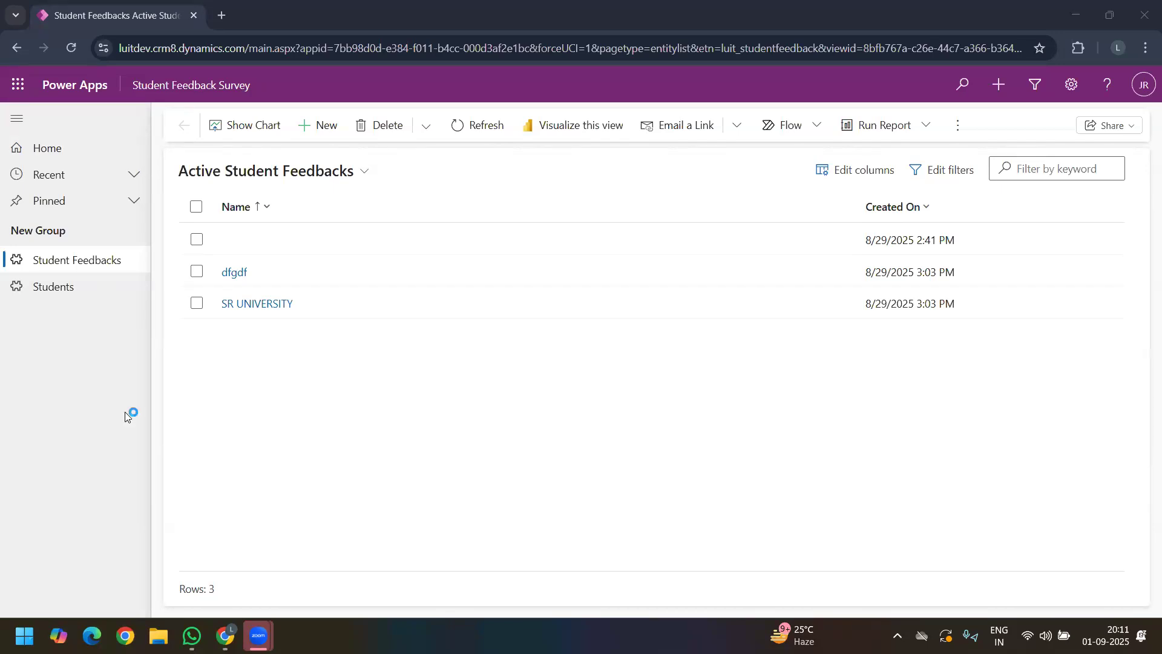
Step: Open the SR UNIVERSITY student feedback record and review its Survey Form 1 and General information
click(248, 305)
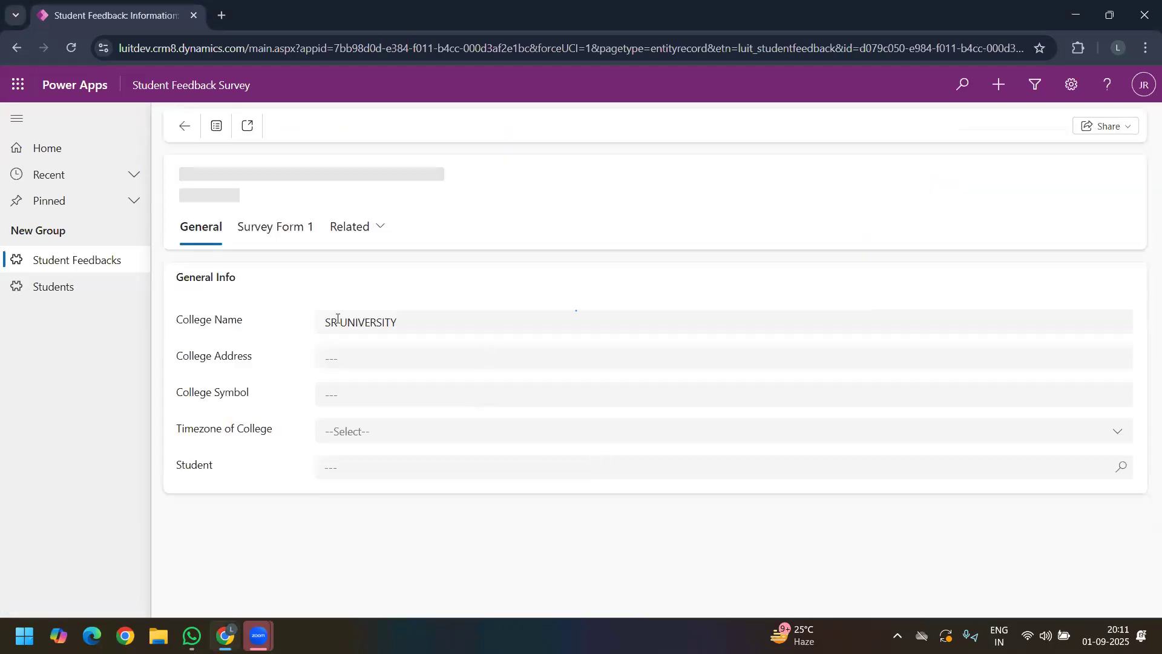
click(274, 231)
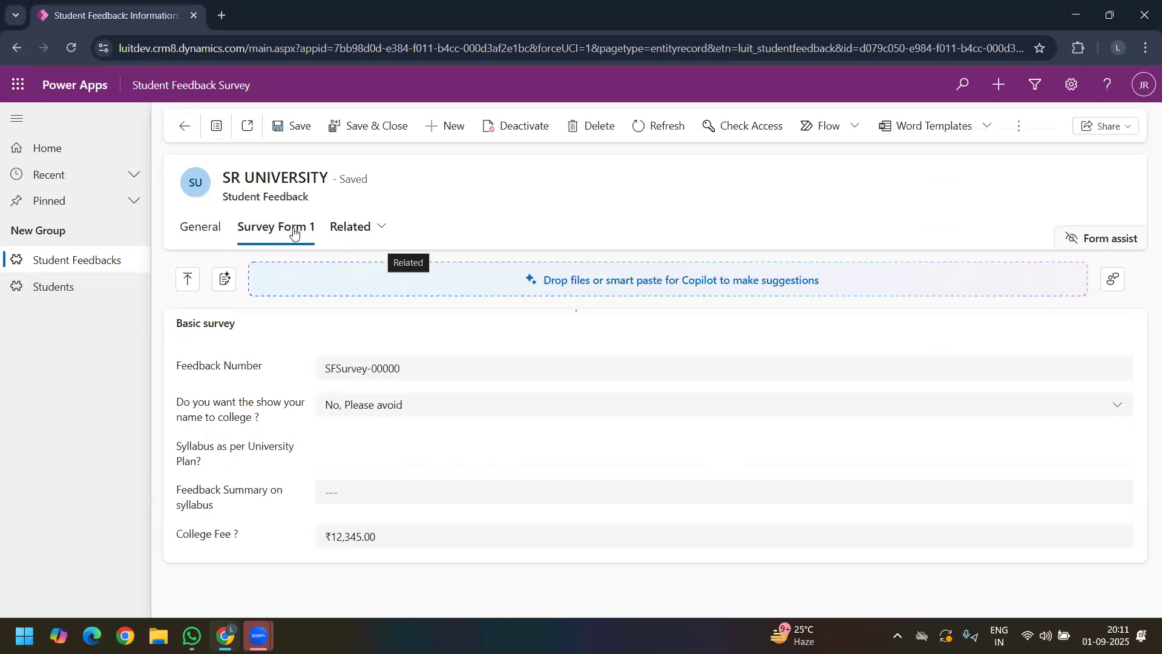
click(217, 229)
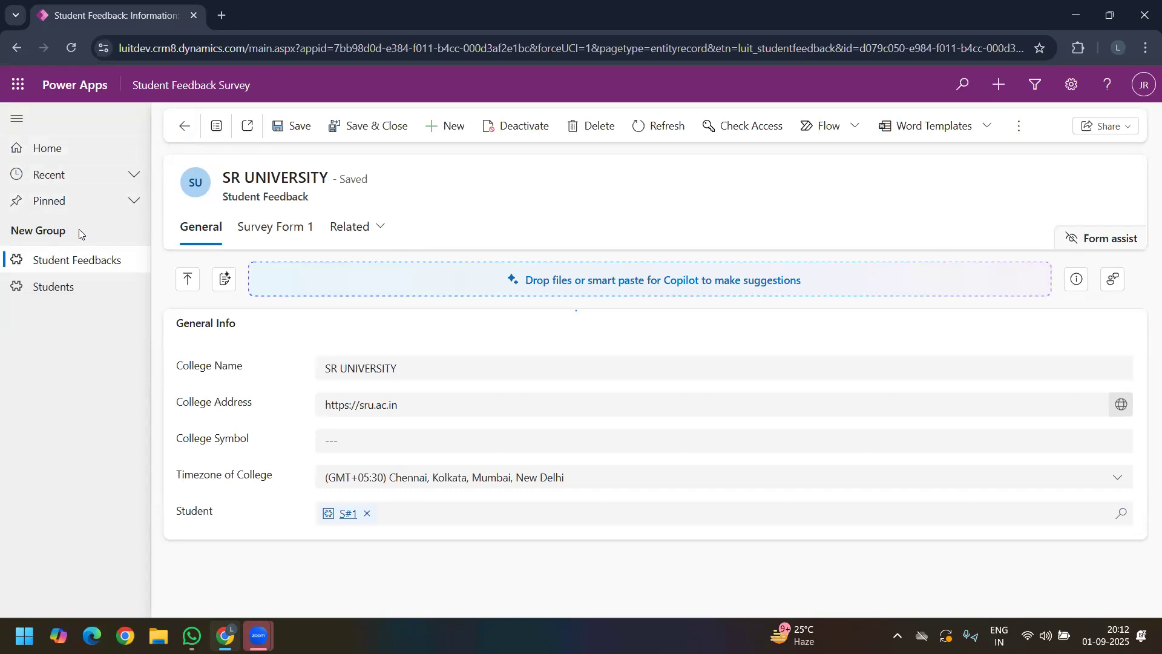
Step: Examine the New Group navigation heading and the Student Feedbacks and Students lists beneath it
drag(65, 230, 2, 240)
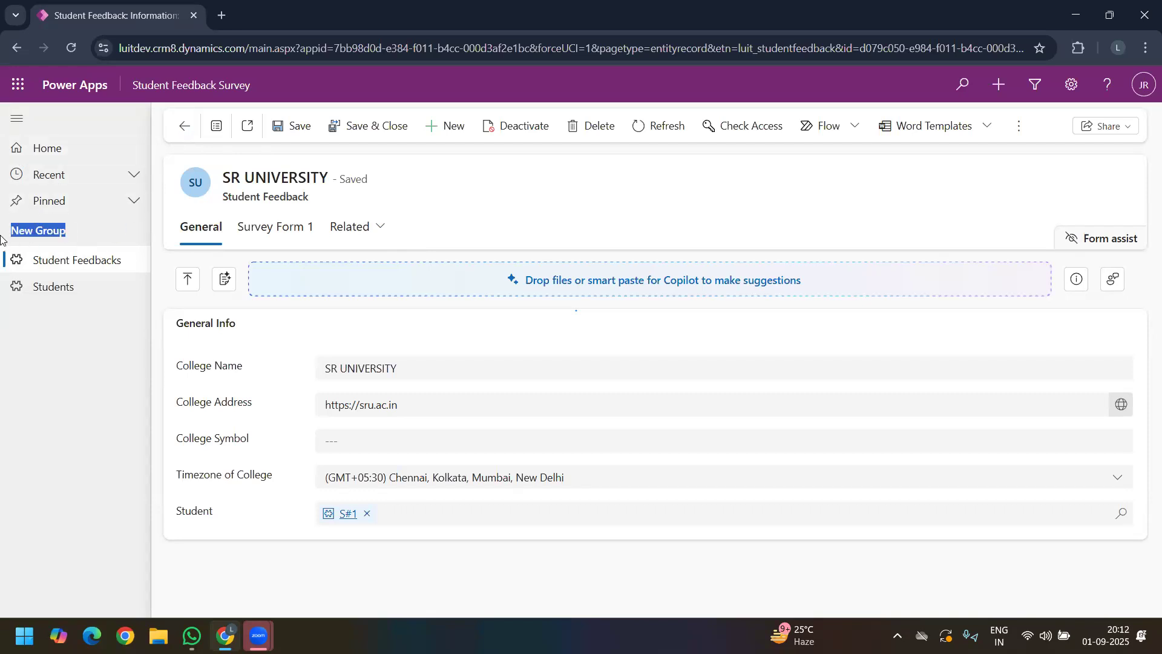
click(35, 264)
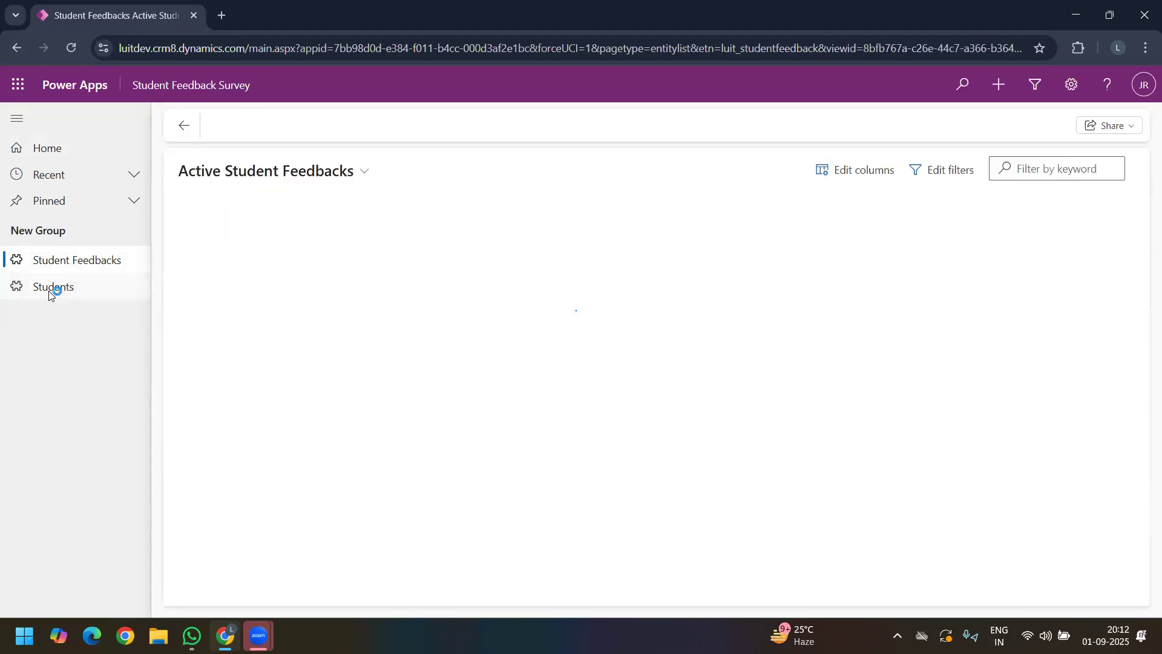
click(53, 289)
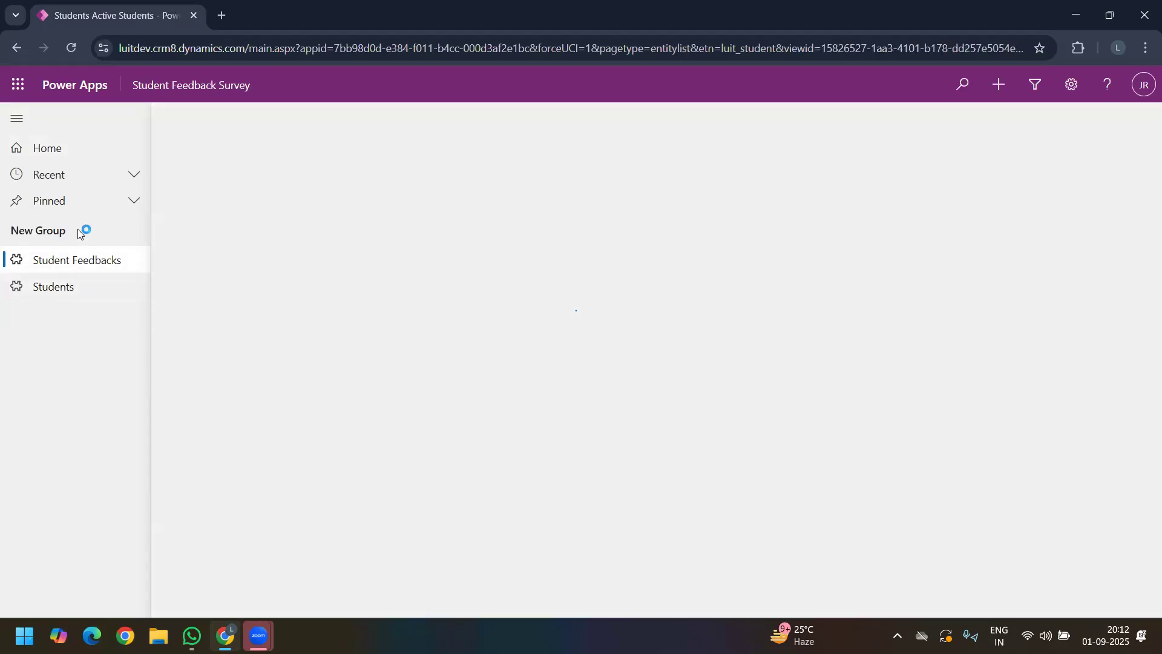
drag(77, 229, 1, 240)
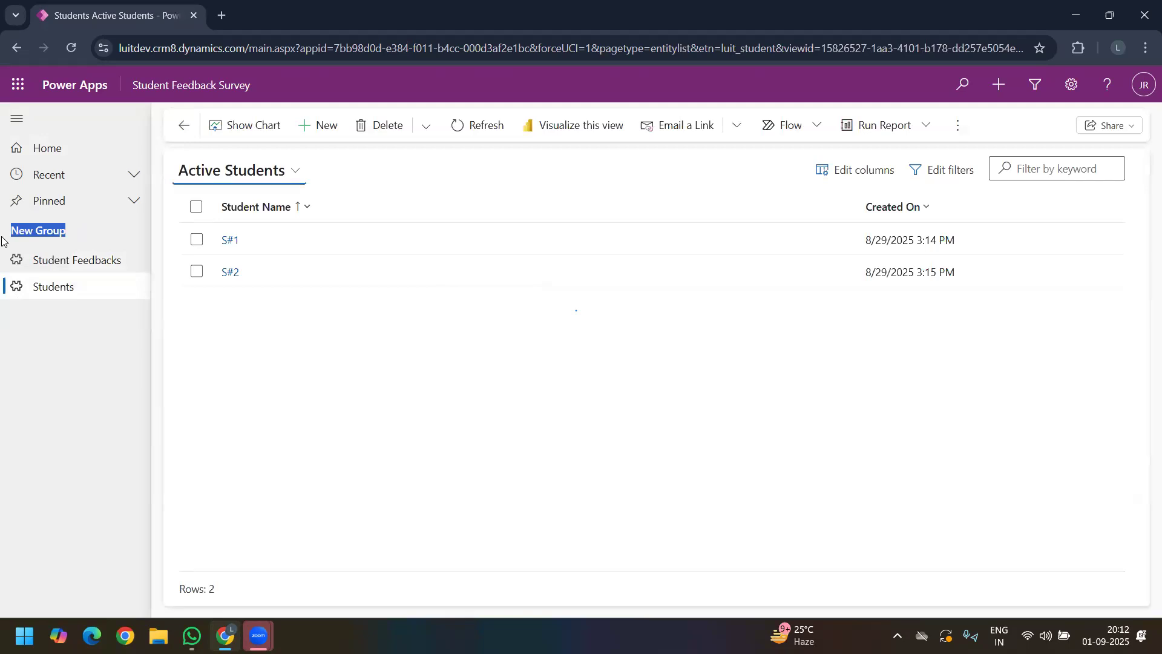
drag(83, 237, 10, 230)
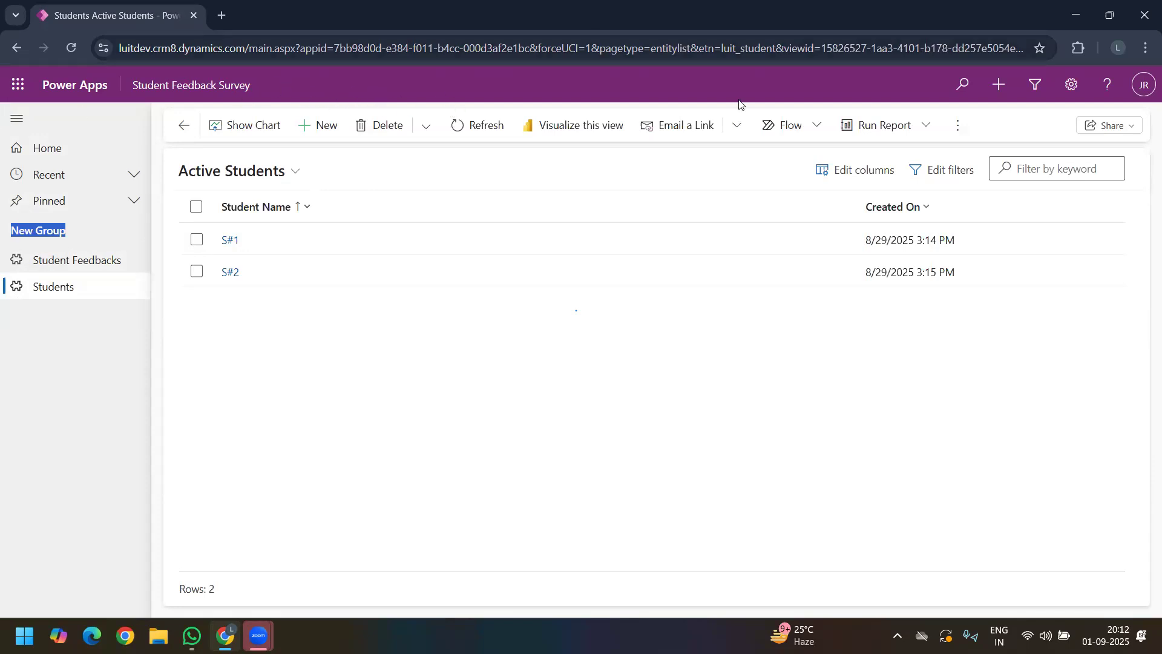
Step: Go to the environment's advanced settings, open its Solutions list and close the extra page still loading
click(1068, 85)
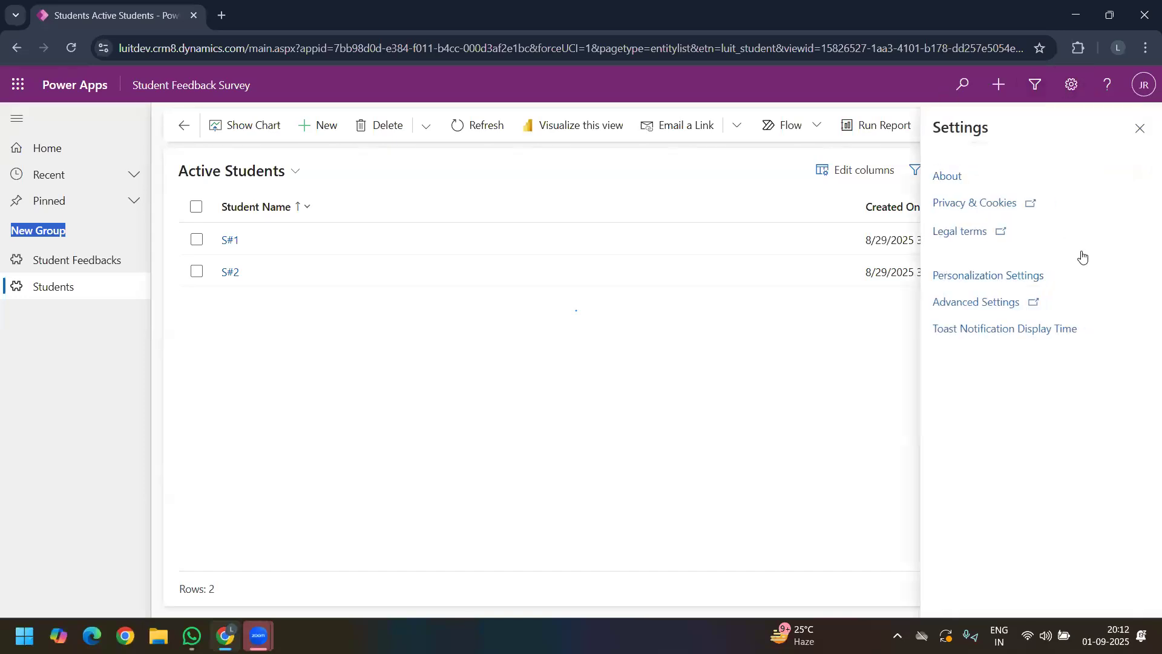
click(958, 330)
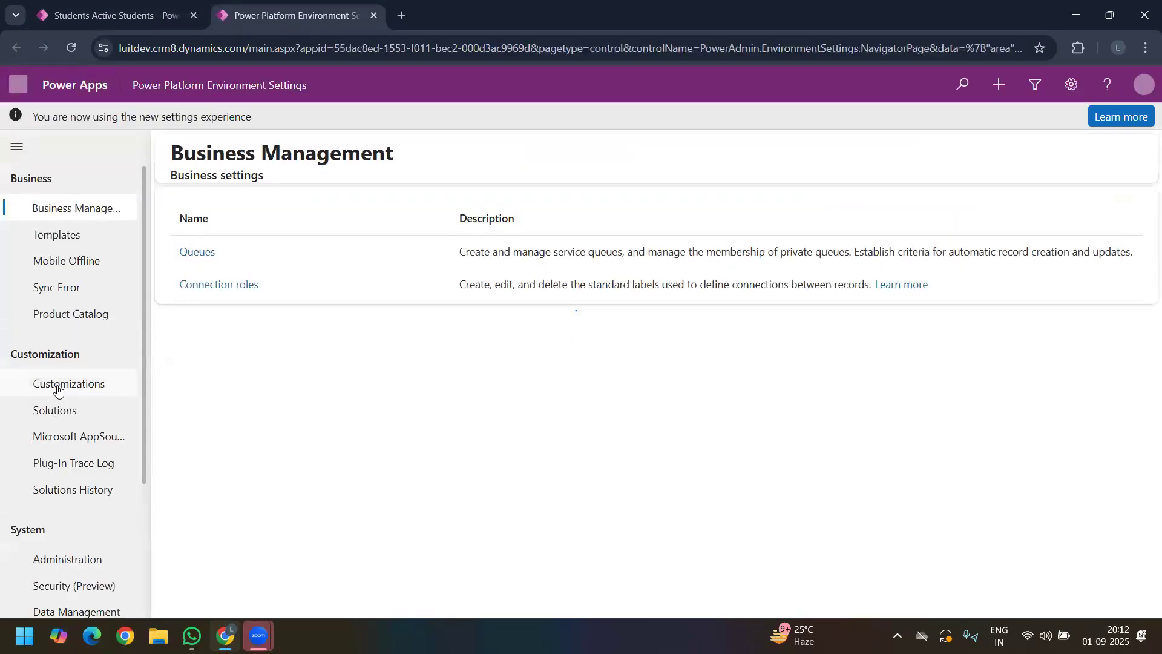
click(57, 388)
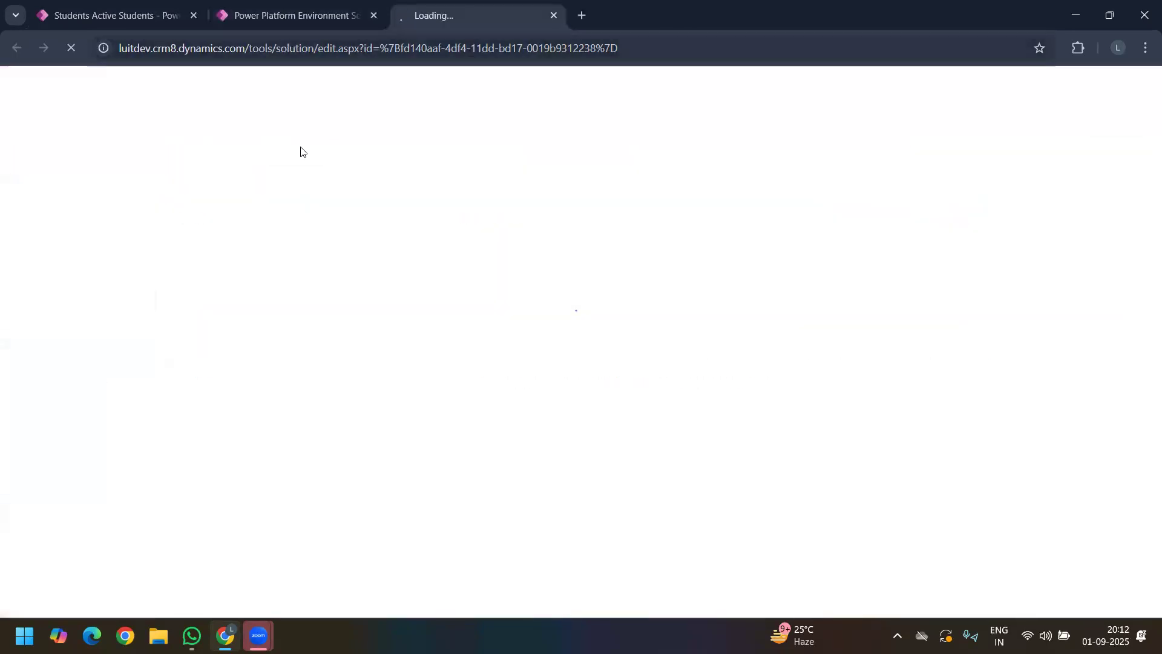
click(259, 19)
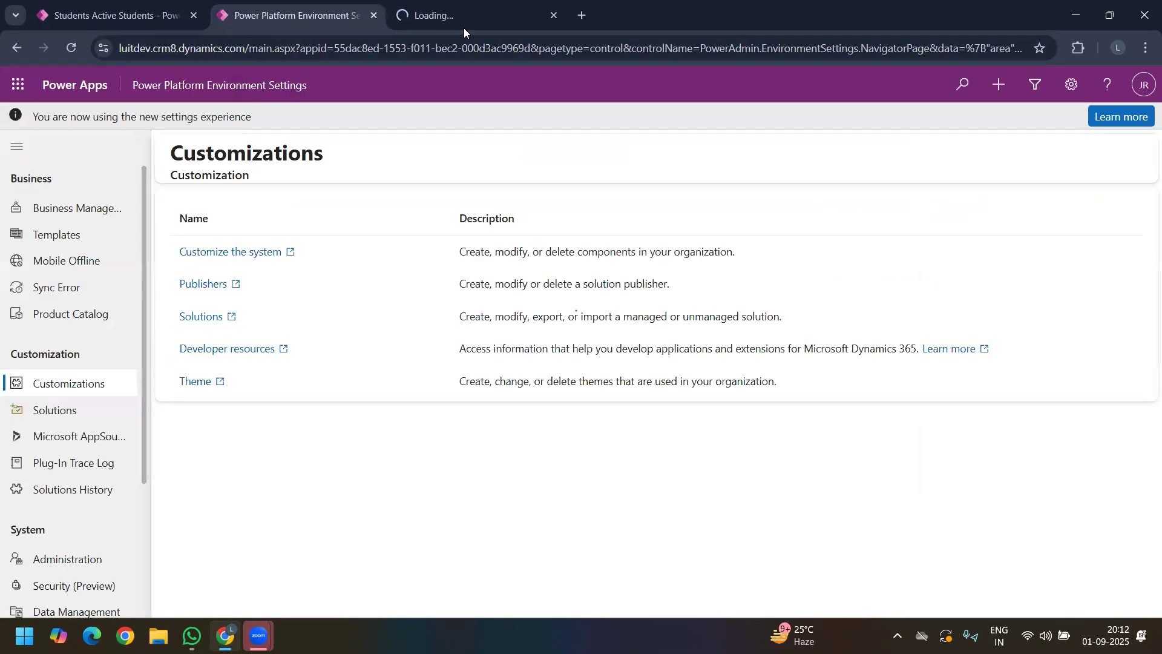
click(465, 26)
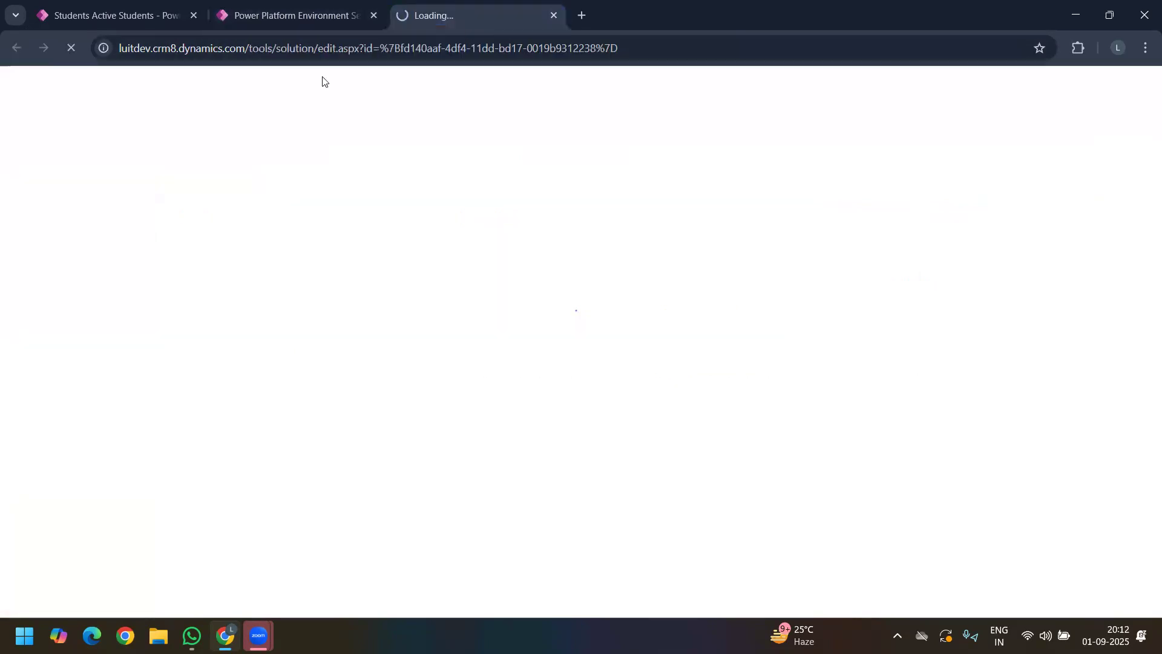
click(276, 19)
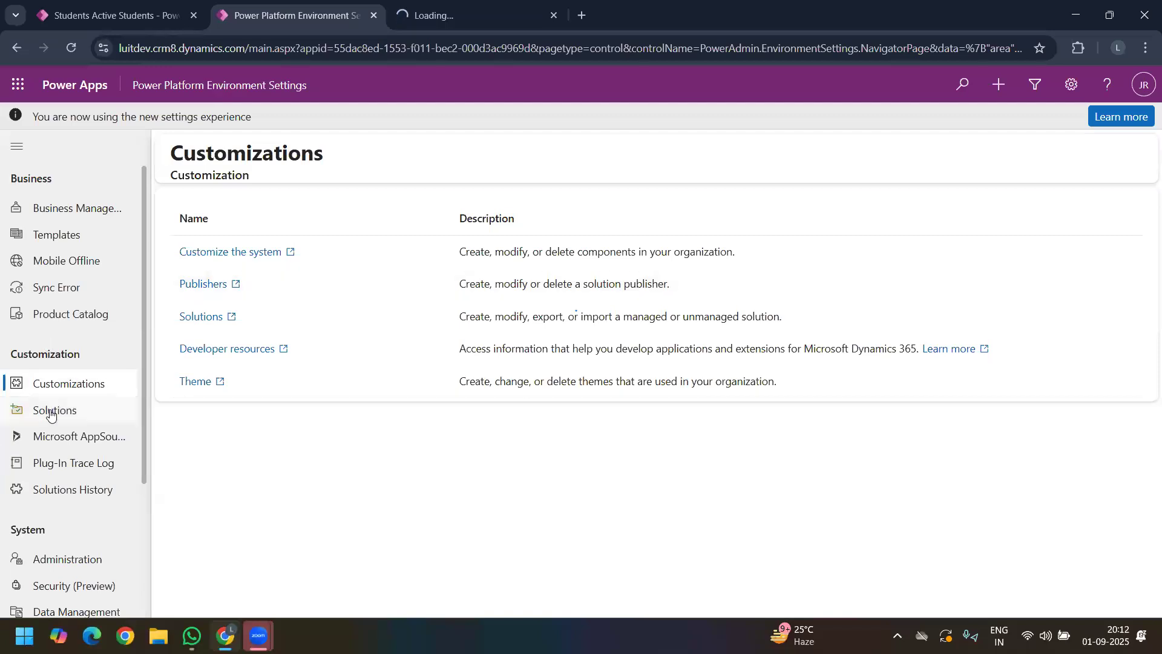
click(52, 412)
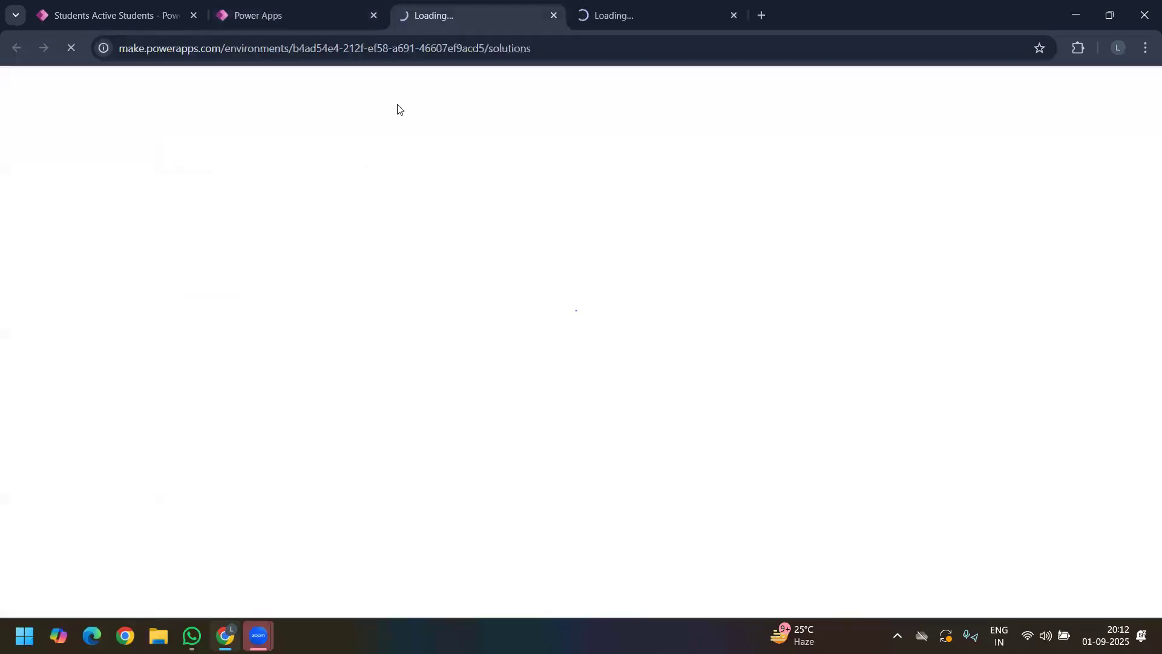
click(734, 15)
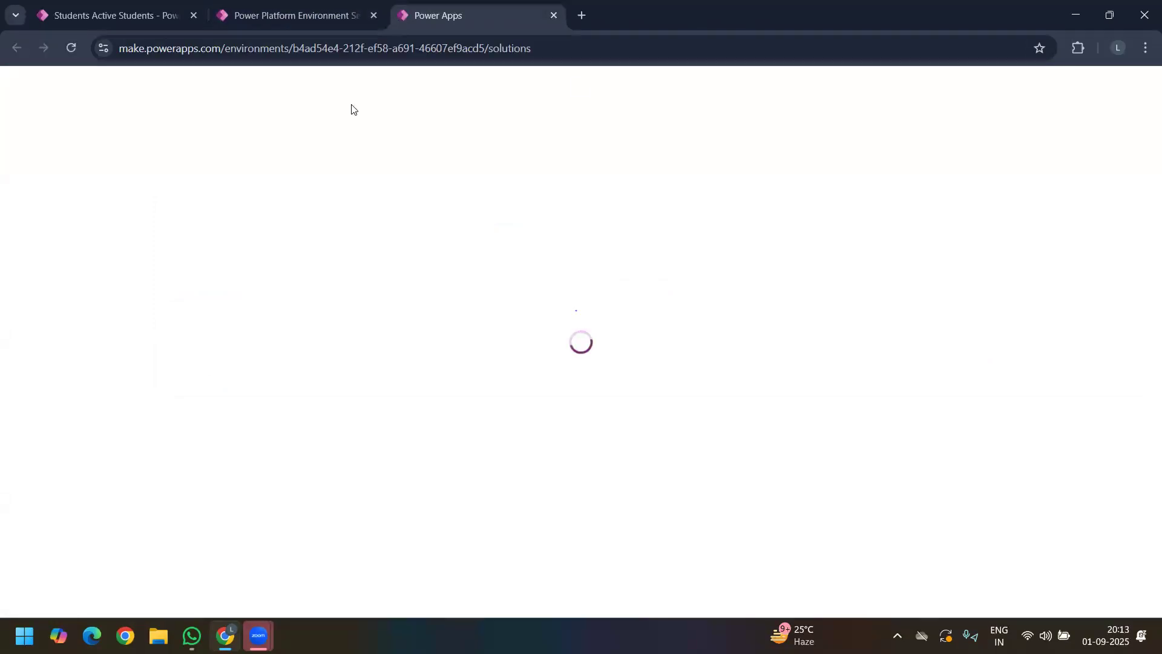
Step: Open the LT6 Day 8 solution and expand its tables
click(75, 14)
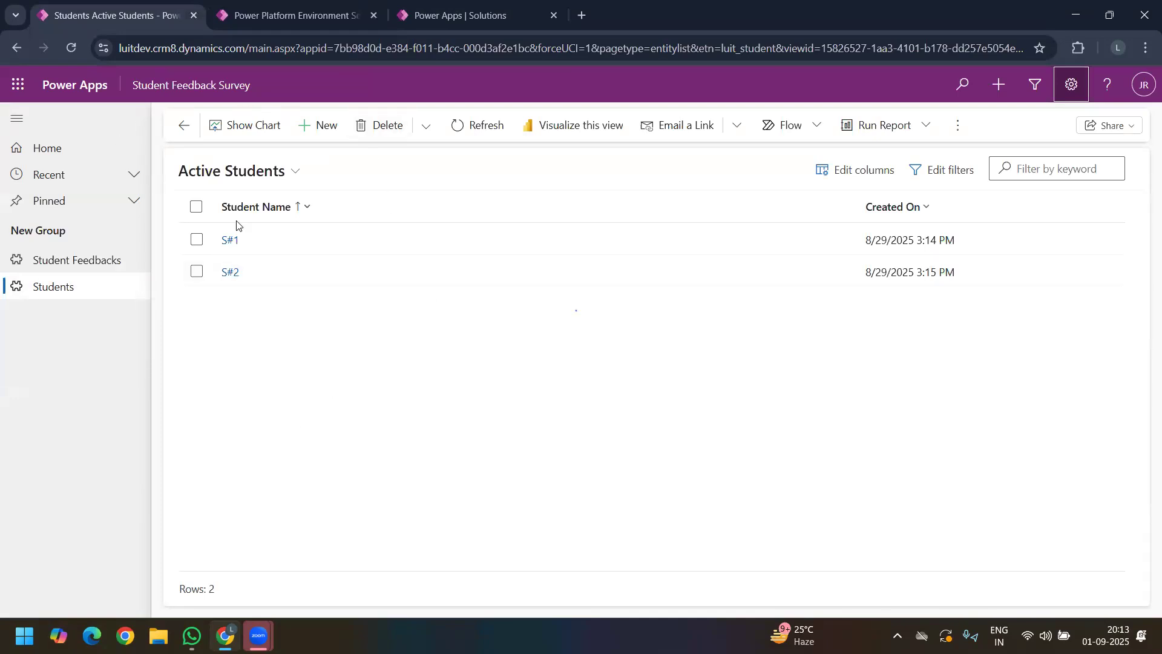
click(441, 18)
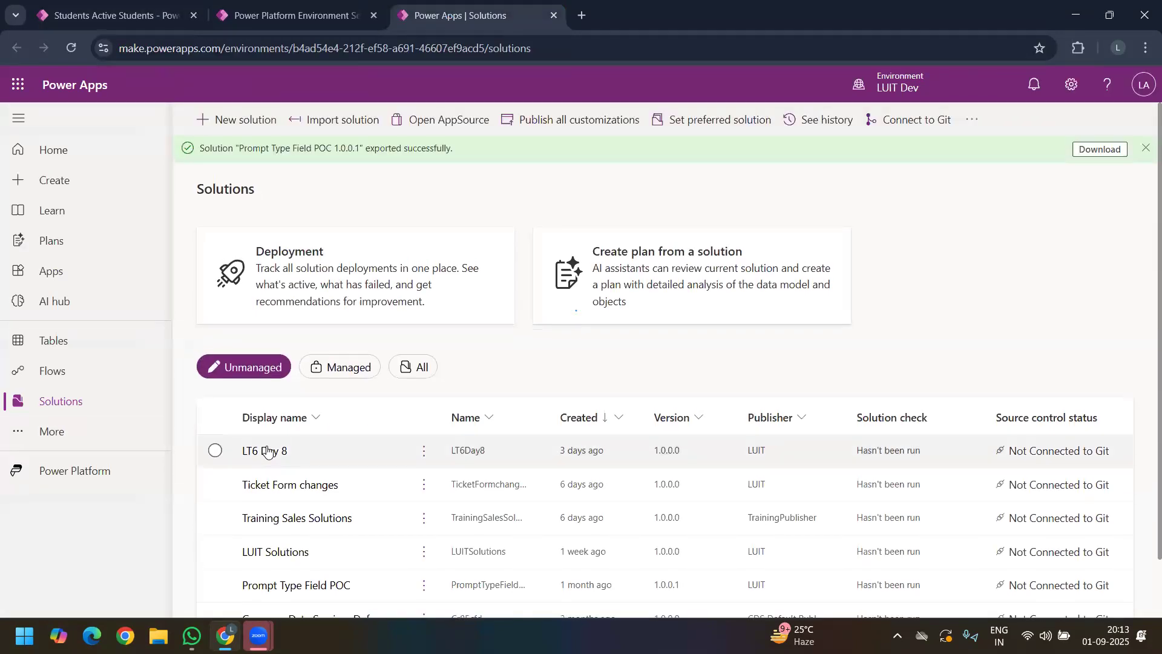
click(267, 451)
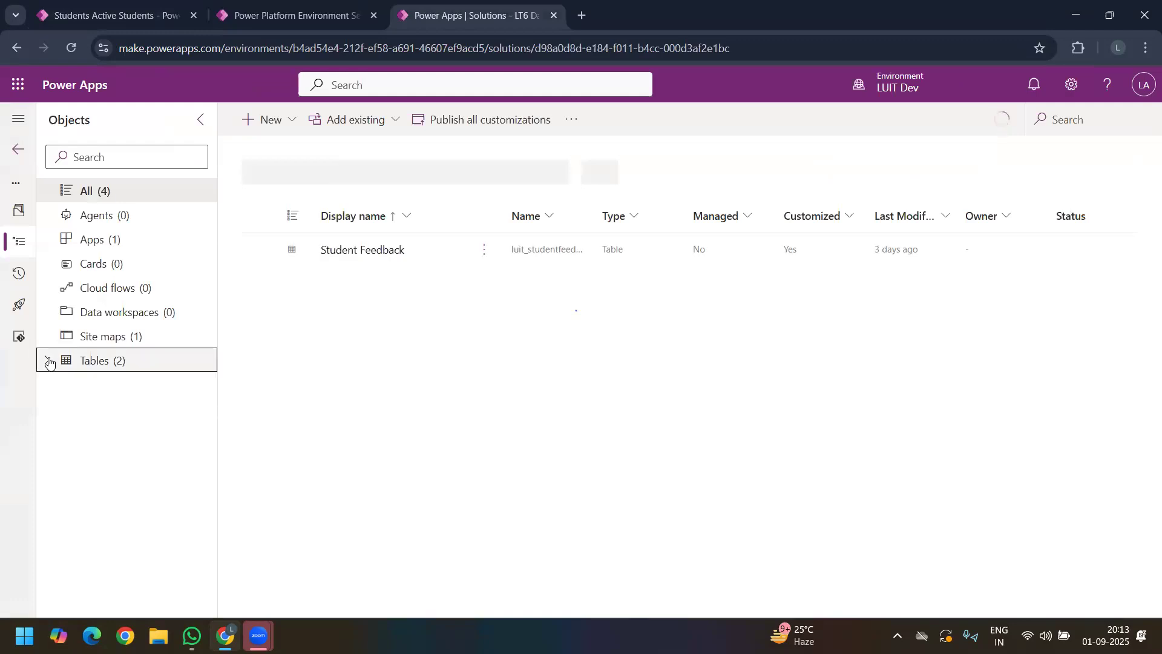
click(49, 361)
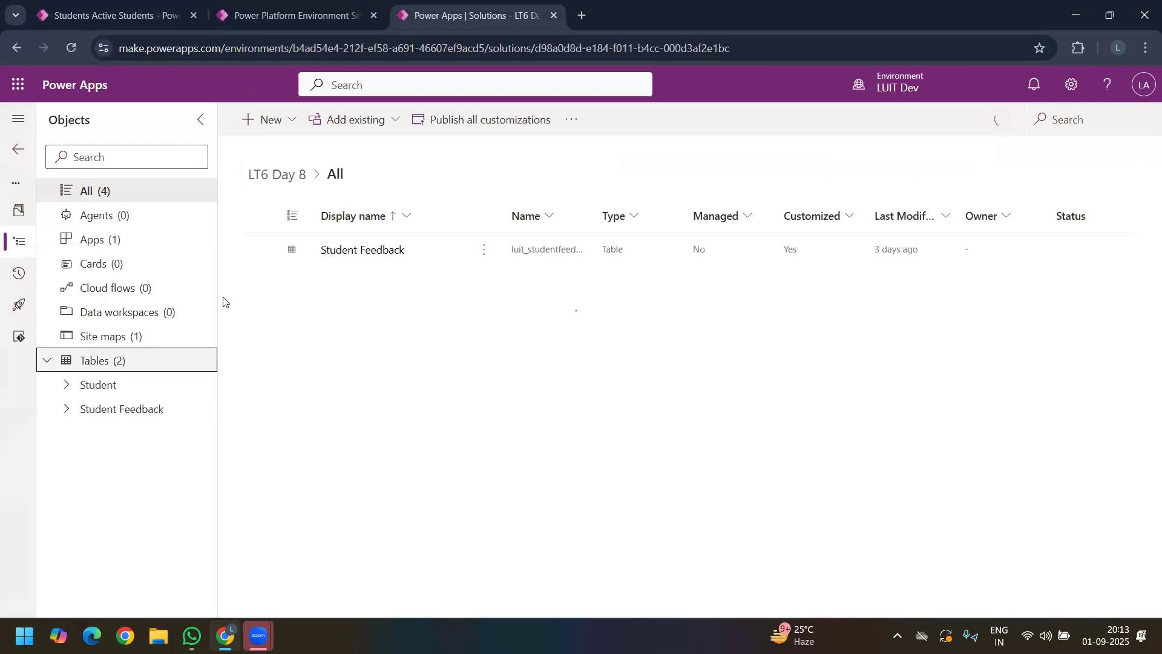
Step: Add the required objects of the Student Feedback Survey app to the LT6 Day 8 solution
click(116, 245)
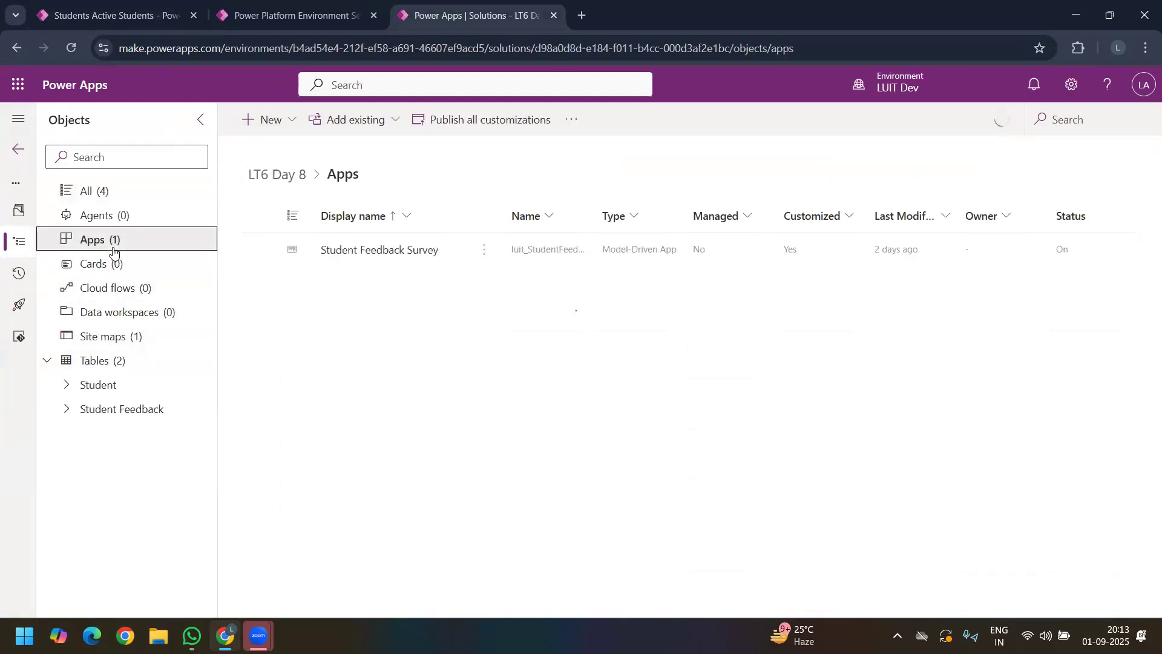
click(260, 251)
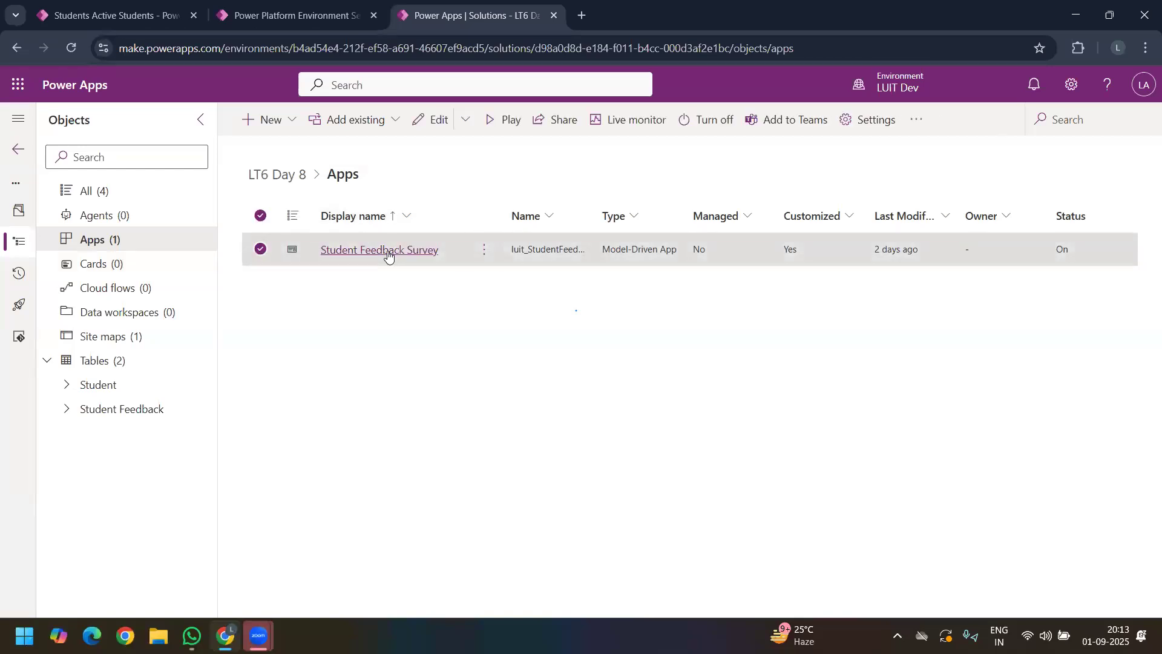
click(915, 124)
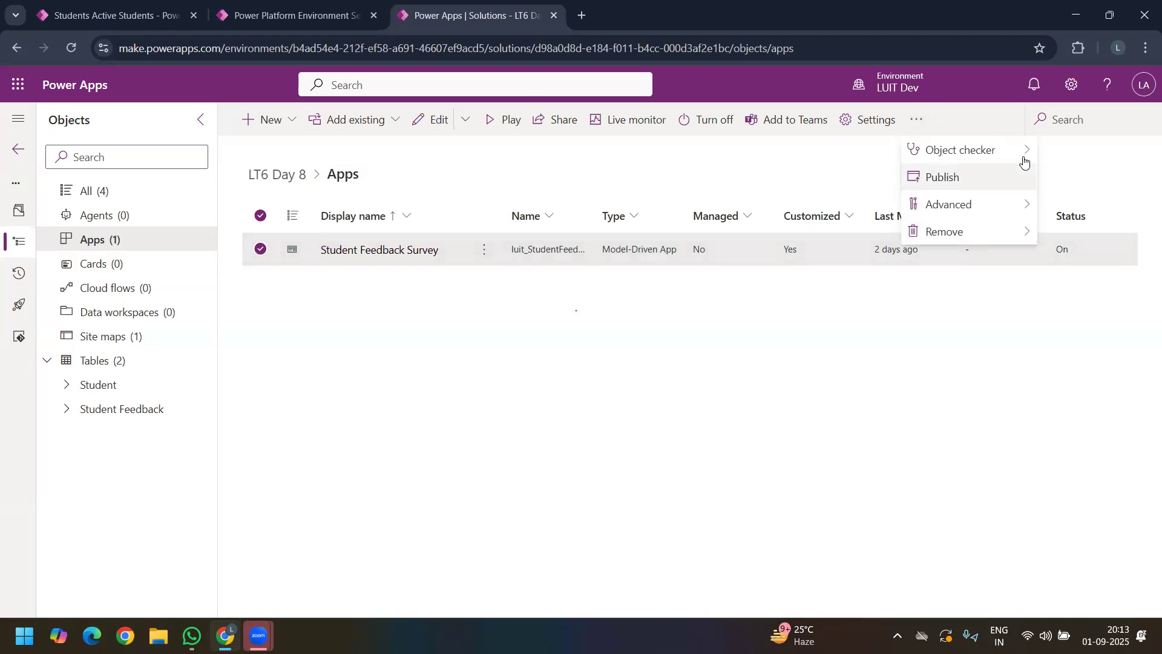
mouse_move(968, 204)
click(810, 209)
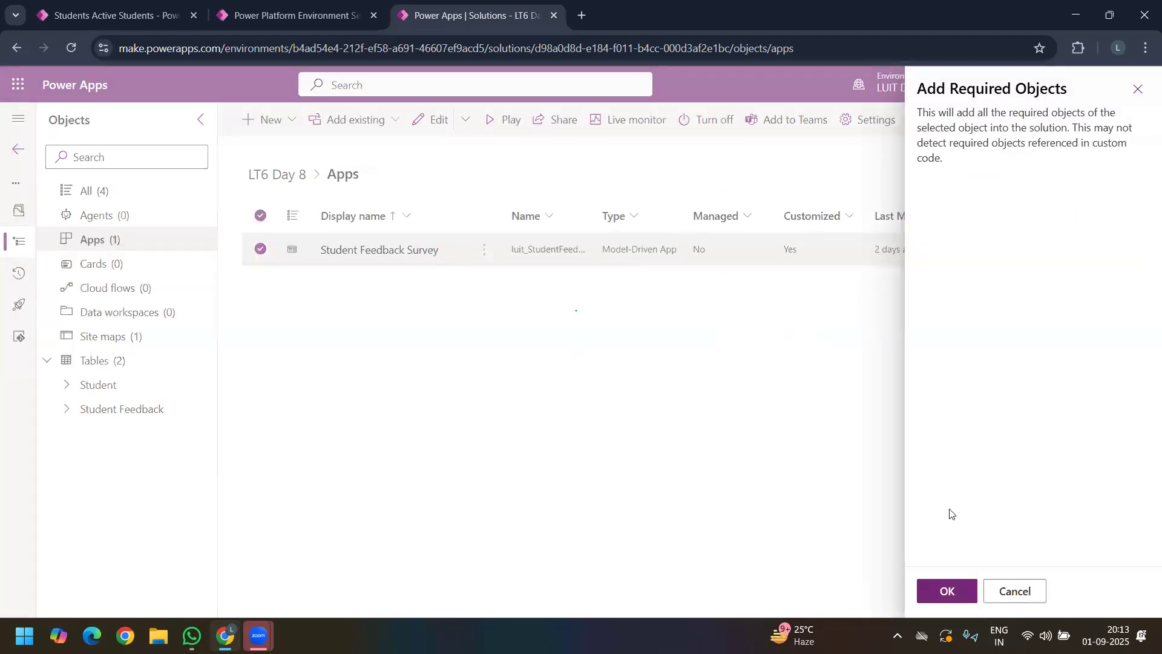
click(944, 590)
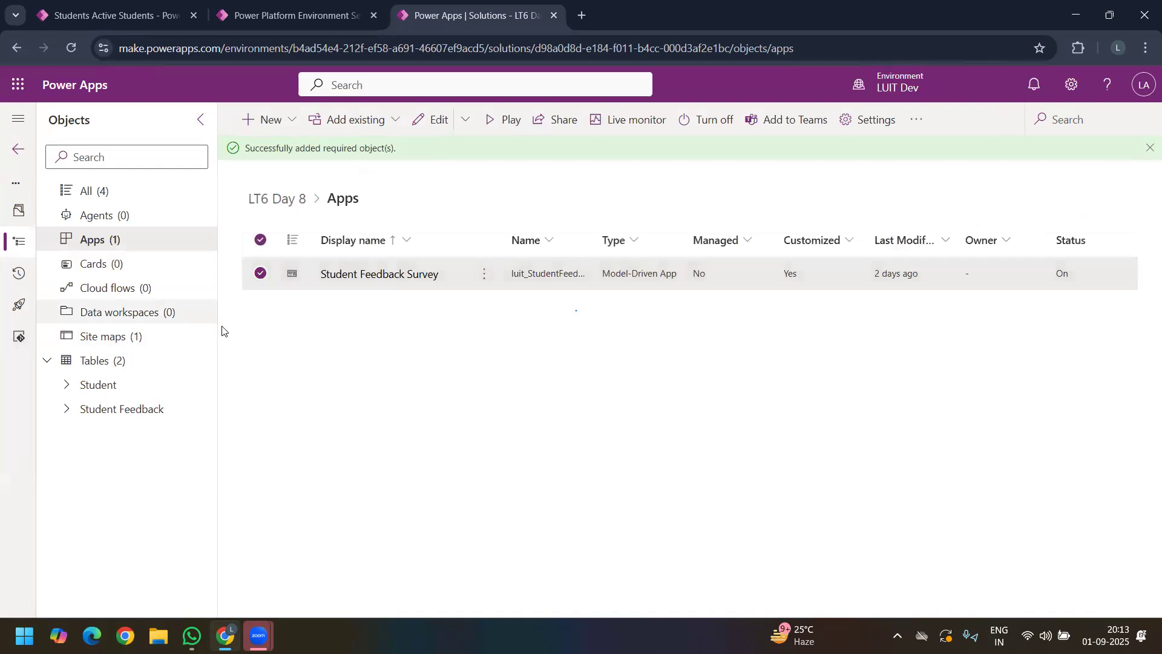
Step: Open the Student Feedback Survey site map in the Sitemap Designer and compare it with the running app's navigation
click(133, 337)
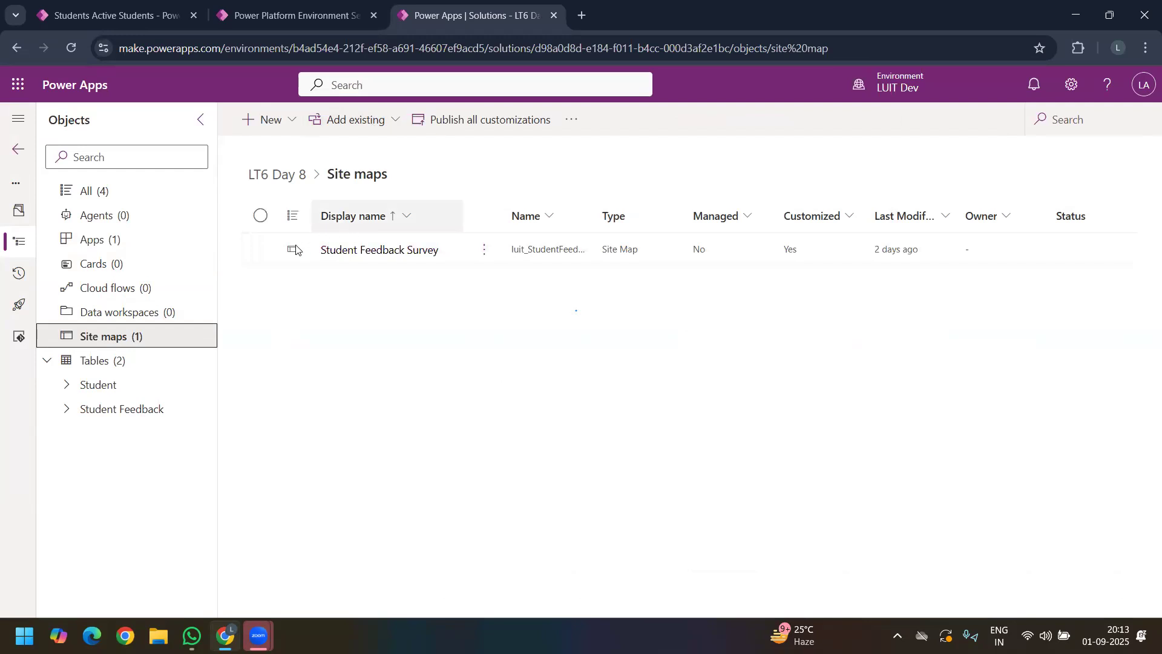
click(376, 251)
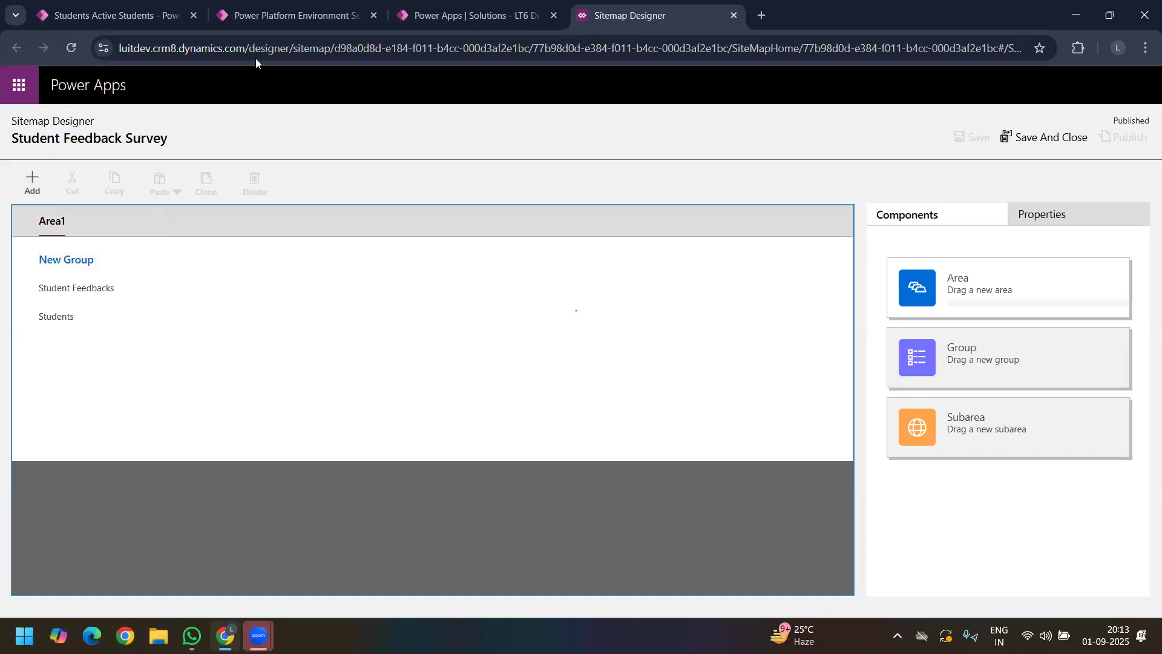
click(69, 21)
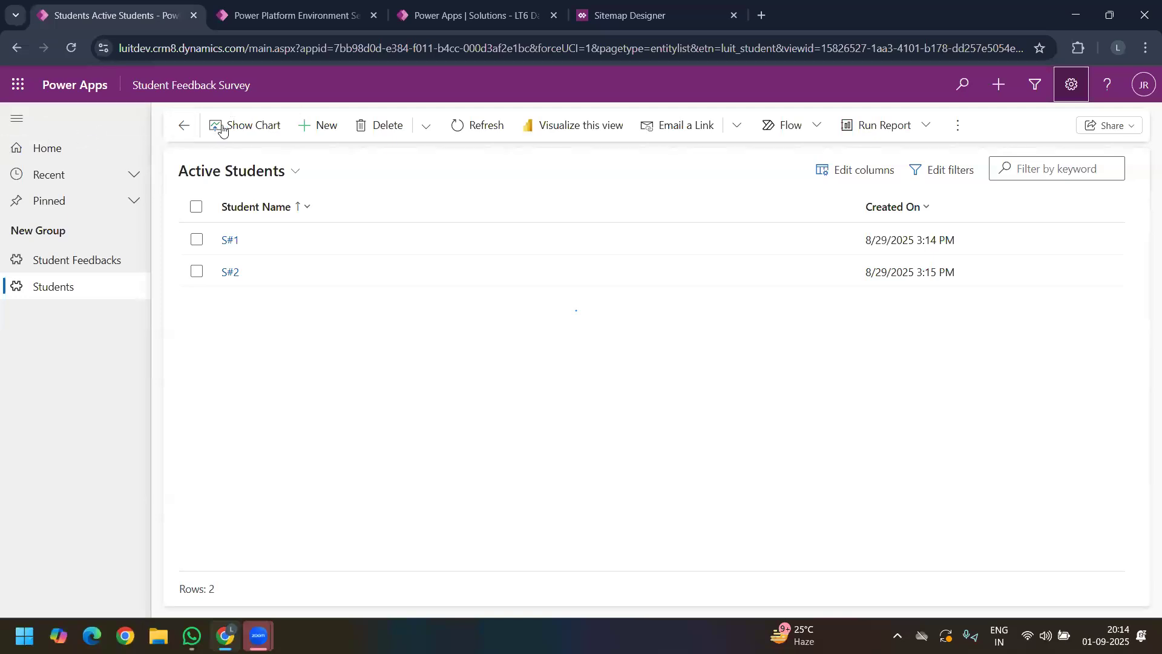
click(635, 21)
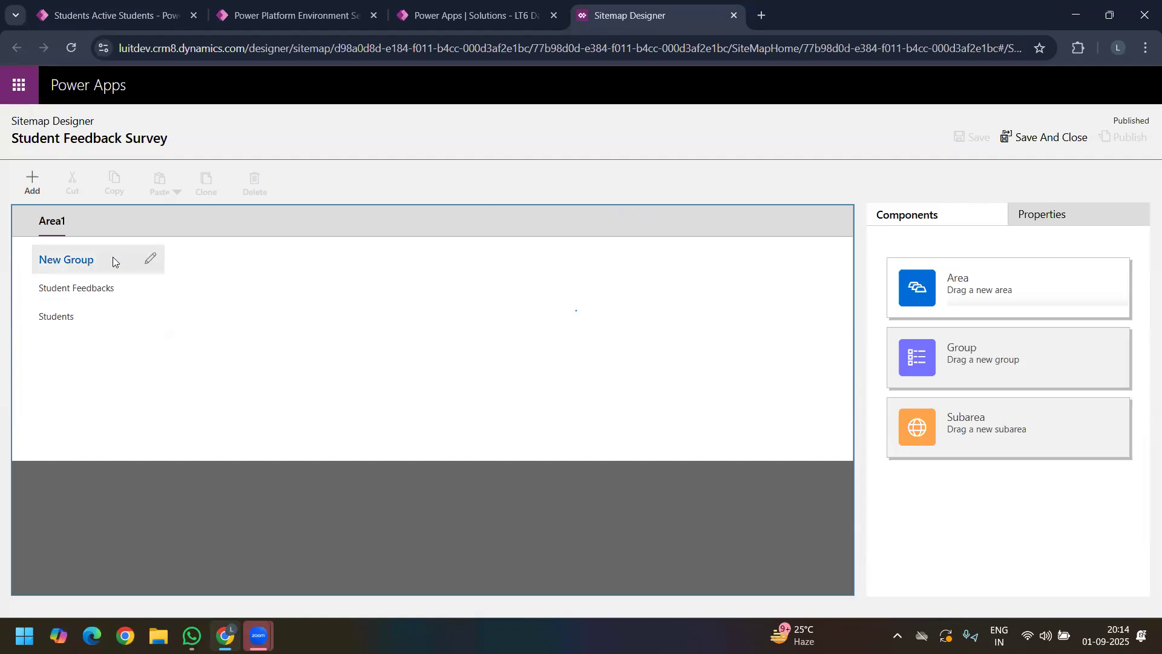
Step: Rename the site map group New Group to Feedback and save the site map
click(138, 260)
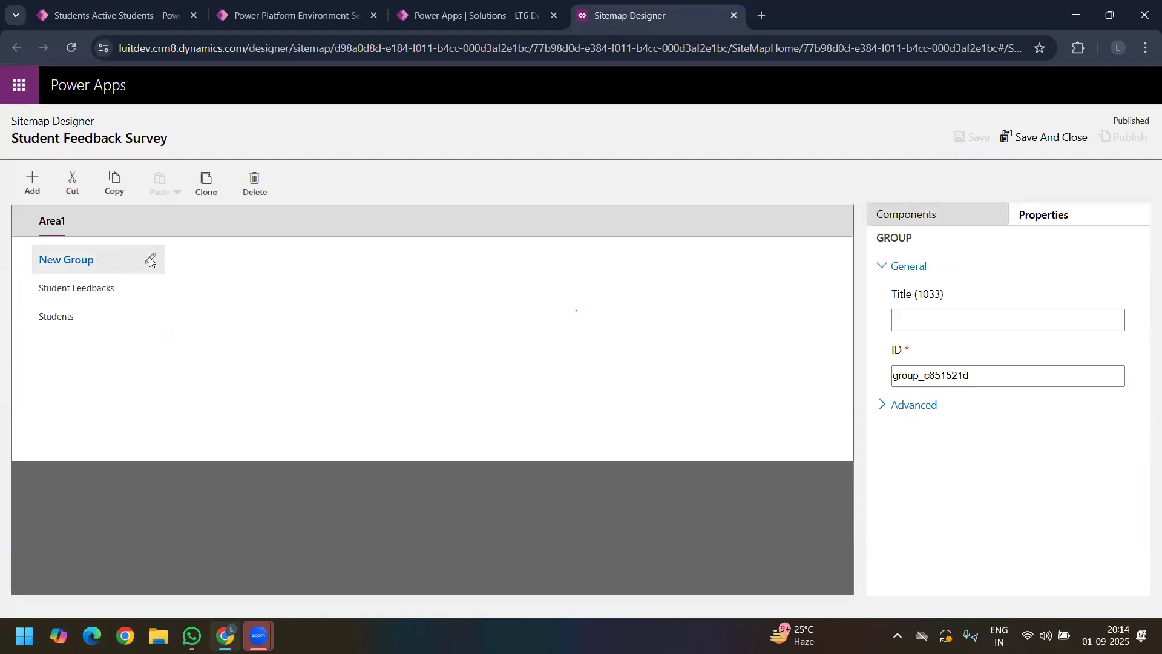
click(150, 258)
key(BackSpace)
key(BackSpace)
key(BackSpace)
key(BackSpace)
key(BackSpace)
key(BackSpace)
key(BackSpace)
key(BackSpace)
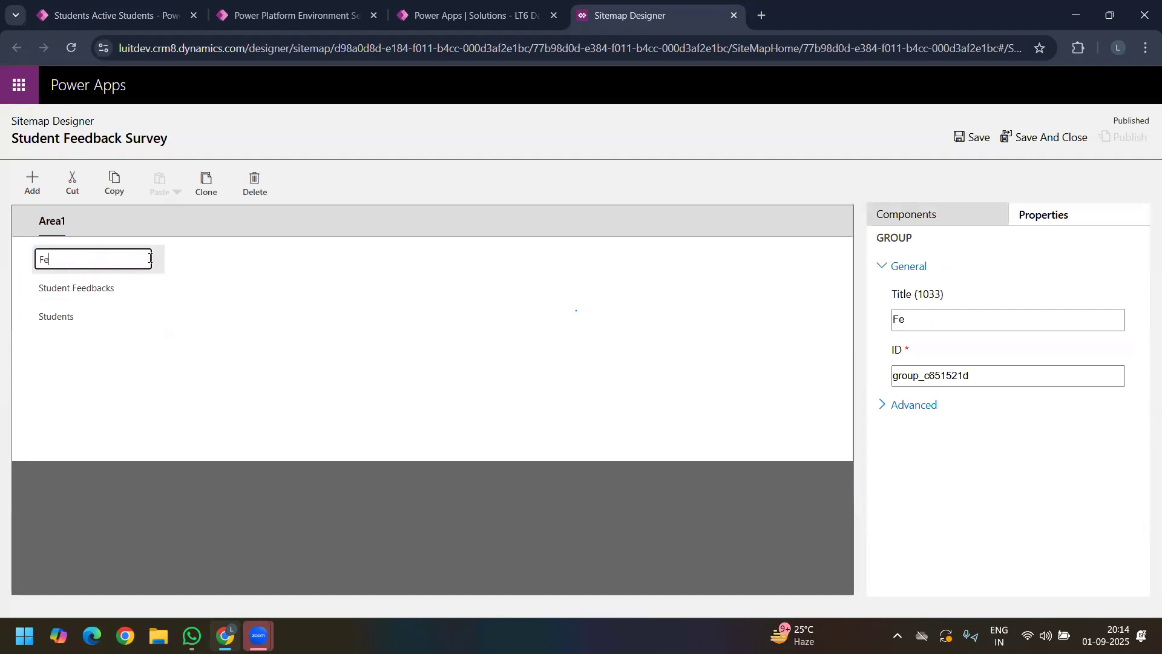
text(Feedback)
click(975, 145)
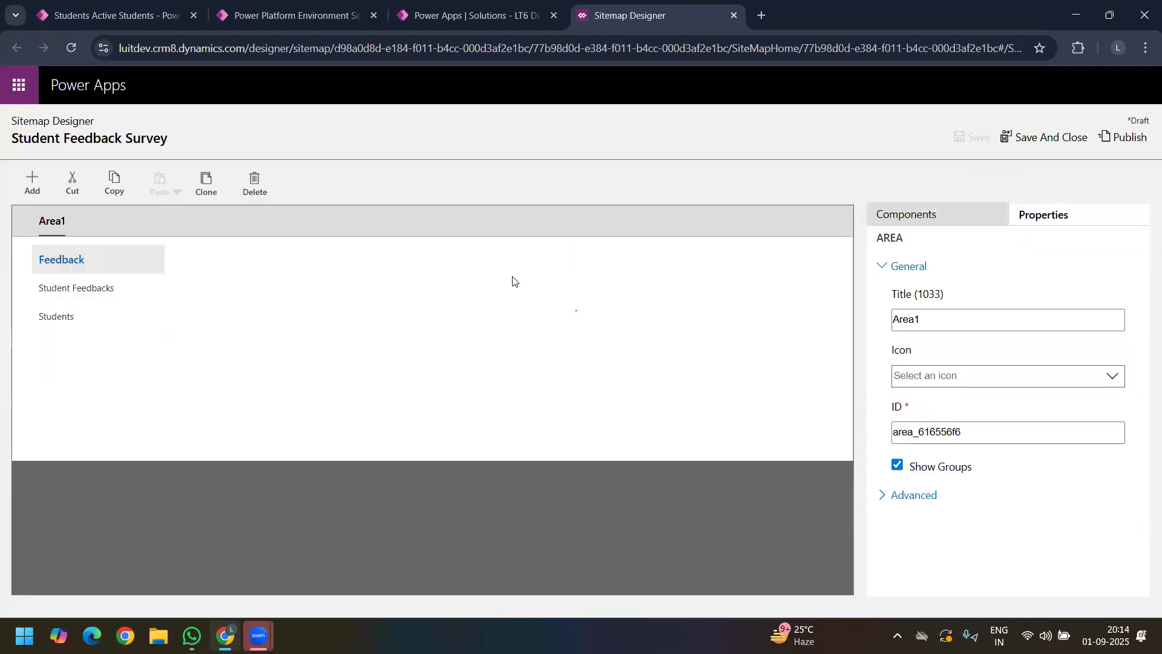
Step: Rename the site map area Area1 to SF and save the site map
click(202, 332)
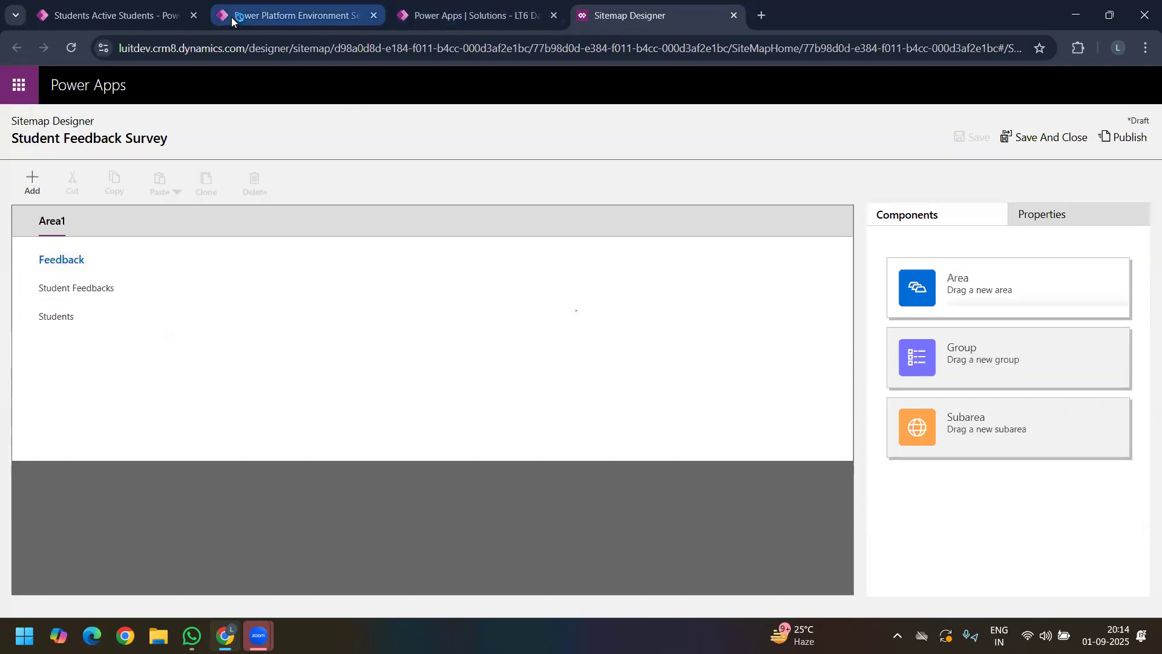
click(88, 225)
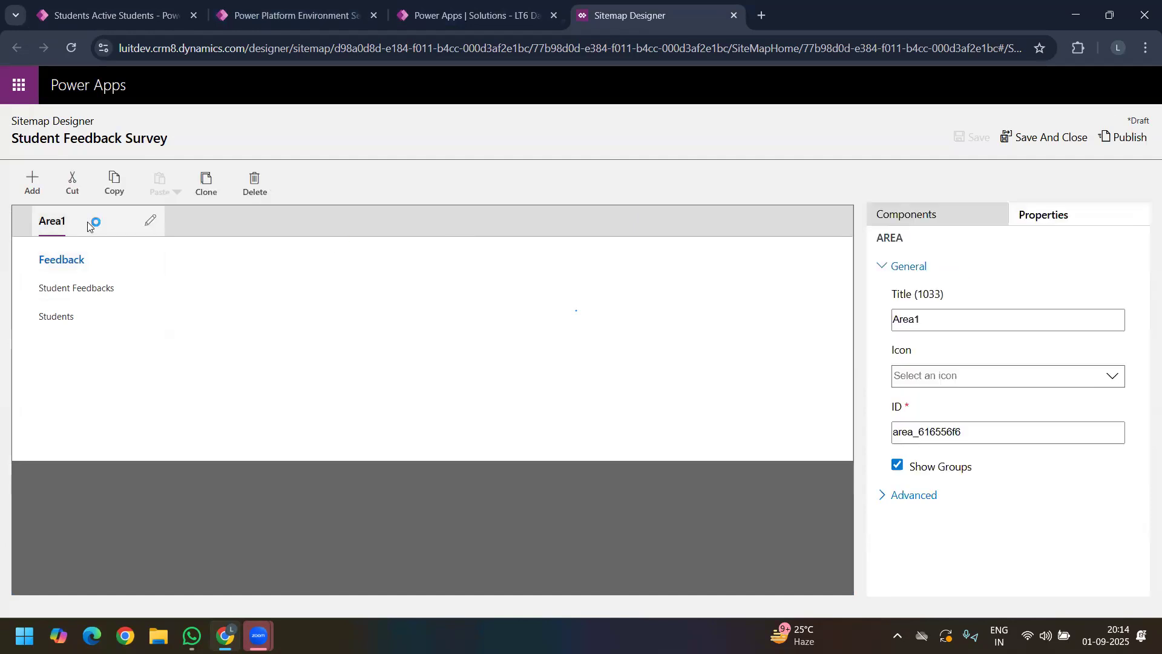
double_click(952, 322)
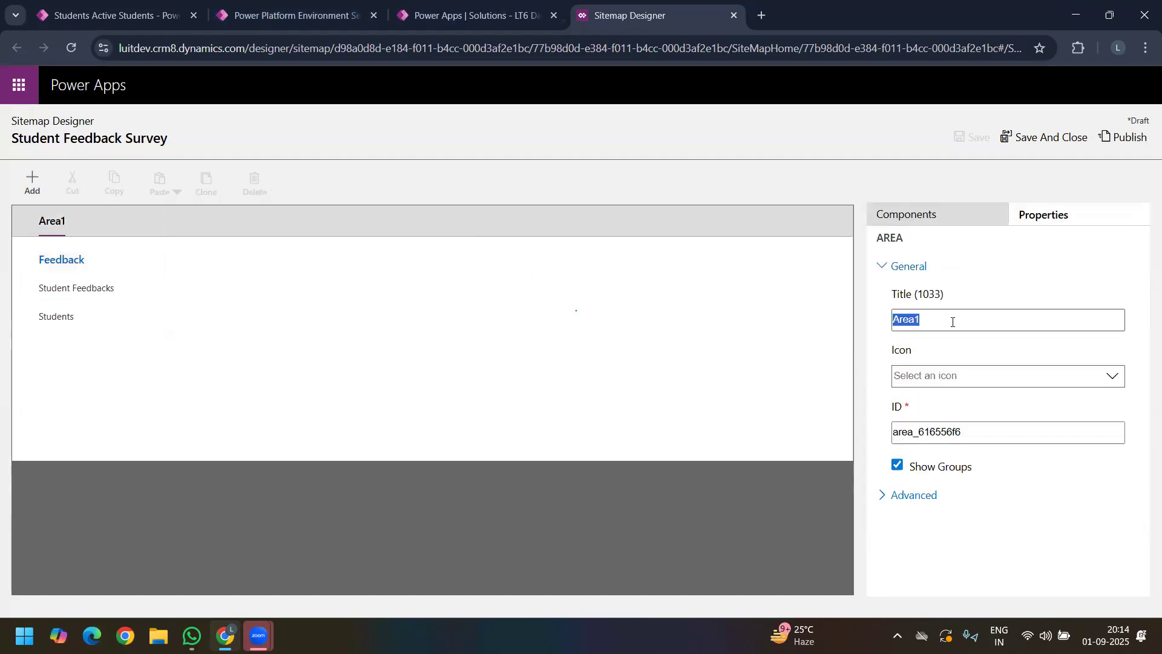
text(SF)
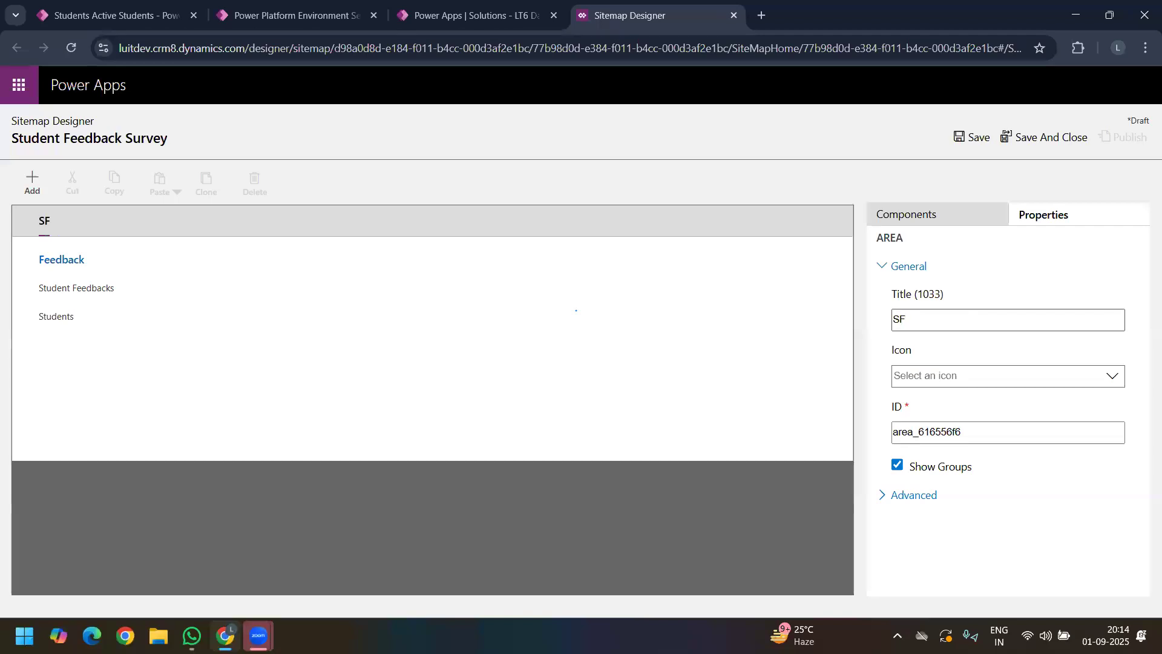
click(977, 138)
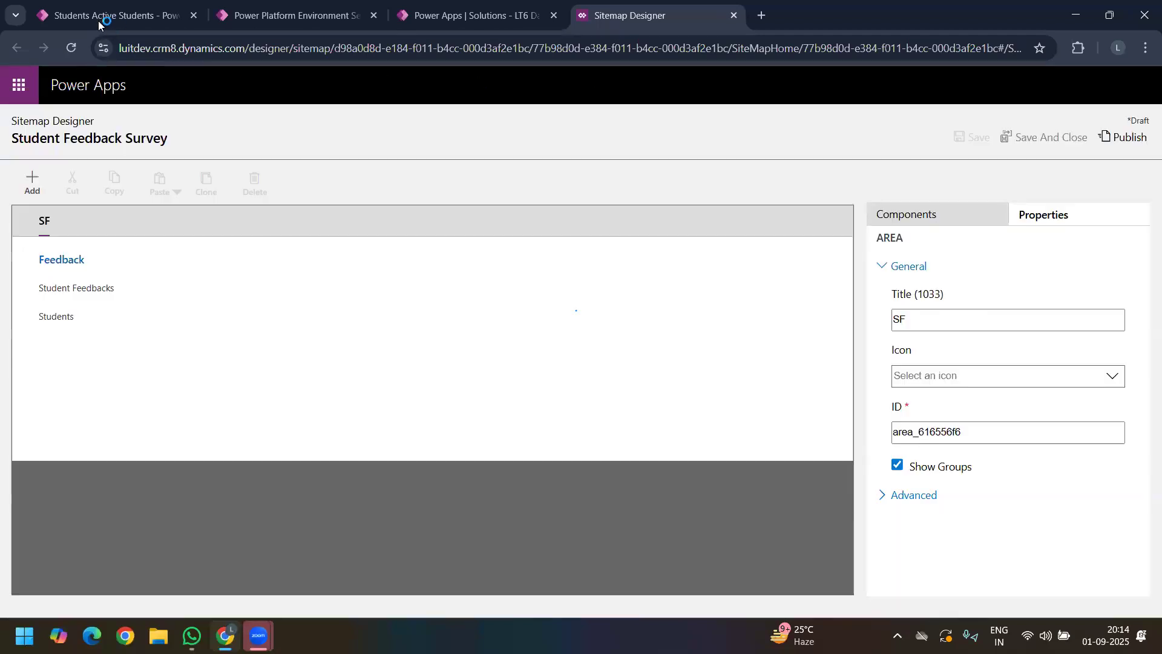
click(92, 17)
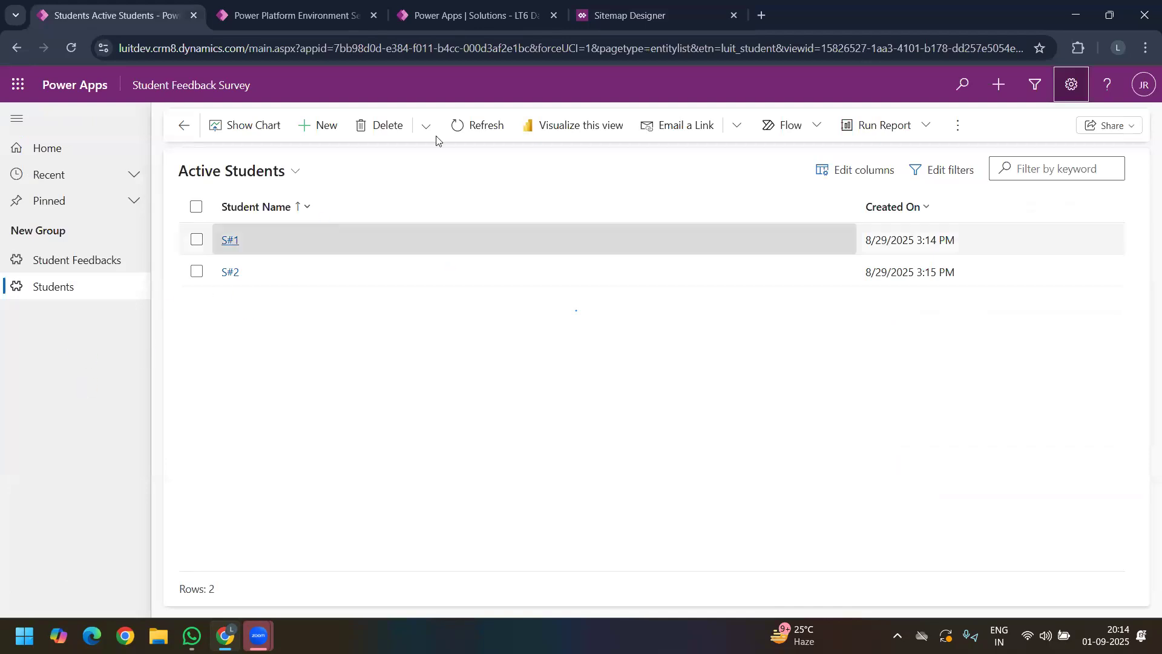
click(630, 15)
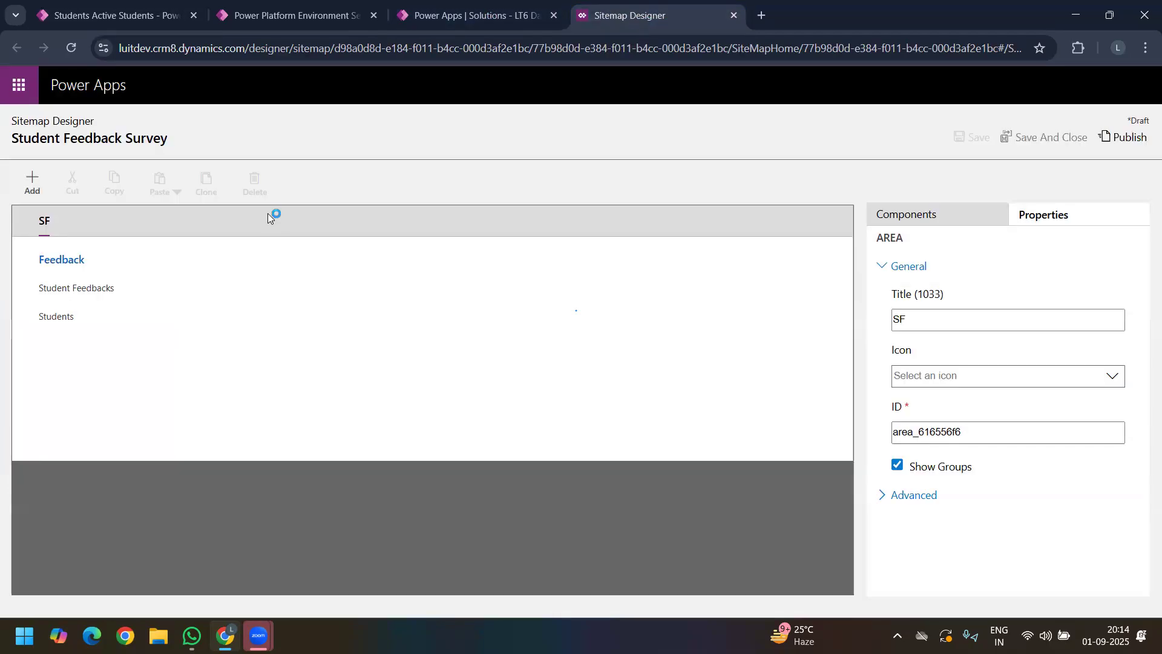
Step: Add a new area titled Master Data to the site map
click(31, 186)
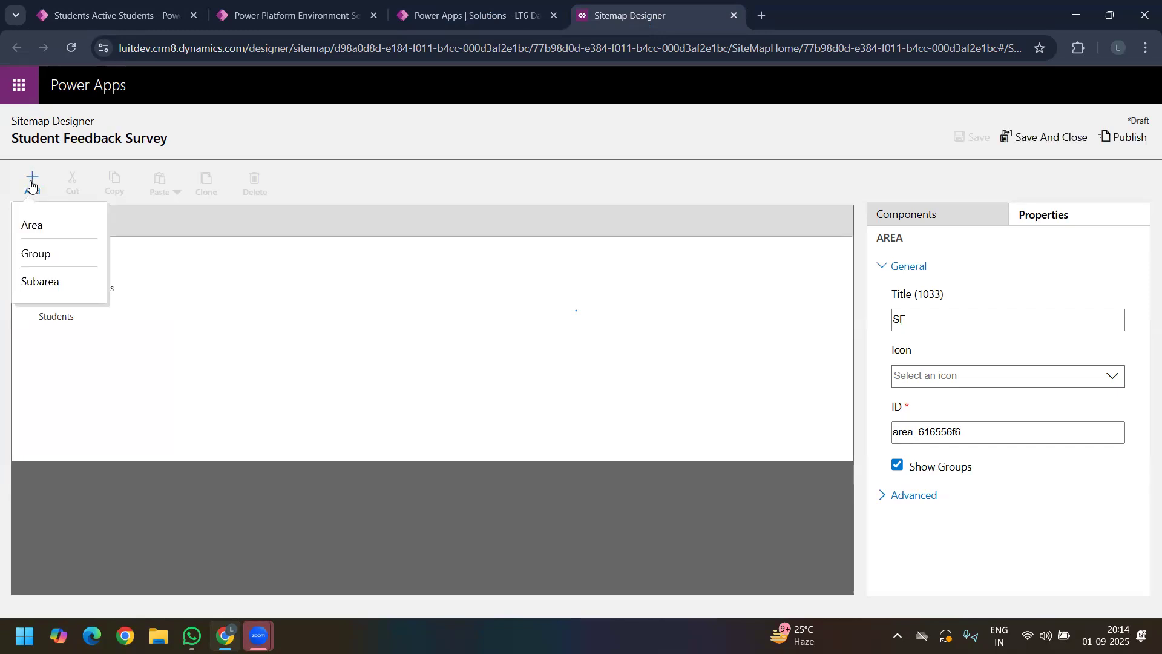
click(58, 225)
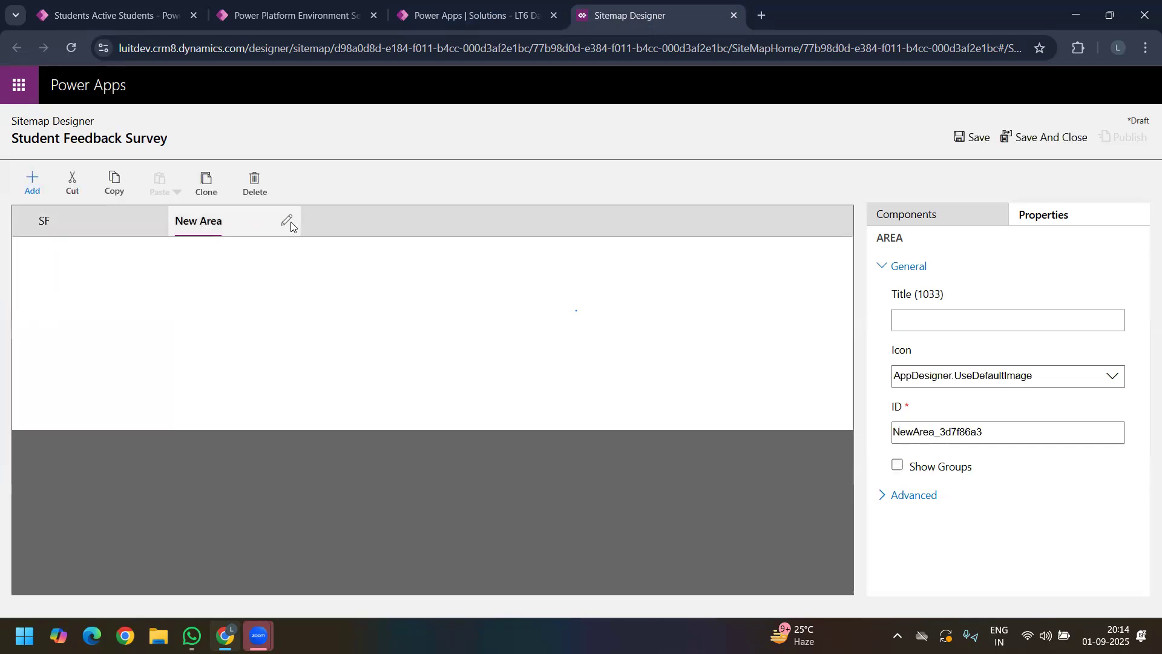
click(902, 319)
text(Master Data)
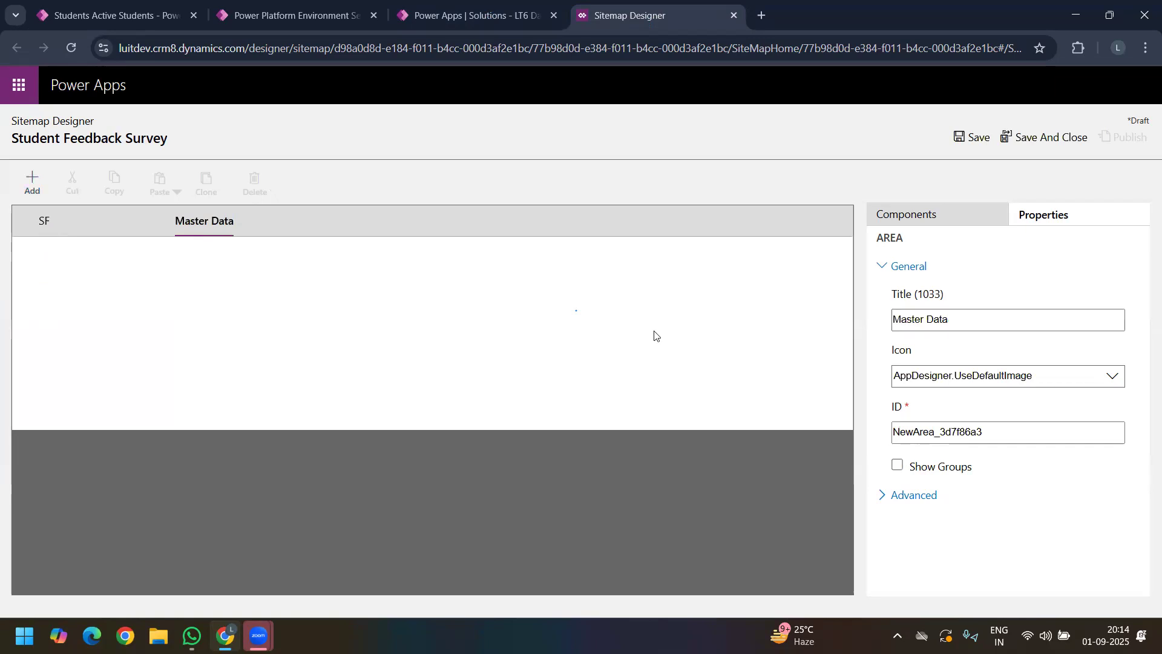
click(569, 321)
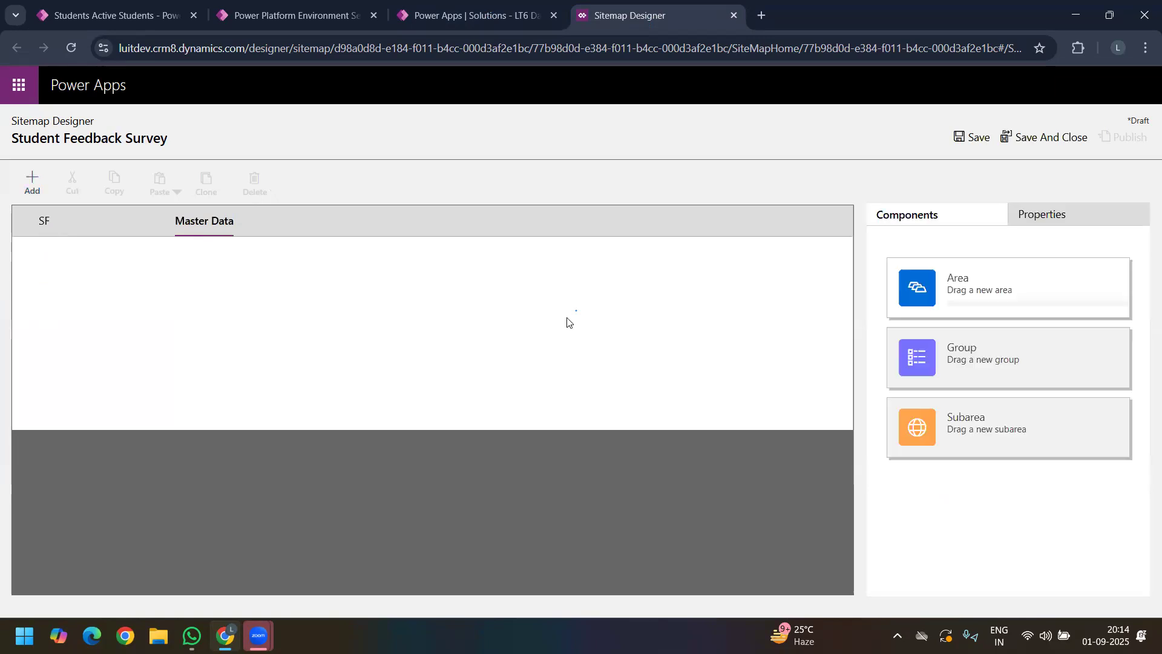
click(33, 184)
click(50, 224)
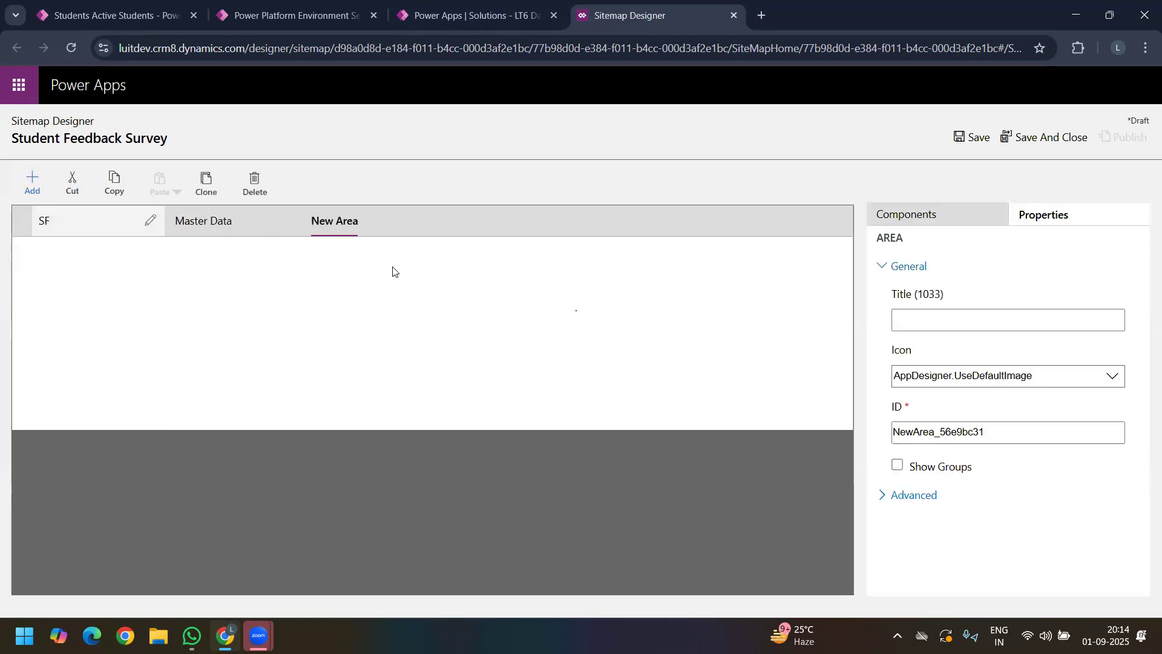
click(254, 179)
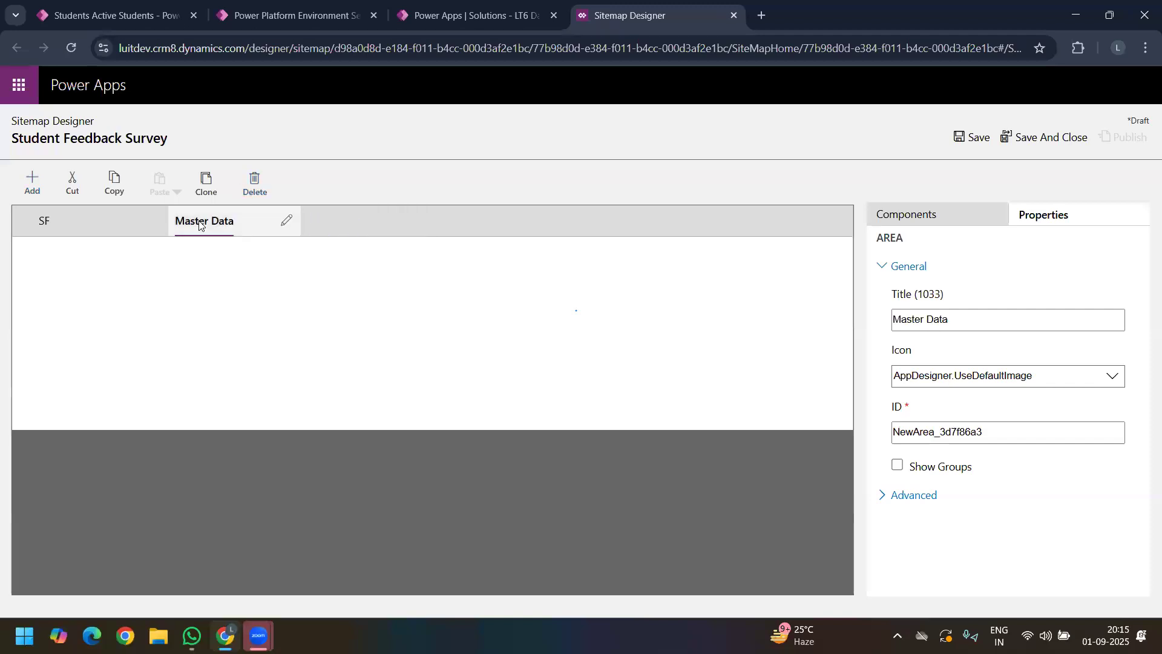
Step: Add a group to the Master Data area and name it Colleges
click(36, 184)
click(38, 256)
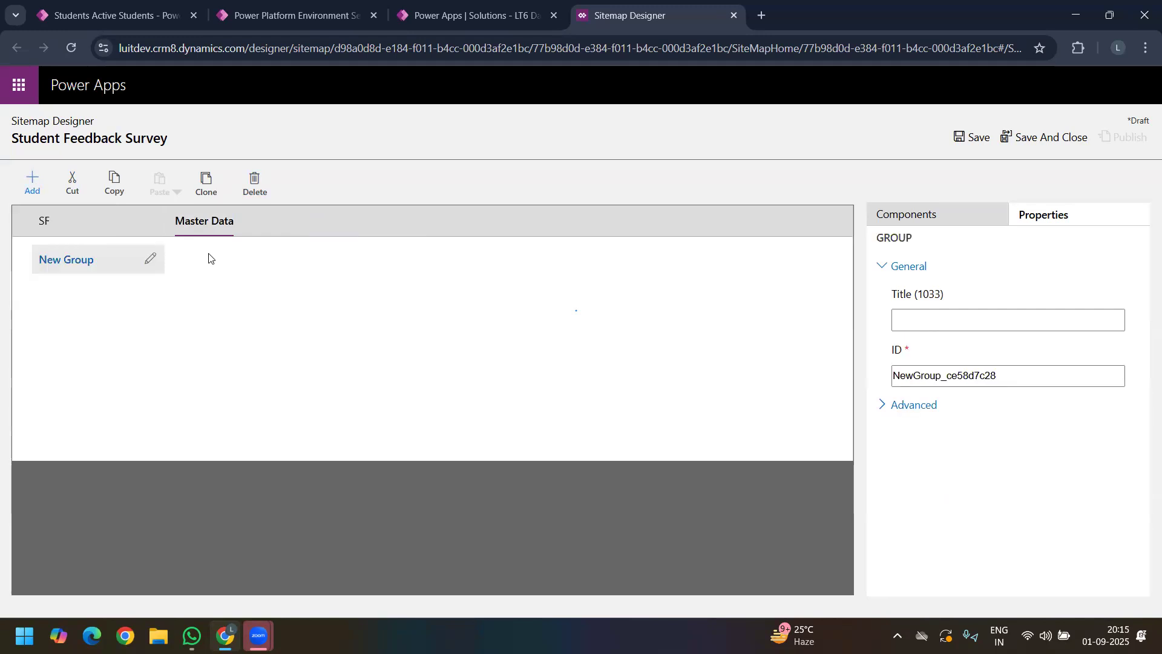
click(150, 261)
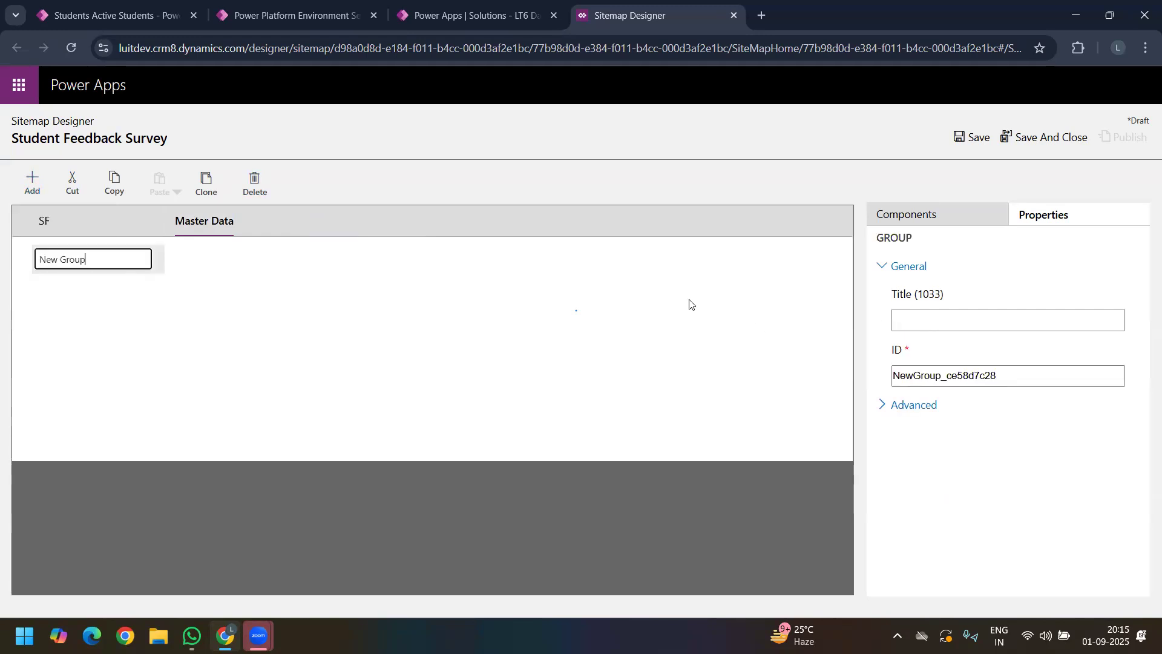
key(BackSpace)
key(BackSpace)
key(BackSpace)
key(BackSpace)
key(BackSpace)
key(BackSpace)
key(BackSpace)
key(BackSpace)
text(Cool)
key(BackSpace)
key(BackSpace)
text(ll)
click(418, 348)
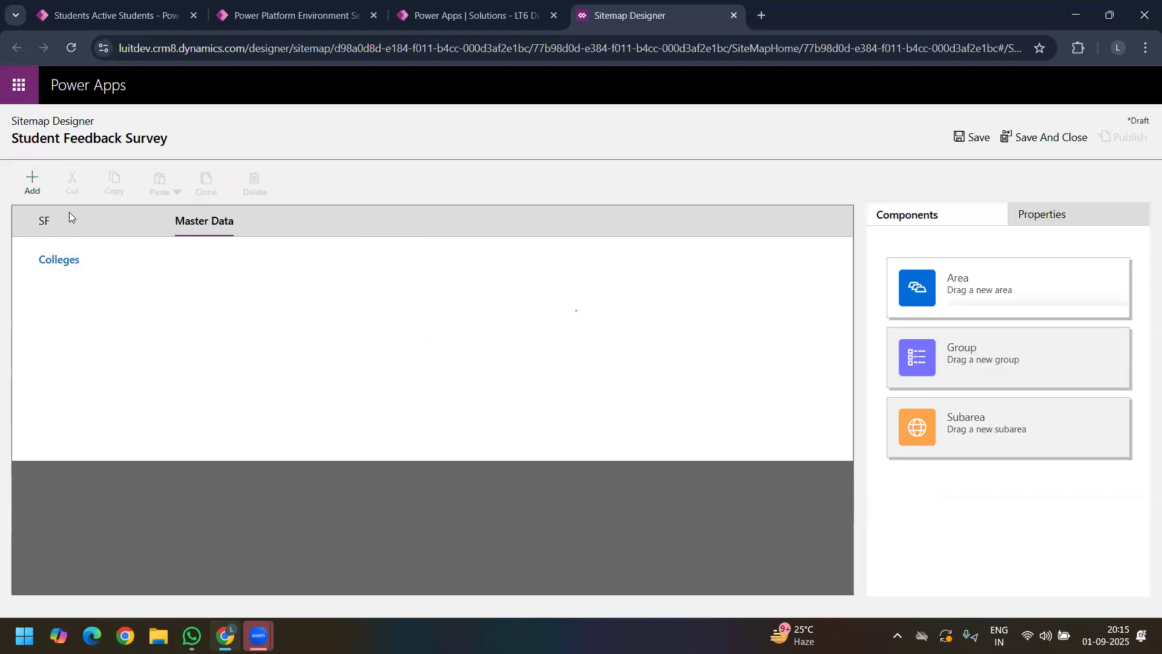
Step: Add a new subarea to the Colleges group
click(33, 185)
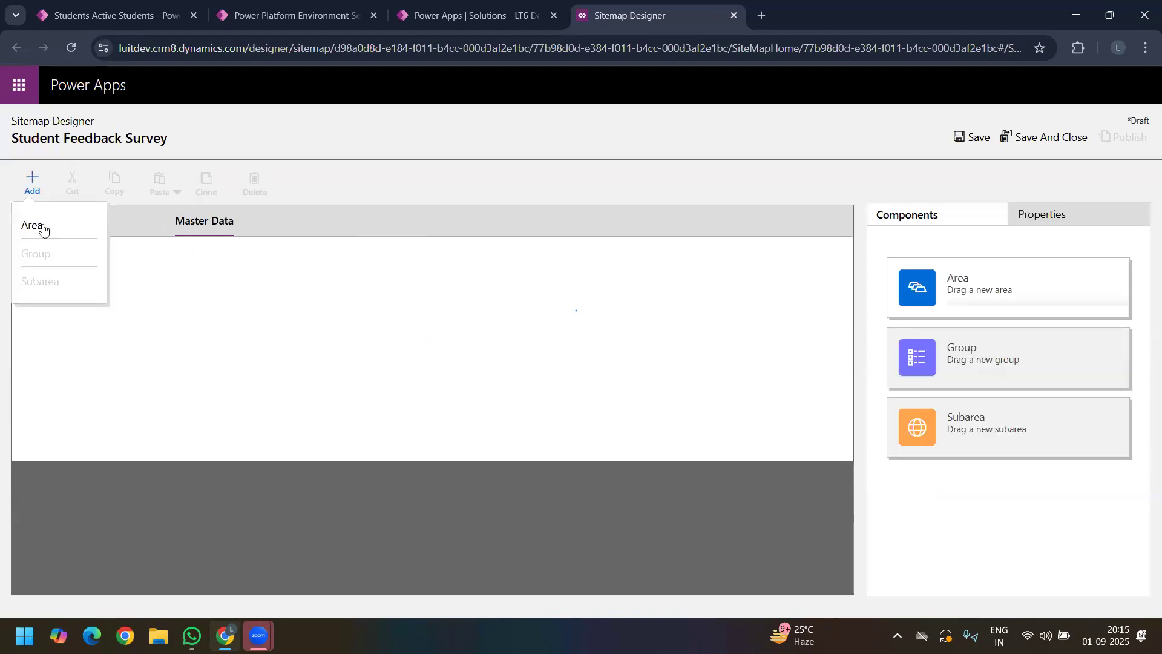
click(262, 280)
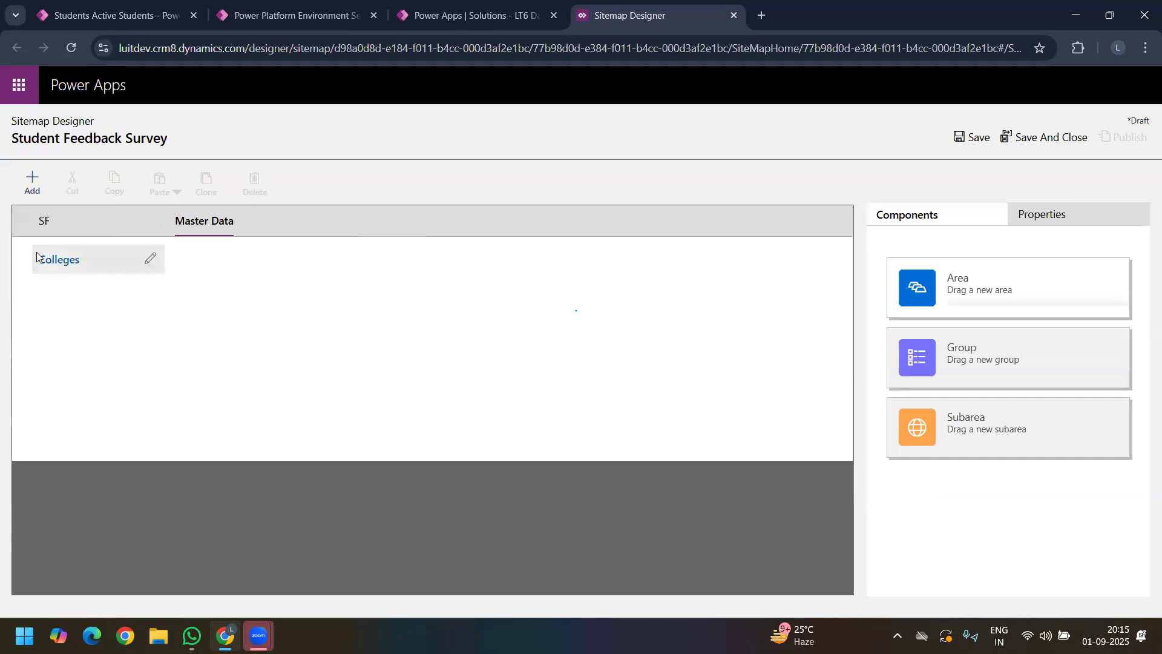
click(100, 264)
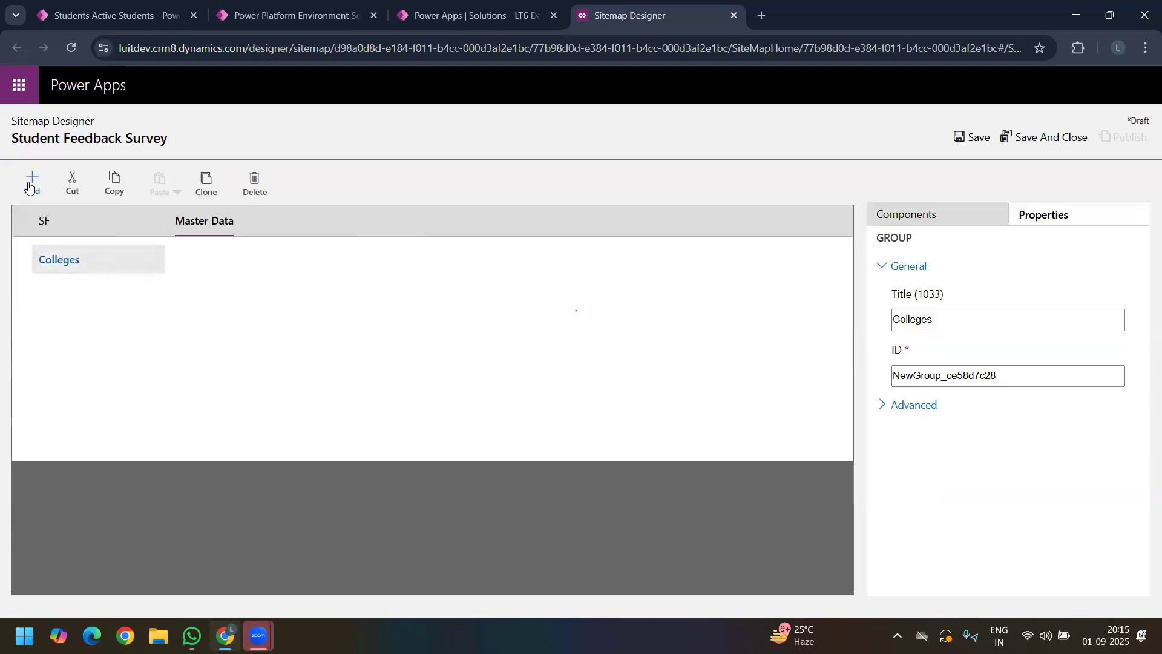
click(29, 187)
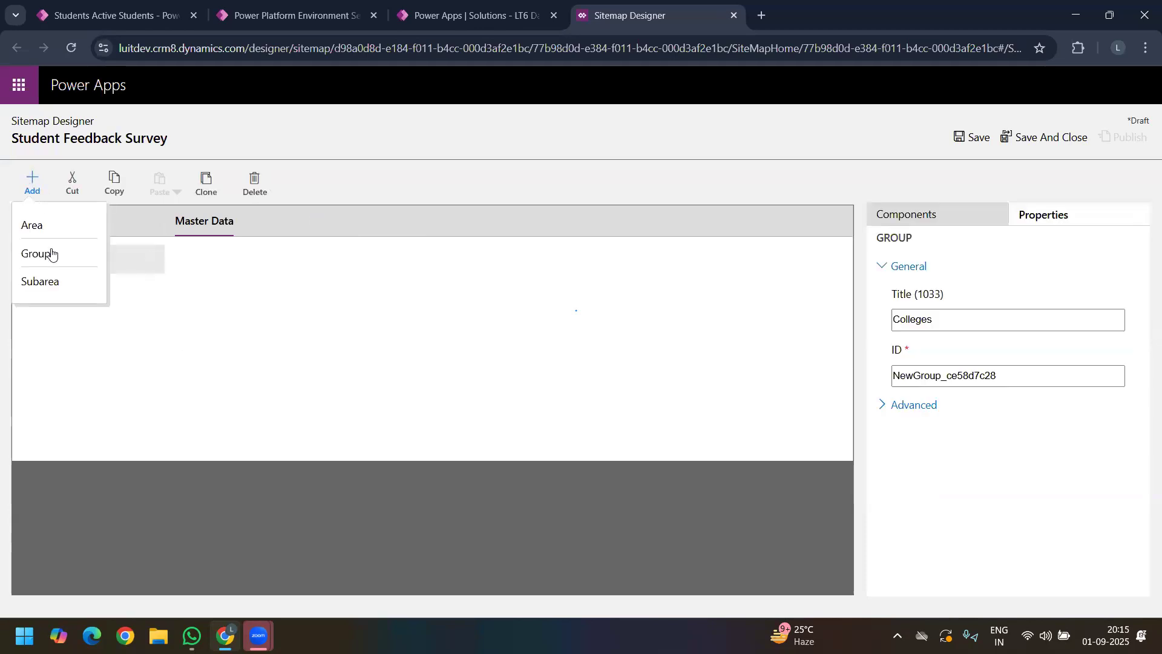
click(83, 282)
click(997, 322)
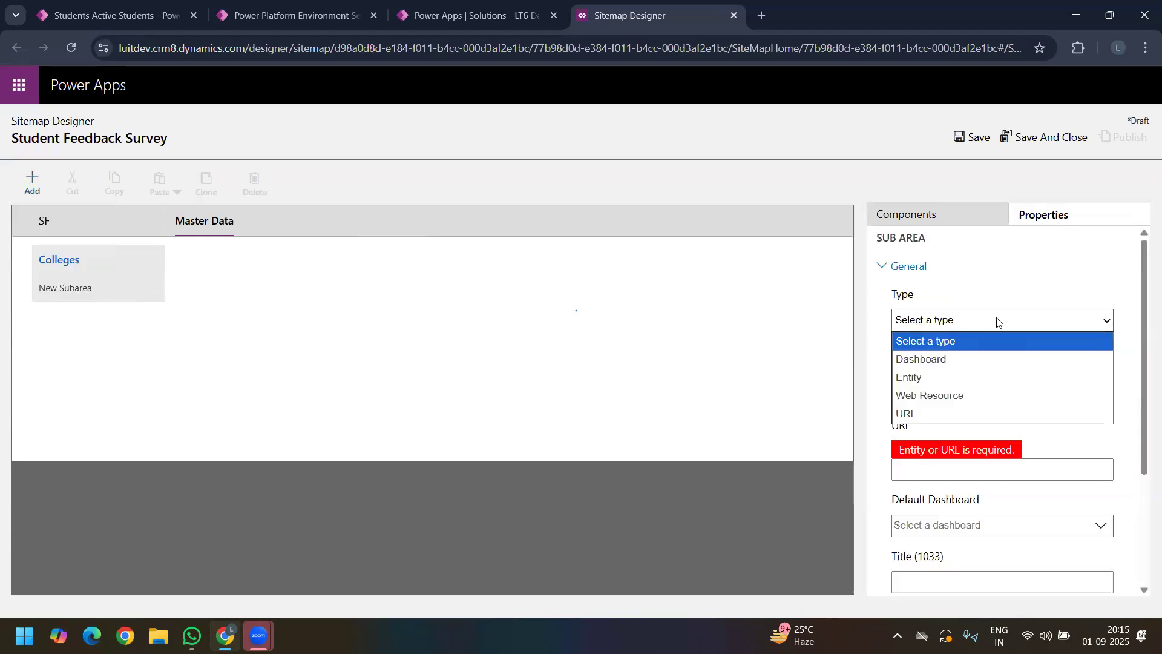
click(936, 376)
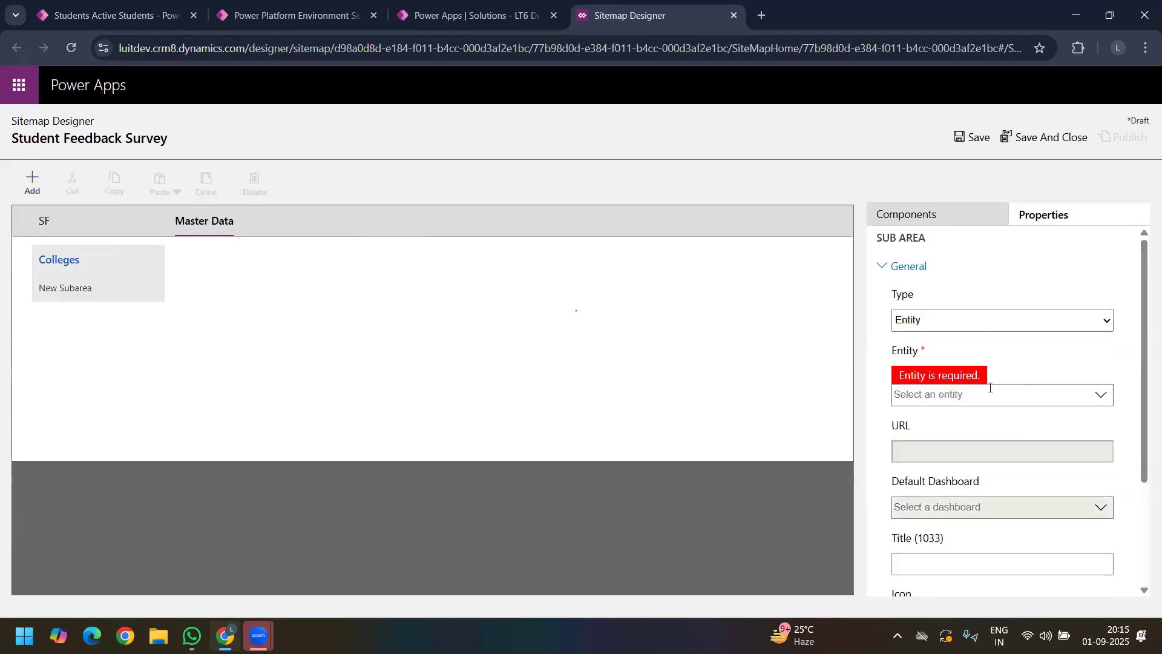
click(1027, 398)
click(32, 183)
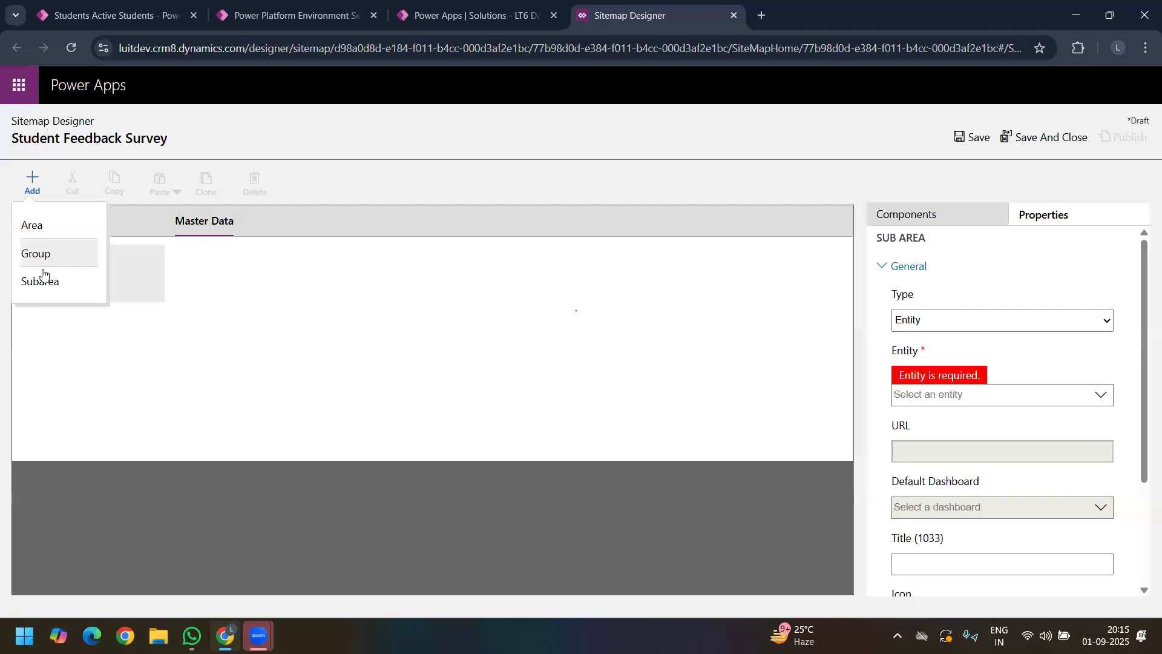
click(66, 4)
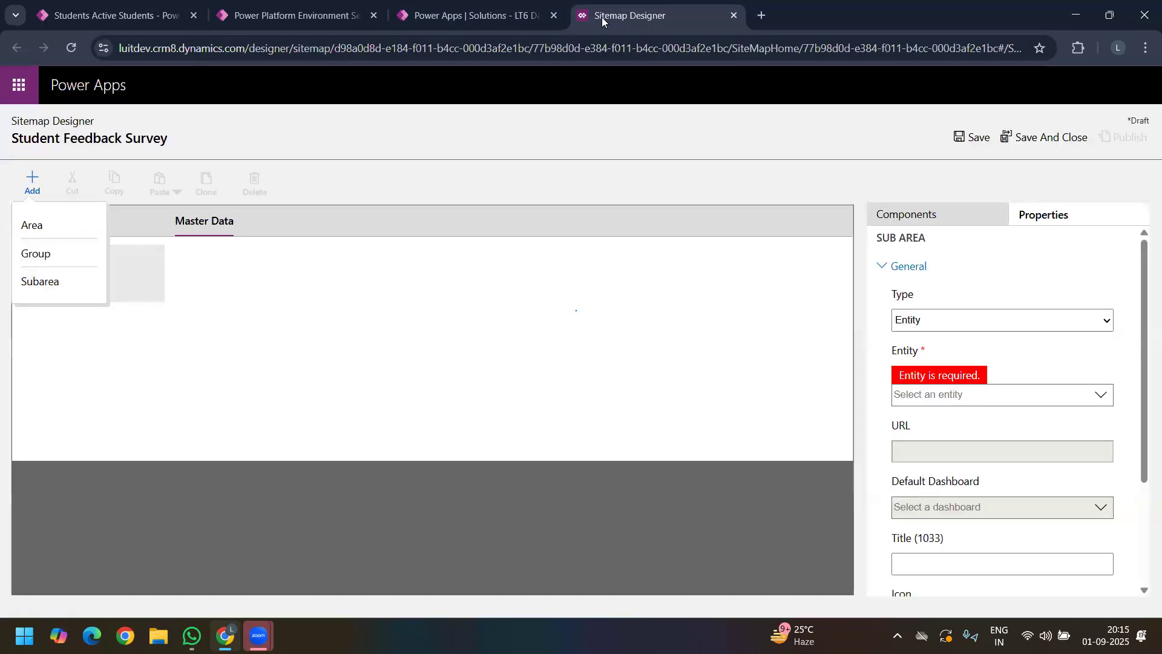
click(602, 17)
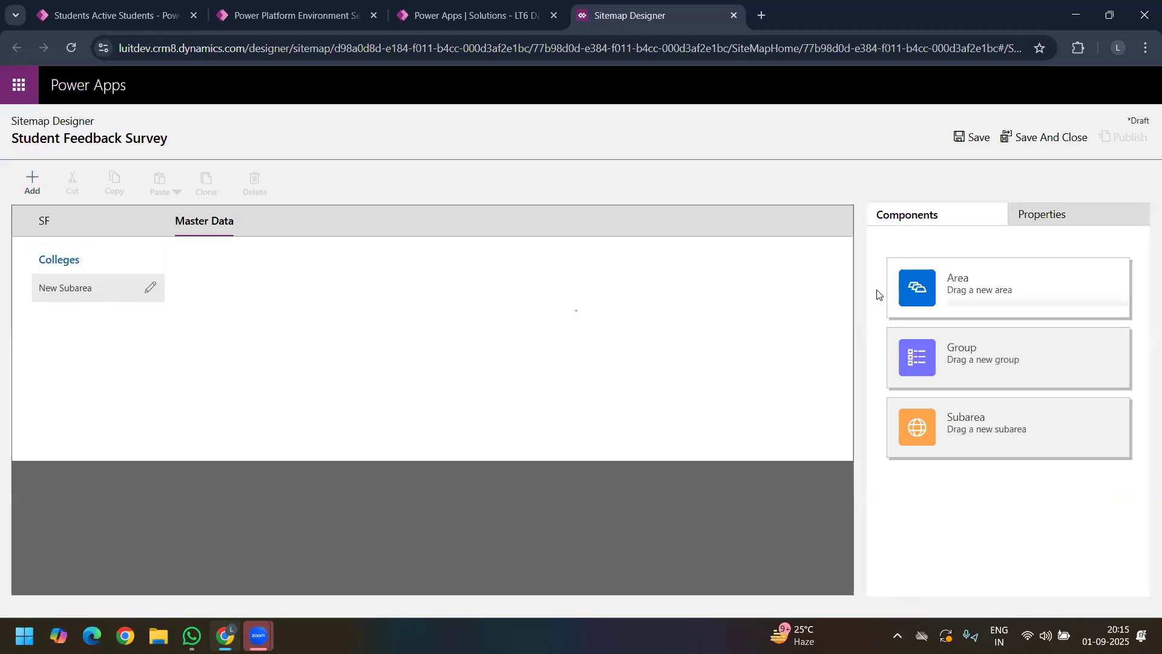
Step: Set the new subarea's type to Entity with Account as its entity, and save the site map
click(1053, 320)
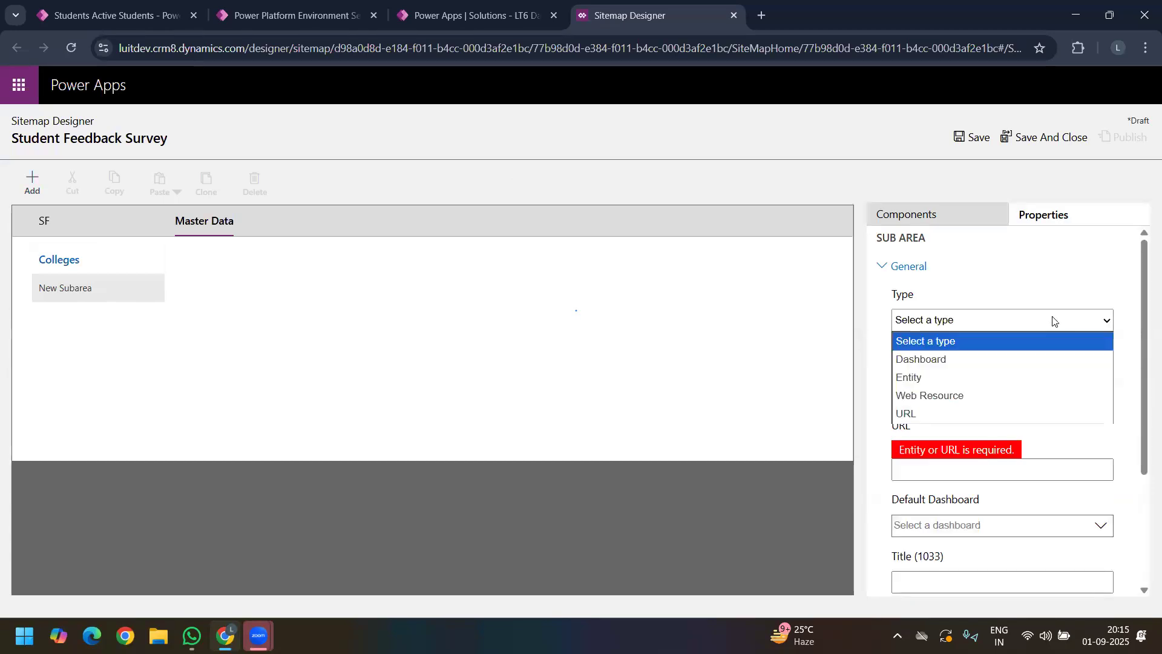
click(929, 378)
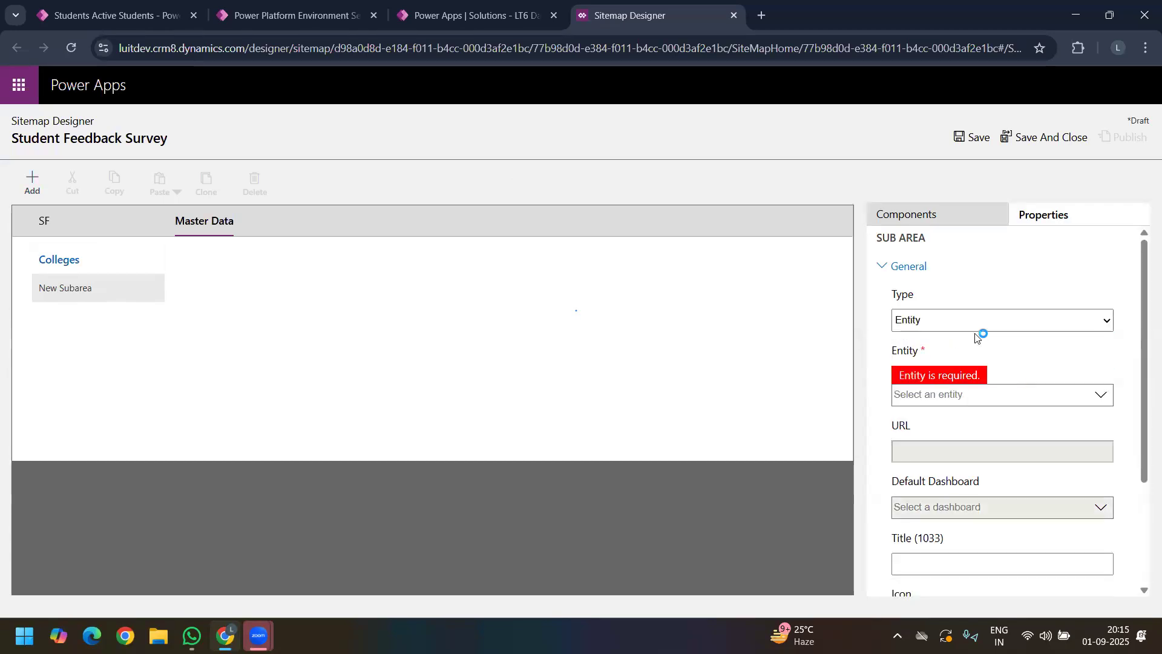
click(922, 395)
text(Coll)
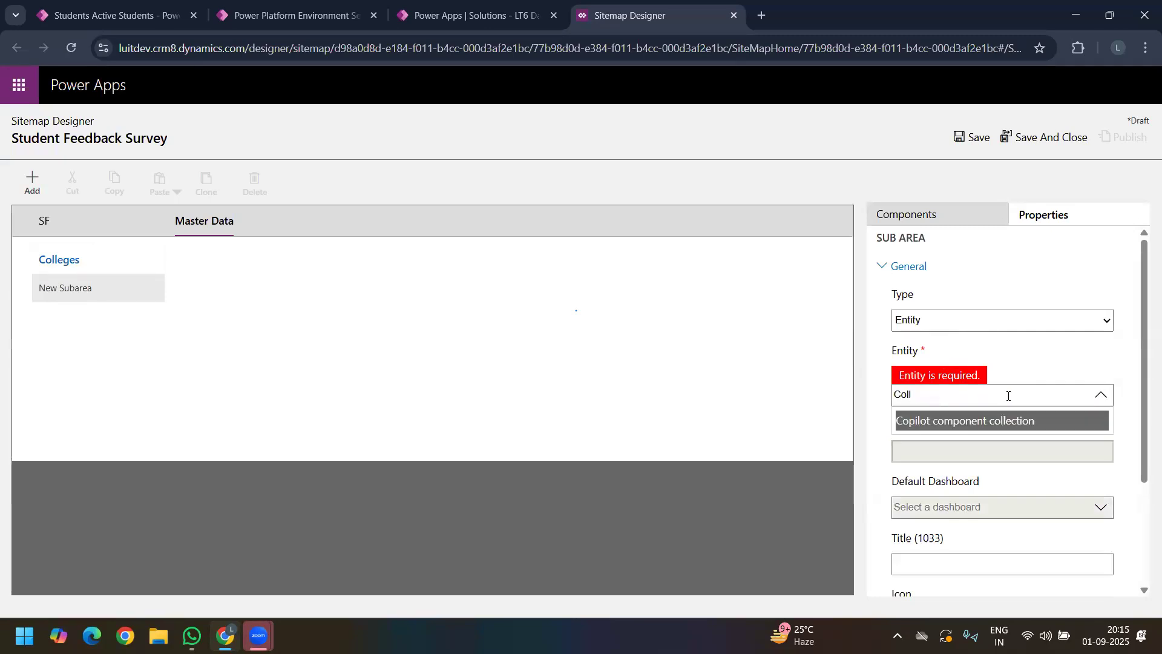
key(BackSpace)
key(BackSpace)
key(BackSpace)
key(BackSpace)
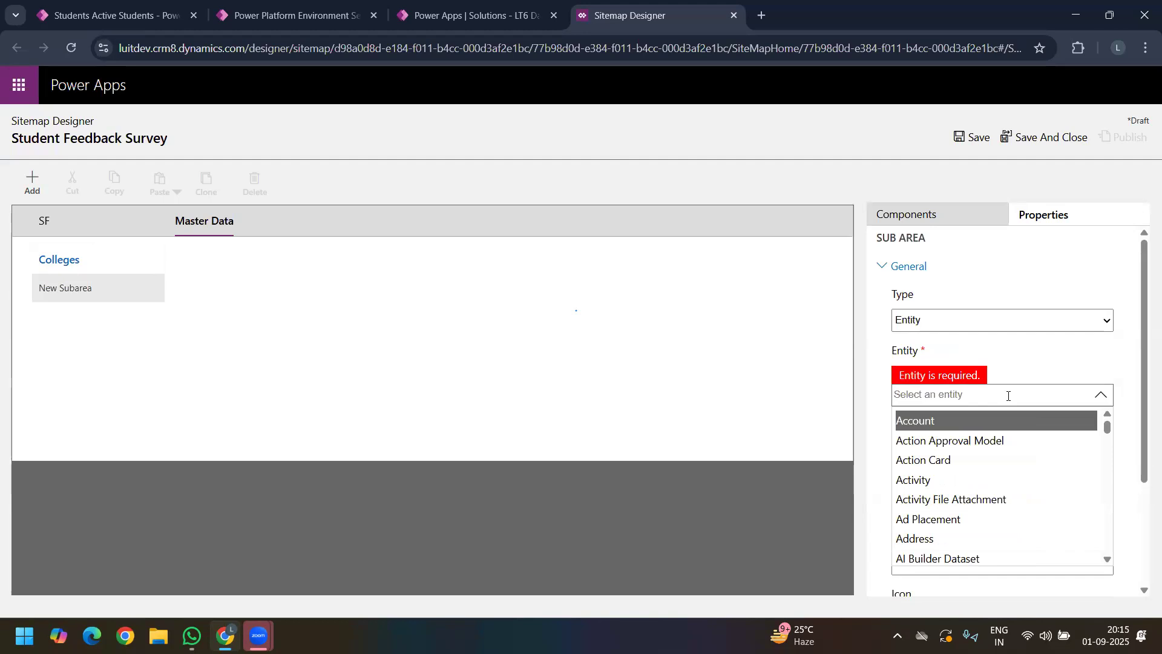
text(Ad)
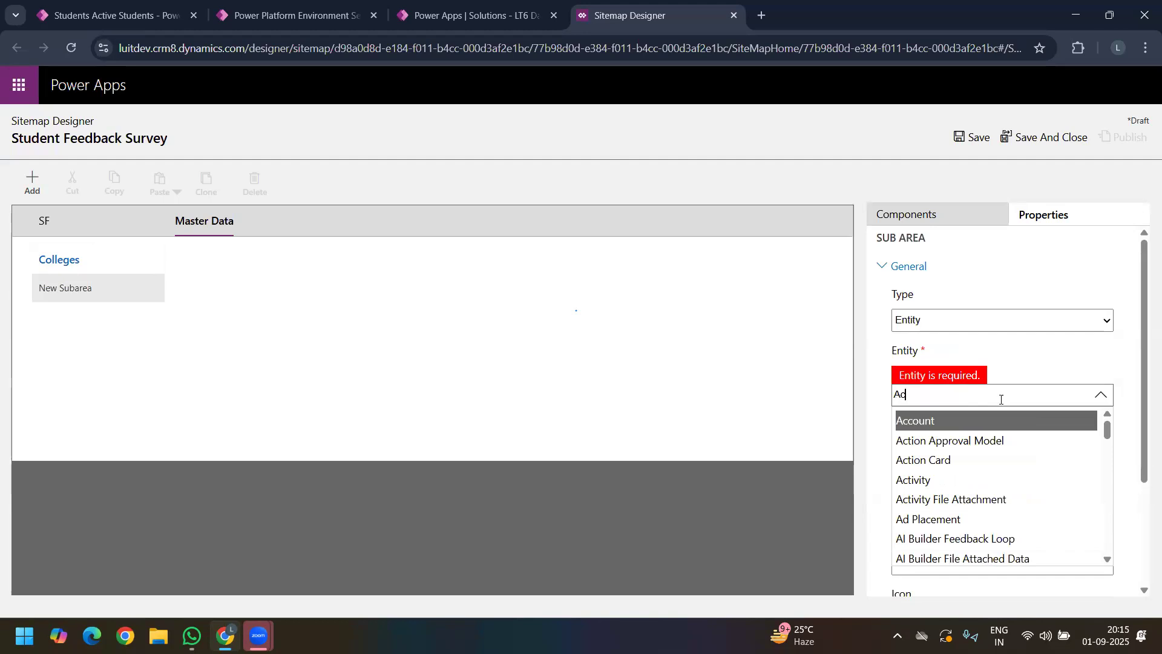
click(946, 421)
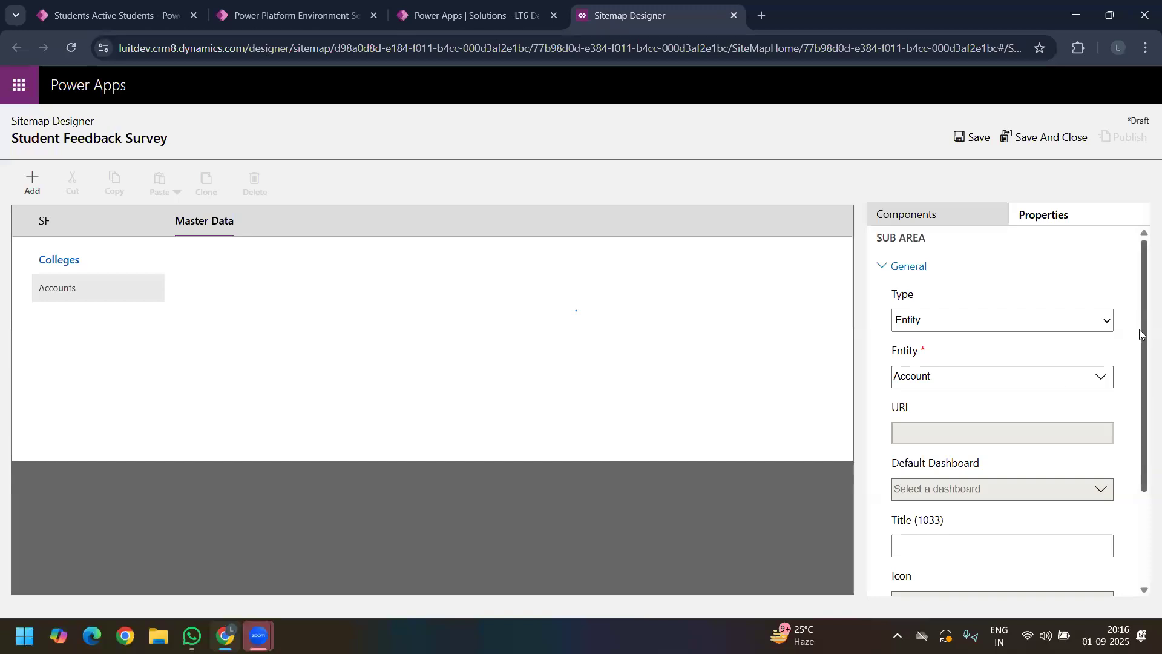
scroll(1139, 339, down, 3)
click(968, 134)
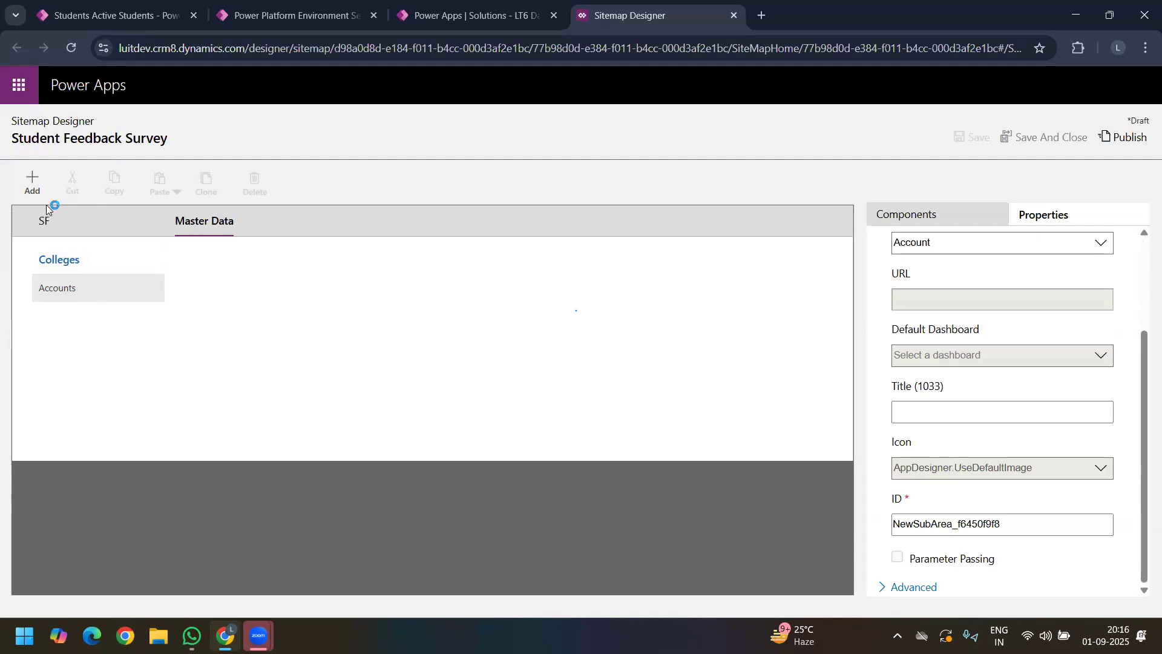
Step: Add another group to the Master Data area, dismiss the error report without sending it, and title the group Students
click(37, 188)
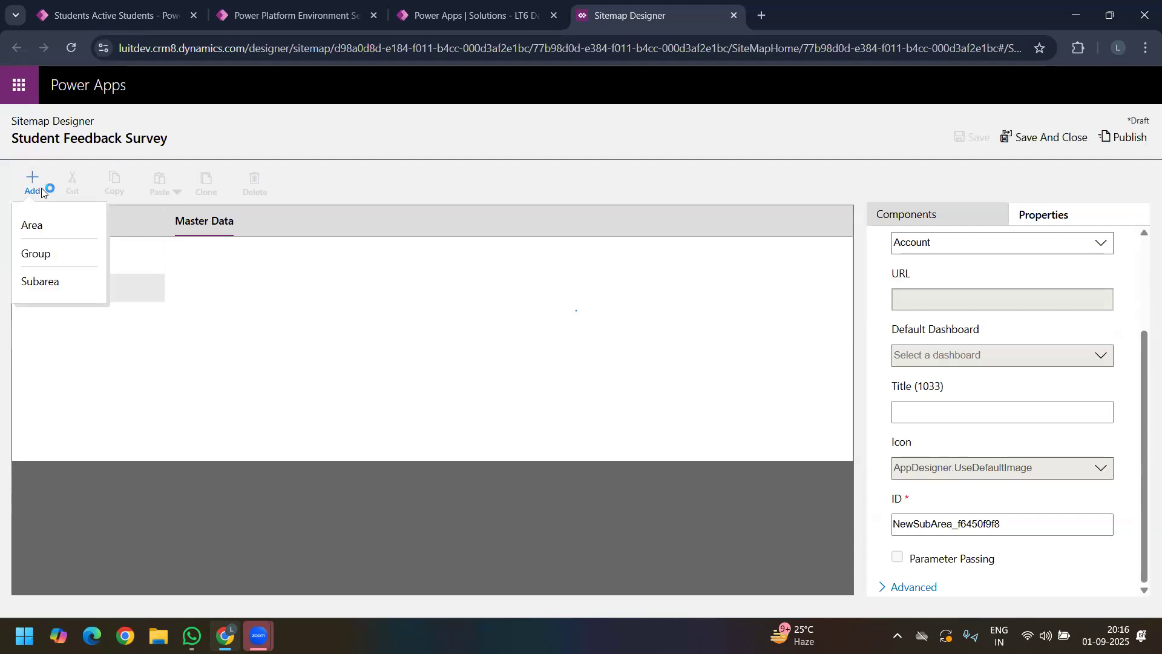
click(38, 255)
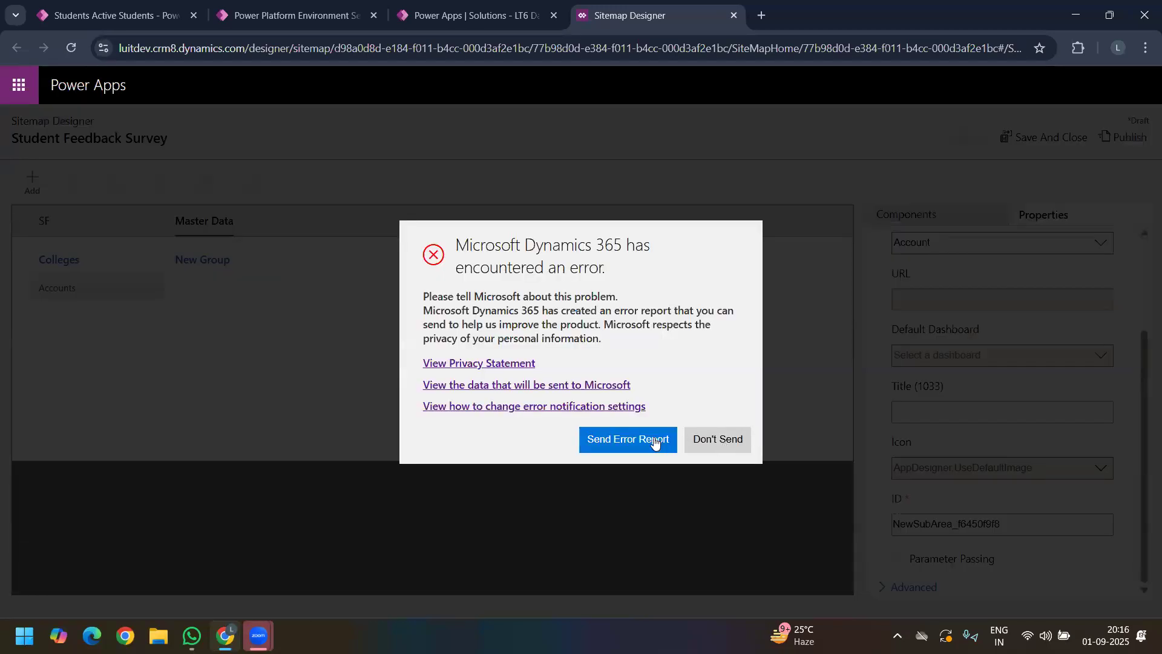
click(718, 438)
click(219, 261)
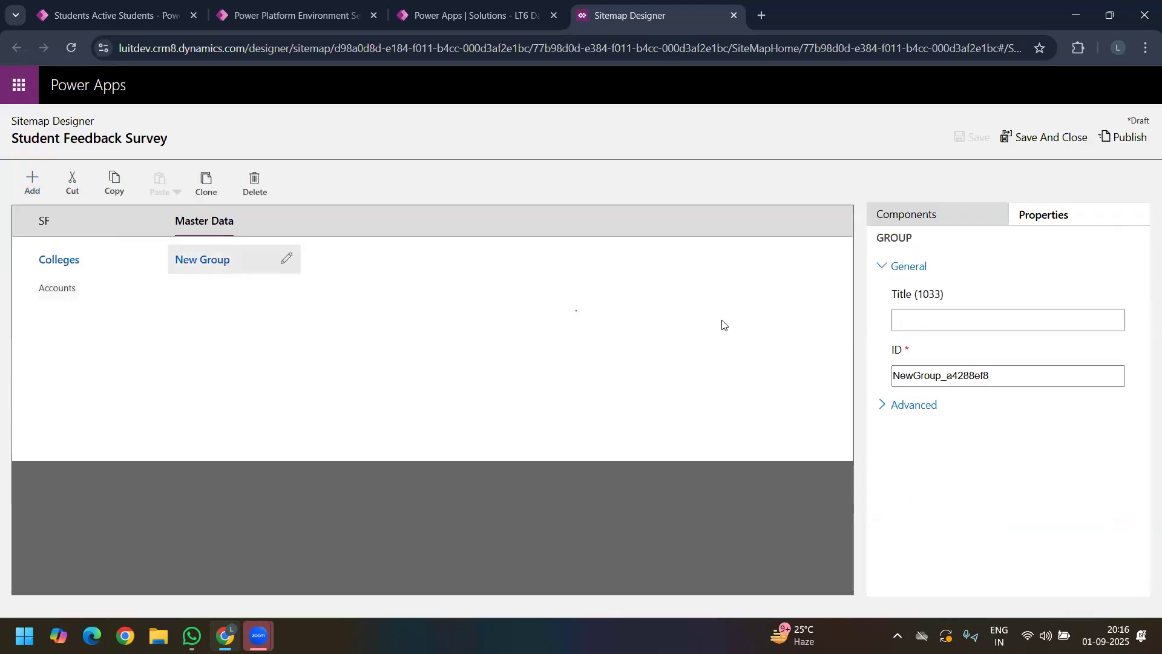
click(939, 314)
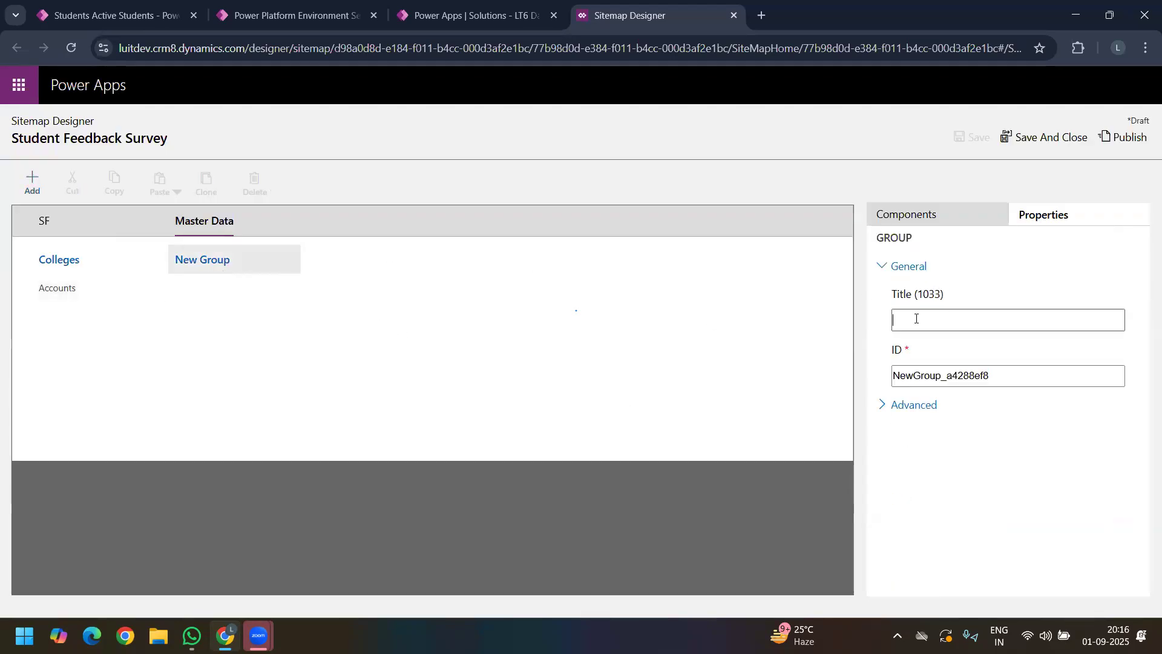
text(Students)
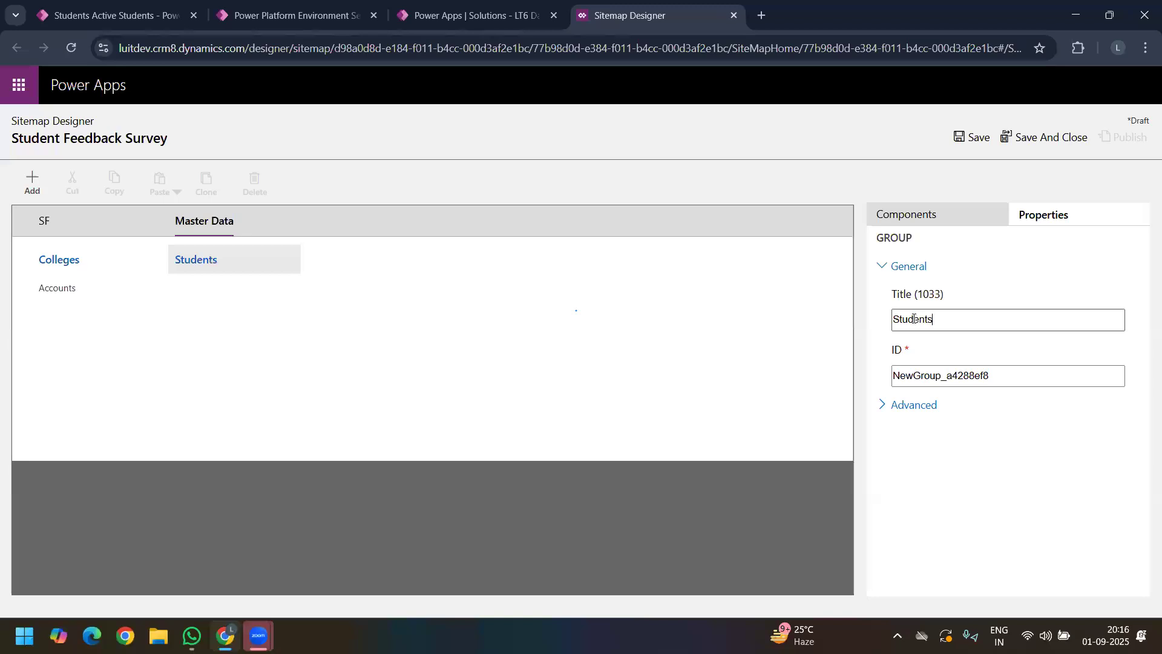
click(652, 268)
Step: Move the Students subarea from the SF area's Feedback group into the Students group under Master Data
click(82, 221)
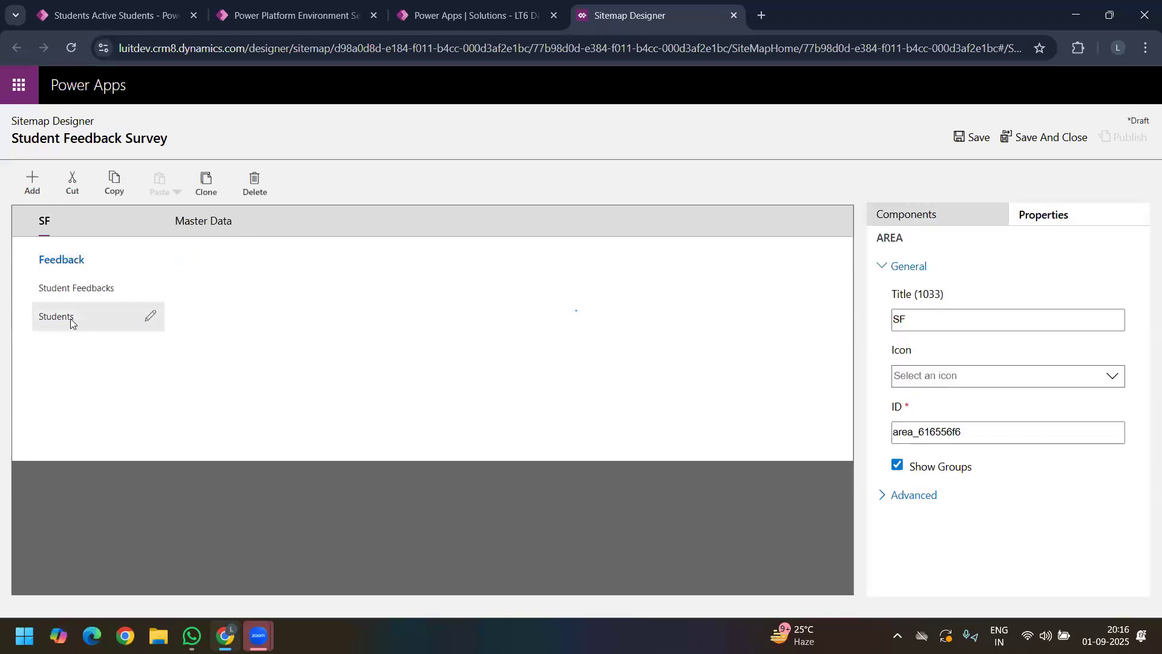
click(70, 318)
drag(70, 319, 270, 297)
click(213, 292)
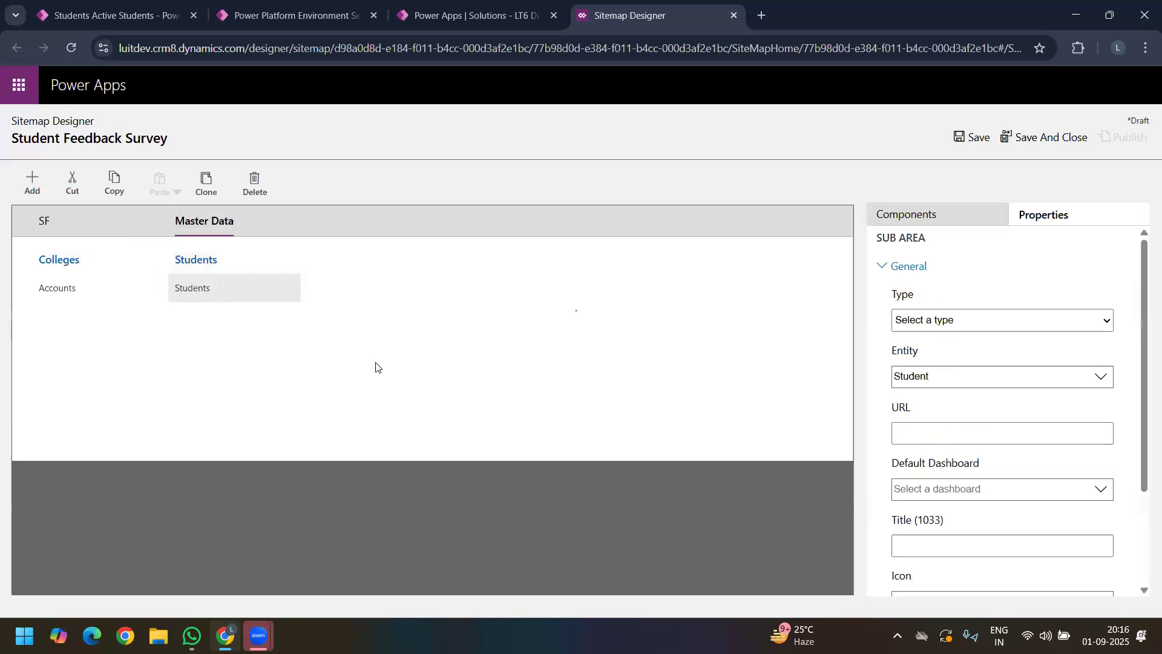
Step: Check the SF and Master Data areas, and save and publish the site map
click(58, 233)
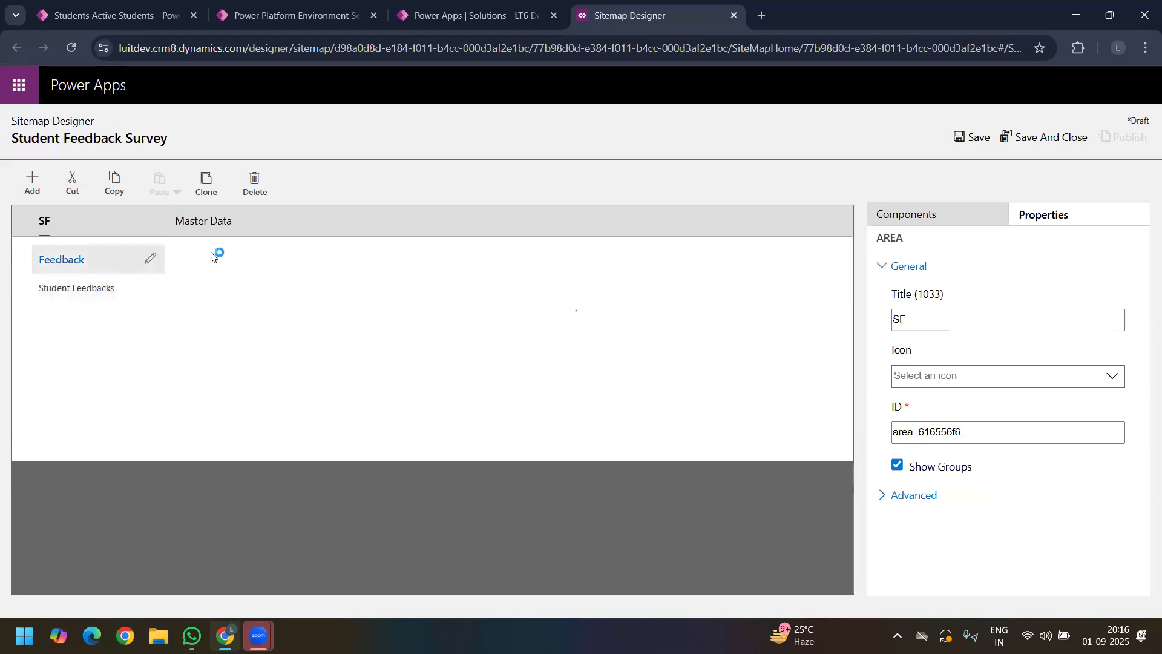
click(207, 233)
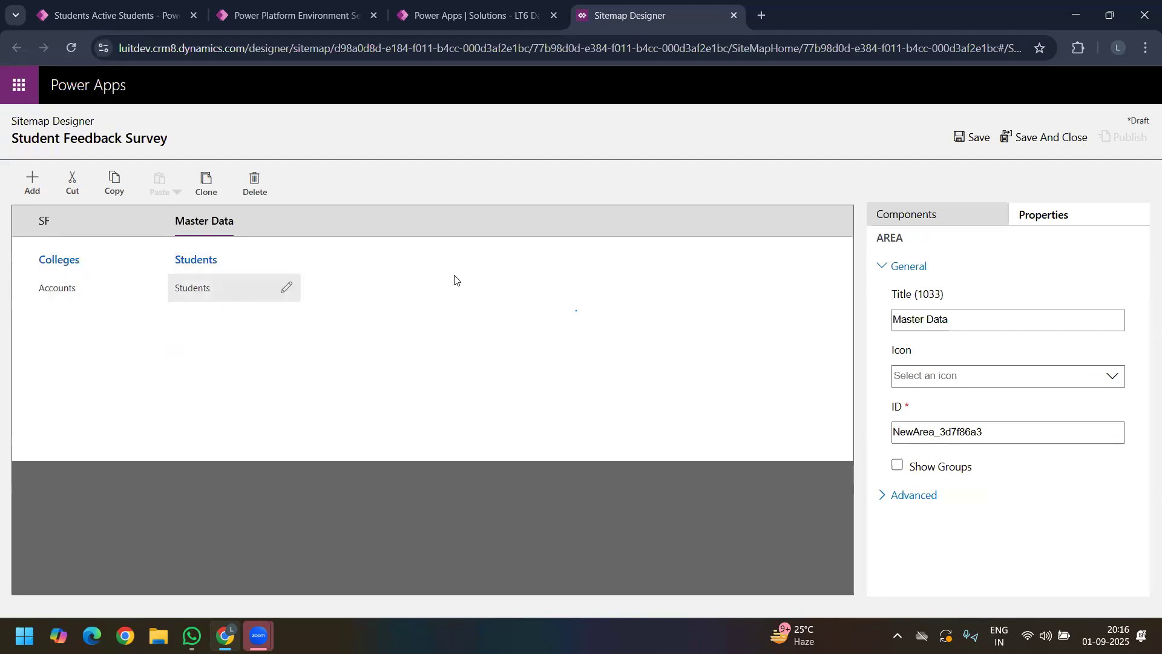
click(974, 141)
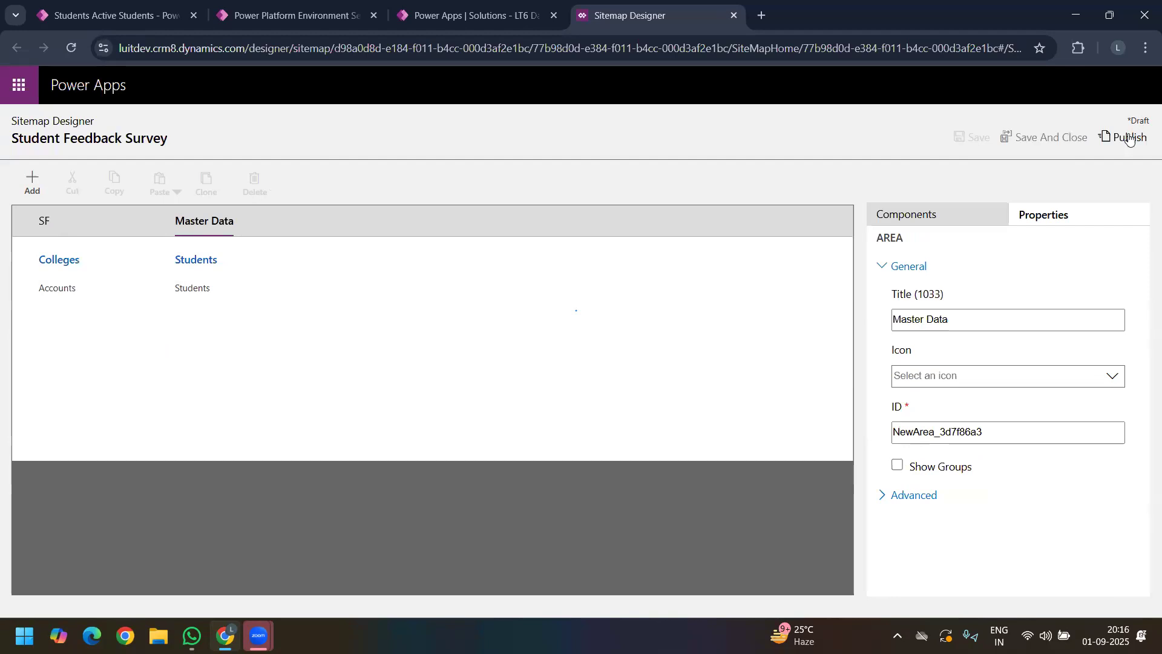
click(1124, 138)
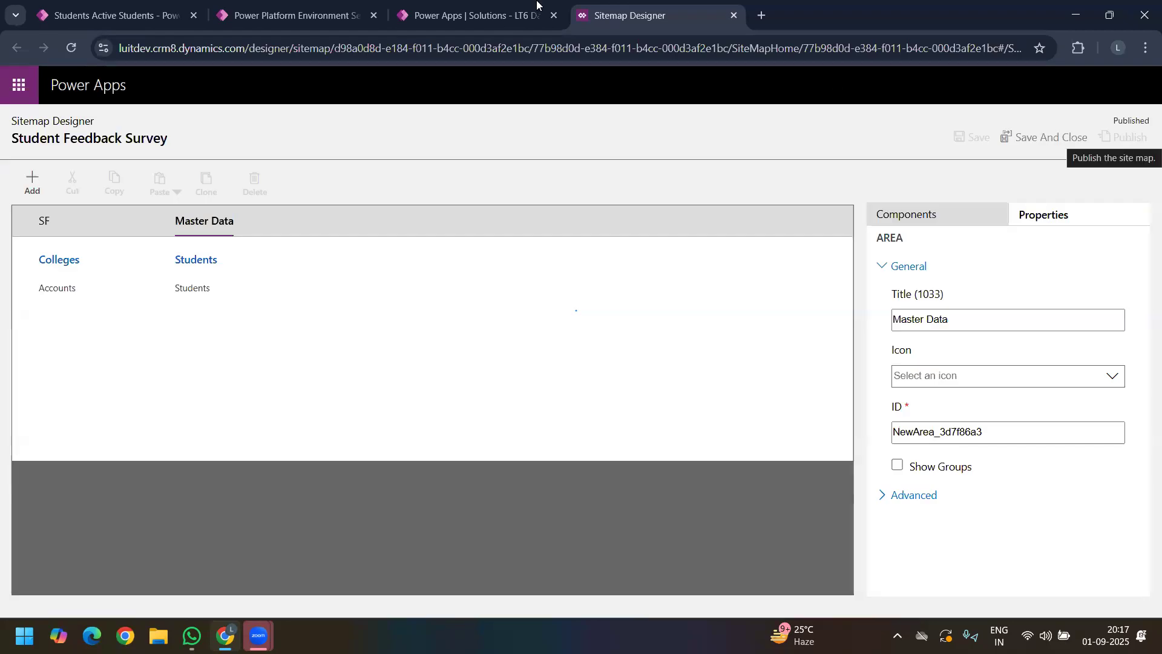
Step: Reload the Student Feedback Survey app and switch to the SF area and back to Master Data to check the navigation
click(124, 18)
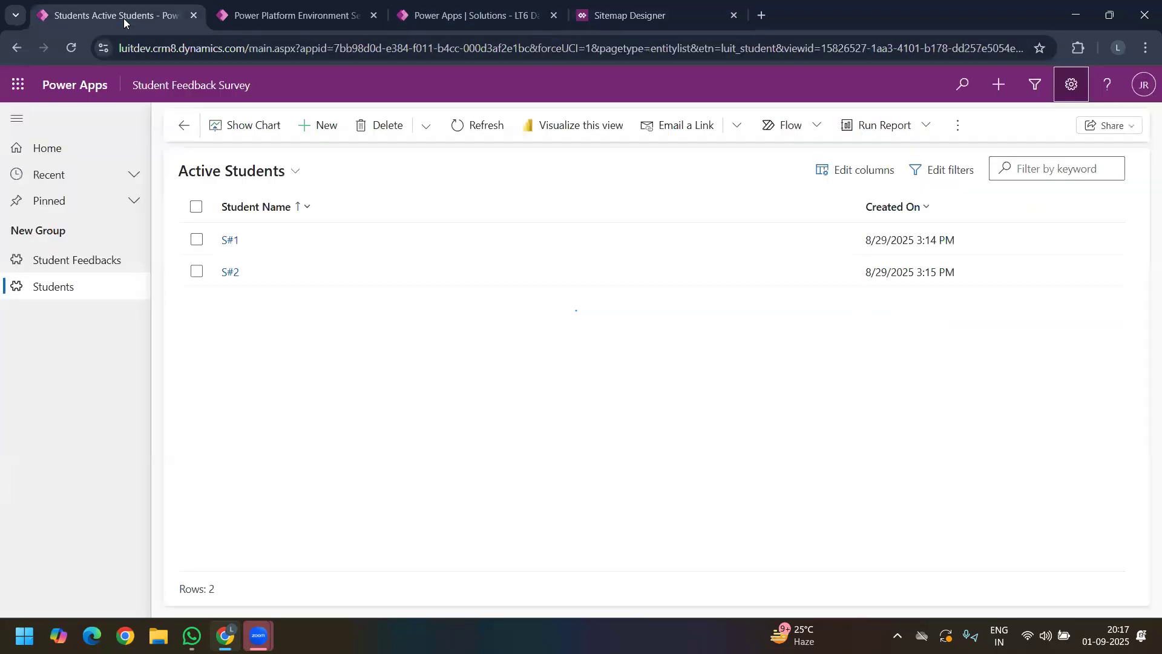
click(72, 49)
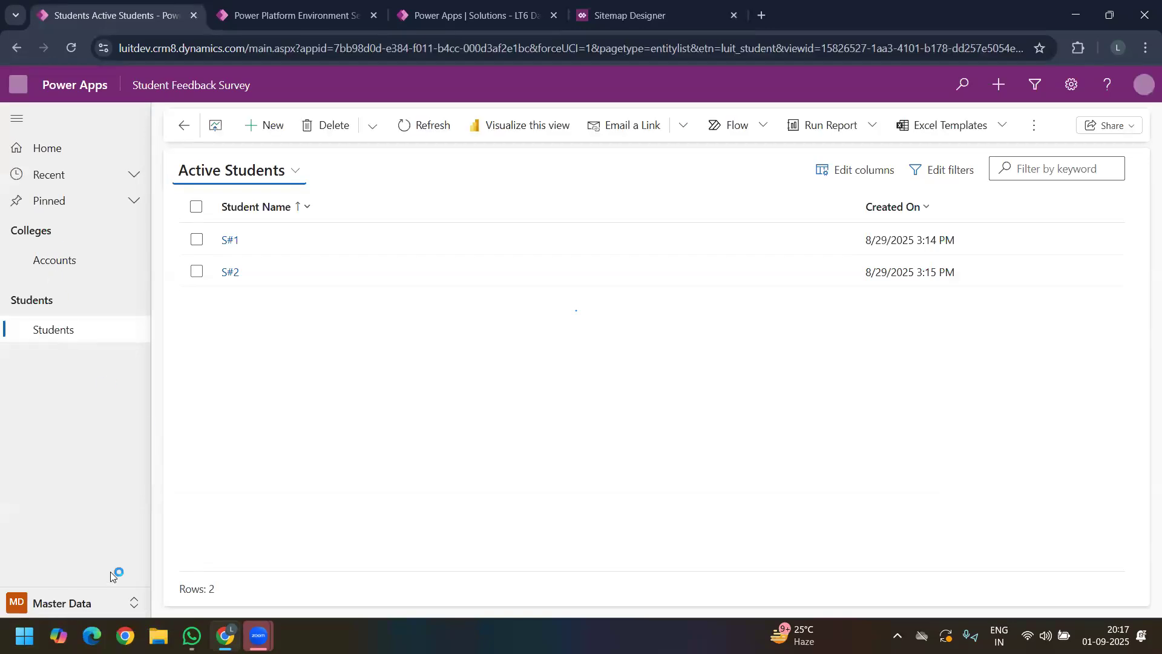
click(76, 602)
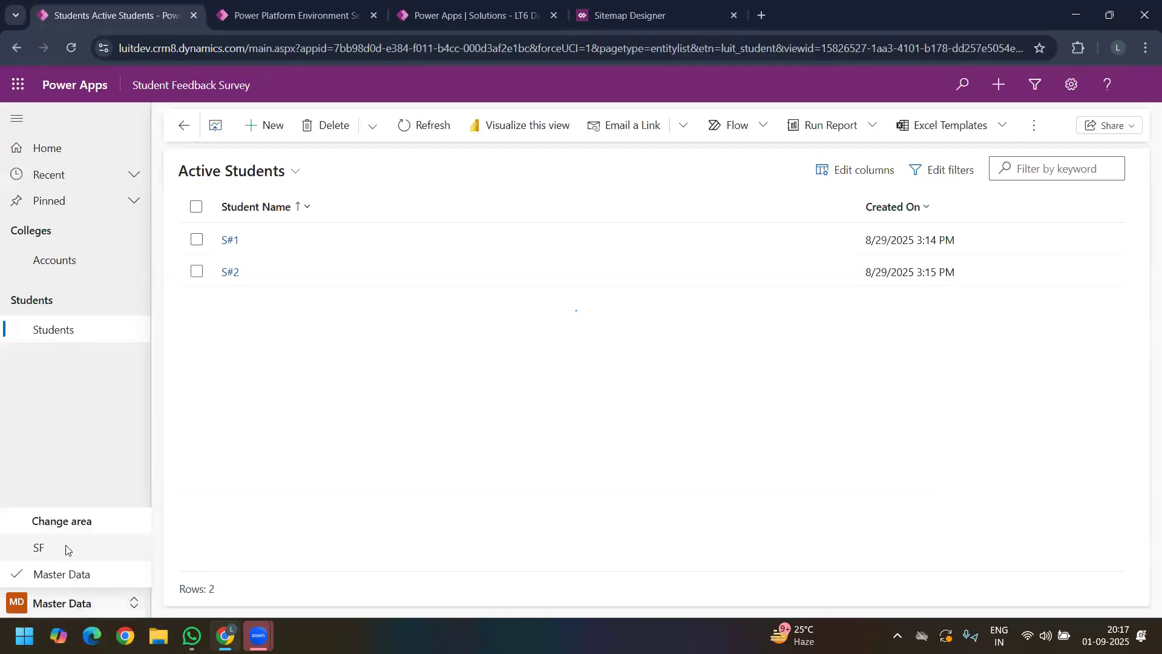
click(67, 548)
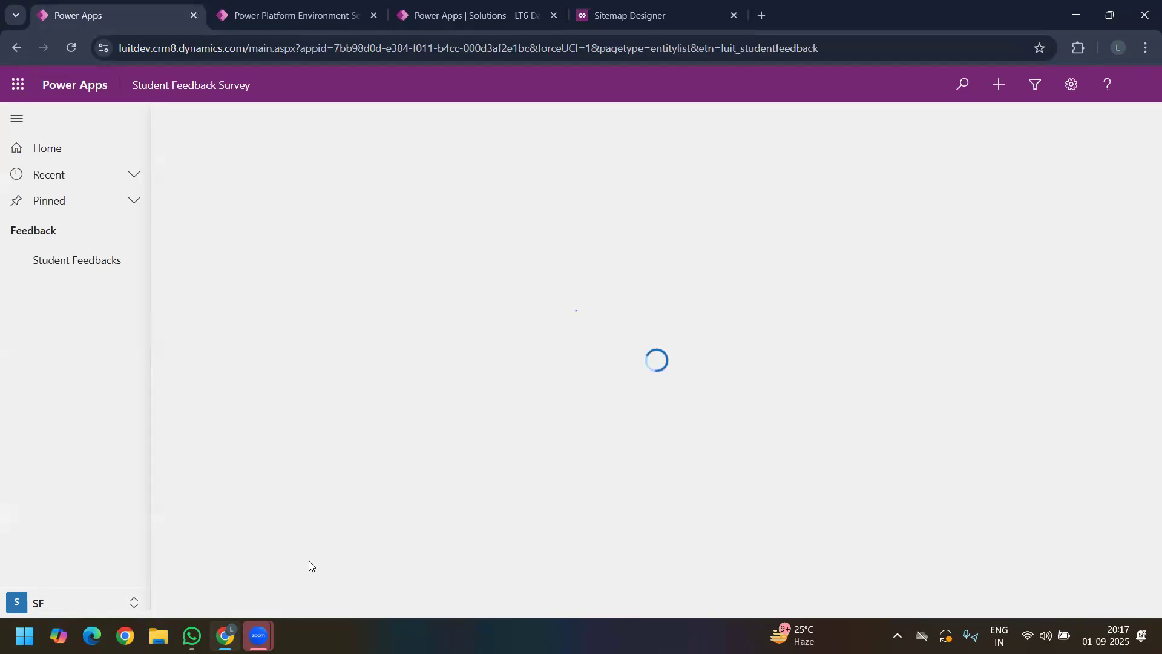
click(76, 602)
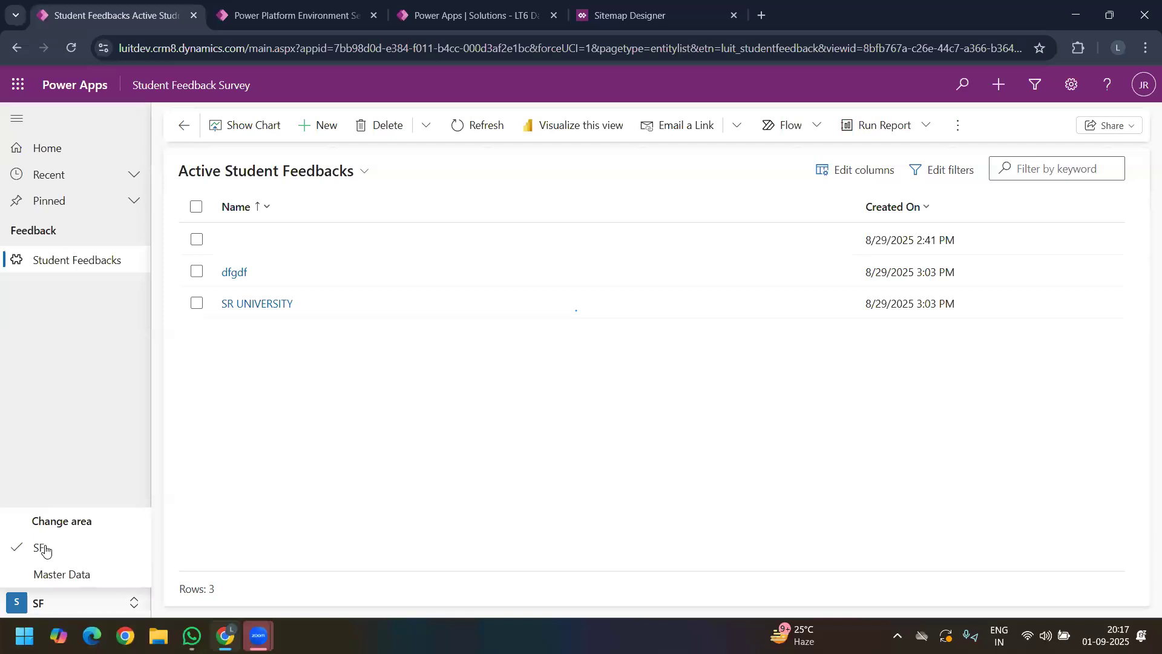
click(60, 573)
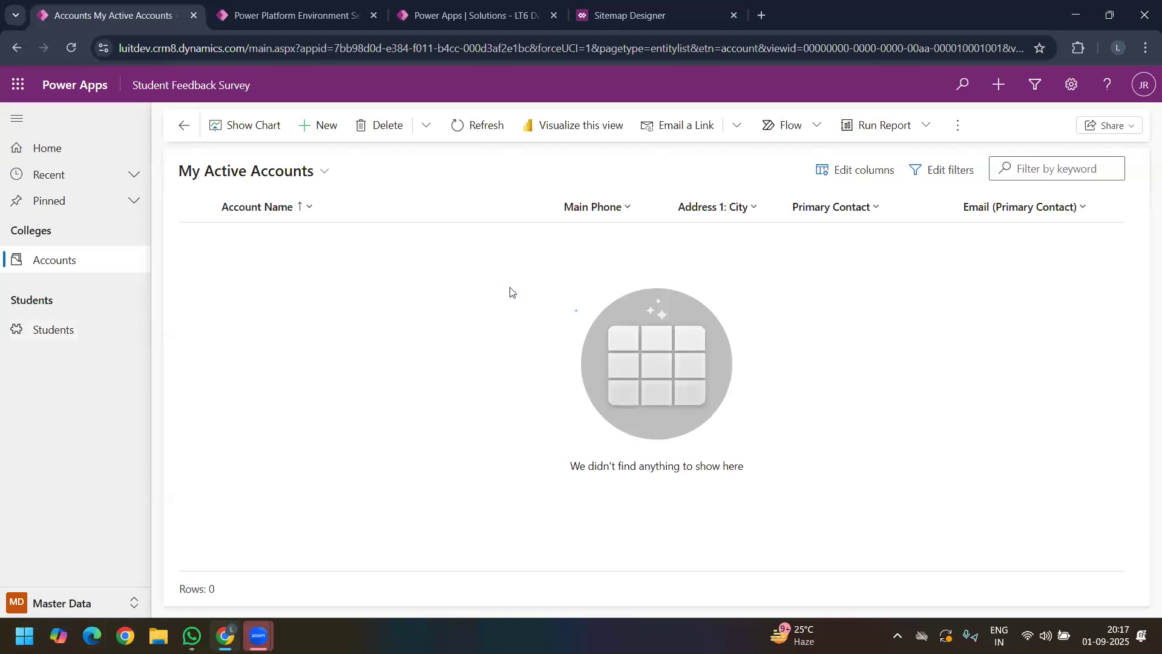
Step: Return to the Sitemap Designer and add a new area titled External Links
click(616, 15)
click(199, 221)
click(32, 182)
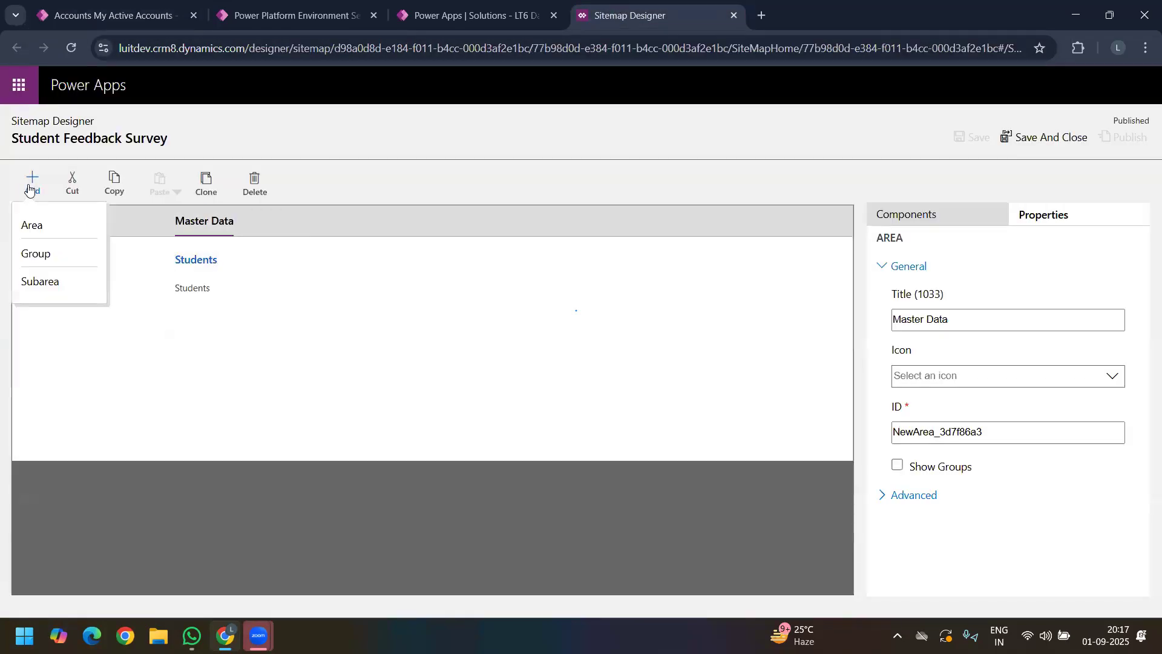
click(37, 224)
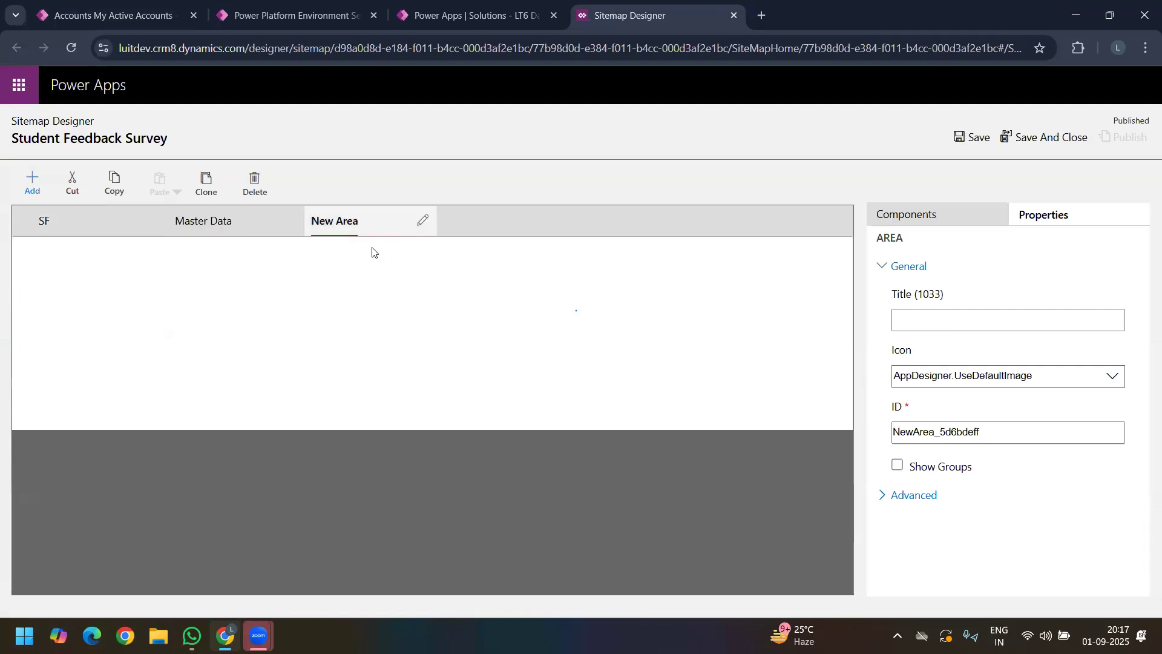
click(919, 320)
text(External Links)
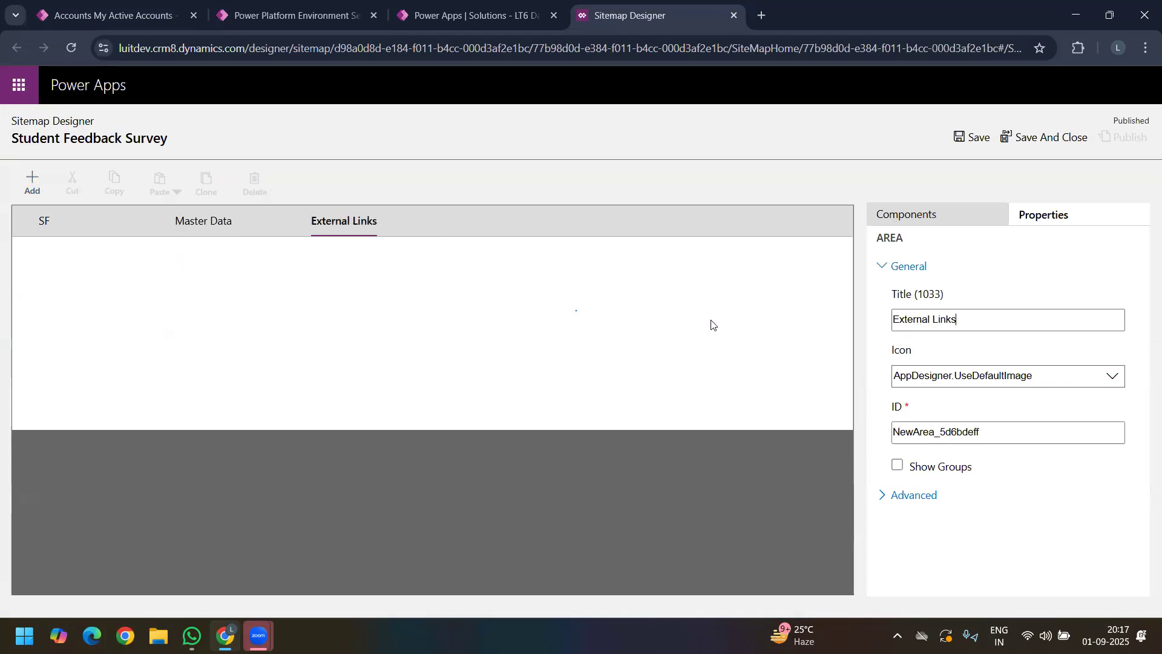
click(695, 327)
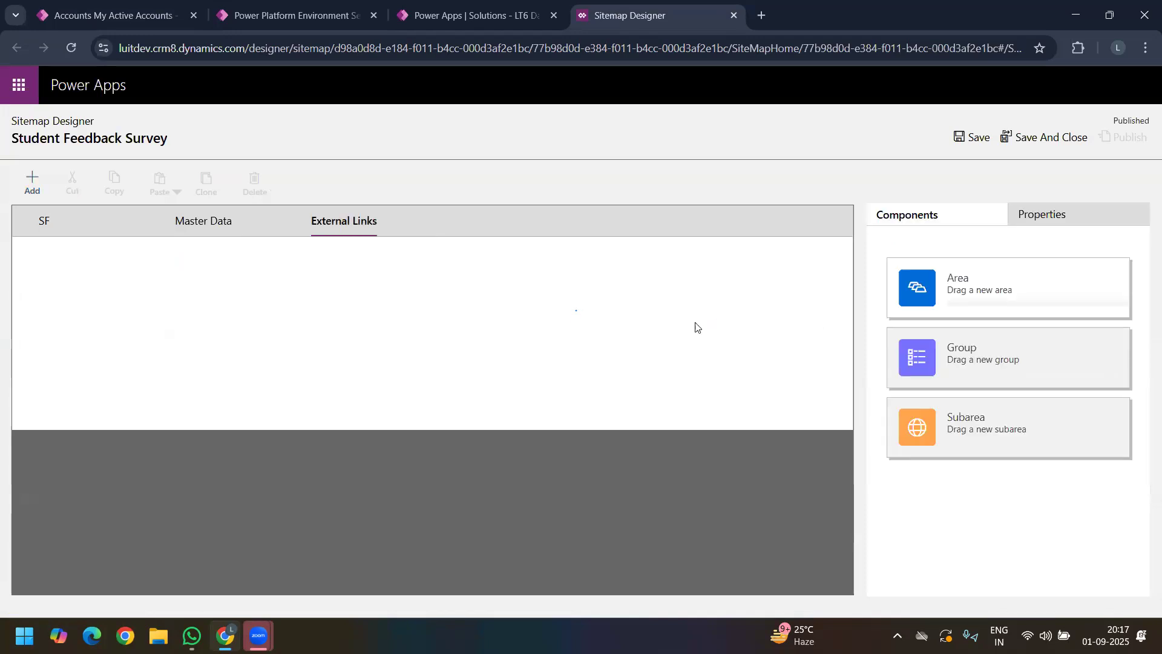
click(33, 185)
click(40, 226)
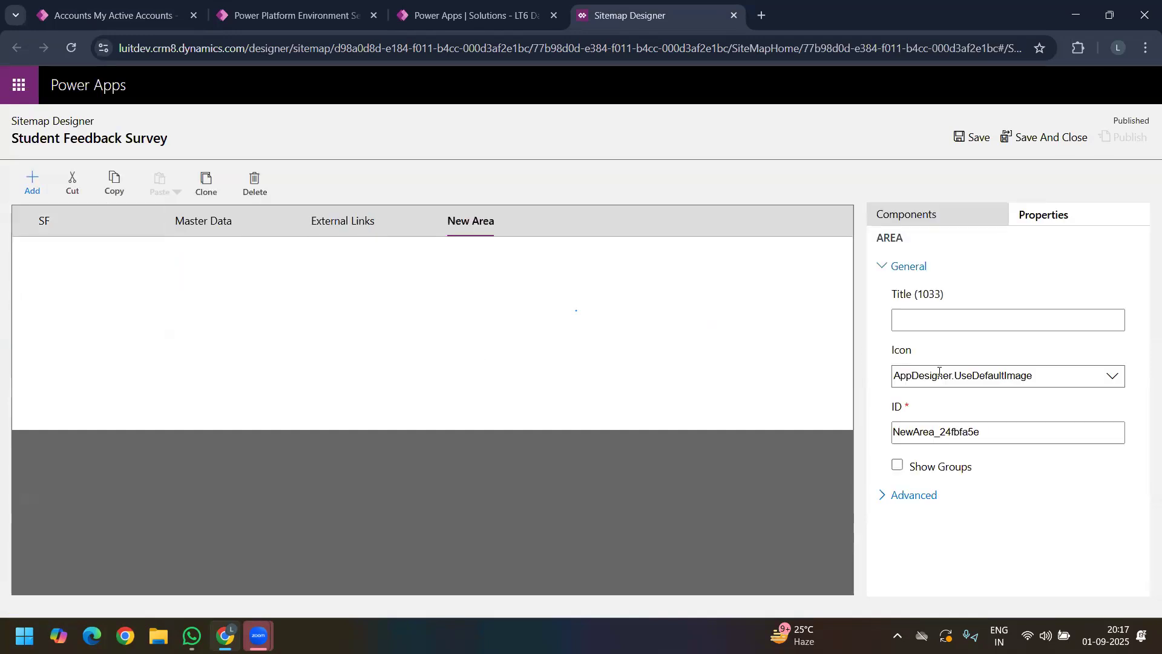
click(255, 183)
Step: Add a group to the External Links area and title it Google Related
click(31, 193)
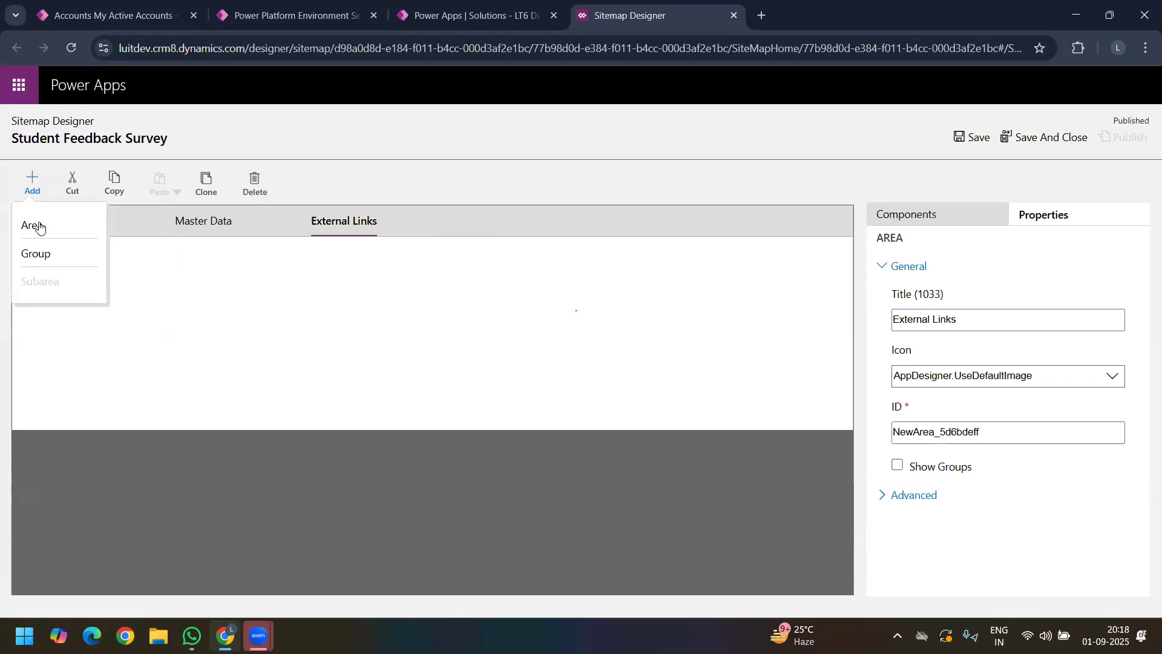
click(49, 255)
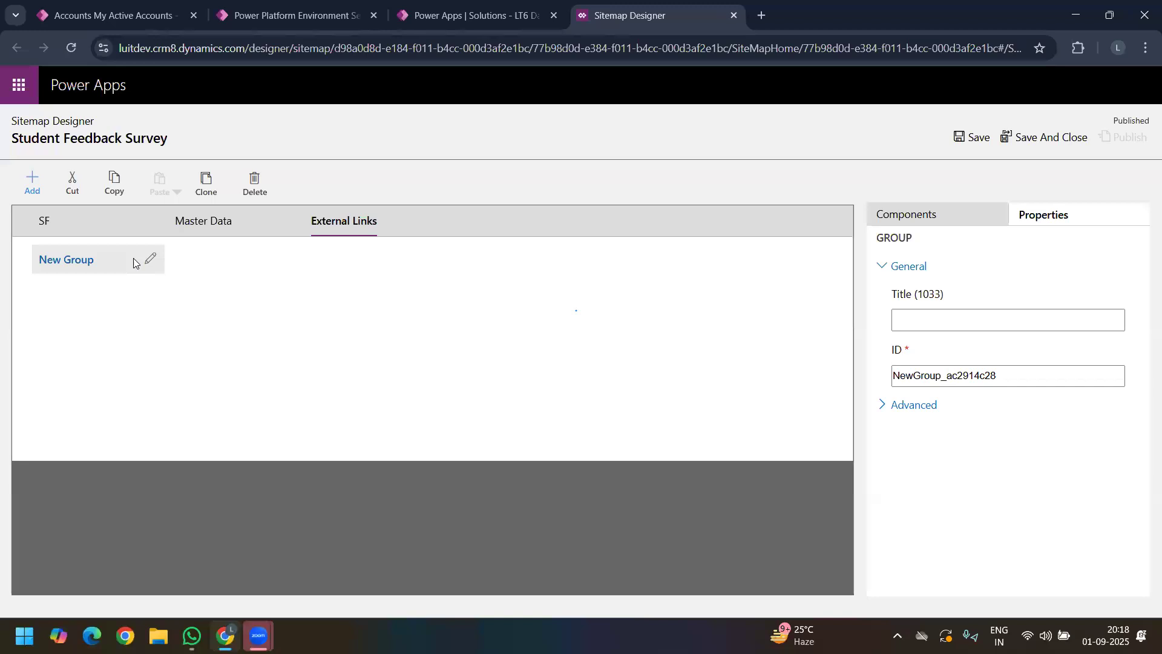
click(929, 317)
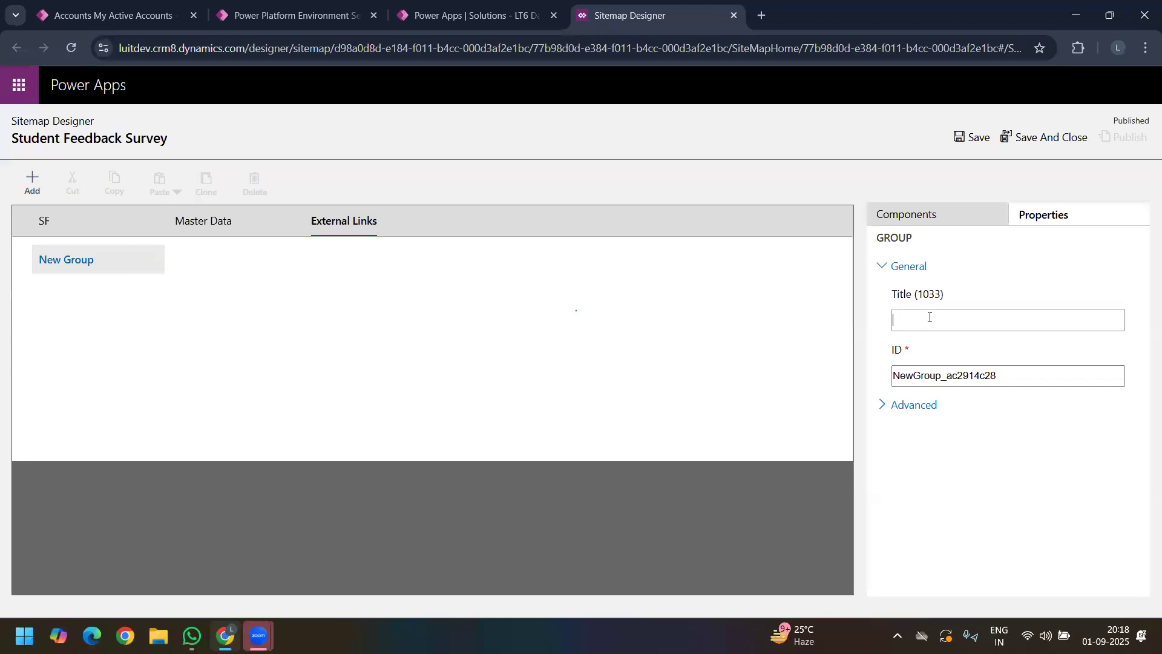
text(Google Related)
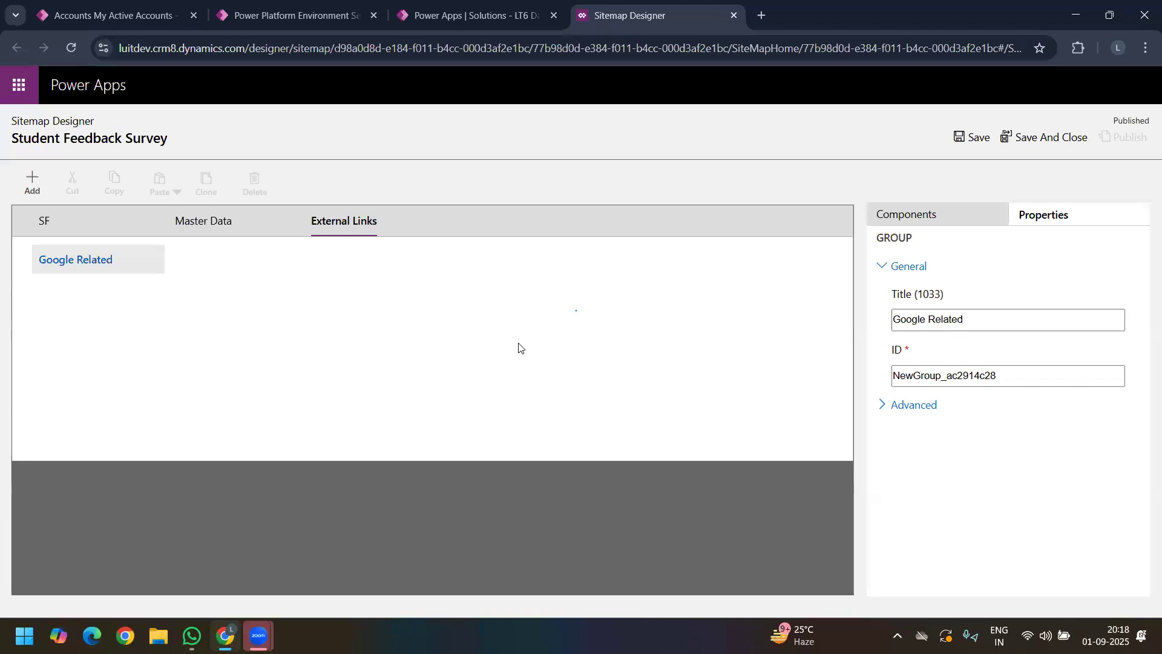
click(518, 347)
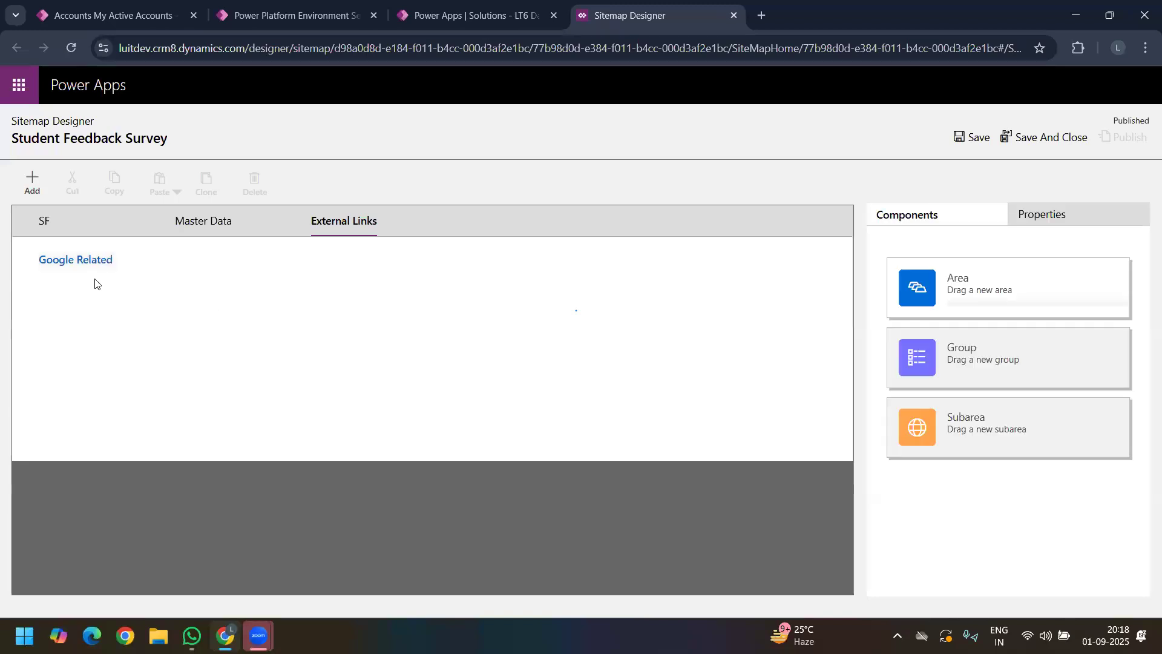
Step: Add a subarea to the Google Related group and set its type to URL
click(73, 271)
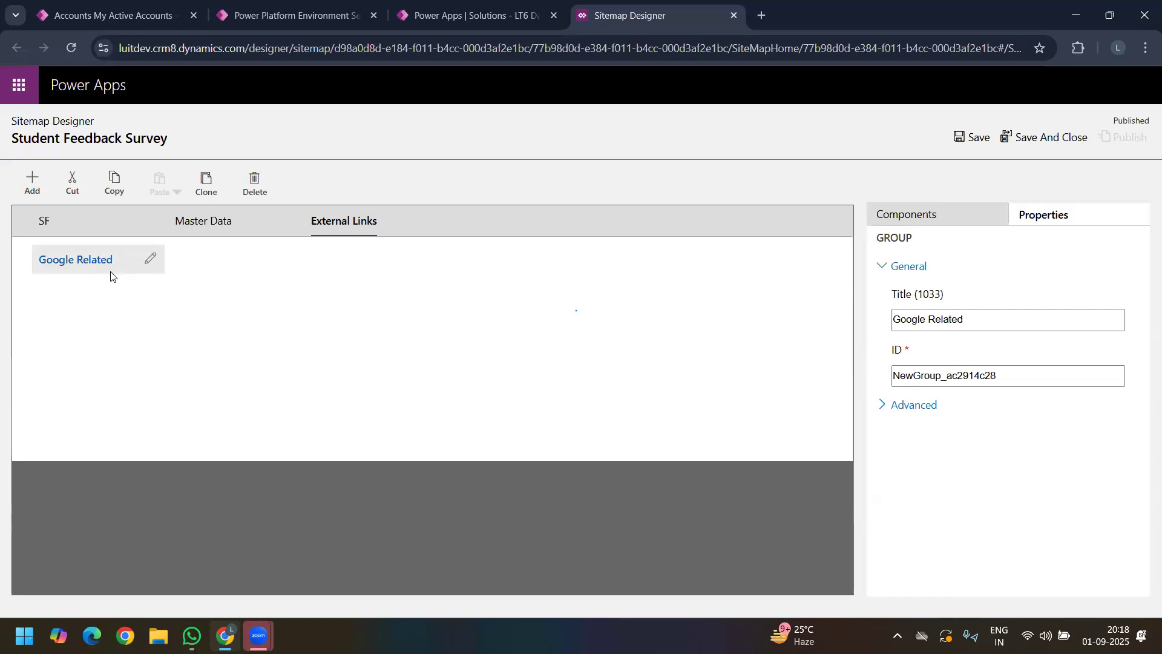
click(31, 190)
click(40, 282)
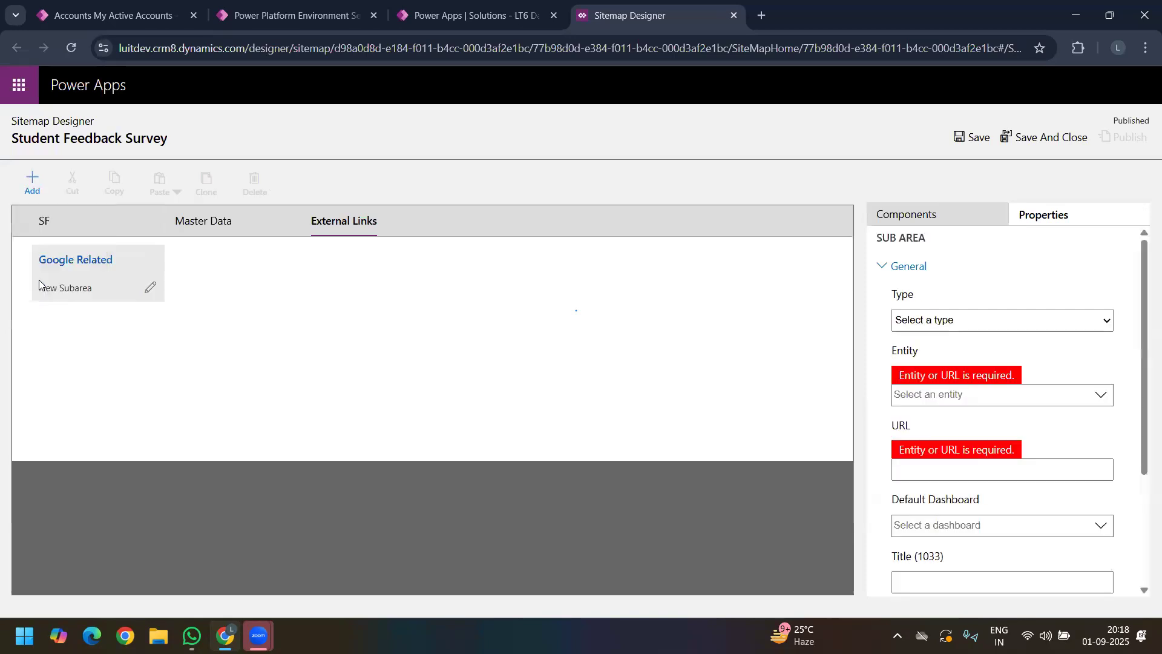
click(961, 323)
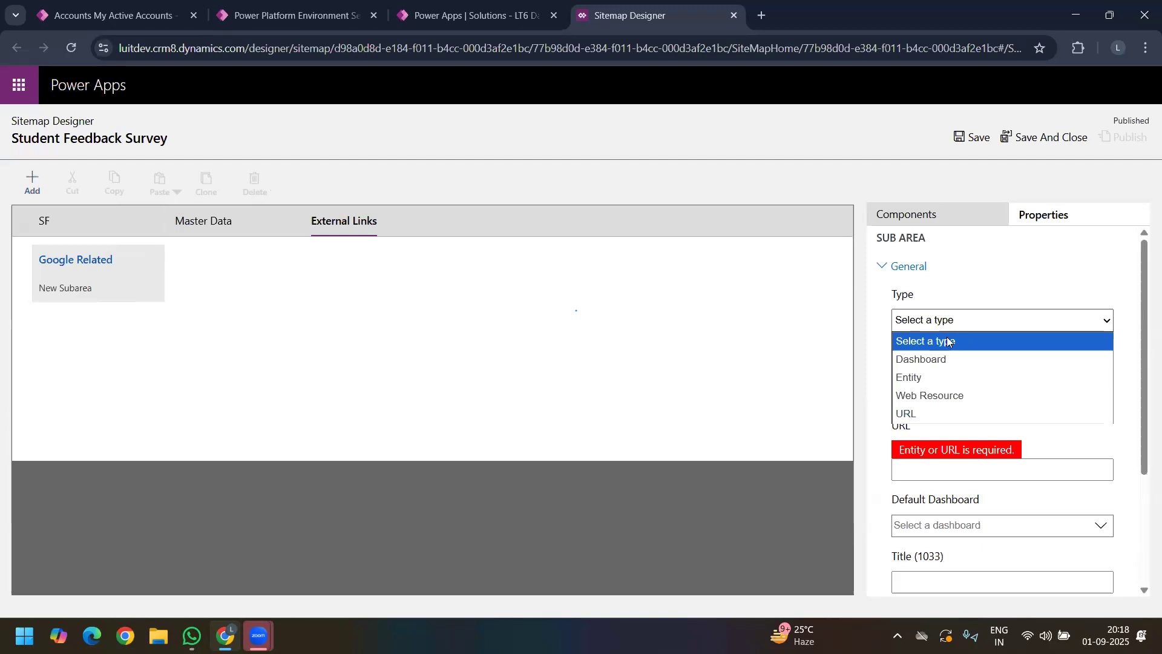
click(932, 414)
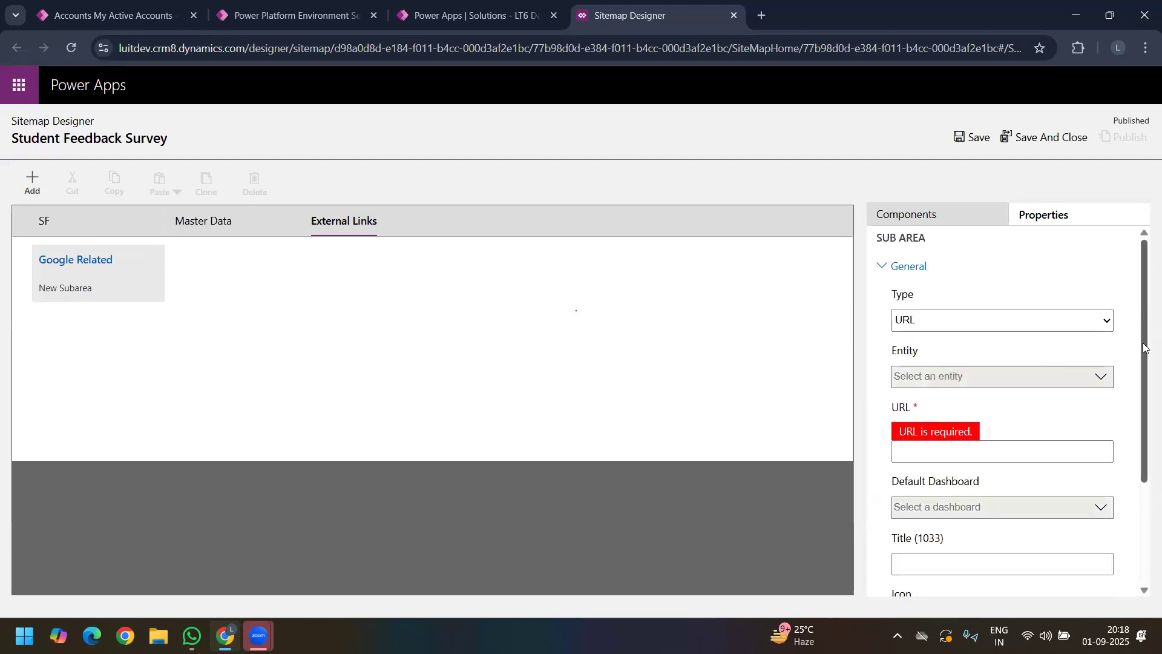
scroll(1144, 347, down, 2)
click(896, 365)
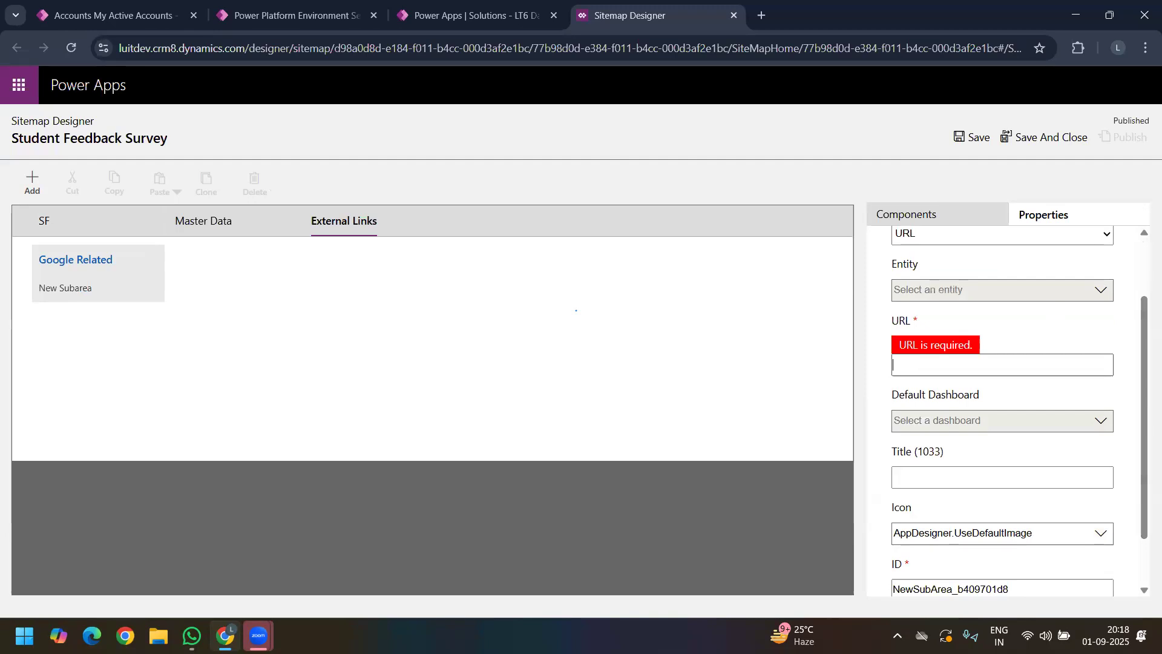
scroll(949, 290, up, 2)
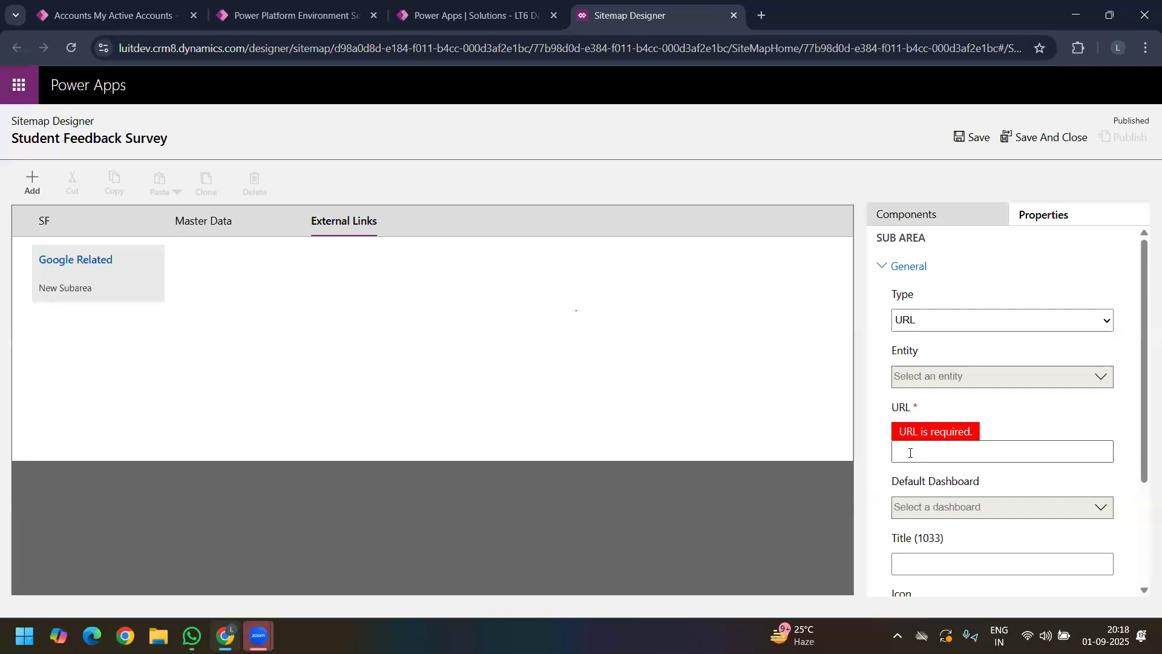
Step: Copy the google.com address from a new browser tab and return to the Sitemap Designer
click(761, 15)
text(g)
key(ctrl+a)
key(ctrl+c)
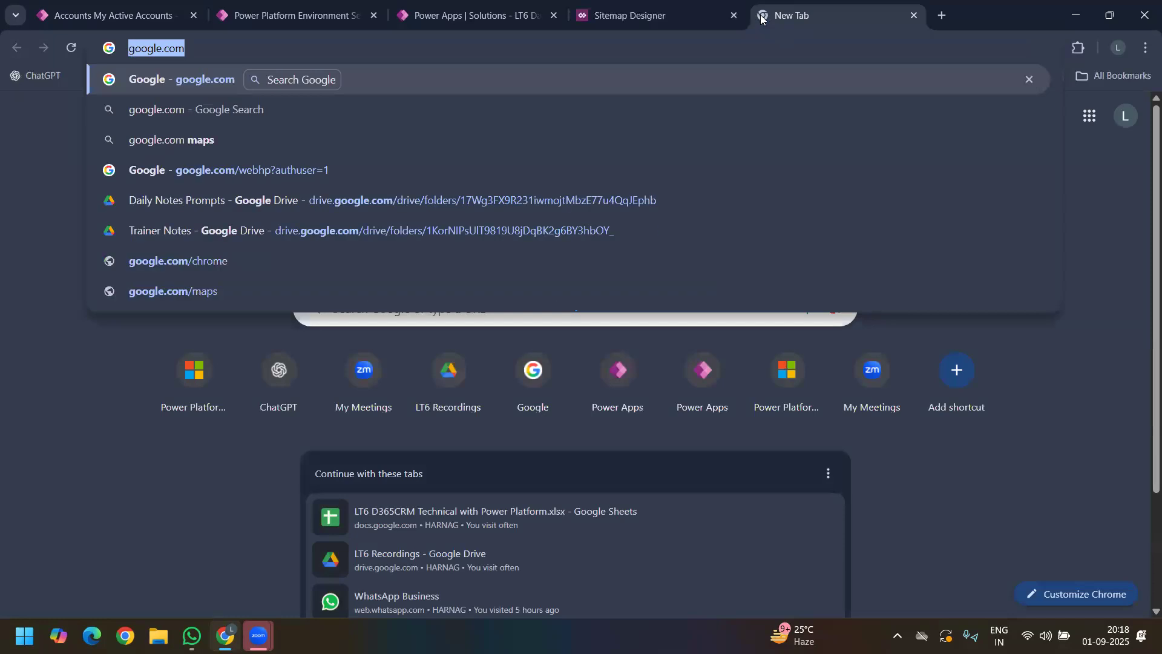
click(624, 16)
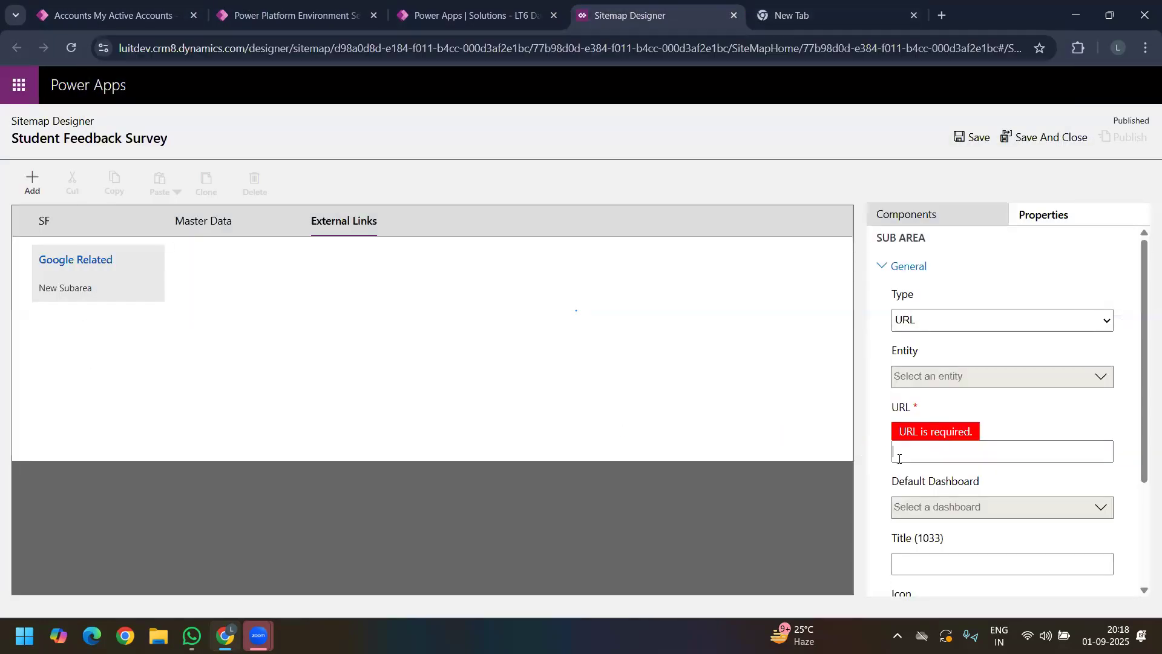
key(ctrl+v)
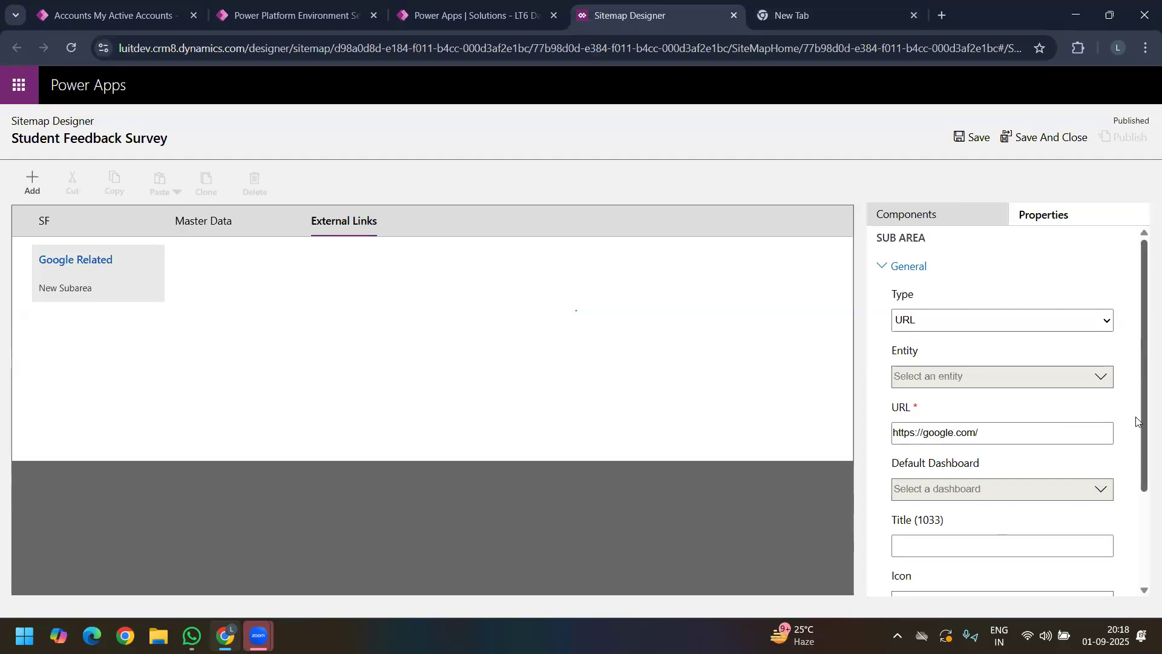
scroll(1134, 420, down, 2)
click(973, 408)
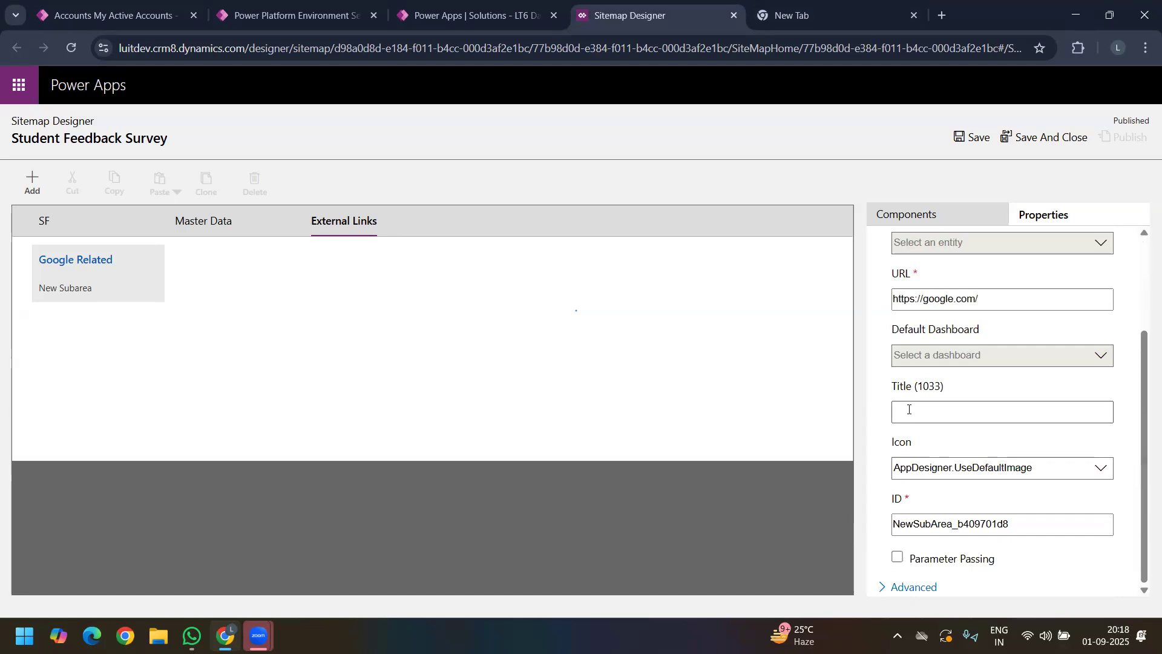
text(g)
key(BackSpace)
text(Google Search Engine)
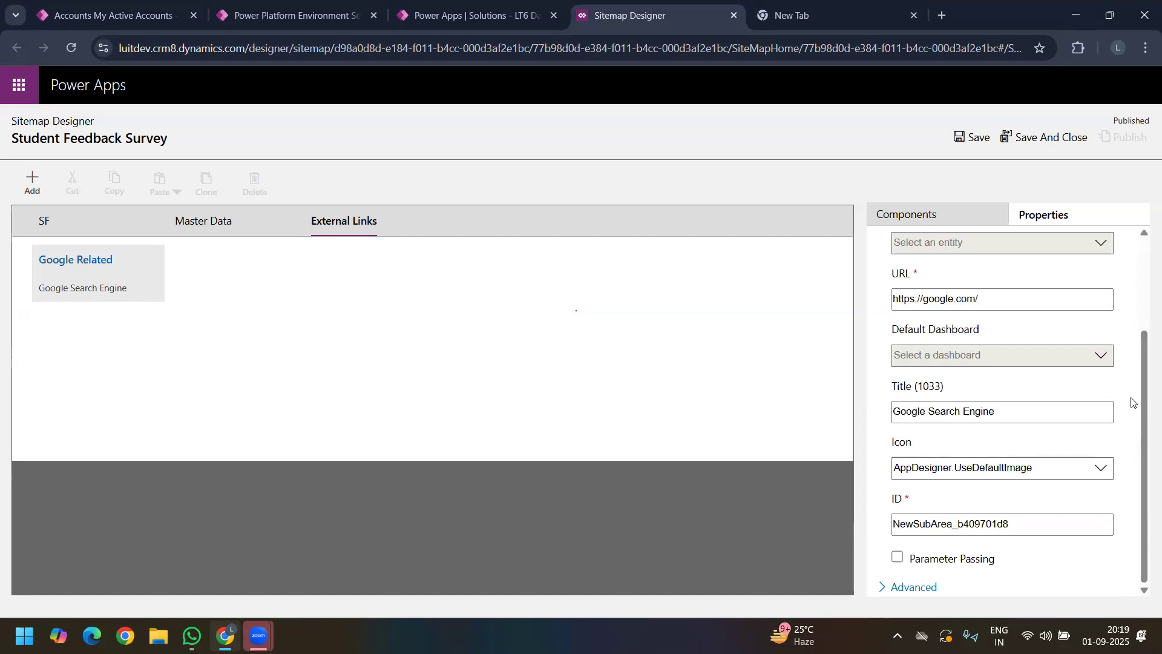
click(965, 138)
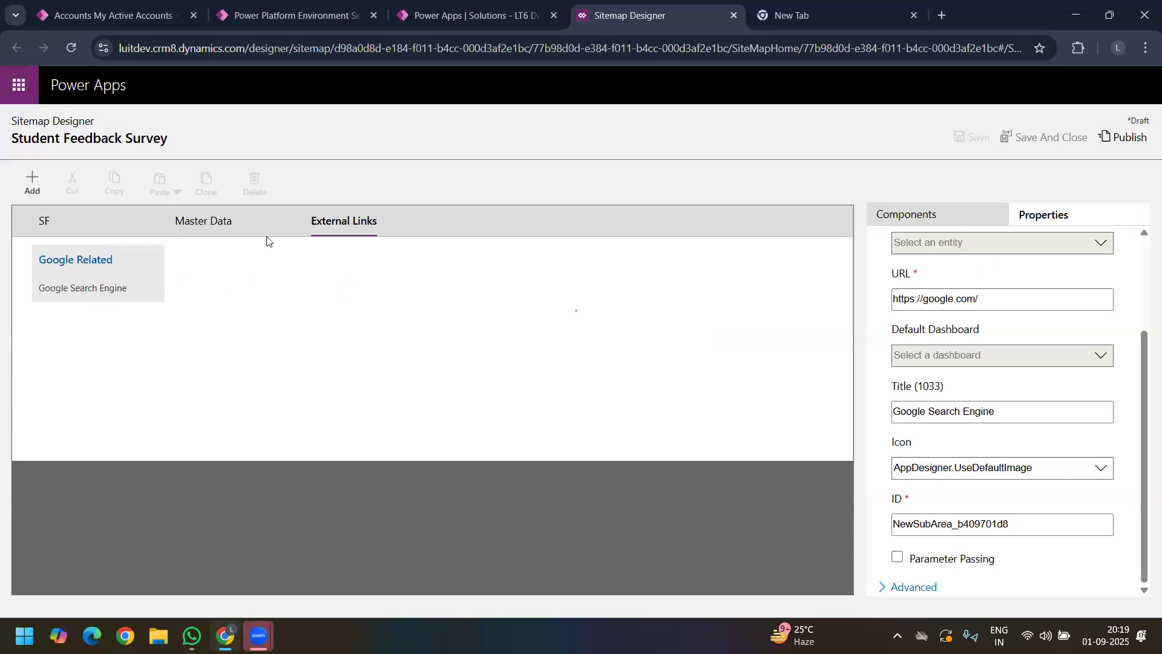
Step: Add a second subarea to the Google Related group and set its type to URL
click(31, 183)
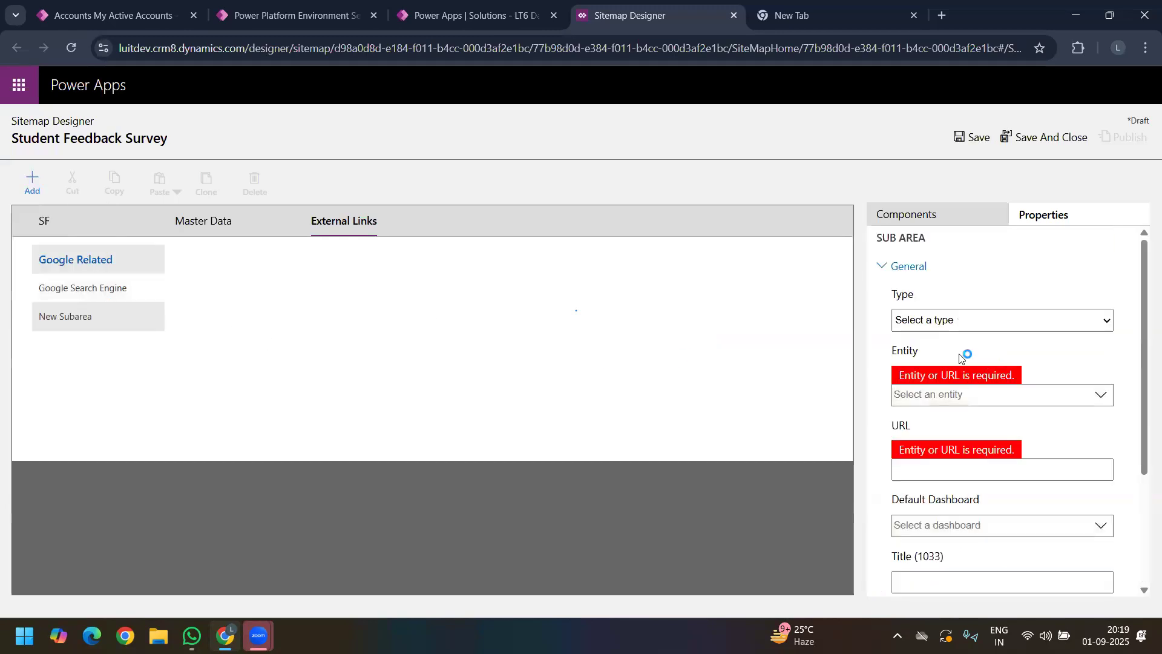
click(932, 321)
click(917, 415)
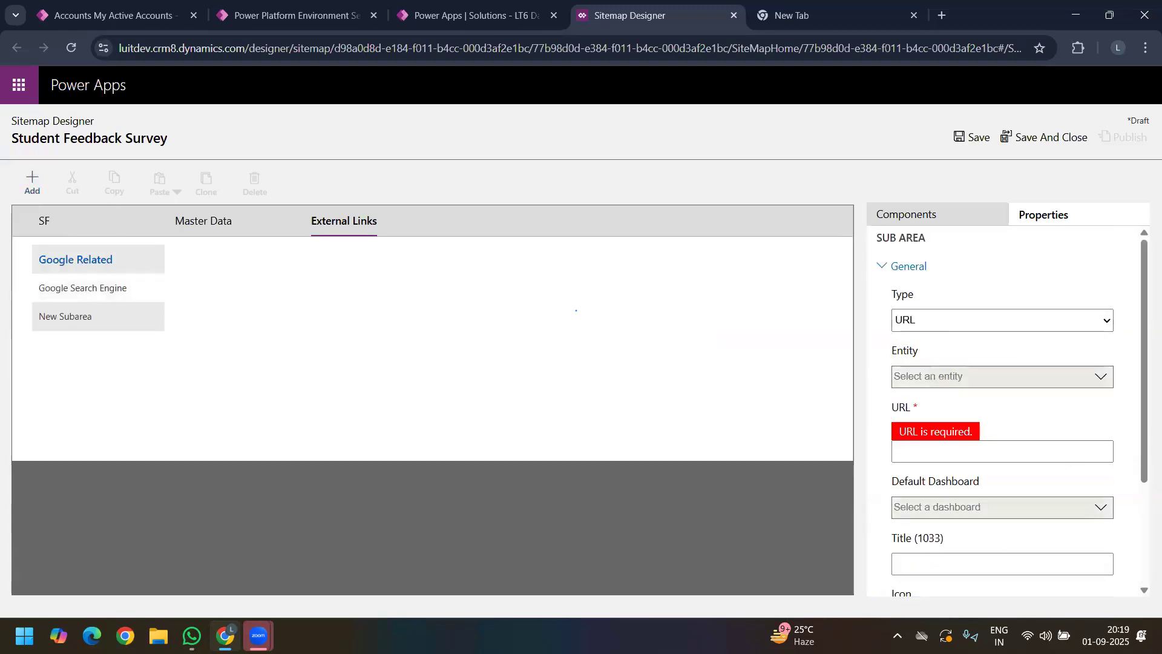
drag(1144, 282, 1134, 375)
click(923, 305)
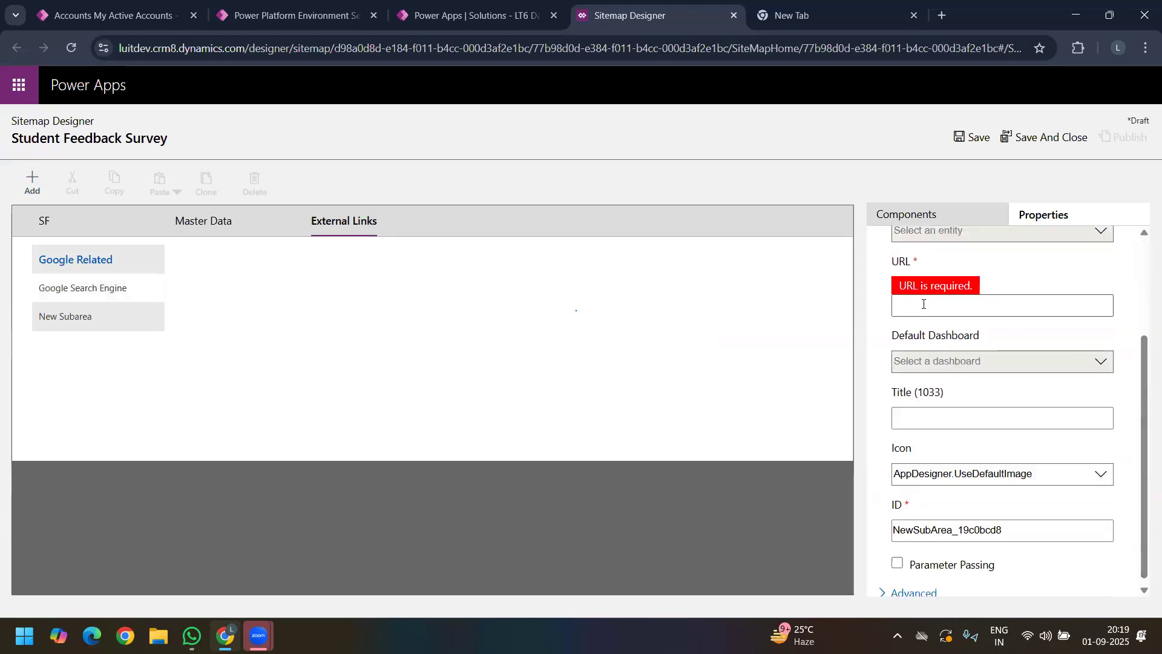
Step: Open Gmail in the other browser tab, copy its address, and return to the Sitemap Designer
click(800, 24)
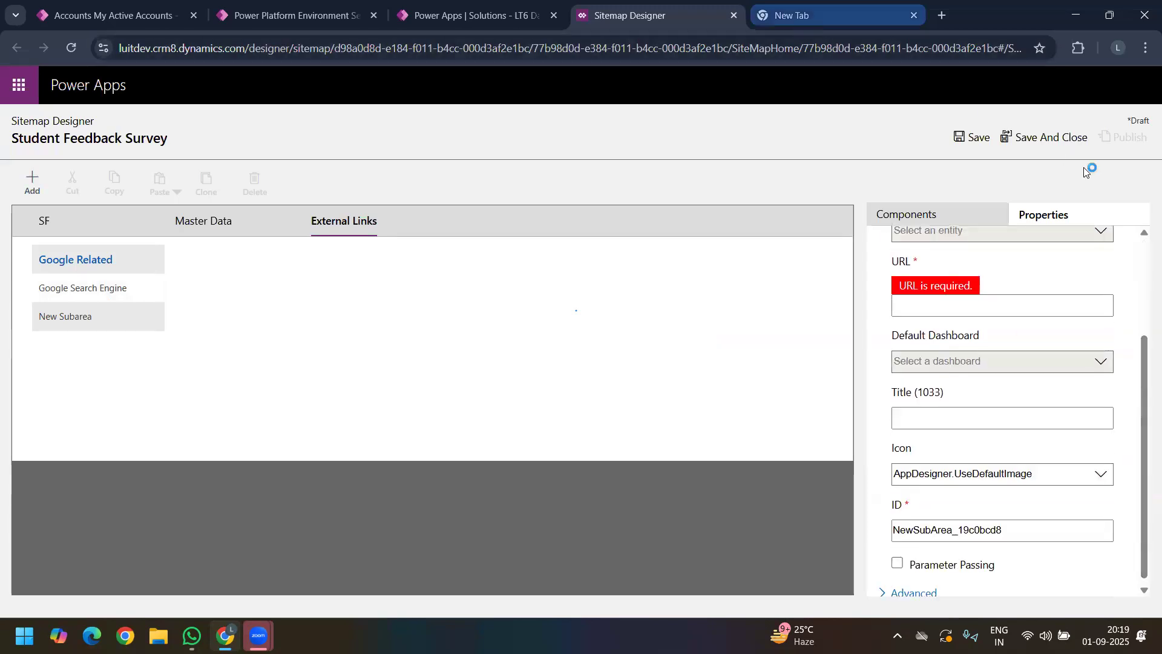
key(Return)
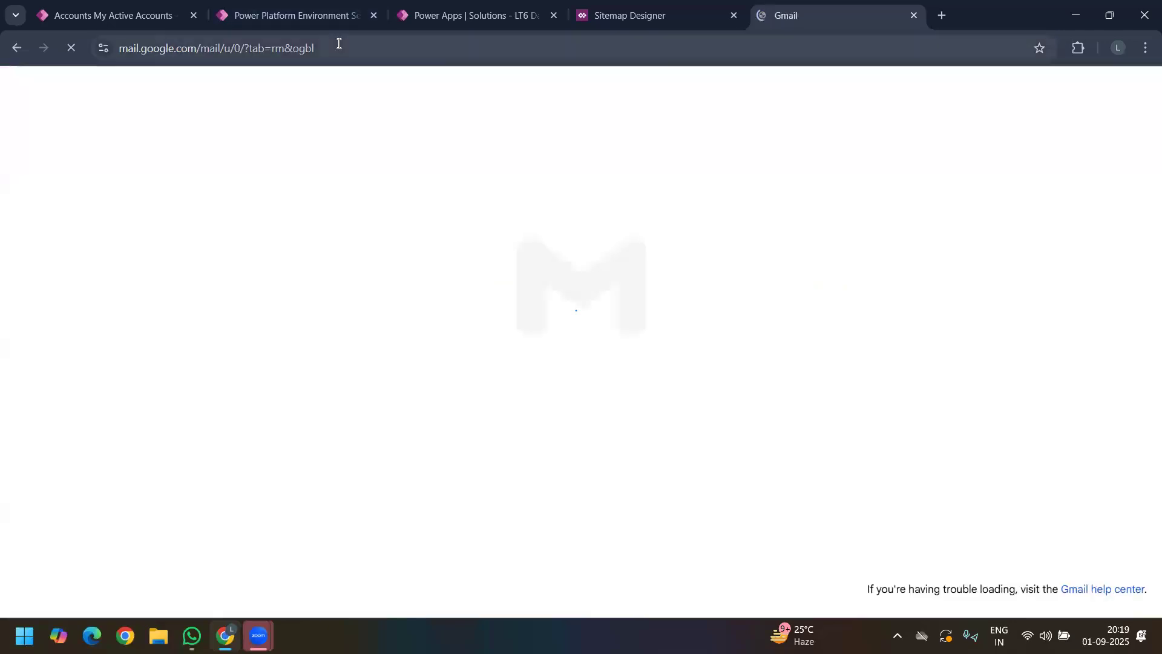
click(339, 43)
key(ctrl+c)
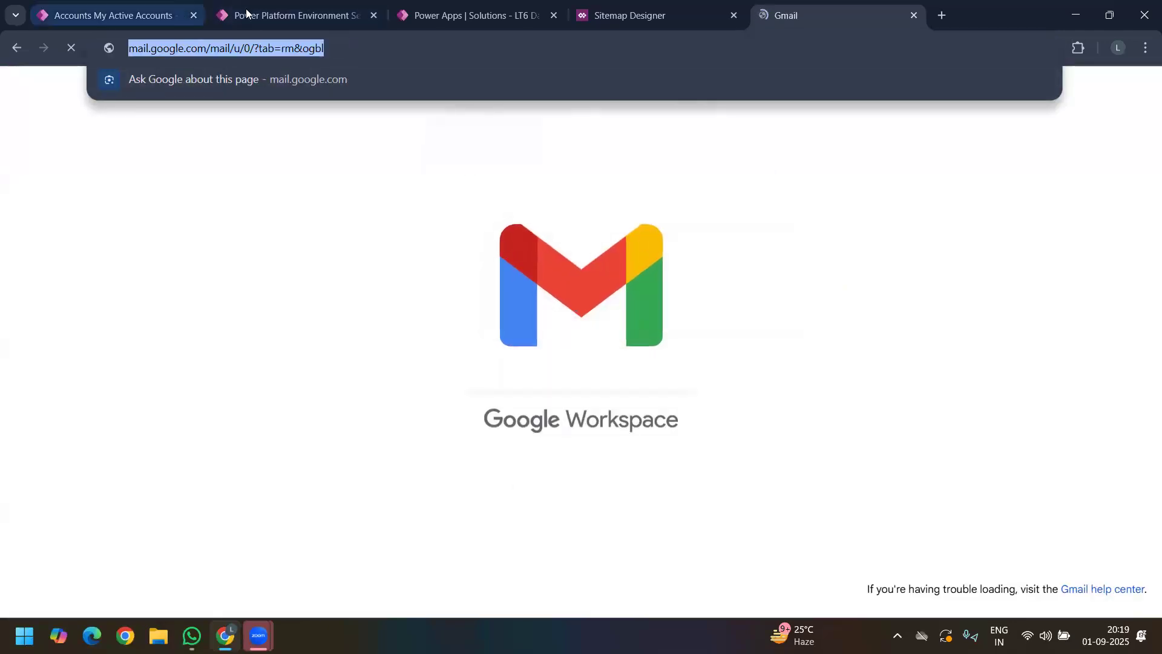
drag(303, 15, 446, 14)
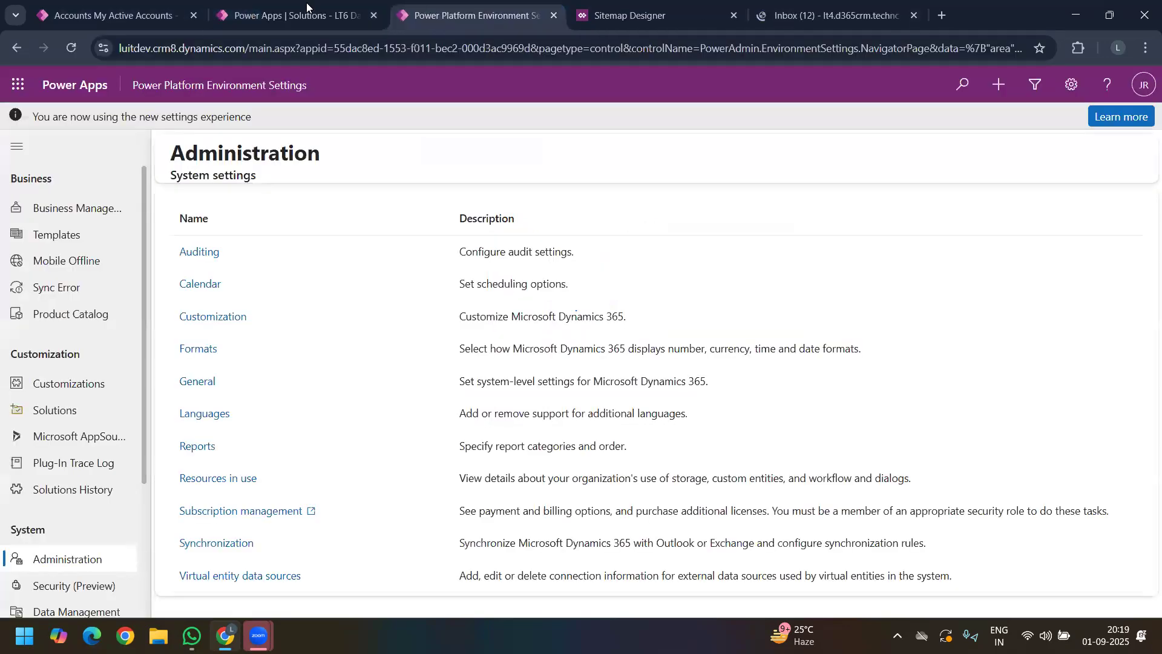
click(606, 8)
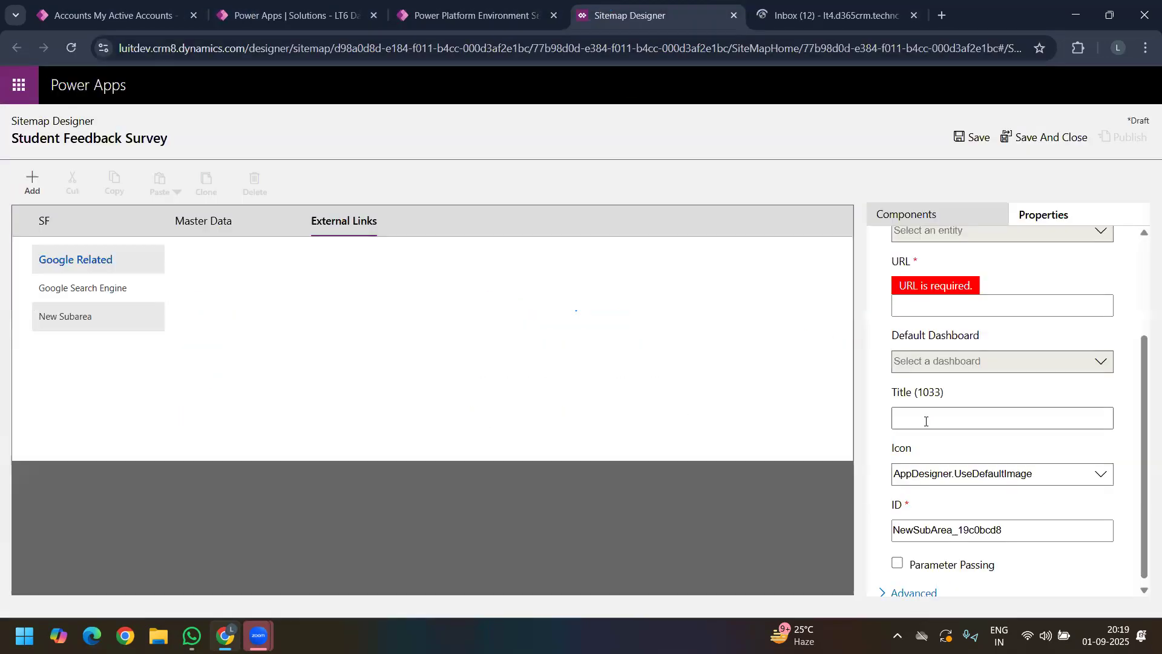
Step: Enter the copied Gmail address as the subarea's URL, title it Gmail, and save and publish the site map
click(914, 304)
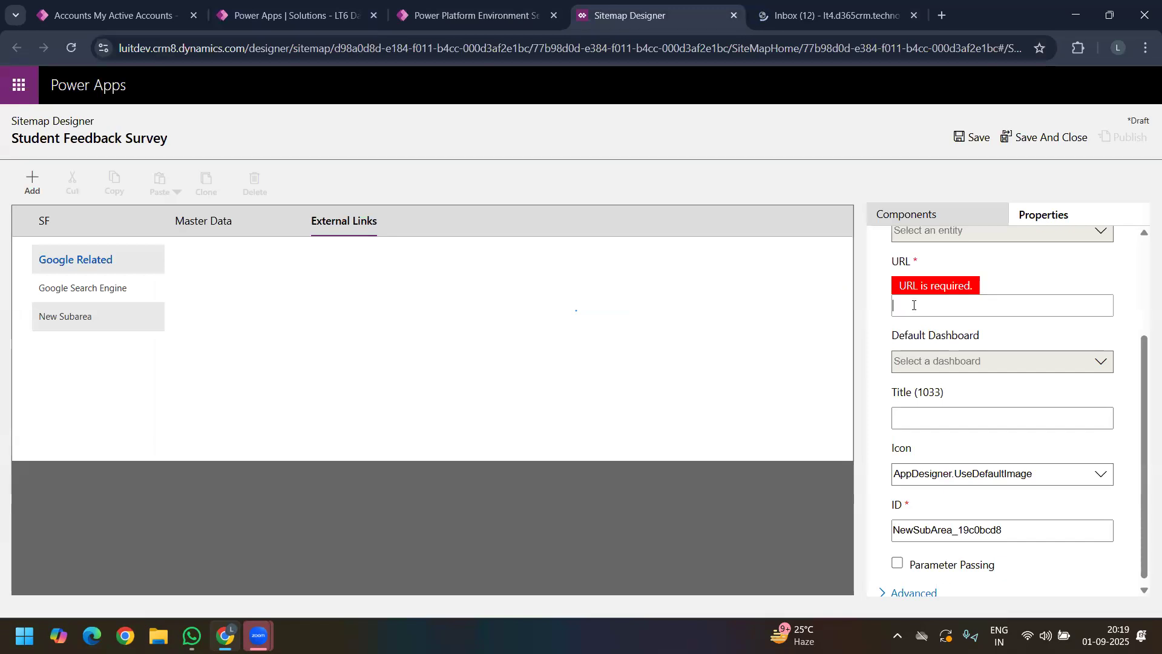
key(ctrl+v)
click(950, 404)
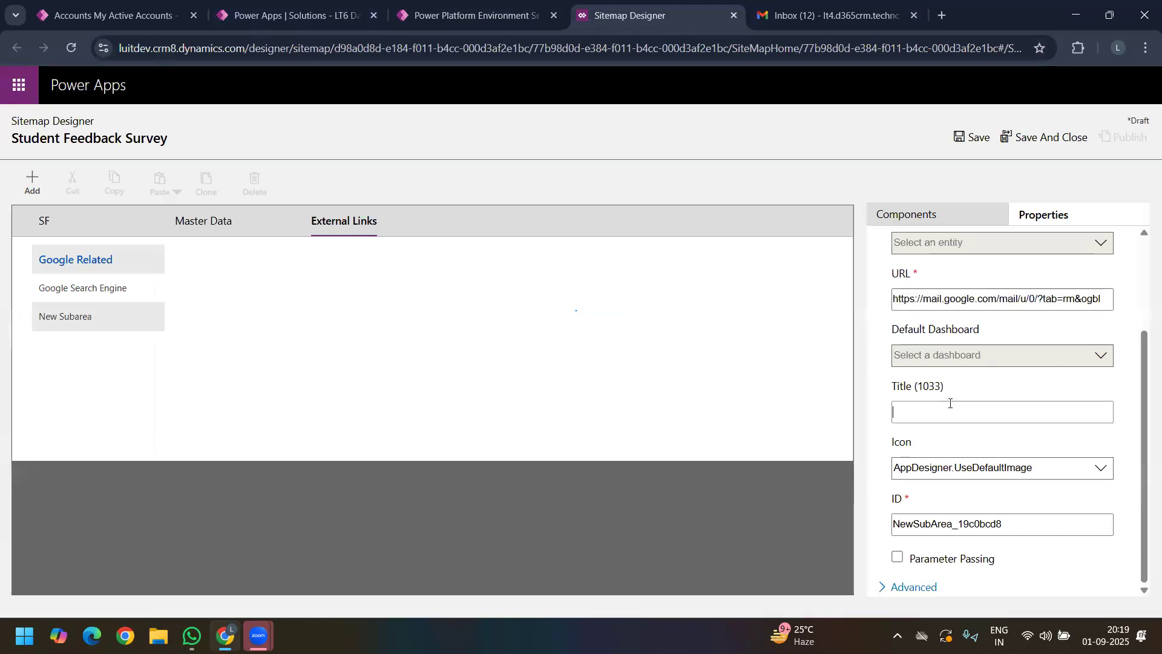
text(Gmail)
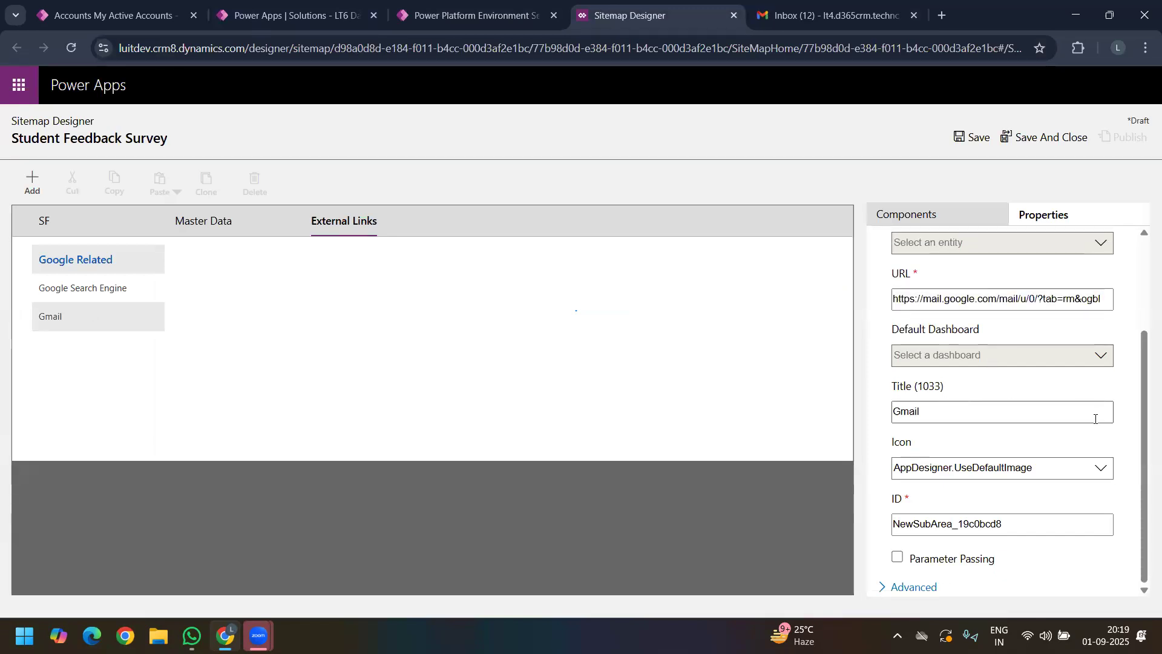
click(968, 139)
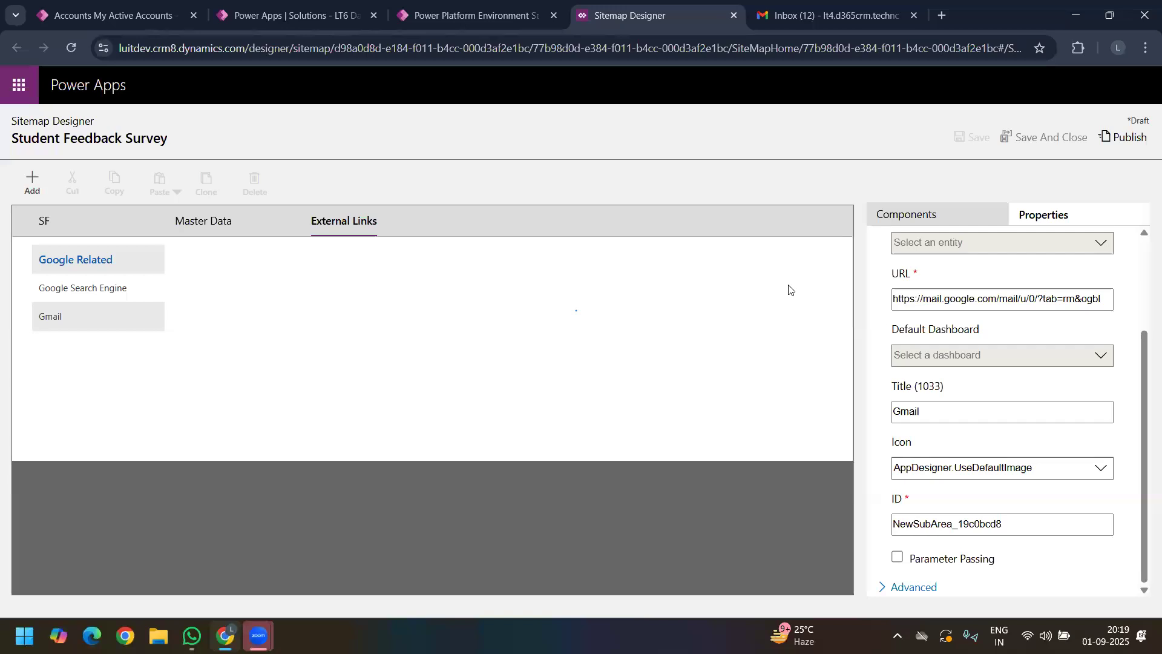
click(1119, 136)
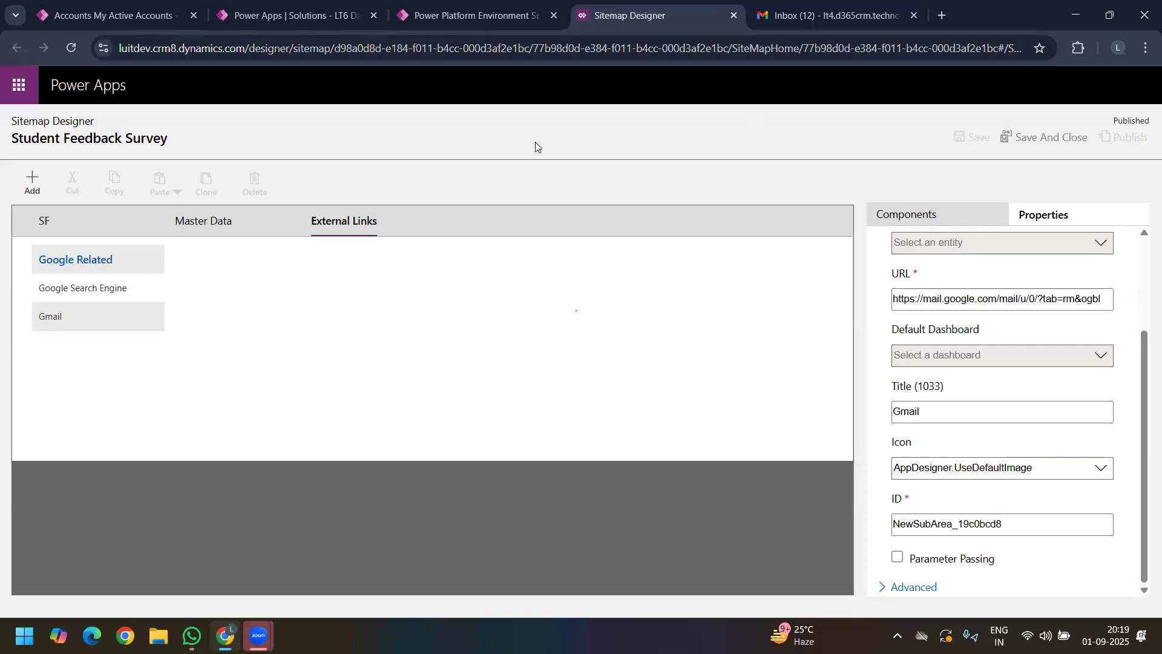
Step: Reload the Student Feedback Survey app and check its list of areas for External Links
click(116, 16)
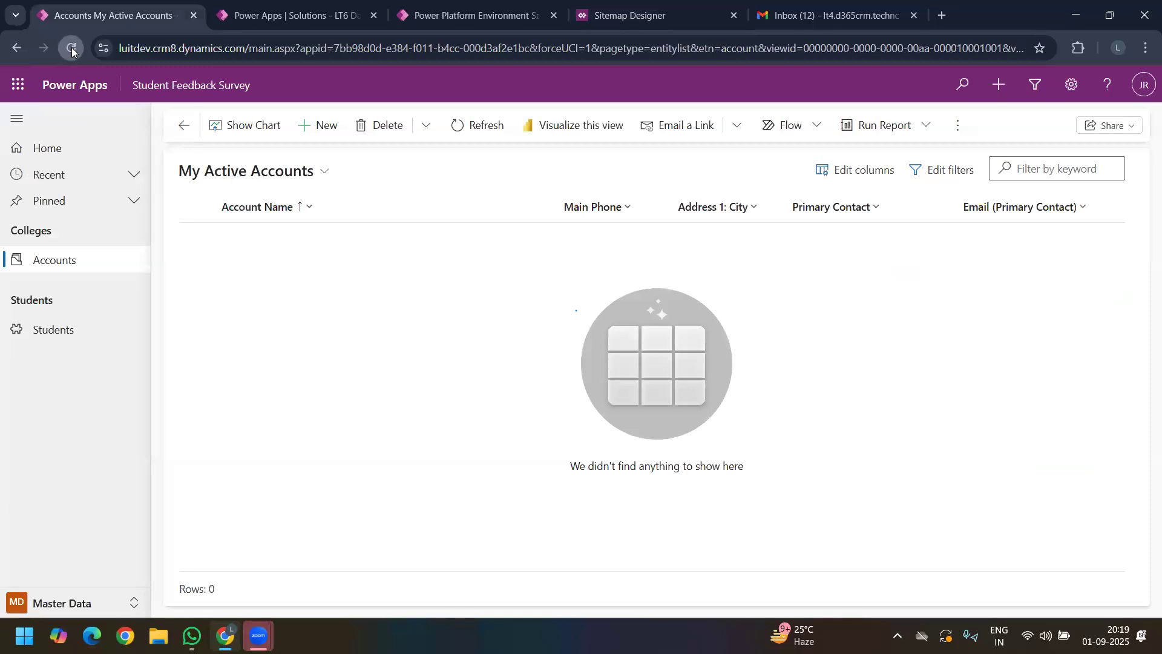
click(71, 48)
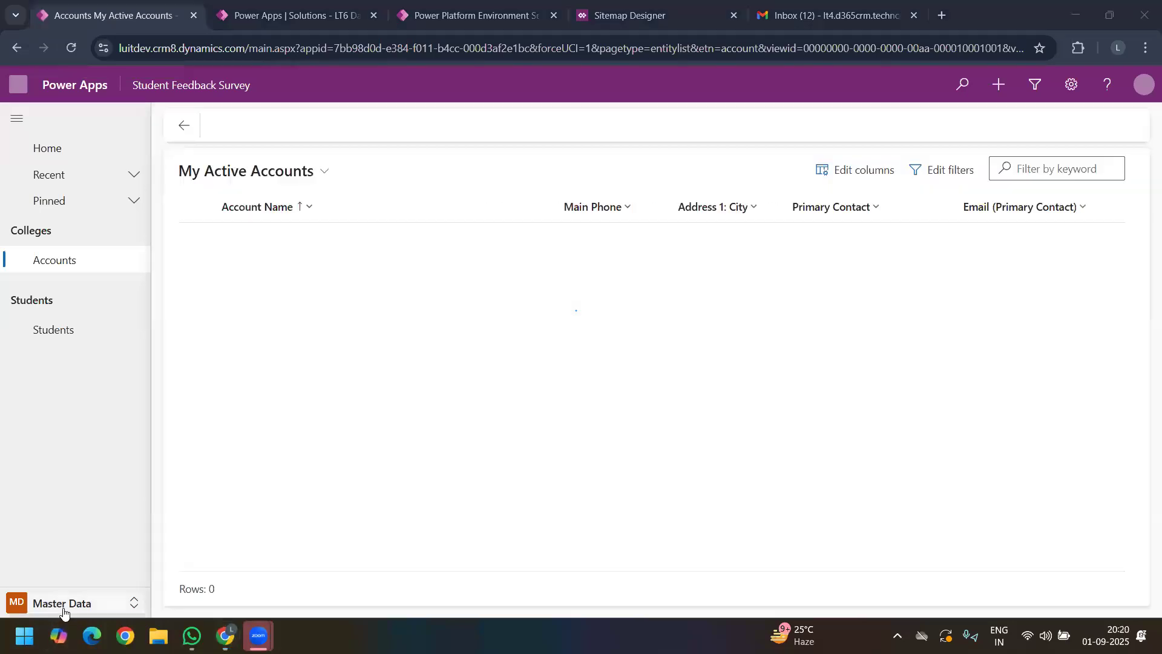
click(63, 604)
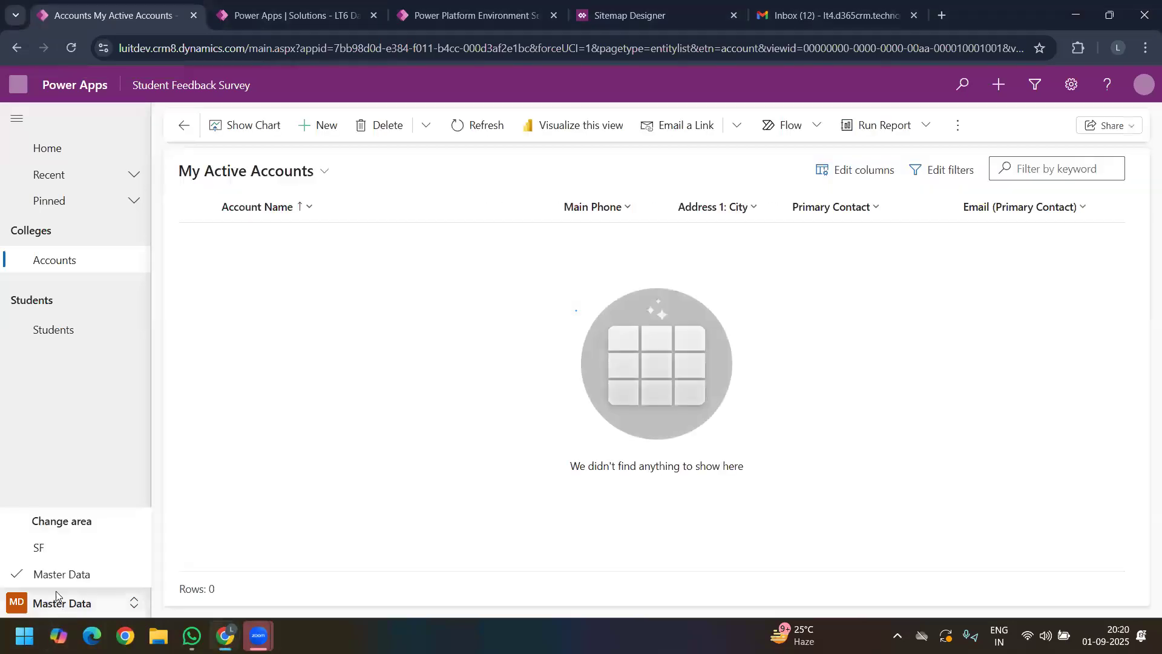
click(72, 53)
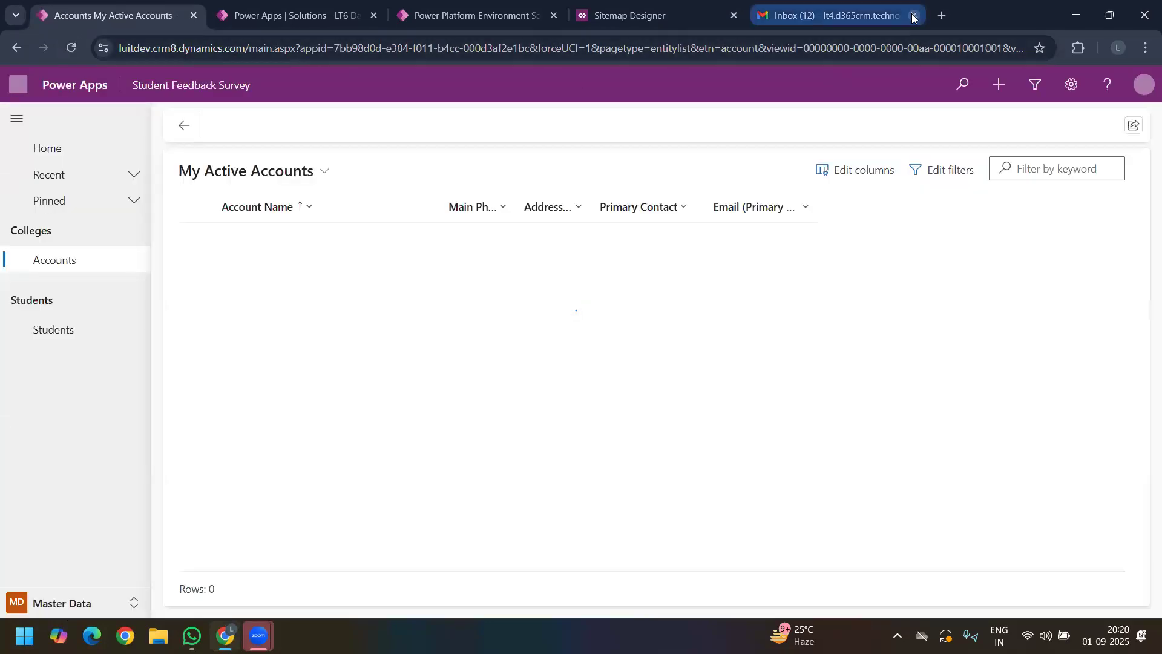
click(91, 601)
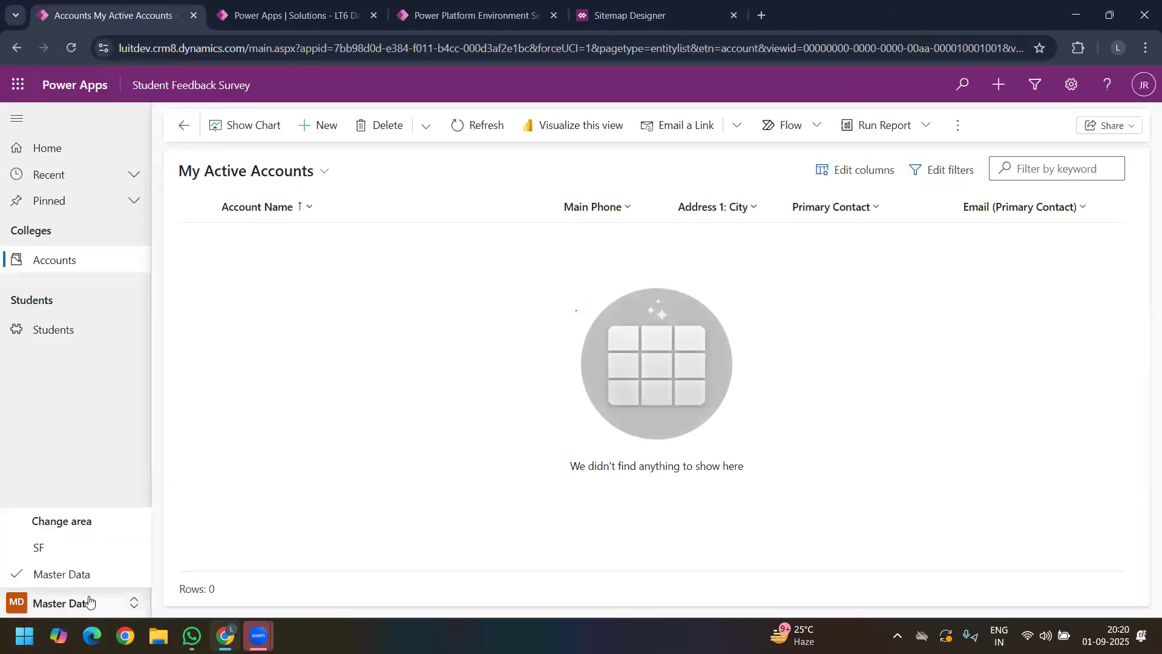
Step: Save and close the Sitemap Designer, finish the site map editing session in the solution, and publish the Student Feedback Survey site map
click(489, 23)
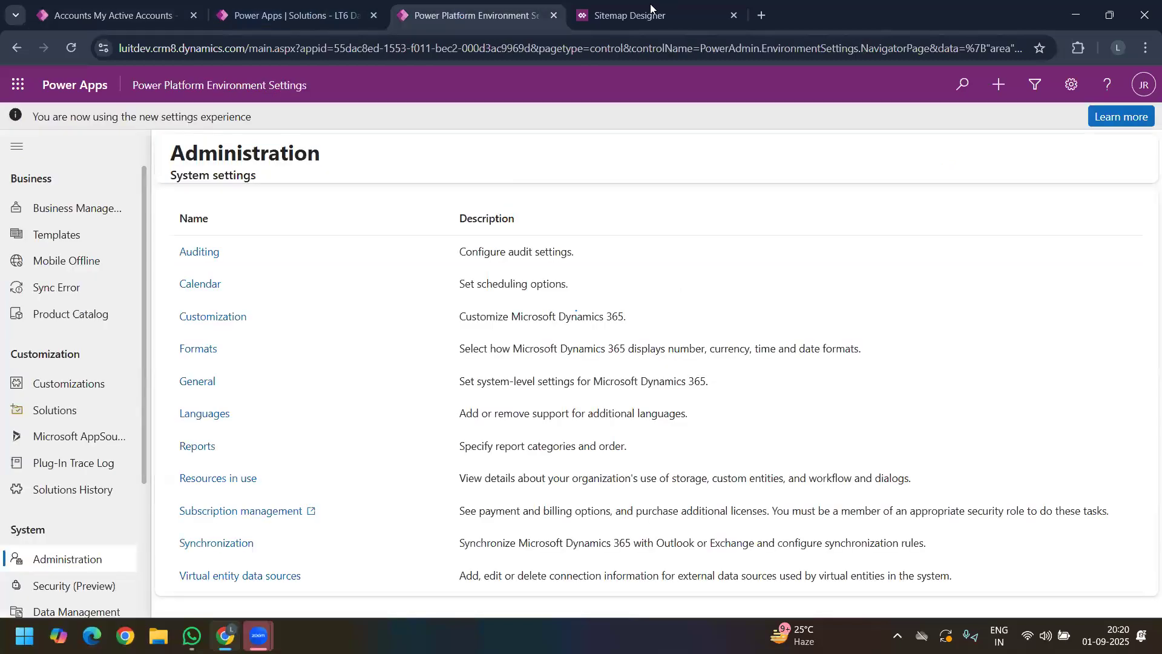
click(650, 5)
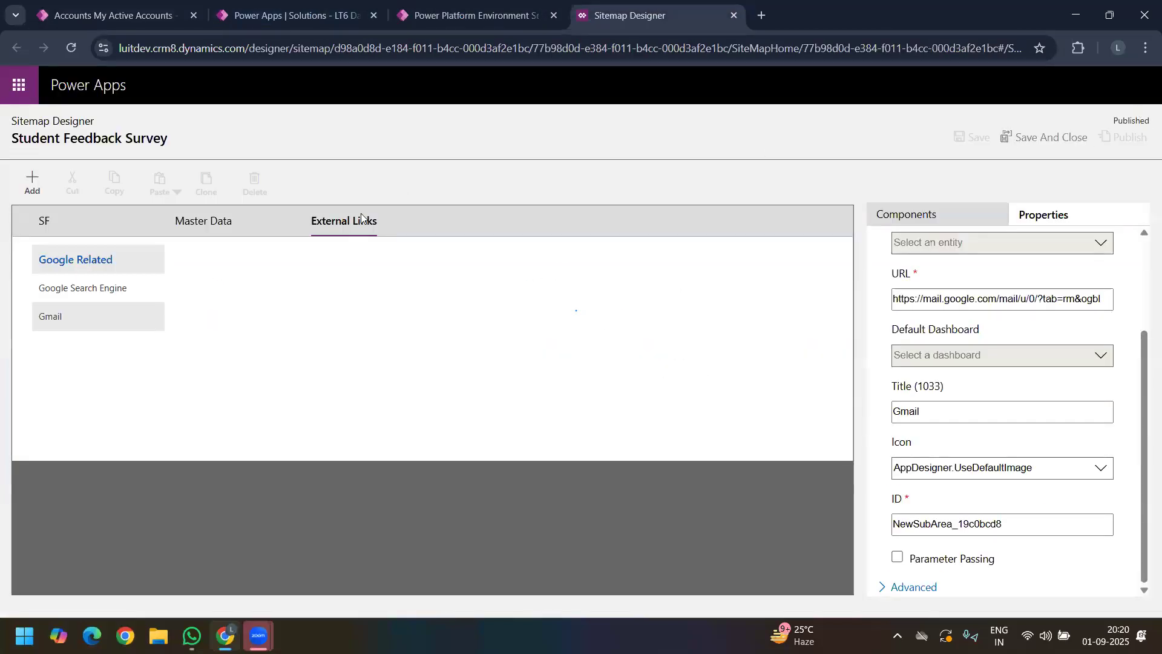
click(280, 418)
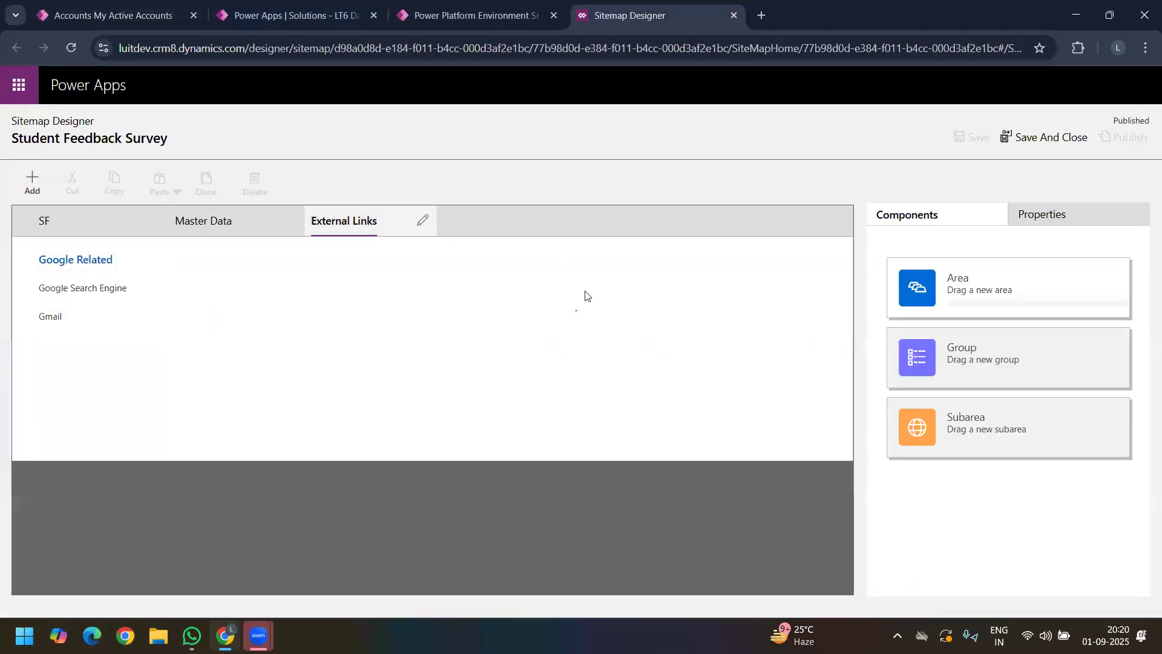
click(1028, 137)
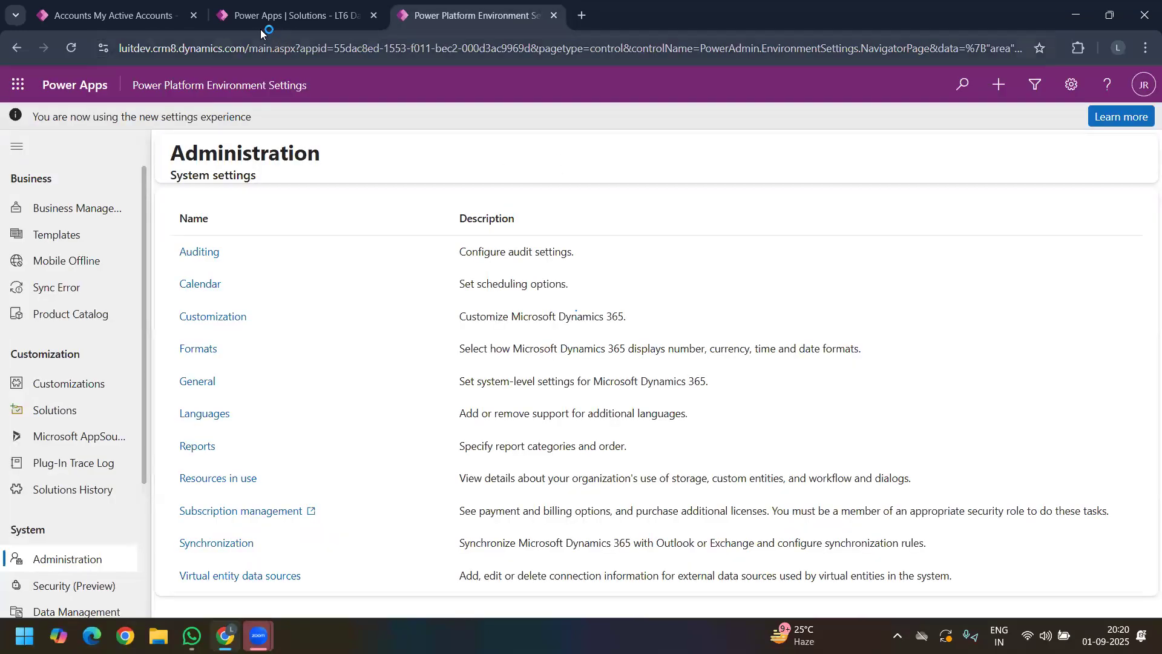
click(315, 4)
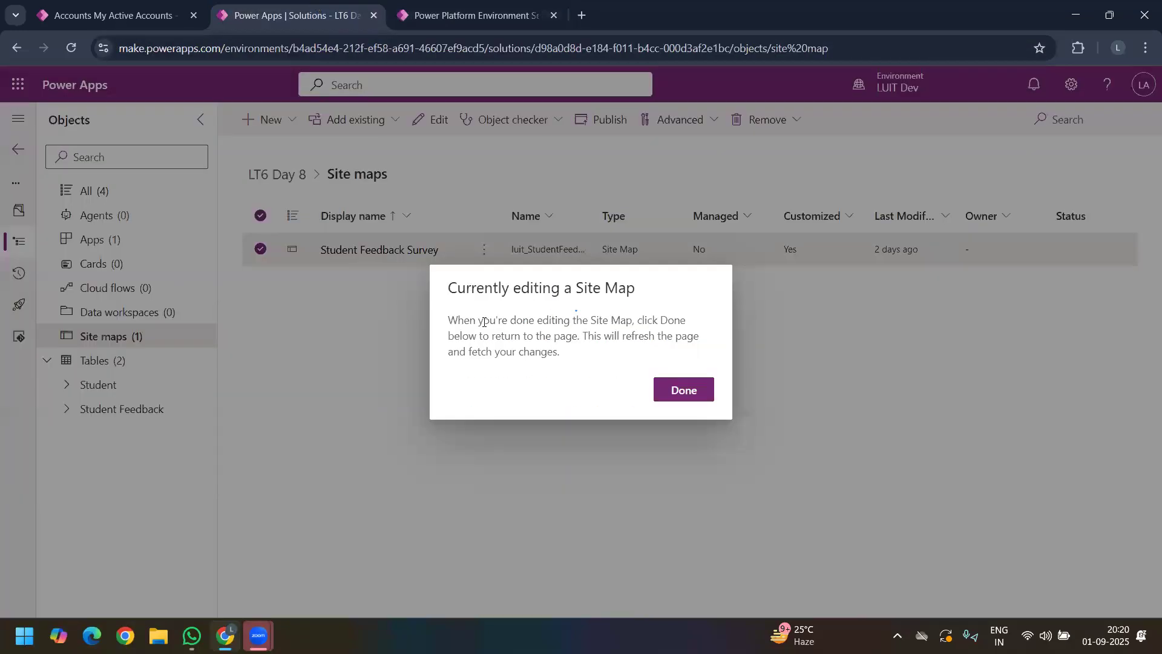
click(682, 399)
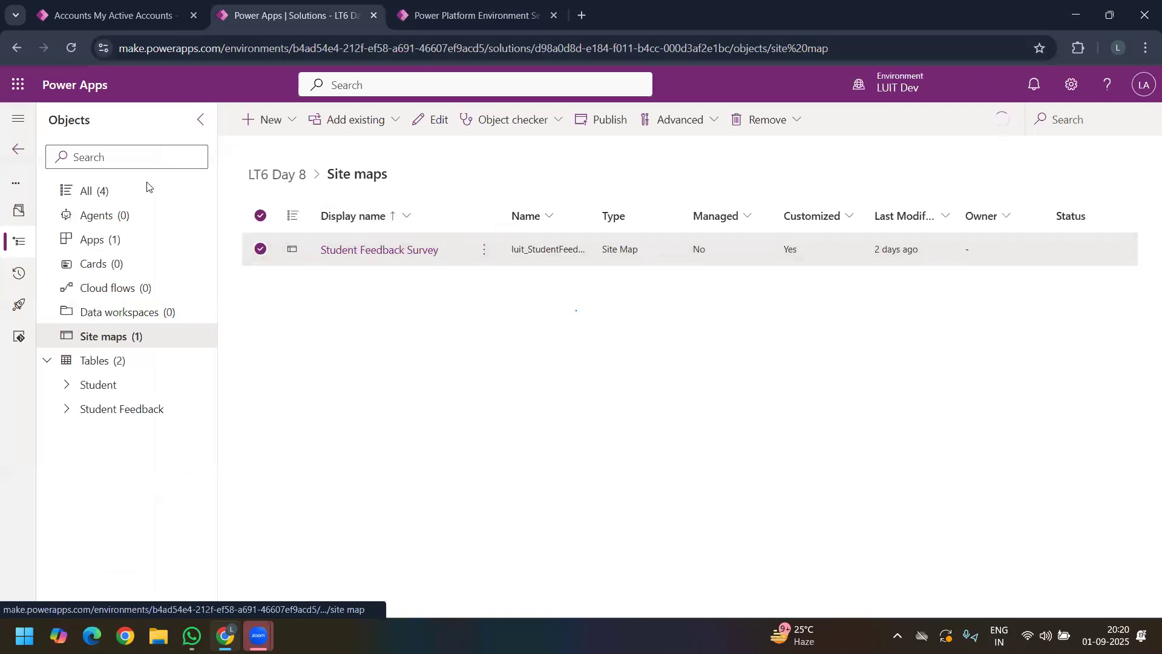
click(590, 126)
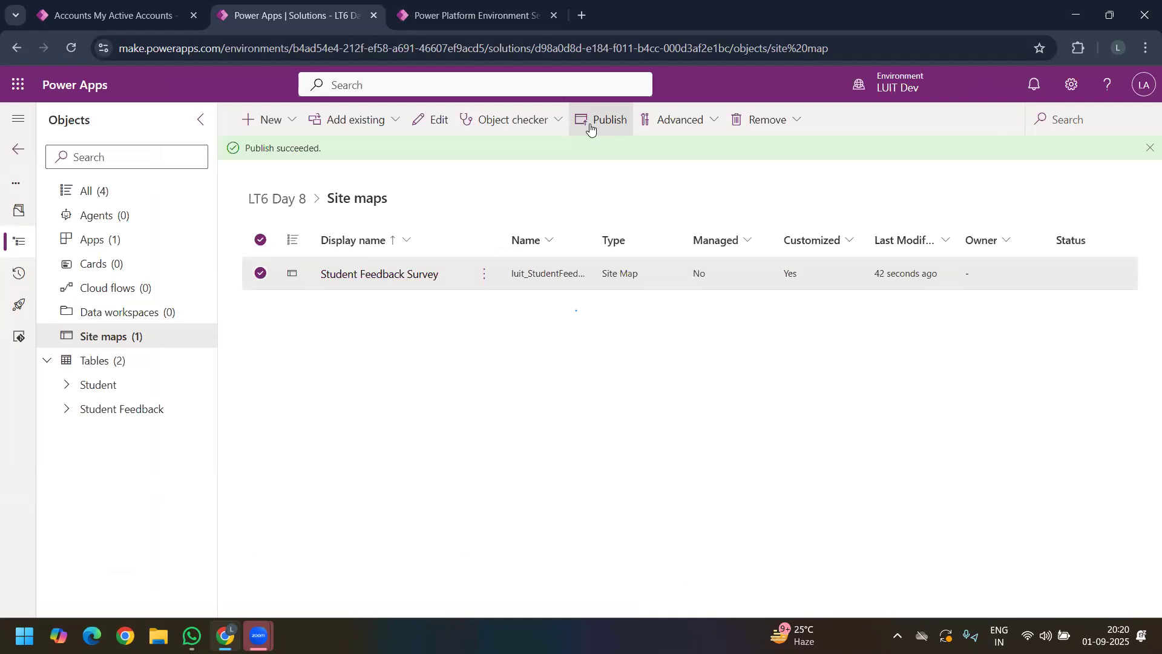
Step: Reload the Student Feedback Survey app, switch to the External Links area, and test the Google Search Engine link
click(127, 18)
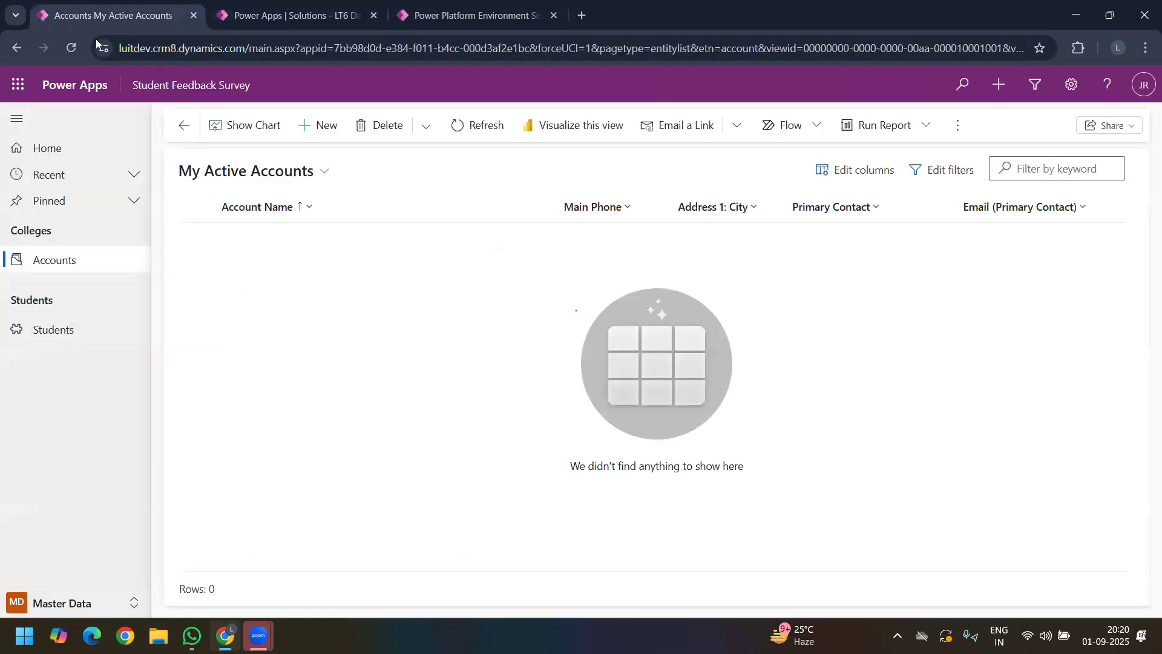
click(69, 50)
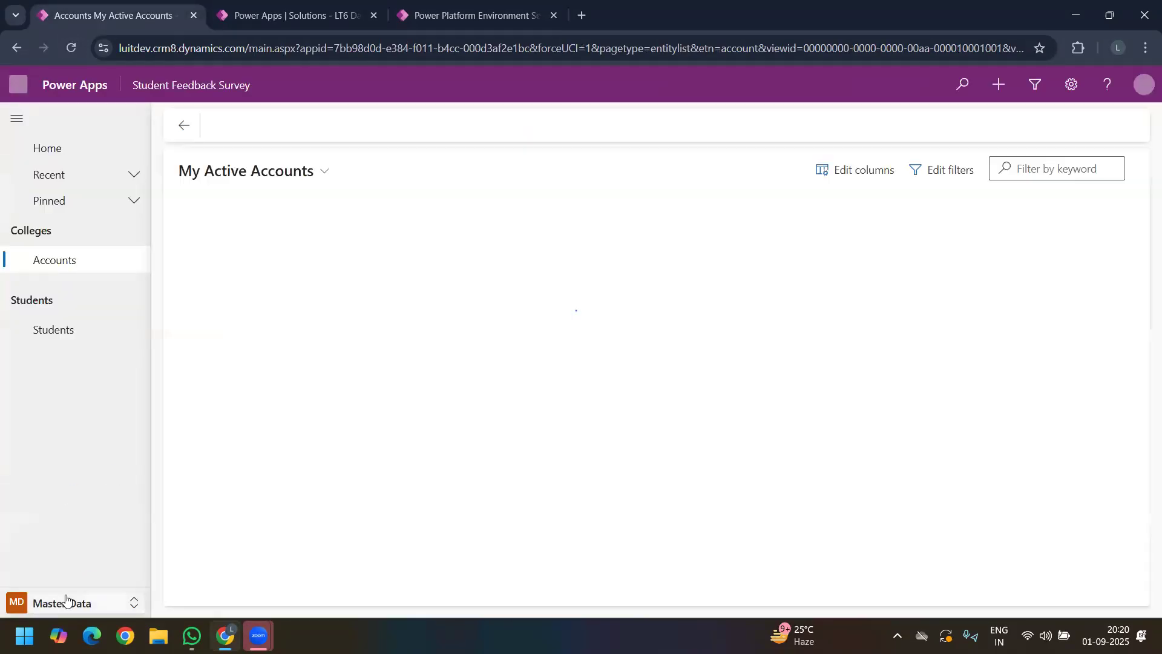
click(65, 601)
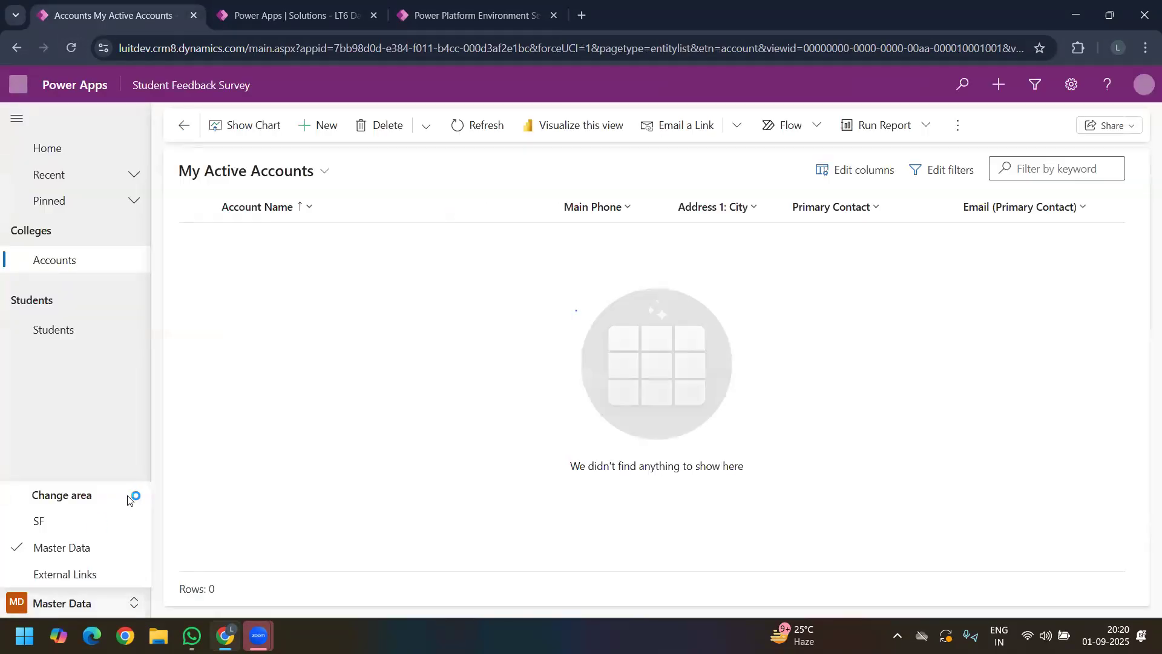
click(64, 575)
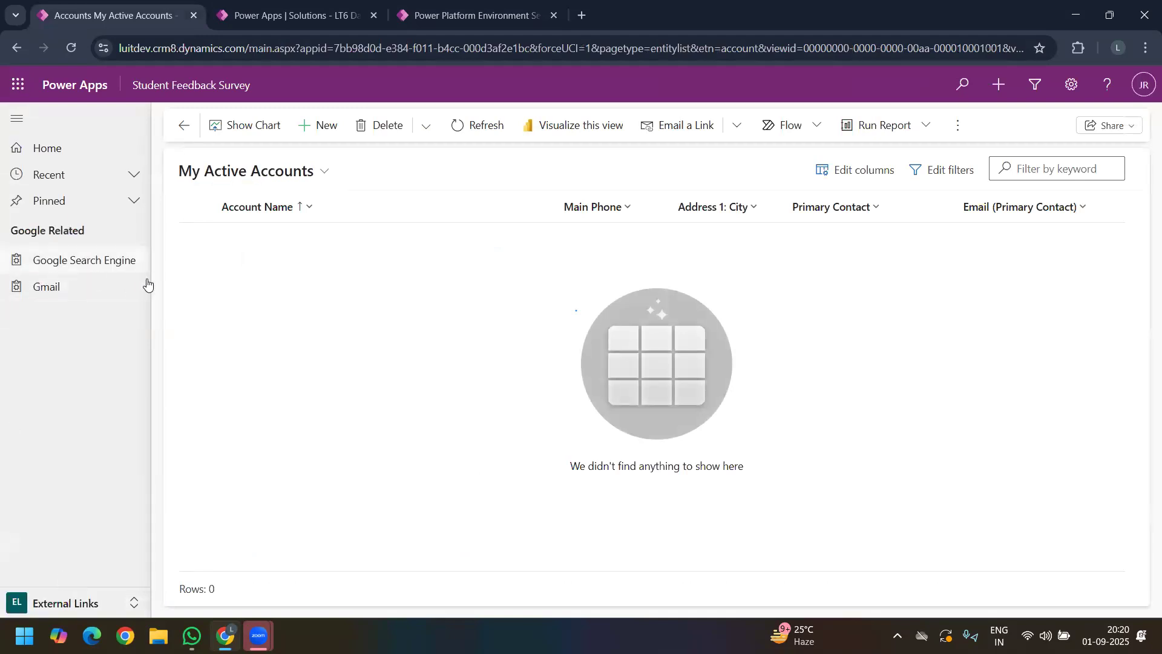
click(92, 266)
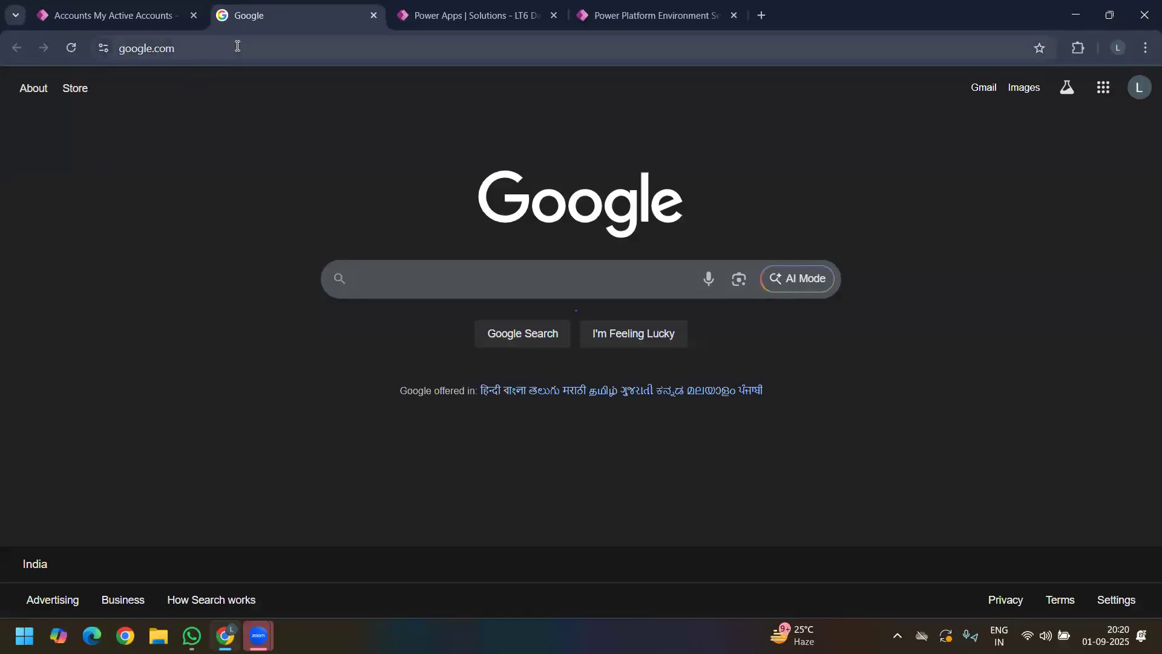
click(111, 18)
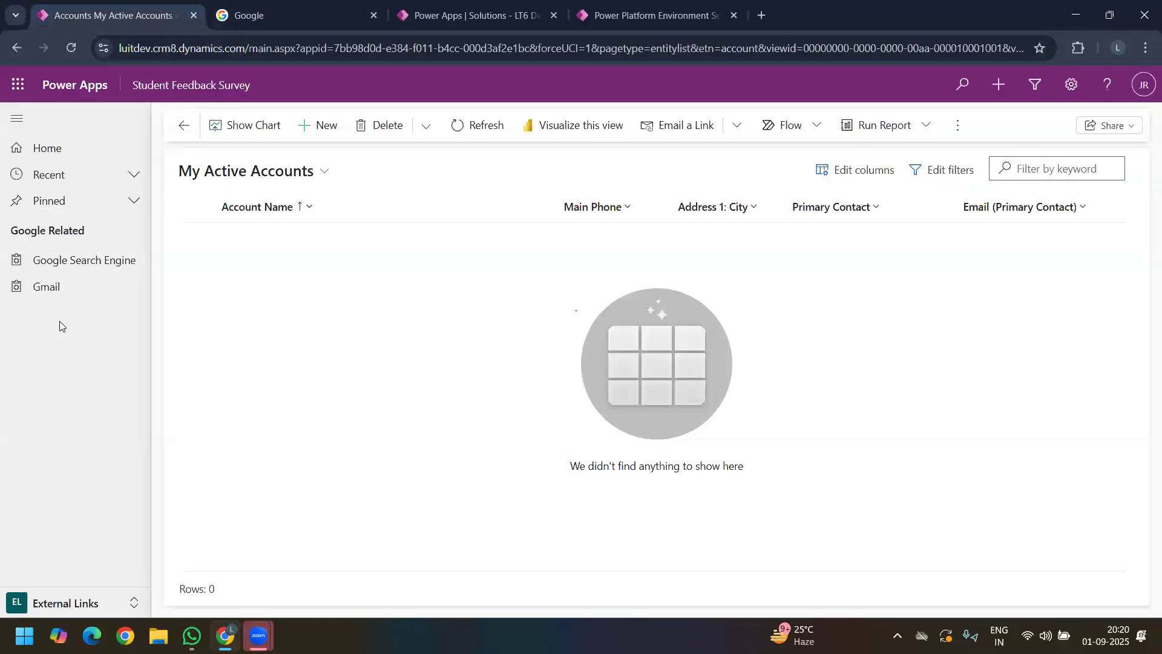
Step: Test the Gmail link in the External Links area, and close the Gmail and Google pages opened by the links
click(83, 284)
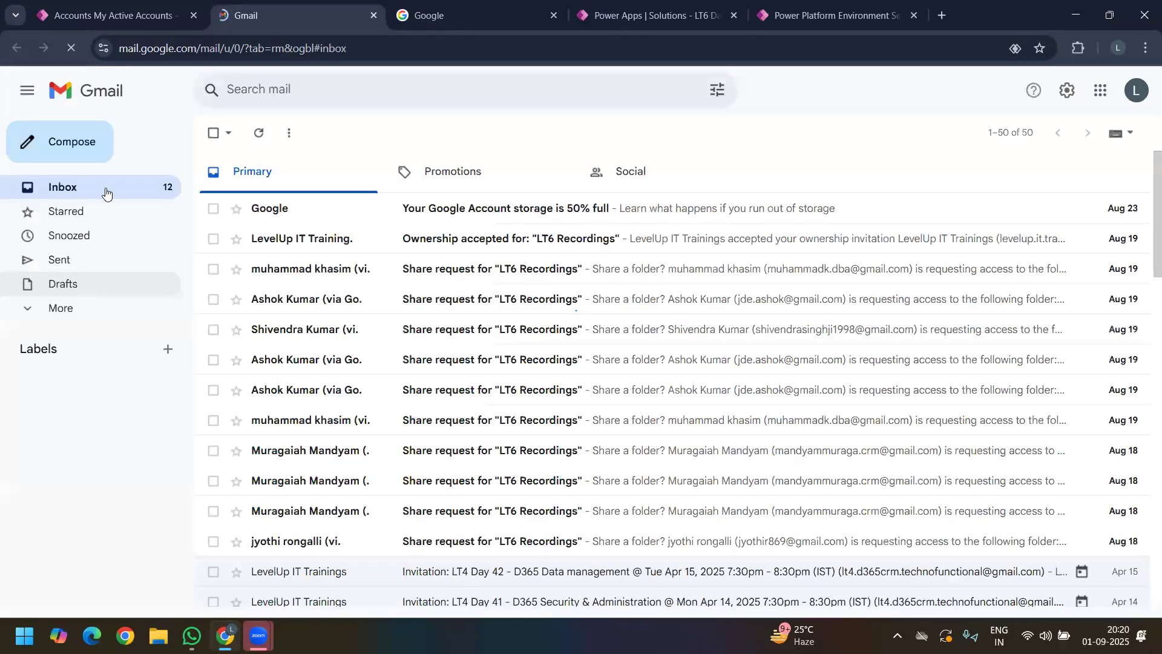
click(374, 15)
click(374, 15)
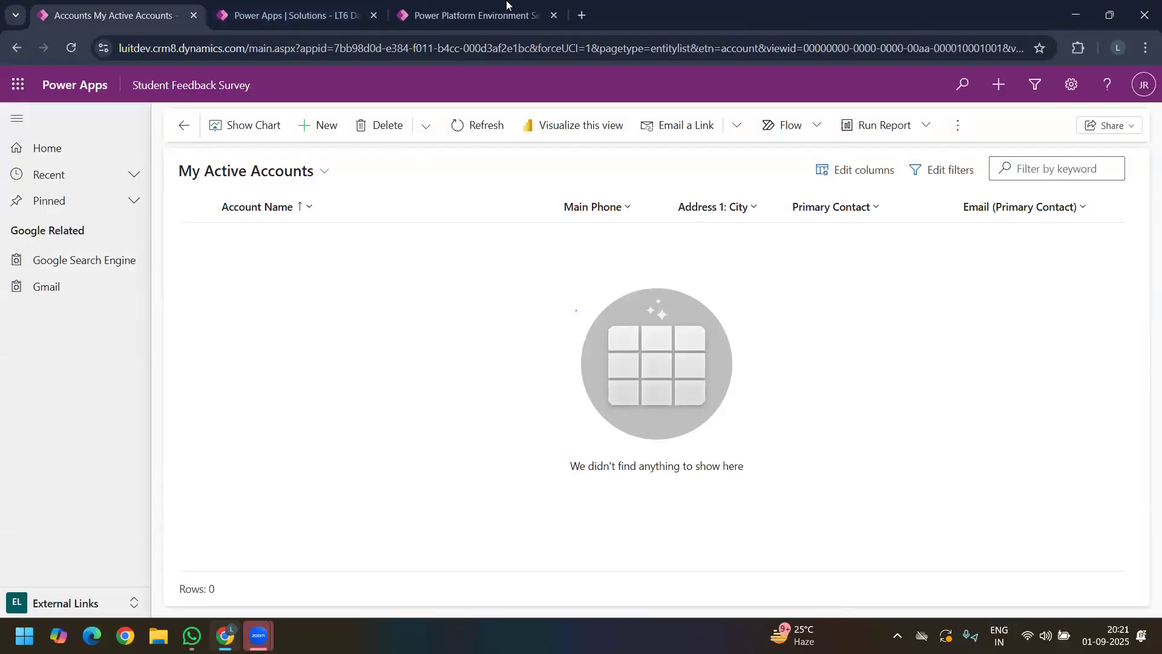
click(327, 15)
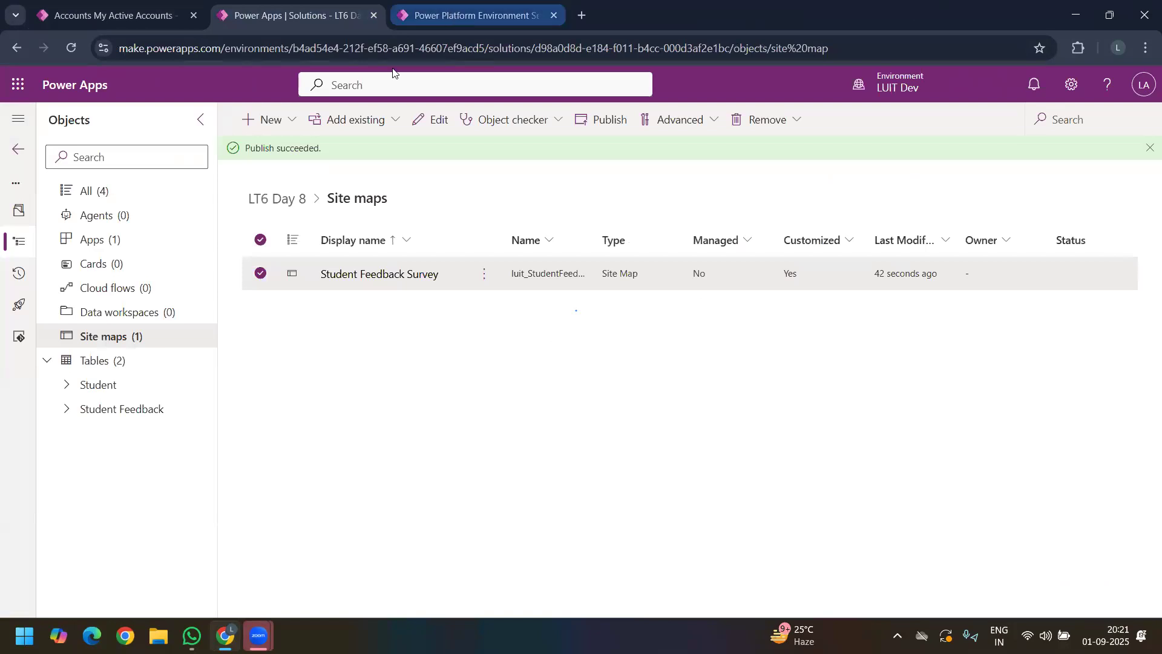
click(444, 16)
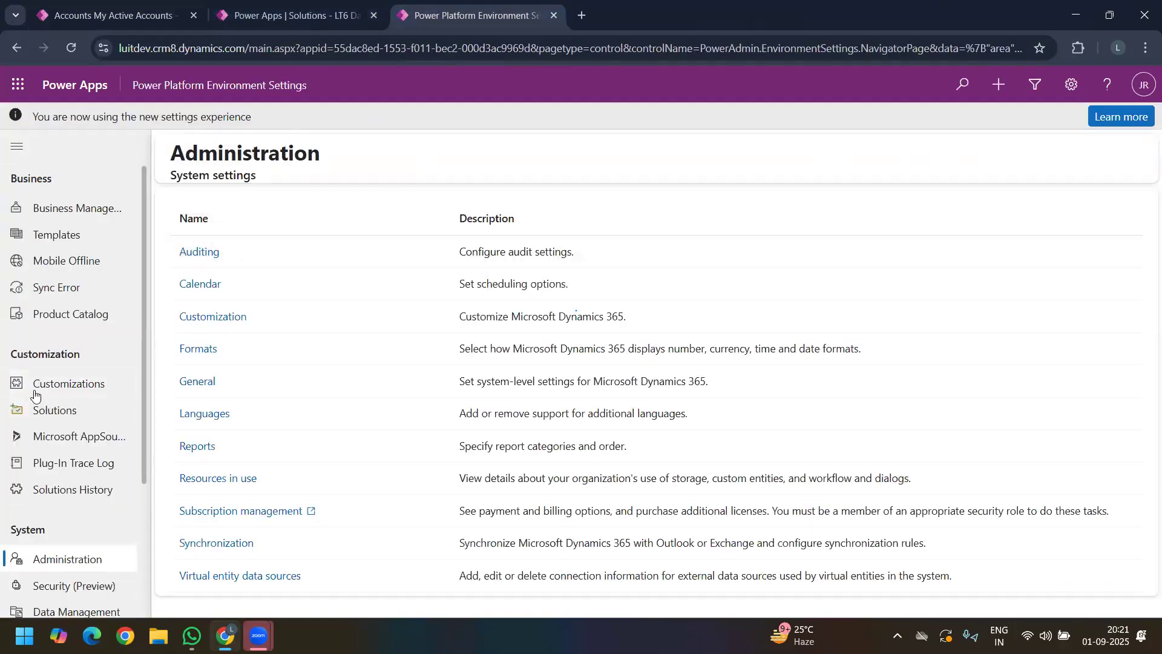
click(91, 405)
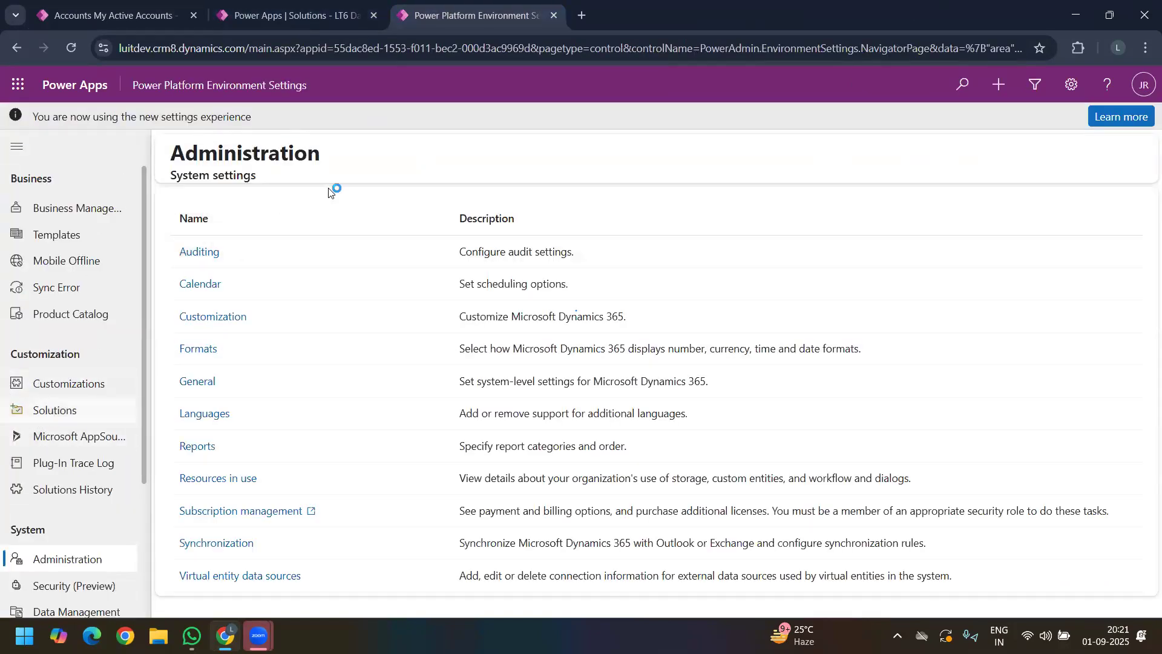
click(293, 15)
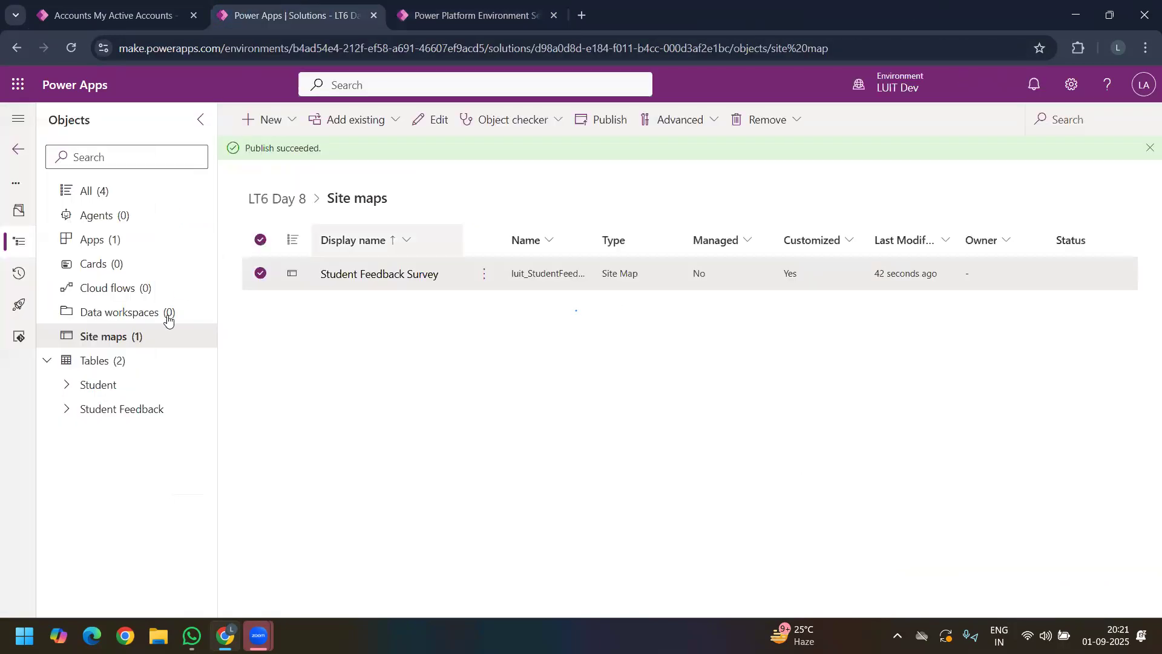
click(133, 343)
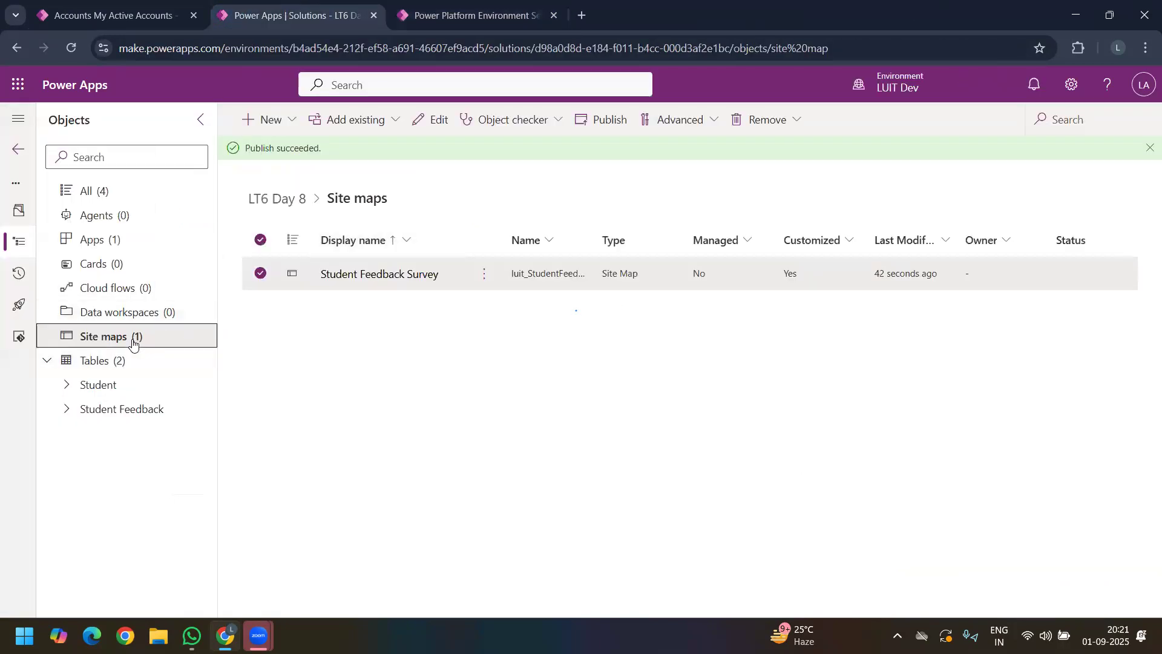
key(ctrl+shift+Tab)
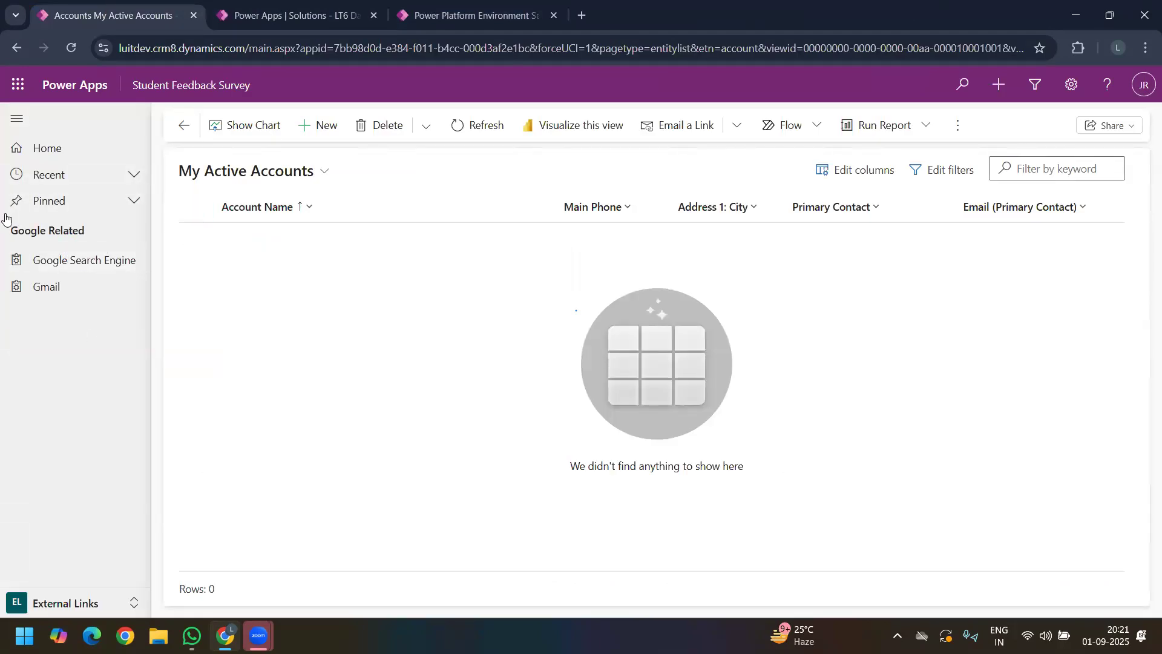
click(63, 601)
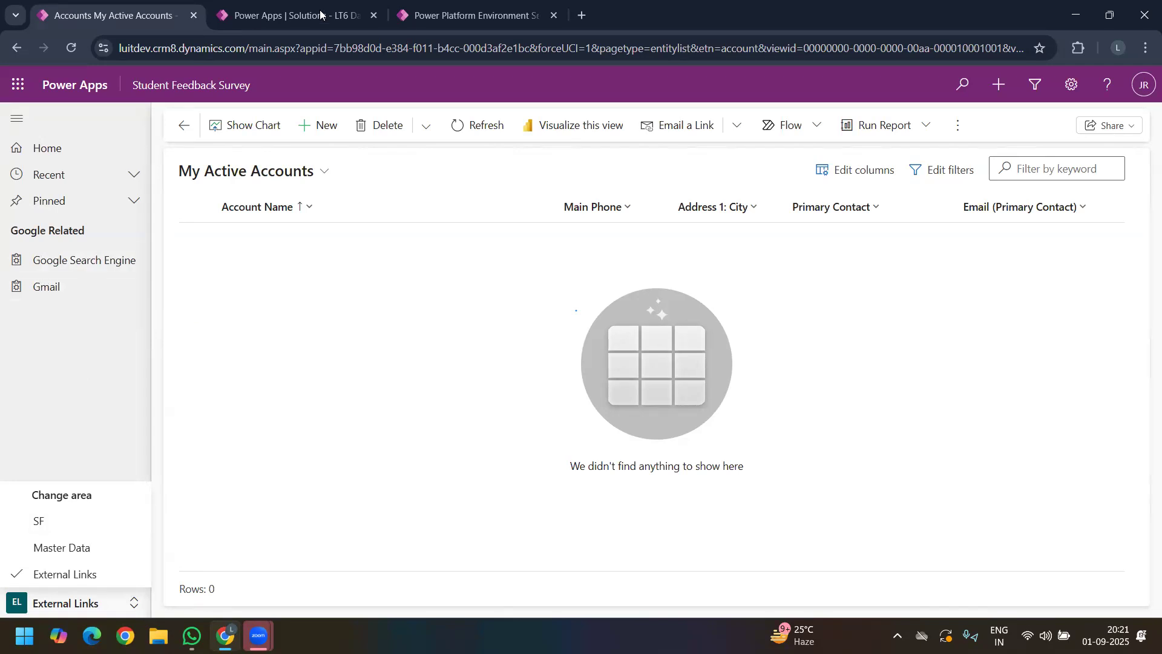
click(448, 20)
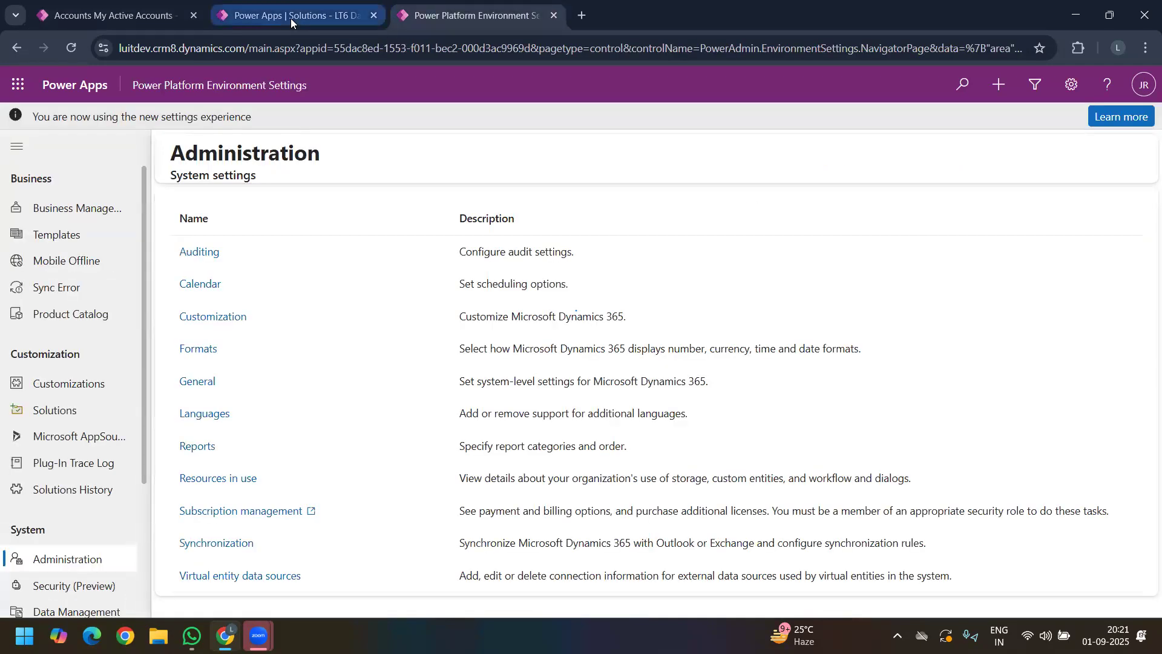
click(291, 18)
click(112, 15)
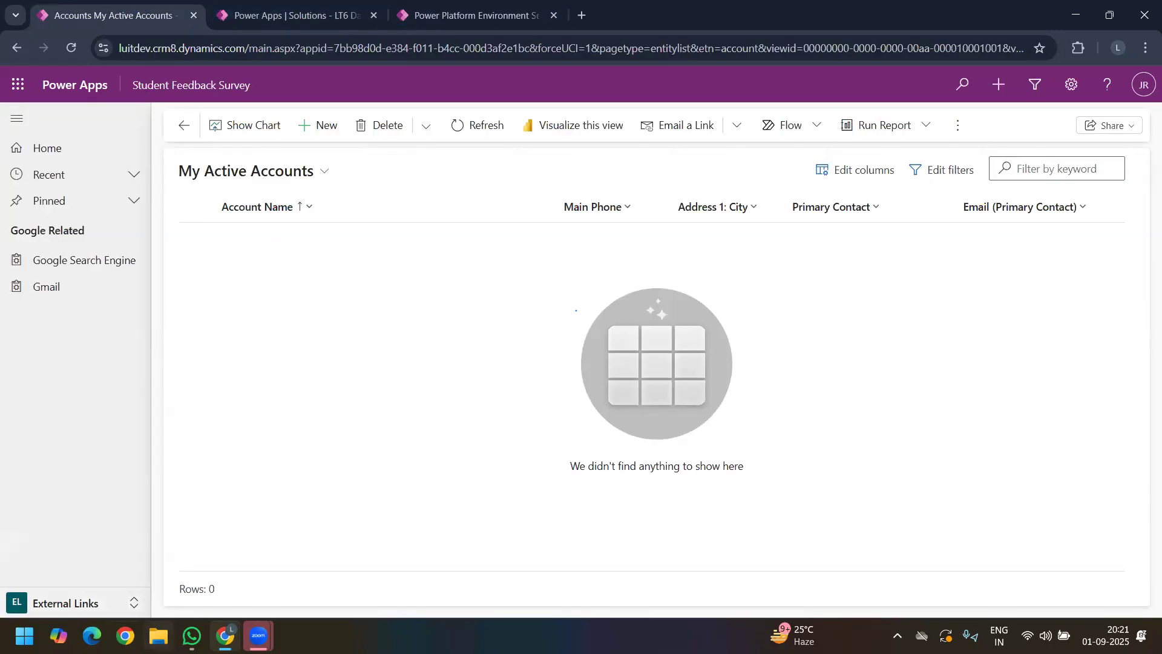
Step: Switch the app to the SF area and display the available views for Student Feedbacks
click(58, 611)
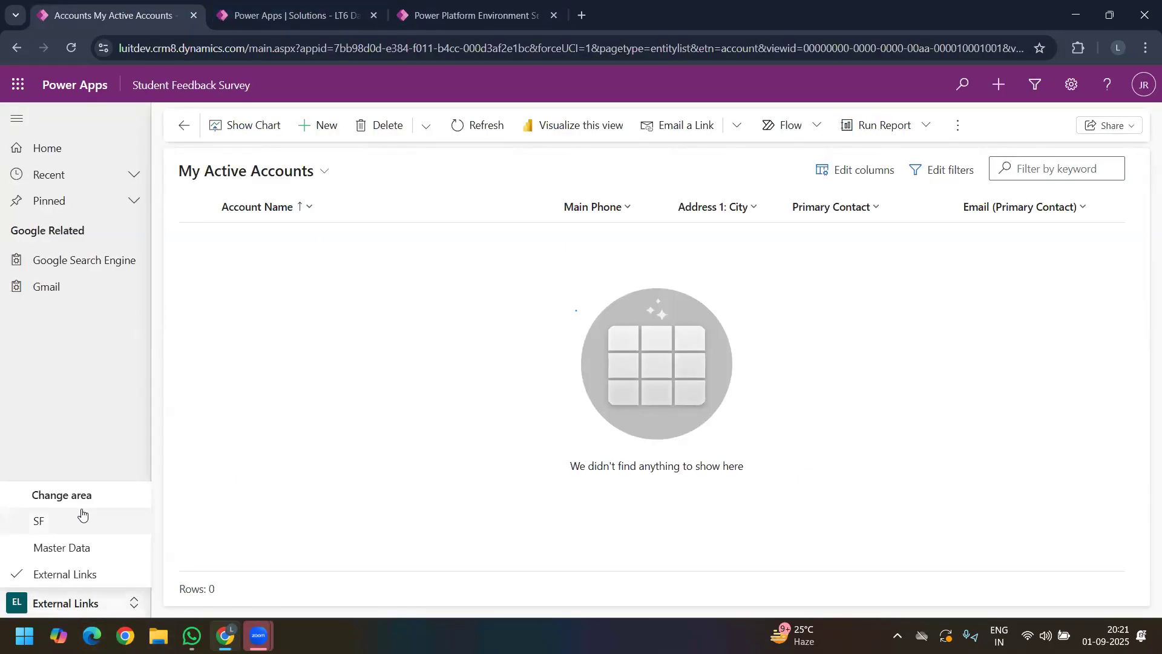
click(63, 521)
click(67, 267)
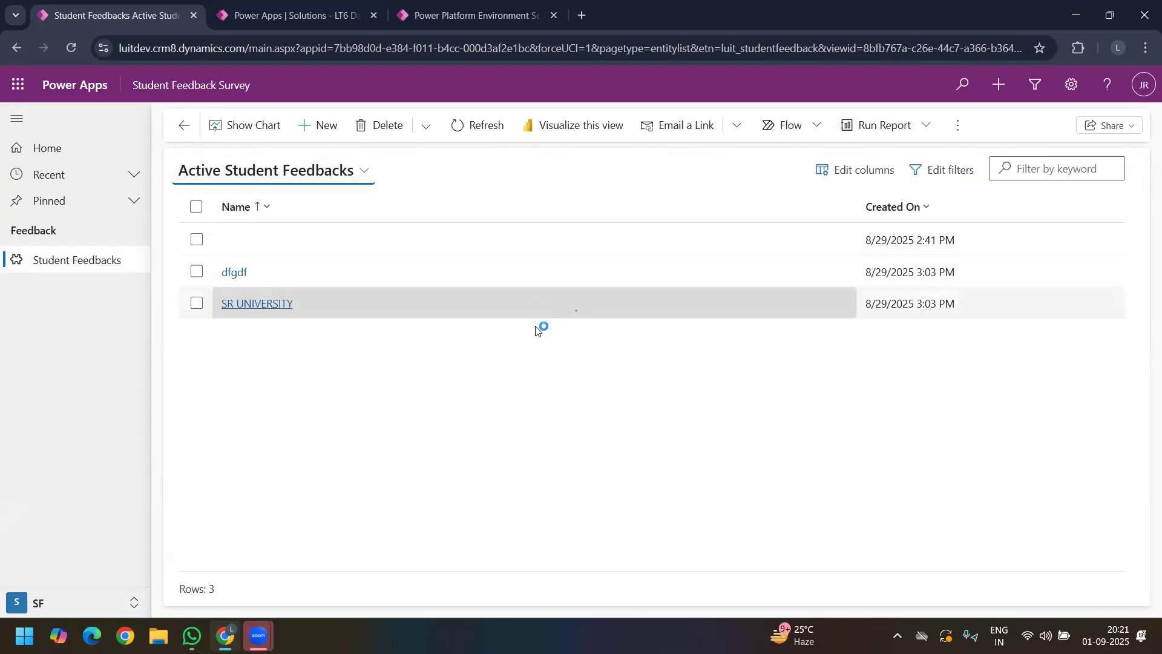
click(324, 171)
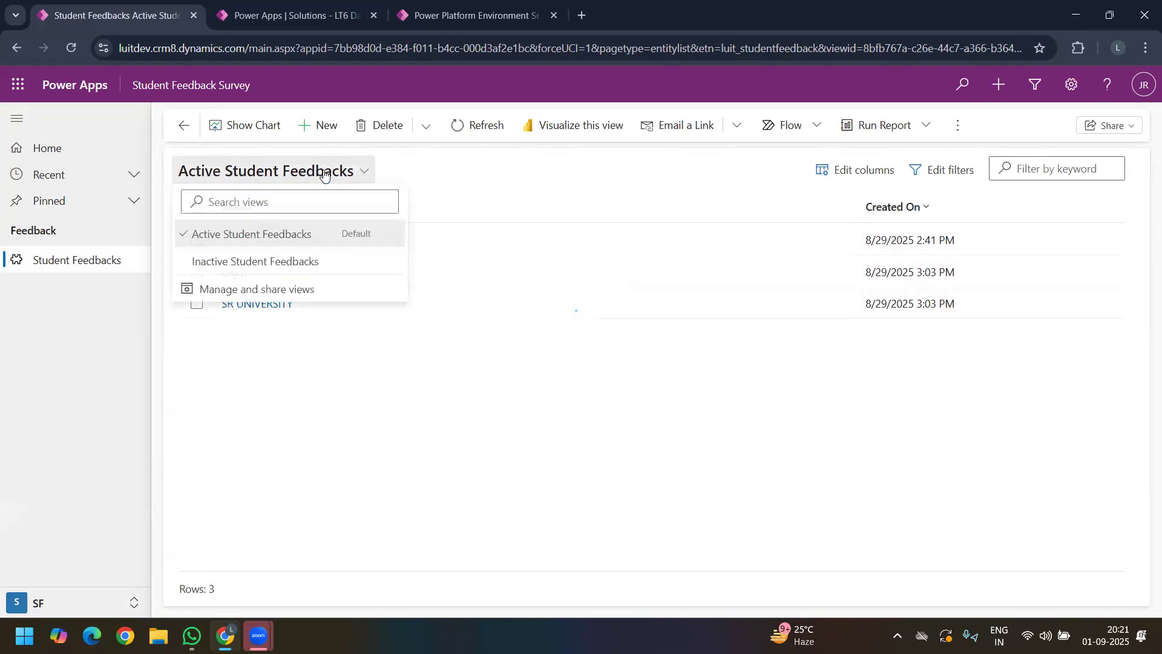
click(281, 175)
click(280, 176)
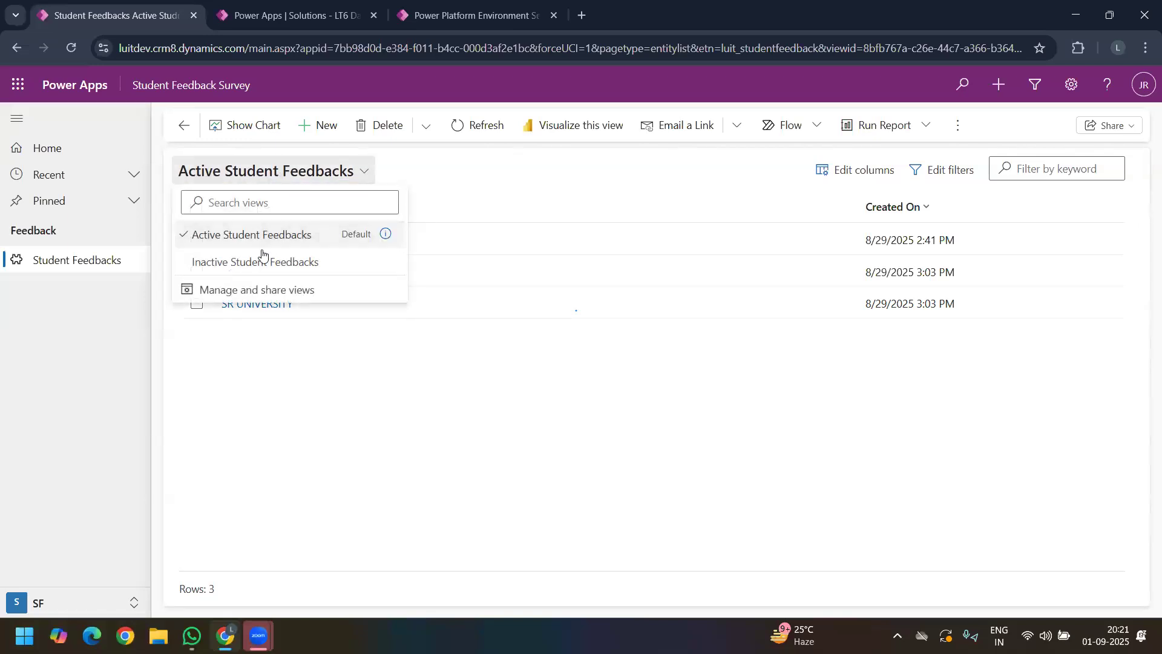
Step: Go to the LT6 Day 8 solution and list the views of the Student Feedback table
click(304, 18)
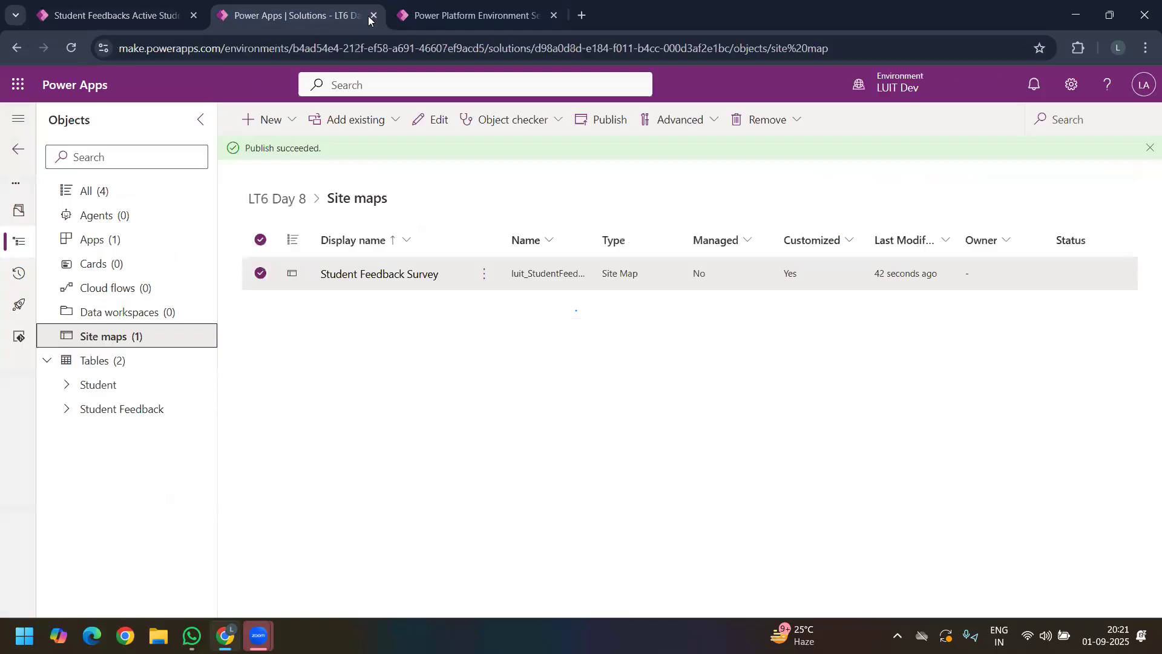
click(67, 409)
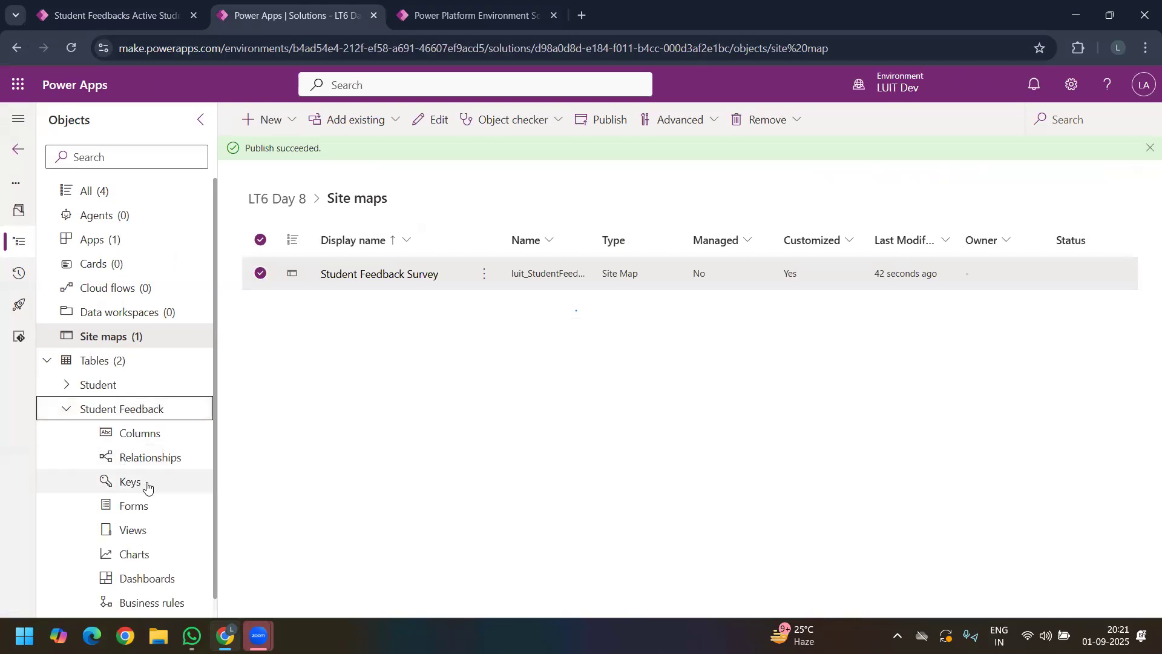
click(141, 531)
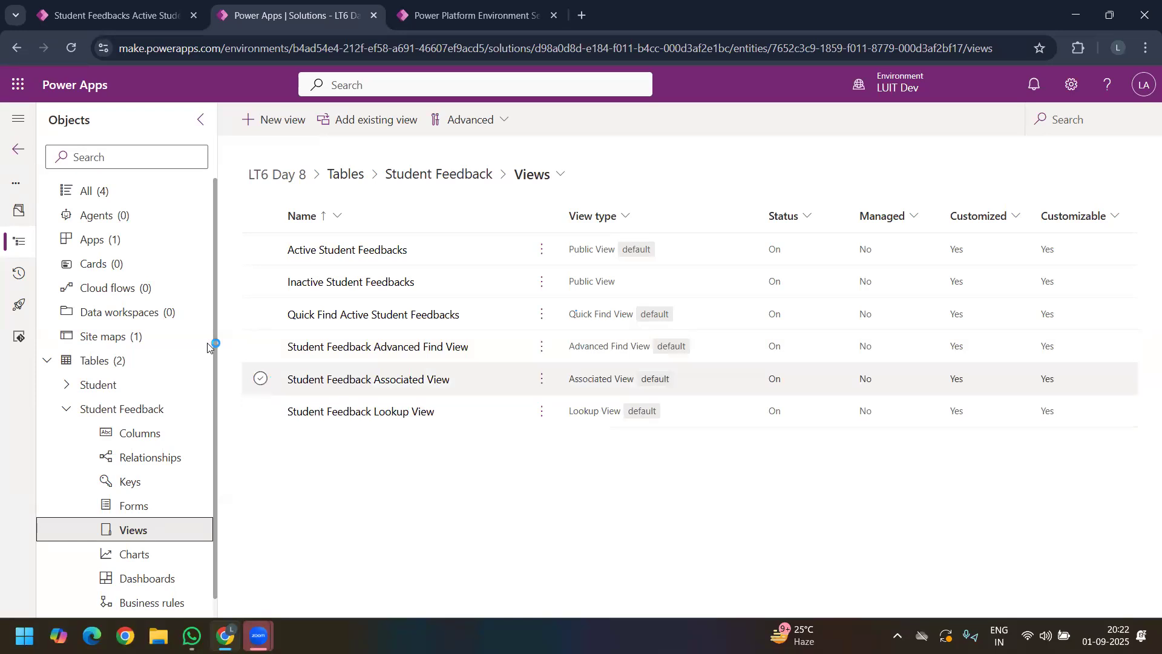
Step: Open the SR UNIVERSITY feedback record in the app and examine the lookup results for its Student field
click(111, 7)
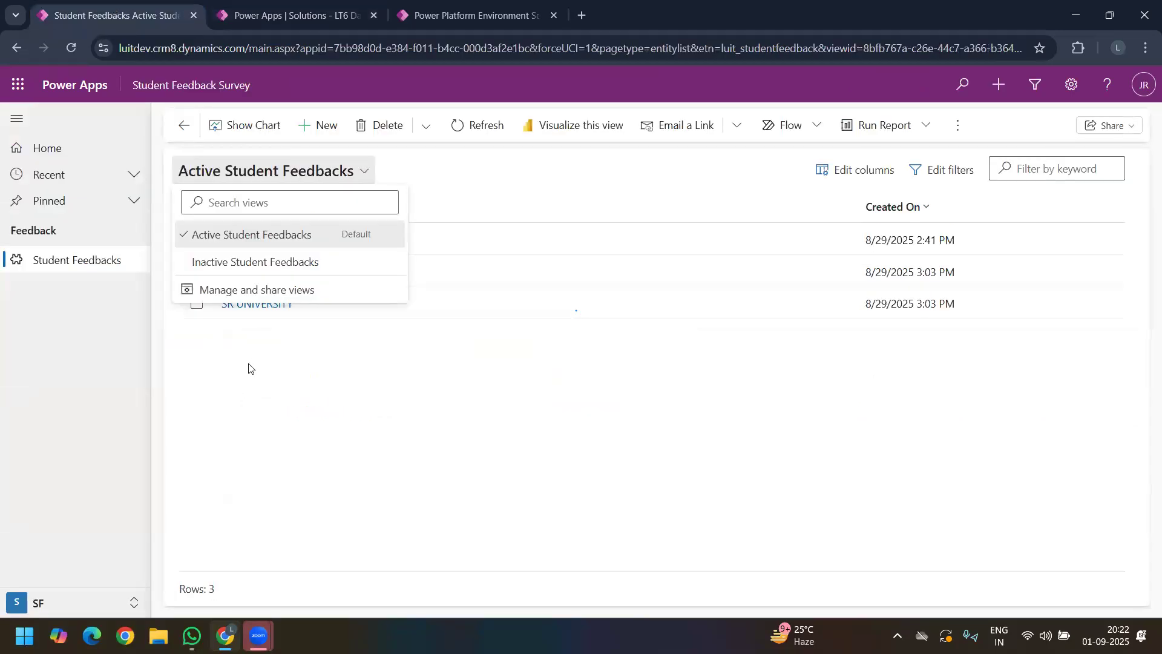
click(248, 366)
click(255, 305)
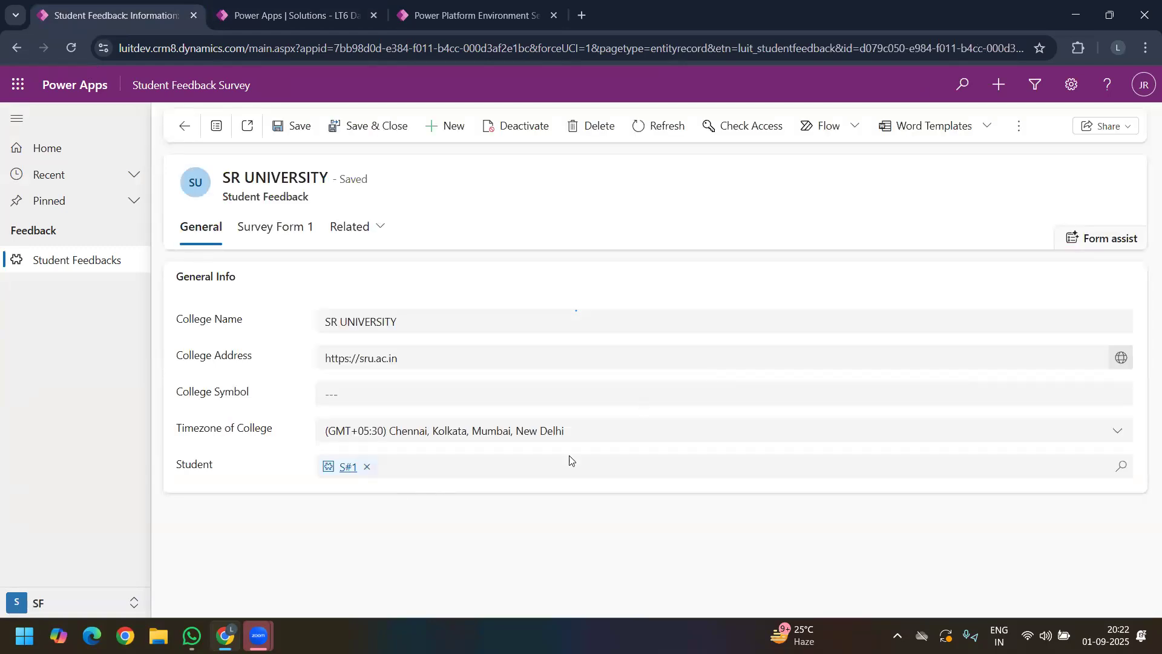
click(1113, 472)
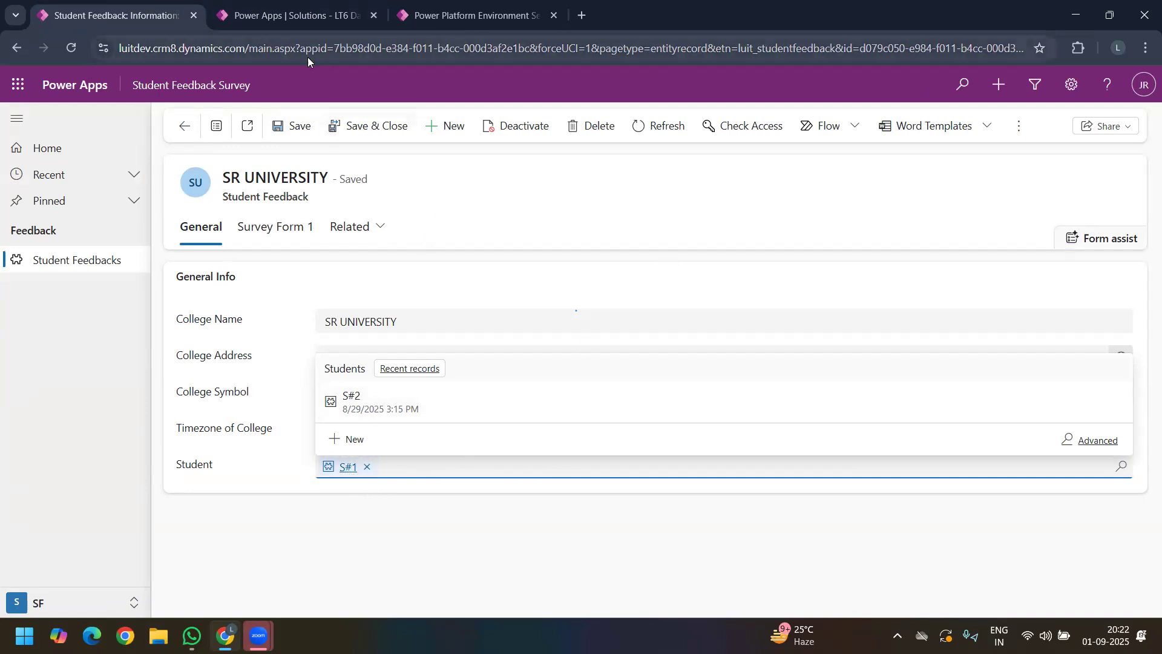
Step: Open the Student table's Student Lookup View for editing from the LT6 Day 8 solution
click(286, 19)
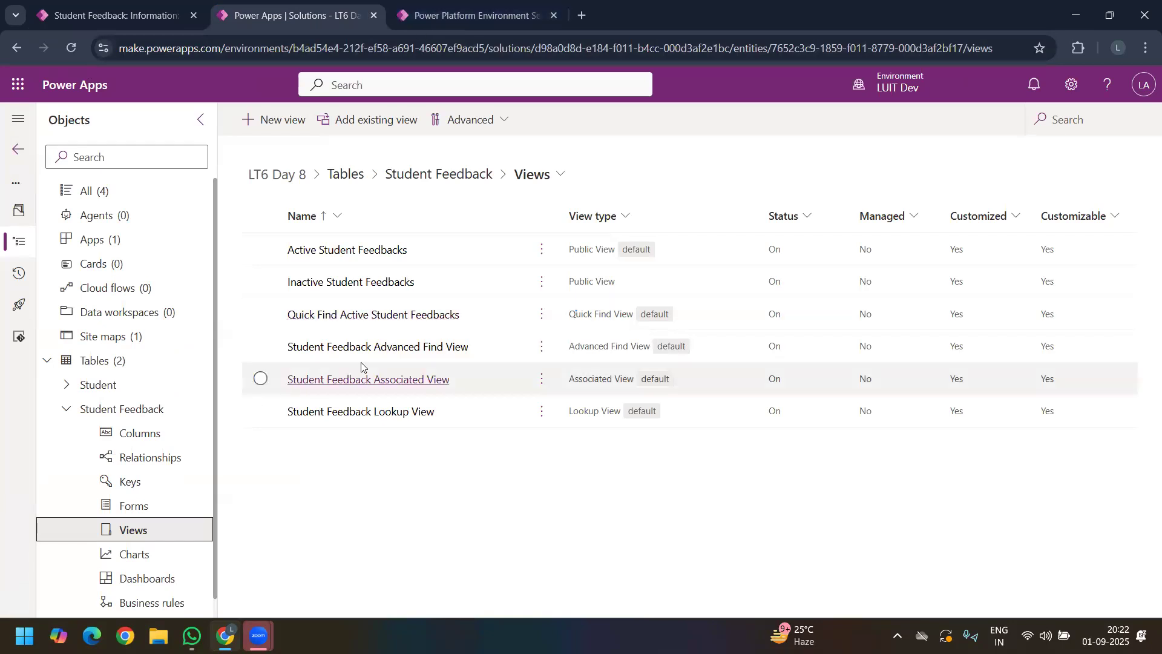
click(66, 386)
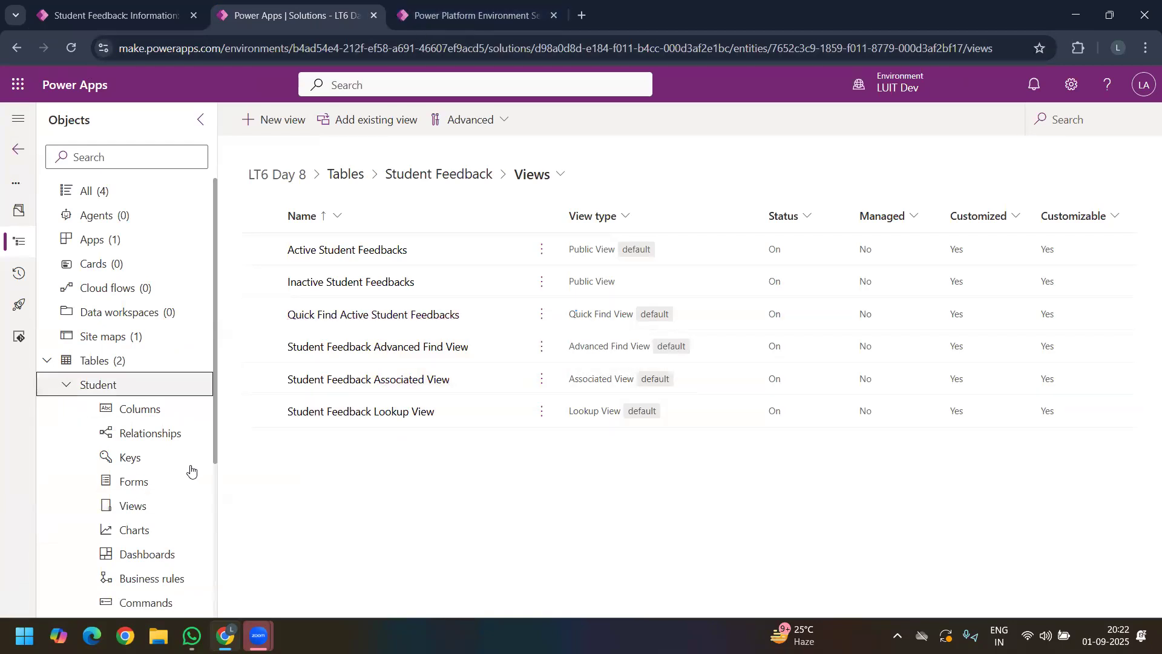
click(134, 506)
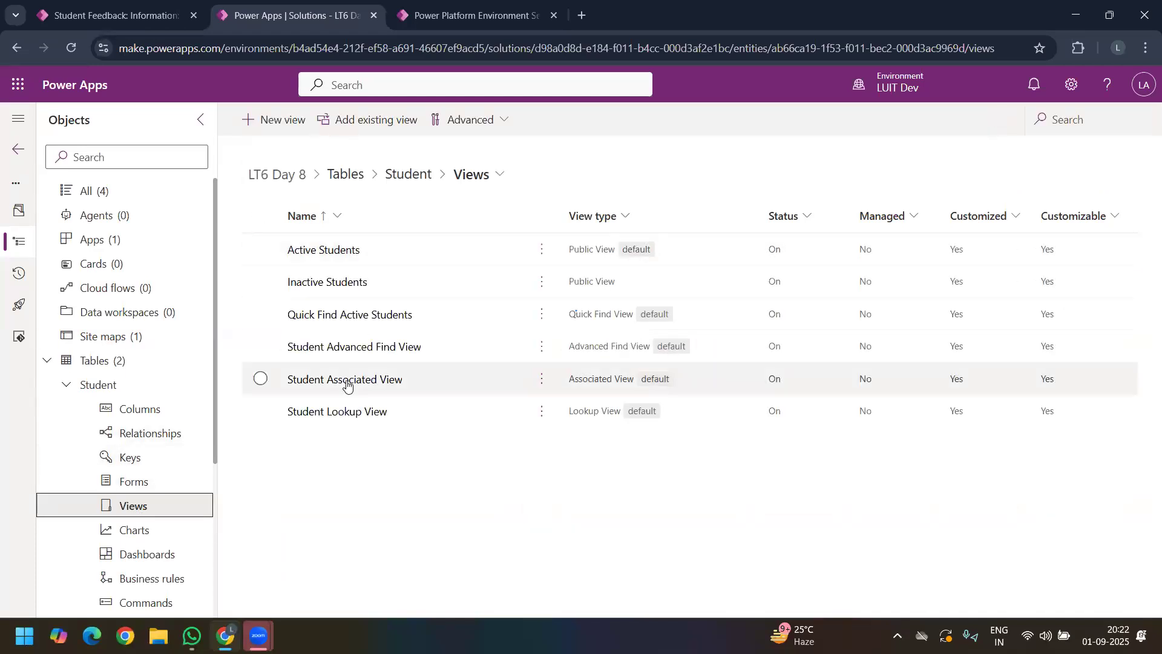
click(328, 415)
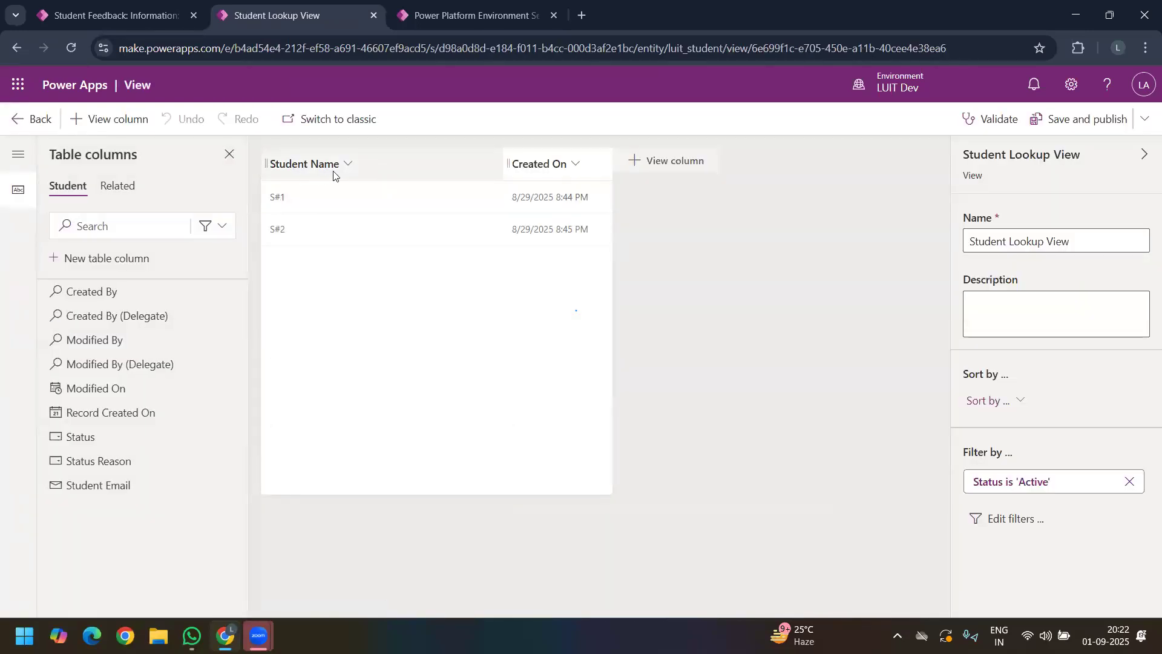
Step: Try to remove the Student Name column from the Student Lookup View
click(305, 170)
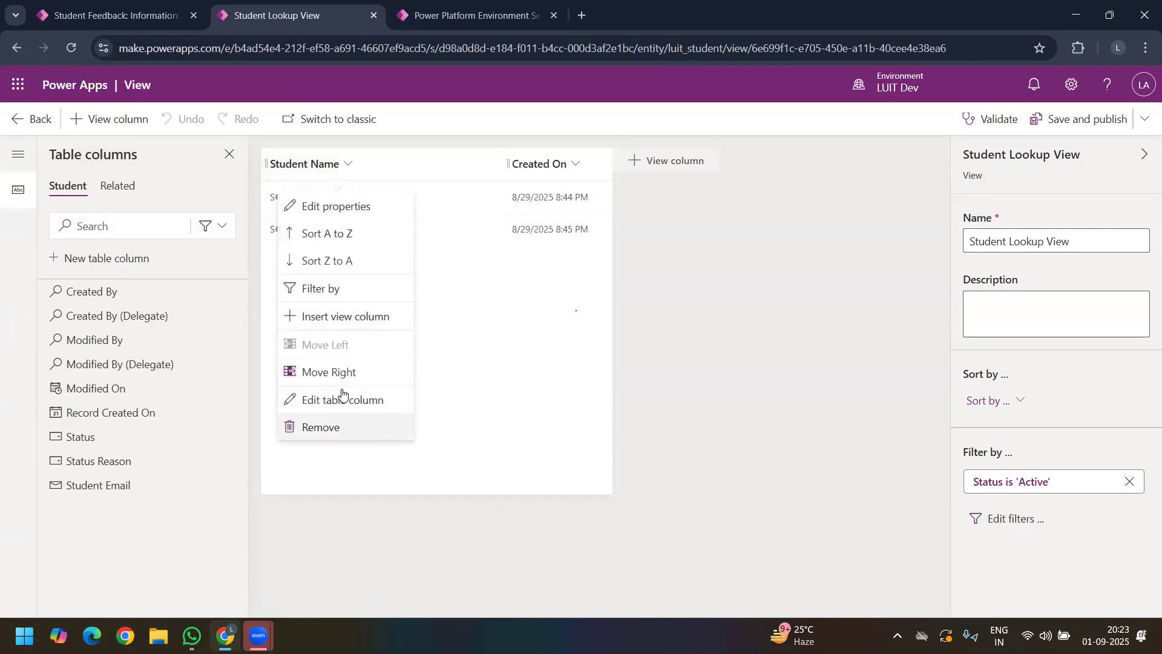
click(320, 427)
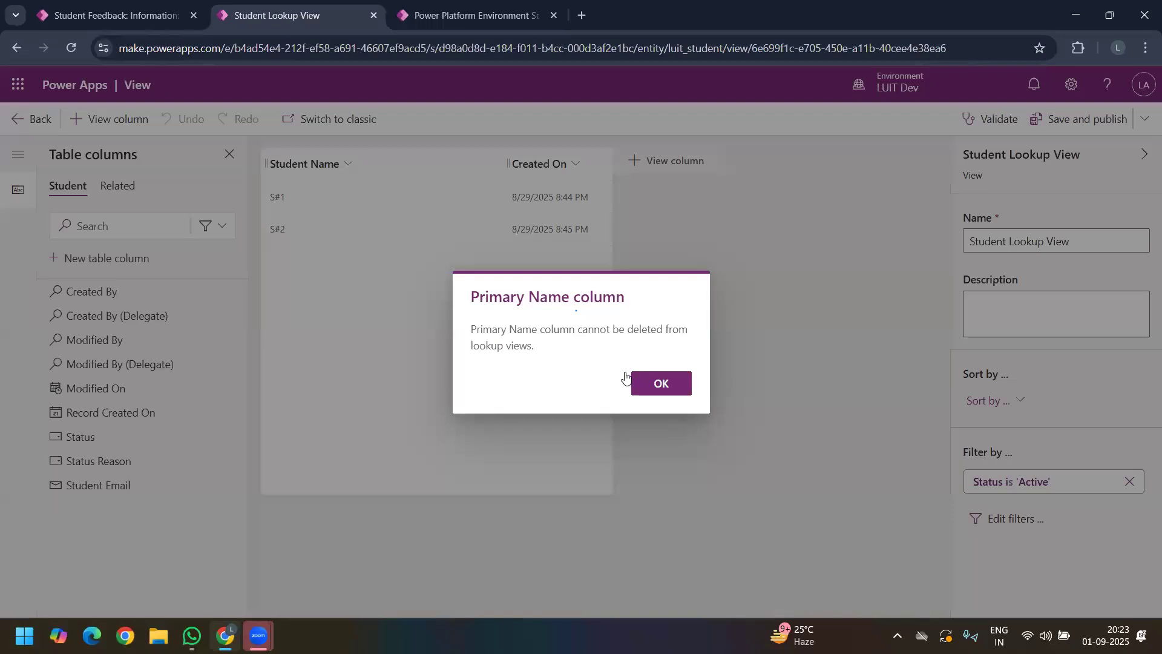
click(663, 383)
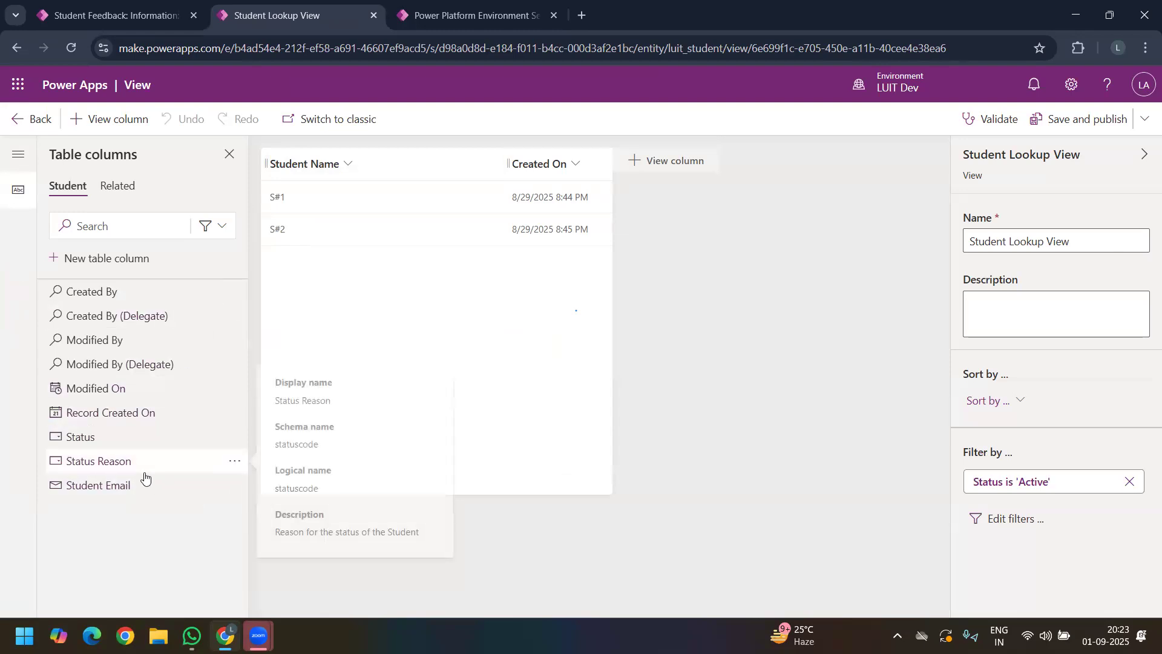
Step: Add the Student Email column to the Student Lookup View
click(375, 159)
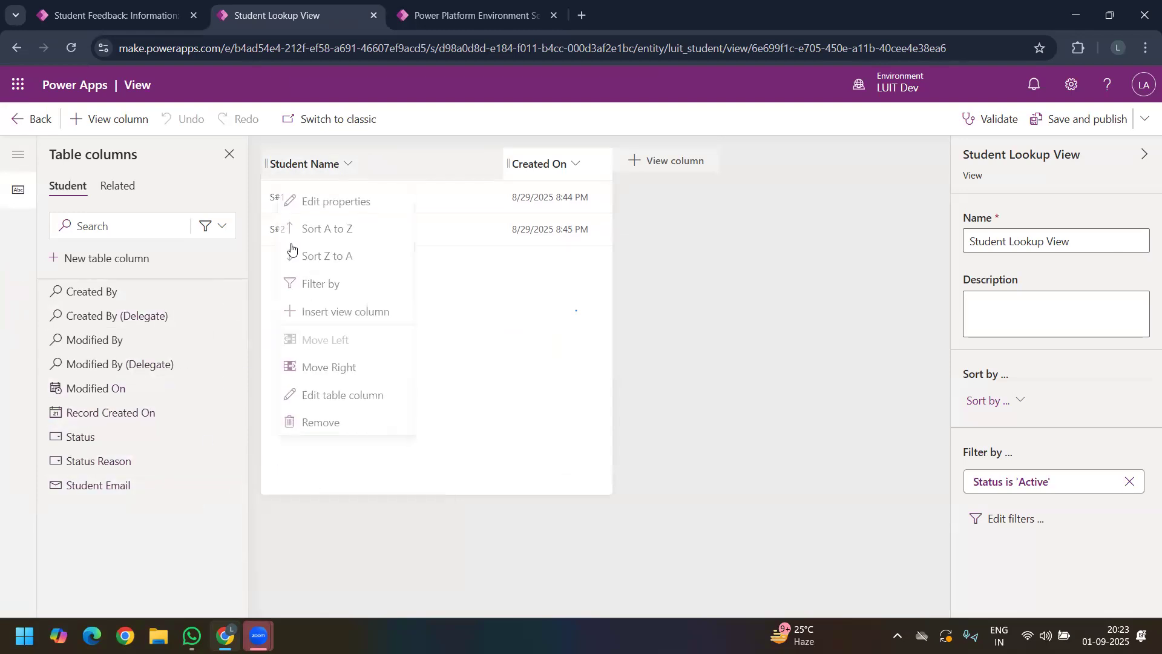
click(111, 493)
click(111, 493)
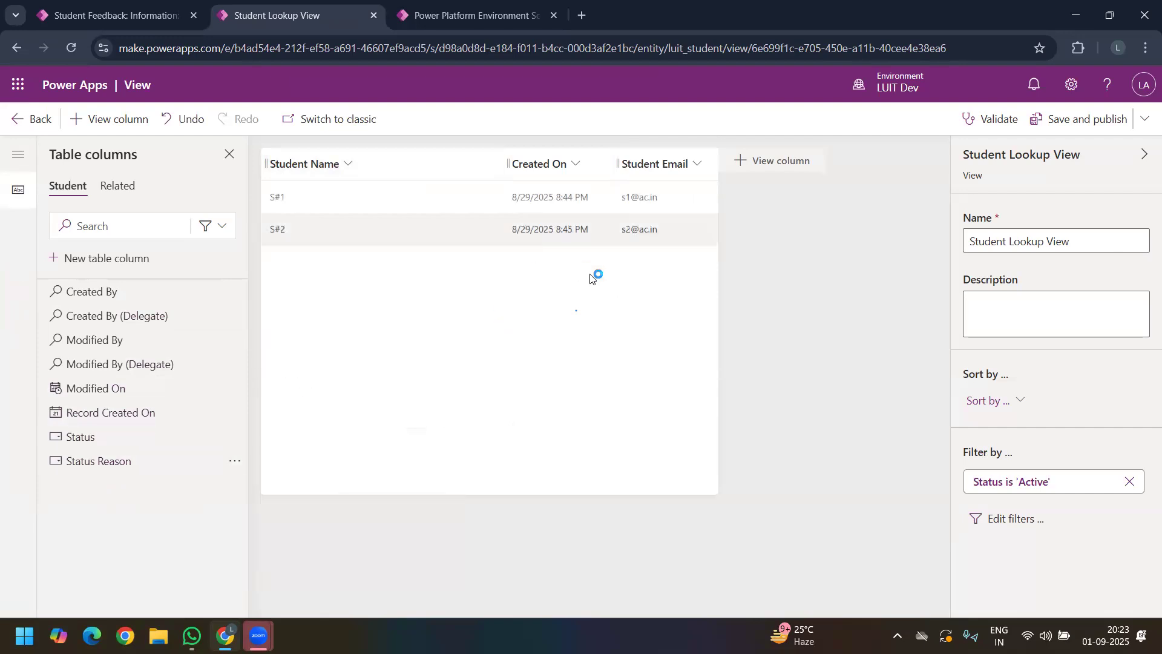
Step: Move the Student Email column ahead of Created On and back behind it
click(648, 167)
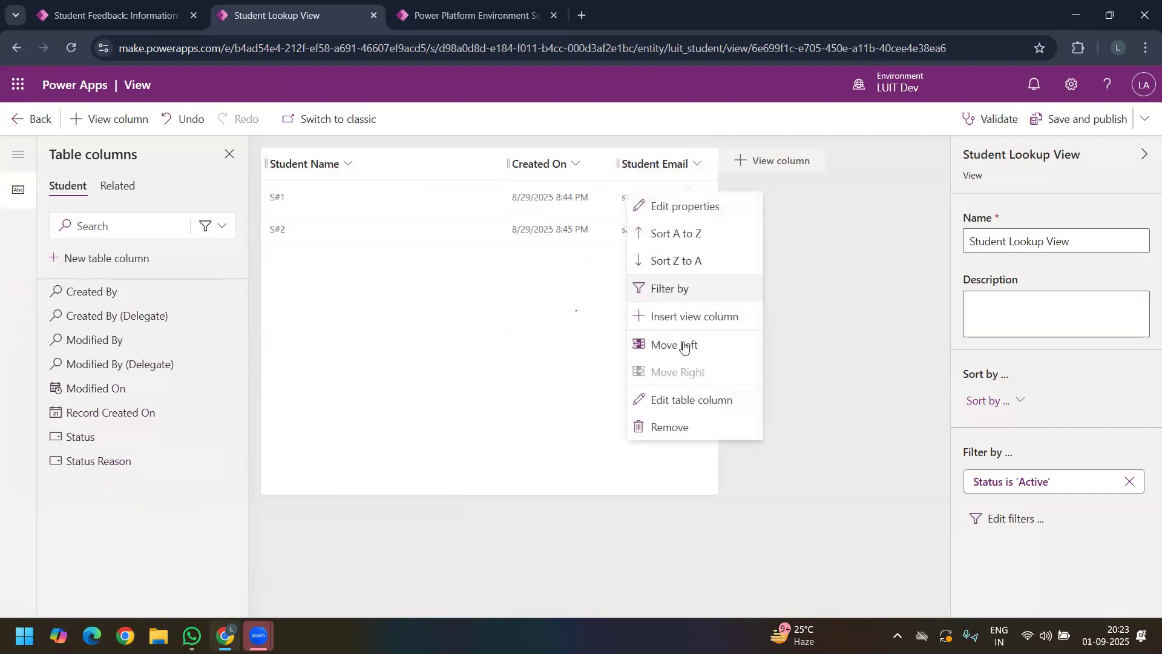
click(658, 346)
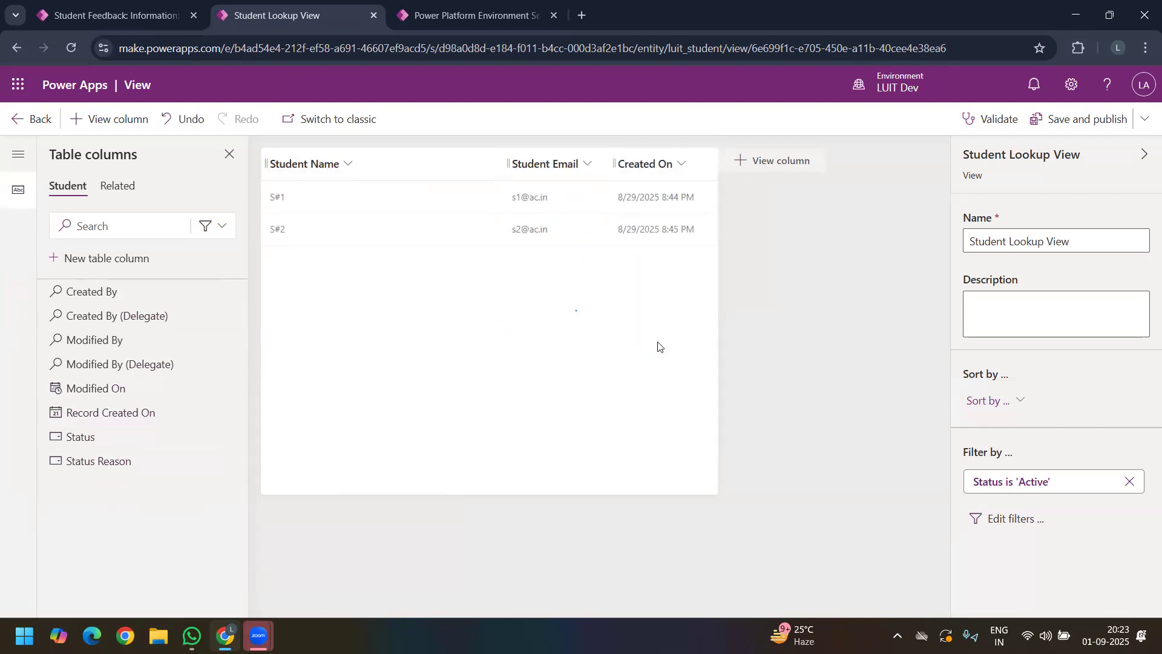
click(552, 173)
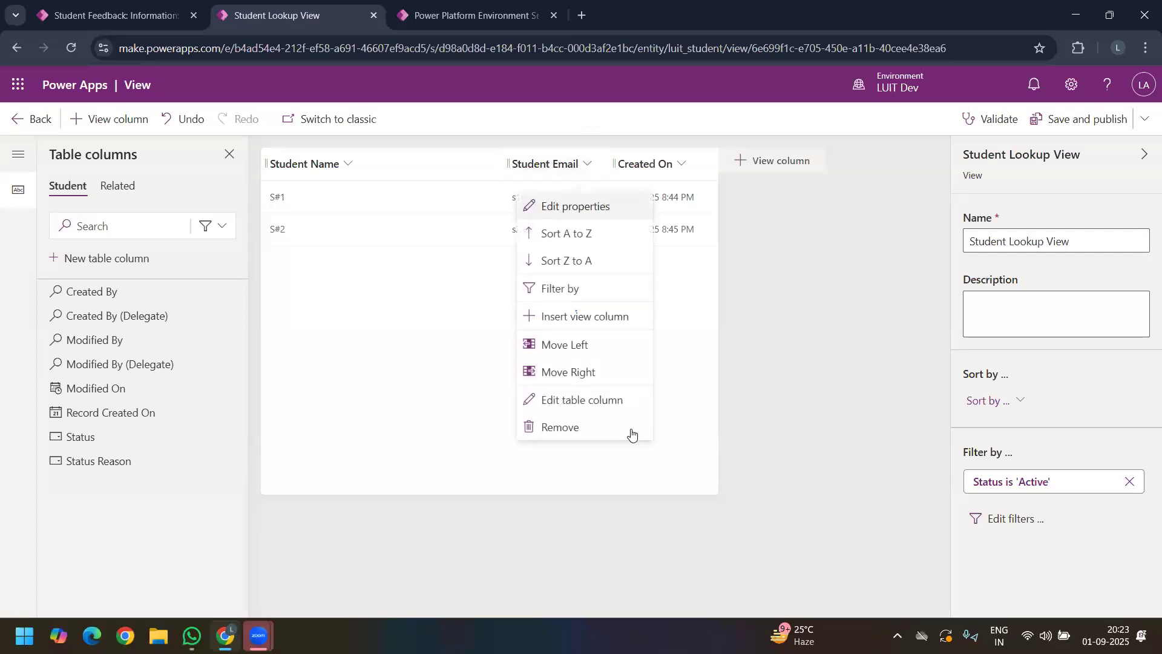
click(584, 373)
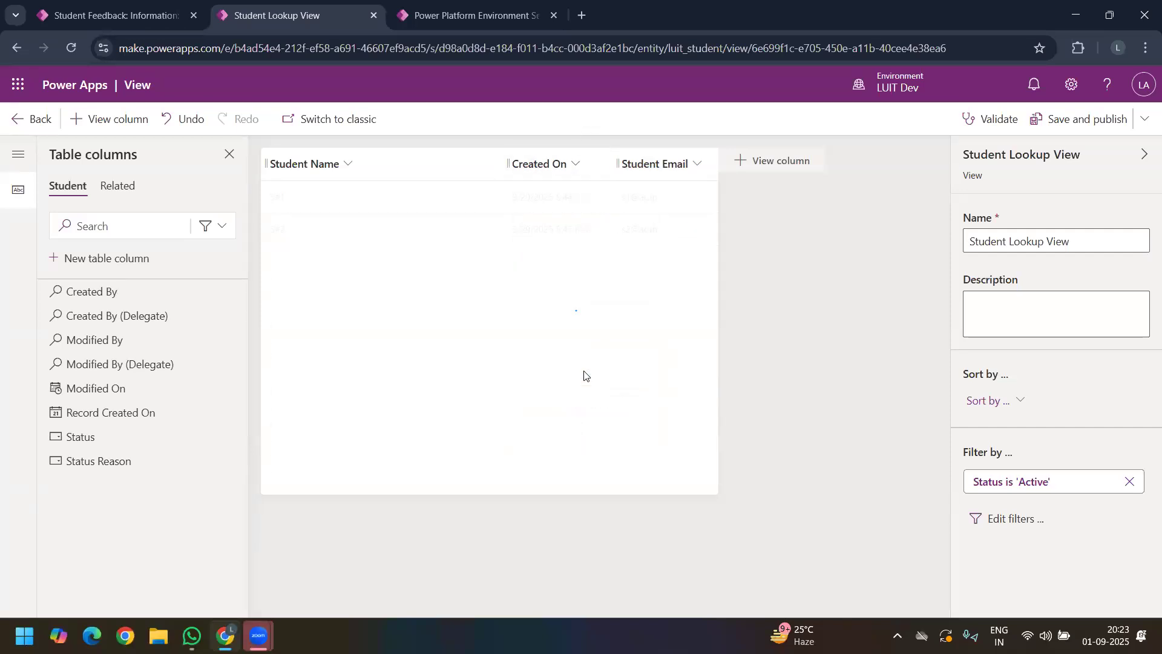
Step: Move the Student Email column to the first position in the Student Lookup View, and save and publish the view
click(671, 165)
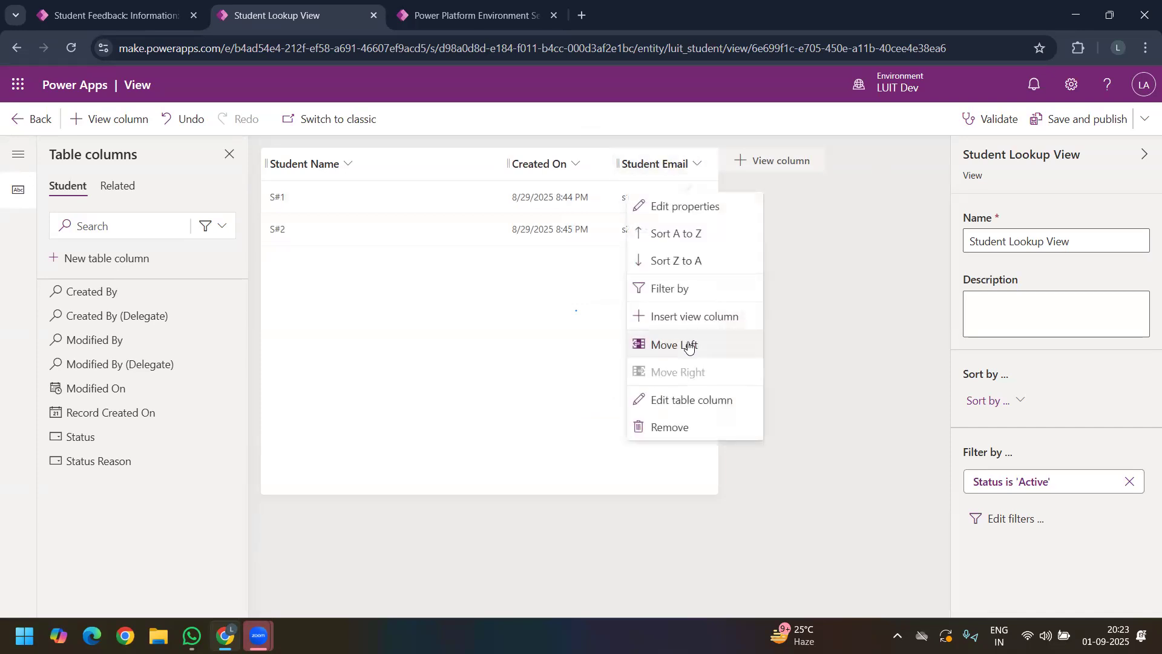
click(688, 346)
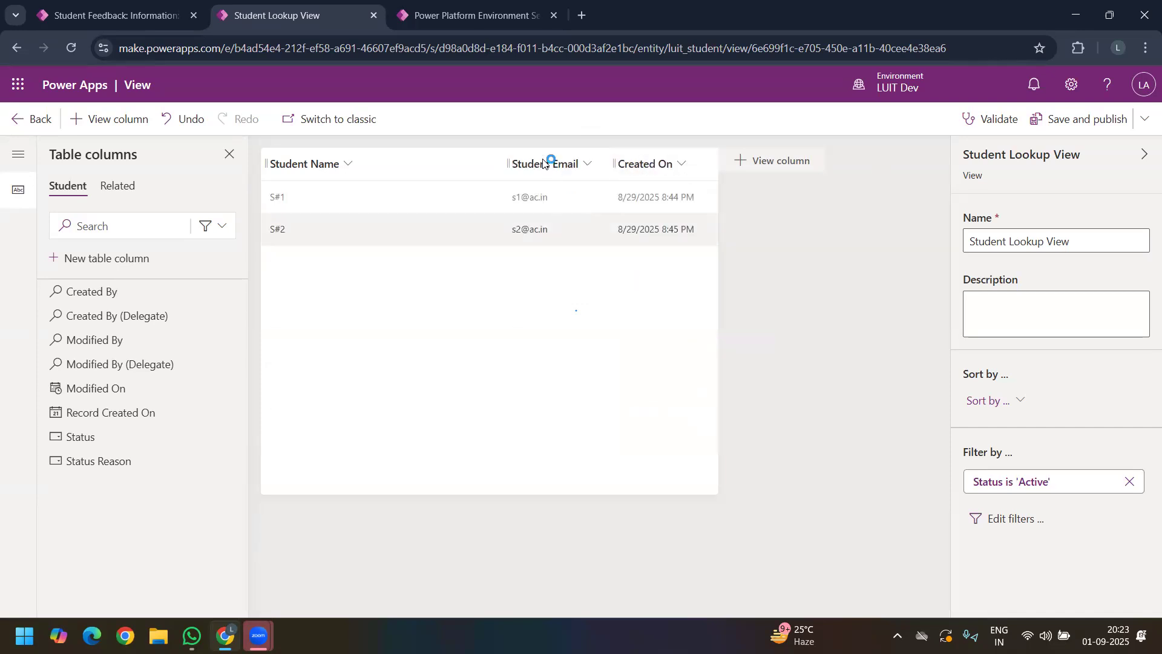
click(550, 161)
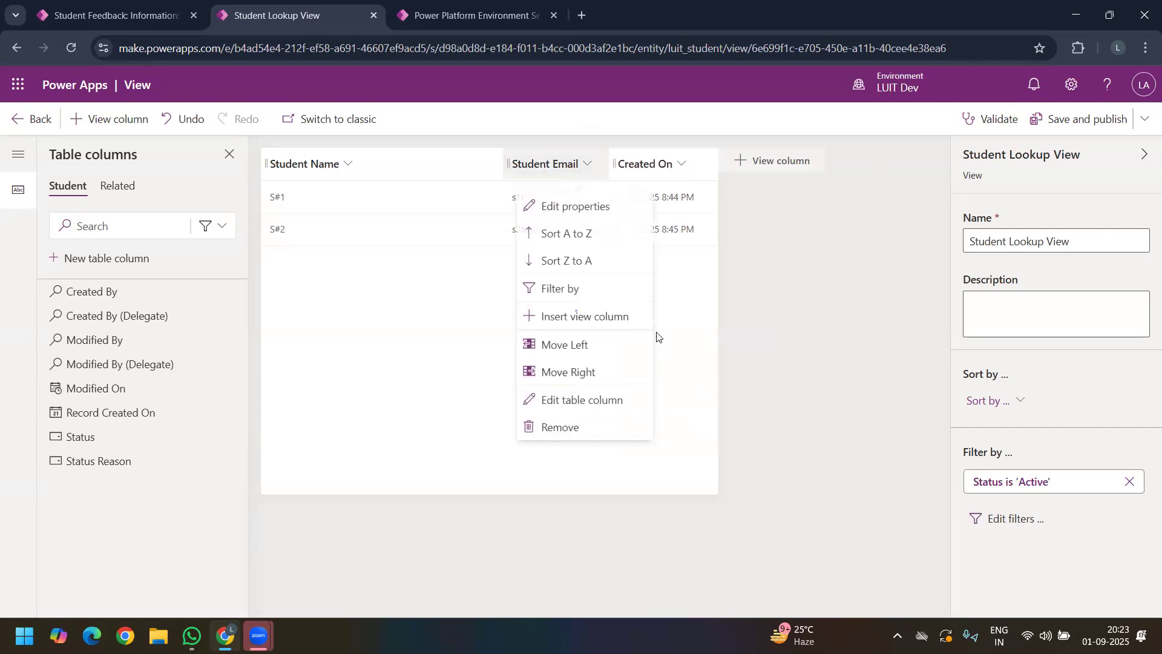
click(547, 353)
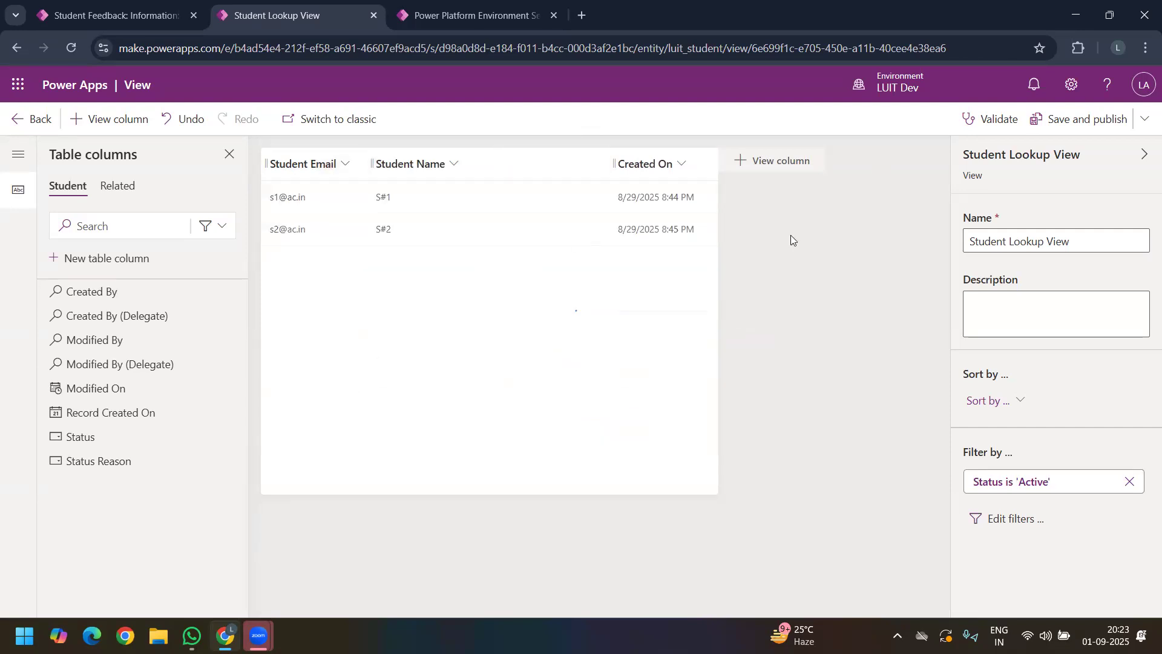
click(1088, 123)
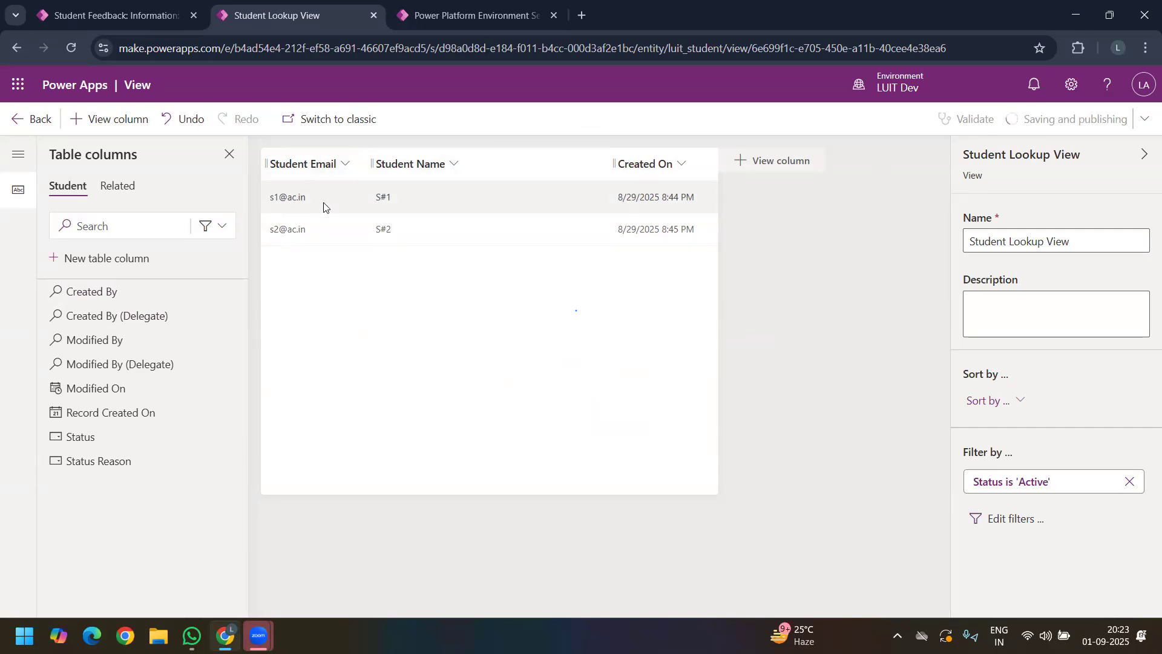
Step: Reload the view editor and the SR UNIVERSITY feedback record, and check the records offered by the Student lookup
click(112, 15)
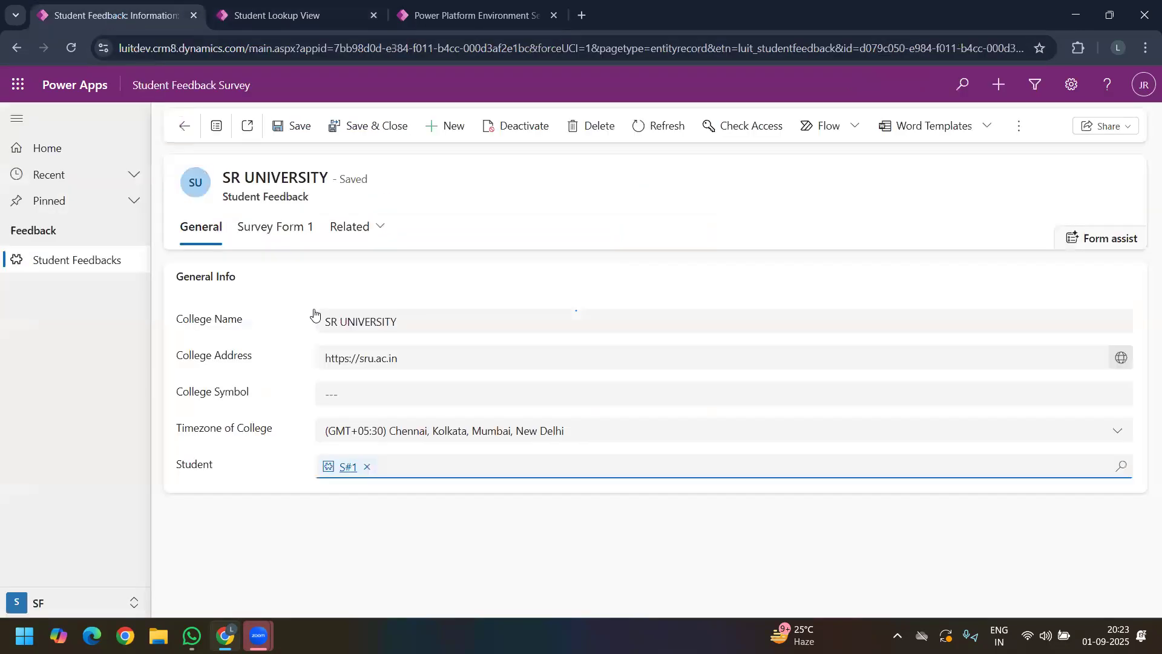
click(250, 18)
click(80, 50)
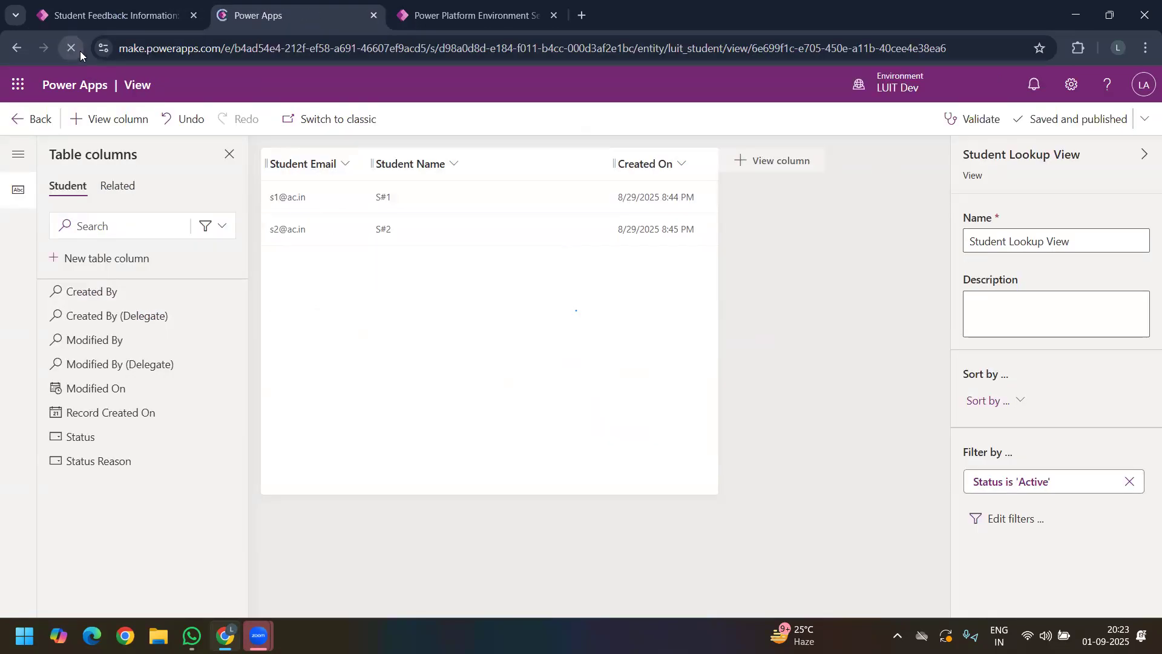
click(69, 16)
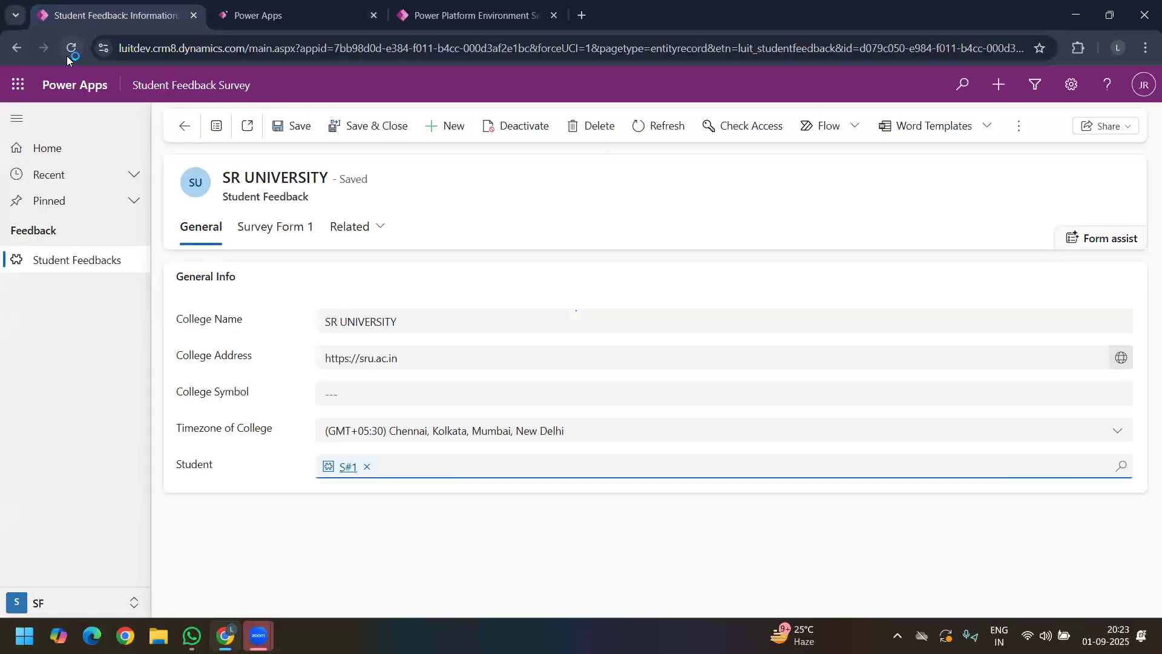
click(66, 56)
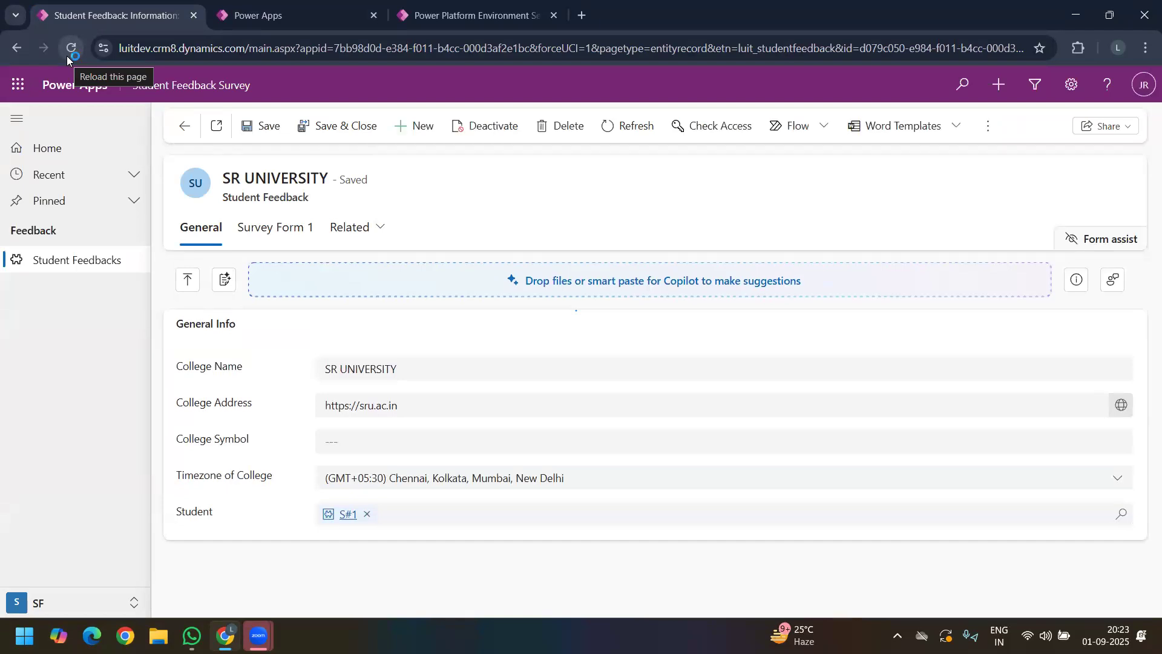
click(1127, 519)
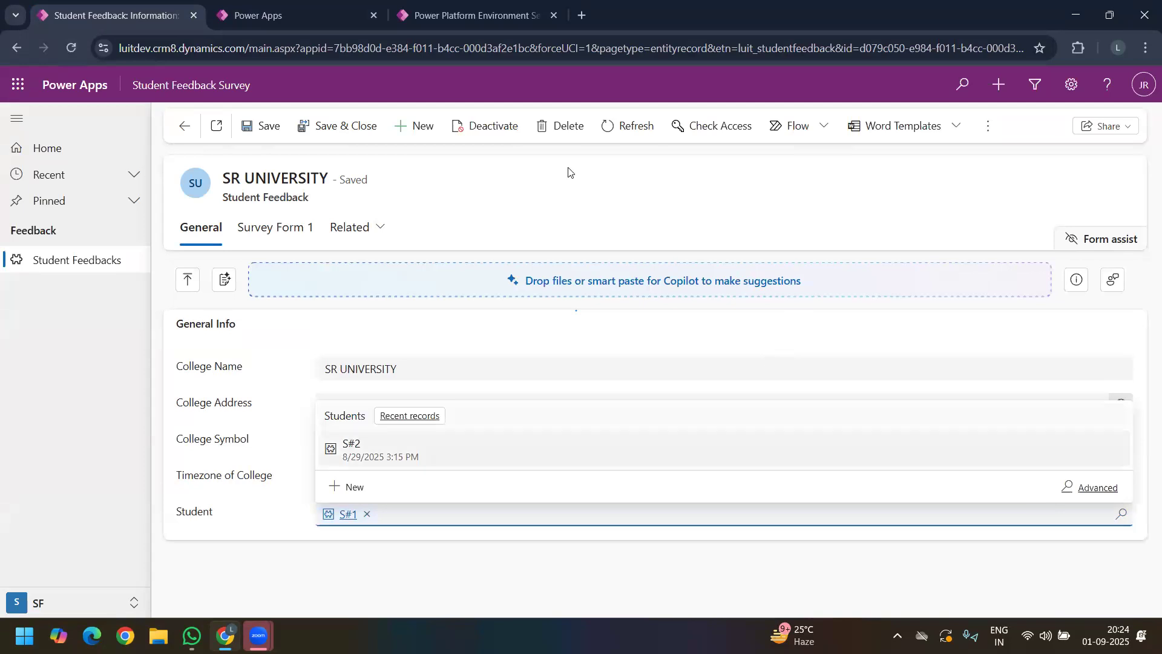
Step: Leave the view editor and publish all customizations from the environment's solutions list
click(290, 14)
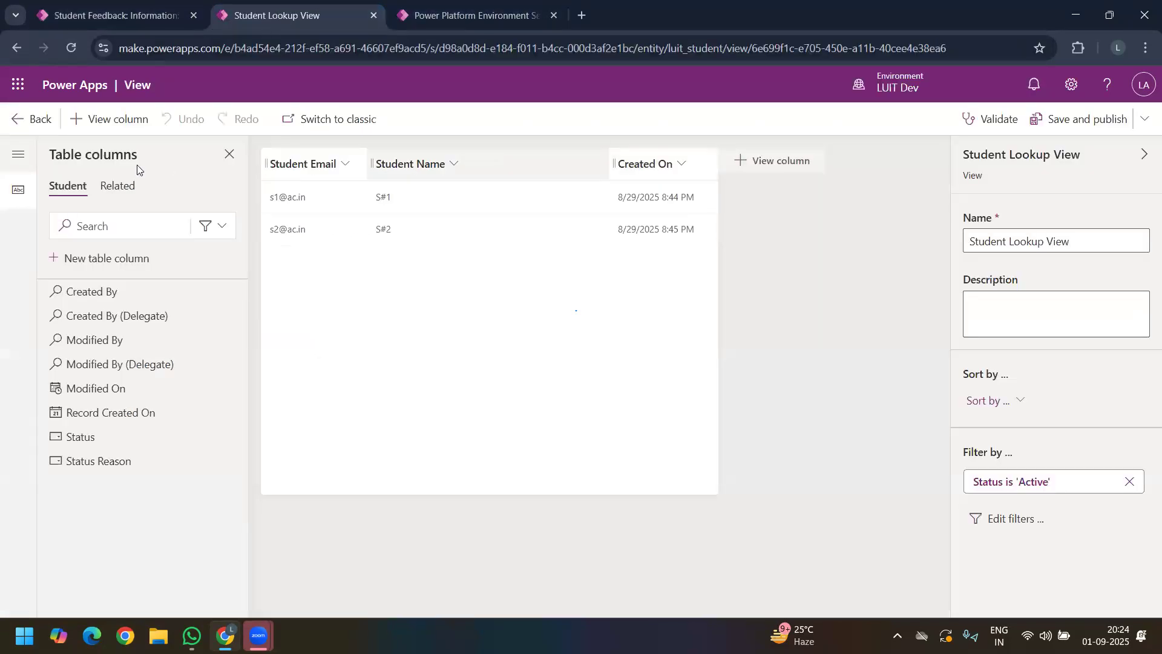
click(28, 119)
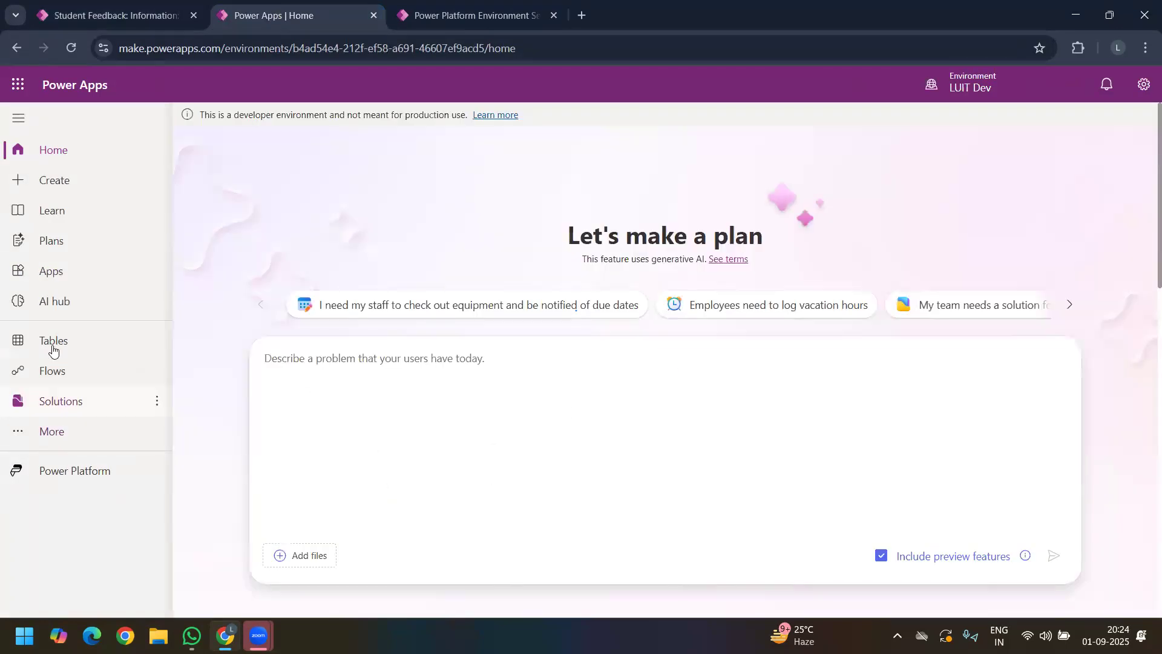
click(75, 411)
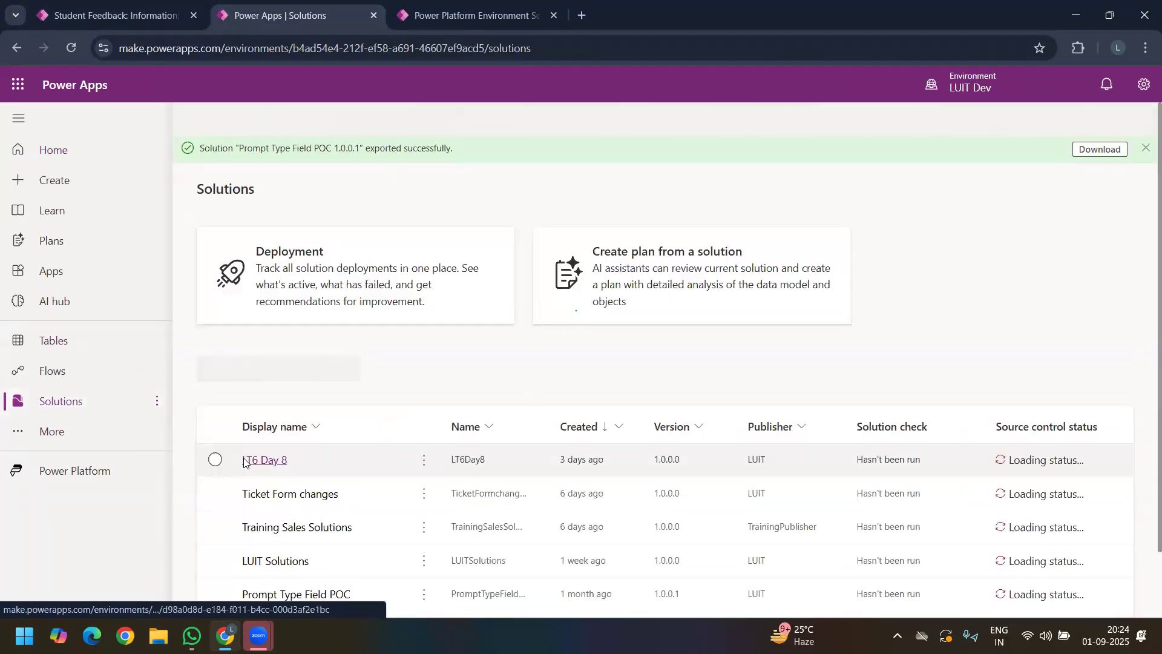
click(217, 460)
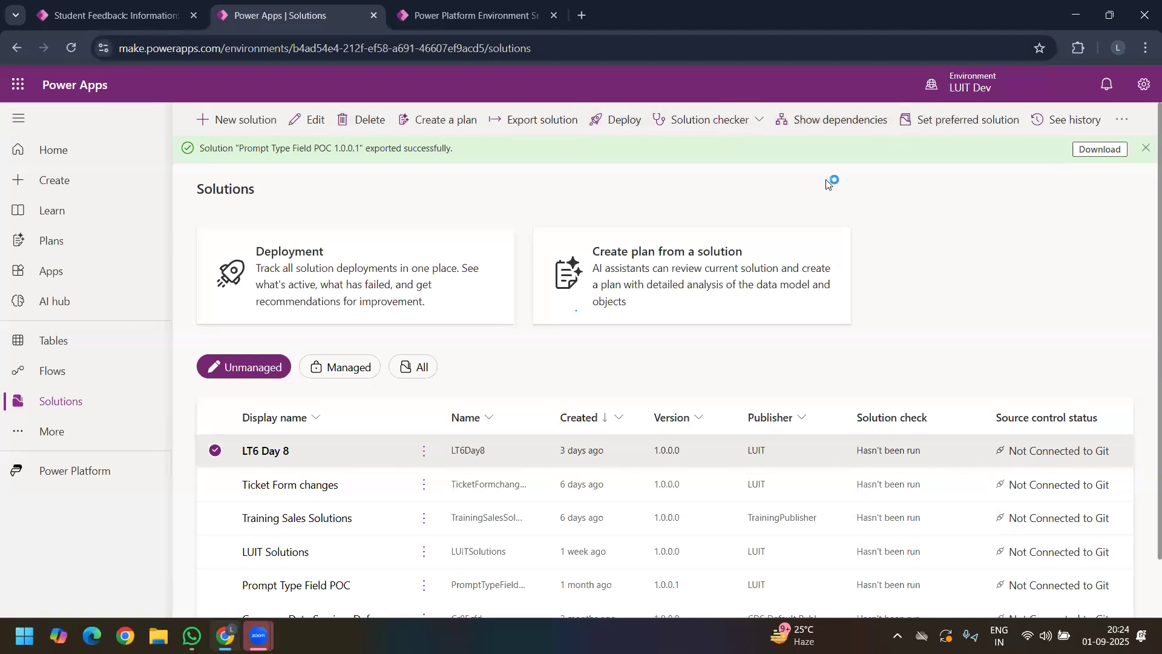
click(1121, 120)
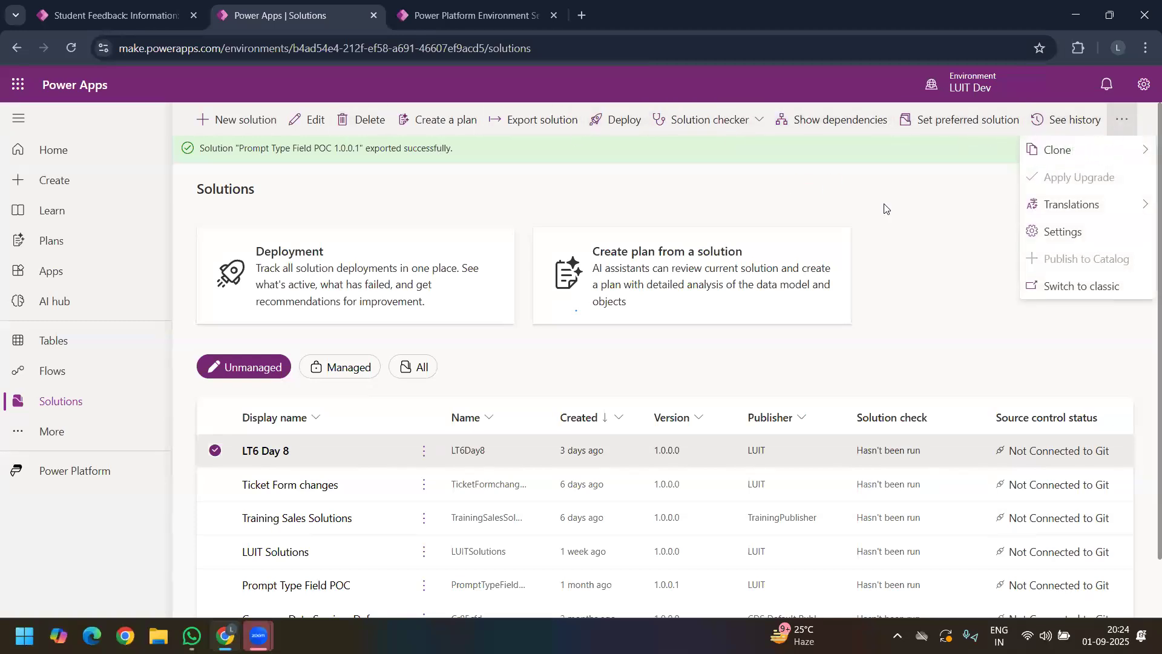
click(216, 450)
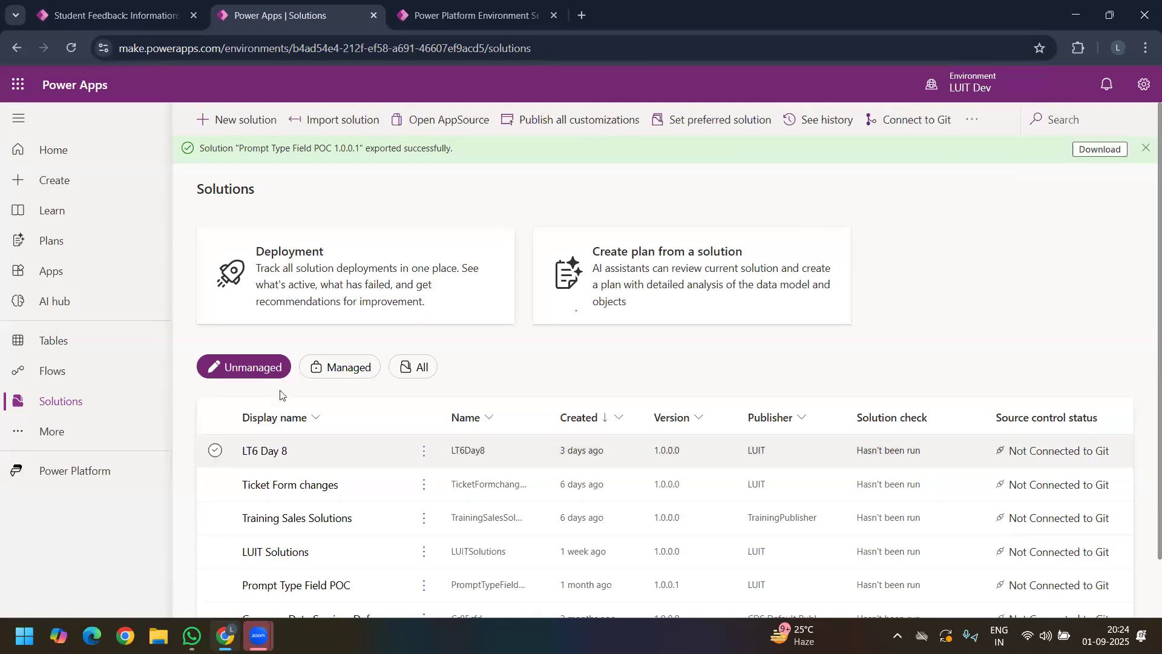
click(565, 119)
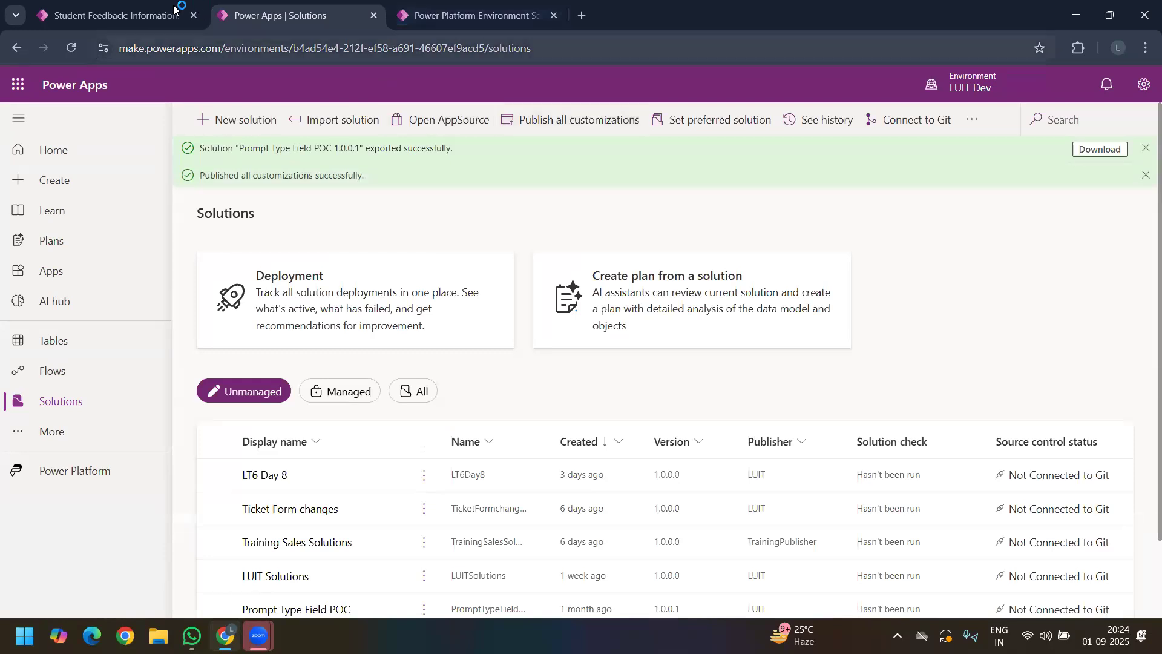
Step: Reload the SR UNIVERSITY feedback record and examine the Student lookup's column order in its quick results and advanced lookup
click(95, 23)
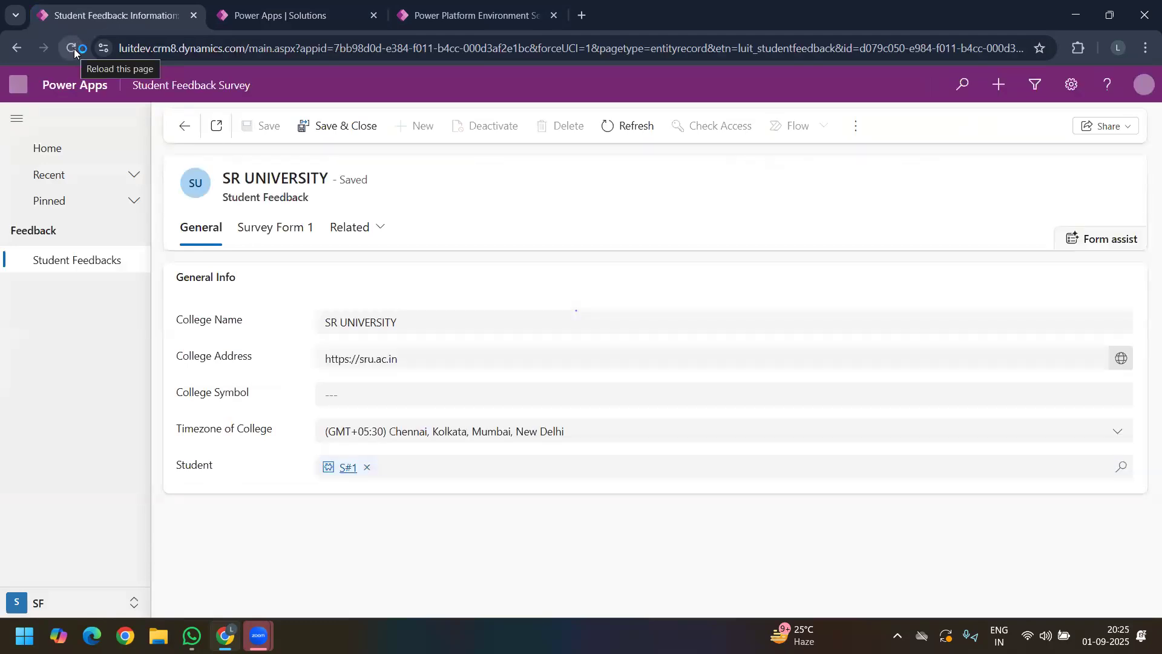
click(1126, 474)
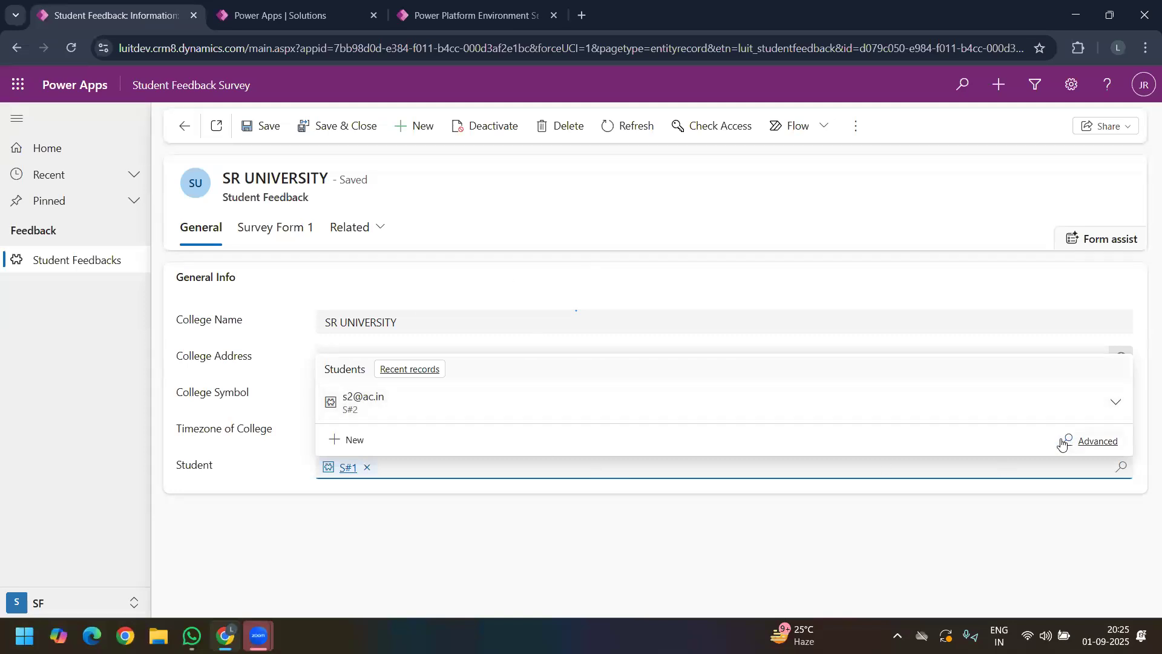
click(1093, 440)
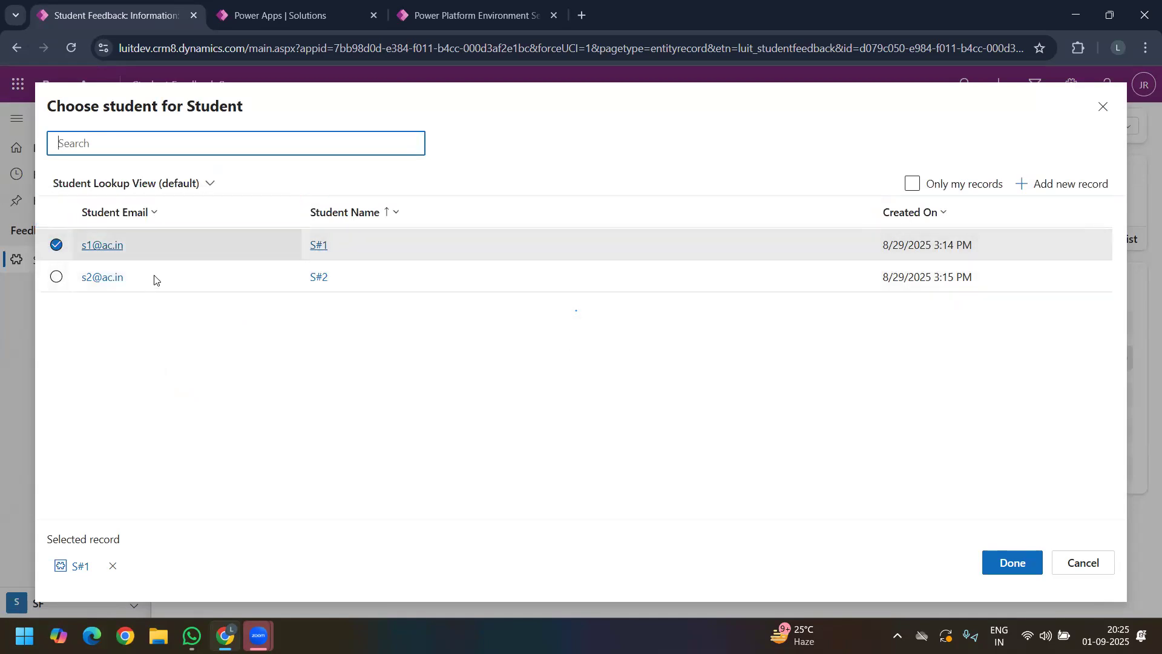
click(1102, 107)
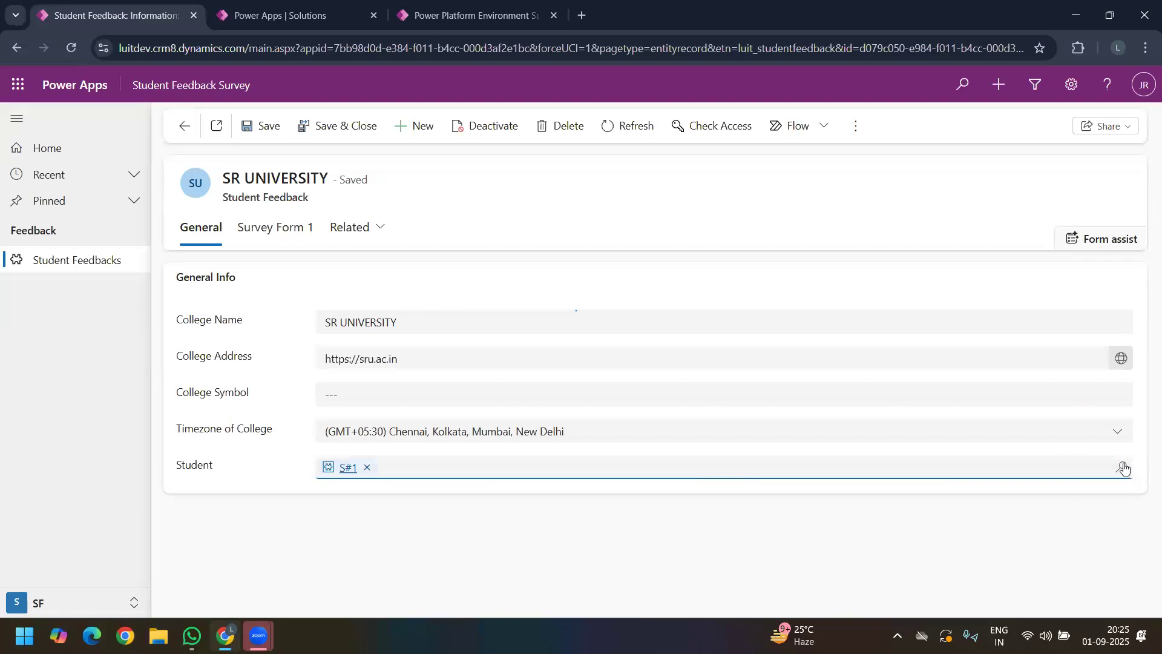
click(1123, 467)
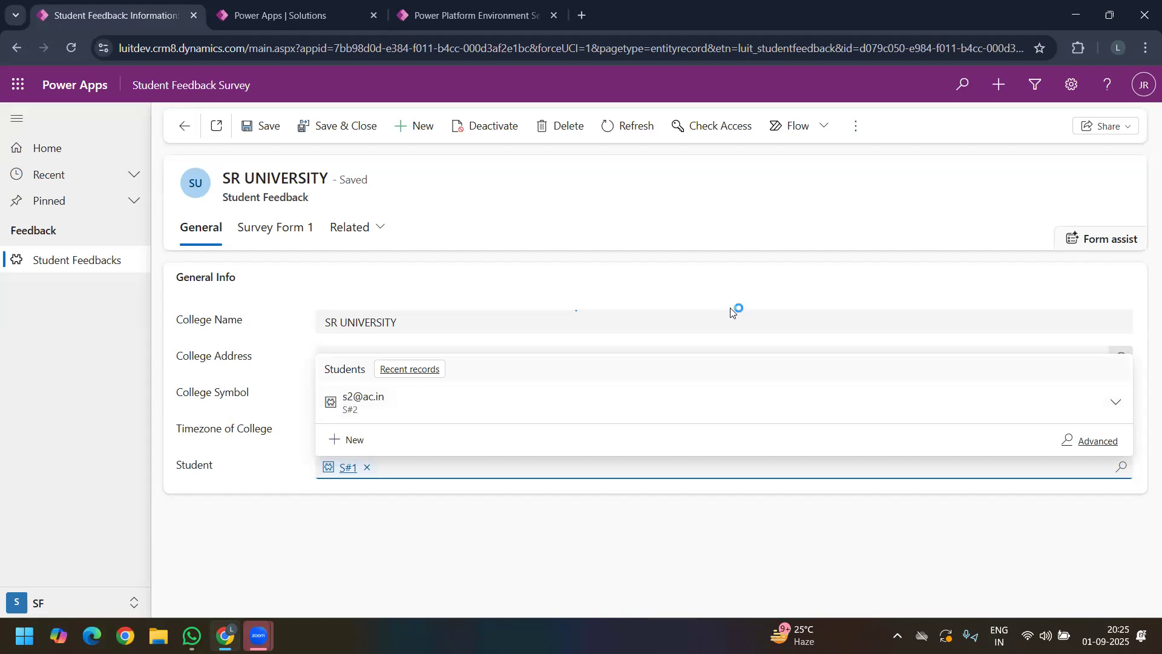
click(296, 184)
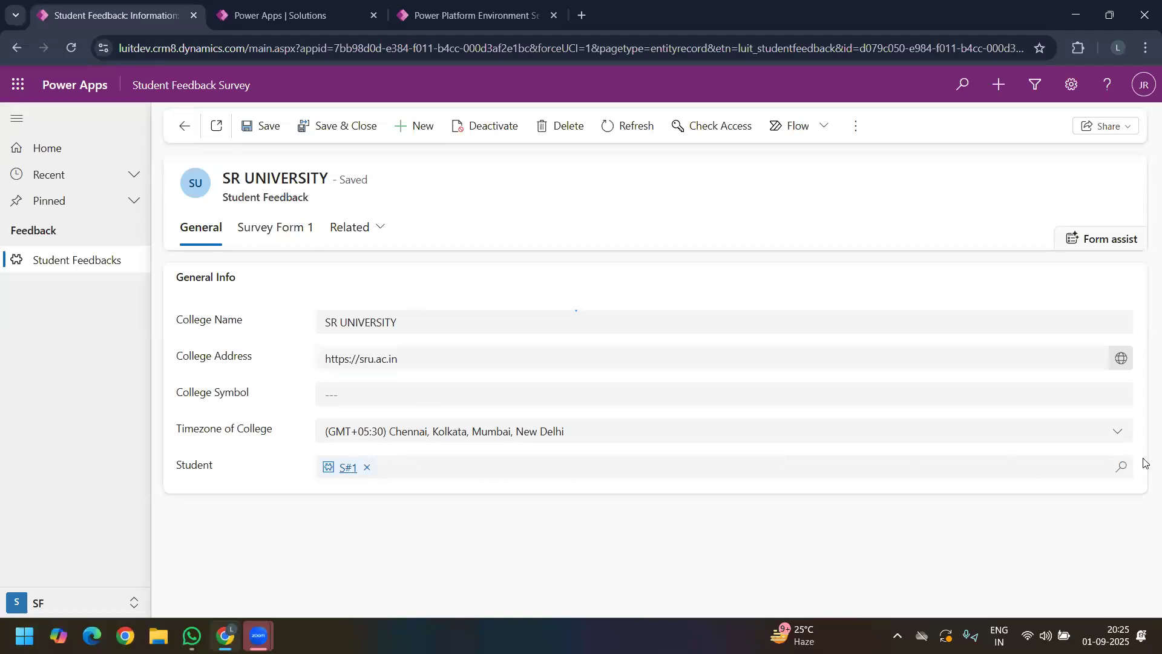
click(1123, 466)
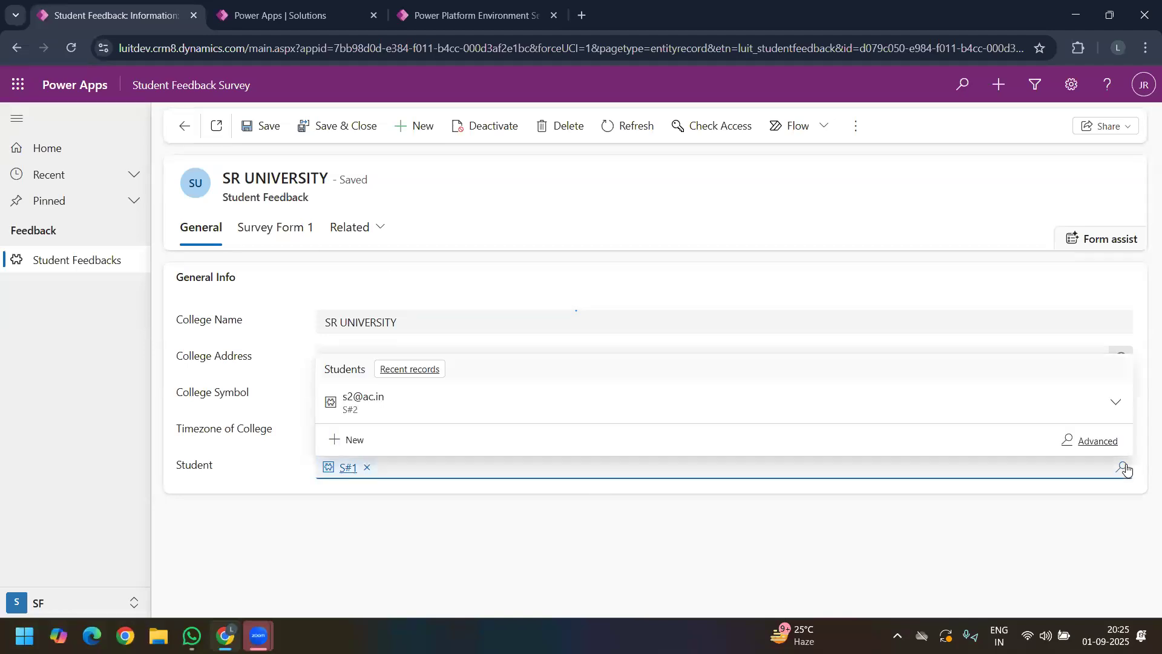
click(399, 544)
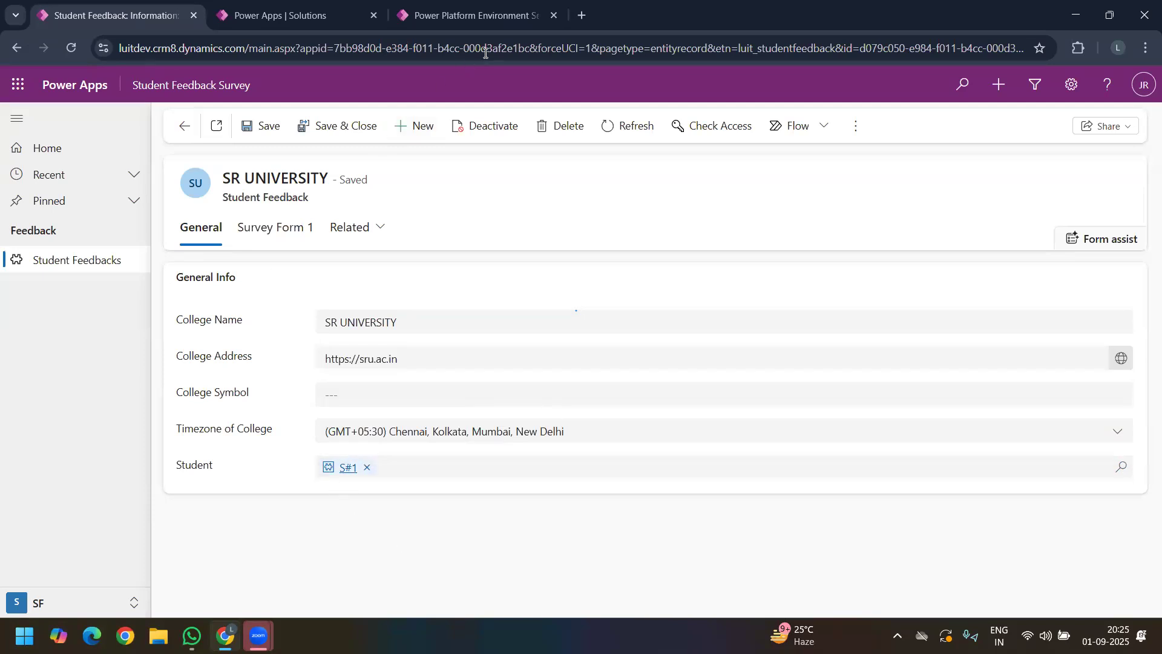
Step: Open the Student table's list of views in the LT6 Day 8 solution
click(327, 17)
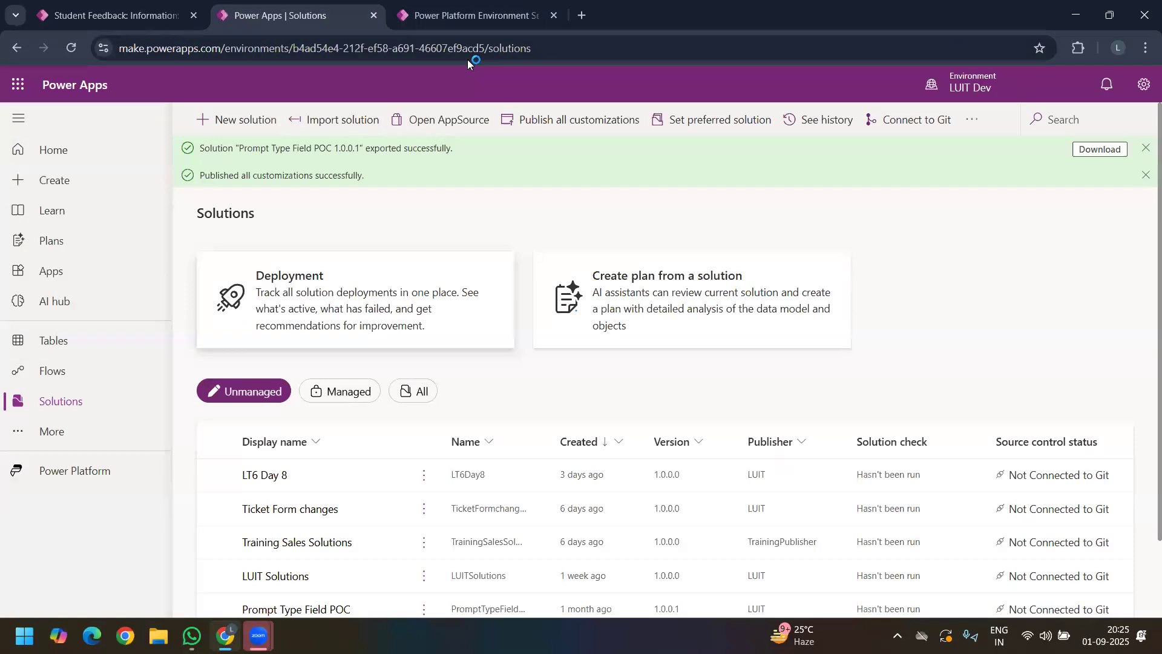
click(445, 19)
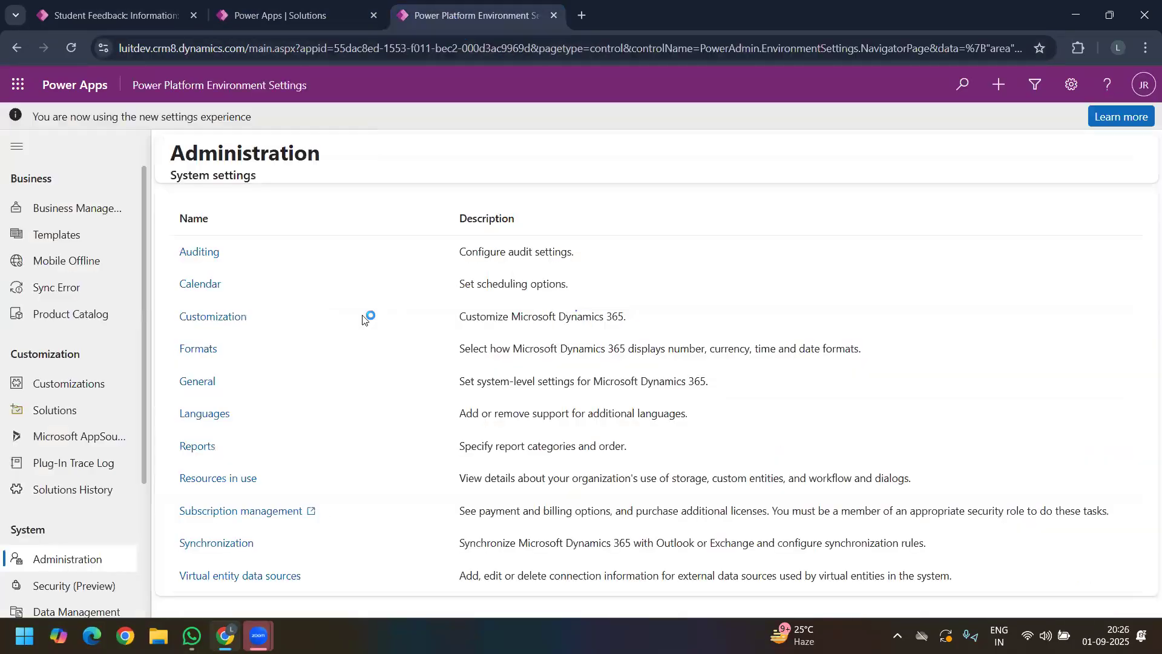
click(252, 17)
click(272, 479)
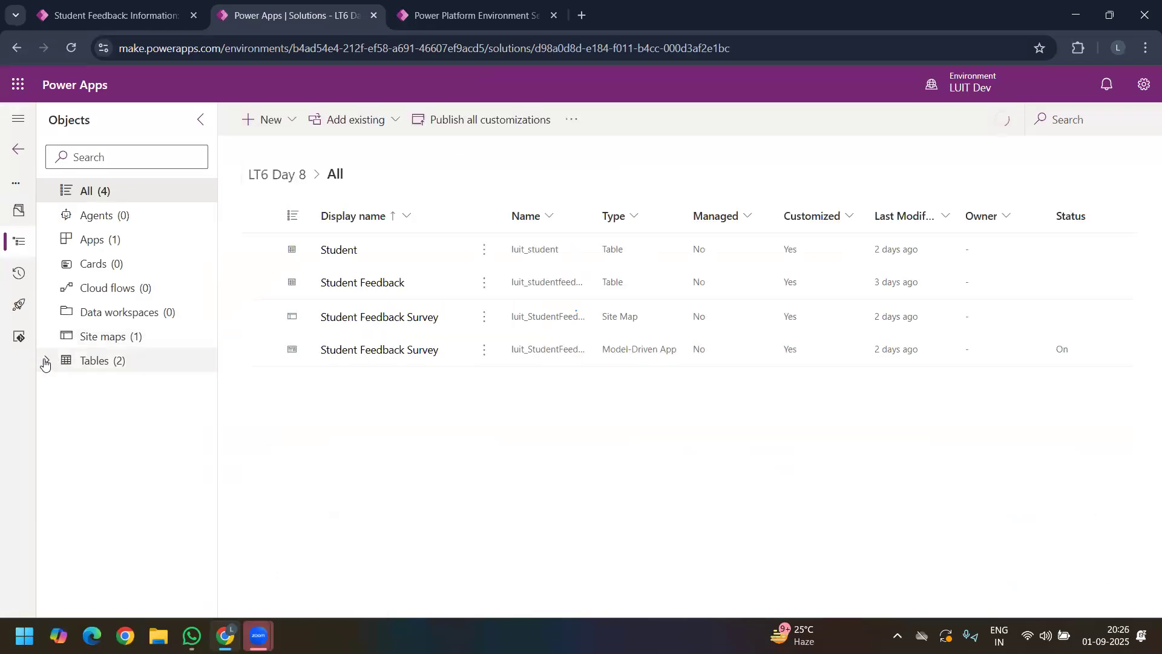
click(46, 361)
click(64, 390)
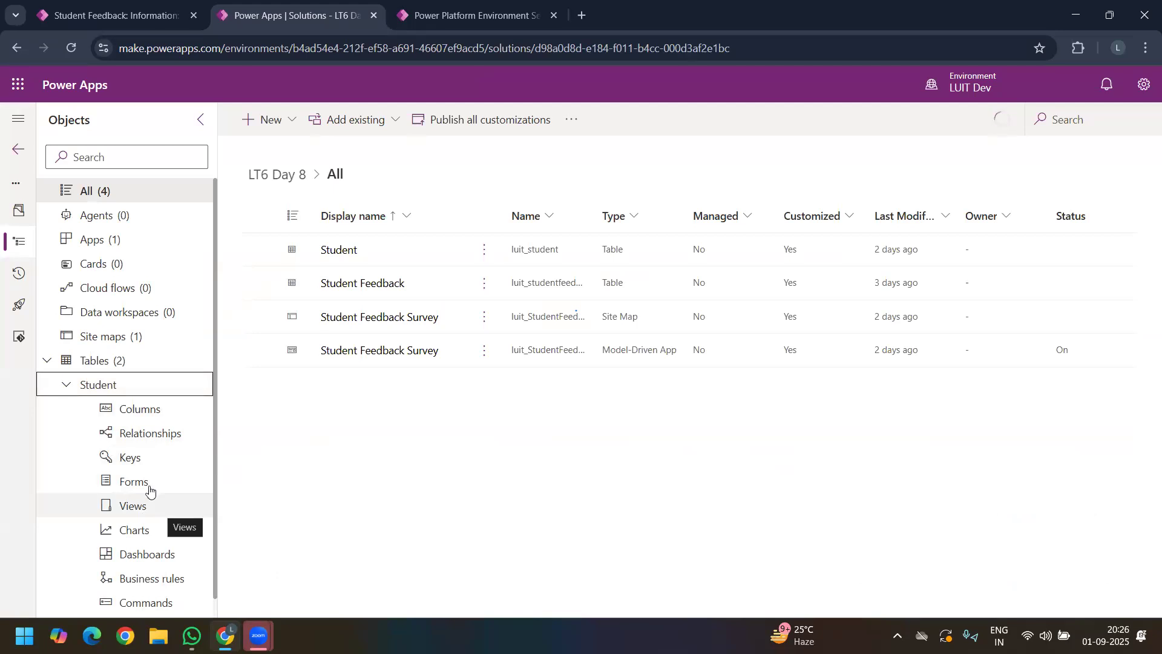
click(146, 507)
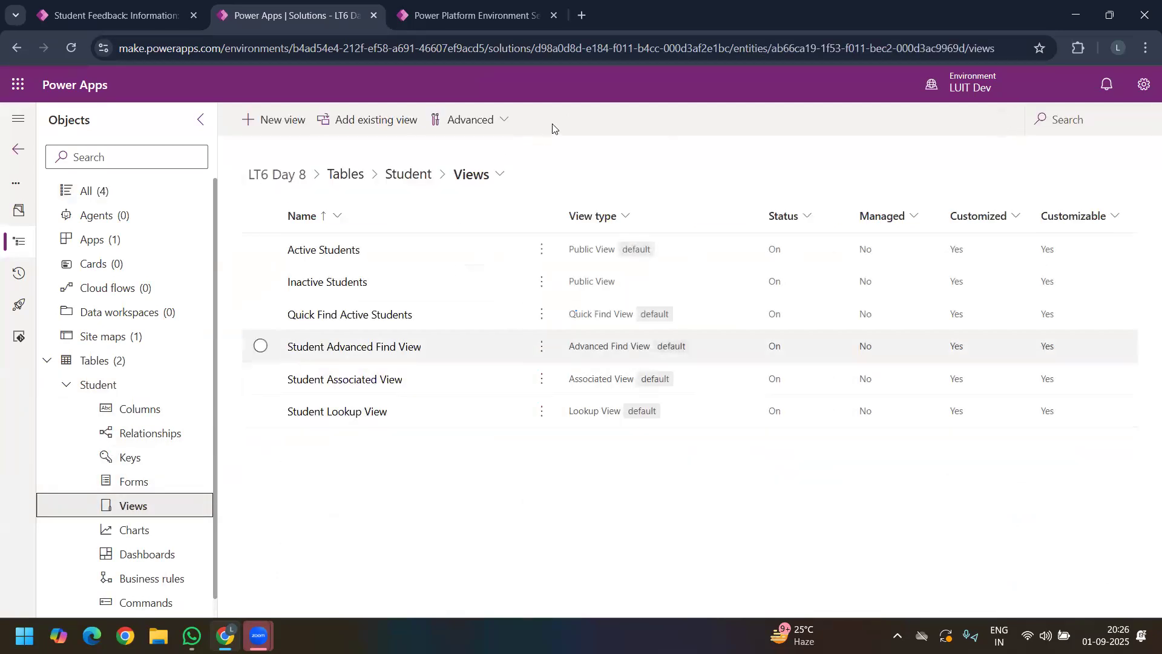
Step: Check the feedback record's related items and open student S#1 from the Students list in the Master Data area
click(113, 14)
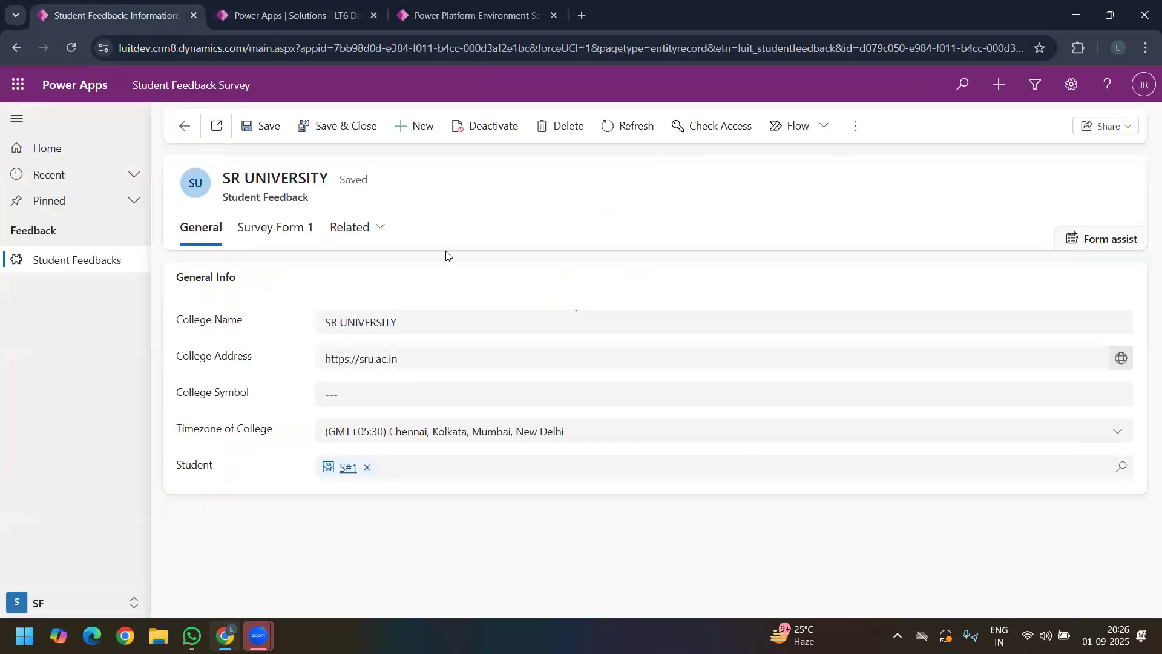
click(356, 230)
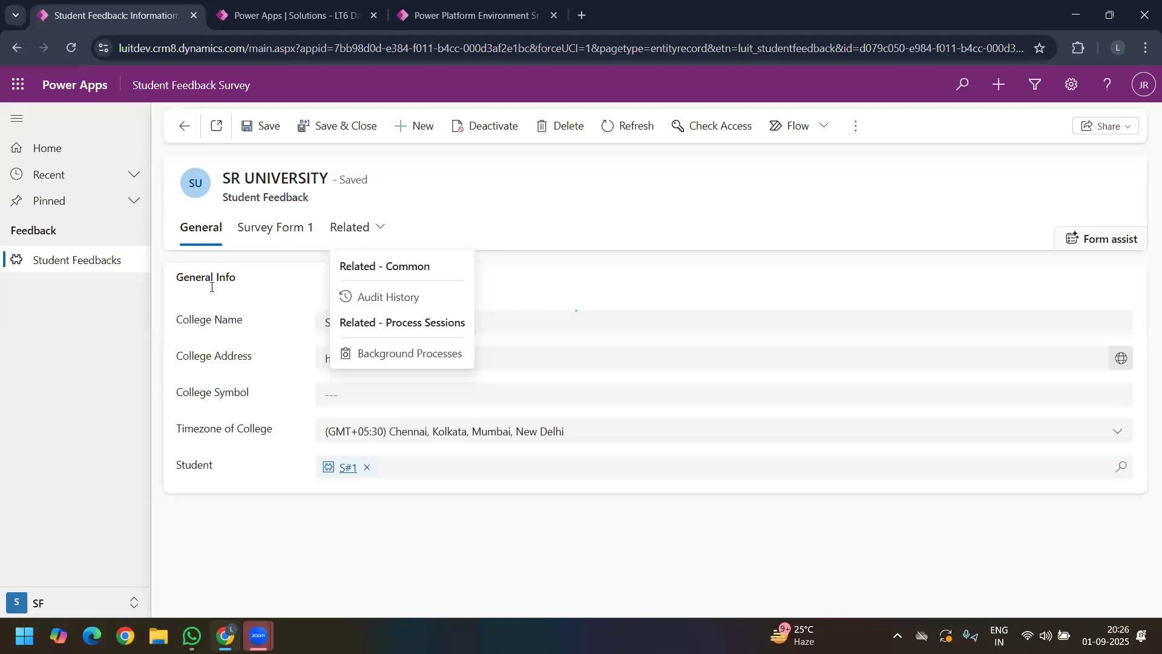
click(59, 602)
click(84, 550)
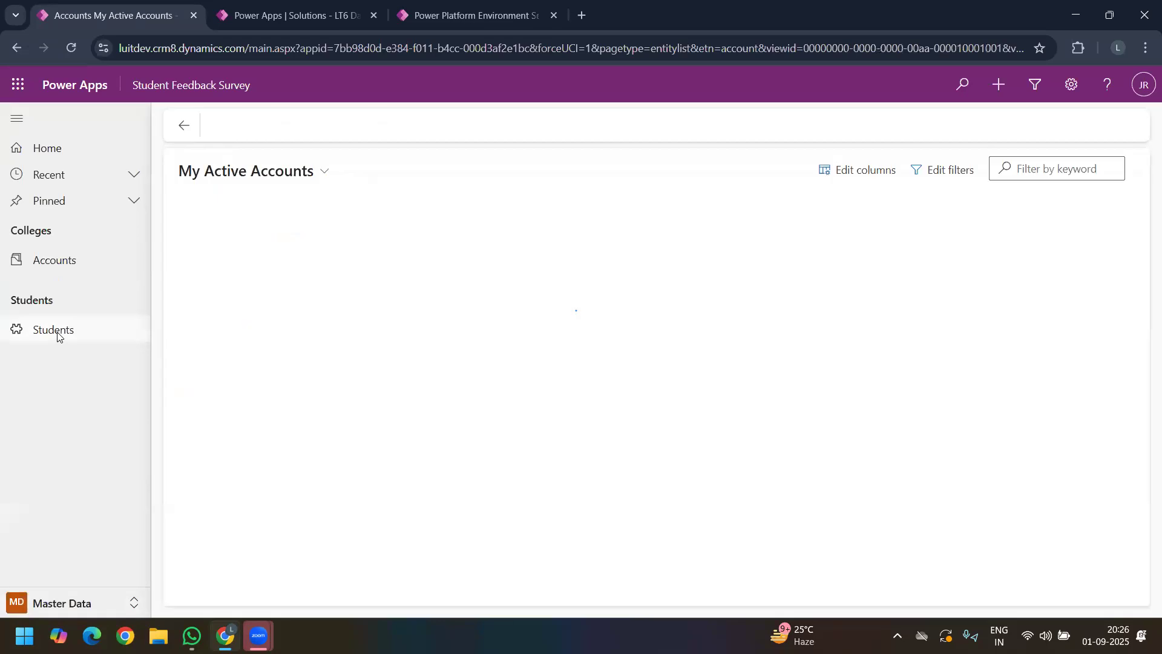
click(58, 335)
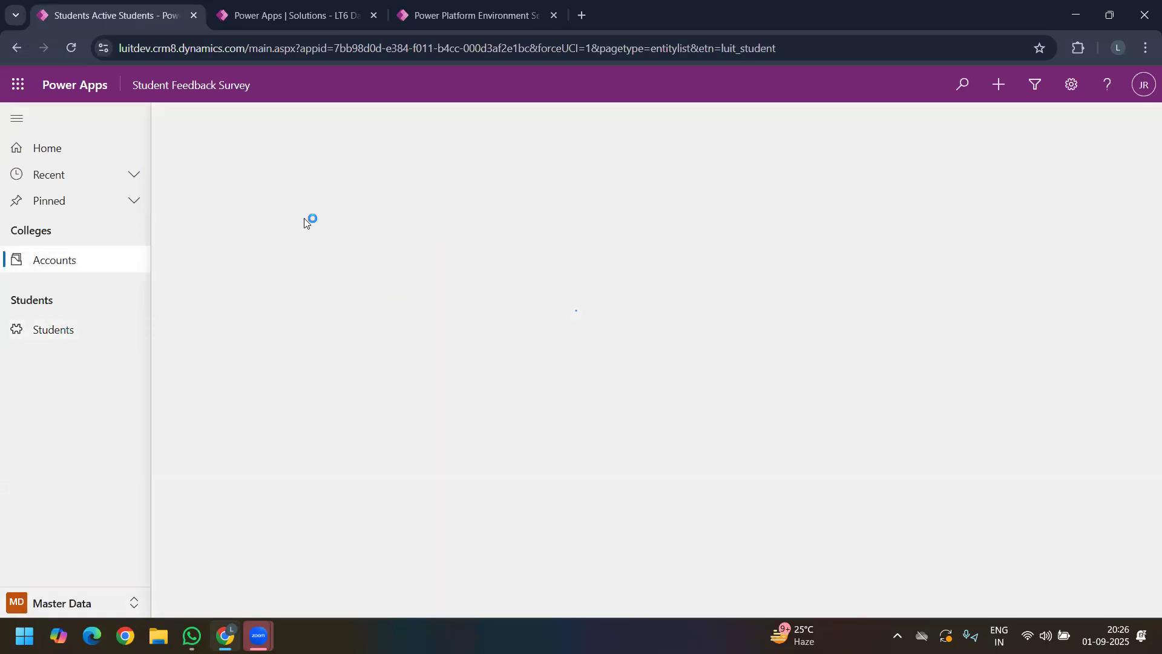
click(232, 242)
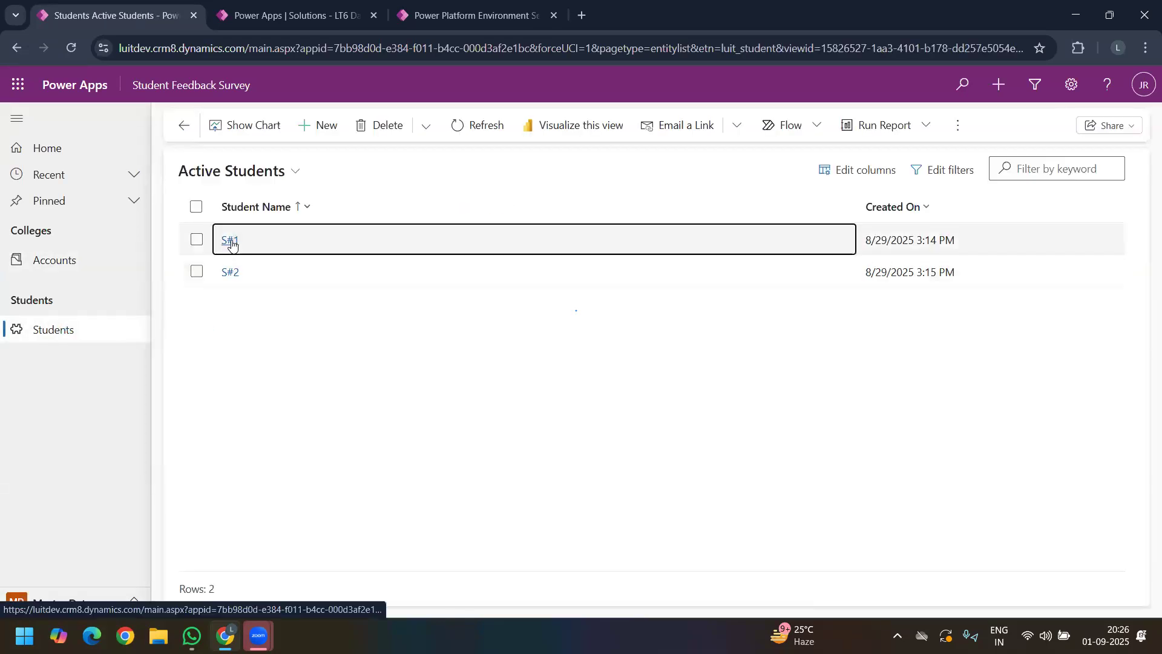
Step: Show student S#1's related Student Feedbacks and examine the columns of the Student Feedback Associated View
click(281, 229)
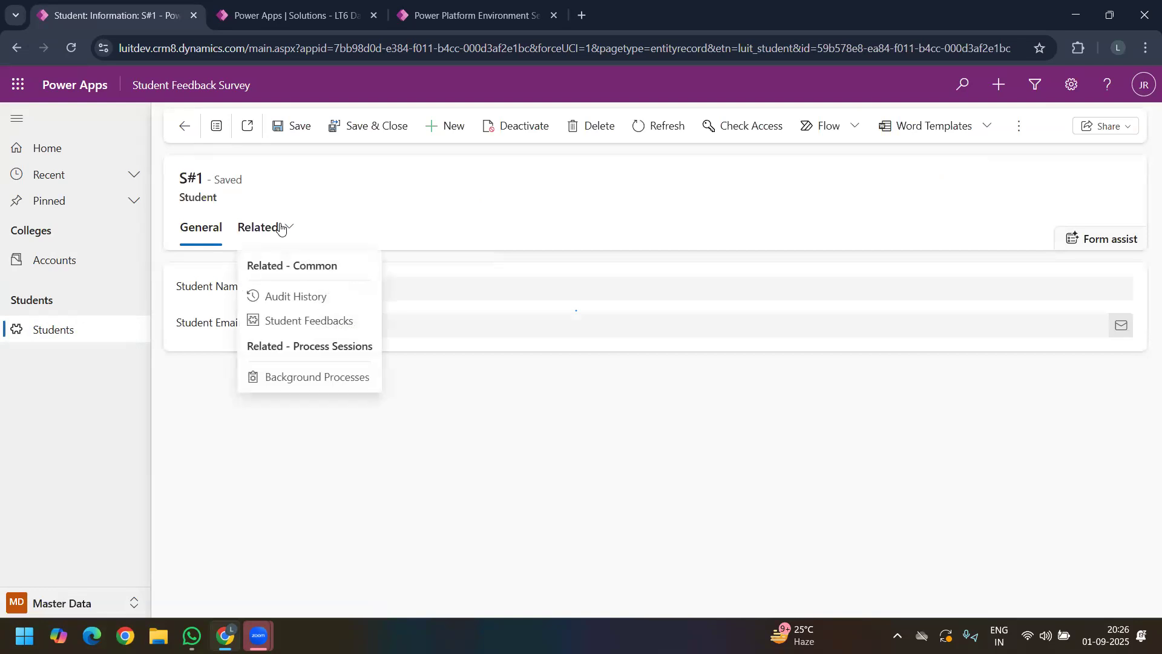
click(293, 324)
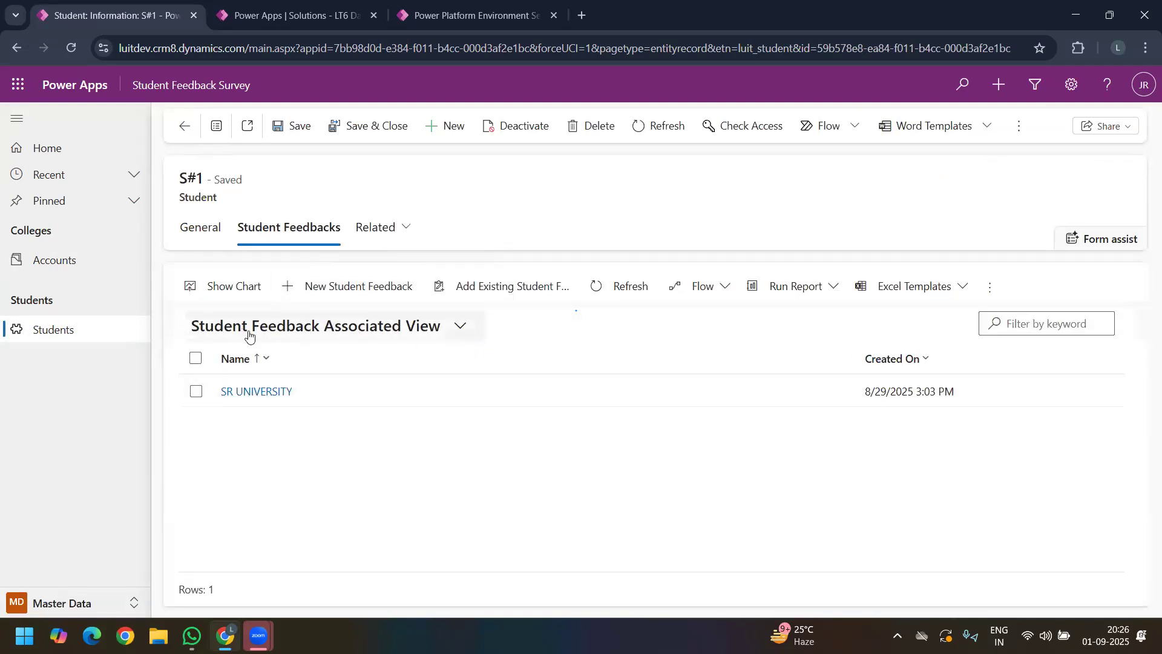
click(473, 364)
Step: Open the Student Feedback table's list of views in the LT6 Day 8 solution
click(289, 13)
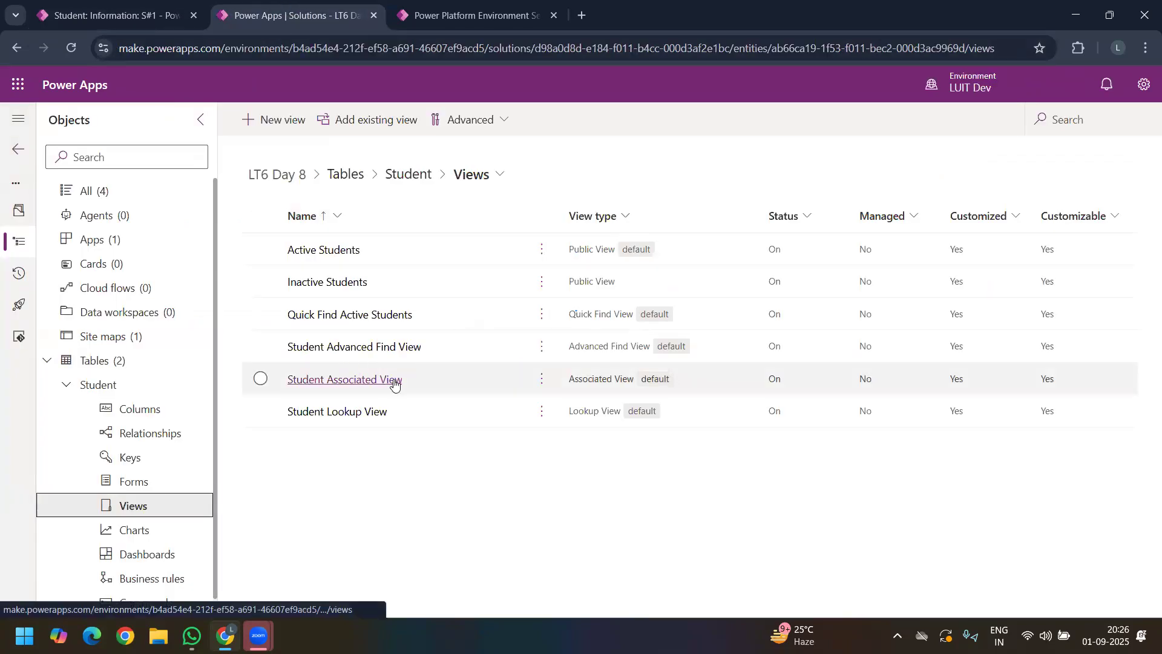
click(67, 385)
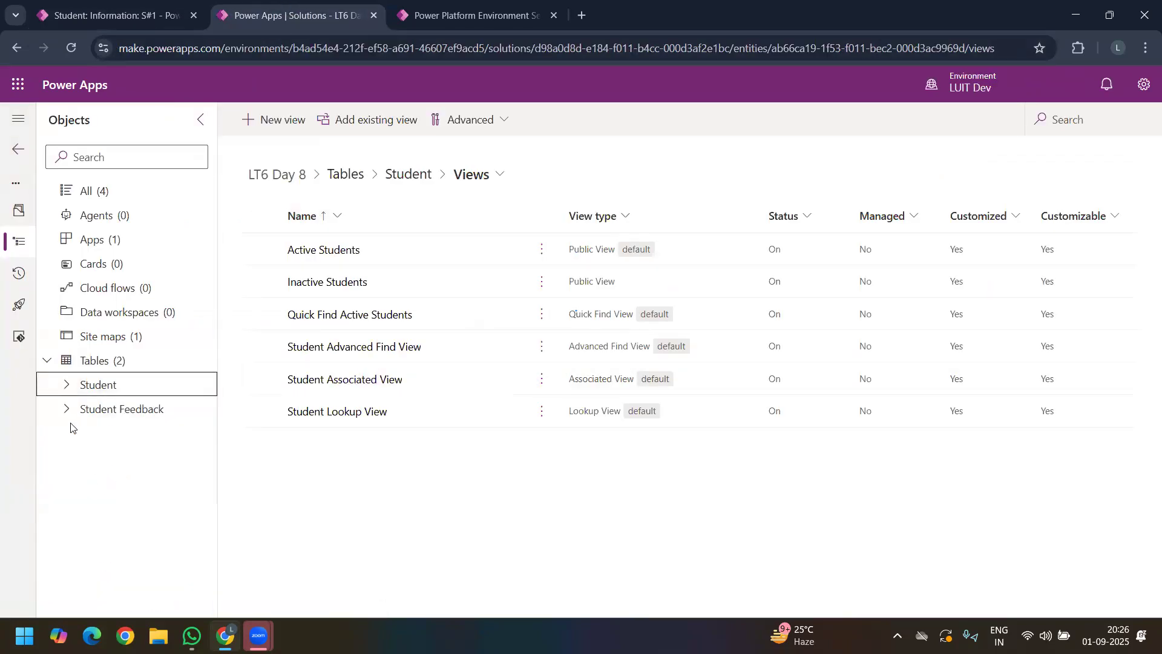
click(67, 412)
click(129, 508)
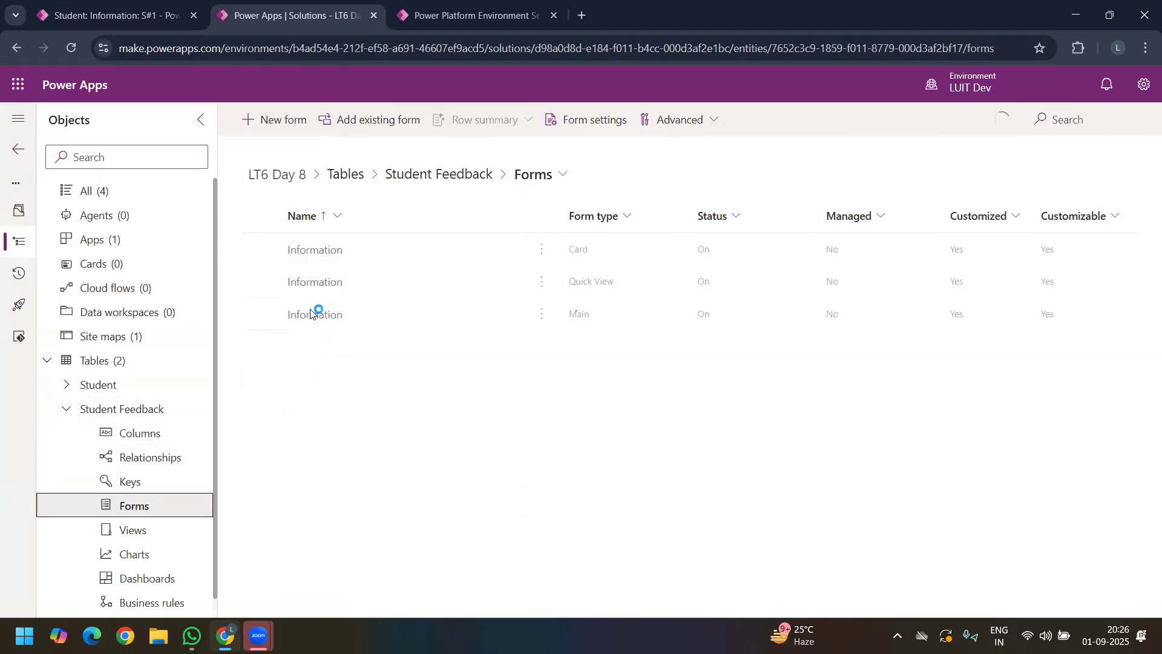
click(134, 541)
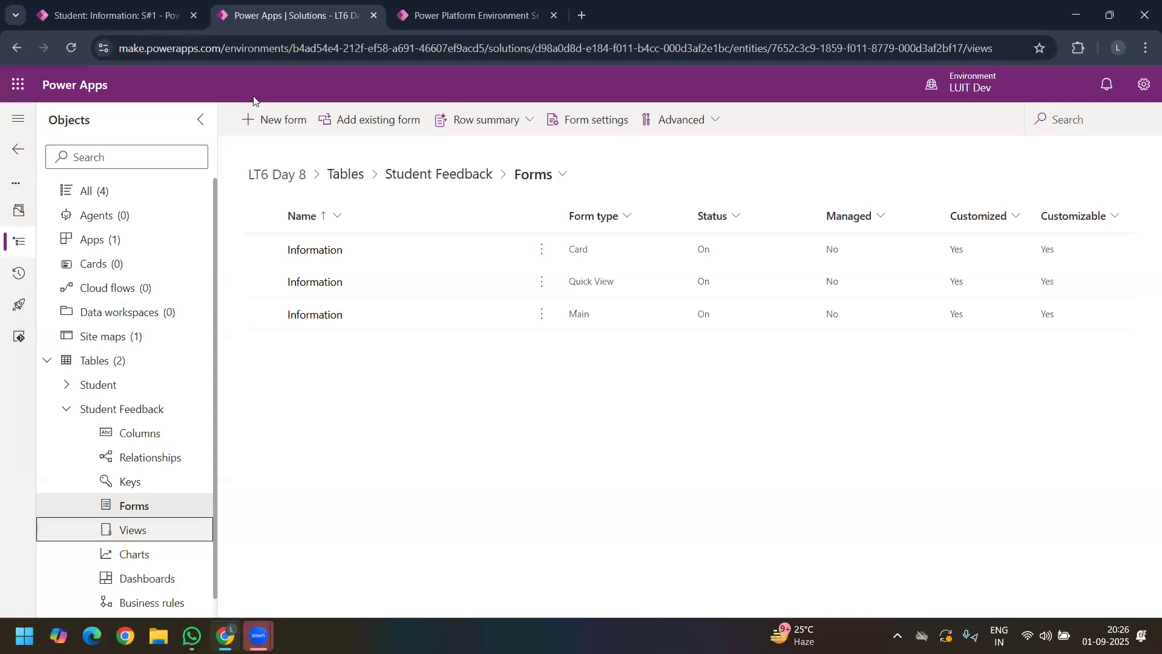
click(98, 25)
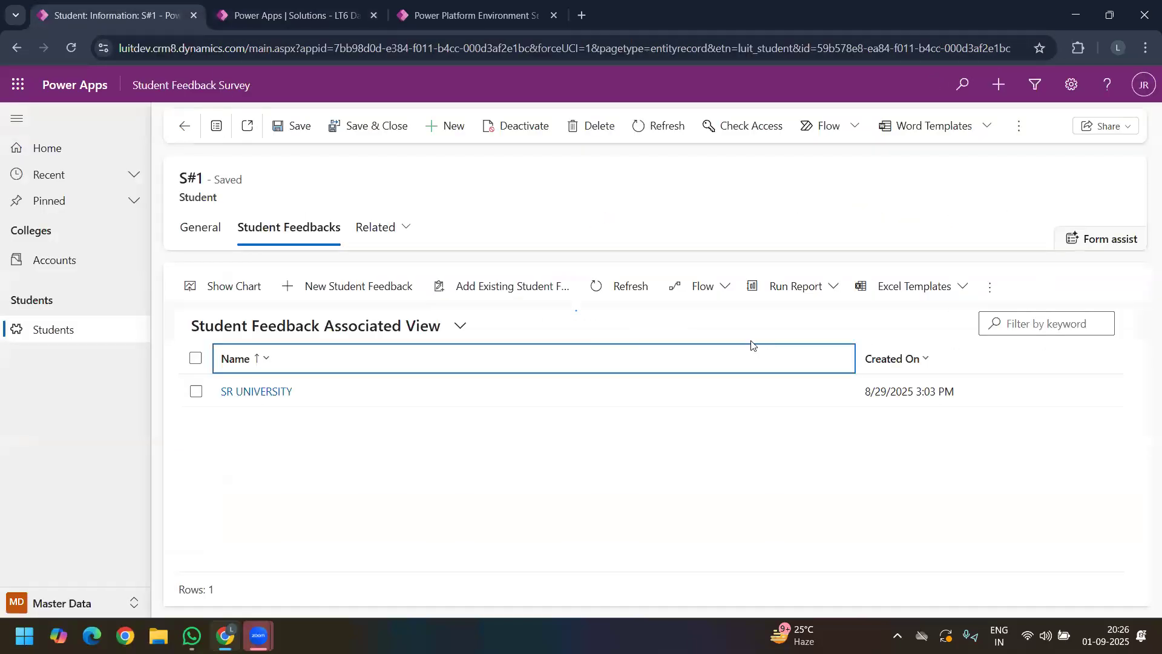
click(439, 19)
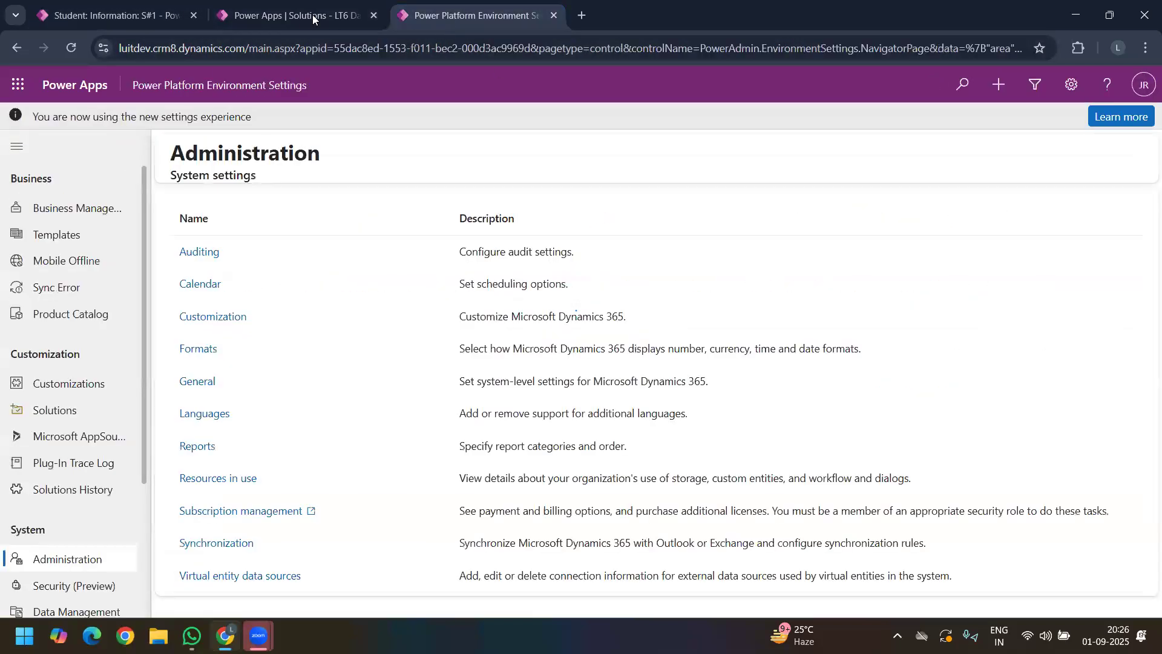
click(301, 14)
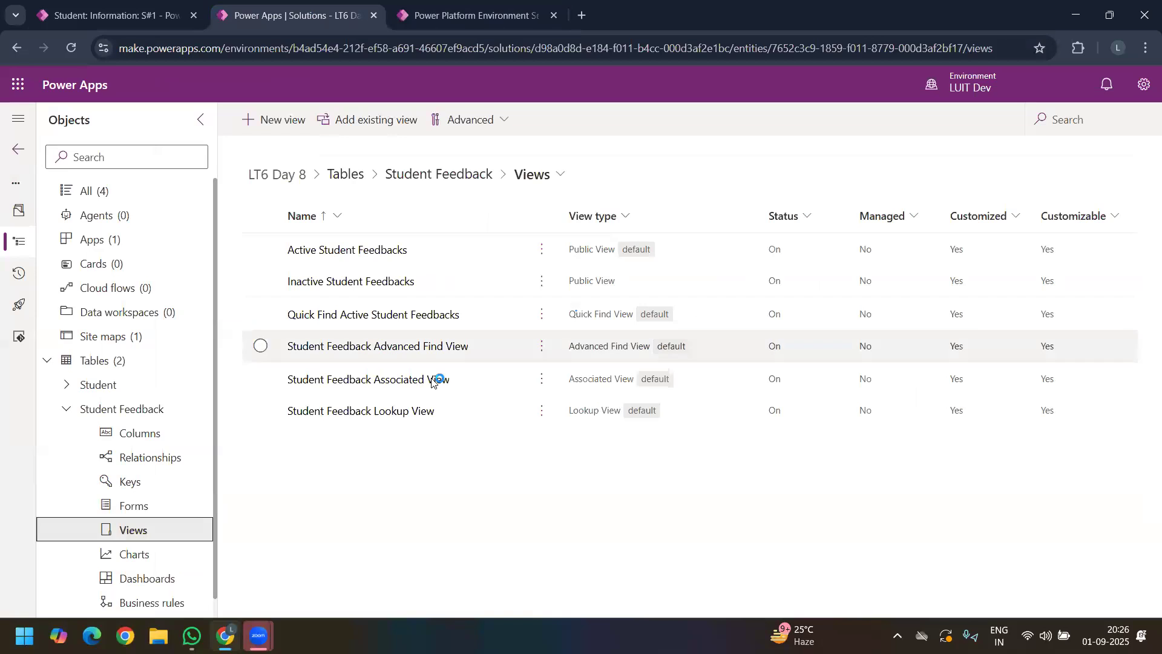
Step: Move Created On ahead of Name in the Student Feedback Associated View, and save and publish the view
click(340, 384)
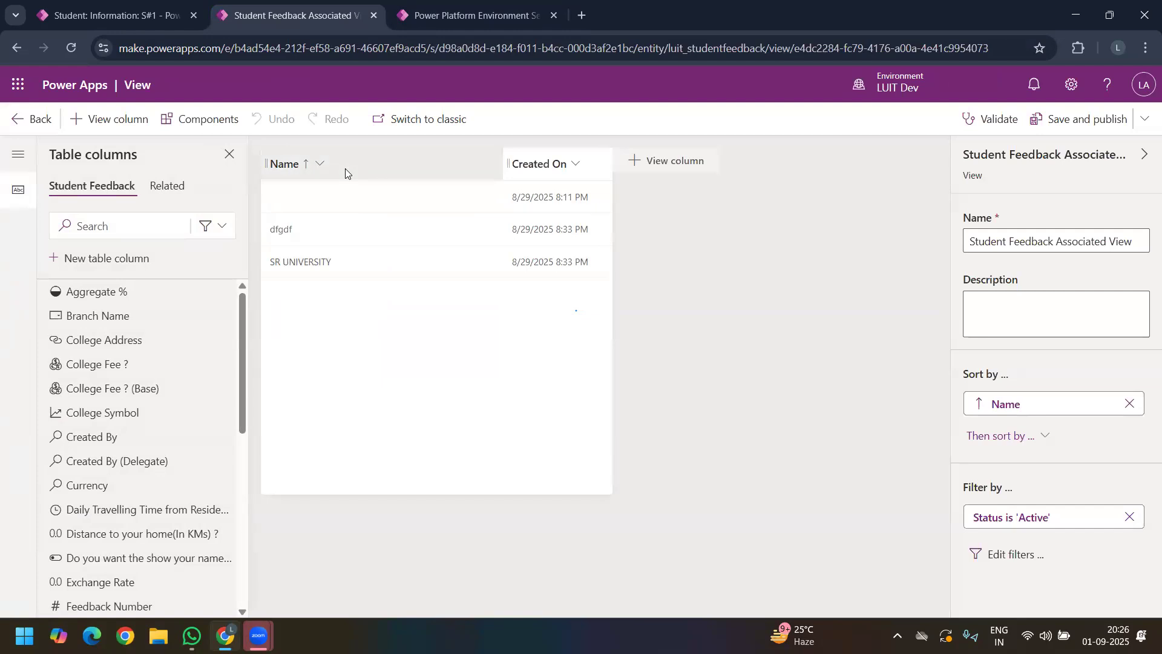
click(345, 169)
click(308, 377)
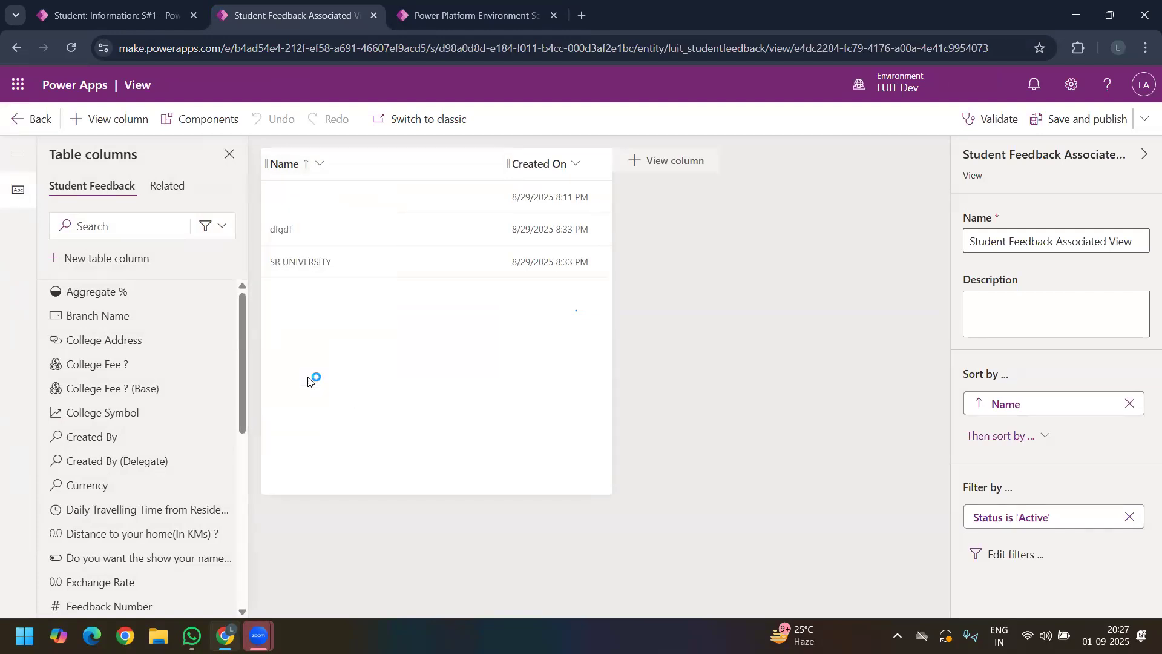
click(1069, 119)
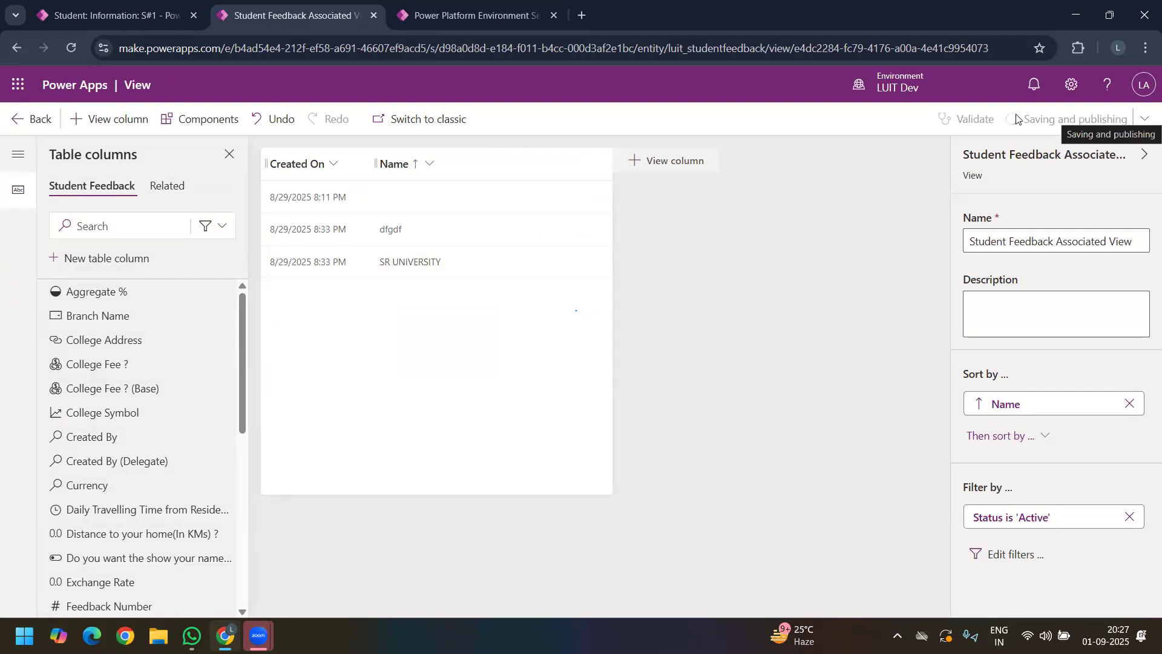
Step: Reload the S#1 record with an emptied cache and check the column order of its related Student Feedbacks
click(107, 17)
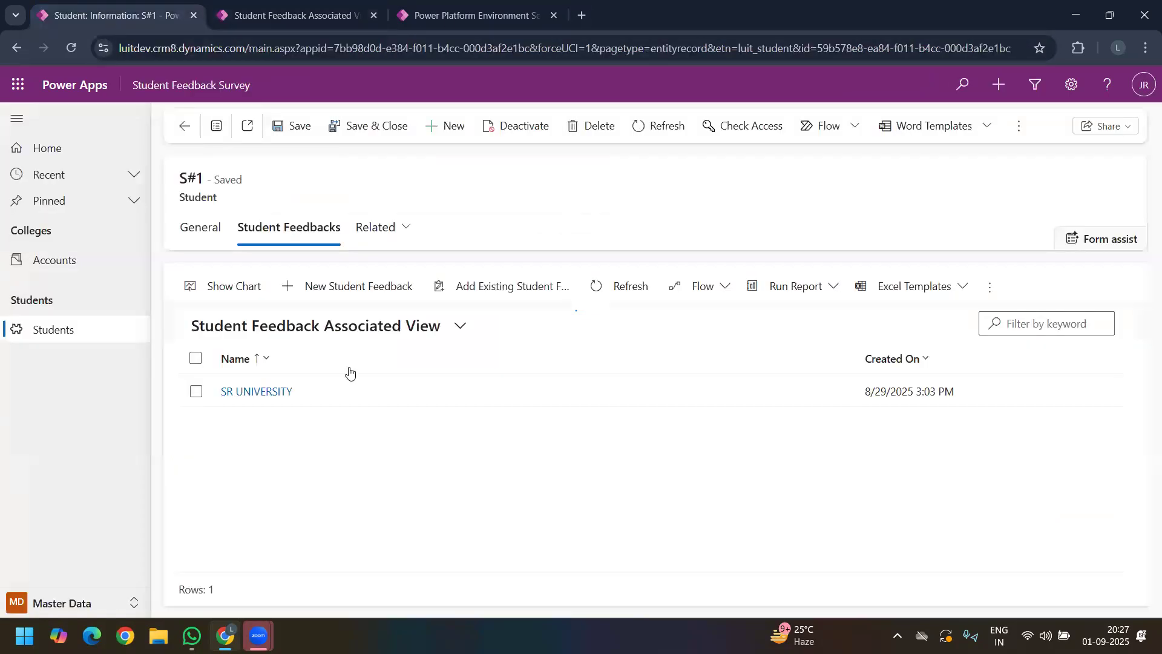
click(408, 373)
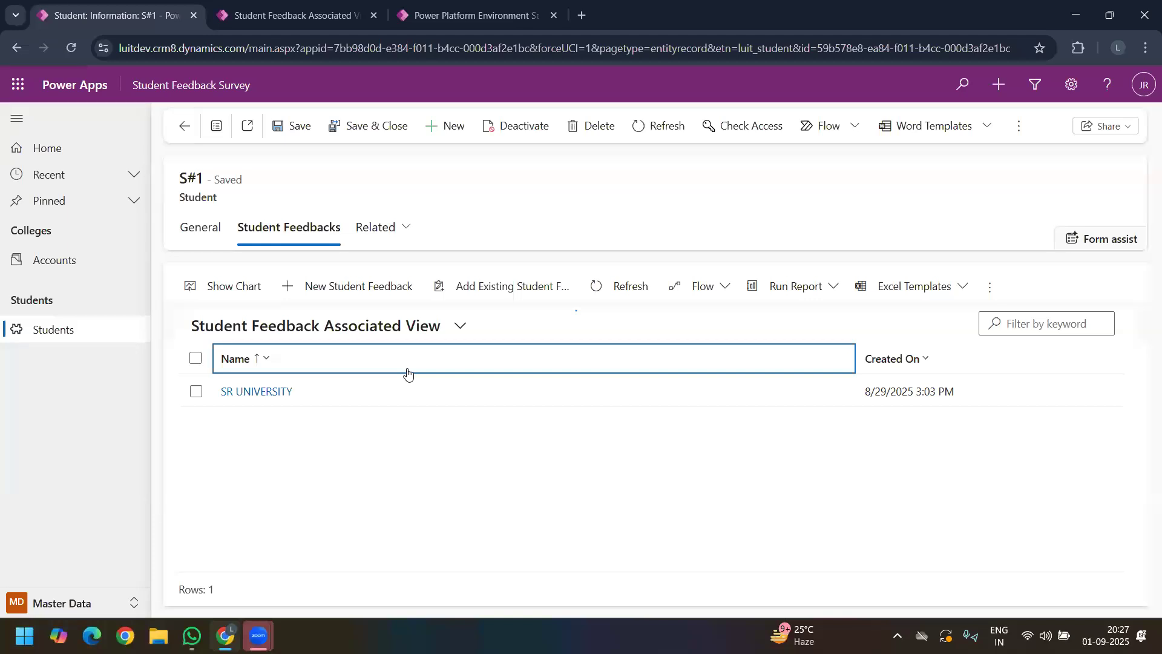
click(295, 16)
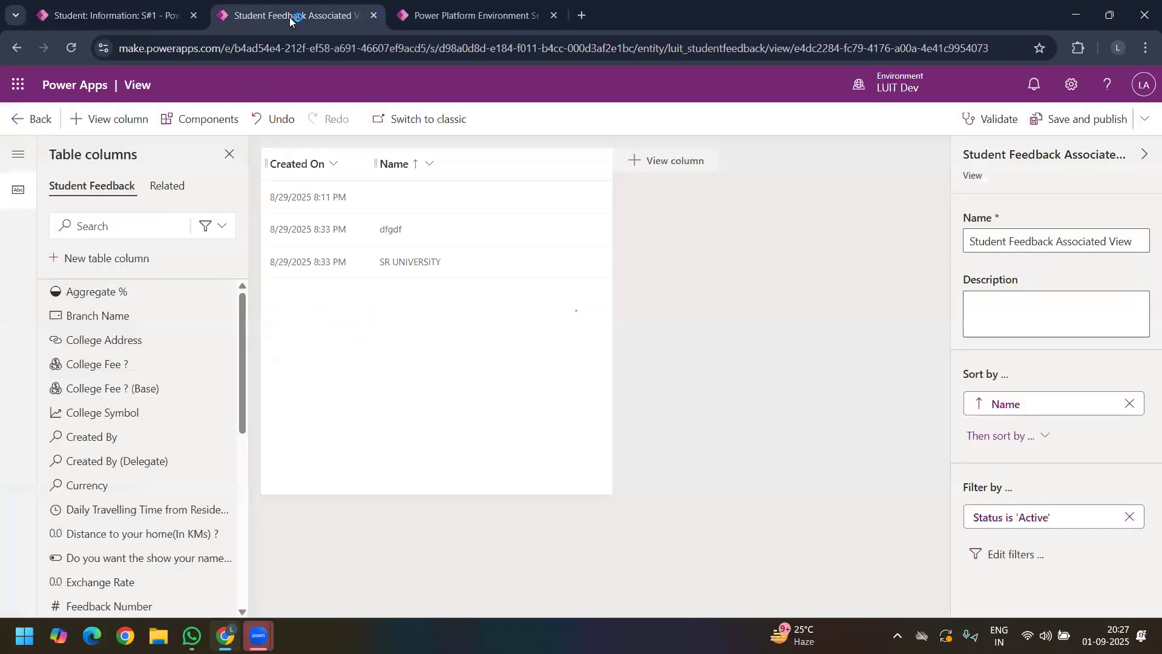
click(131, 13)
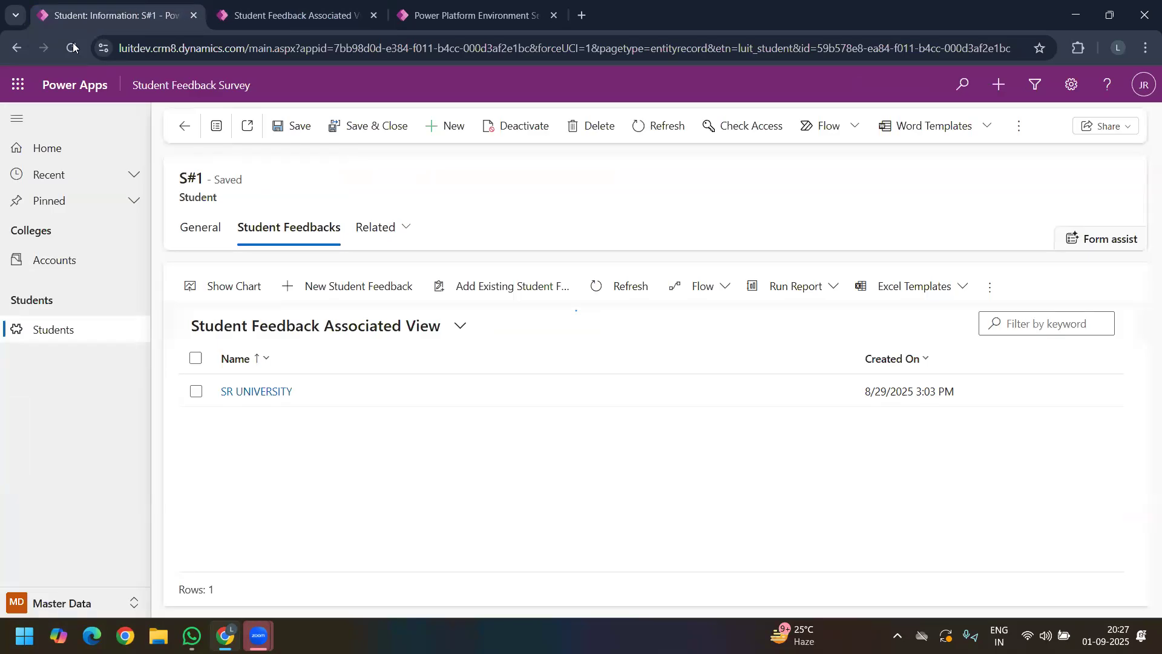
key(F12)
right_click(73, 48)
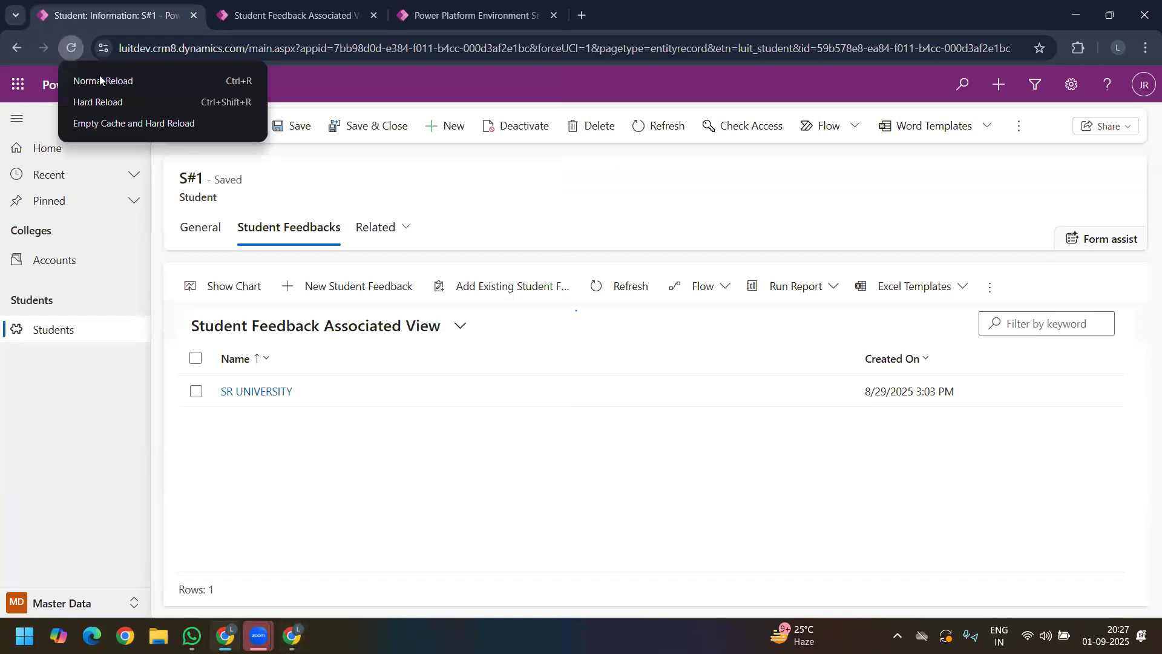
click(107, 123)
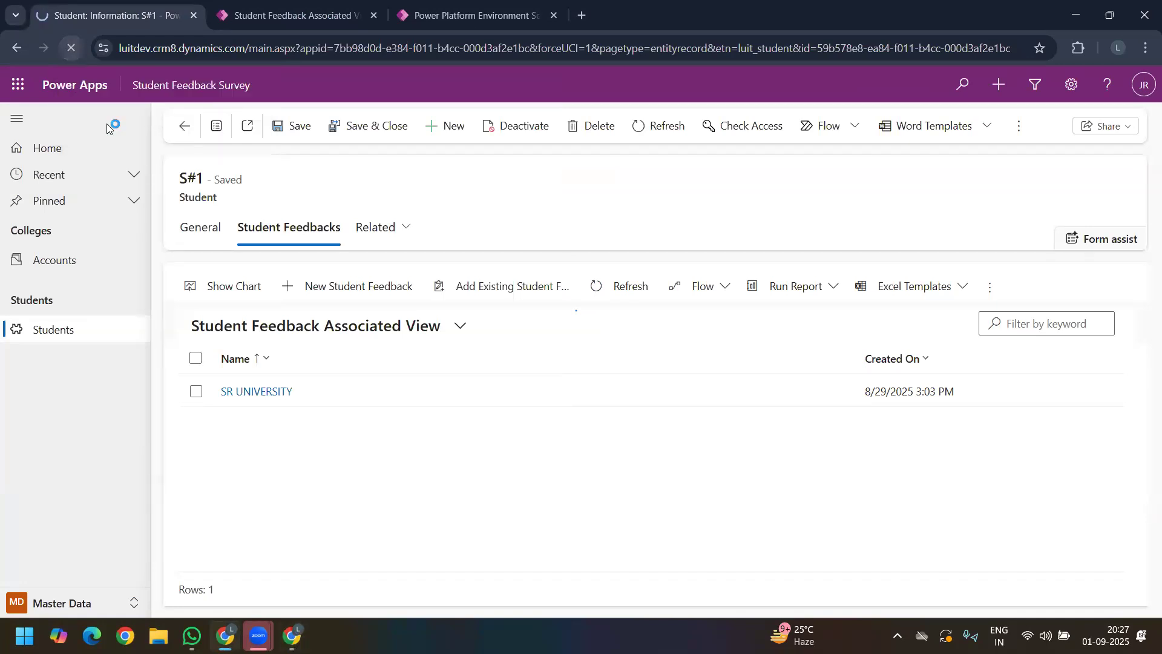
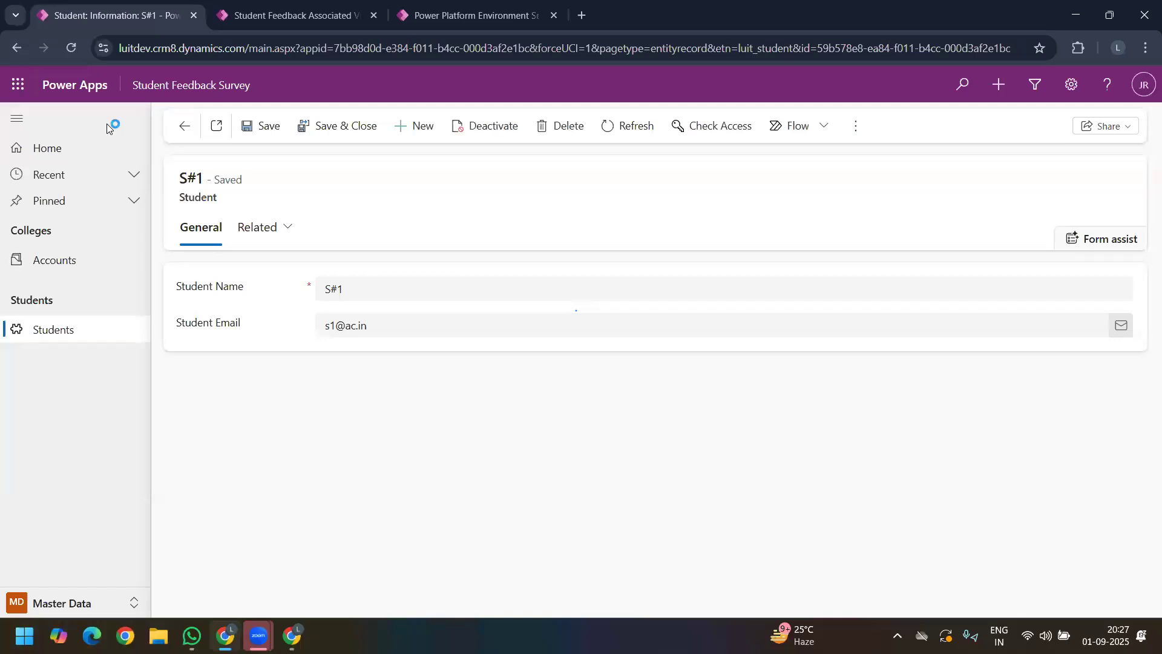
click(276, 227)
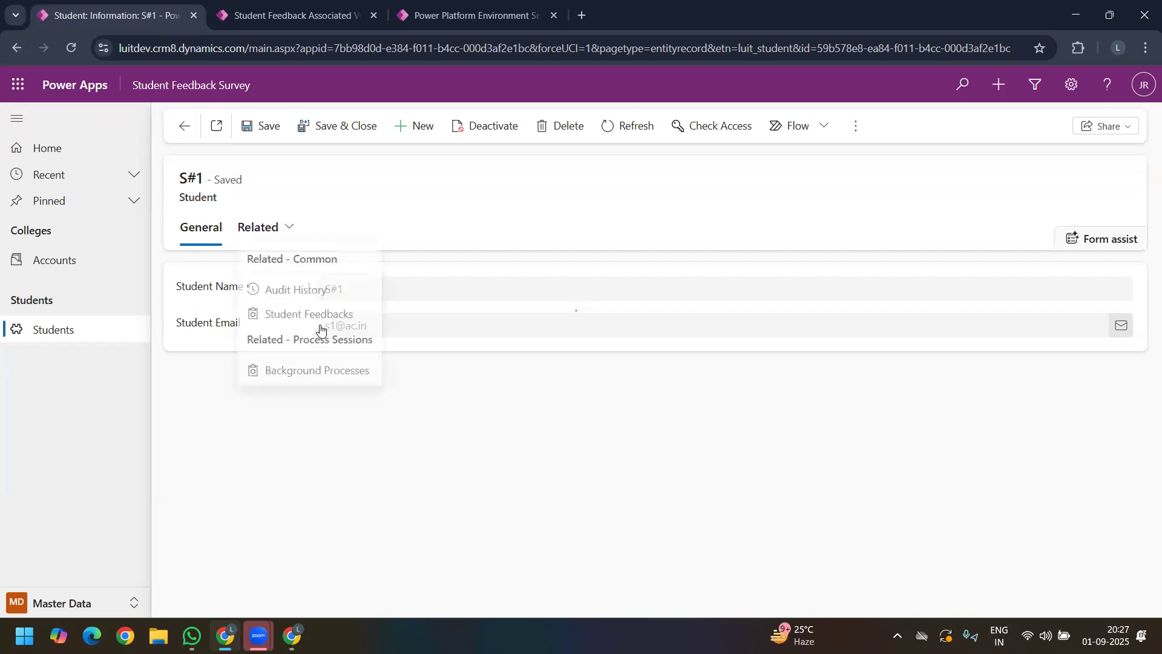
click(312, 327)
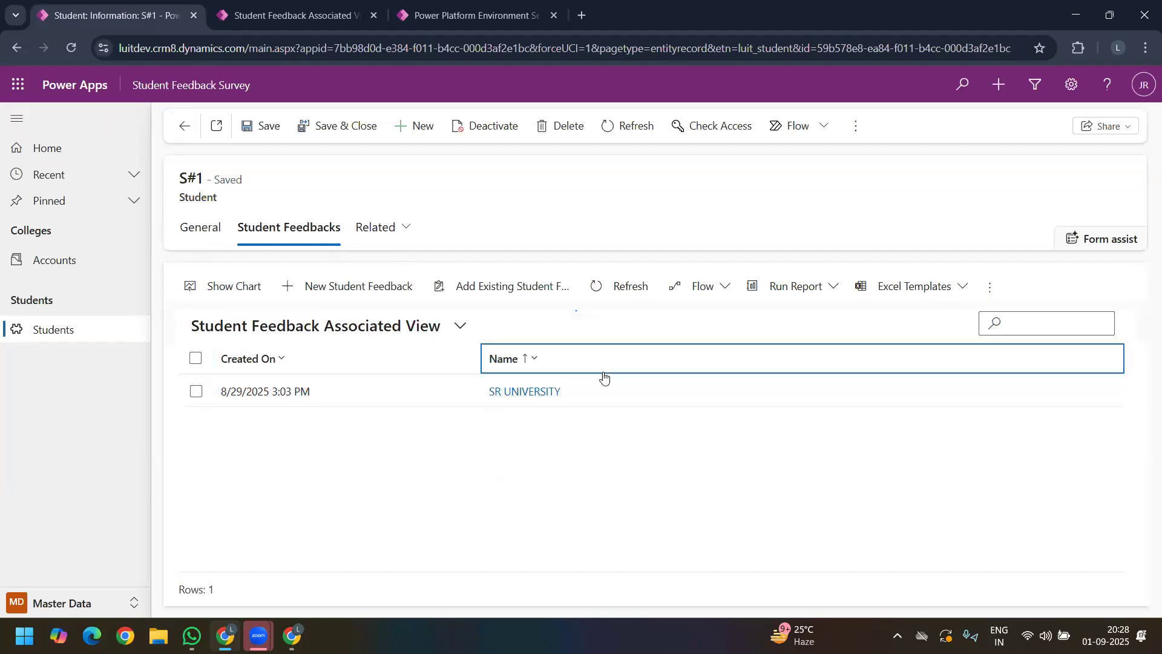
Step: Leave the view editor and look at the advanced find filters for the Students table in the Student Feedback Survey app
click(303, 18)
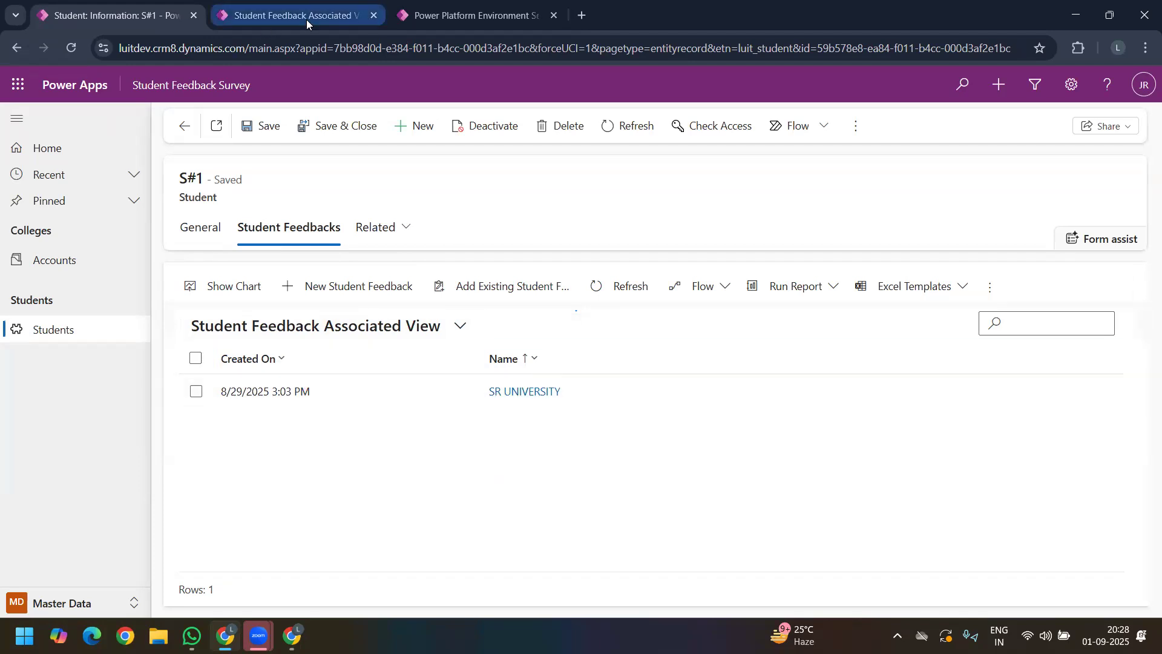
click(22, 118)
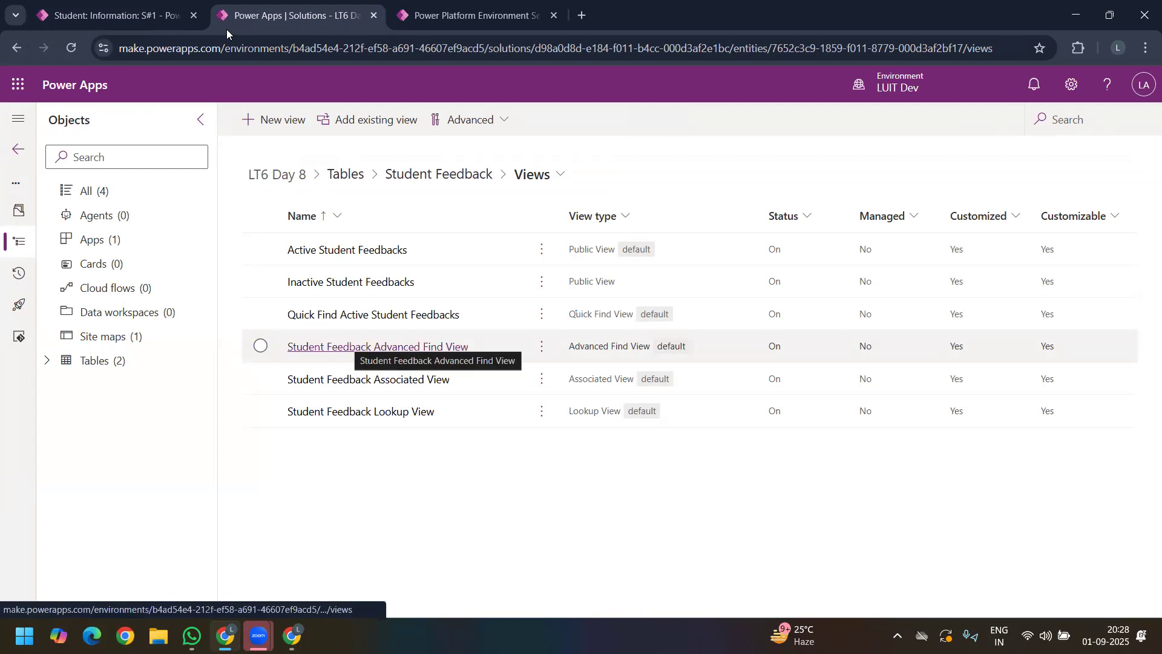
click(115, 15)
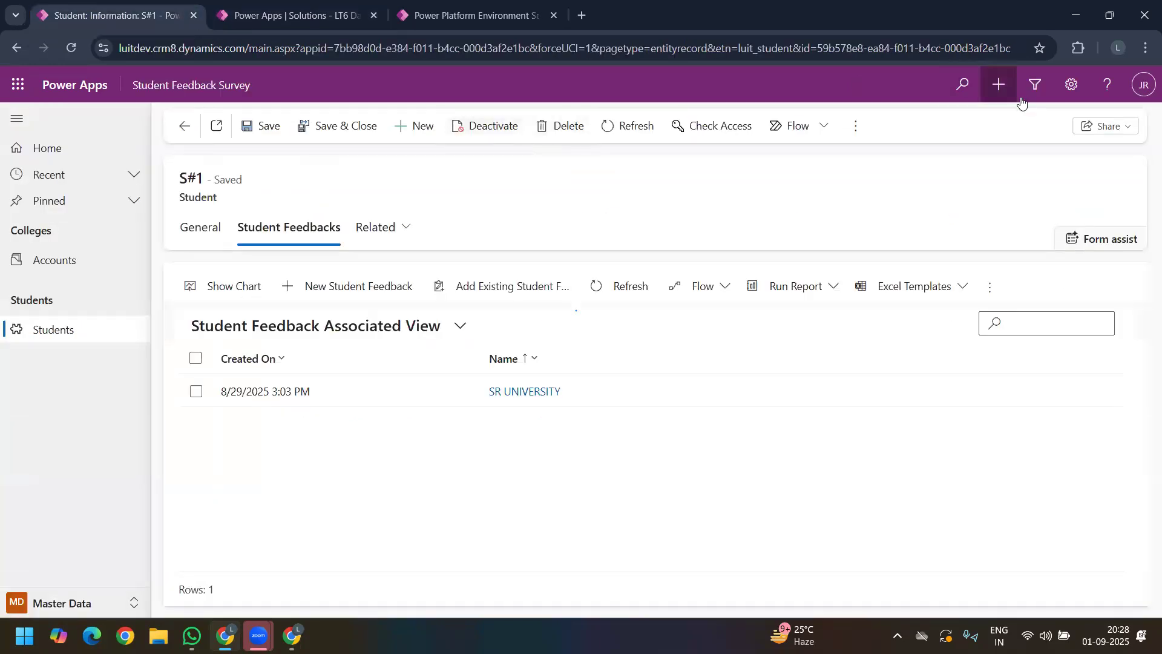
click(1035, 85)
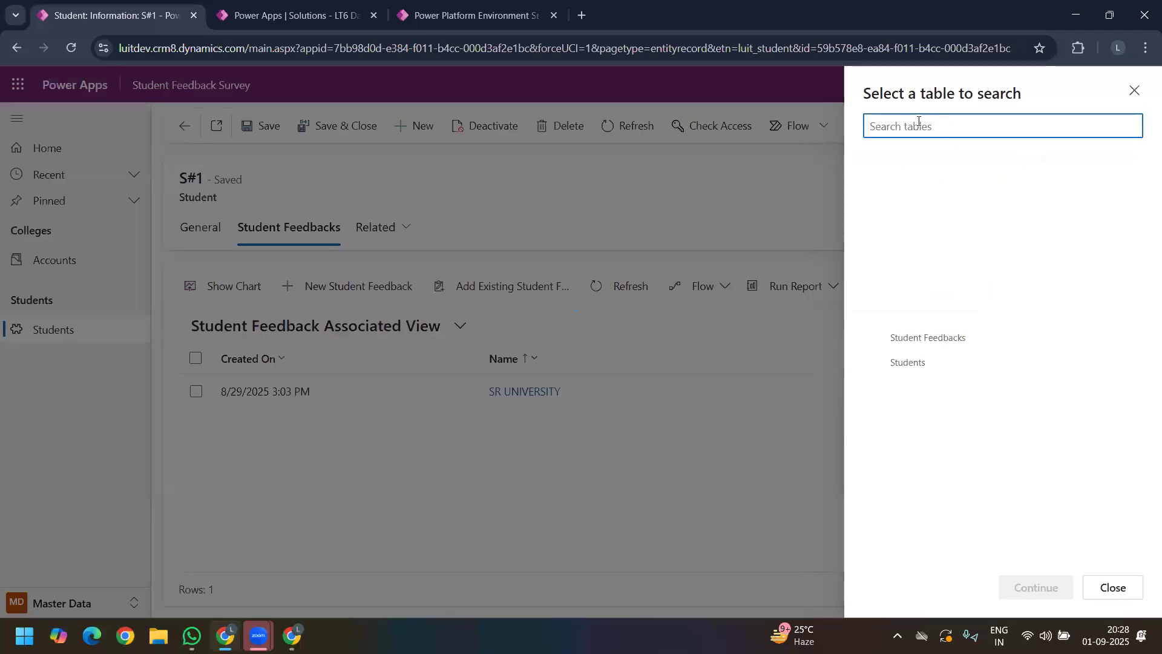
click(926, 362)
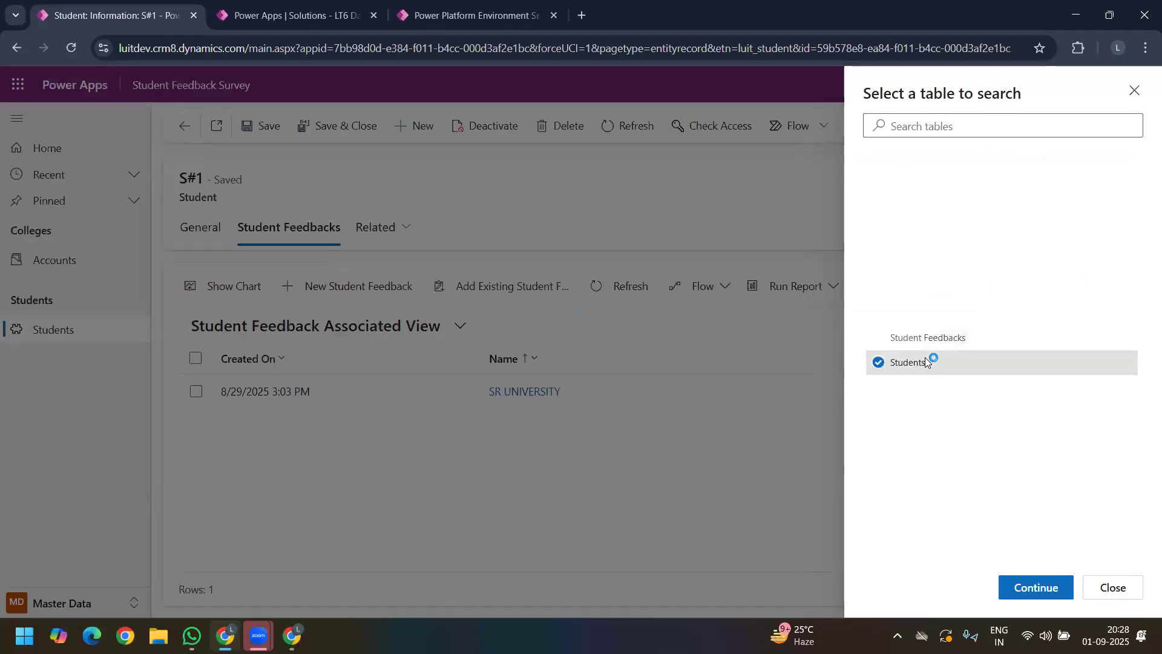
click(1037, 586)
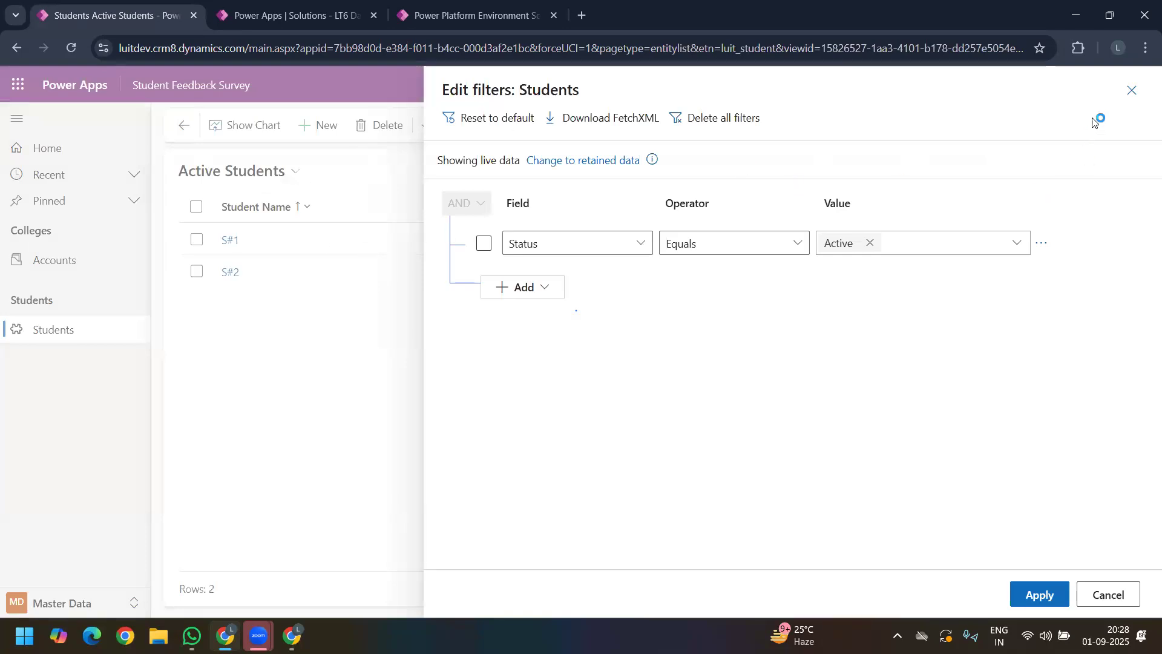
click(1131, 91)
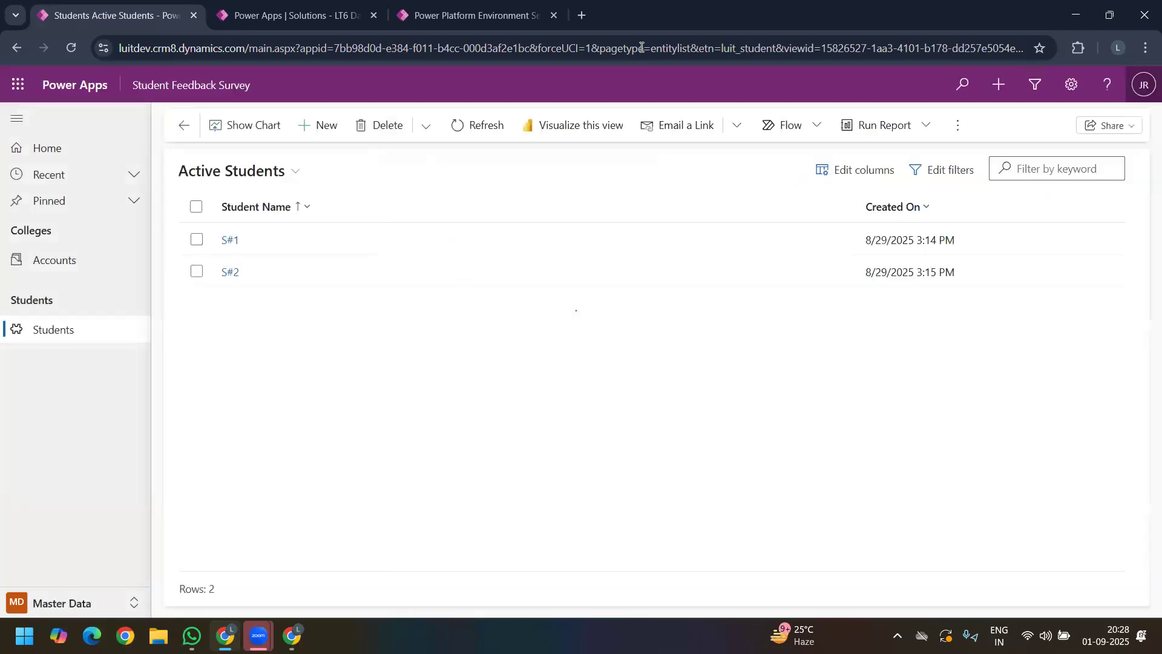
Step: Examine the columns and secondary sort options of the Student Feedback Advanced Find View, and return to the list of views
click(261, 14)
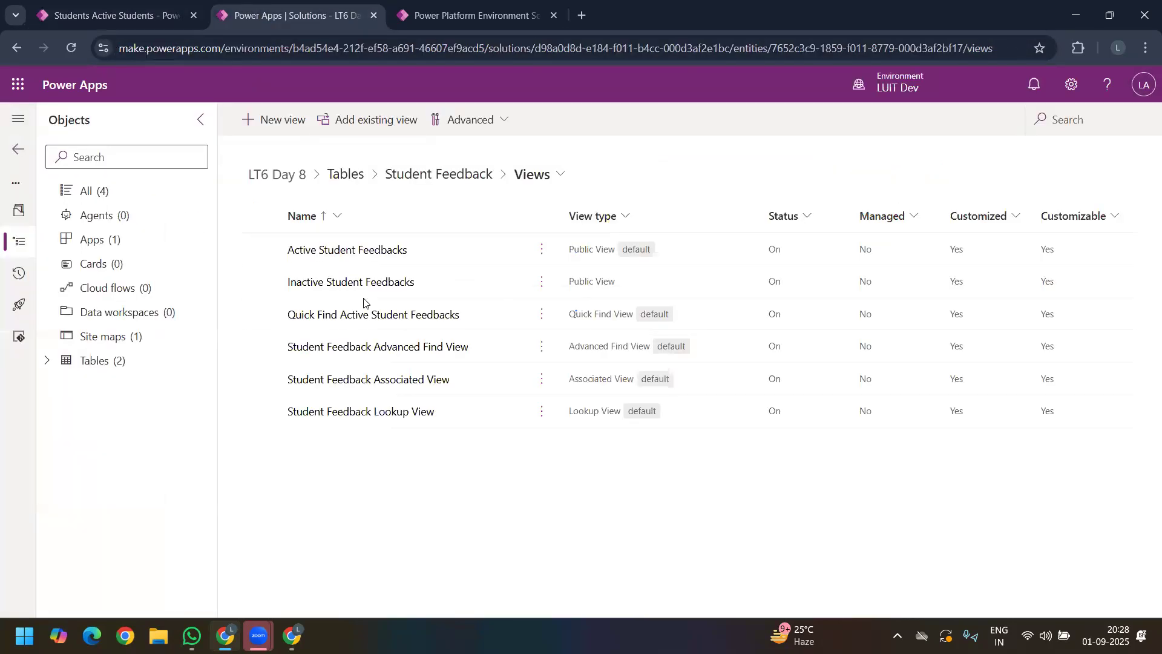
click(409, 346)
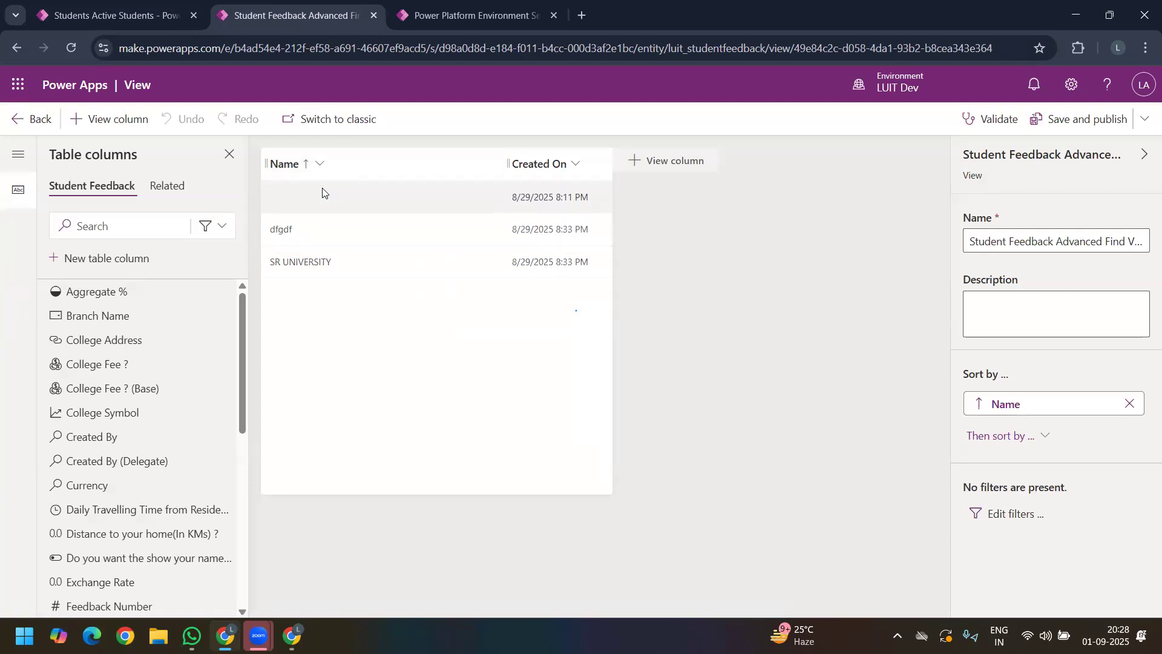
click(1038, 437)
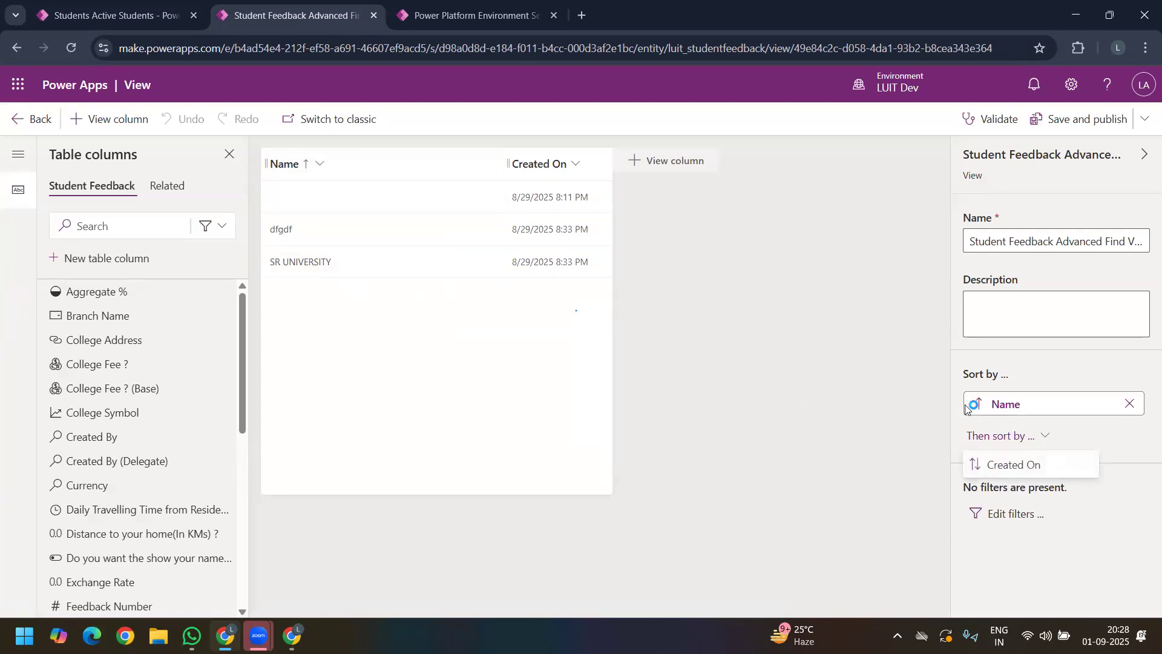
click(99, 16)
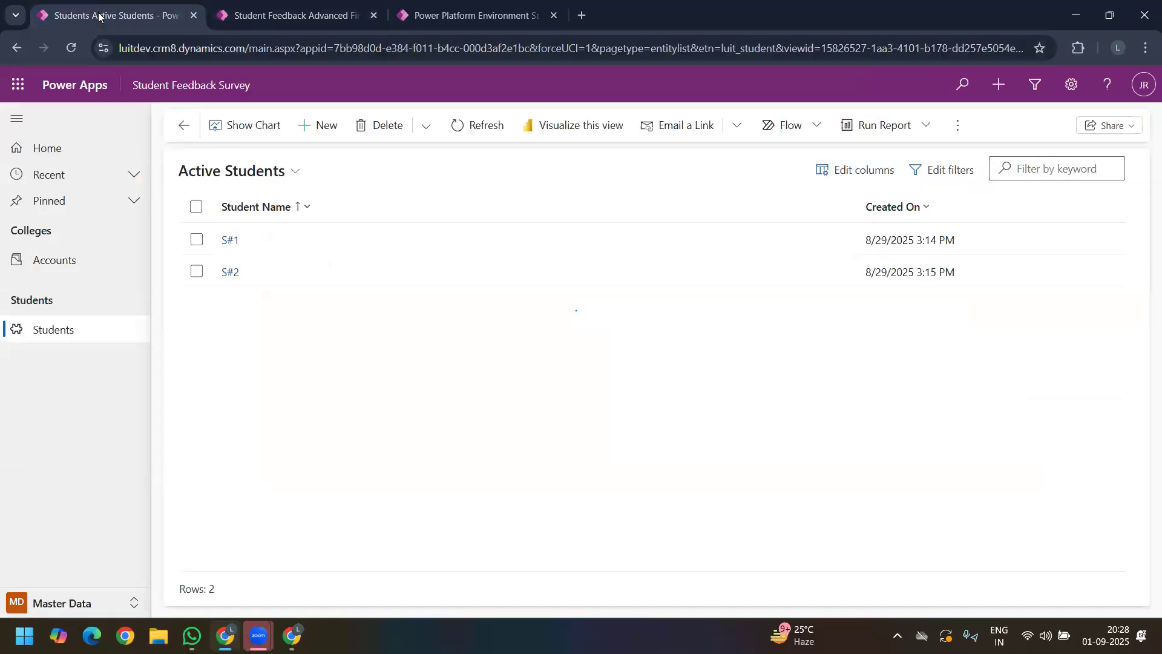
click(282, 16)
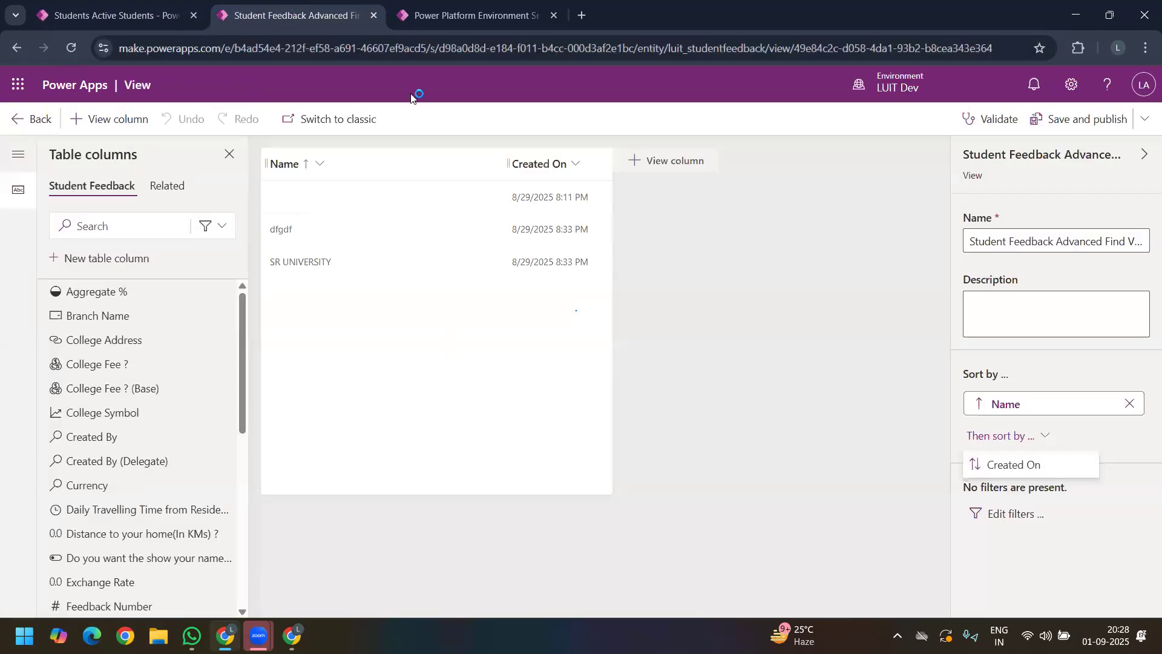
click(16, 121)
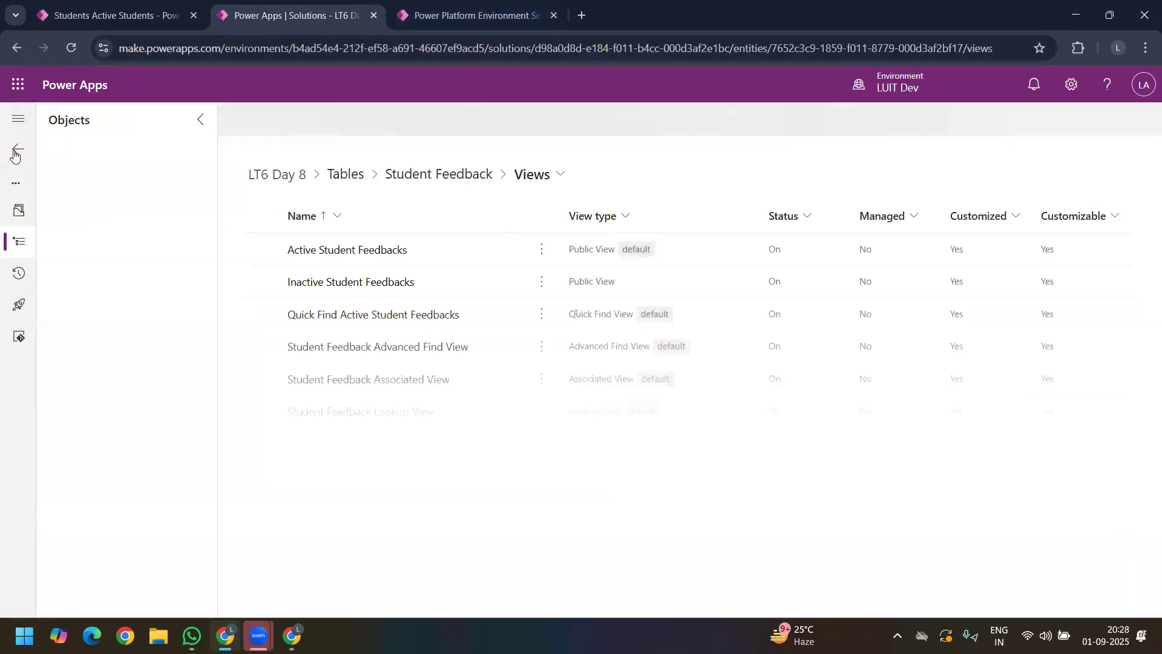
Step: Search all records in the Student Feedback Survey app for s#1 and check the filter choices for the search
click(60, 16)
click(966, 84)
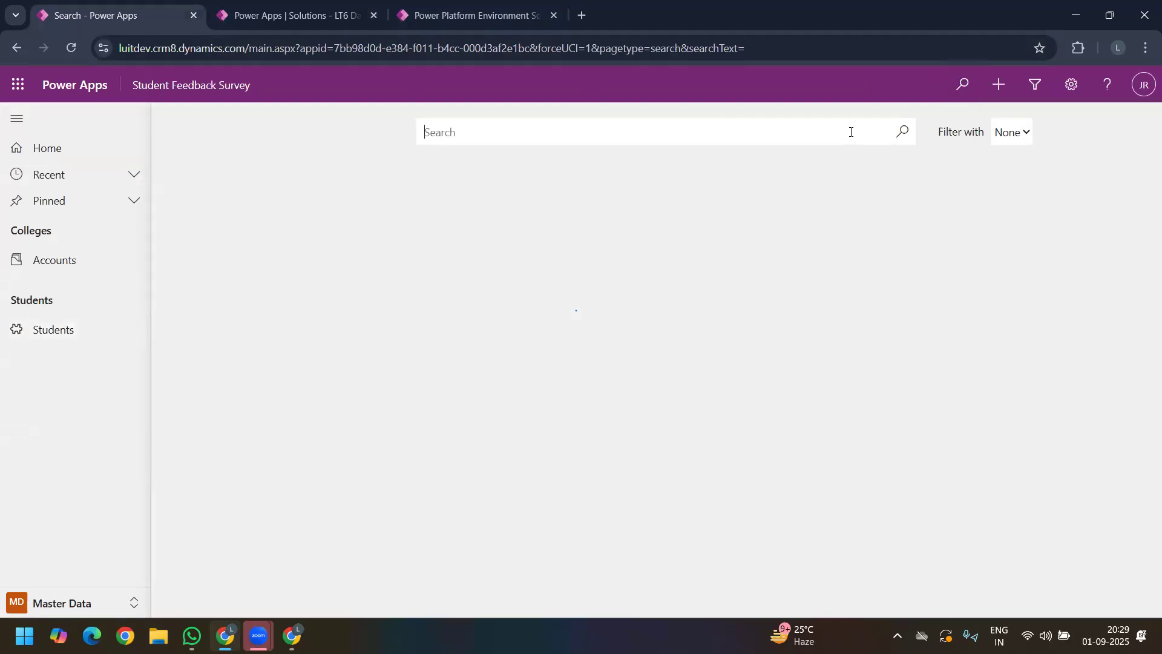
text(s#1)
key(Return)
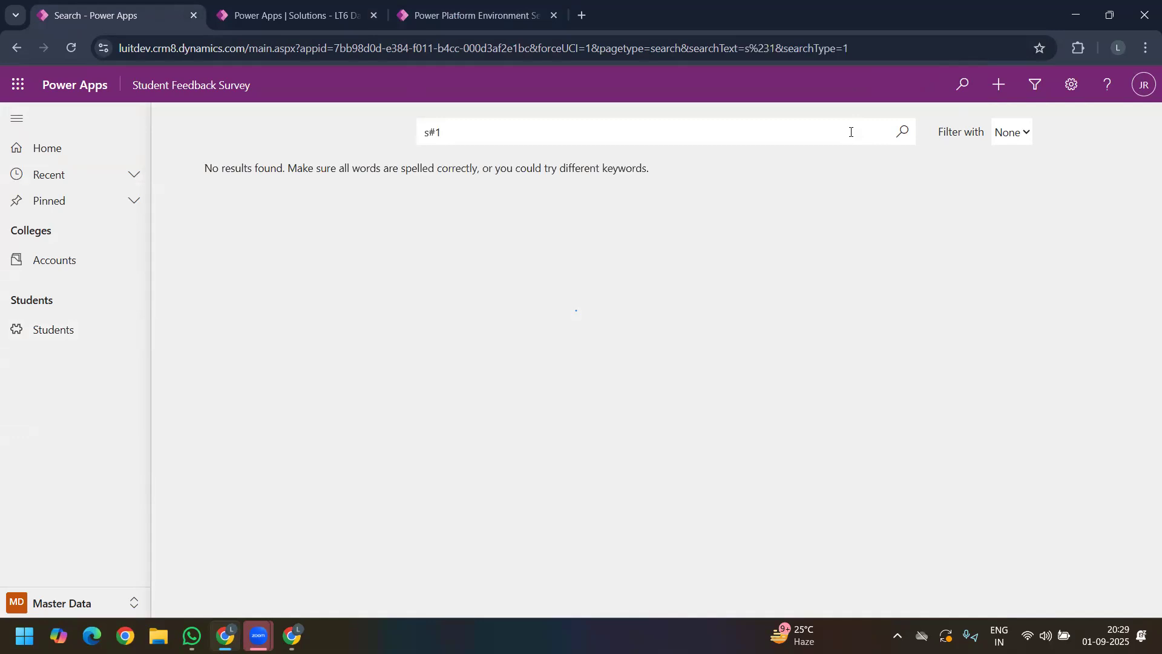
click(1015, 139)
click(1008, 136)
click(904, 136)
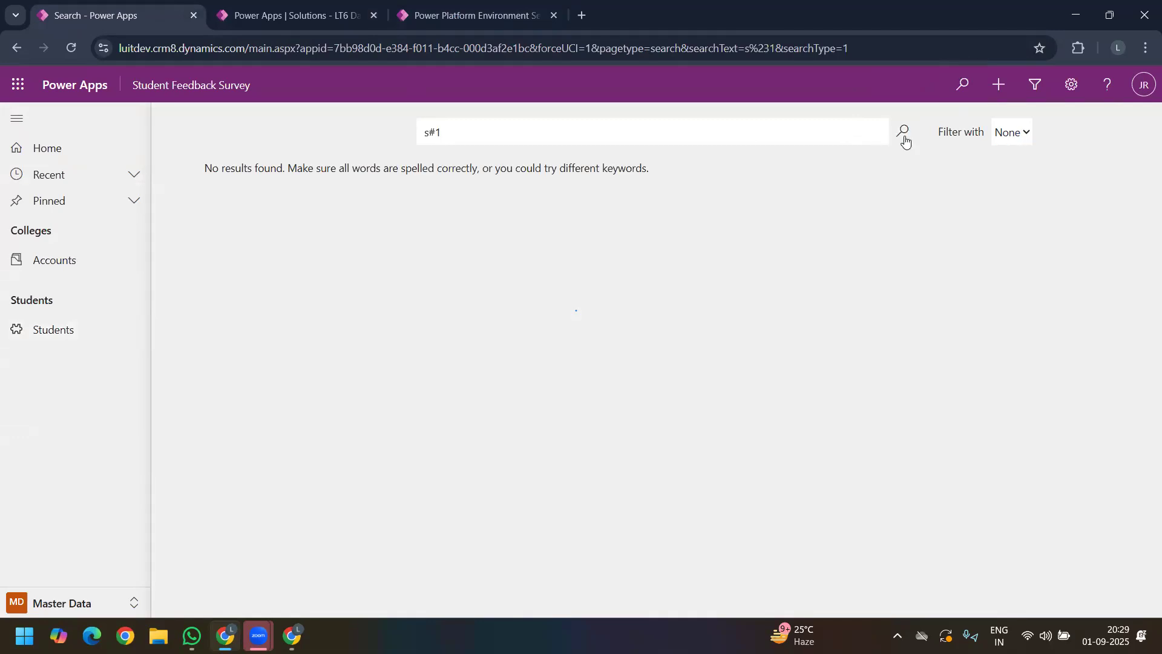
Step: Search the survey app for account, check which tables the search can be filtered with, and clear the search term
click(972, 92)
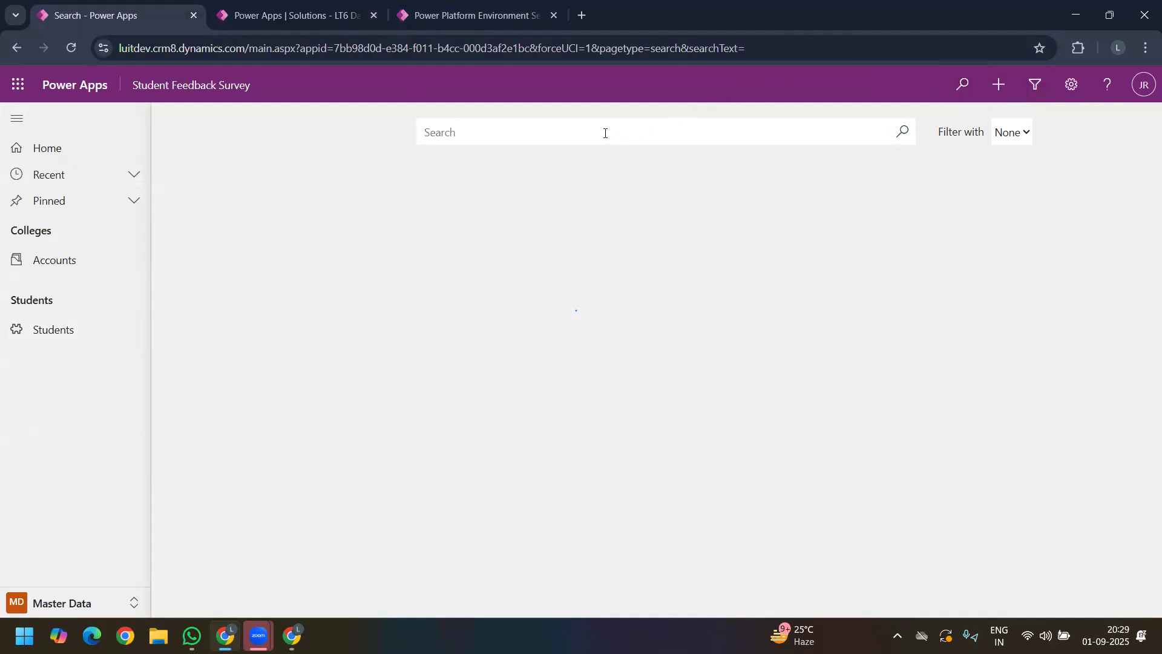
text(account)
key(Return)
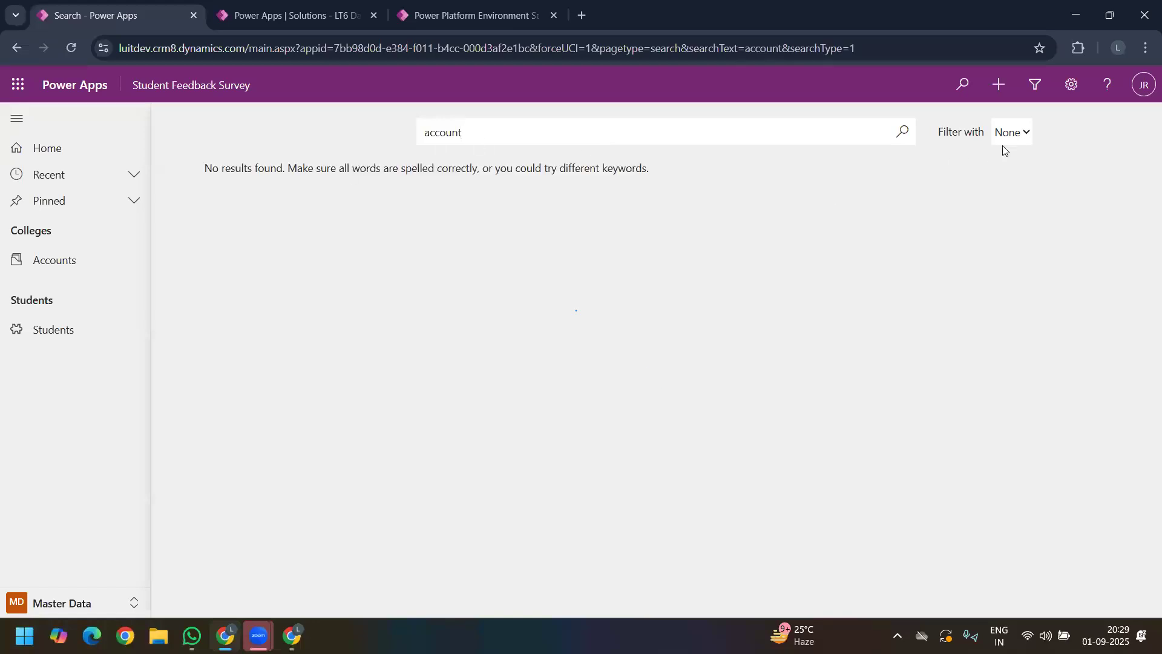
click(683, 141)
click(683, 141)
click(896, 134)
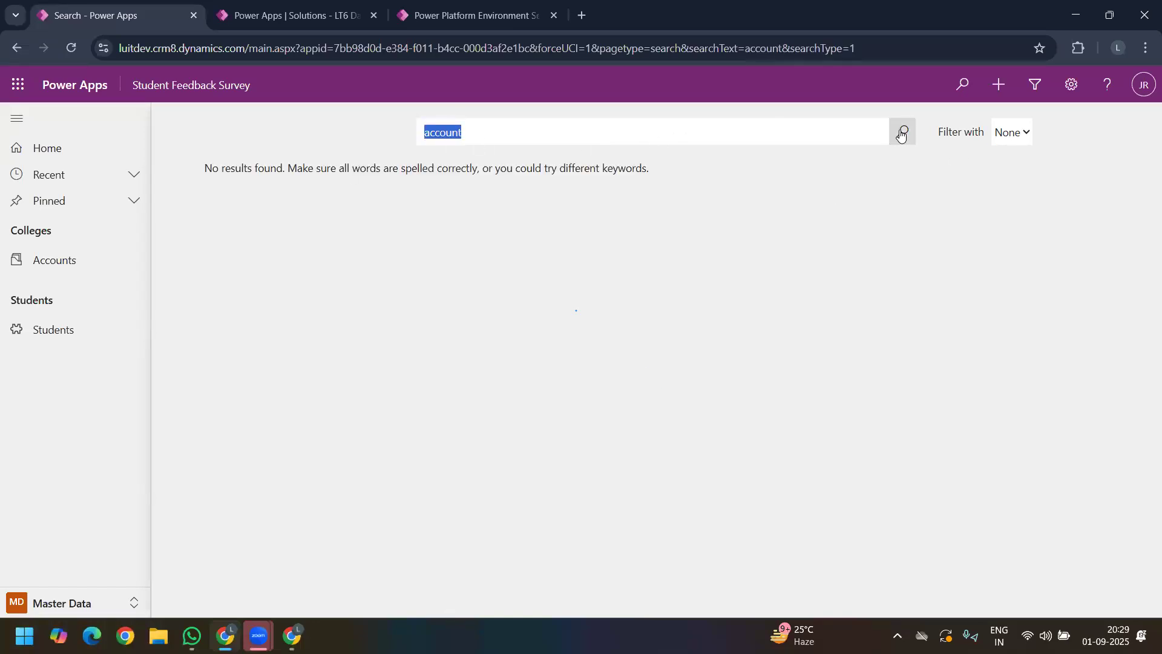
click(1028, 133)
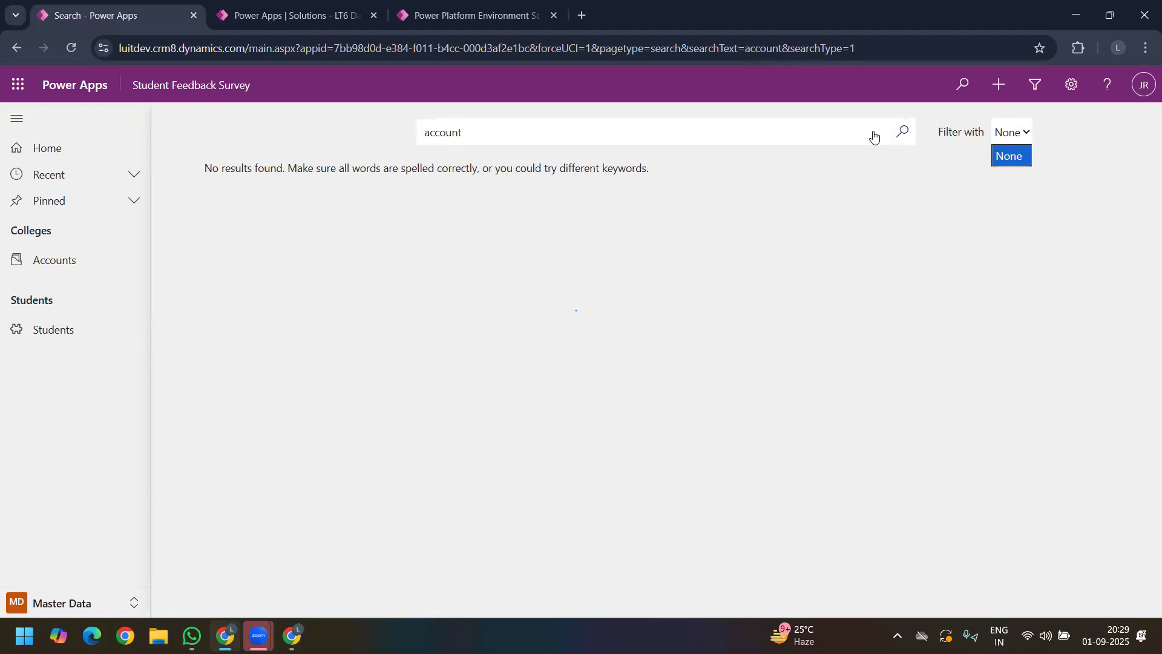
click(792, 136)
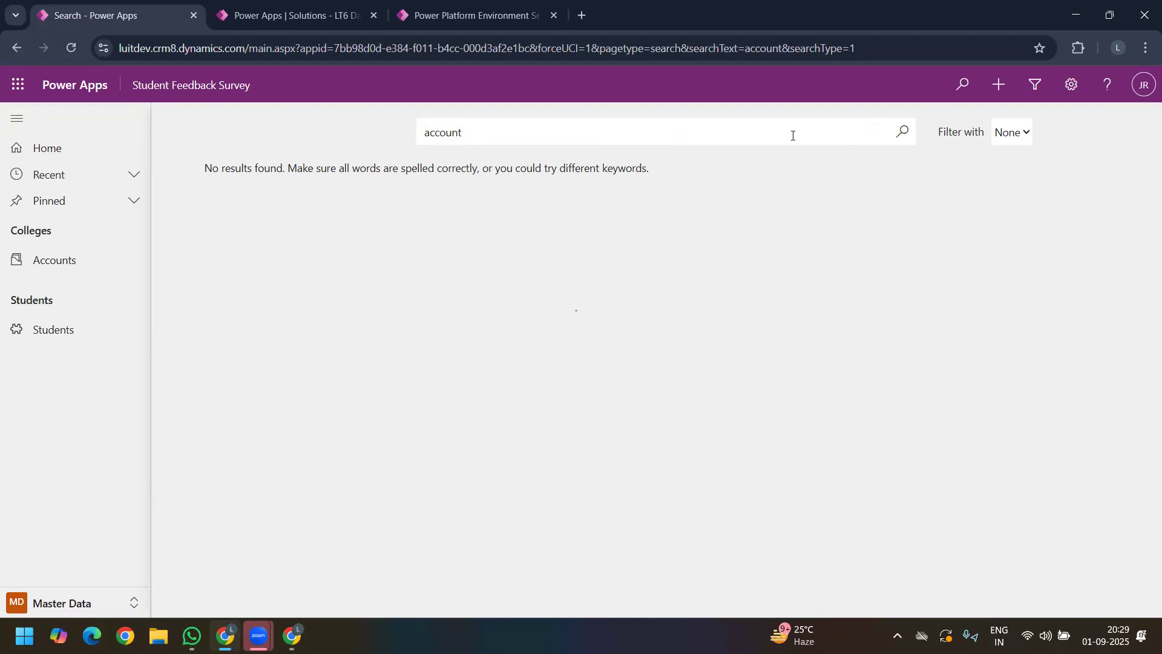
key(ctrl+a)
key(BackSpace)
Step: Open the luitcserviceapp environment in a new browser tab and switch to its Copilot Service workspace app
click(588, 17)
text(lu)
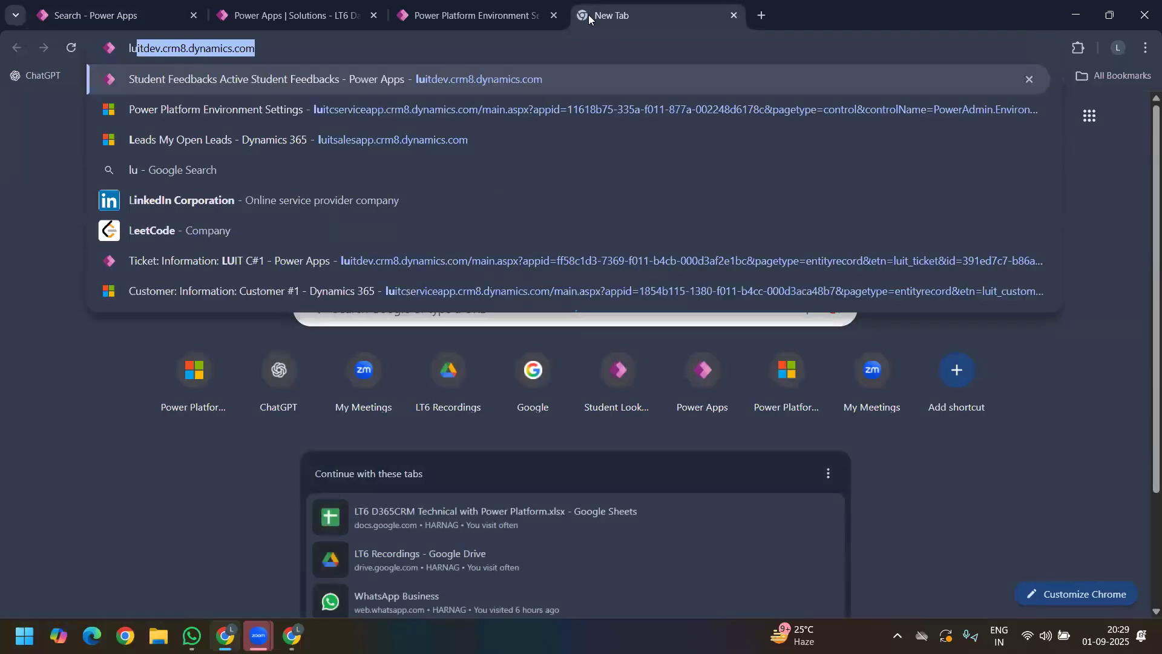
text(tse)
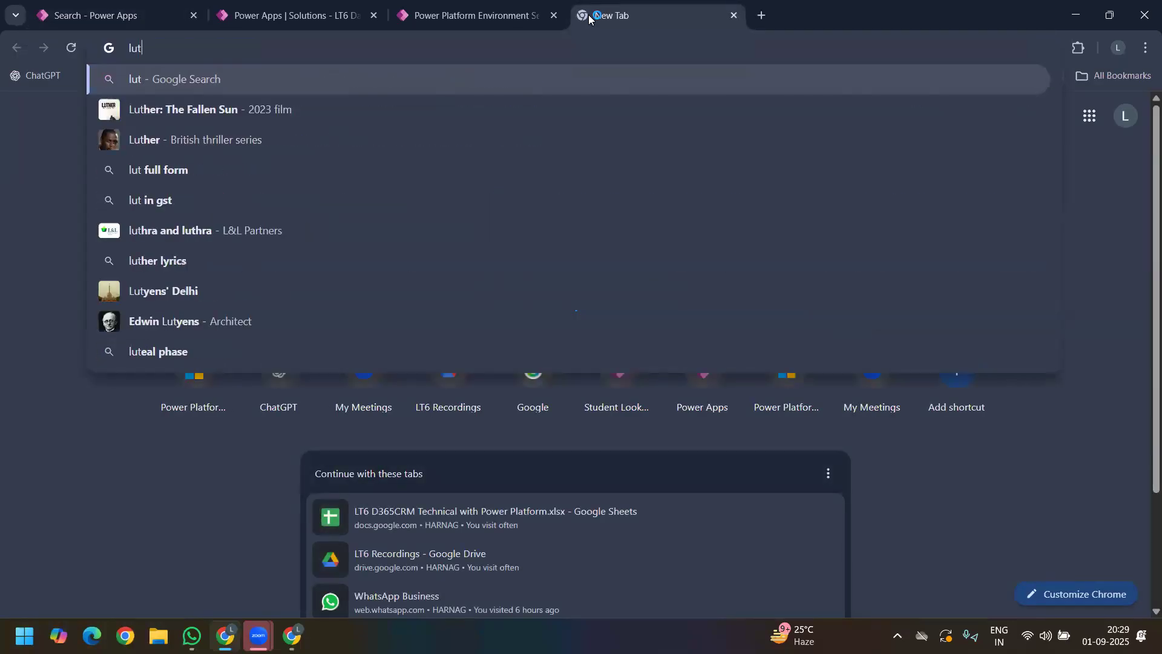
key(BackSpace)
text(itse)
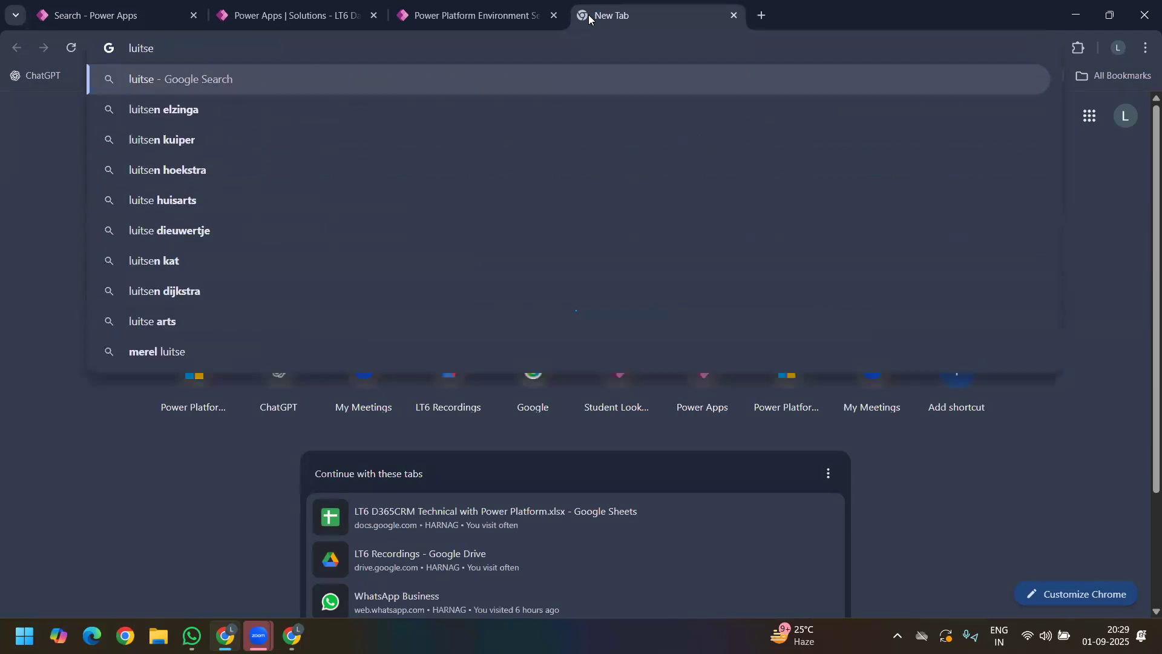
key(BackSpace)
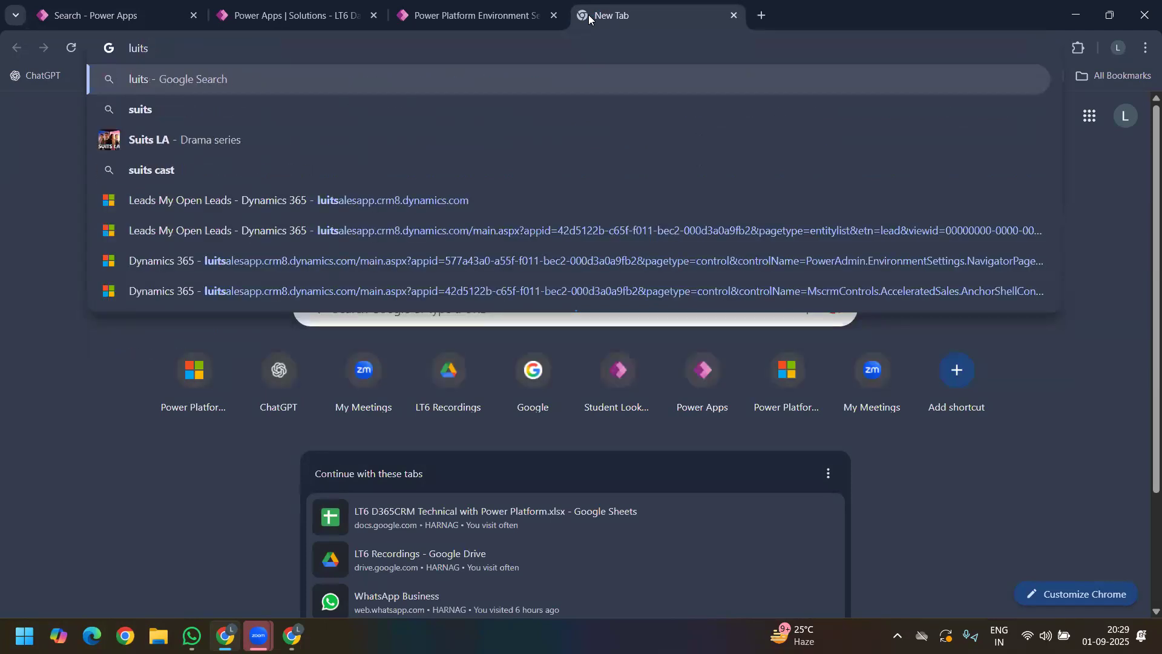
text(er)
key(BackSpace)
key(BackSpace)
key(BackSpace)
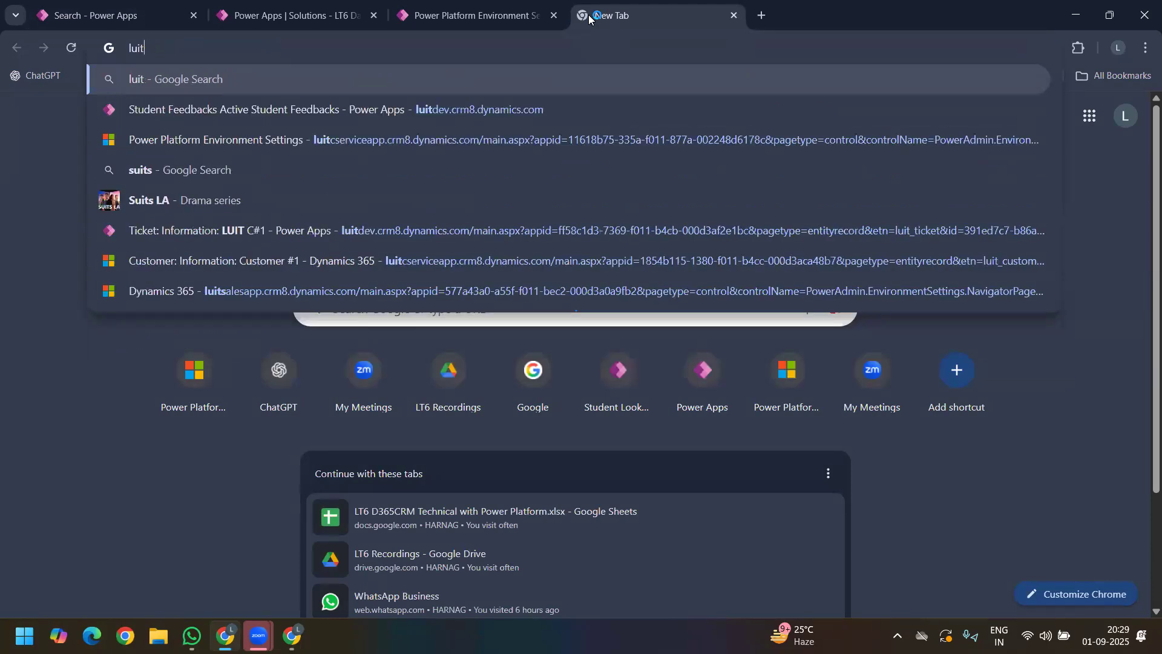
click(437, 149)
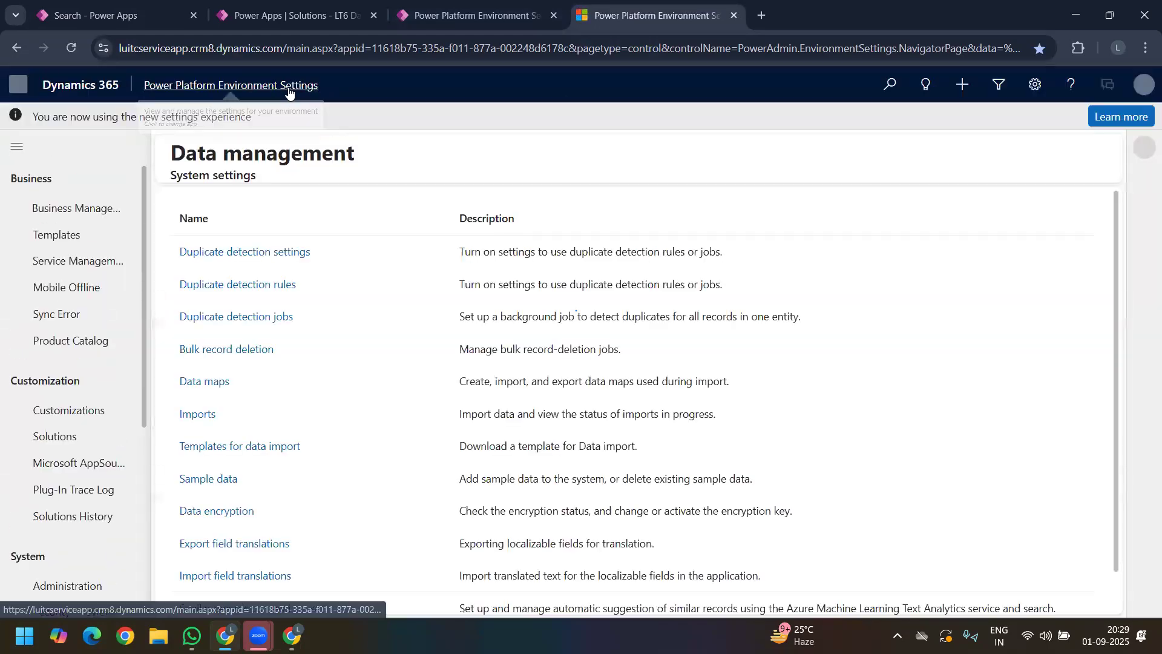
click(290, 92)
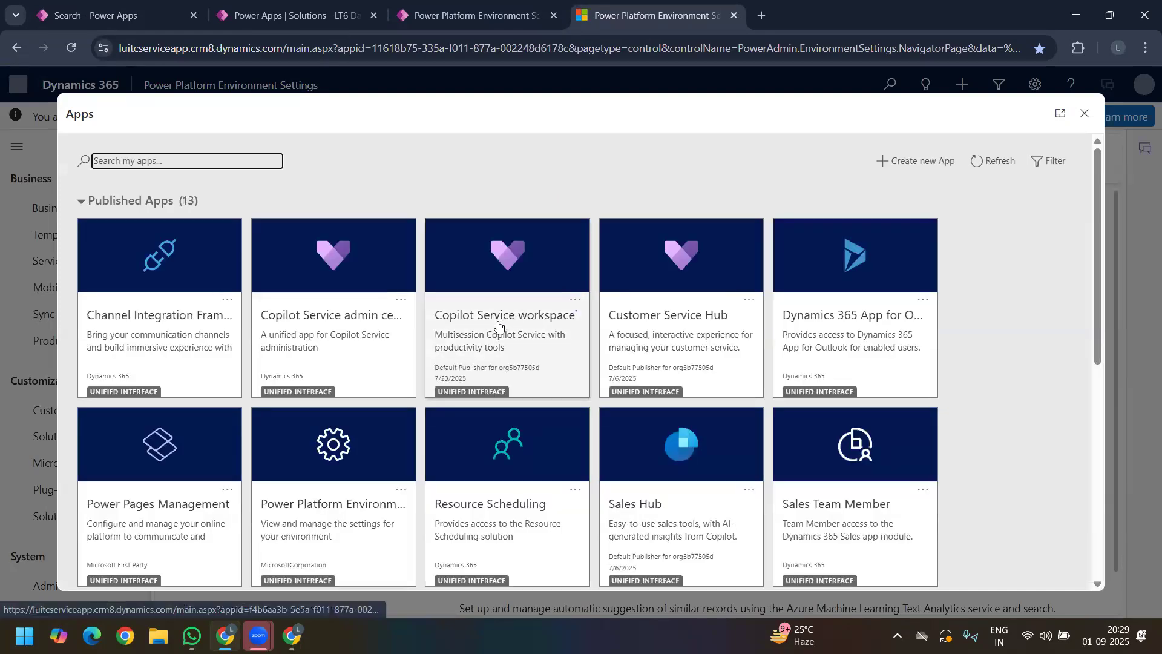
click(498, 320)
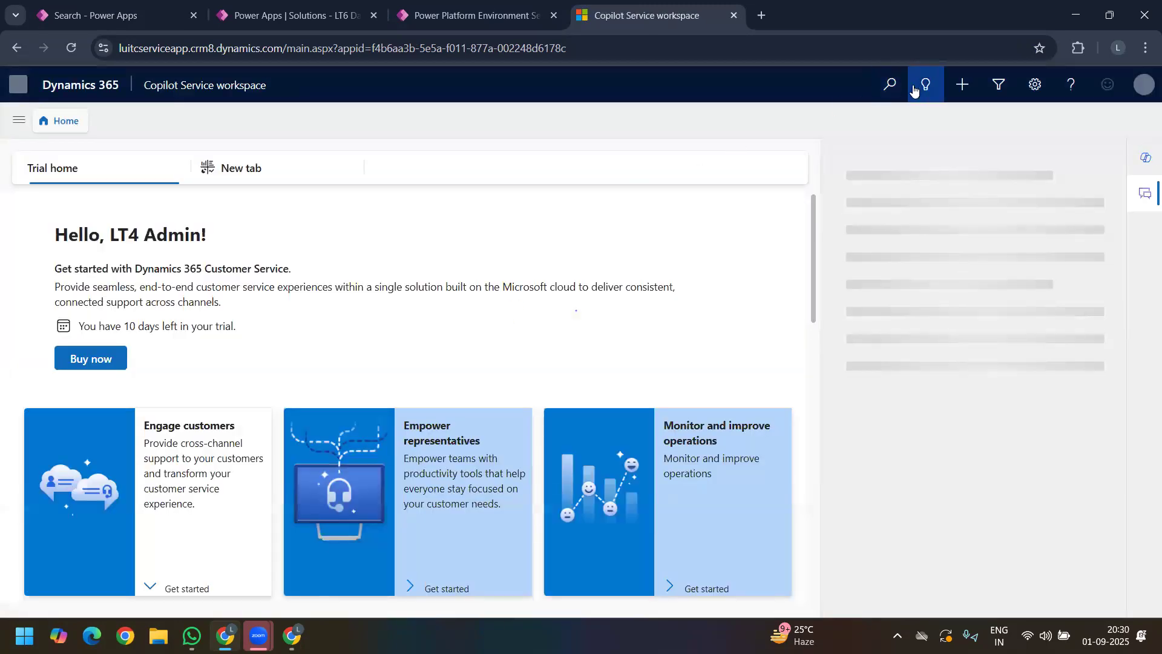
Step: Search the Copilot Service workspace records for NH and for test to examine how quick find results are presented
click(890, 85)
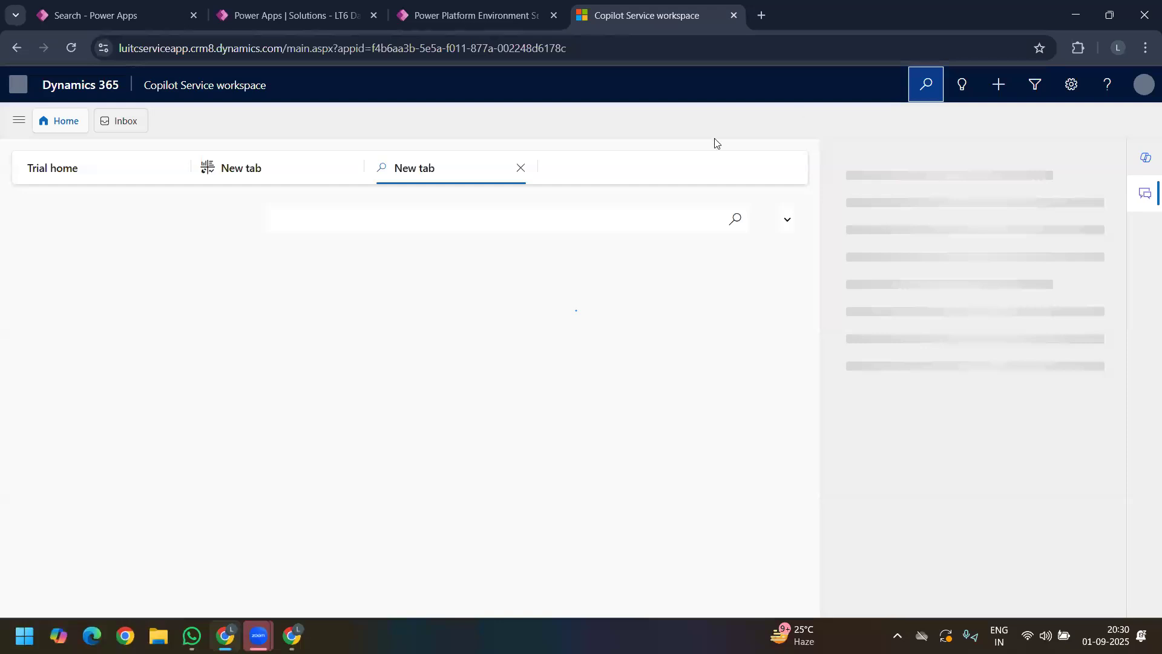
text(NH)
key(Return)
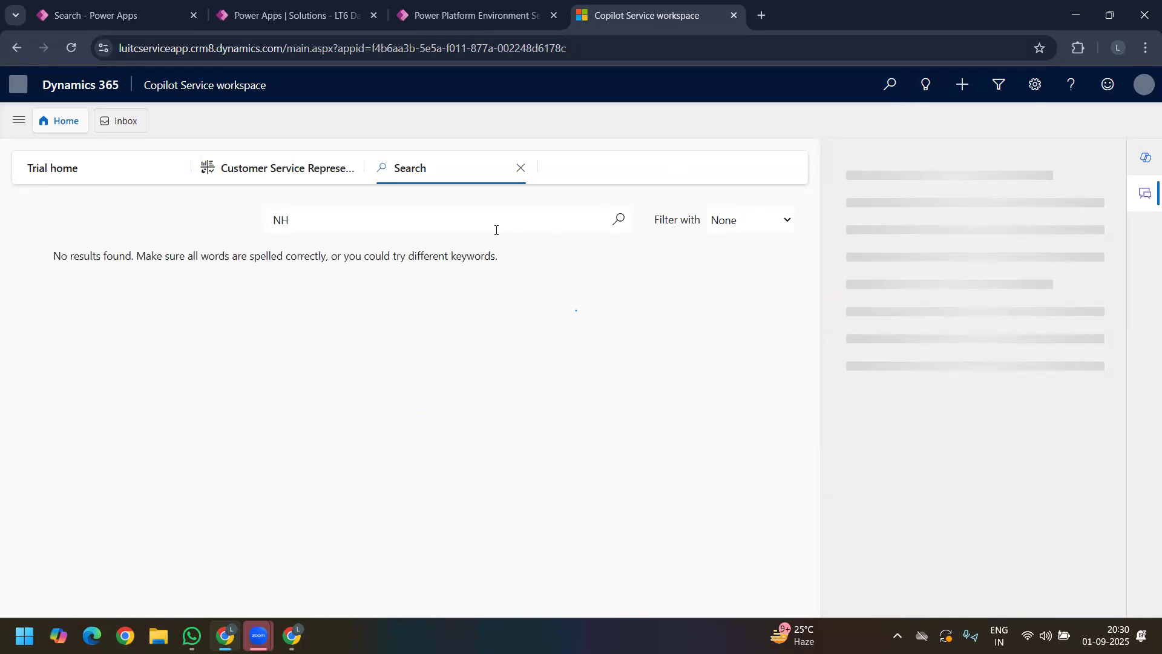
key(BackSpace)
text(test)
key(Return)
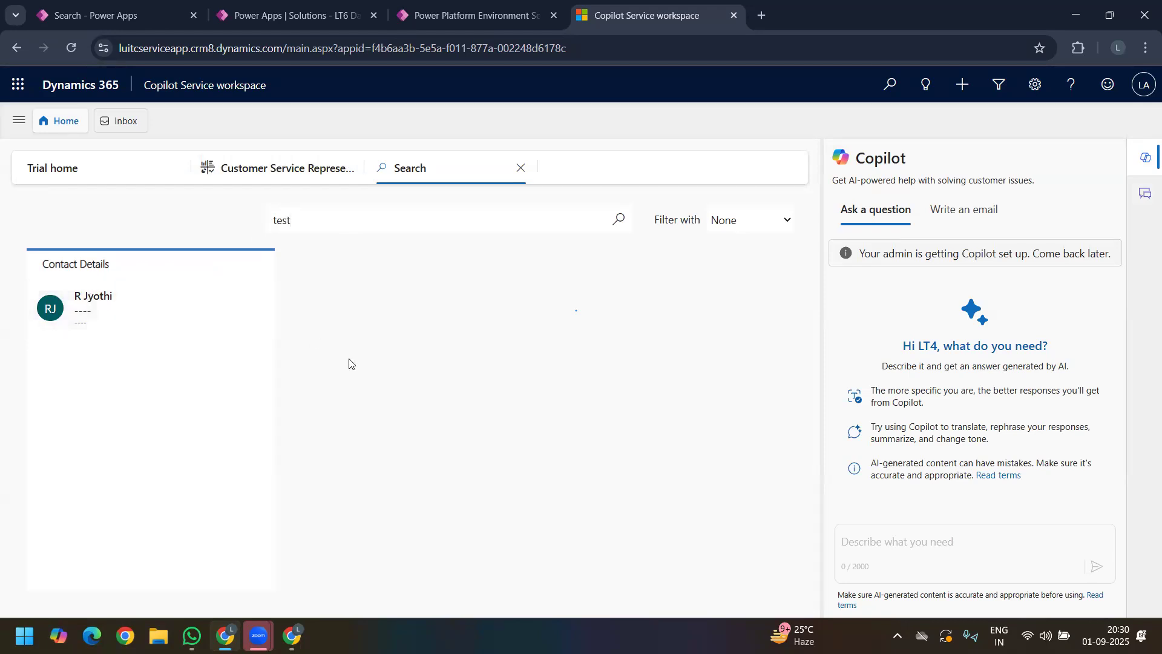
Step: Return to the Student Feedback Survey app and compare the Active Students and Inactive Students public views of the Students table
click(97, 12)
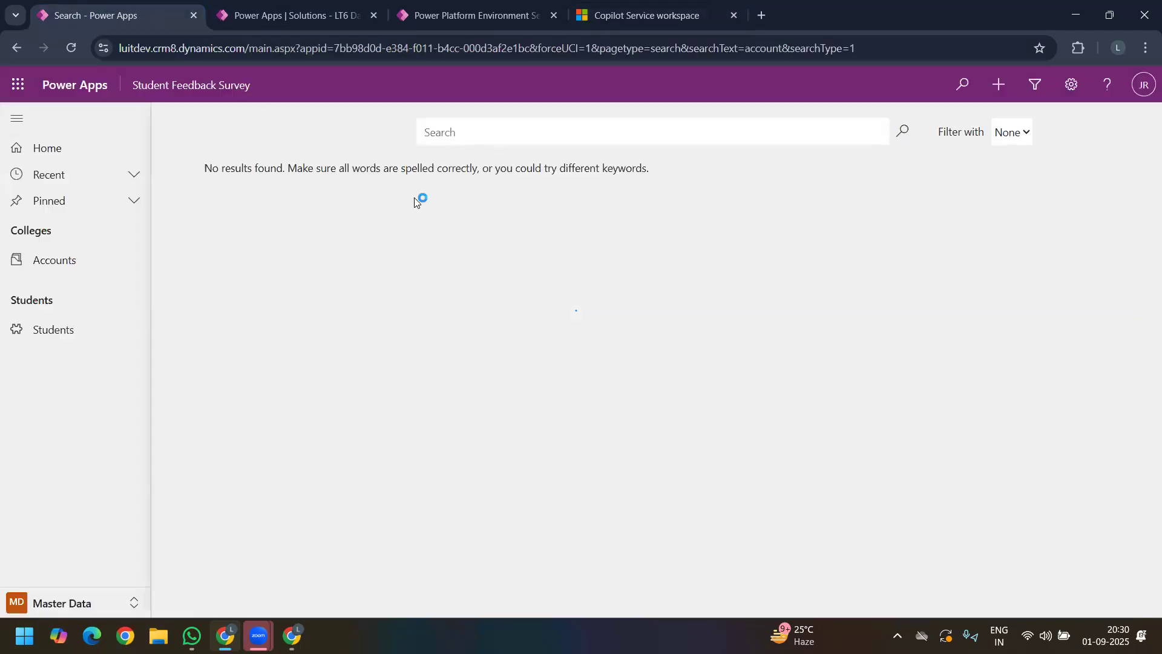
click(288, 8)
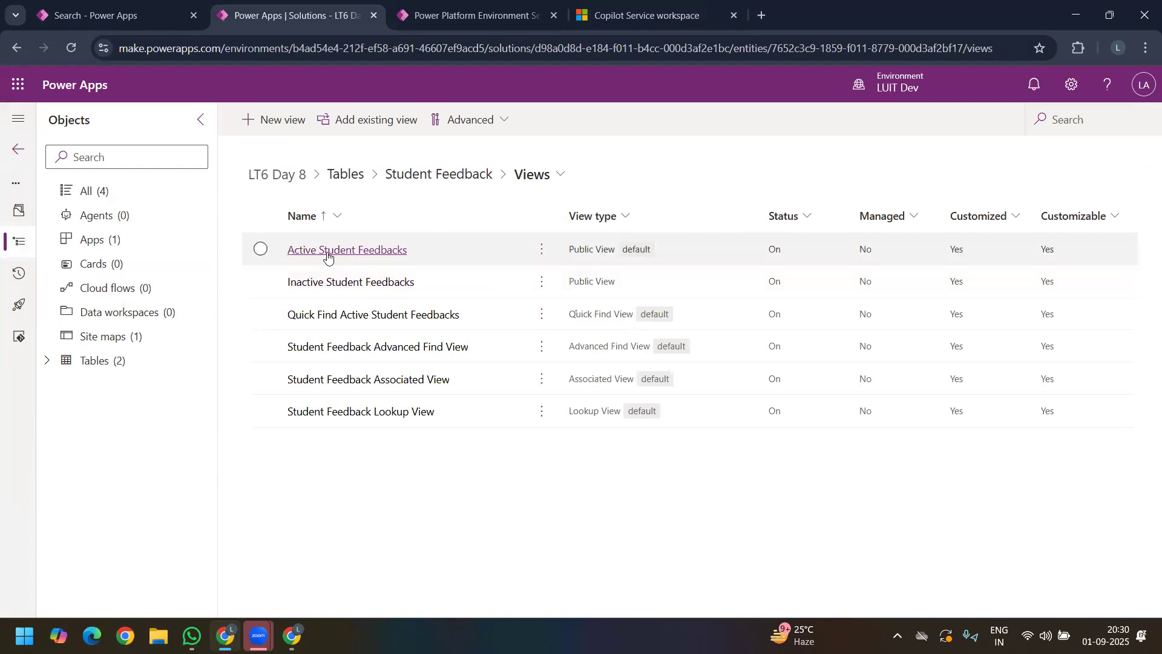
click(94, 15)
click(47, 333)
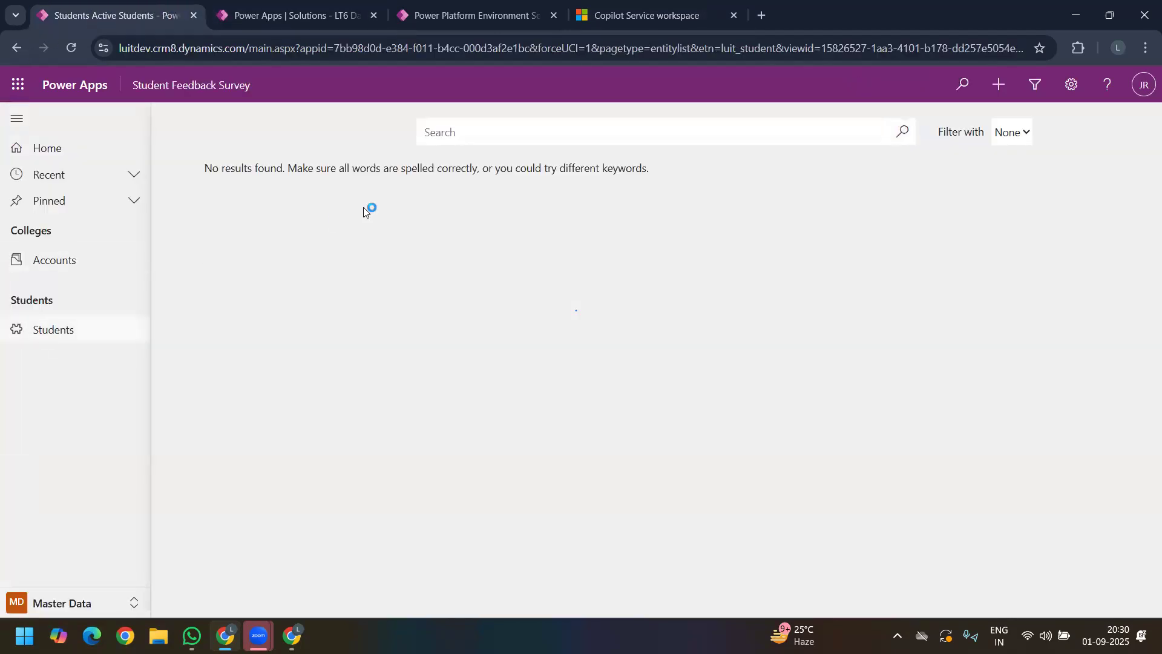
click(241, 178)
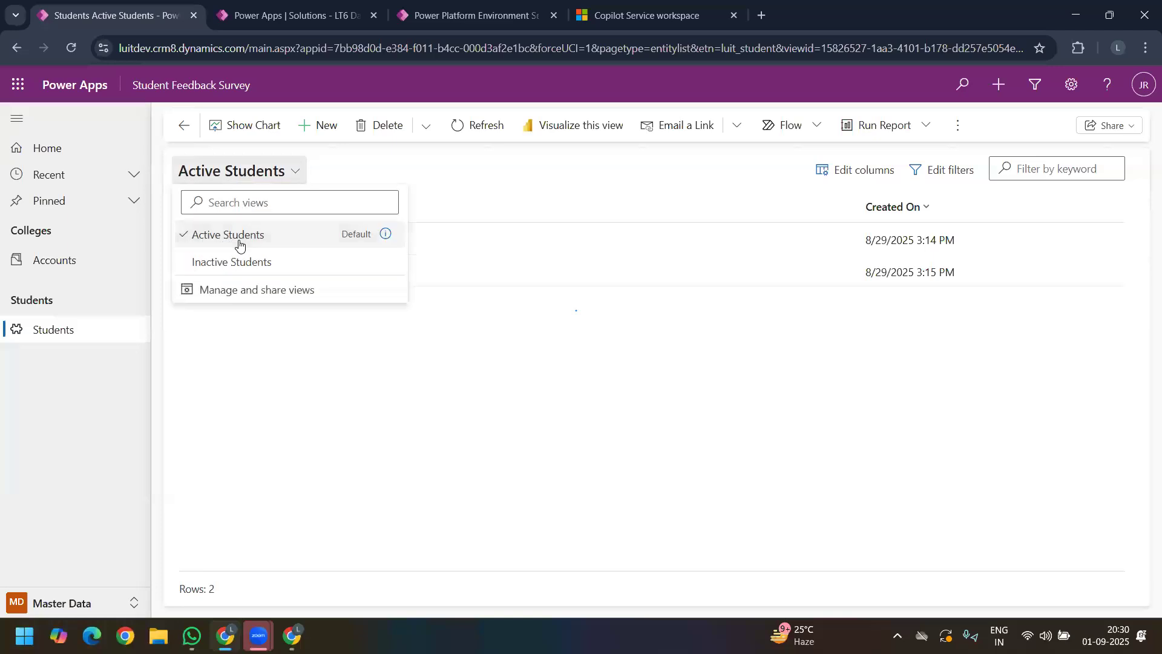
click(233, 235)
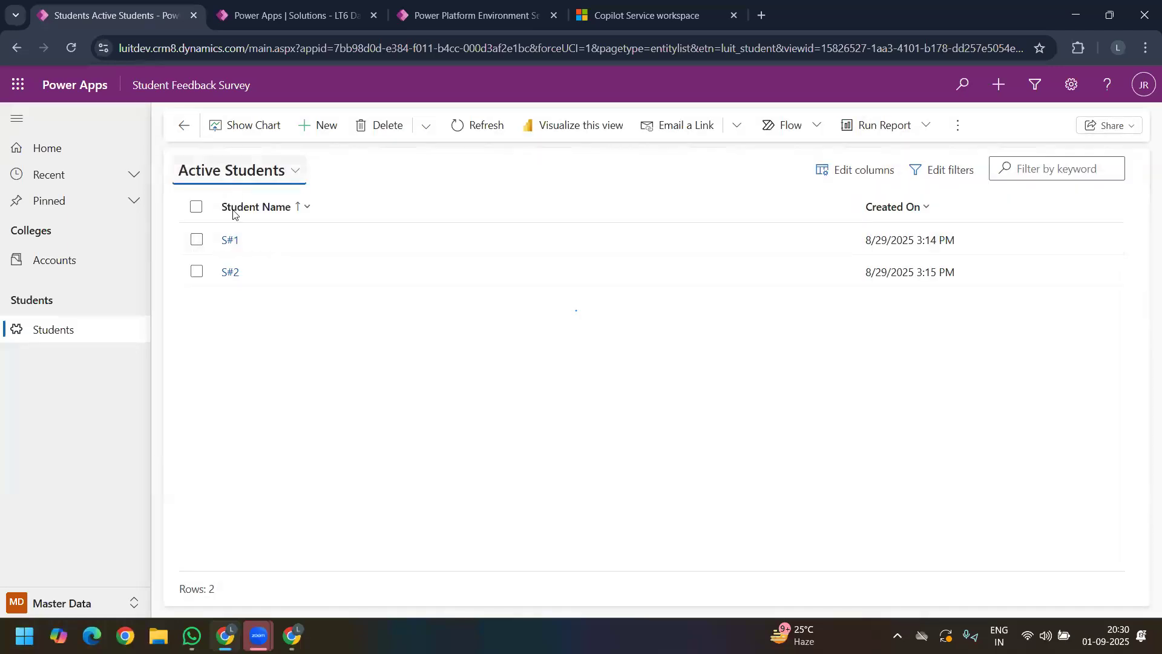
click(236, 170)
click(234, 259)
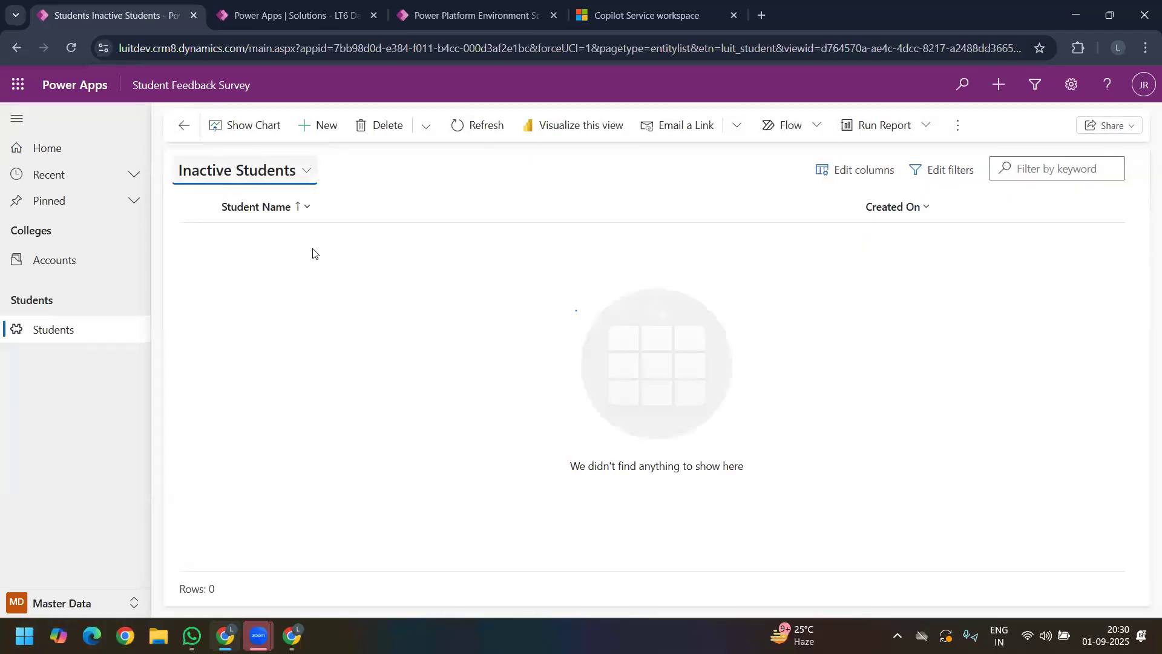
click(51, 343)
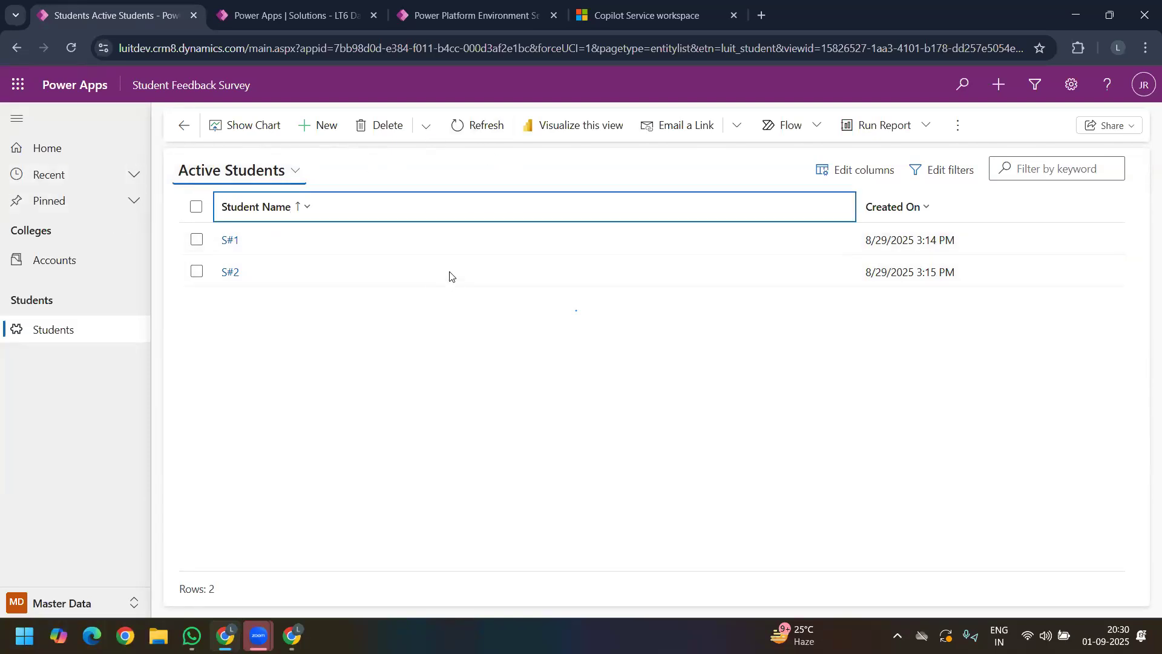
Step: Switch to the LT6 Day 8 solution and open the list of views for the Student table
click(287, 21)
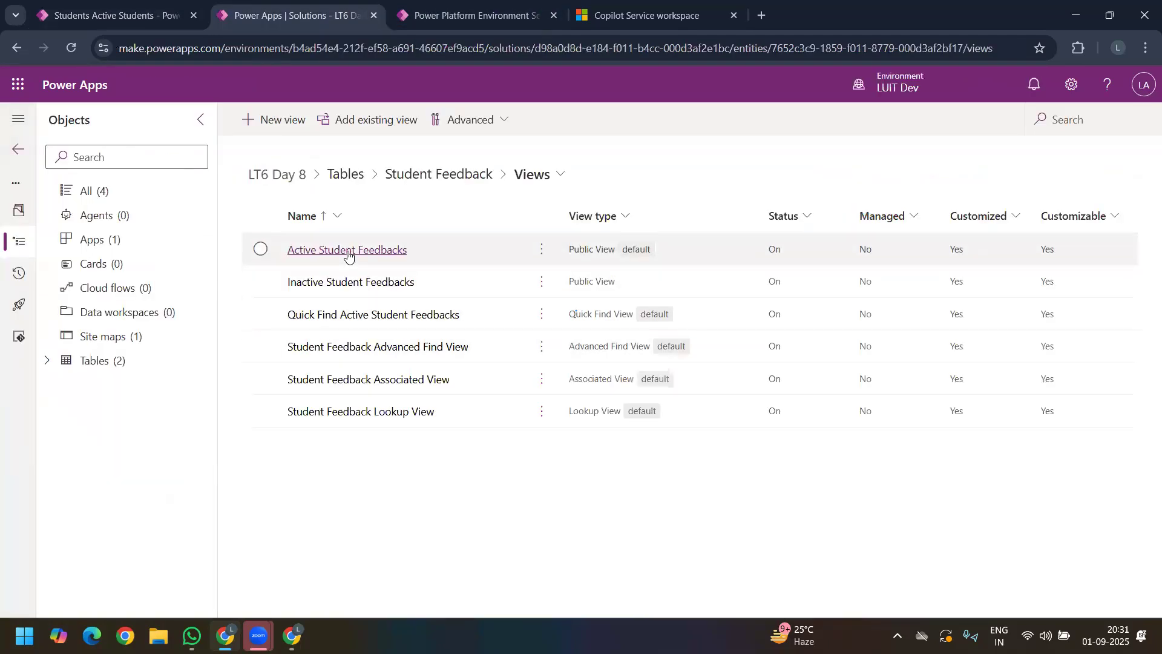
click(373, 250)
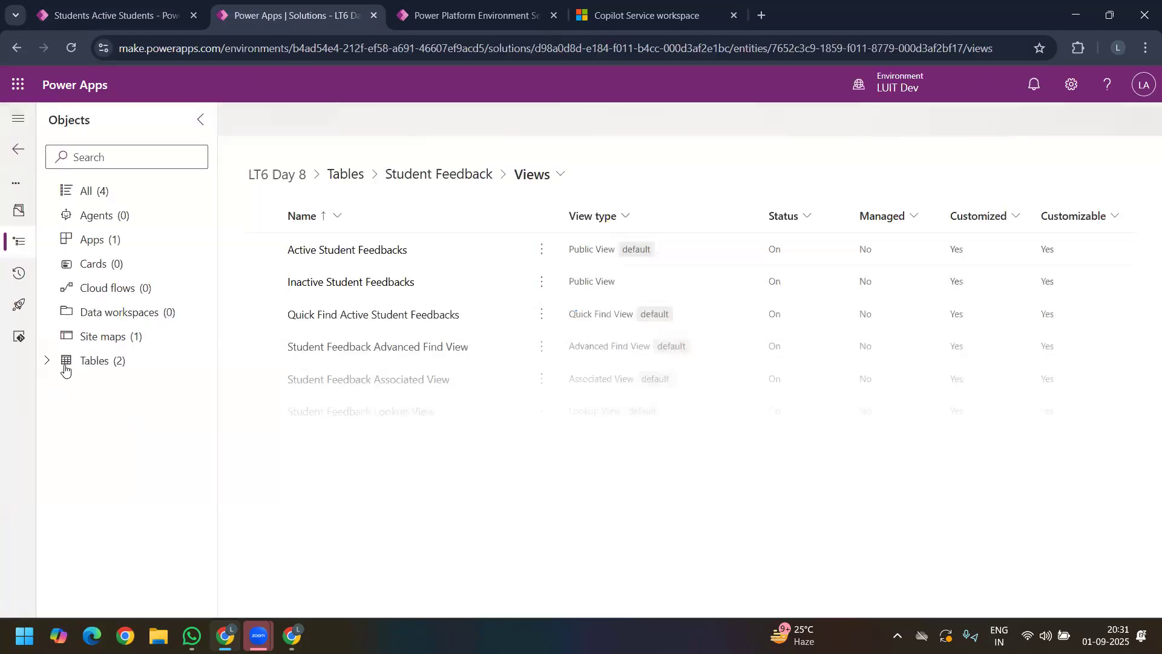
click(48, 362)
click(59, 388)
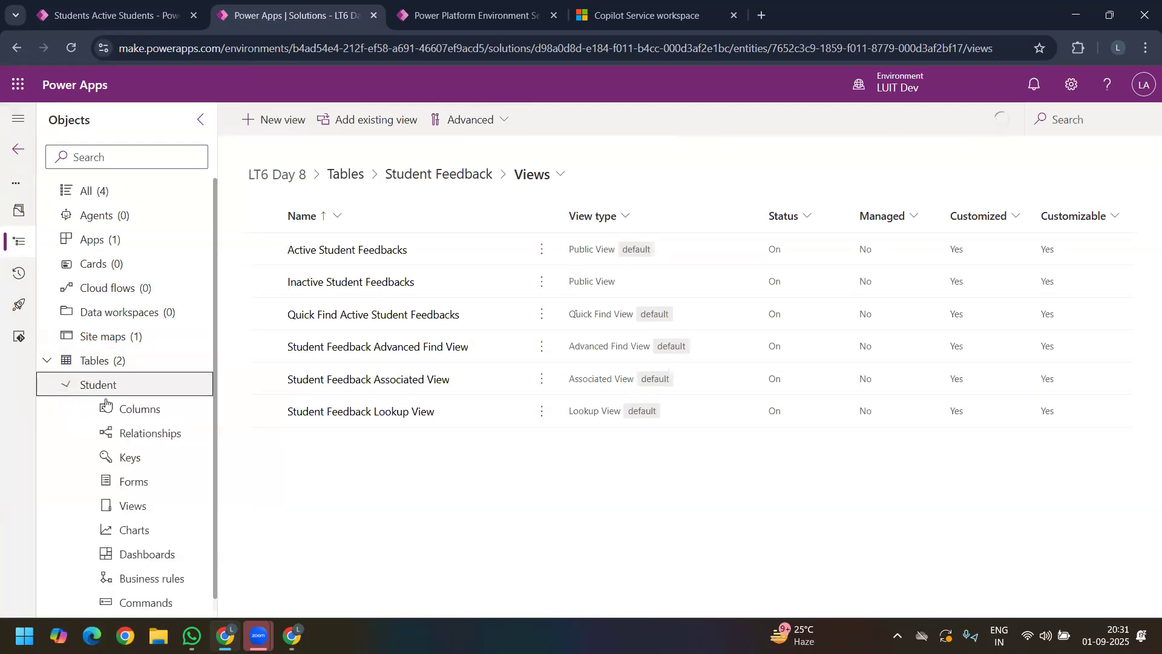
click(134, 513)
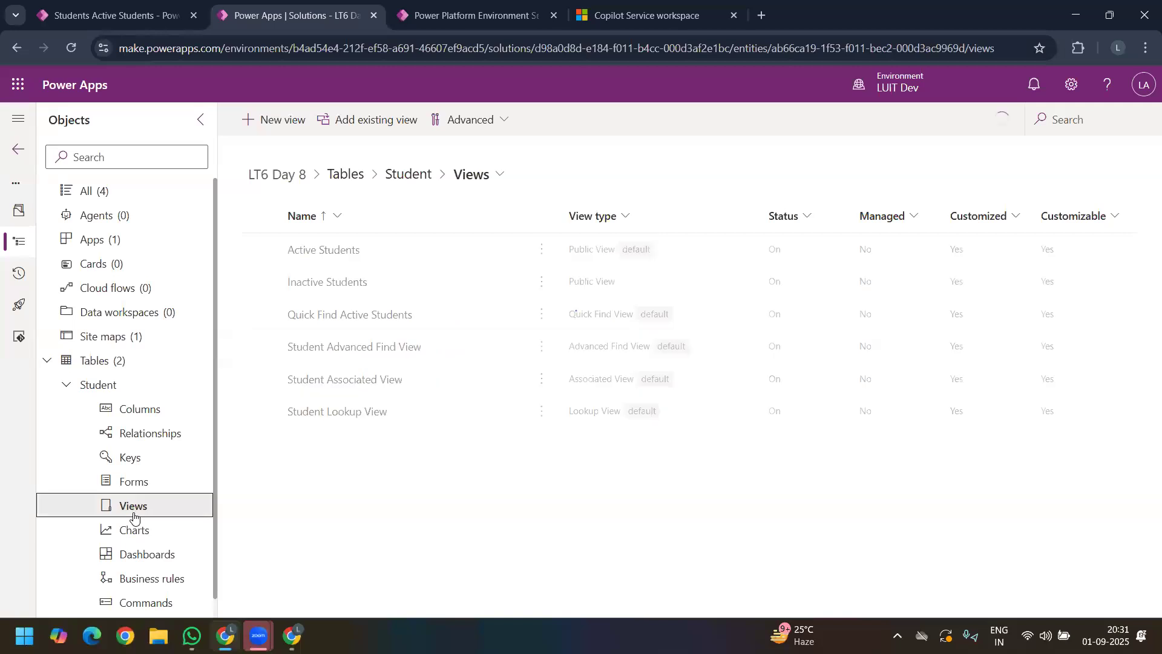
Step: Open the Active Students view for editing and insert the Student Email column ahead of Student Name
click(330, 251)
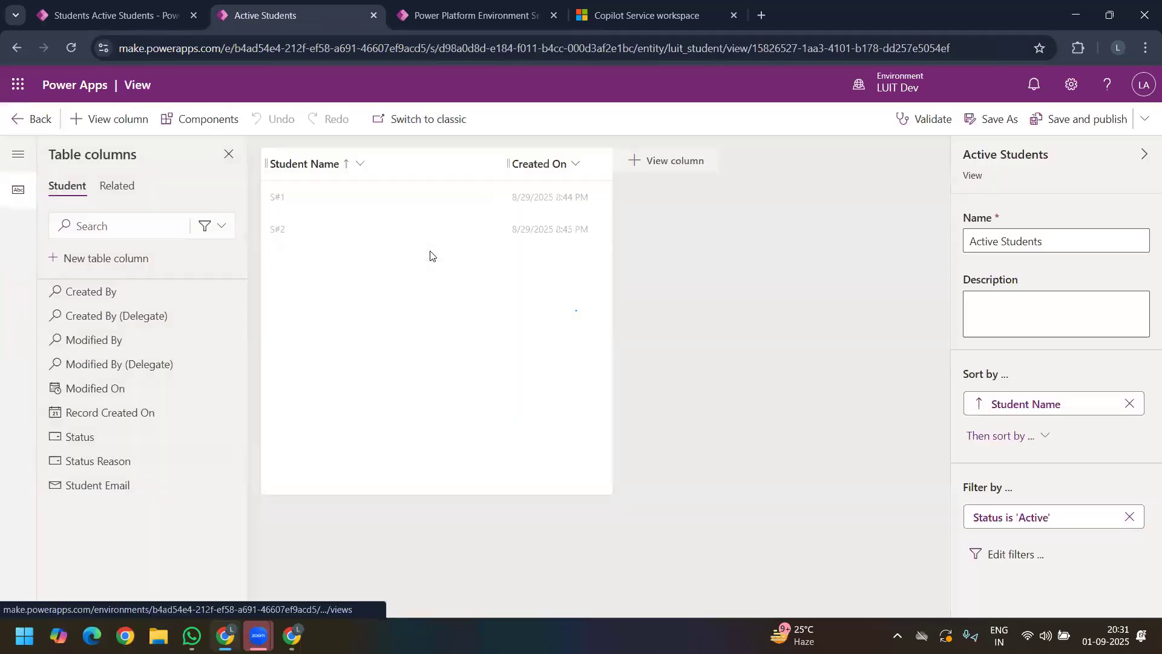
click(393, 173)
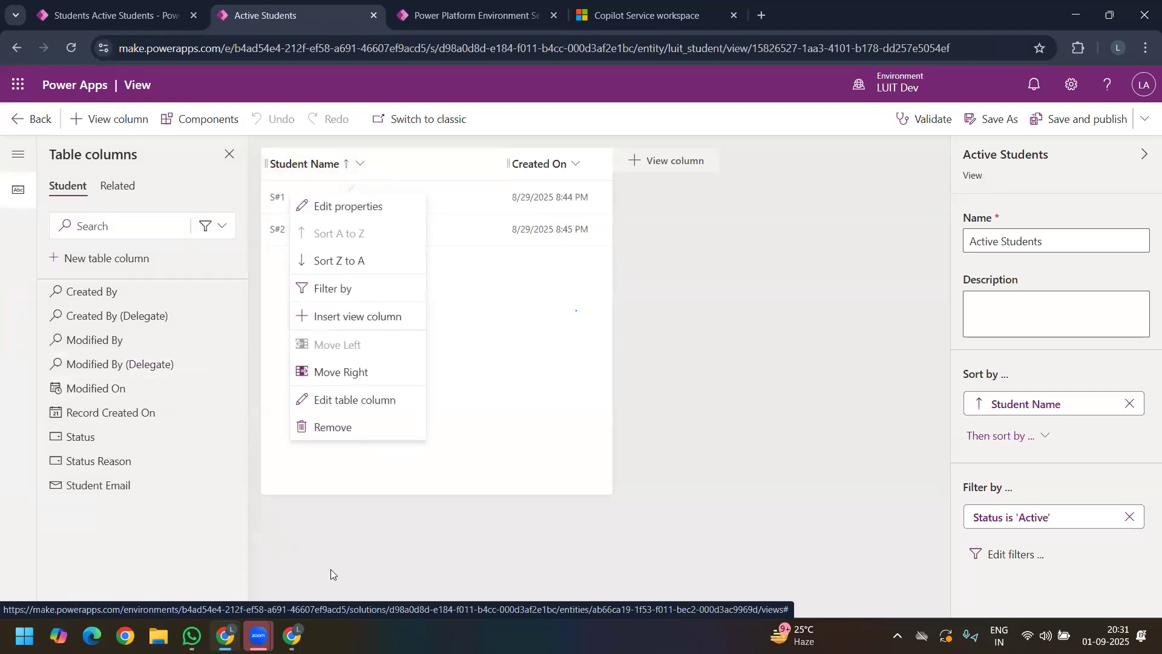
click(330, 569)
click(399, 172)
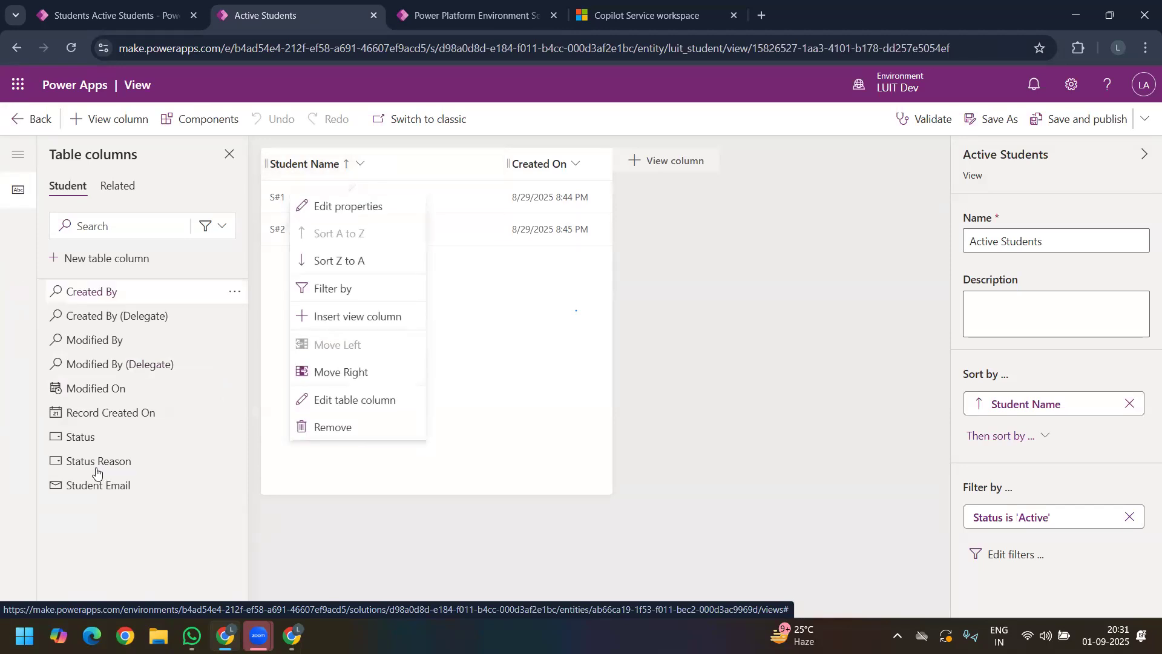
click(342, 318)
click(296, 287)
text(em)
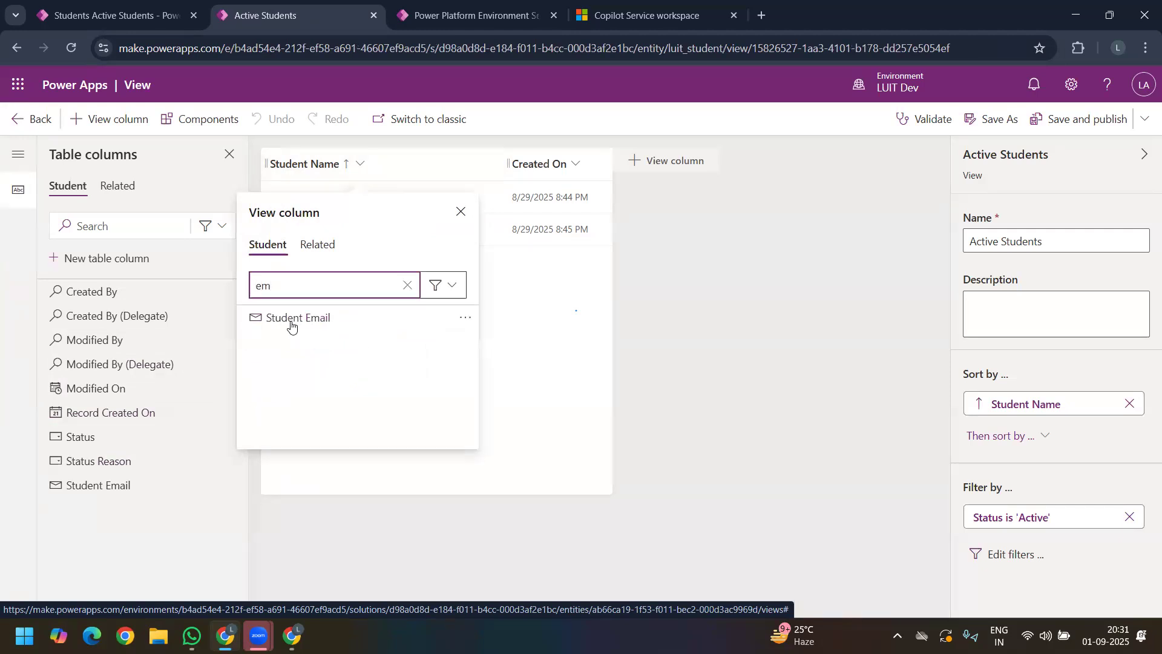
click(291, 321)
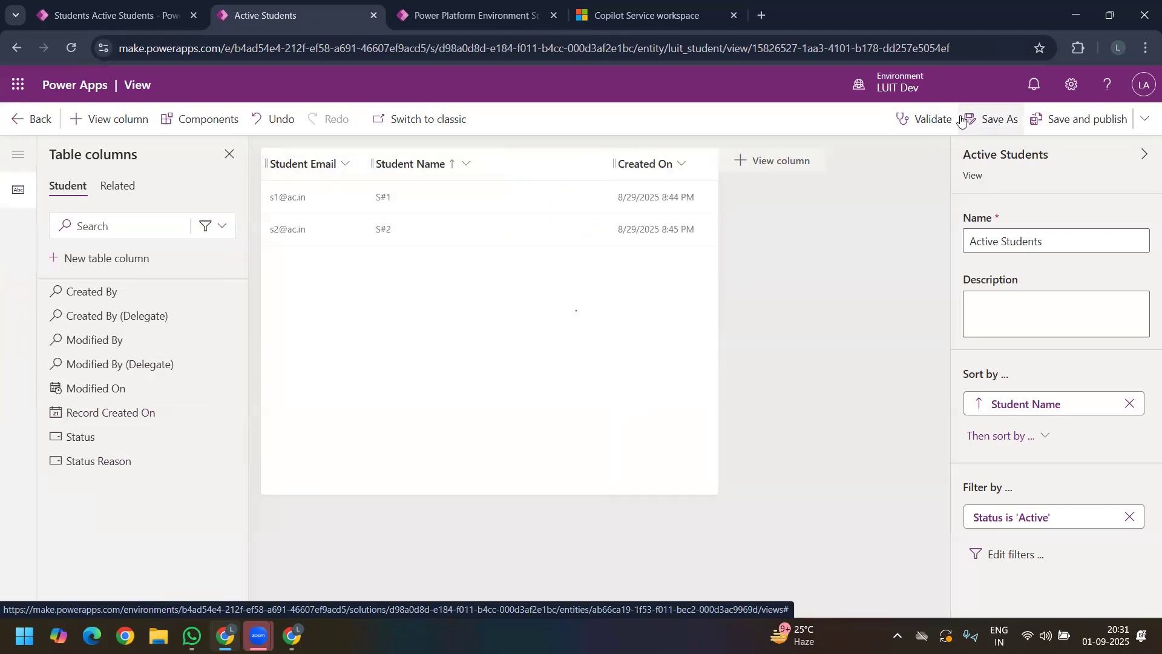
Step: Save and publish the Active Students view, then hard-reload the Student Feedback Survey app with an emptied cache to check the view's columns
click(1094, 121)
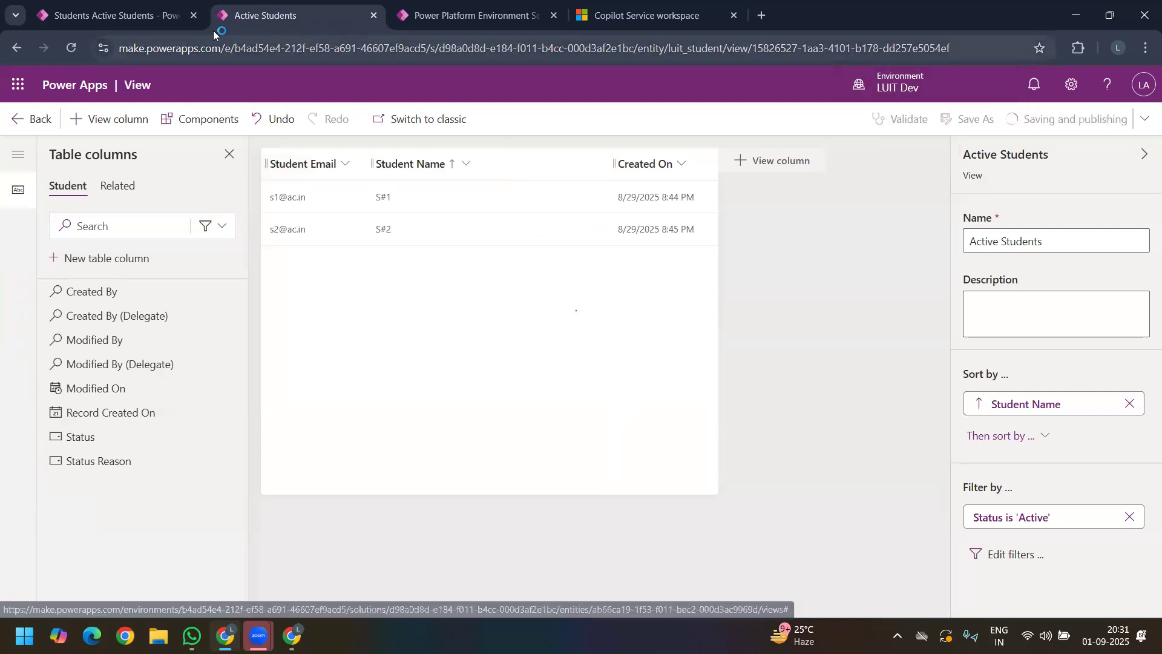
click(136, 27)
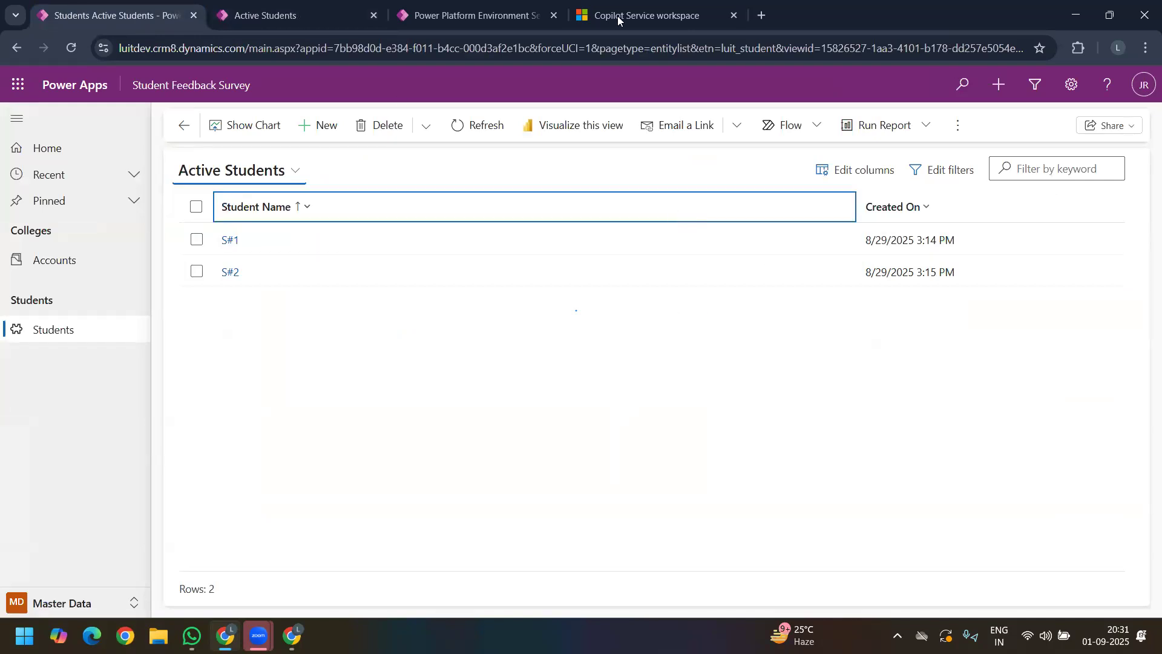
click(265, 9)
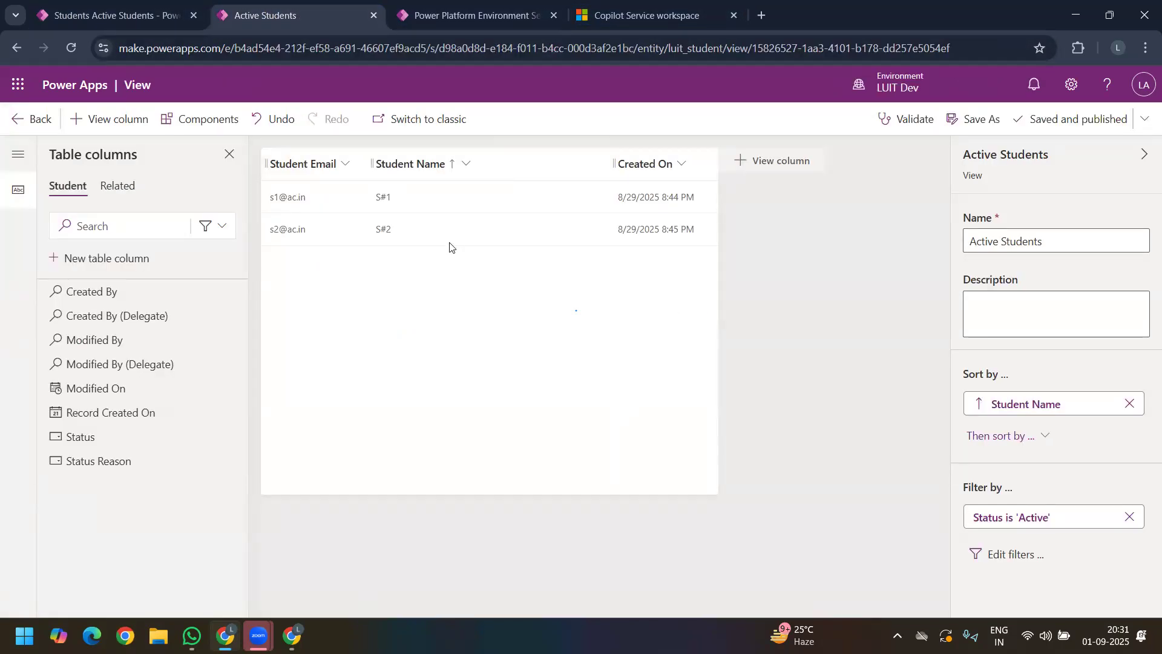
click(71, 6)
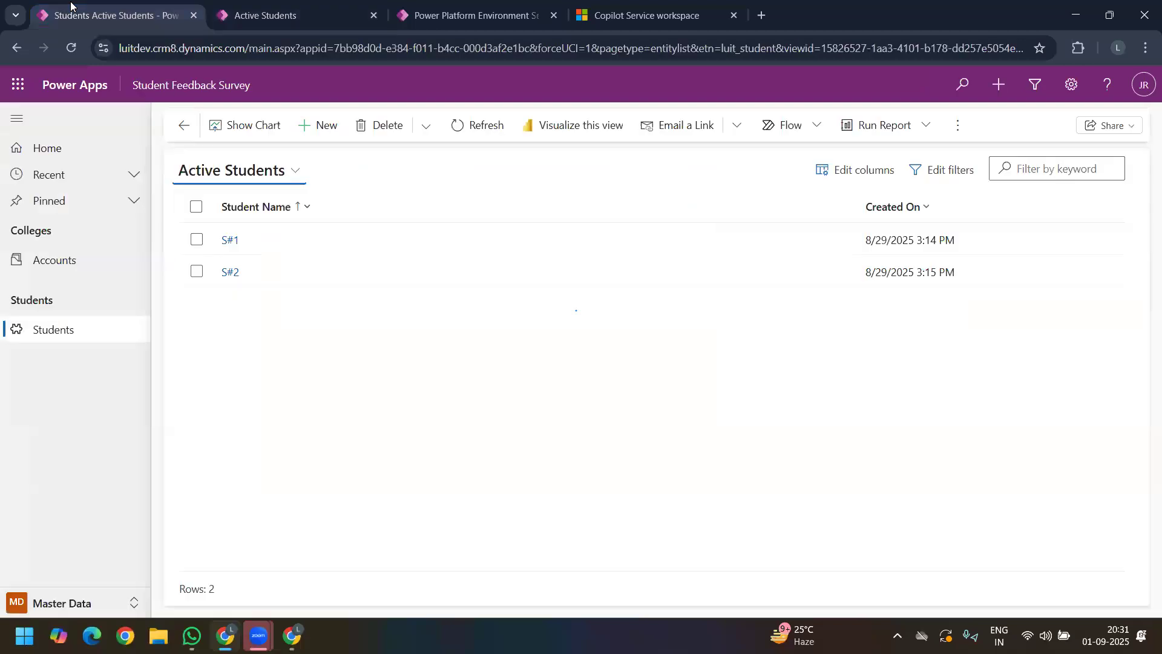
right_click(61, 45)
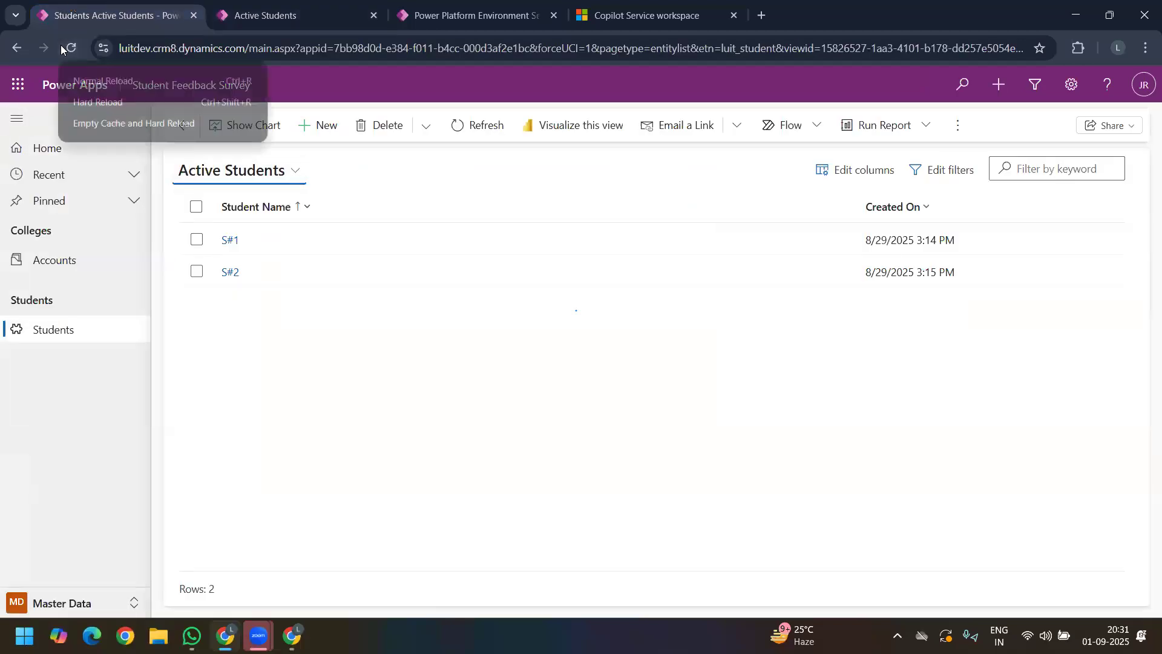
click(121, 125)
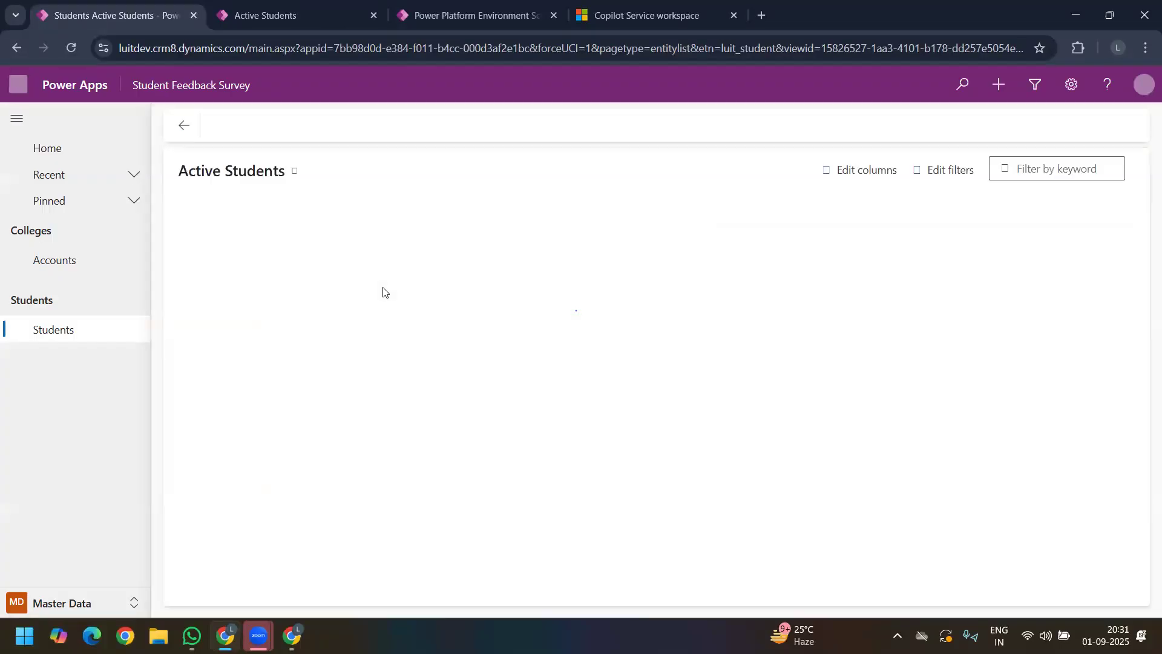
click(280, 16)
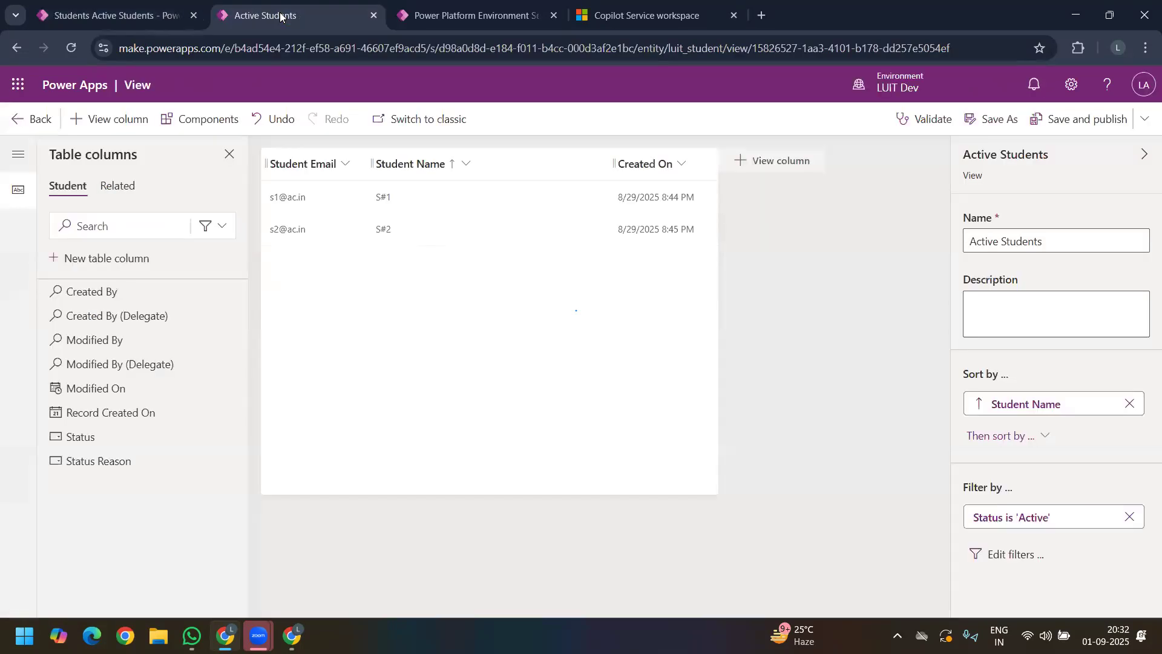
click(90, 9)
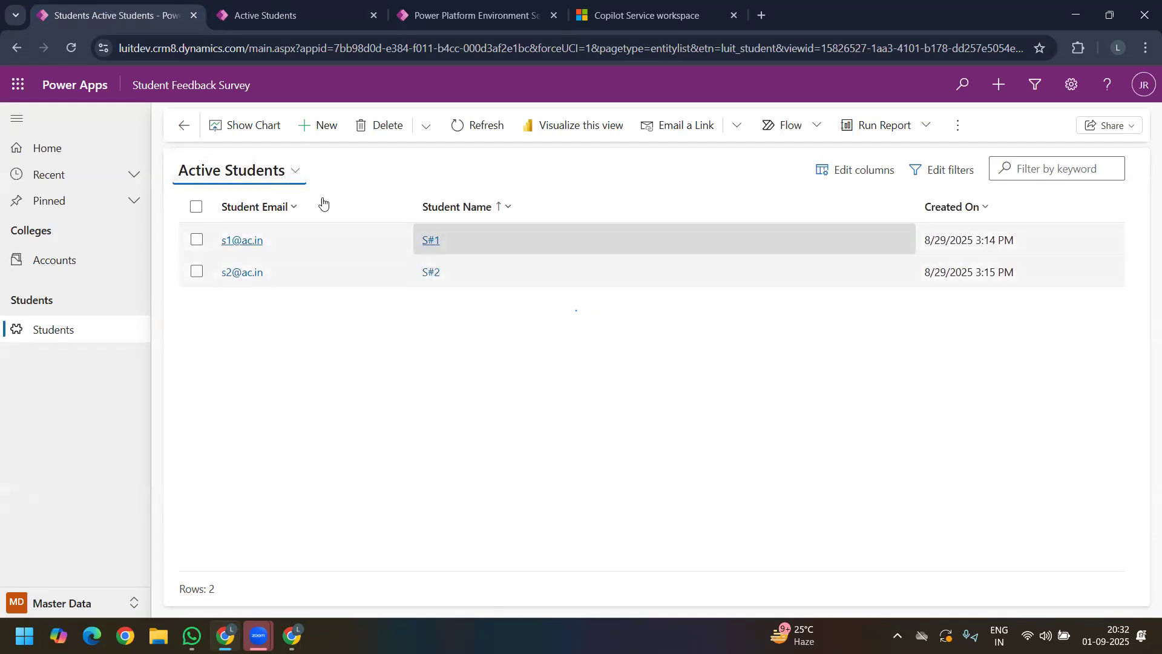
Step: Return from the survey app to the Student table's views in the solution and start creating a new view
click(277, 173)
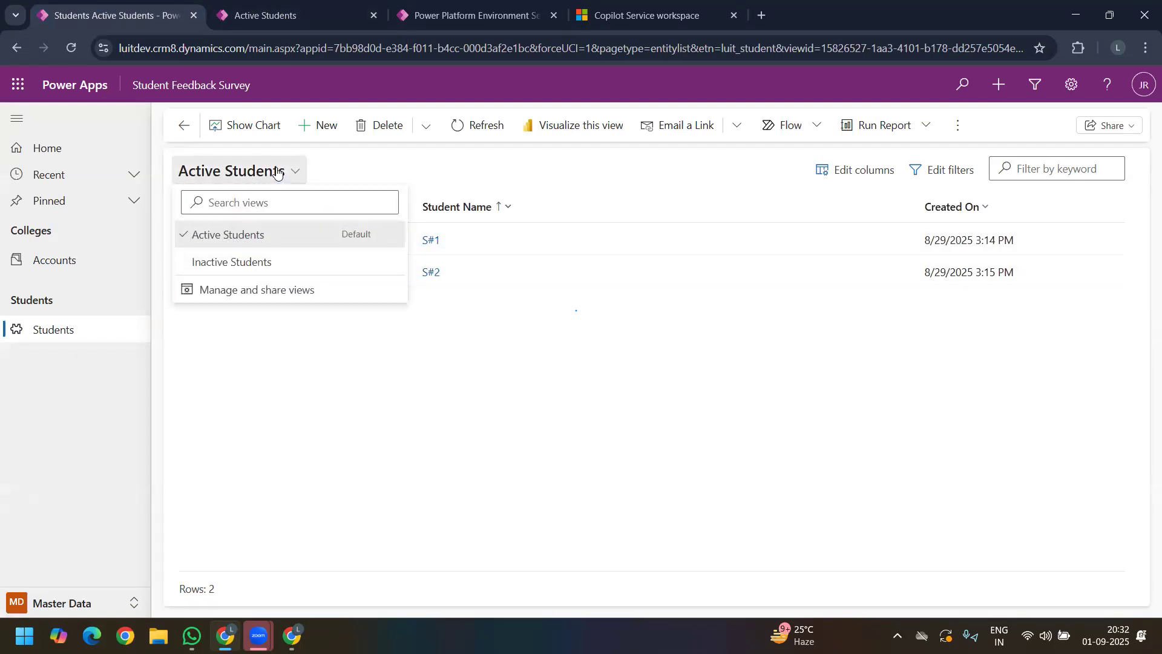
click(278, 19)
click(18, 124)
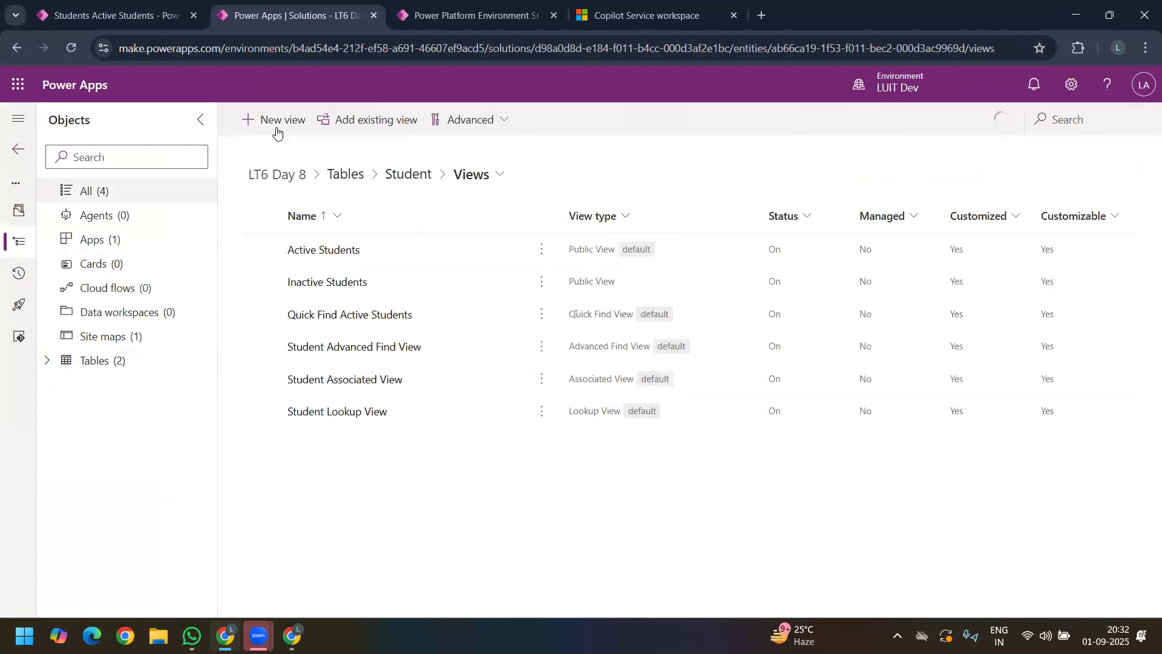
click(277, 121)
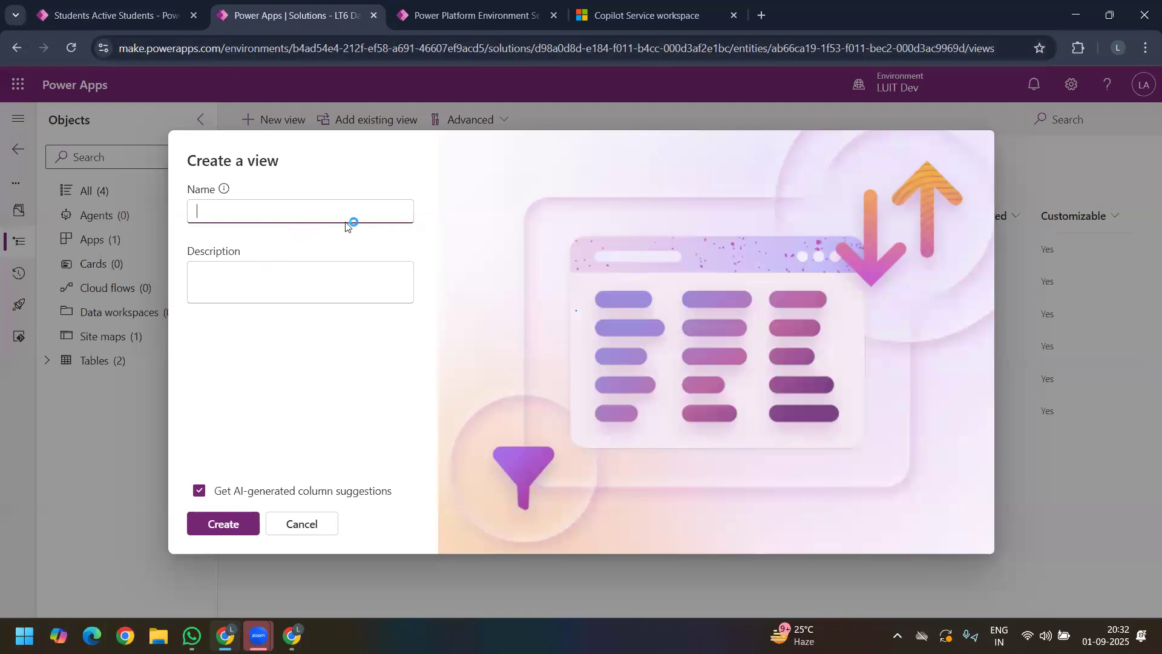
Step: Switch to the Student Feedback Survey app and examine the manage-and-share options for the Active Students view
click(115, 15)
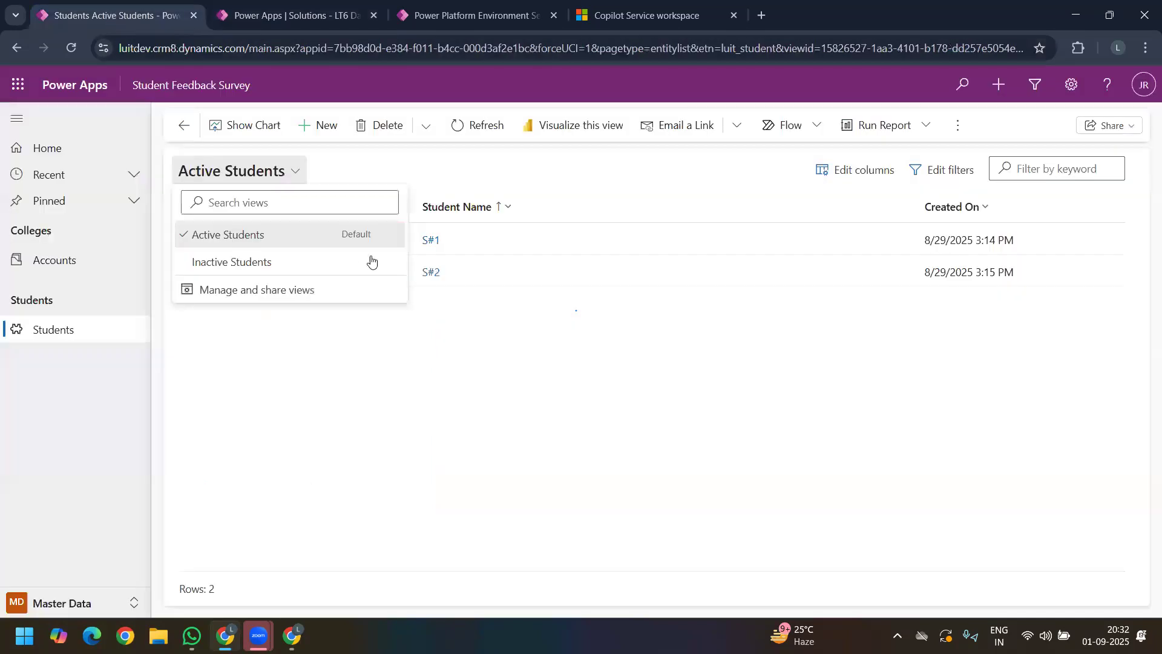
click(239, 294)
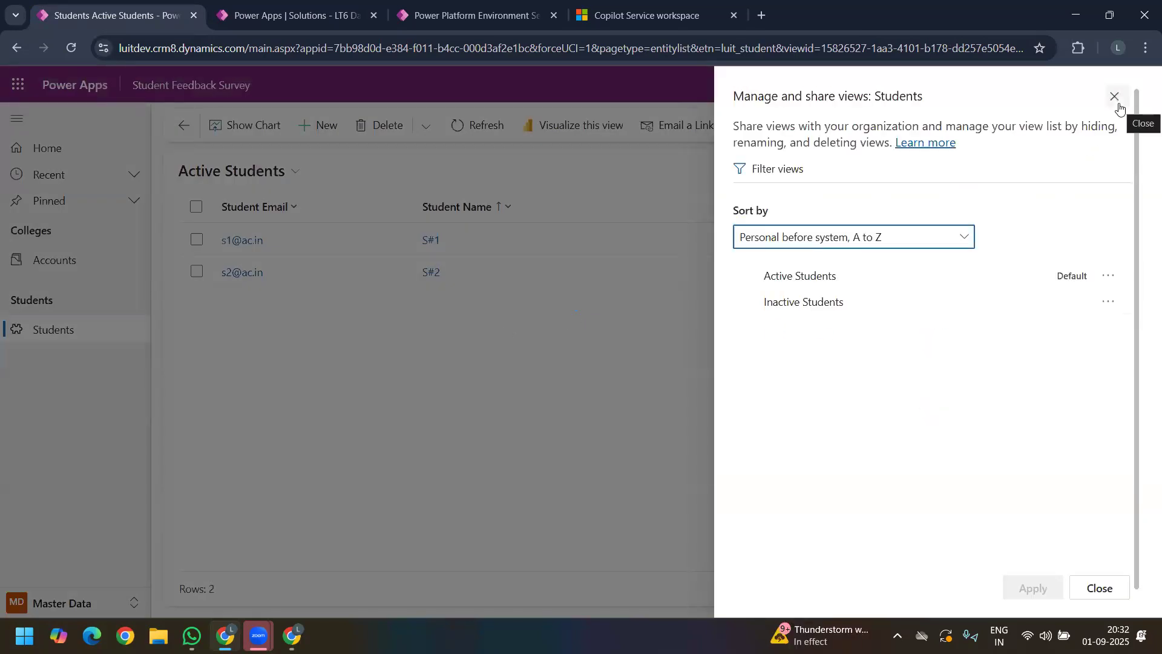
click(1109, 276)
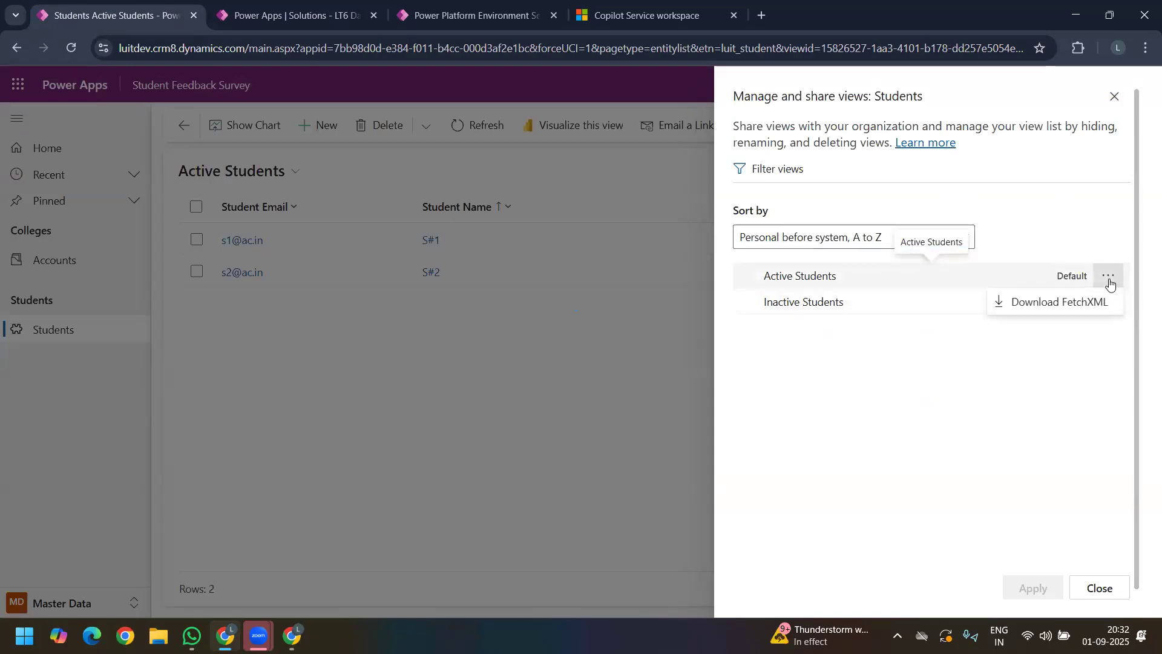
click(1116, 98)
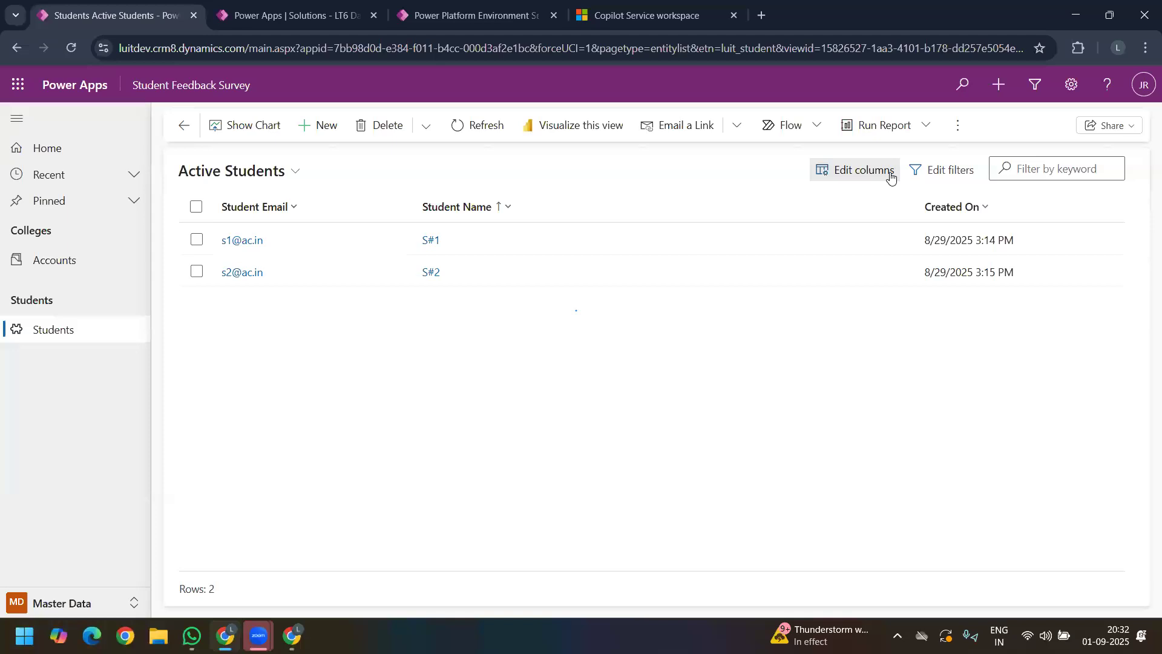
Step: Remove the Student Name and Created On columns from the Active Students view within the app and apply the change
click(890, 174)
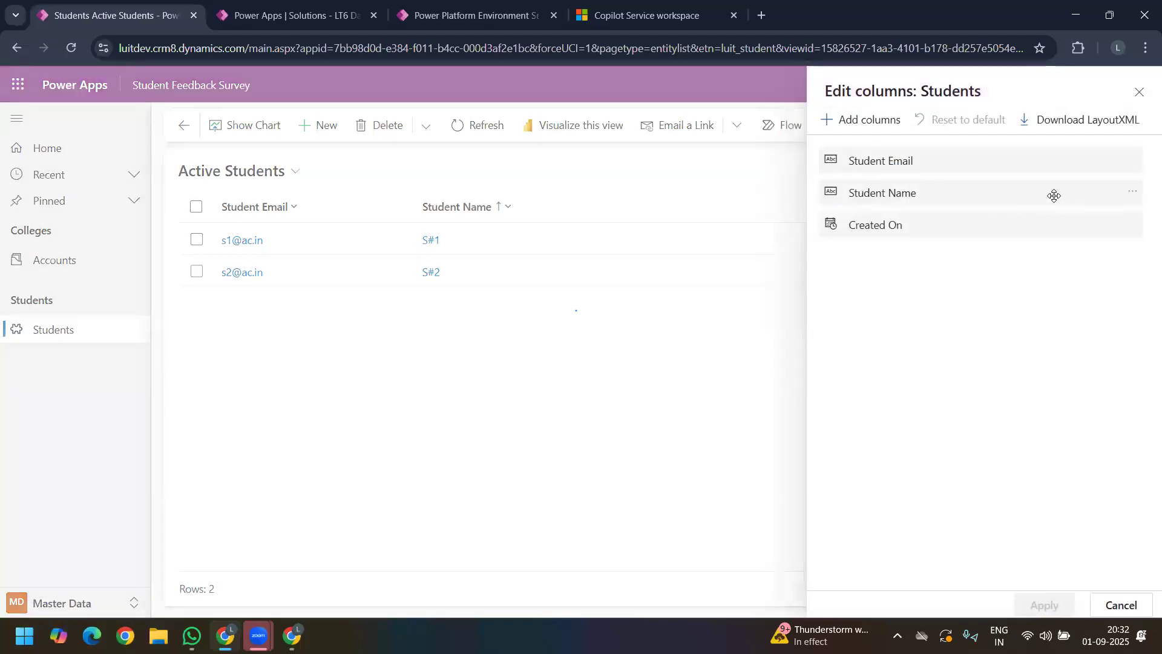
click(1131, 194)
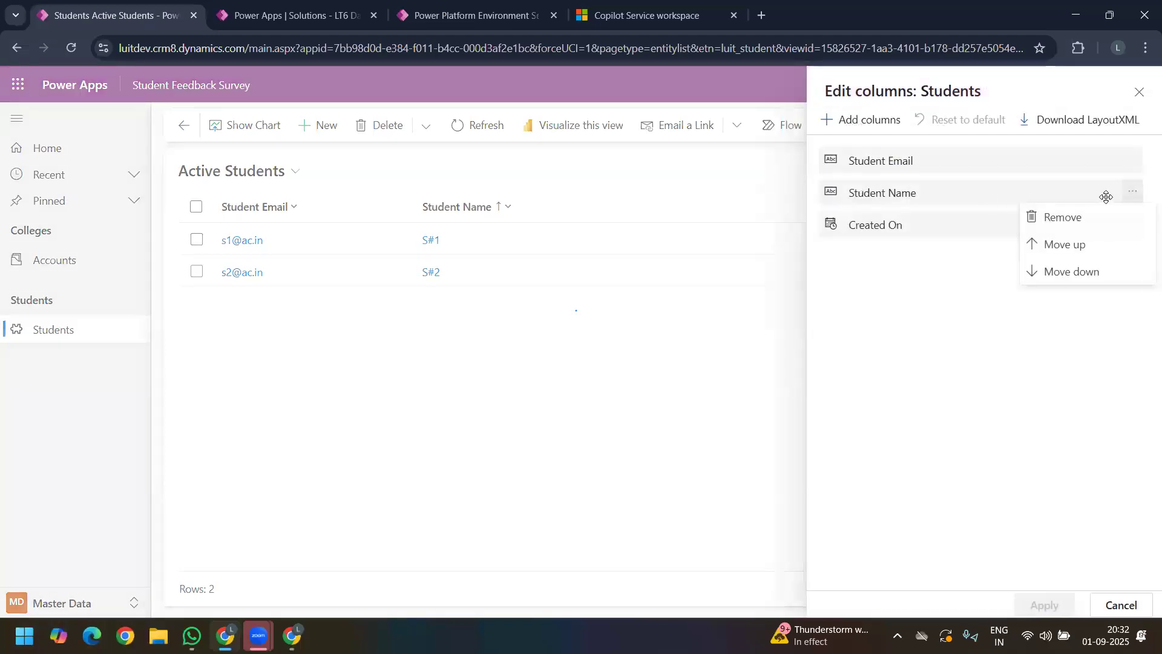
click(1065, 219)
click(1136, 194)
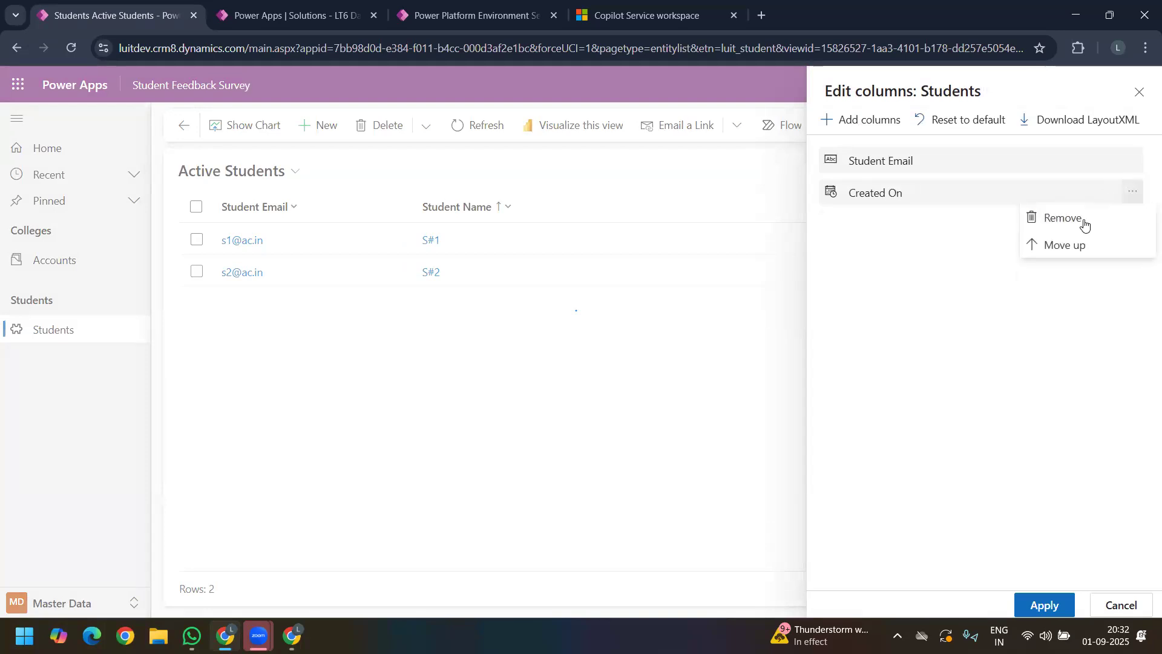
click(1086, 221)
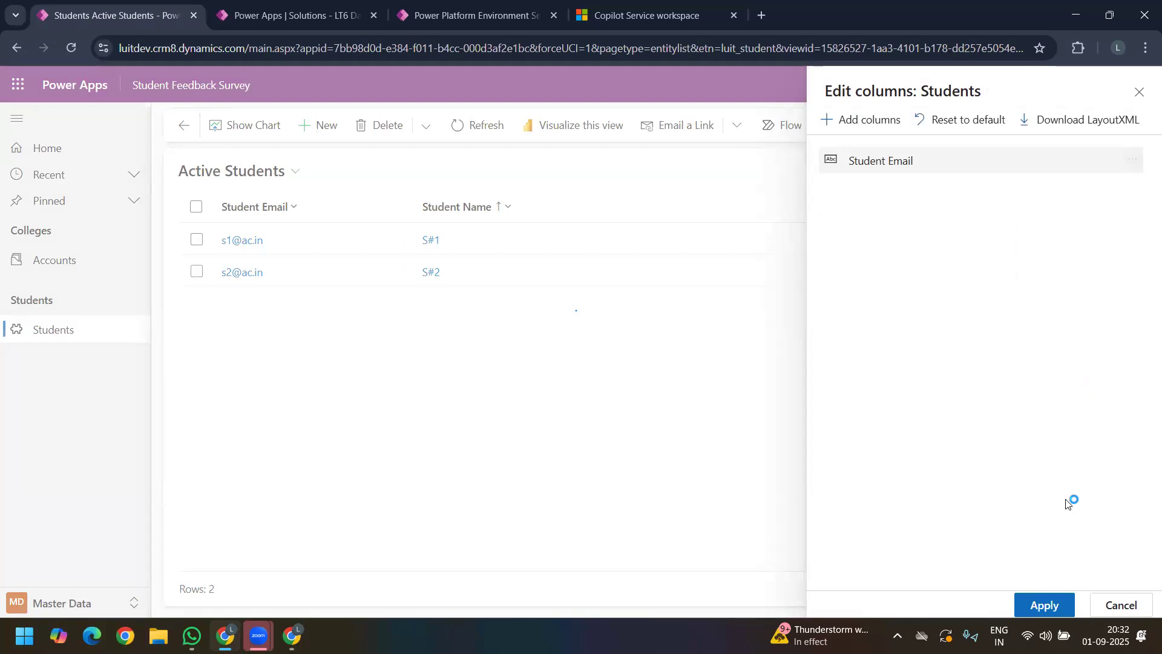
click(1045, 603)
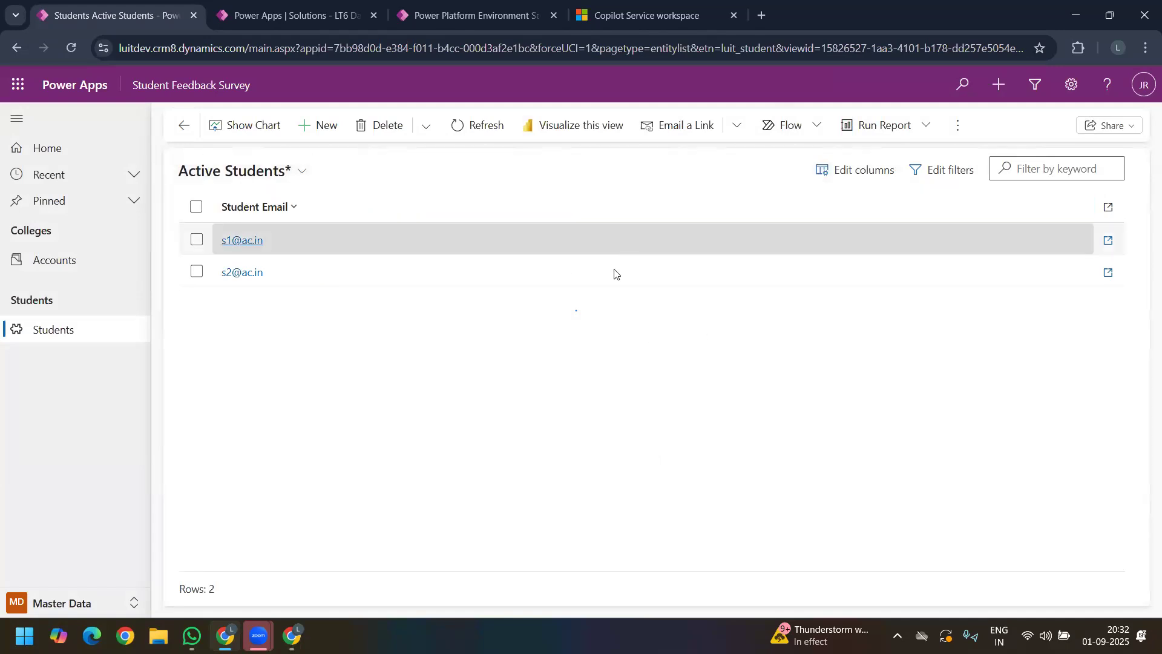
Step: Save the modified layout as a new view named NH Active Students, then switch the list back to the Active Students view
click(265, 179)
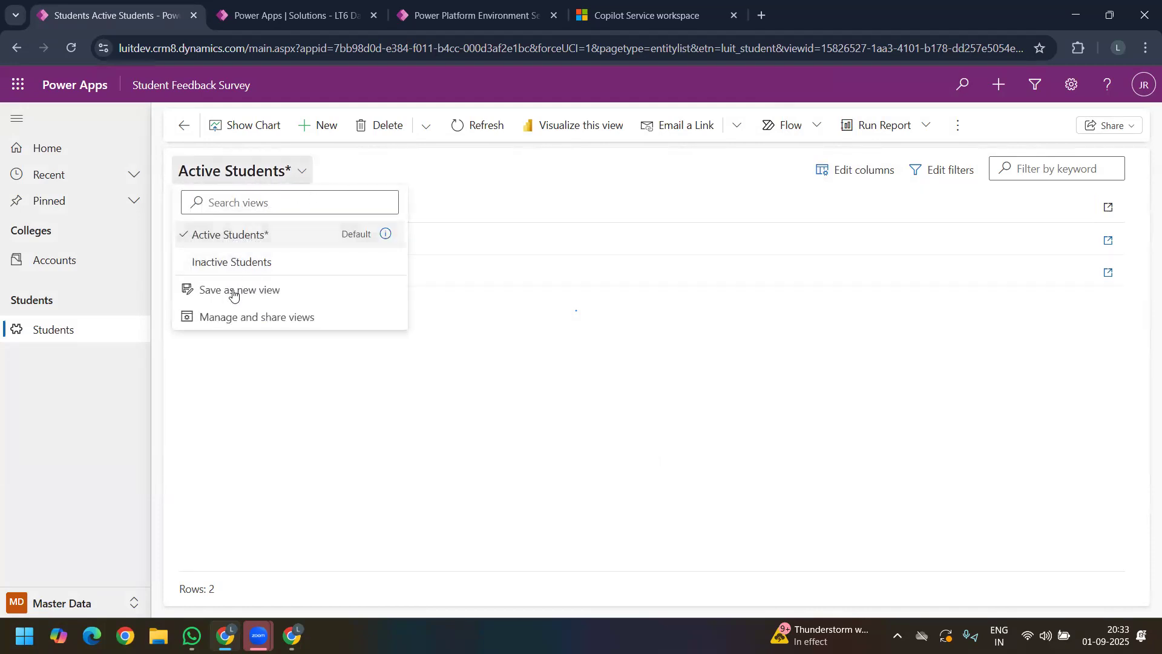
click(267, 291)
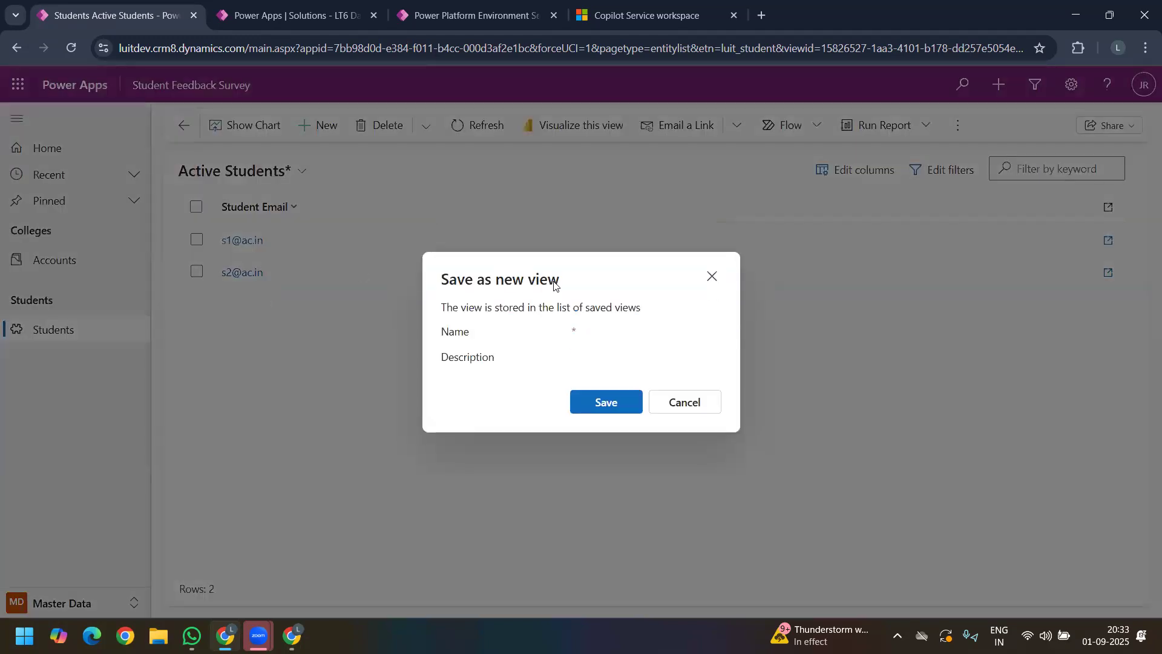
click(676, 309)
text(NH Active Students)
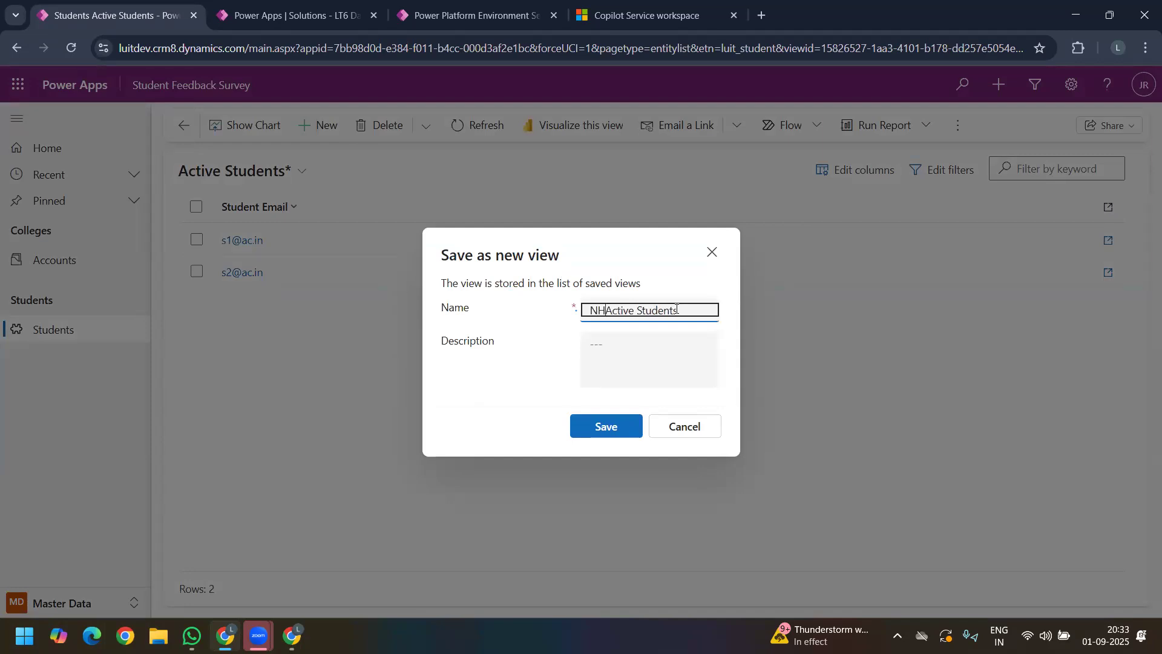
click(605, 430)
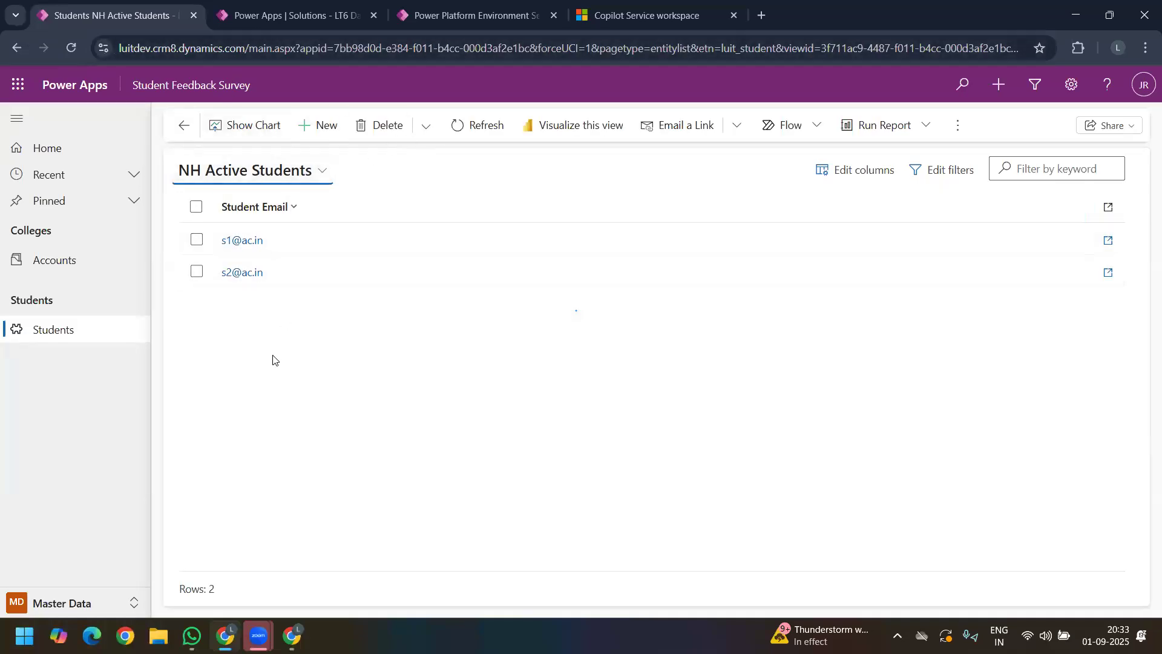
click(248, 172)
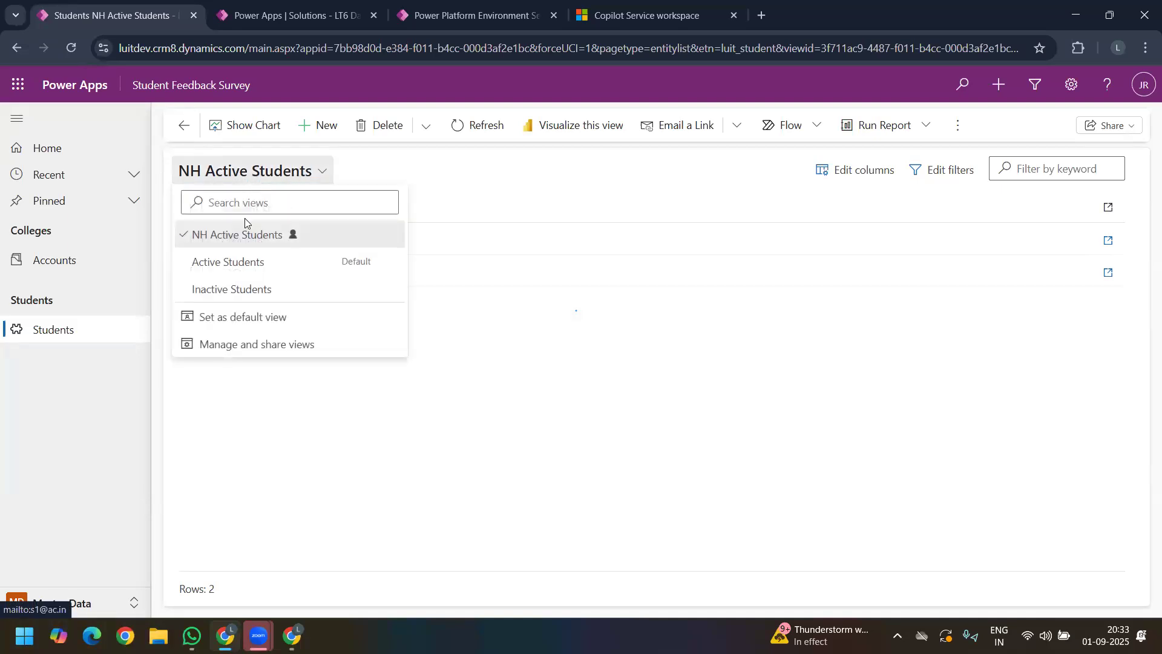
click(242, 262)
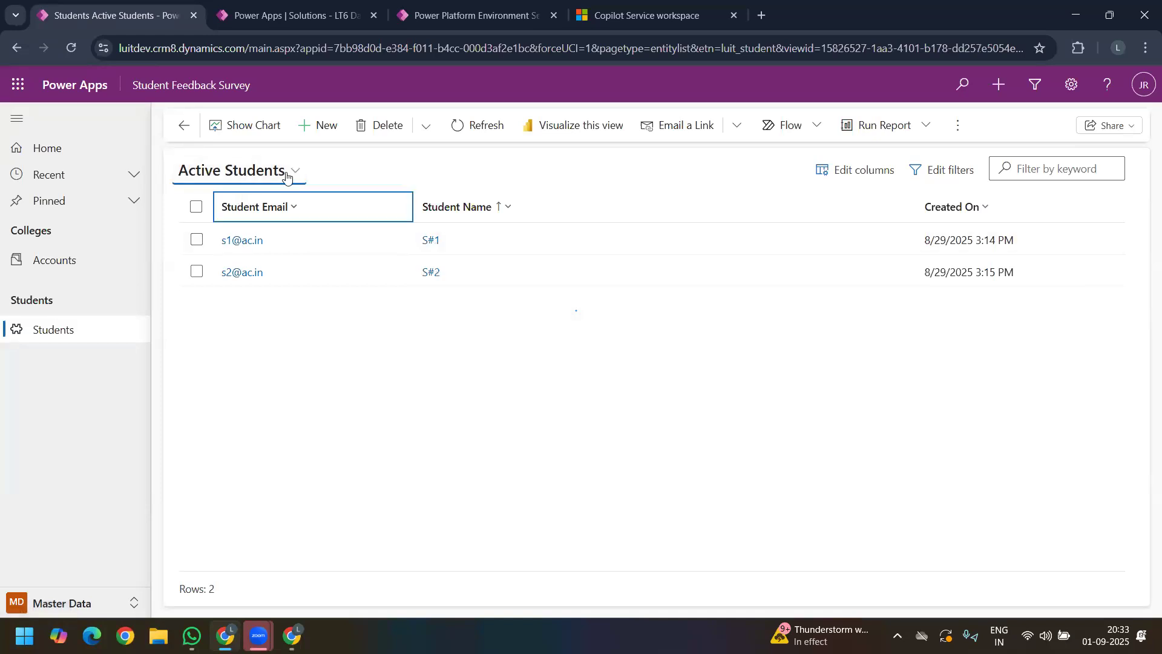
Step: In the solution, create the view Students New View with added Created On, Modified On and Student Email columns, and save and publish it
click(332, 19)
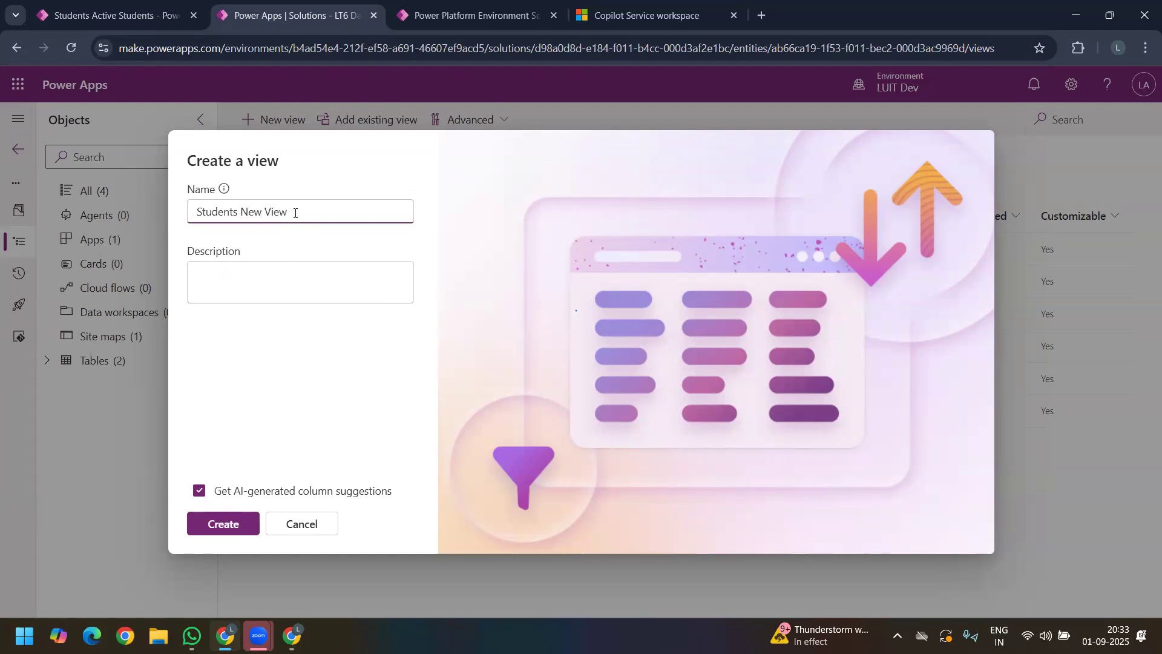
click(222, 524)
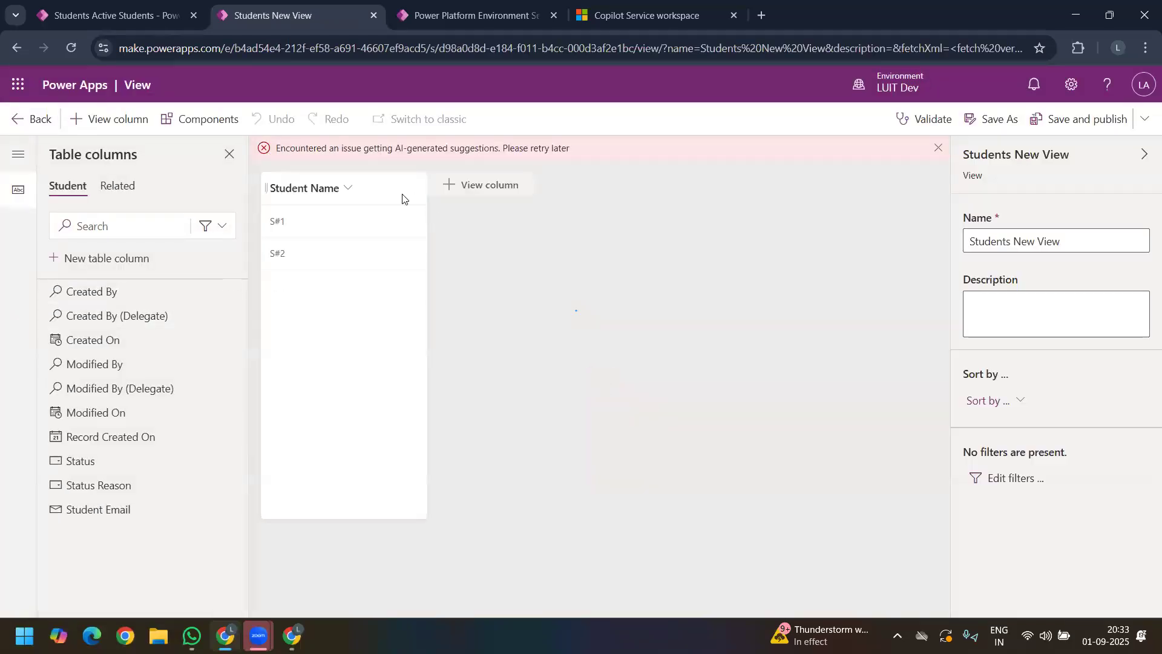
click(111, 339)
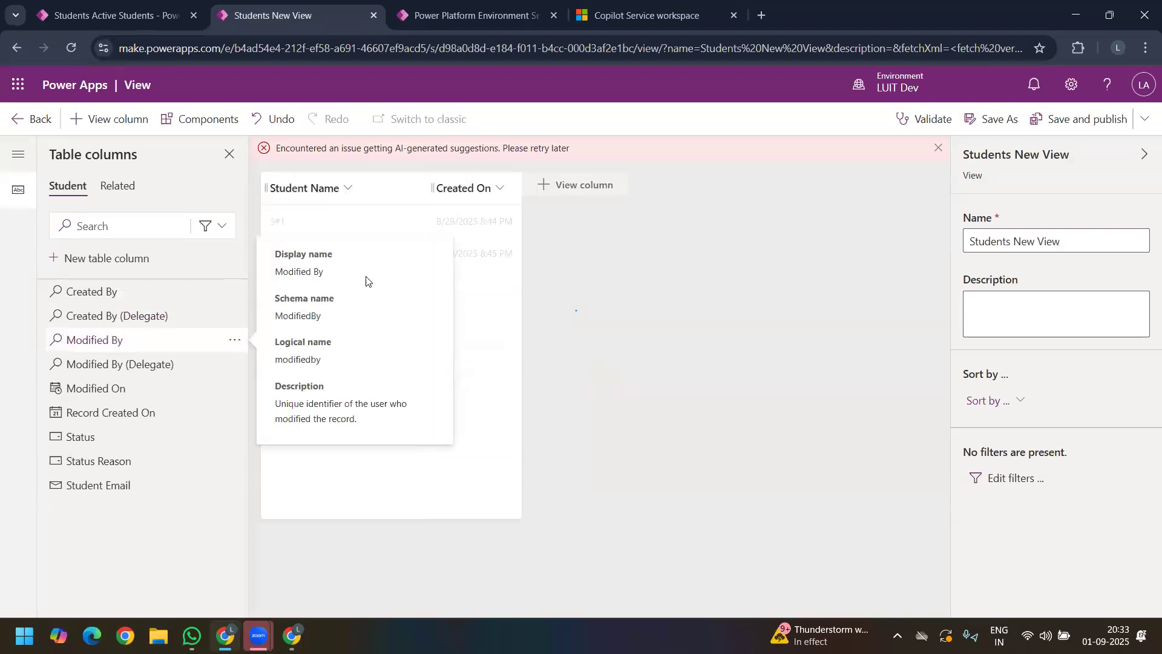
click(136, 388)
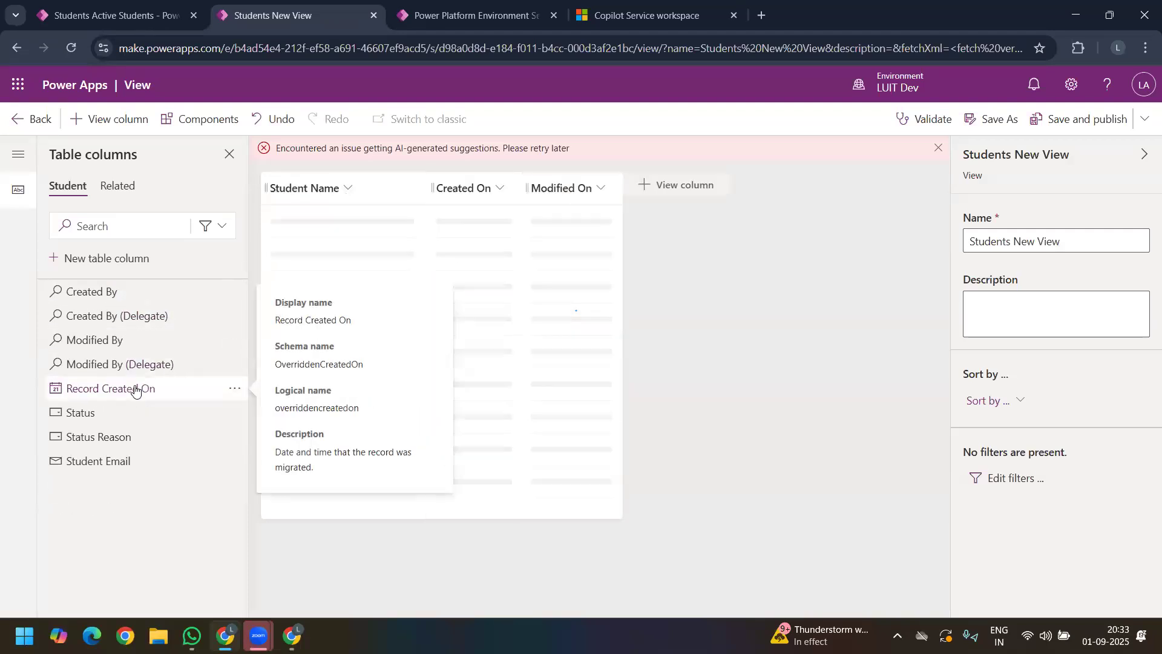
click(117, 461)
click(1061, 121)
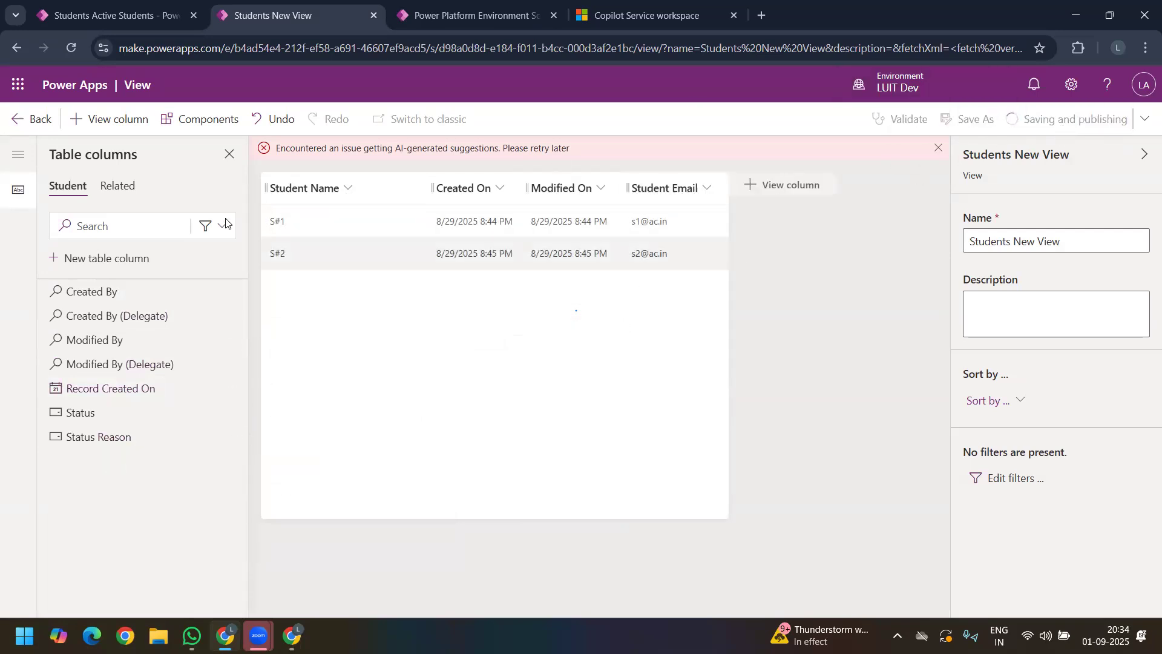
Step: Switch to the Student Feedback Survey app and check the Students view list for Students New View
click(71, 8)
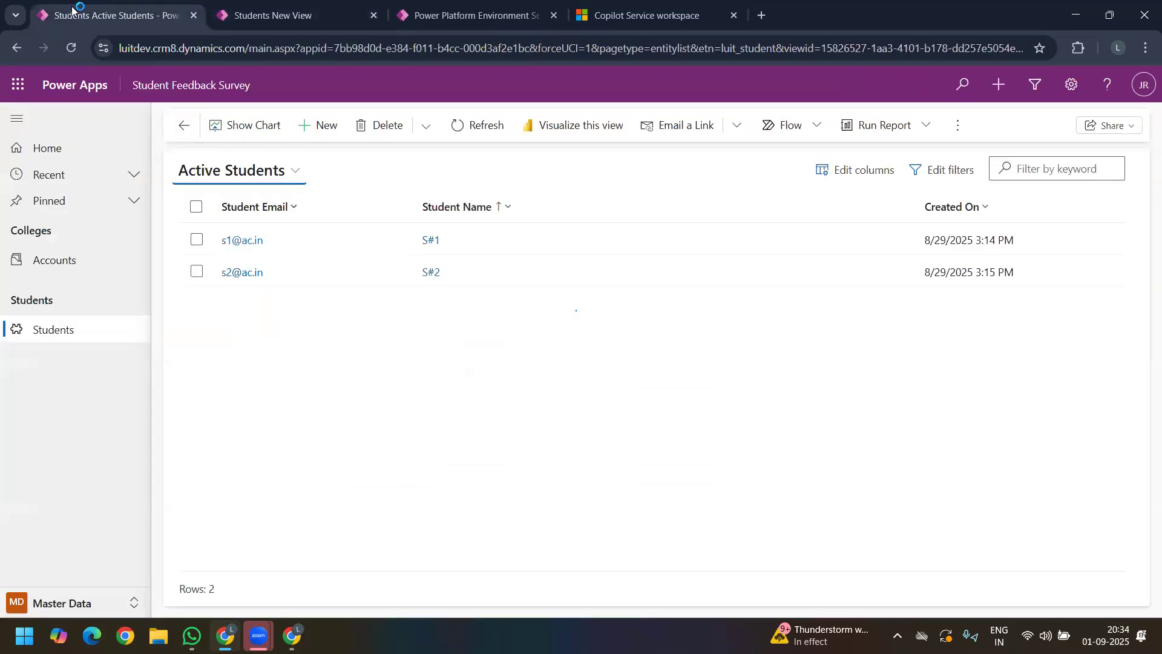
click(292, 170)
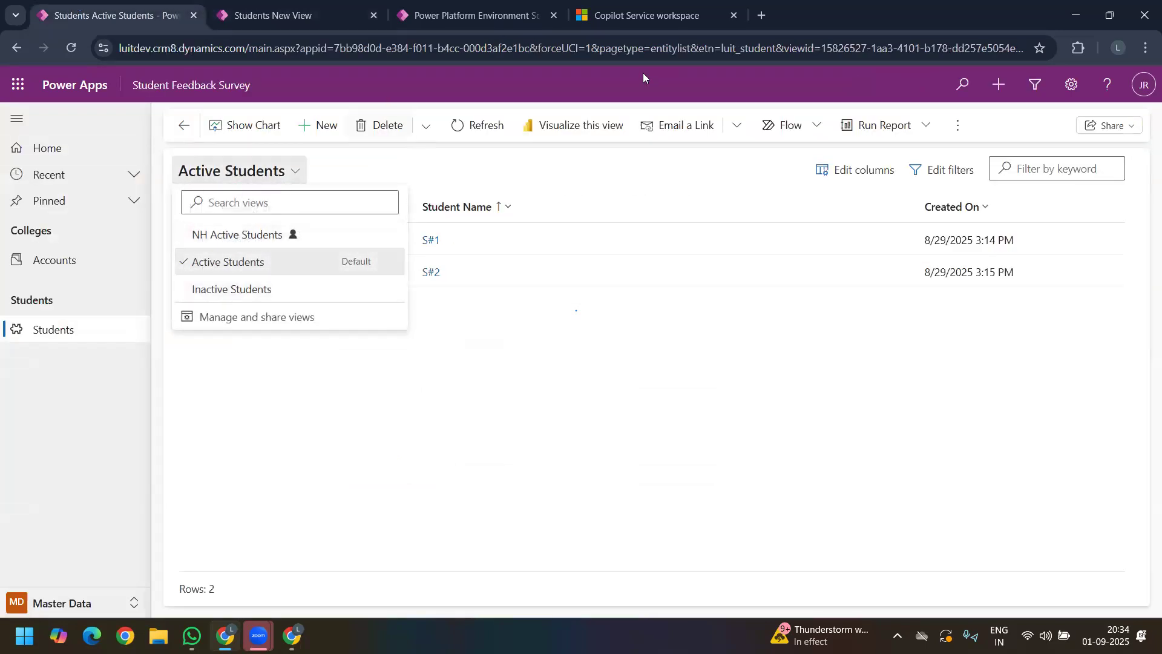
click(300, 15)
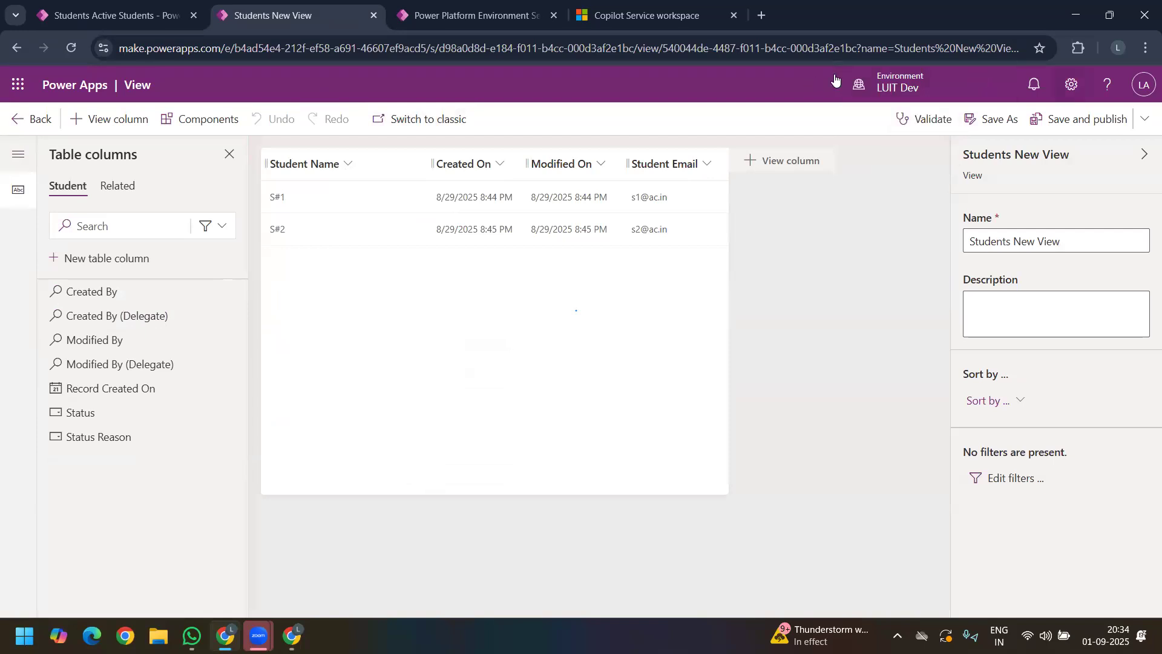
click(130, 18)
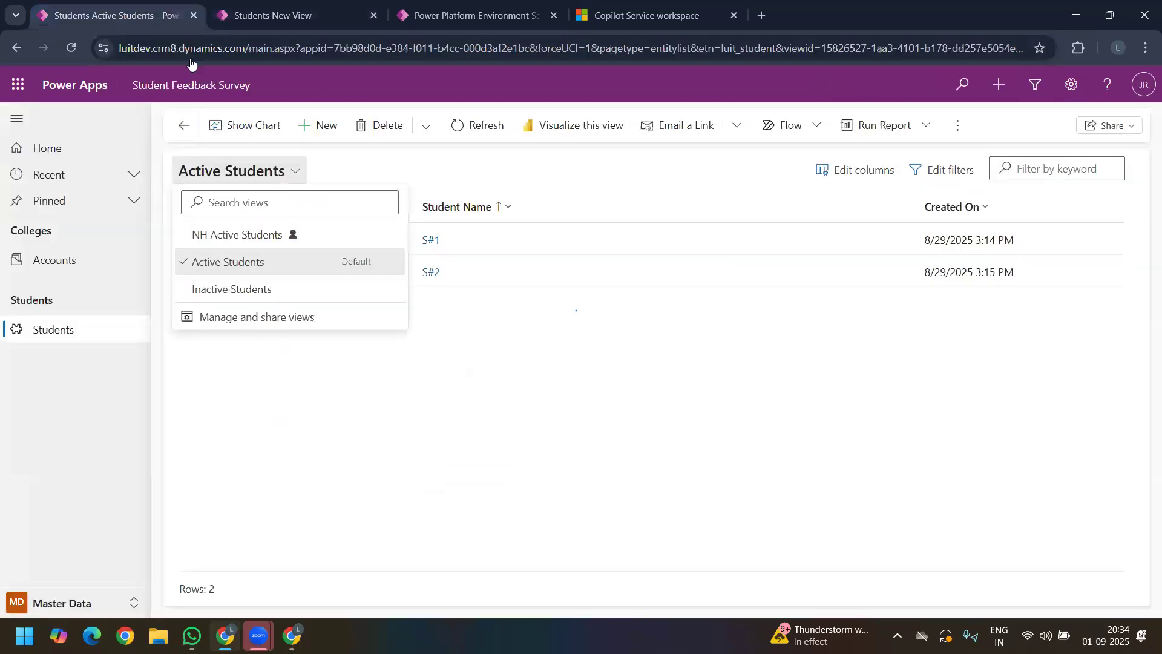
click(353, 373)
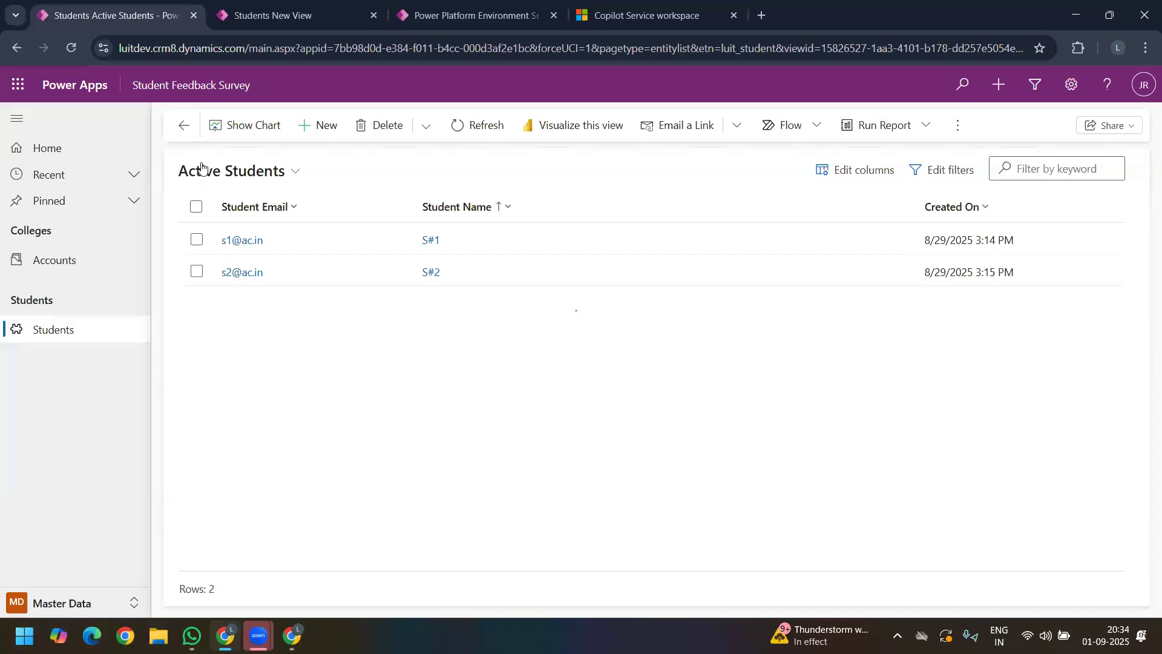
Step: Empty the cache and hard reload the app, then switch the Students list to Students New View
right_click(71, 51)
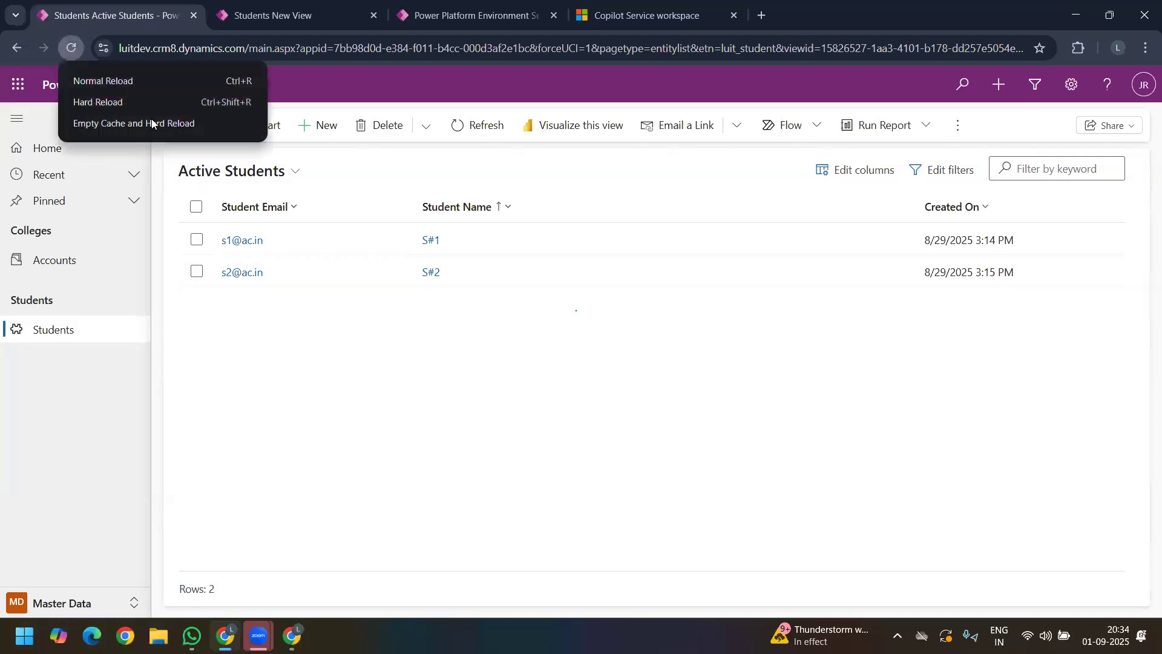
click(151, 122)
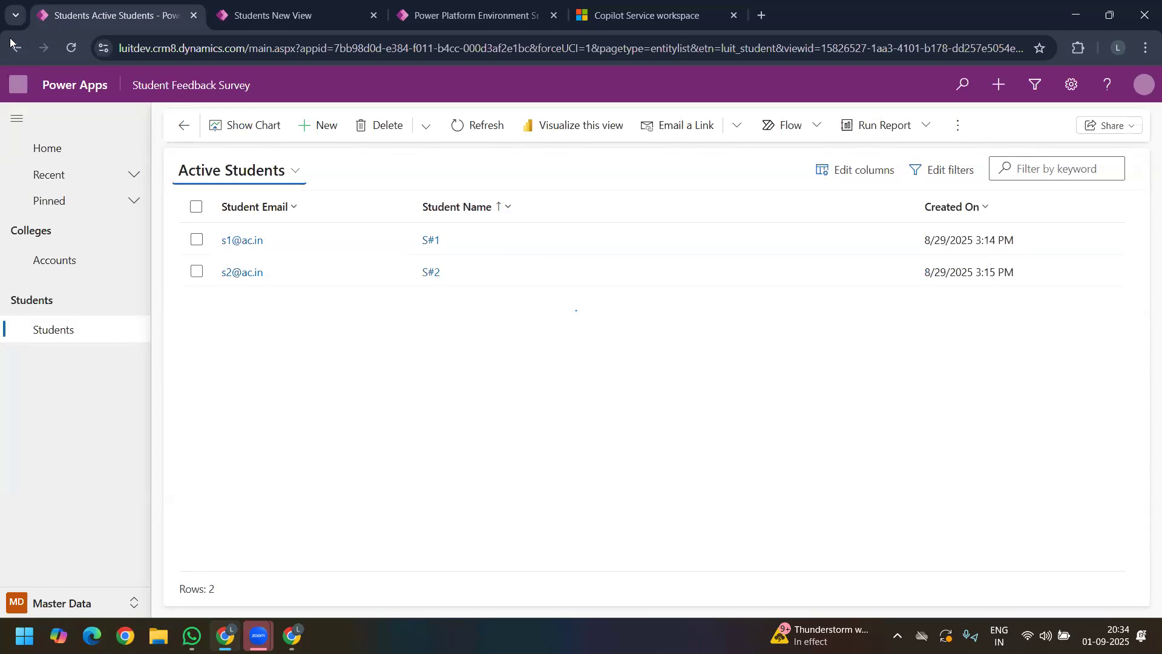
click(205, 170)
click(231, 261)
click(222, 181)
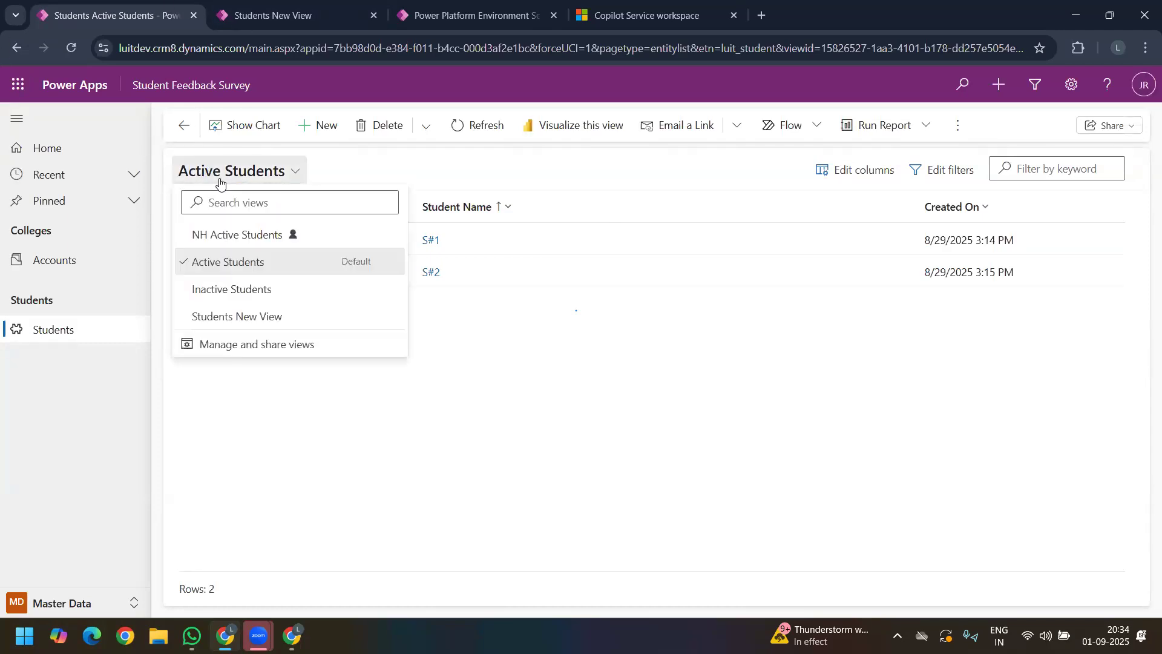
click(250, 318)
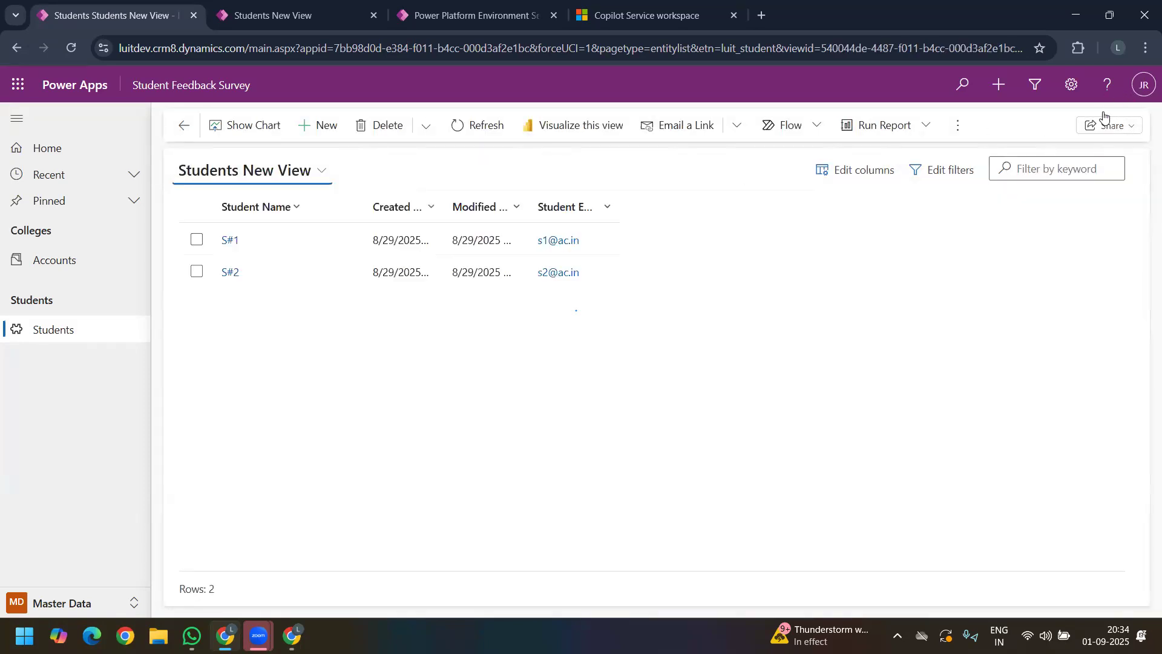
Step: Check which account is signed in to the app, then switch the list to the personal view NH Active Students
click(1140, 94)
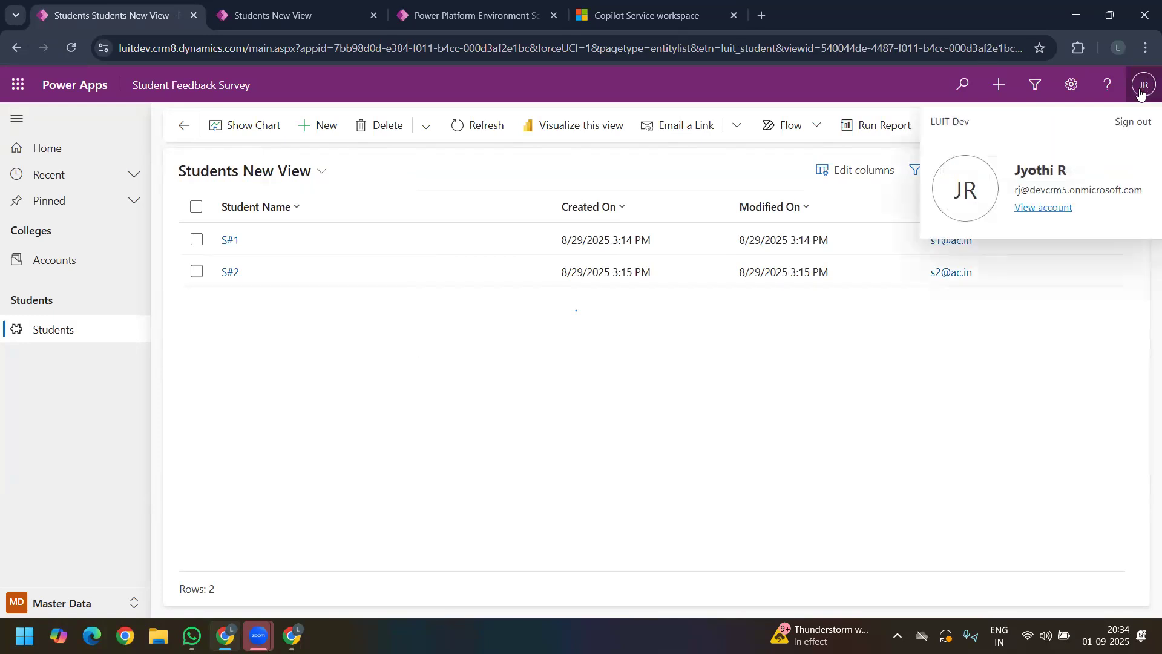
click(580, 382)
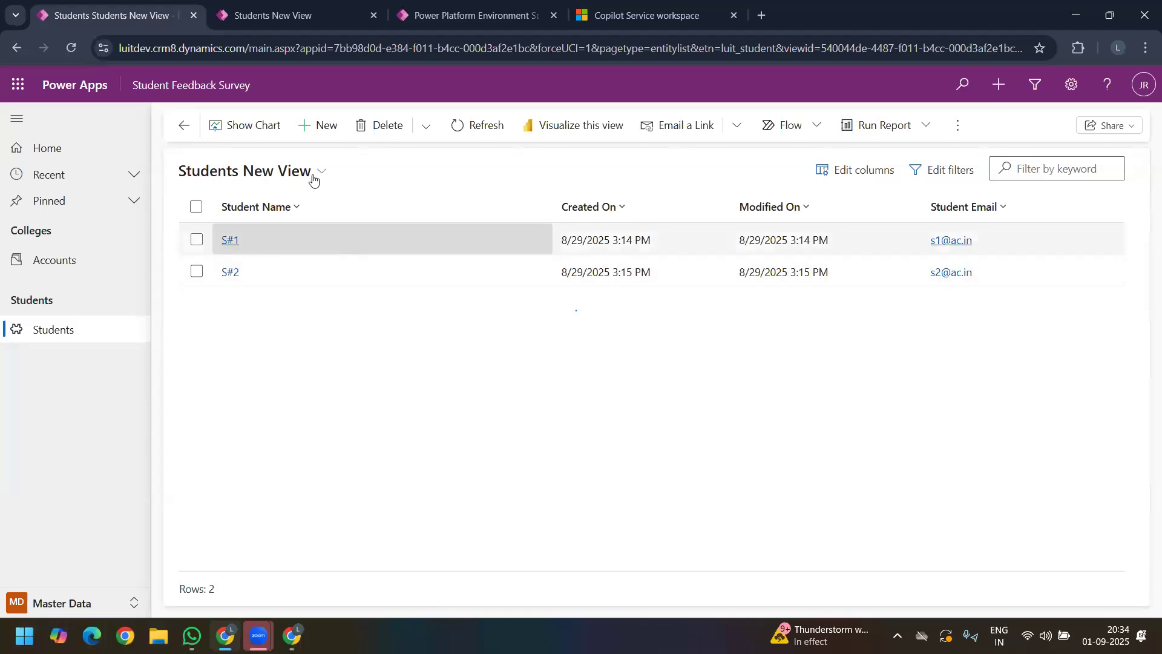
click(267, 176)
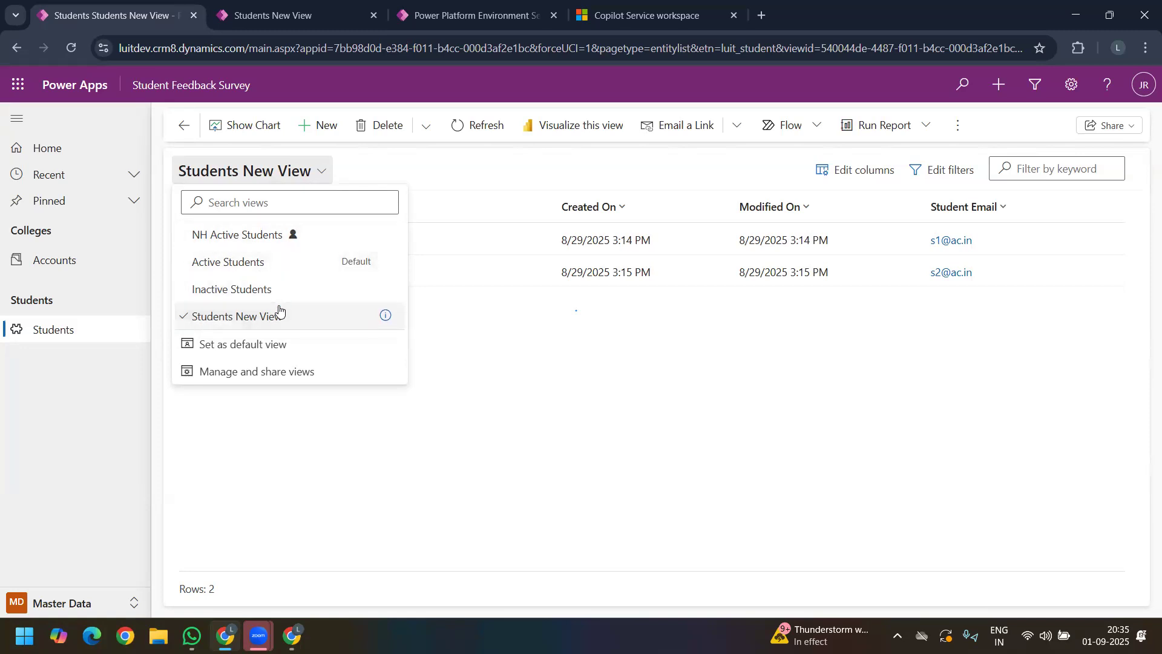
click(589, 425)
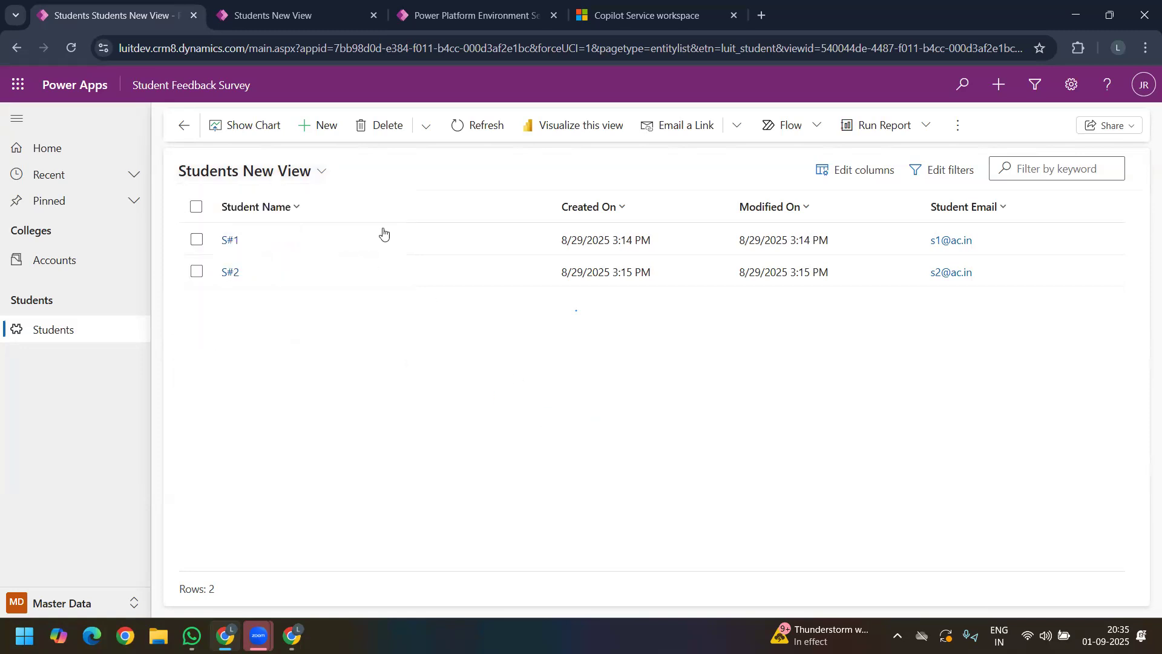
click(287, 175)
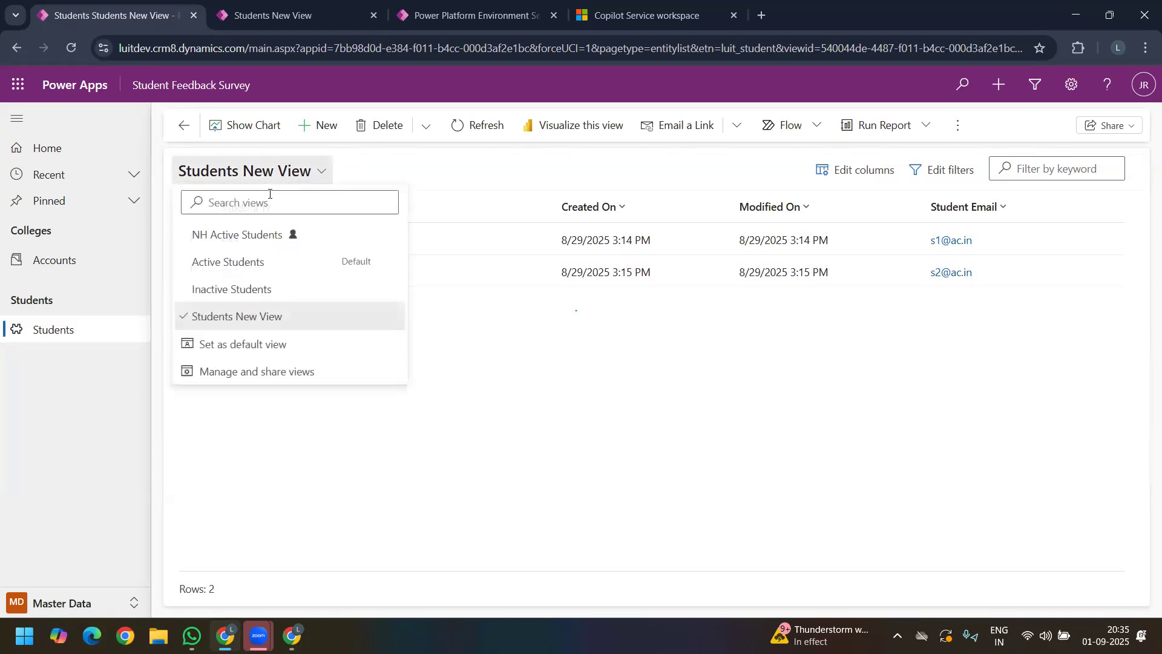
click(247, 236)
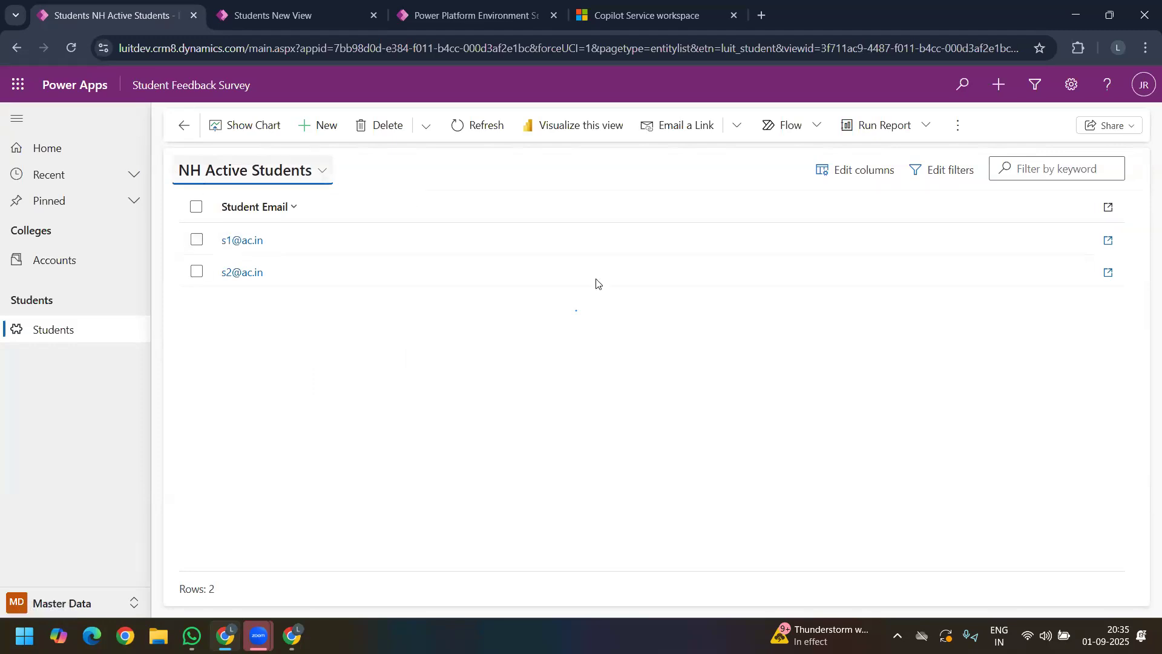
Step: Examine the permissions for sharing NH Active Students with the admin user and the view's other management options, then leave without sharing
click(287, 175)
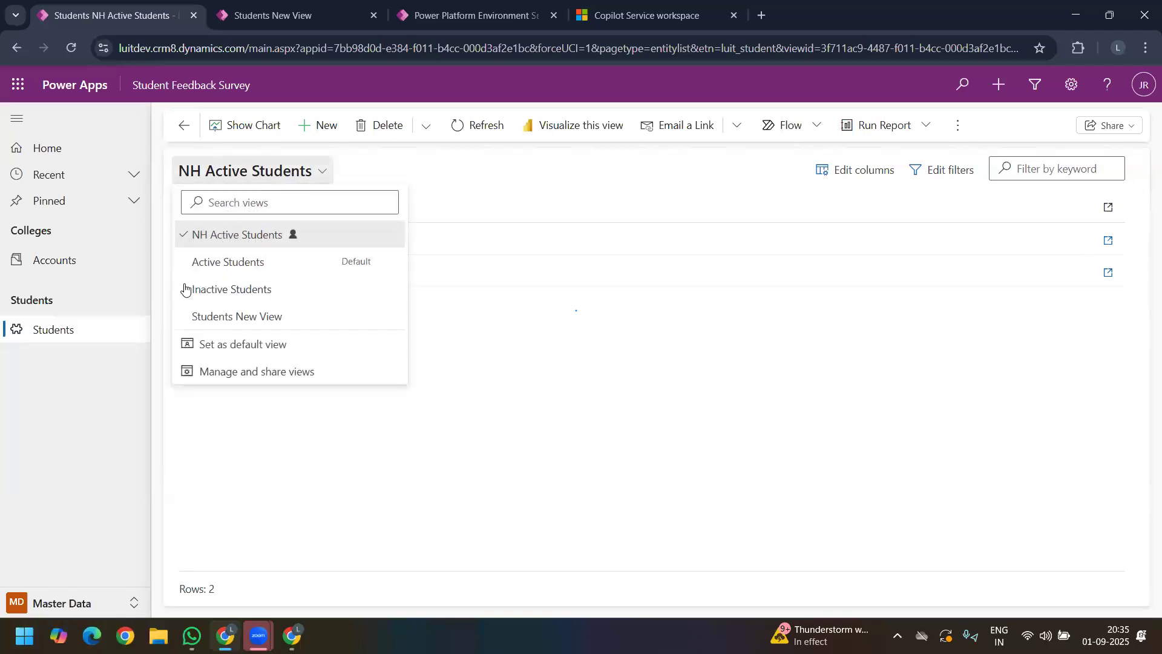
click(247, 370)
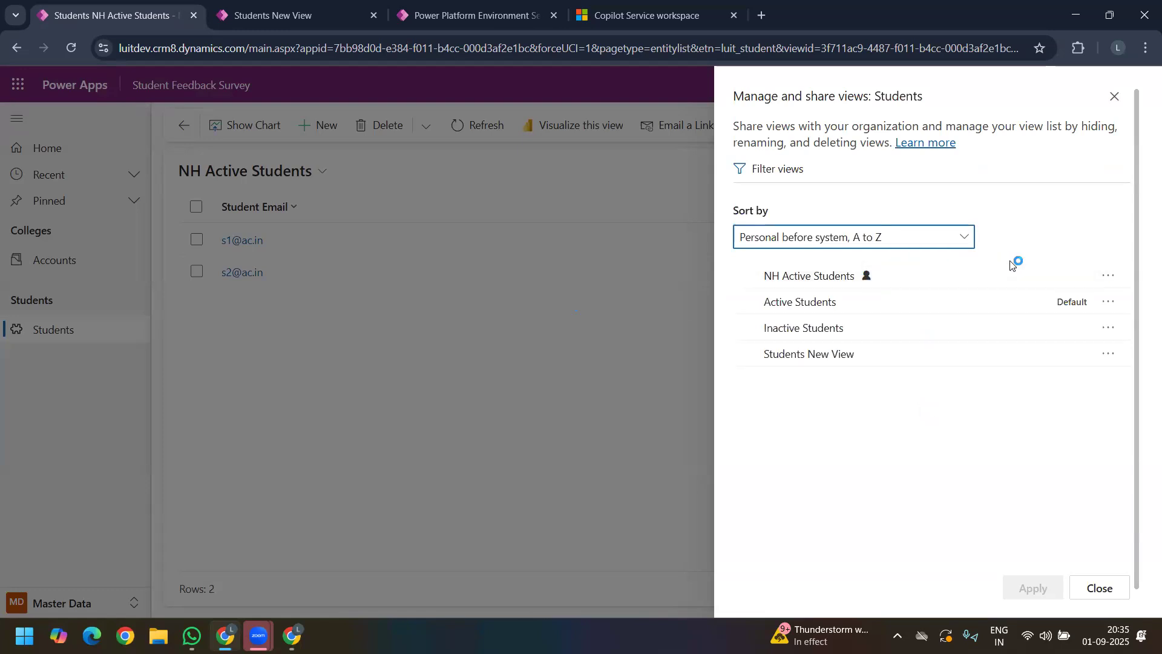
click(1108, 276)
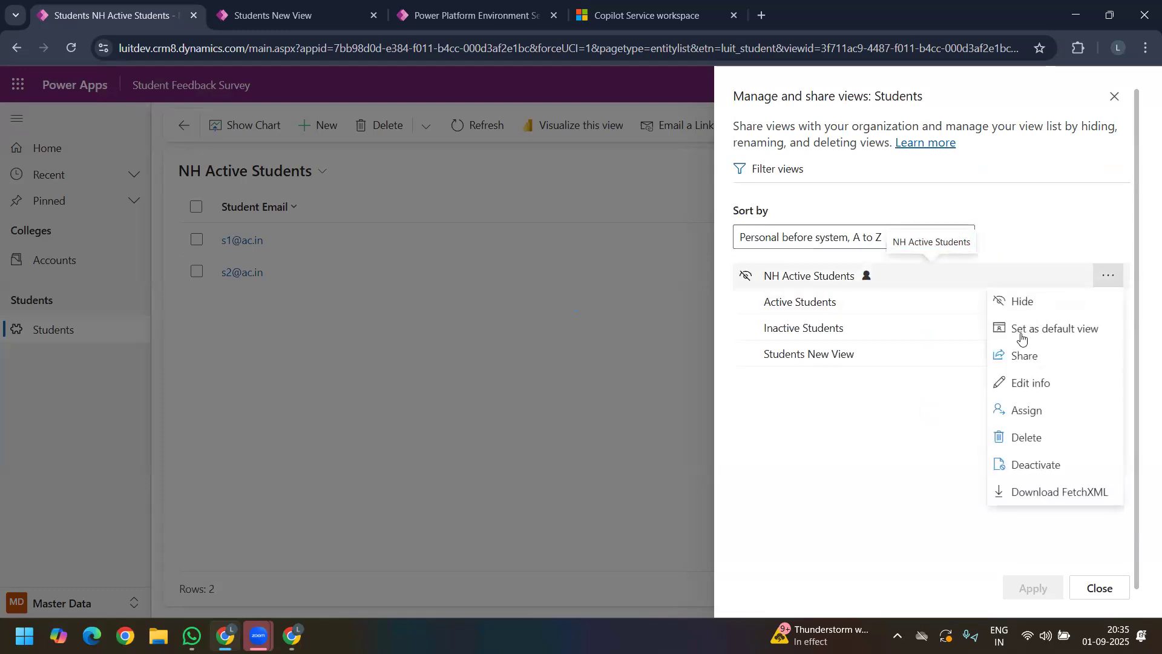
click(1050, 356)
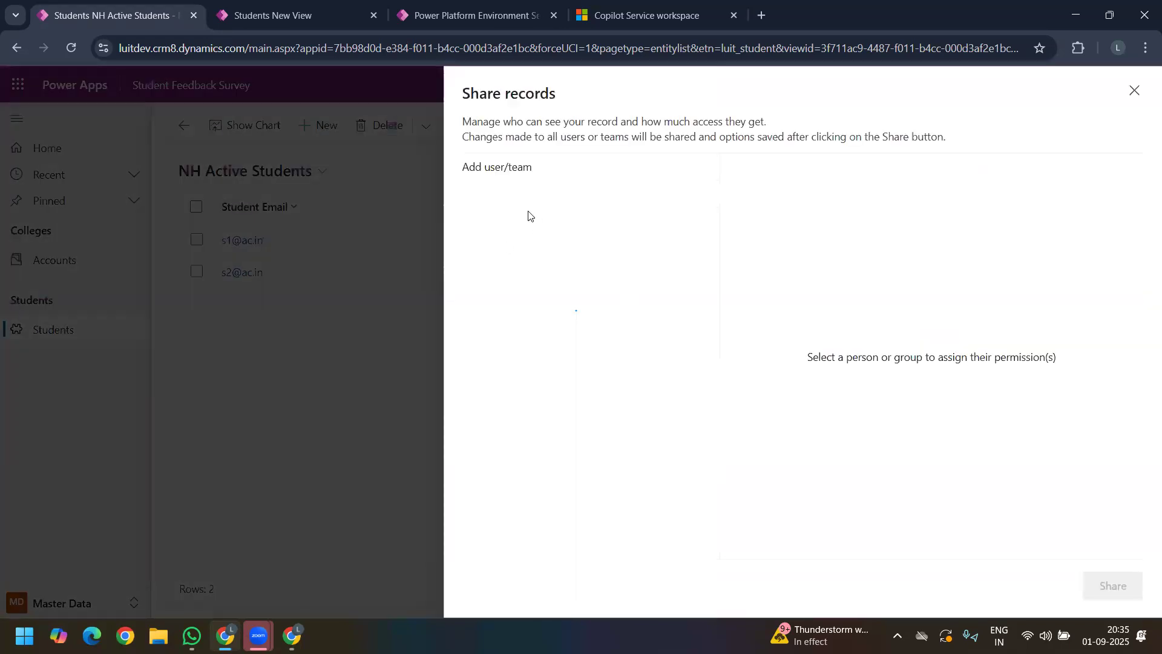
click(486, 191)
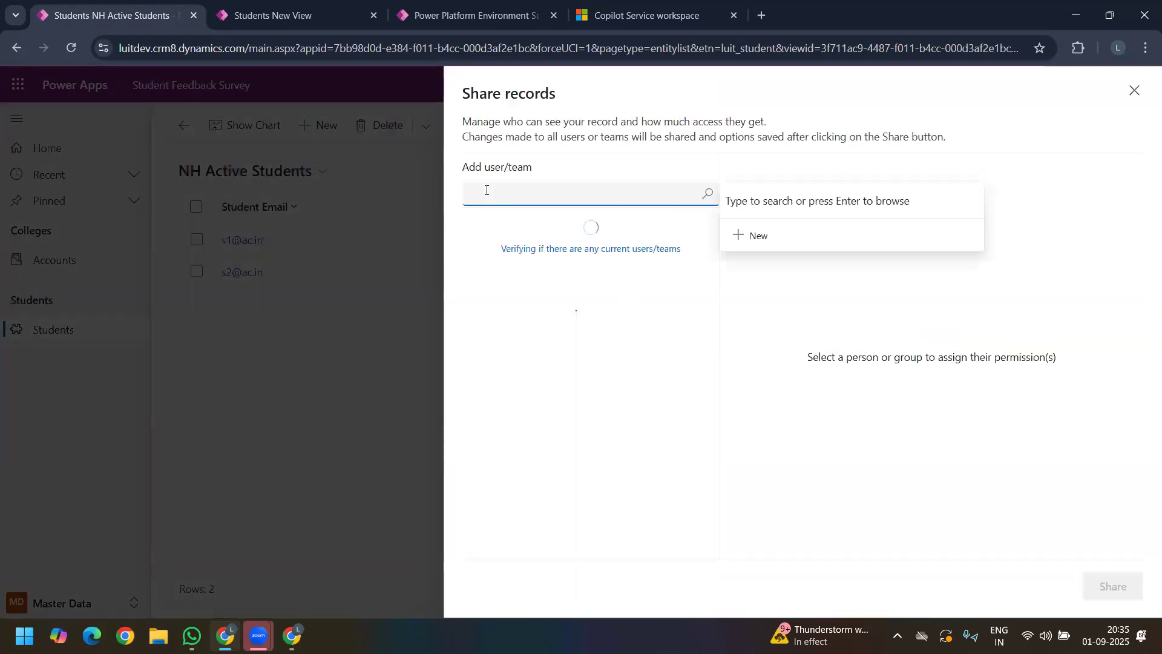
text(lt4)
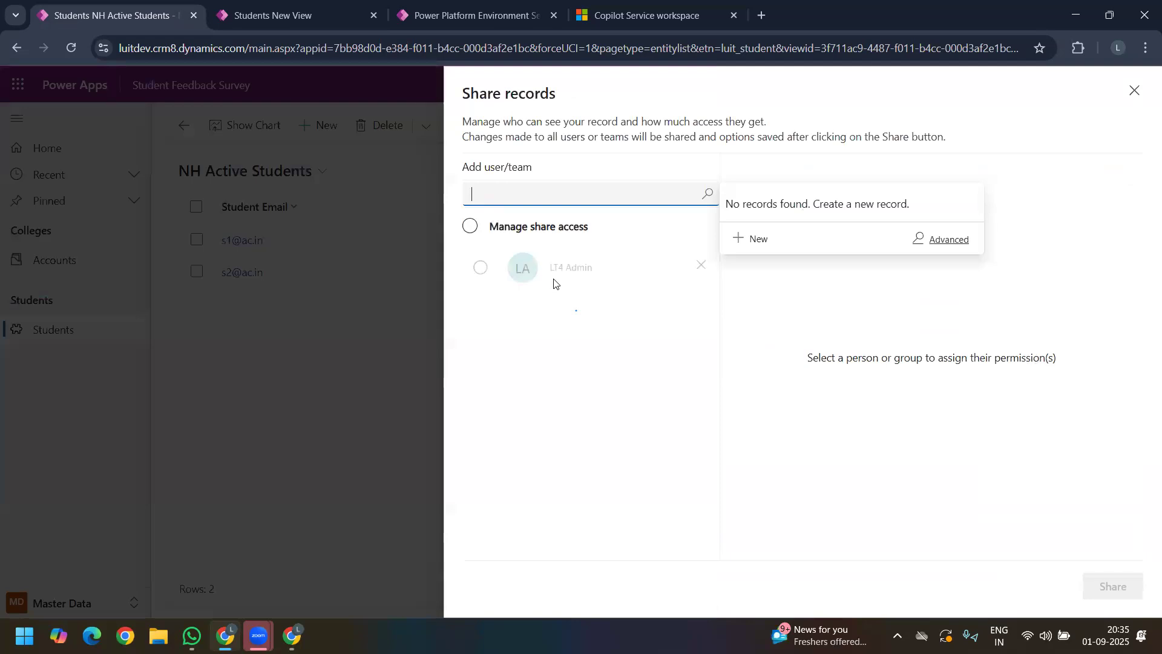
click(552, 279)
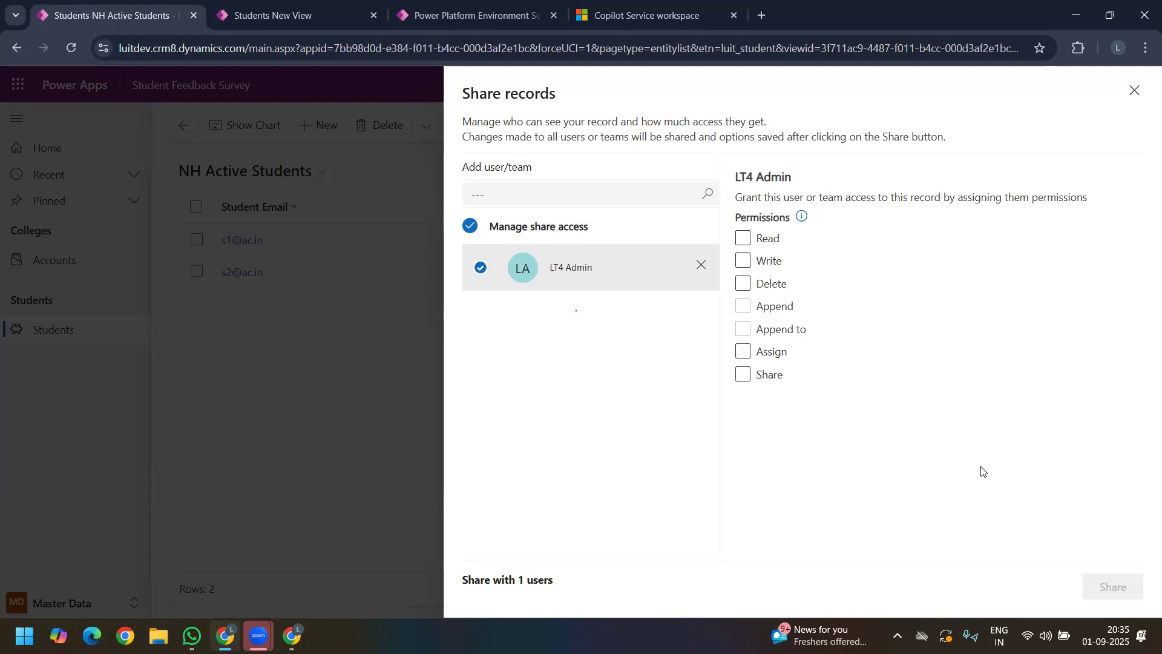
click(1134, 92)
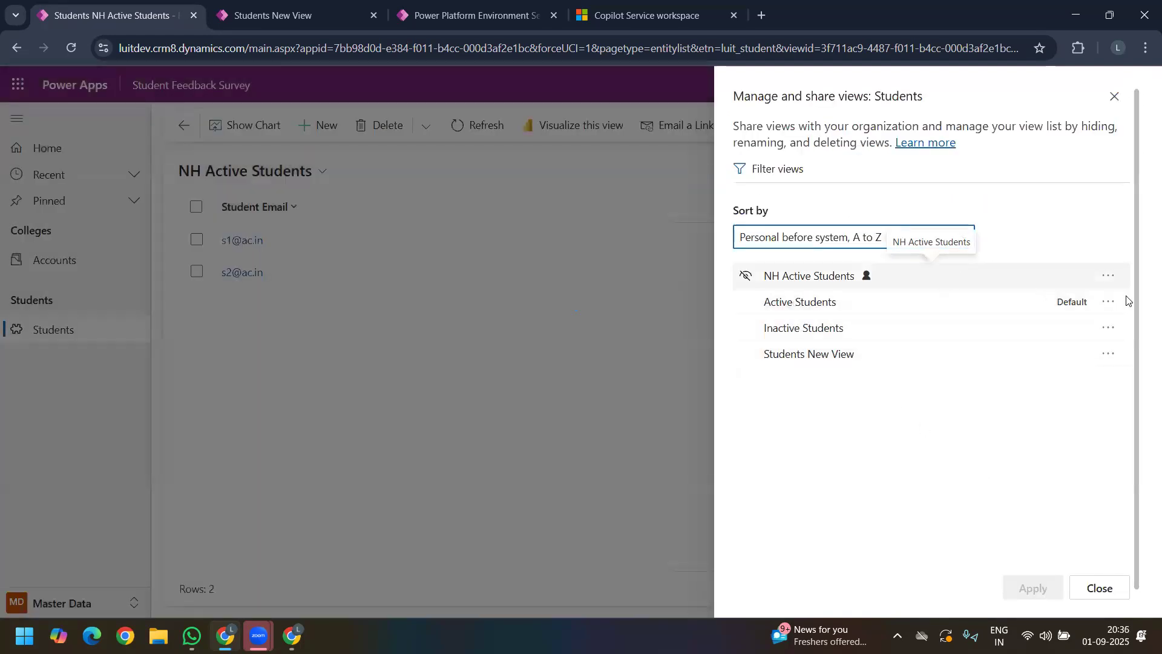
click(1111, 278)
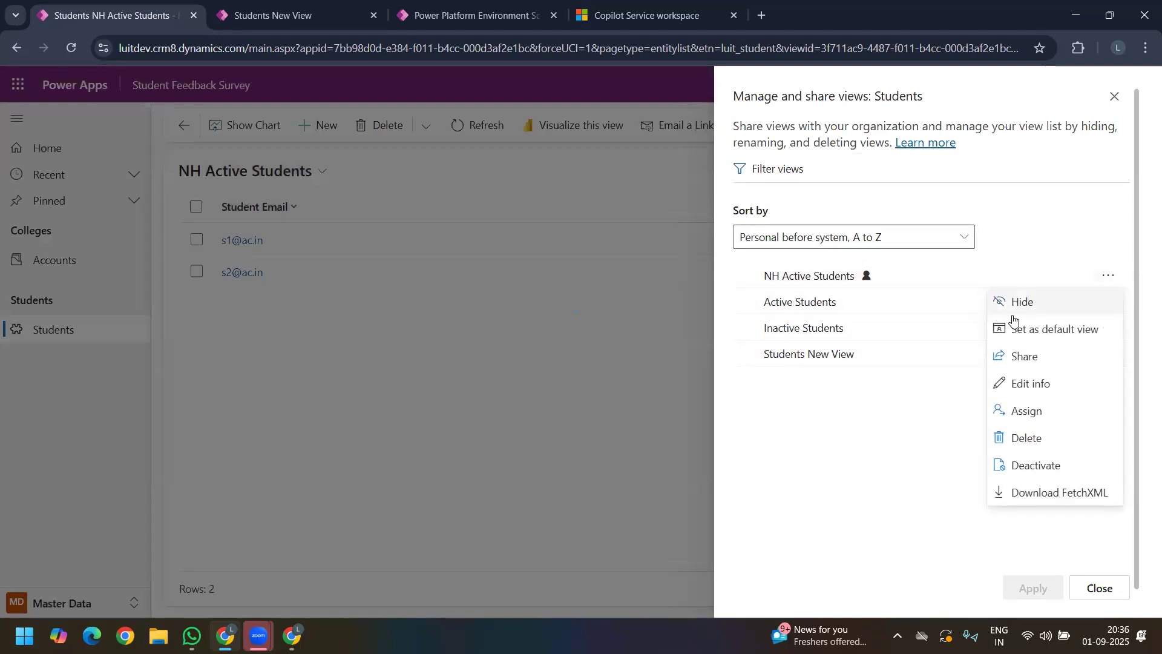
click(1093, 594)
Step: Reload the survey app from its base address luitdev.crm8.dynamics.com
click(71, 48)
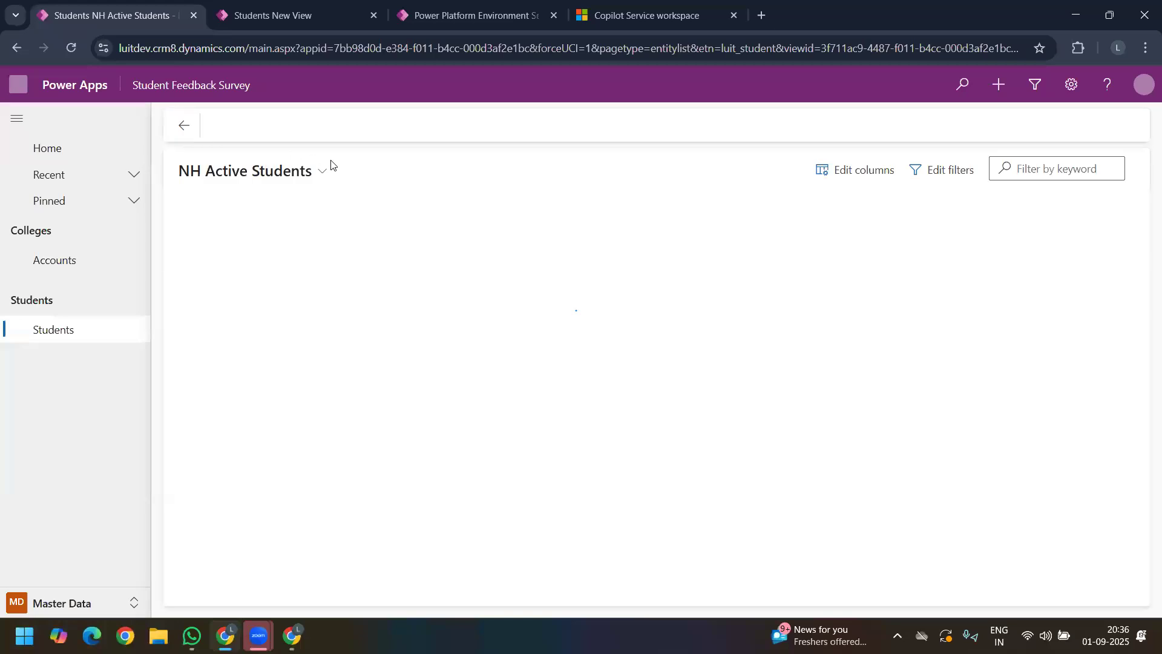
click(189, 122)
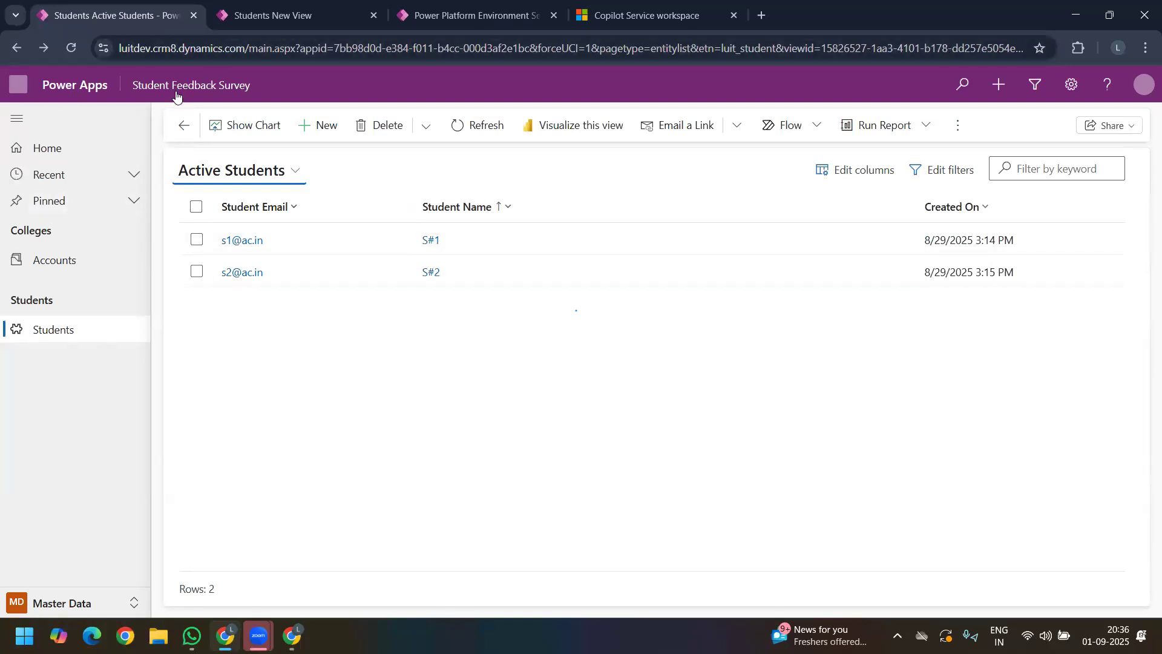
click(244, 48)
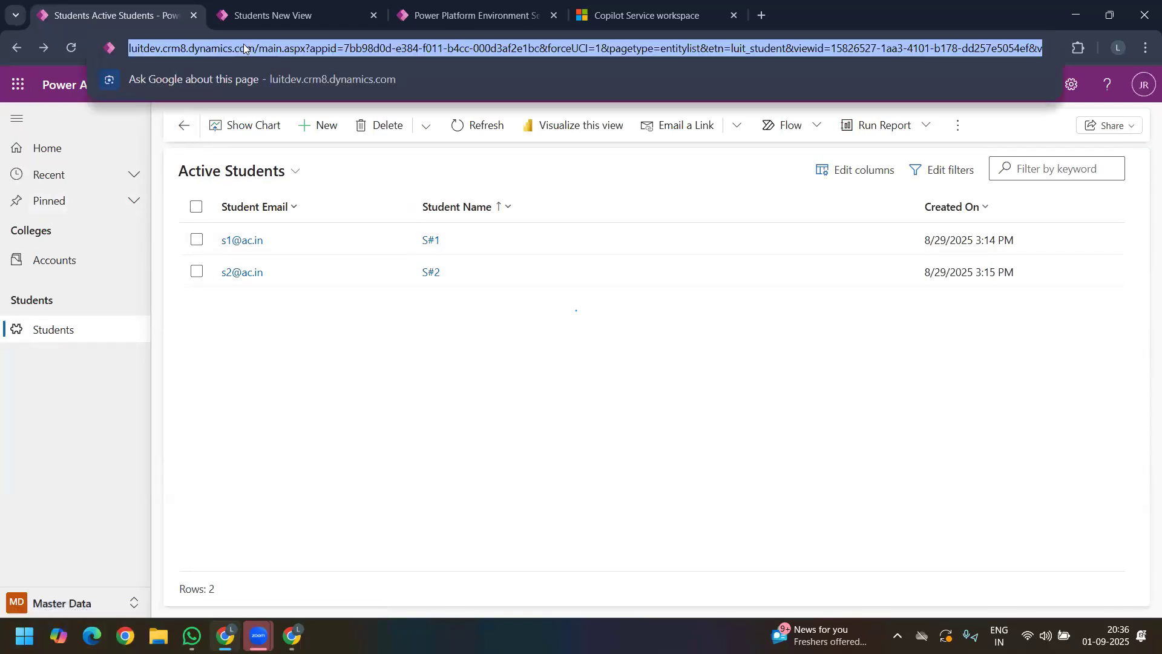
click(258, 48)
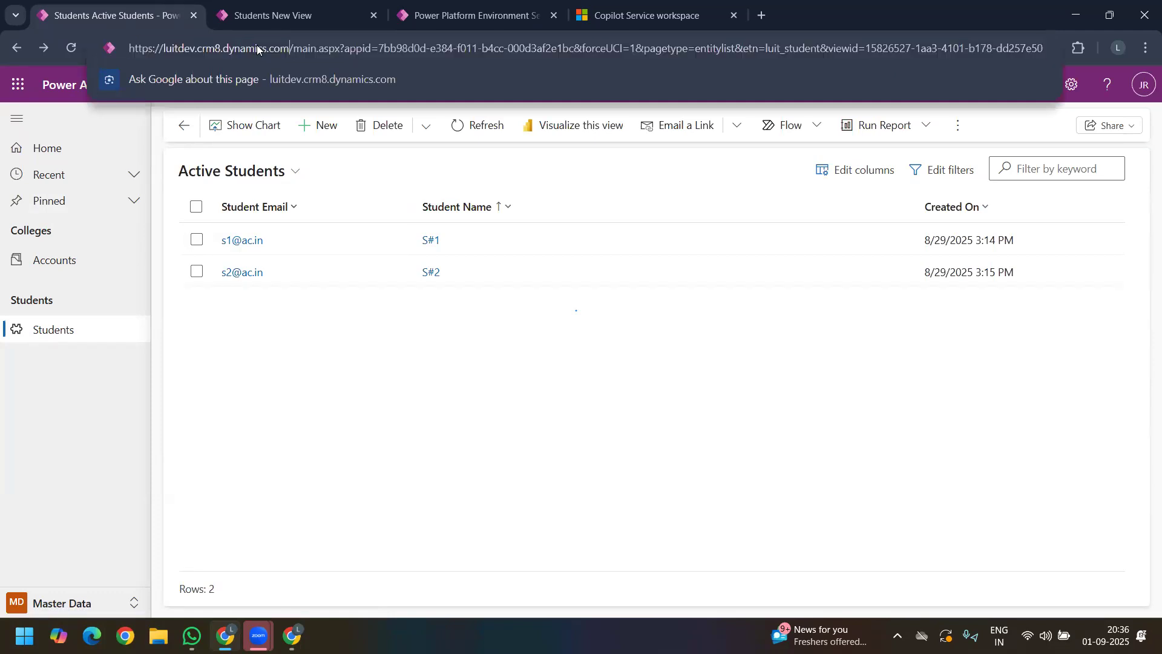
key(shift+End)
key(Delete)
key(Return)
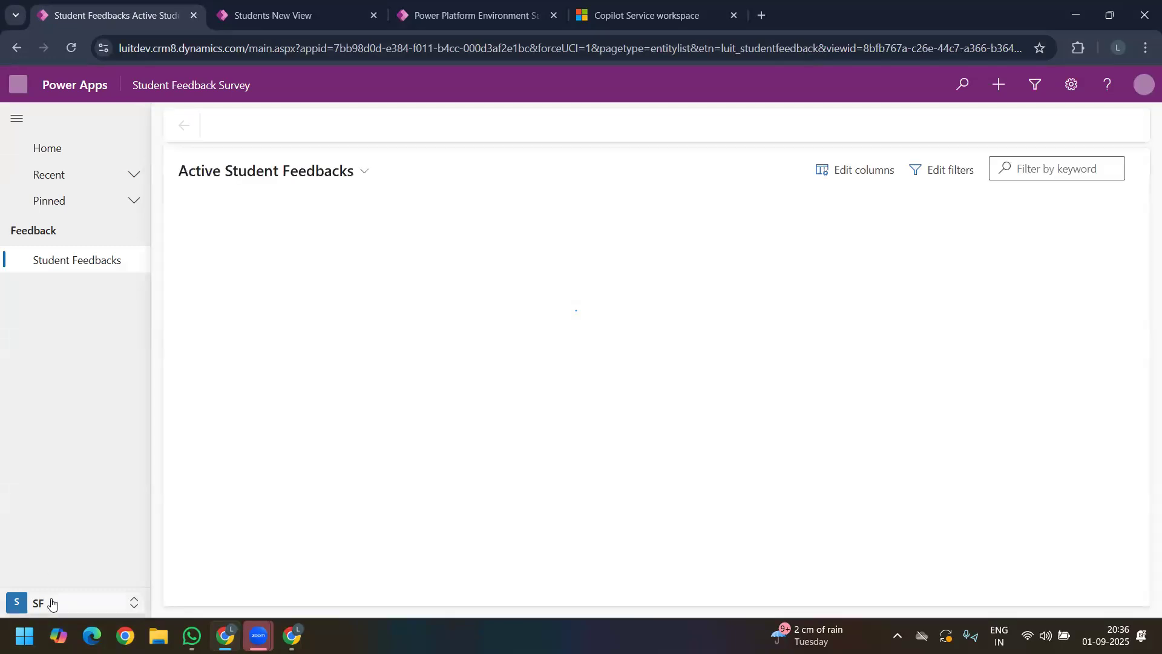
Step: Change to the Master Data area and open the Students list
click(49, 602)
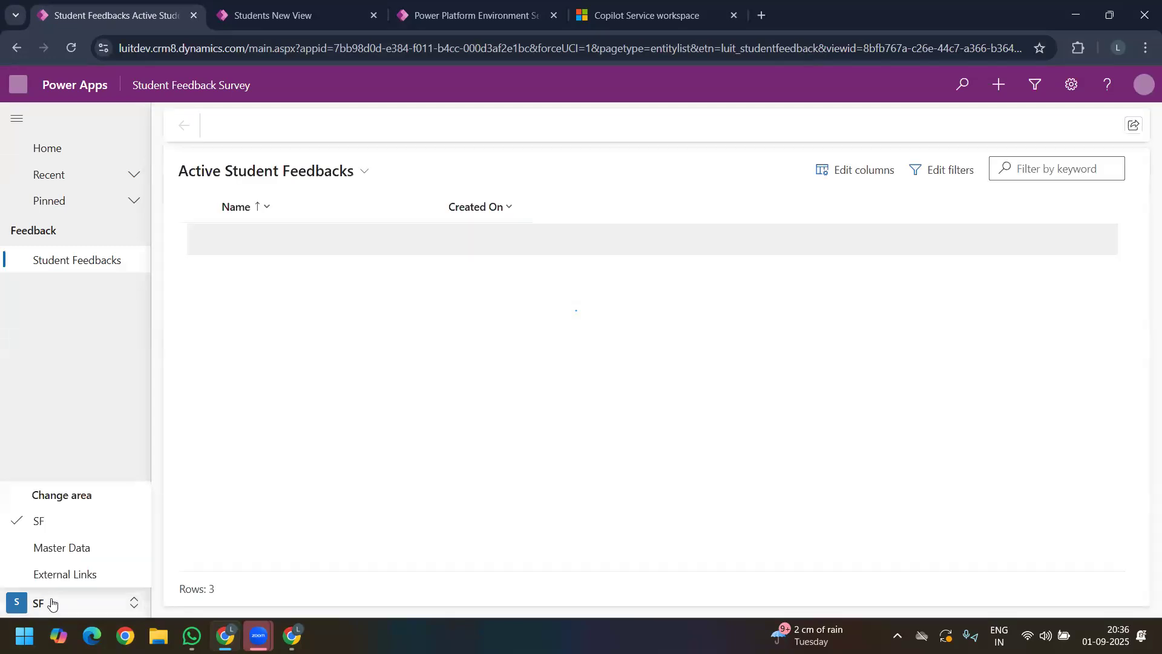
click(59, 549)
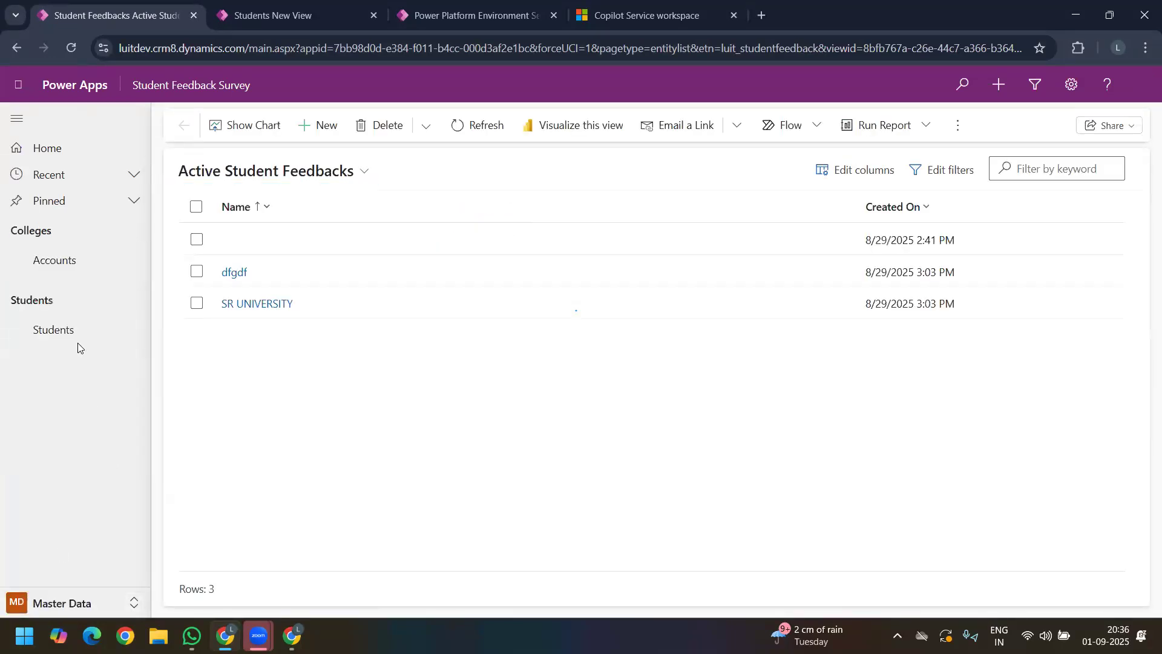
click(66, 341)
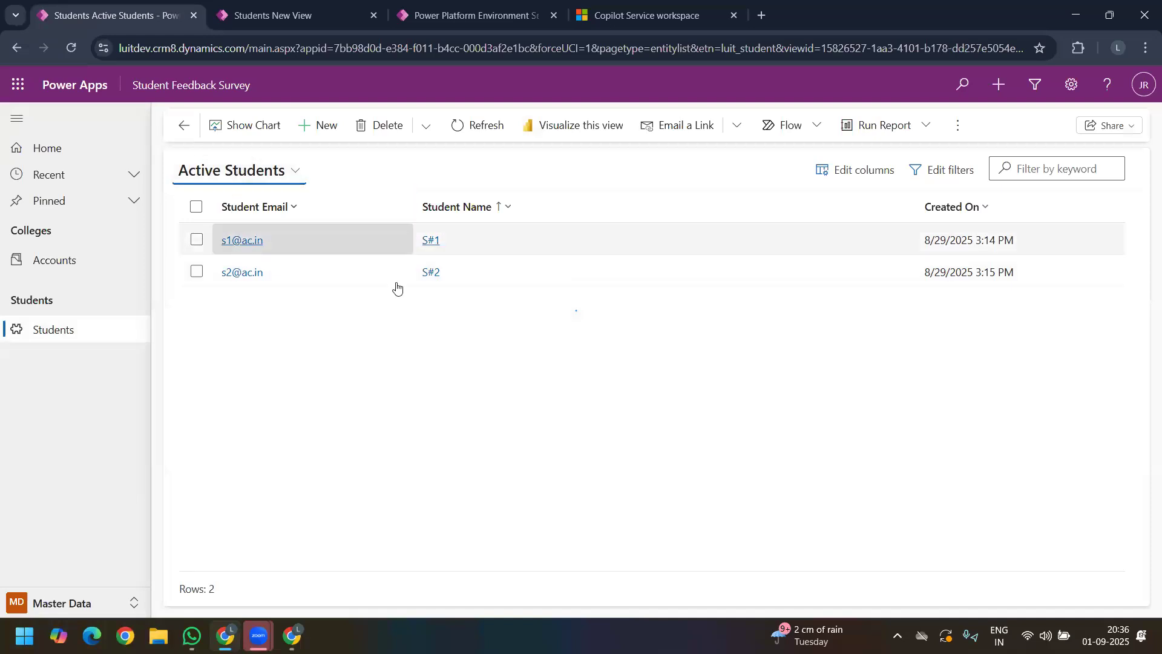
Step: Set the personal view NH Active Students as the default view of the Students list and apply it
click(240, 173)
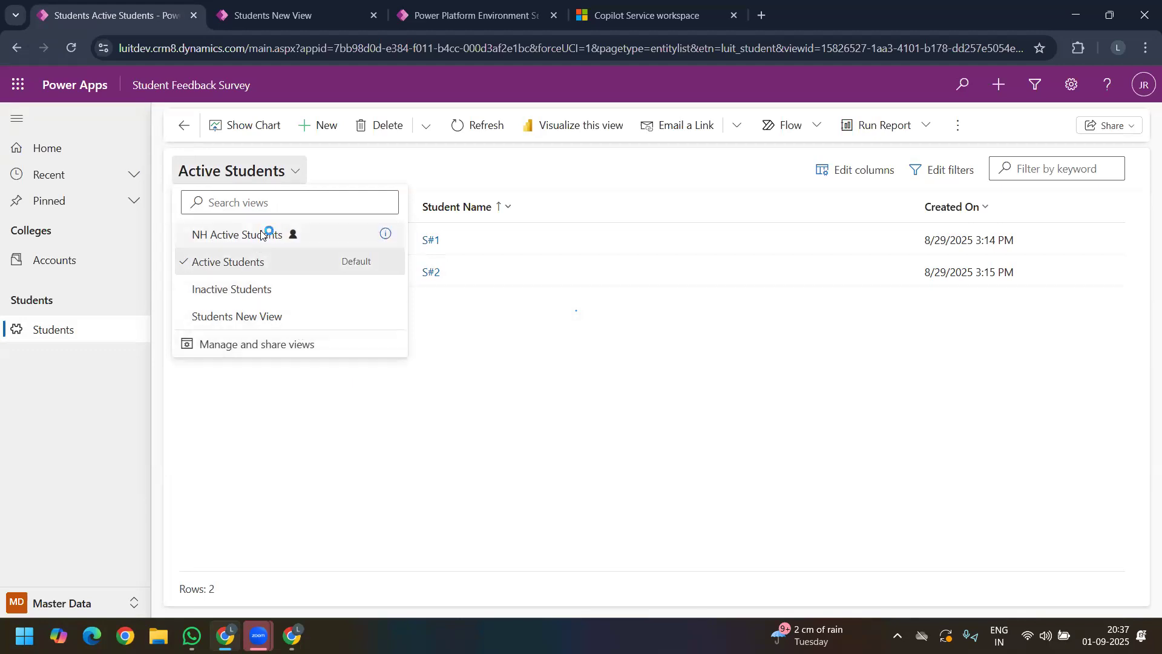
click(259, 342)
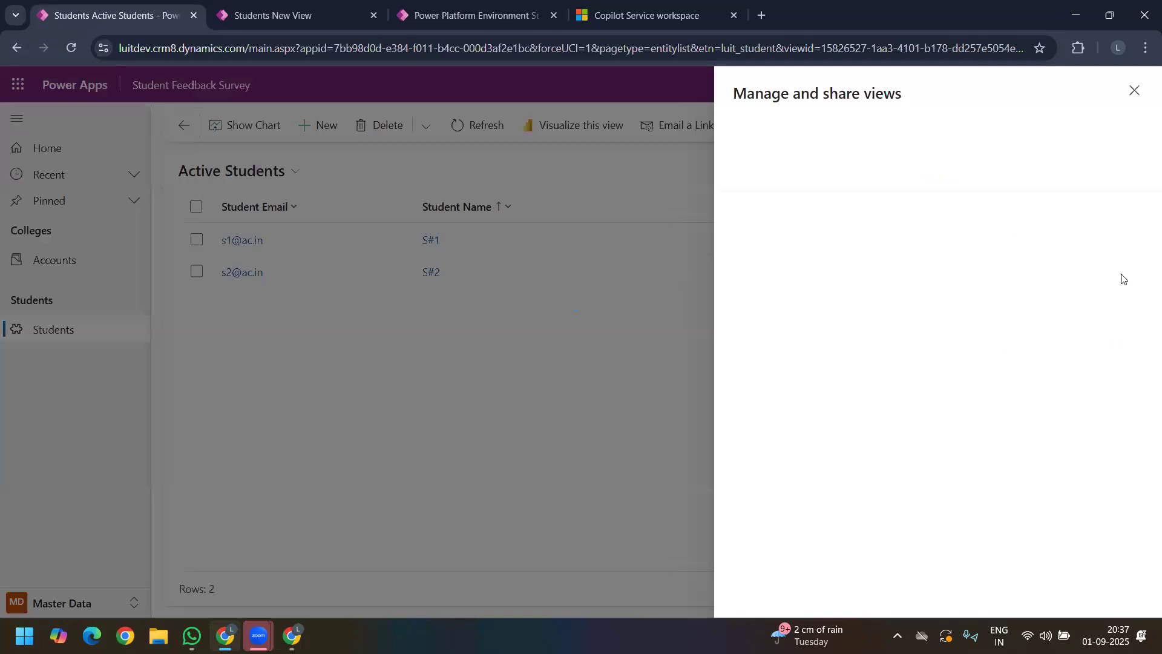
click(1109, 276)
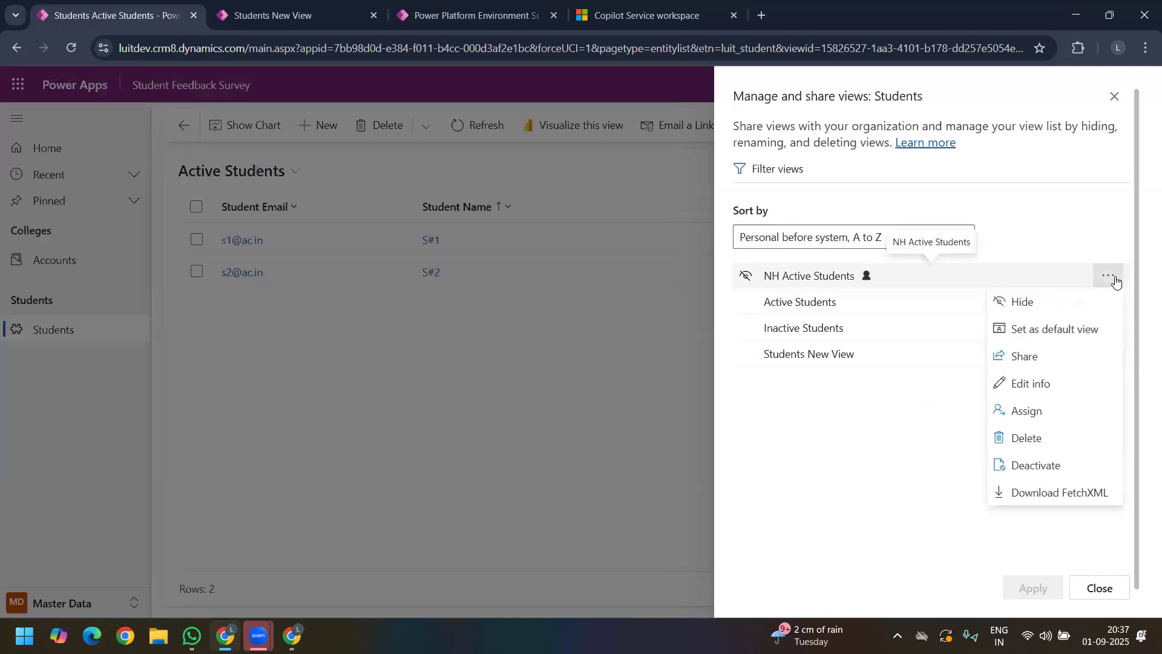
click(1075, 327)
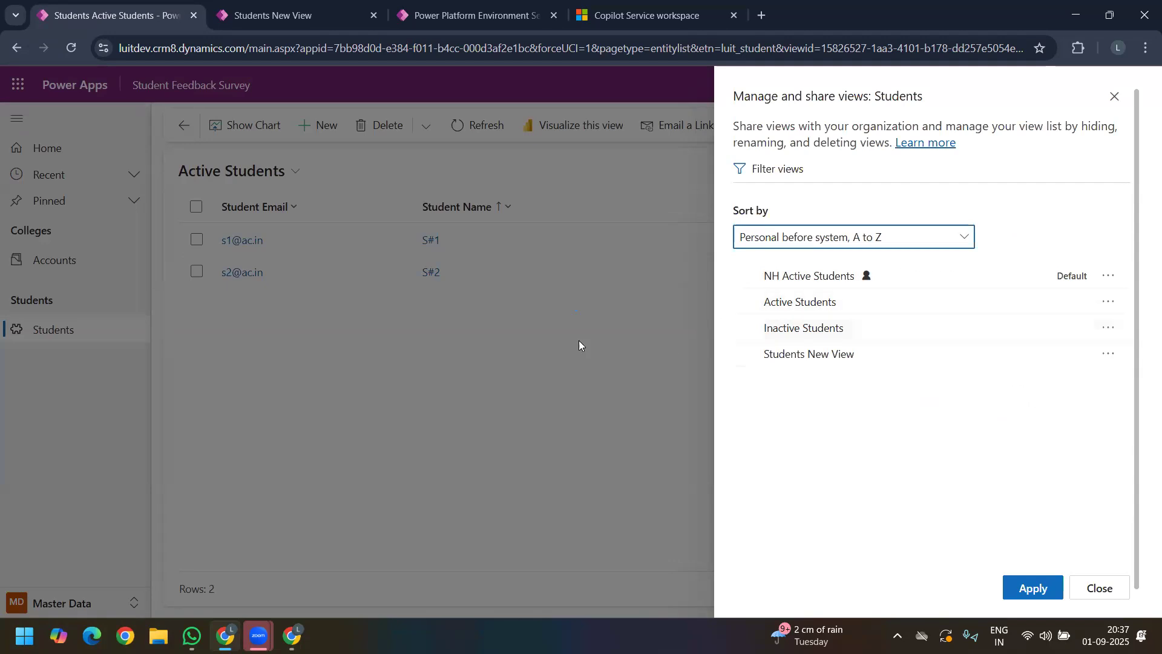
click(1033, 590)
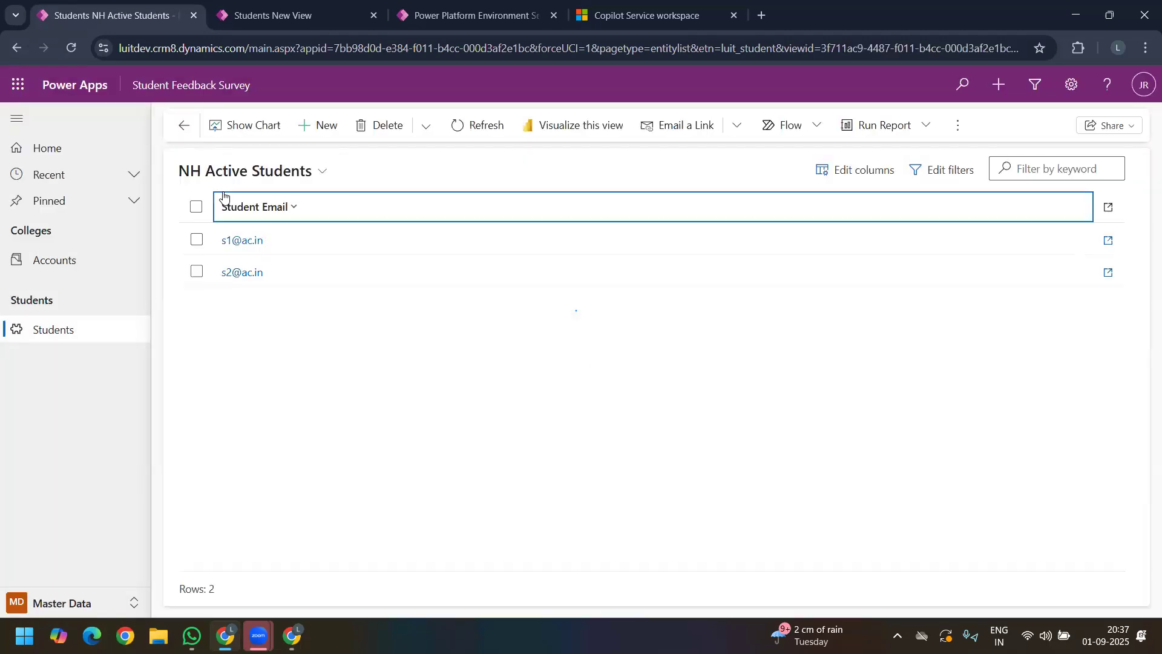
Step: Reload the survey app from its base address luitdev.crm8.dynamics.com
click(258, 51)
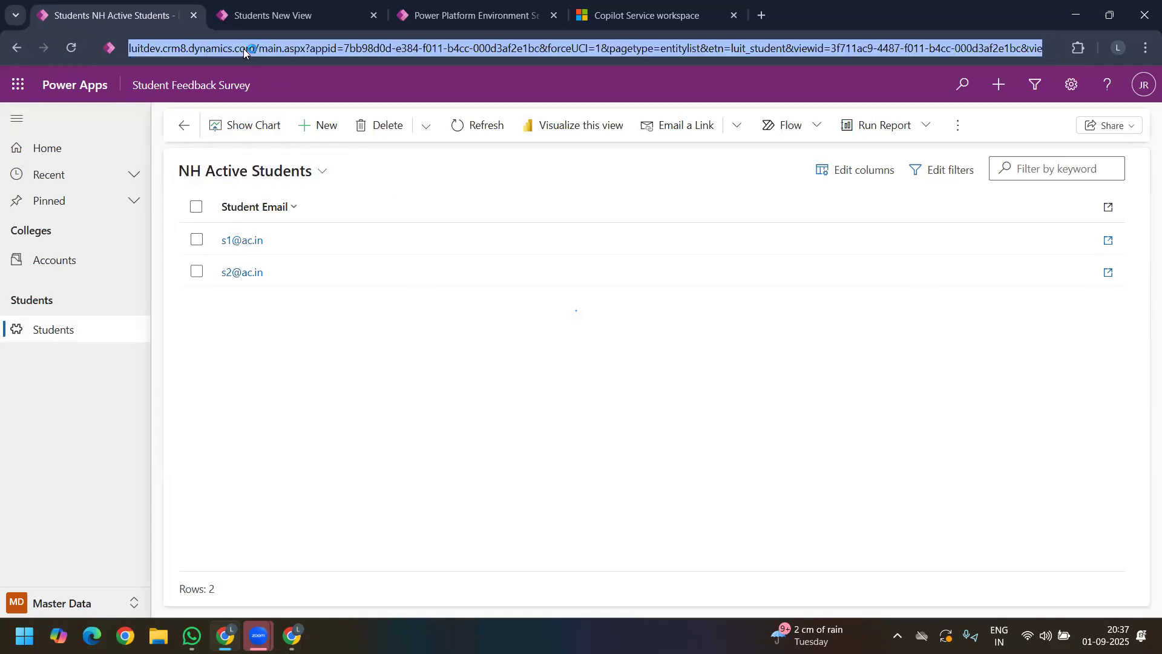
click(261, 49)
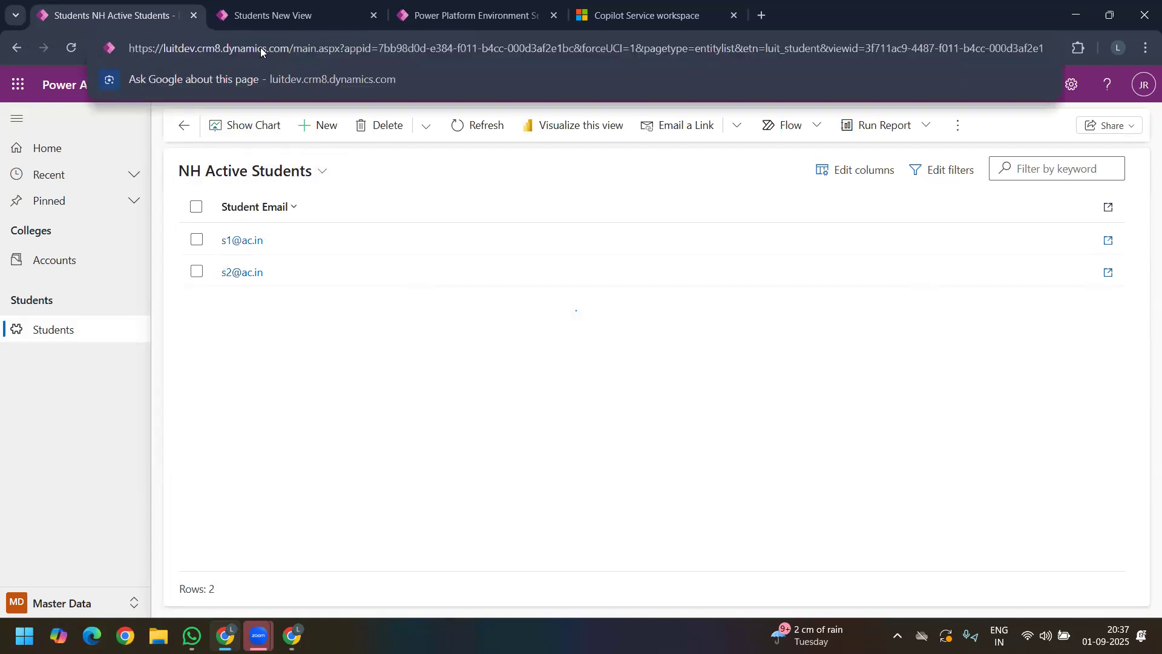
key(shift+End)
key(BackSpace)
key(Return)
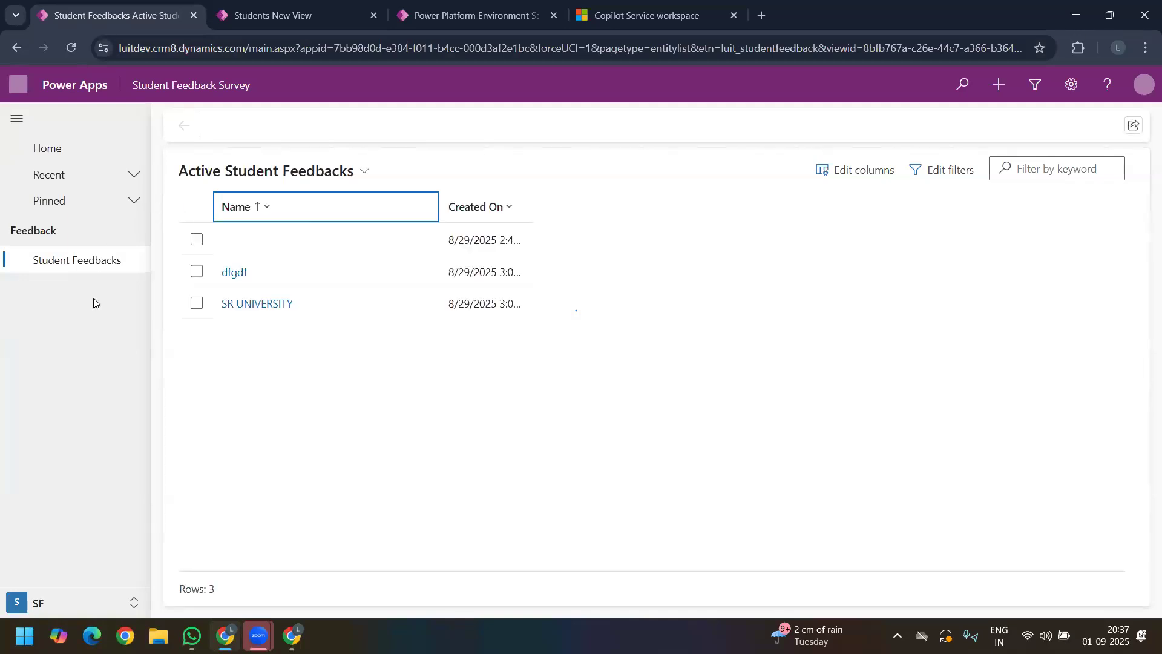
Step: Change to the Master Data area and open the Students list
click(54, 604)
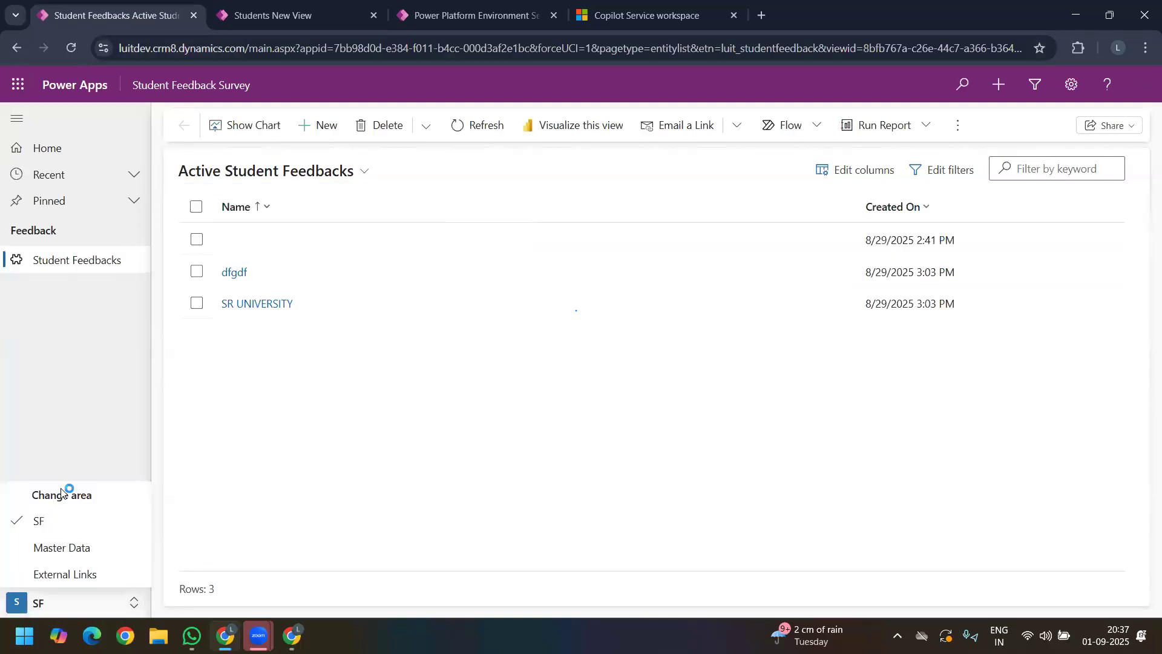
click(78, 546)
click(47, 338)
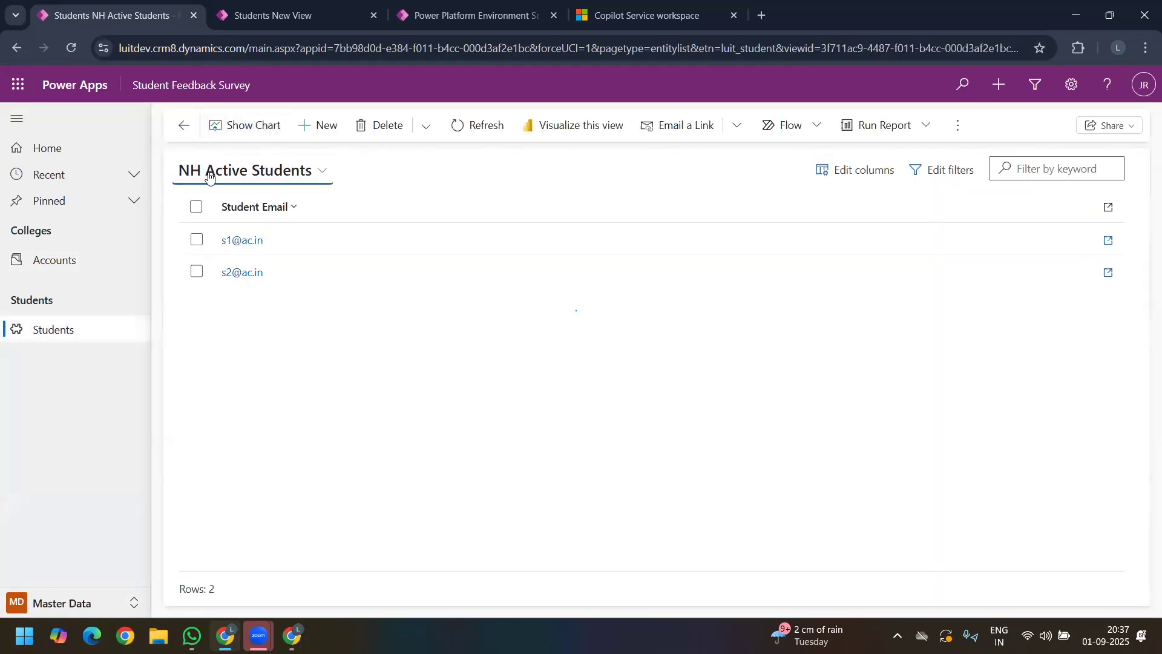
Step: Assign the personal view NH Active Students to the admin user found by searching users or teams for lt34, and leave view management
click(240, 173)
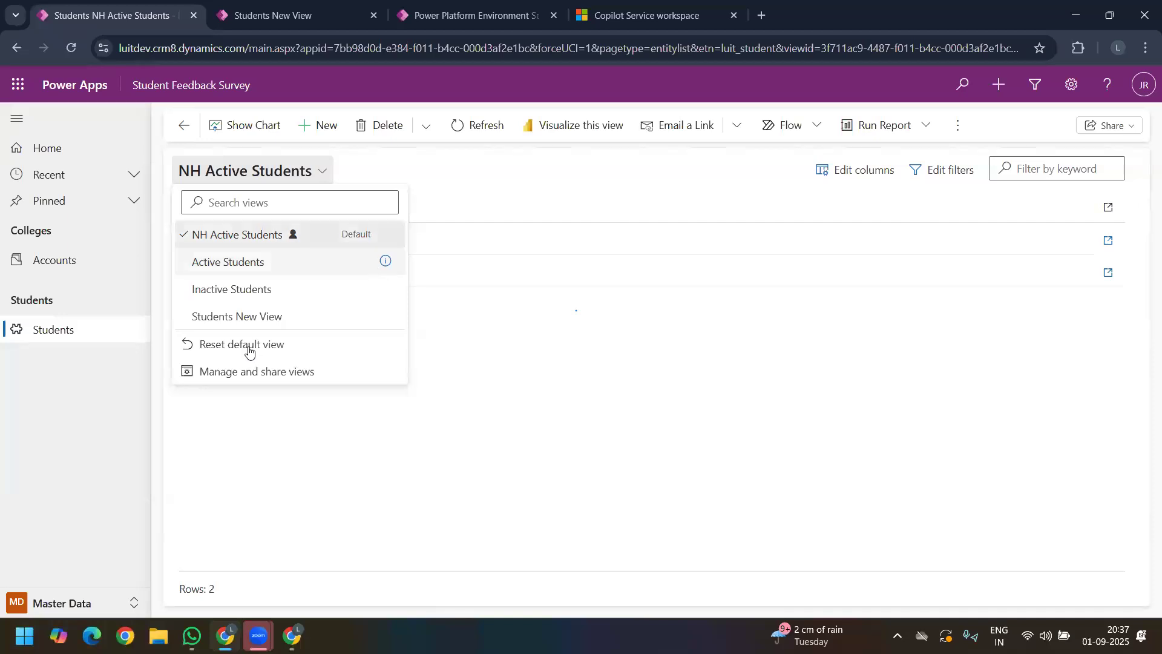
click(233, 368)
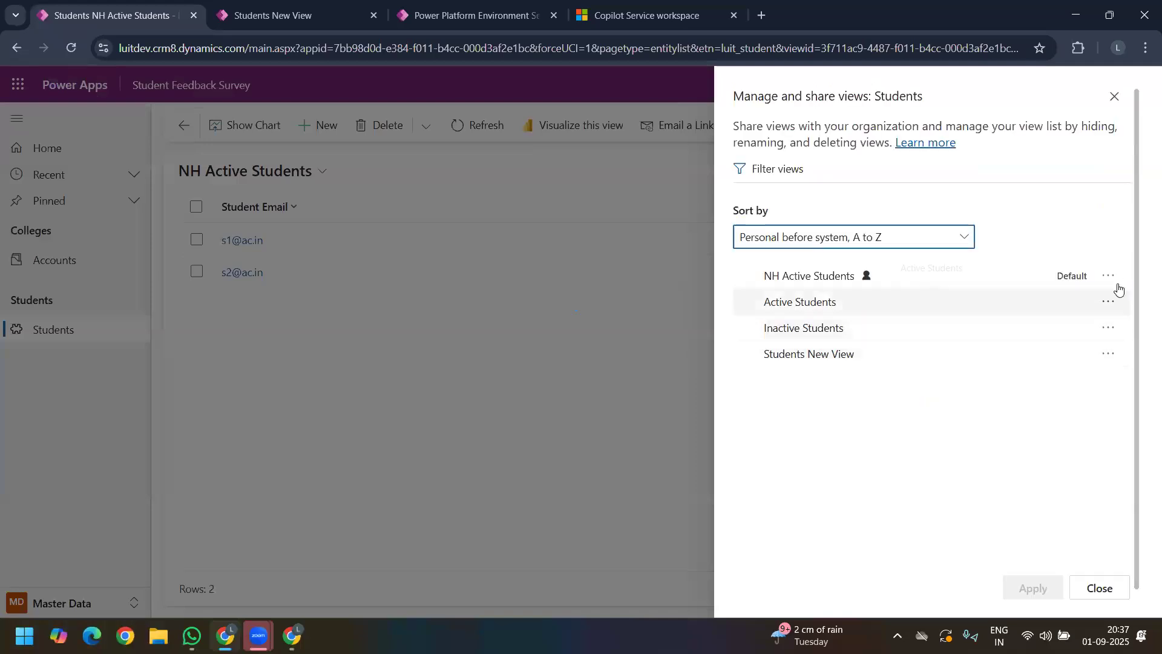
click(1109, 277)
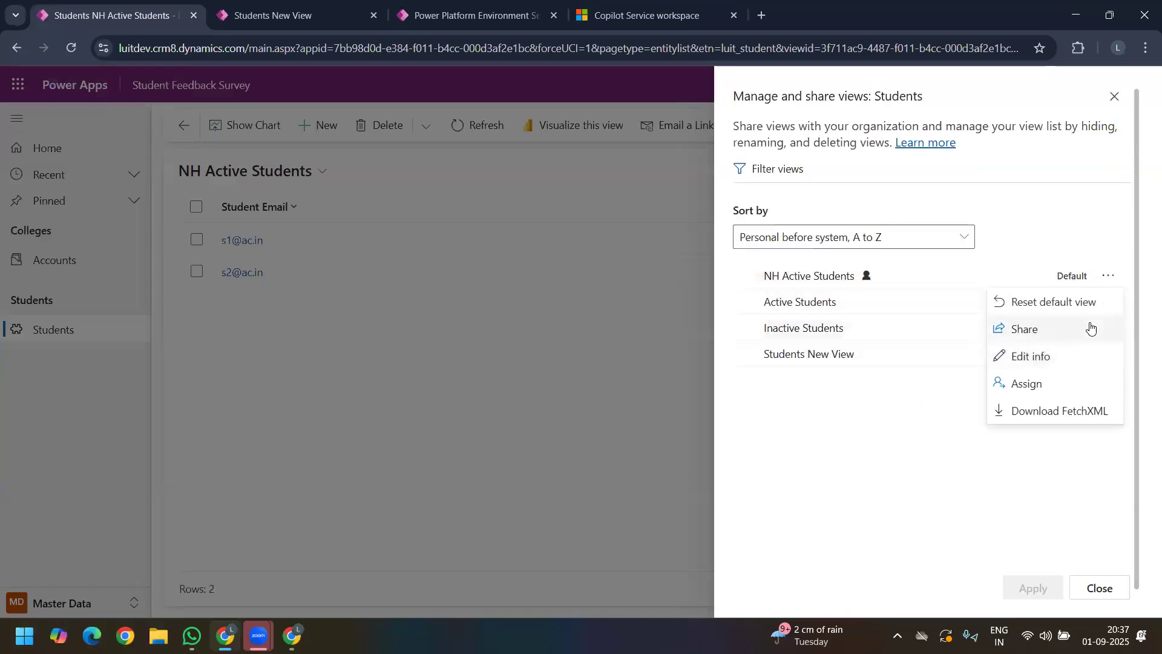
click(1061, 385)
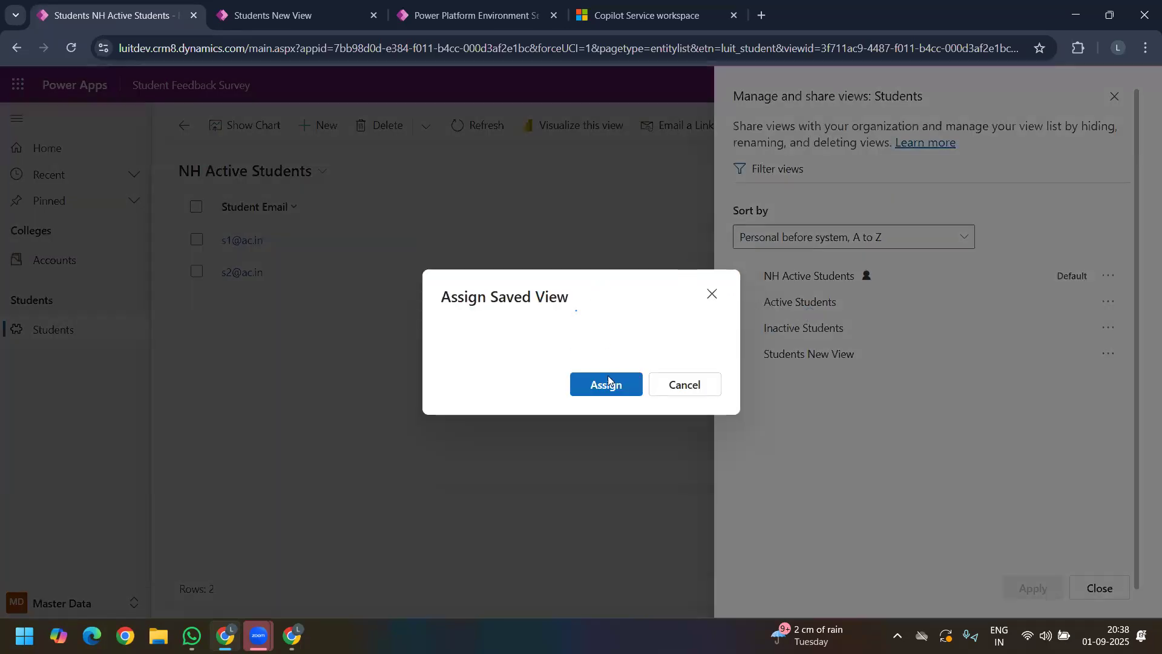
click(645, 343)
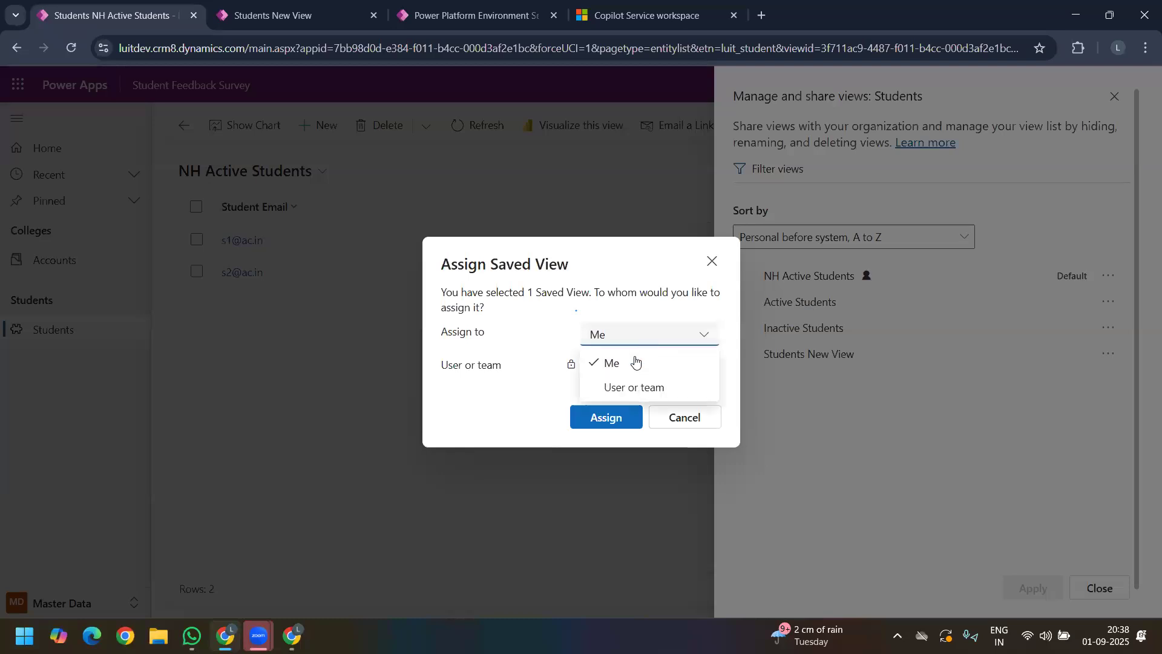
click(627, 387)
click(629, 364)
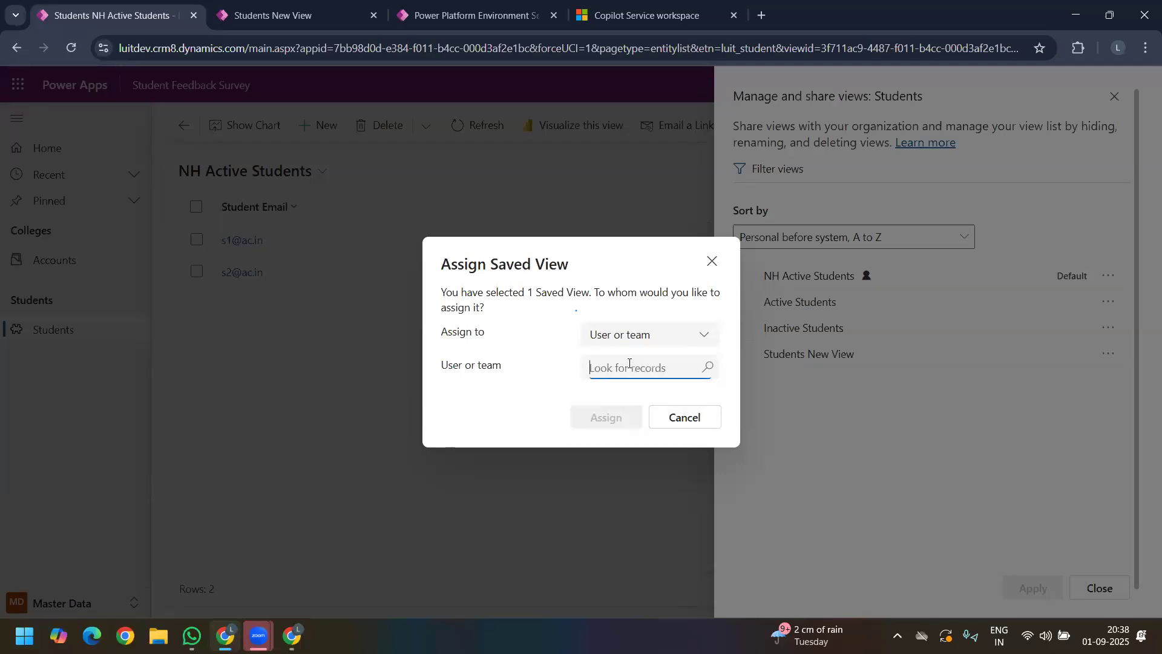
text(lt34)
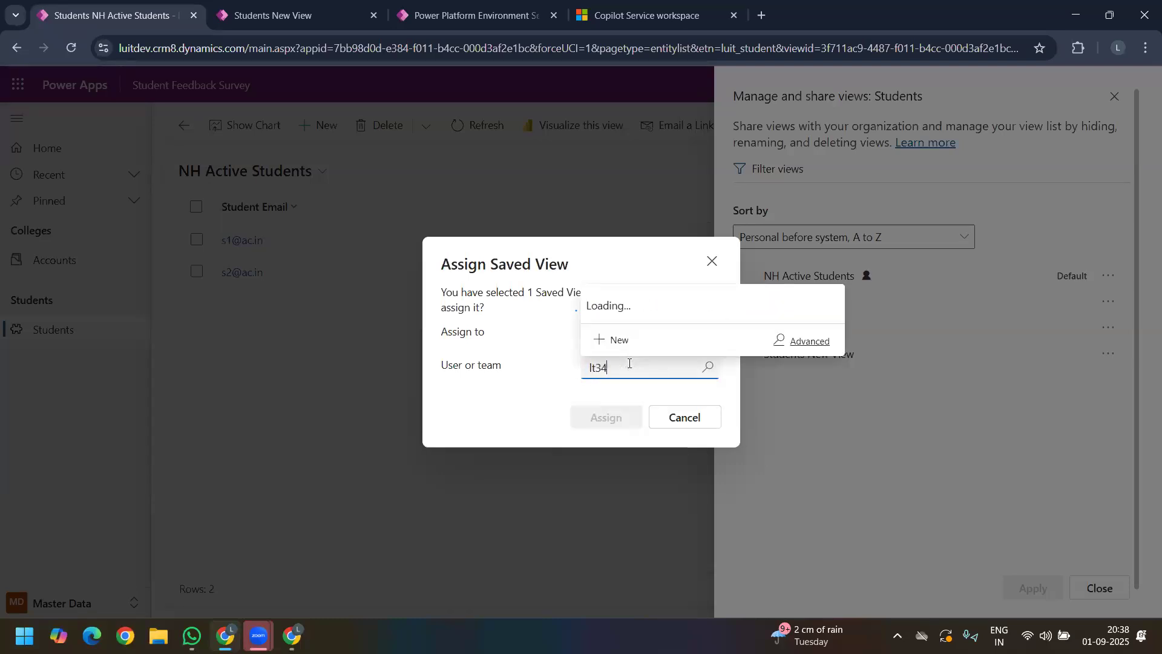
click(639, 301)
click(618, 415)
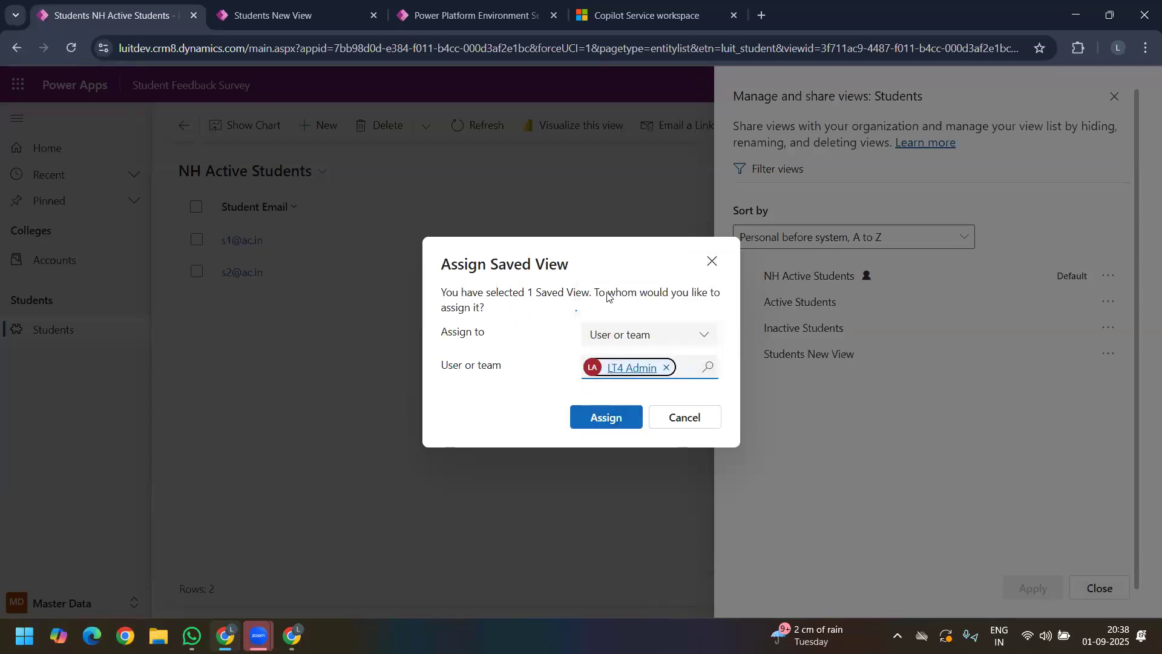
click(604, 413)
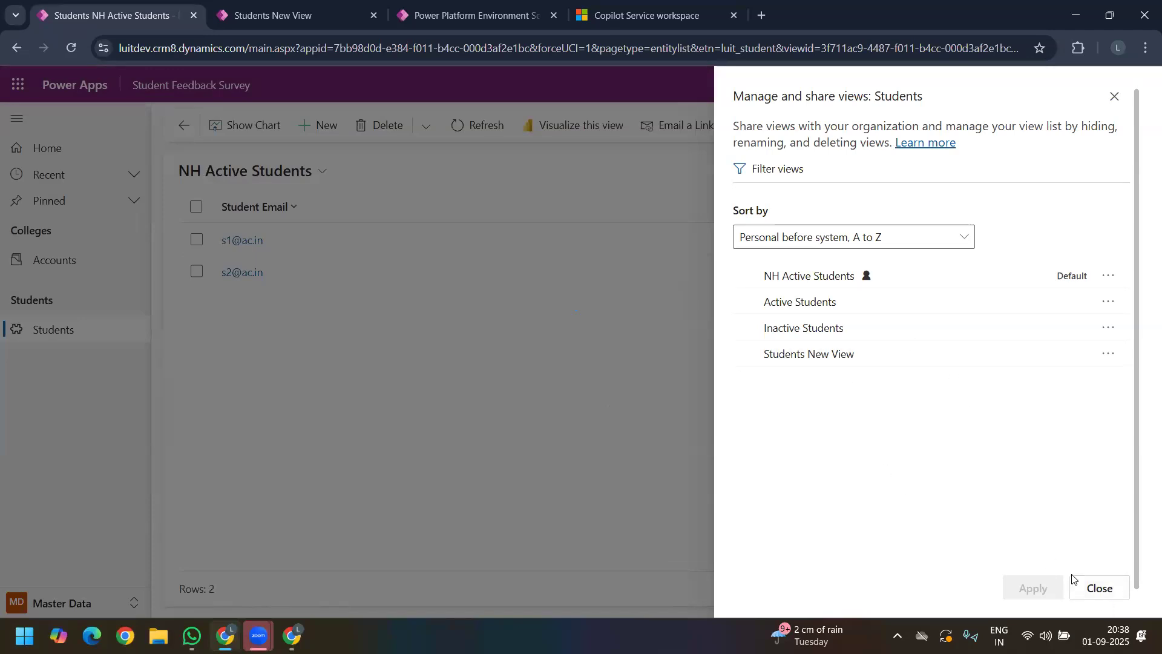
click(1098, 587)
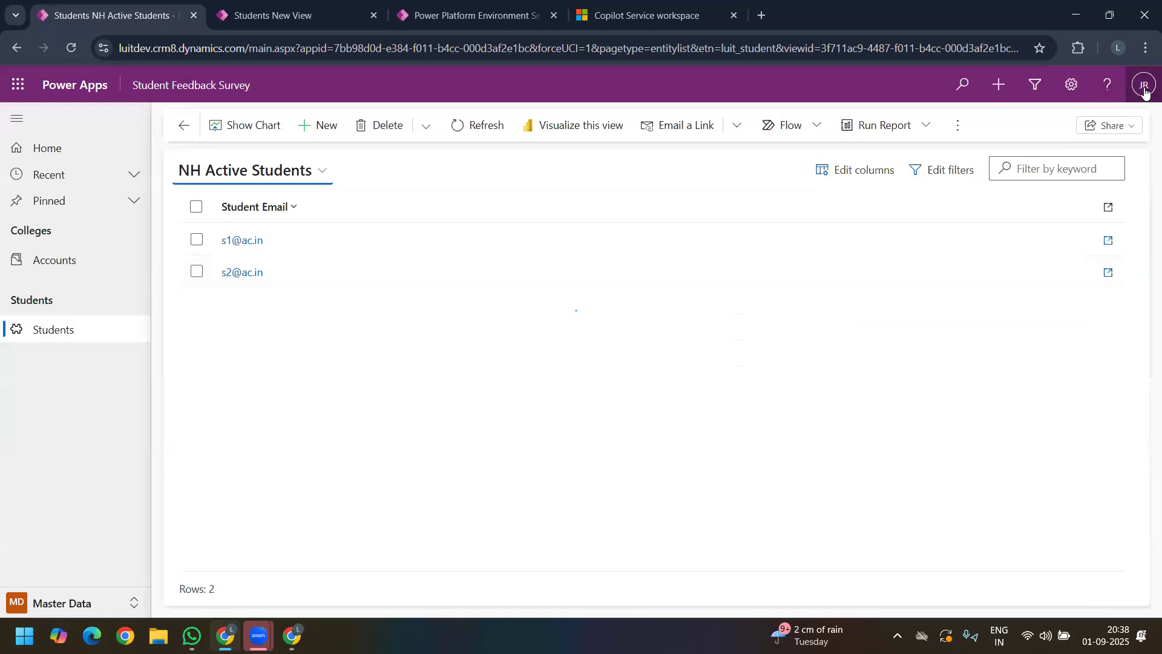
Step: Check which account is signed in, then reload the survey app from its base address
click(1142, 87)
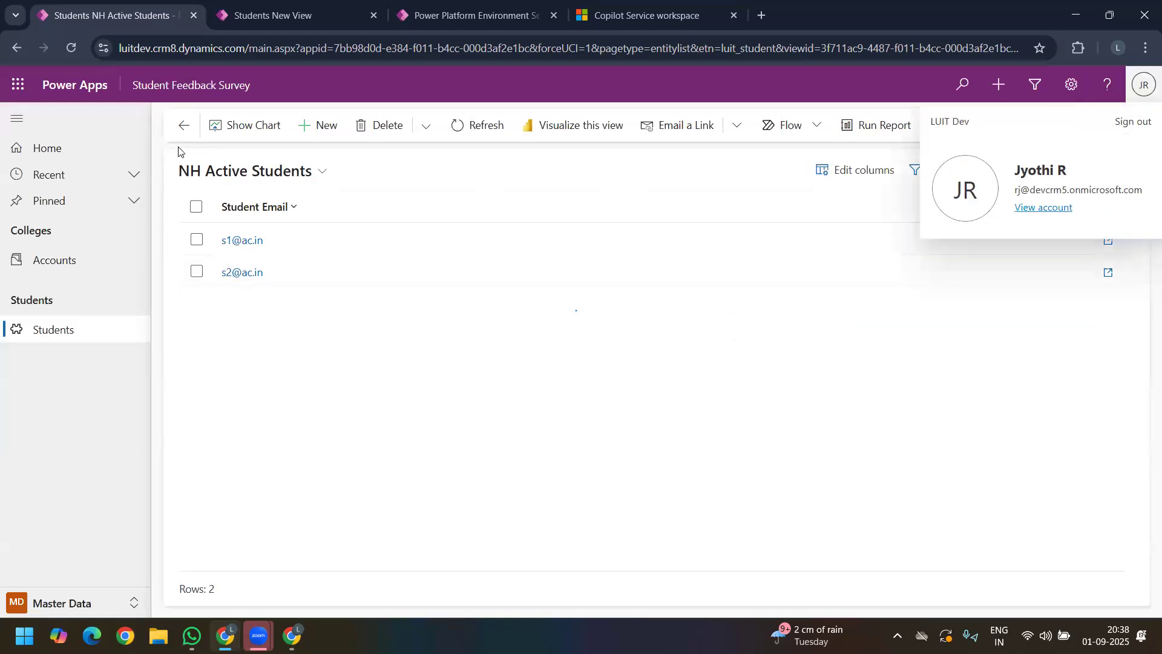
click(71, 51)
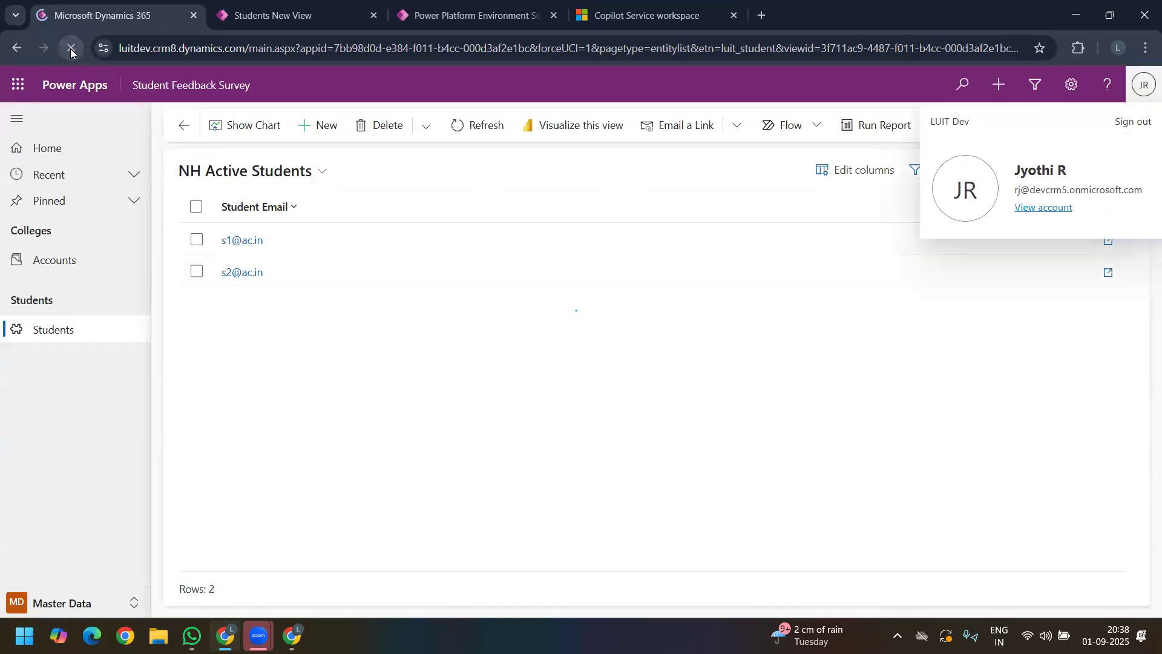
click(249, 48)
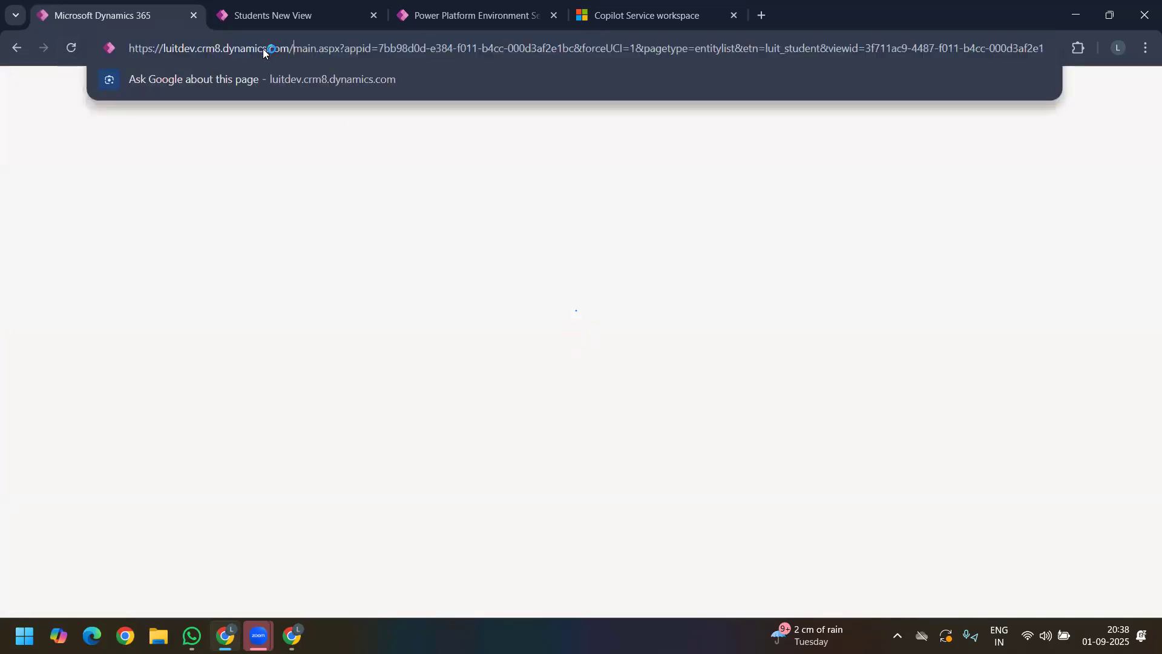
key(BackSpace)
key(Return)
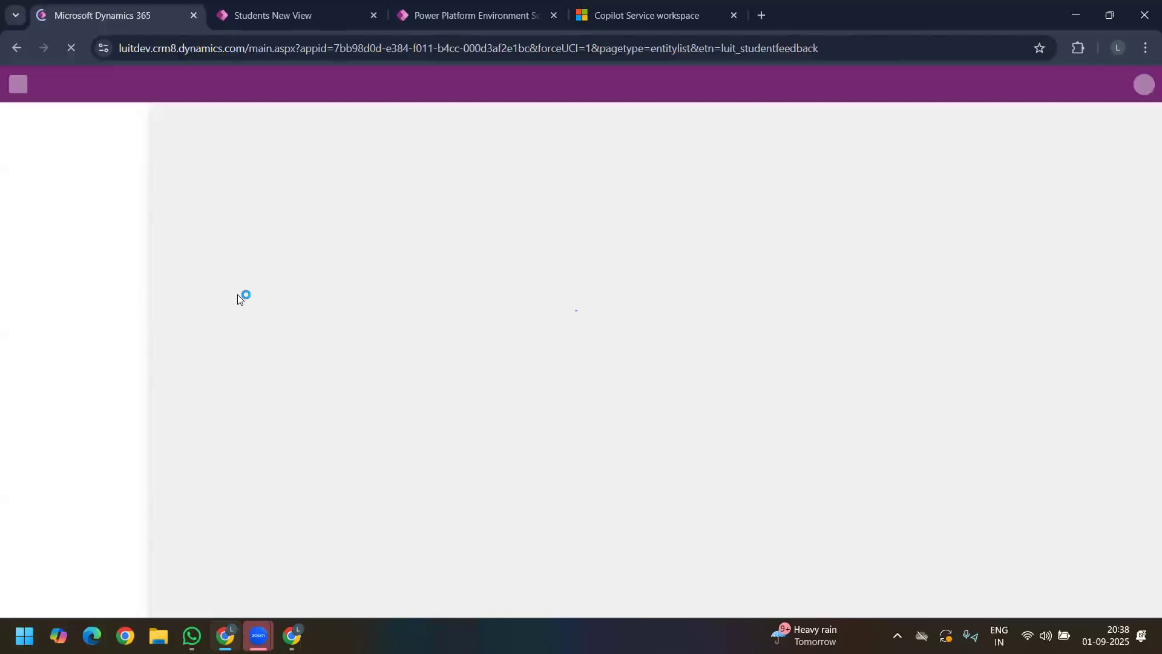
Step: Reopen the Students list in the Master Data area
click(58, 602)
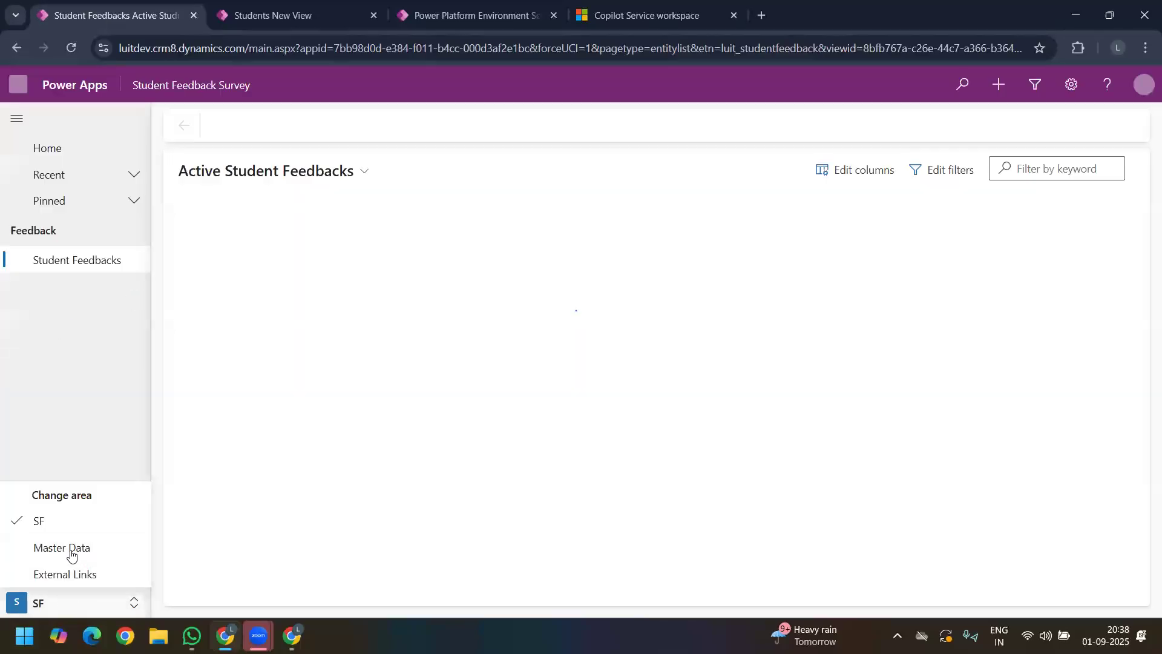
click(71, 553)
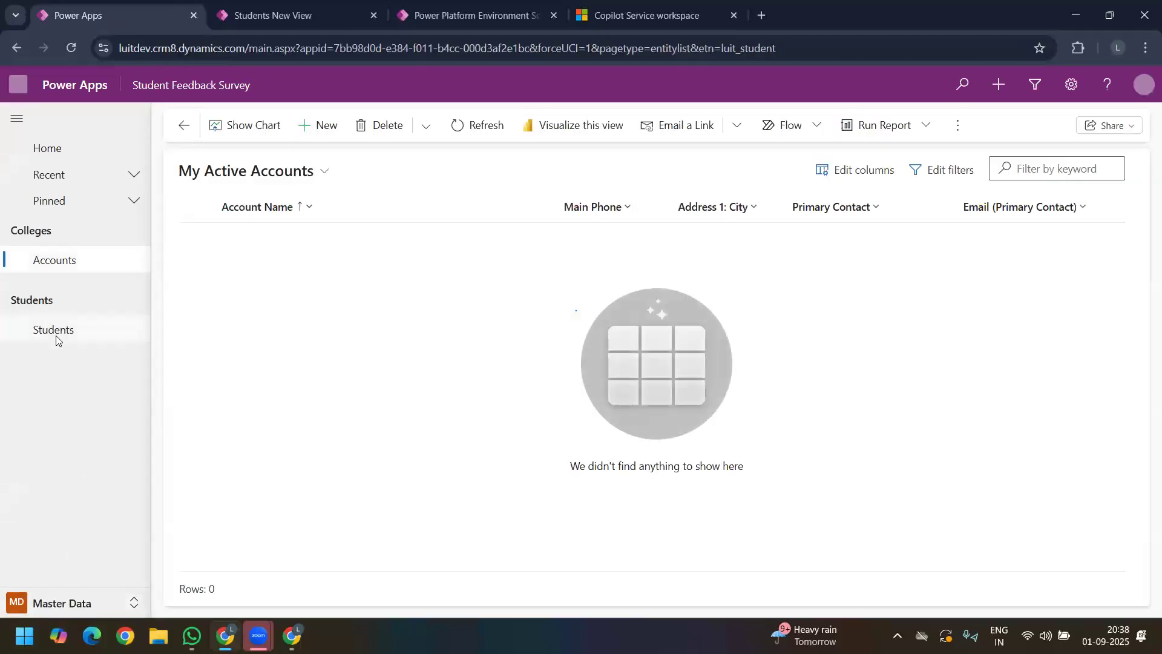
click(57, 339)
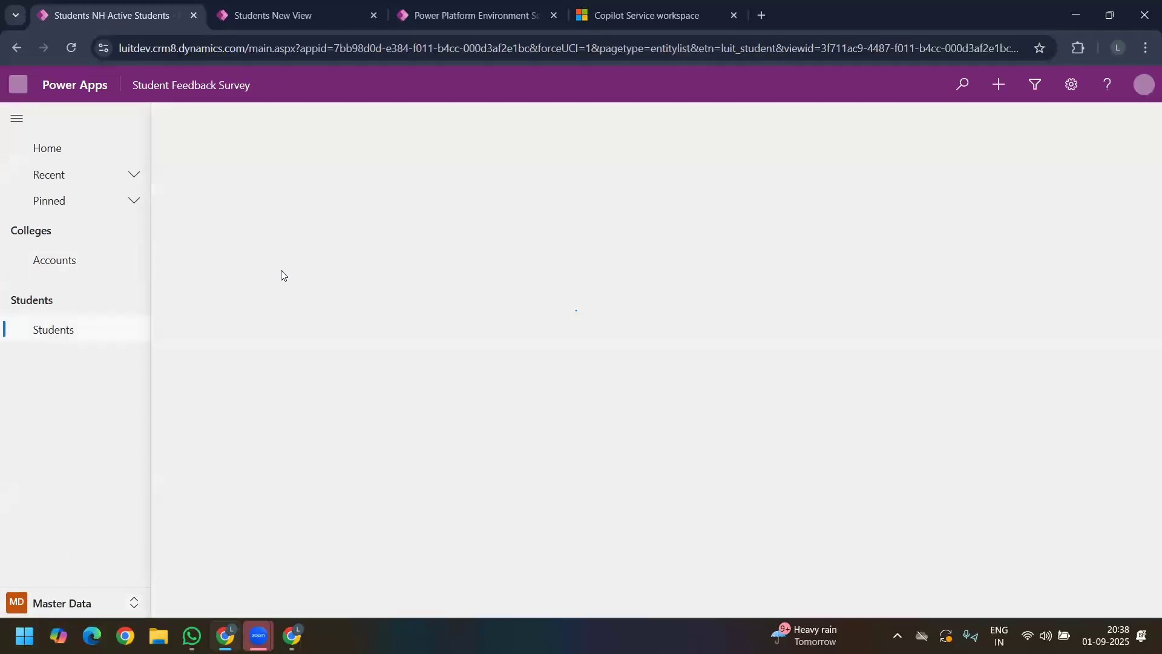
Step: Reset the default view of the Students list and check which views can still be managed
click(299, 172)
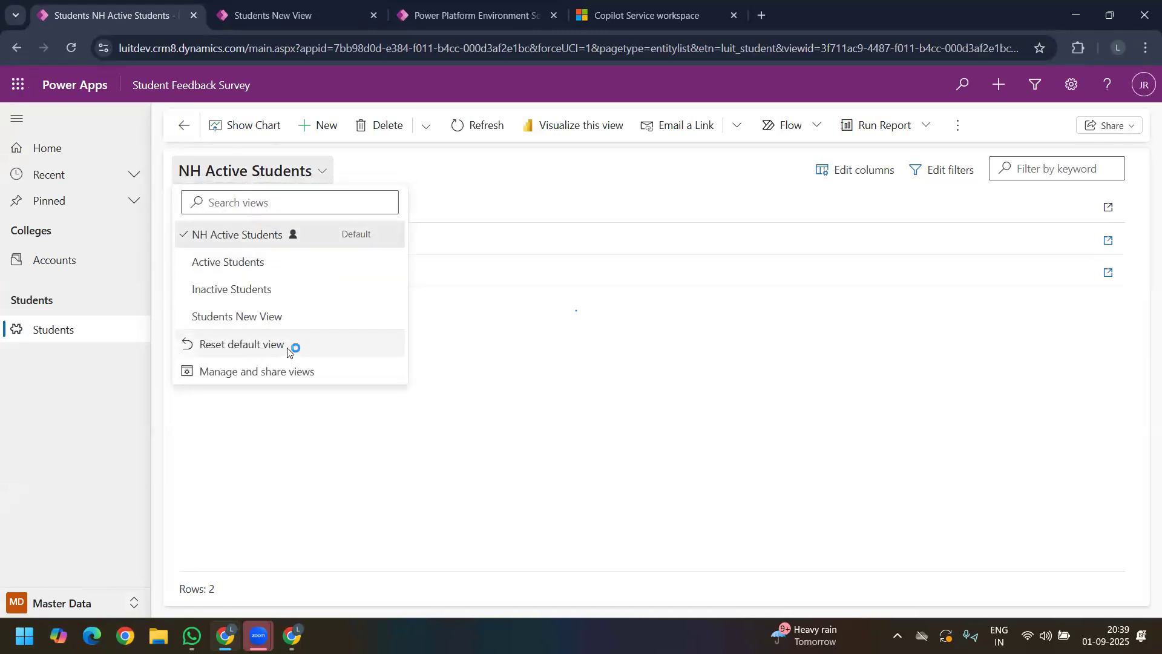
click(268, 347)
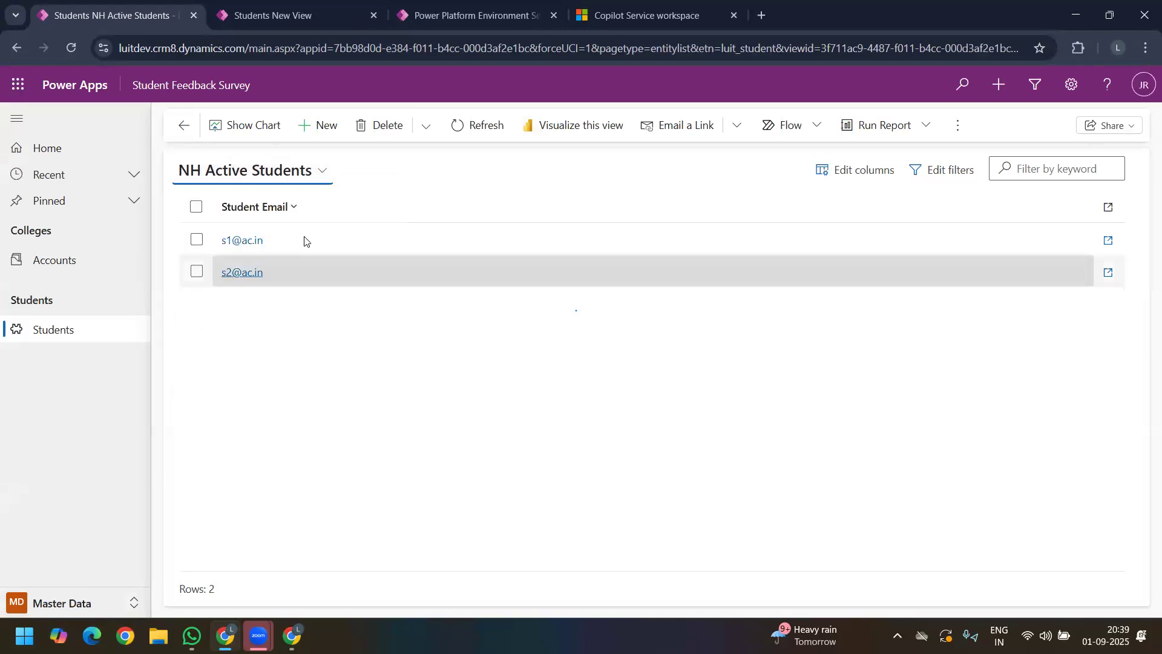
click(241, 175)
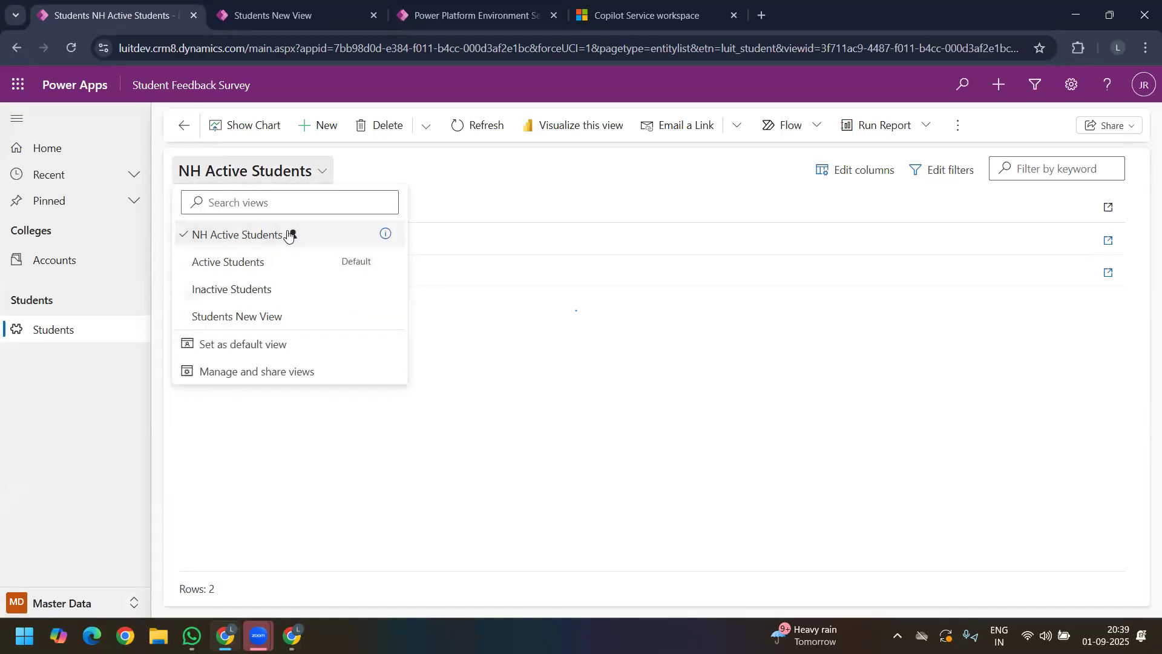
click(264, 370)
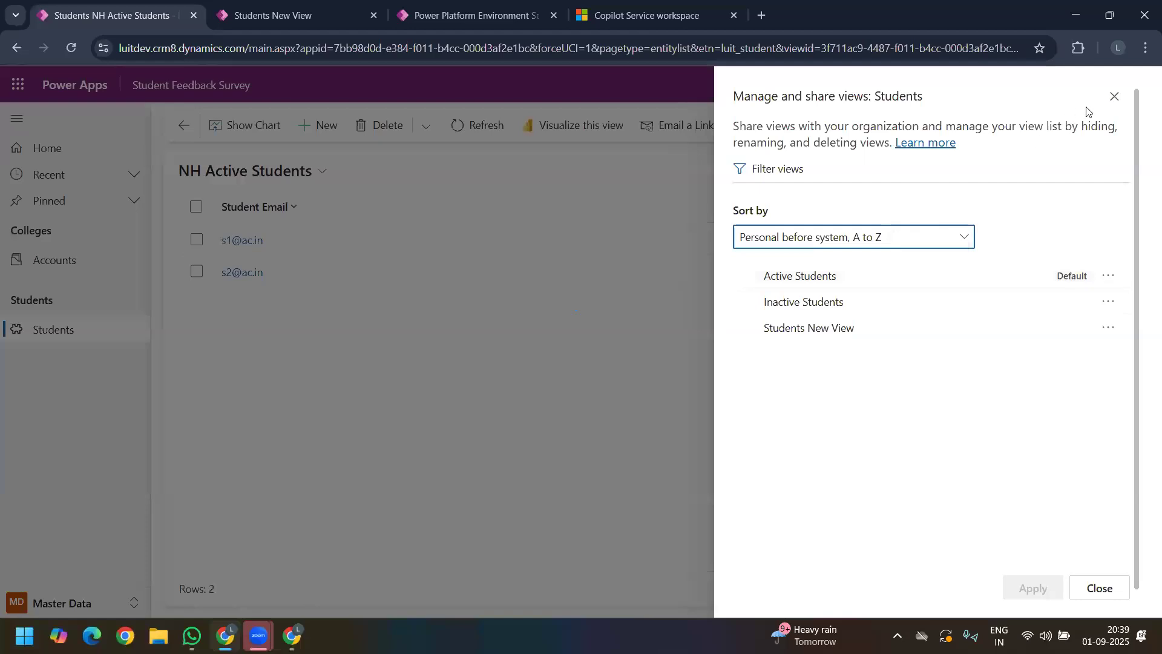
click(1115, 100)
Step: Return to Active Students and recheck its selectable and manageable views, then switch to the Students New View designer
click(183, 126)
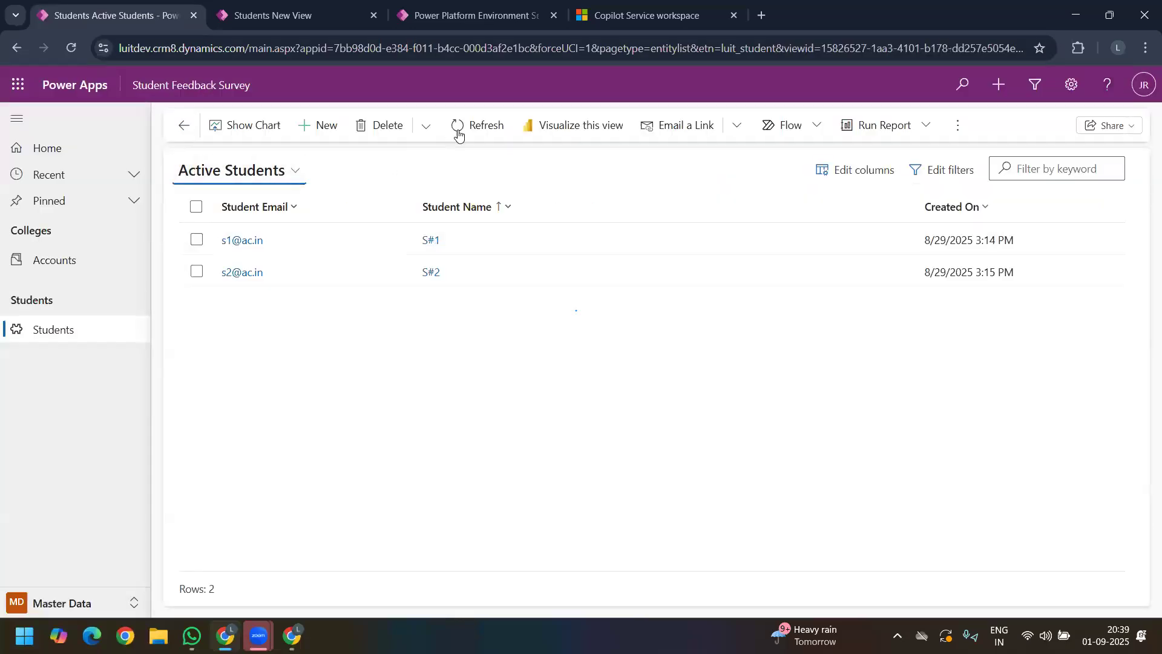
click(264, 172)
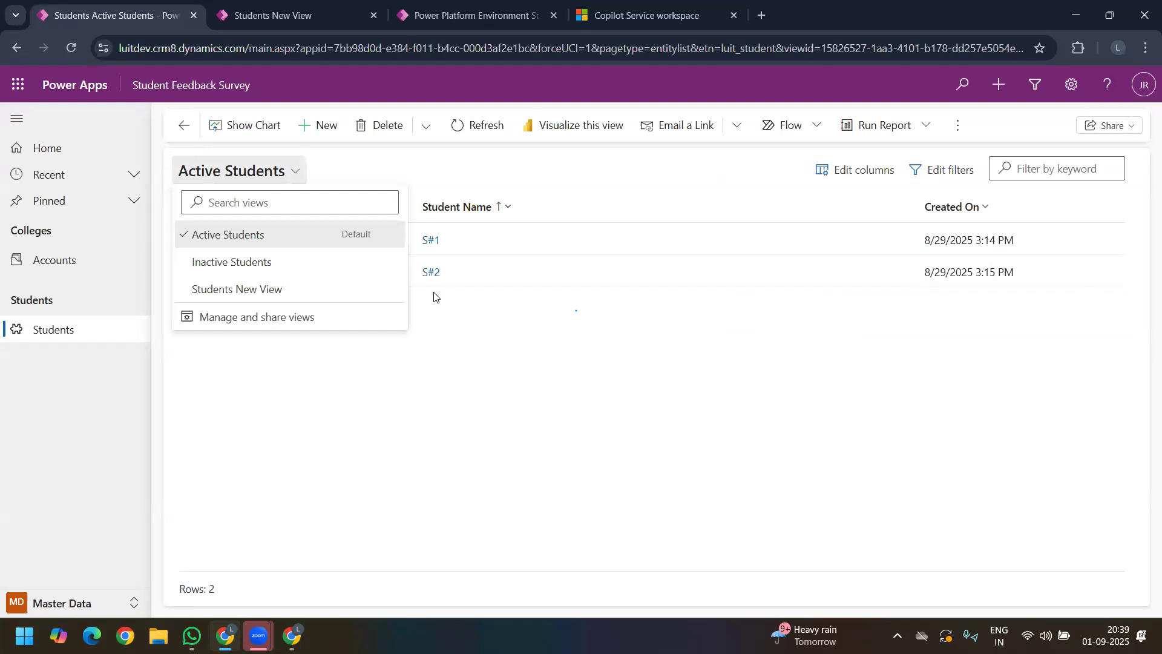
click(266, 316)
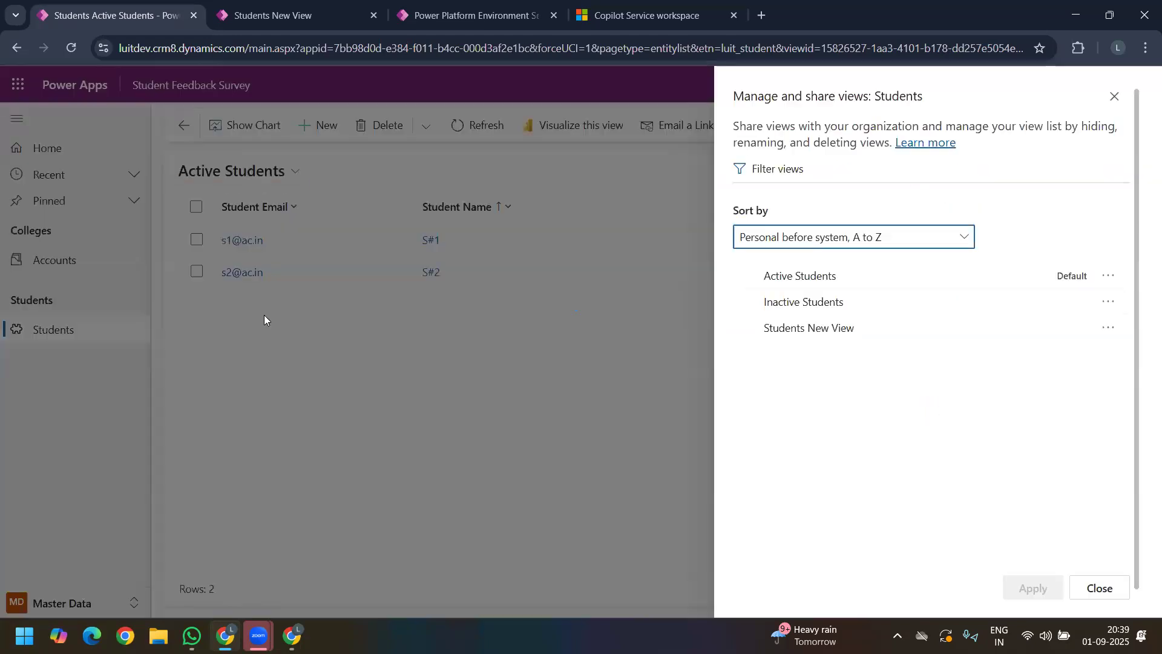
click(261, 7)
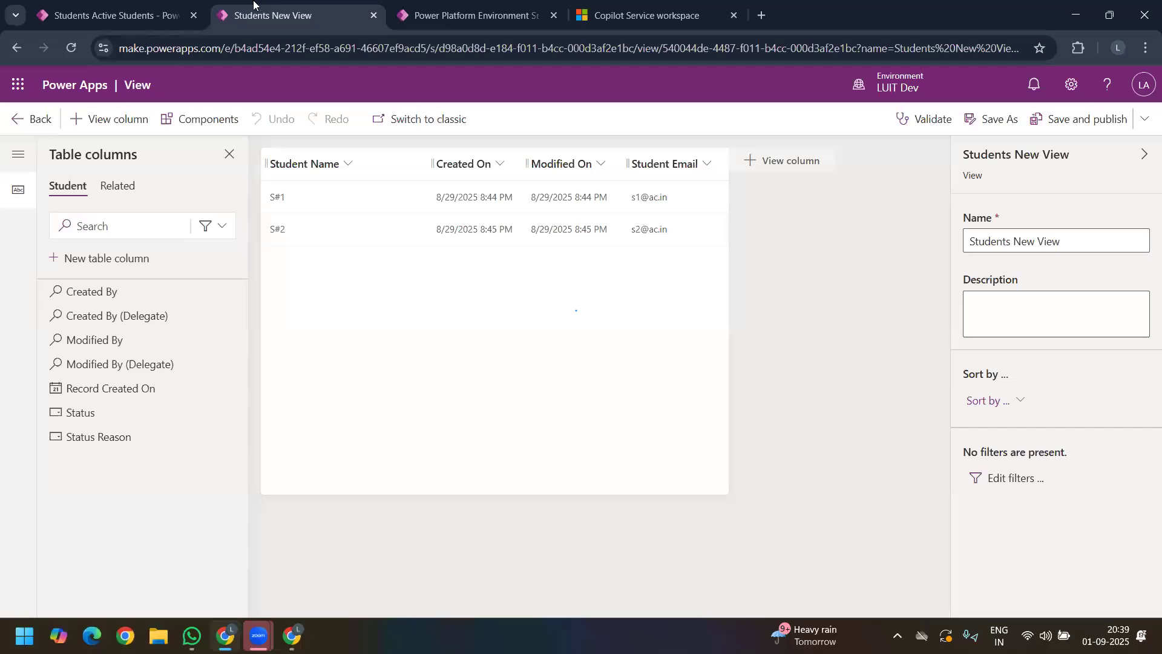
Step: In the Student Feedback Survey app, remove the Status condition from the Active Students list filters and apply the change
click(118, 14)
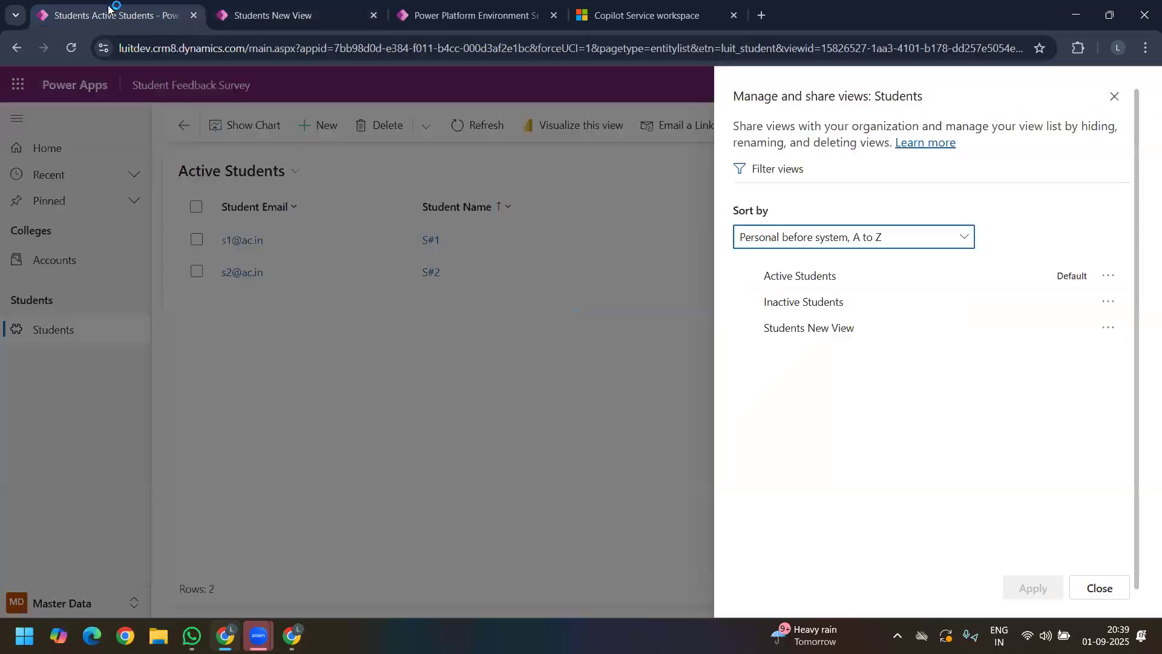
click(1115, 98)
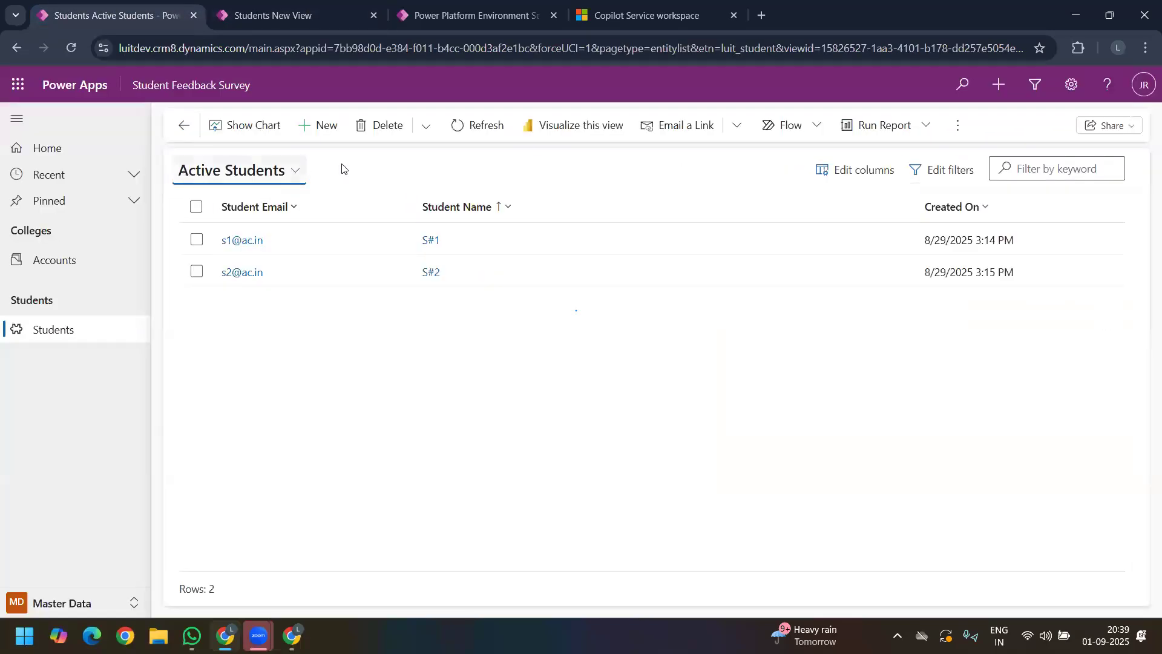
click(939, 171)
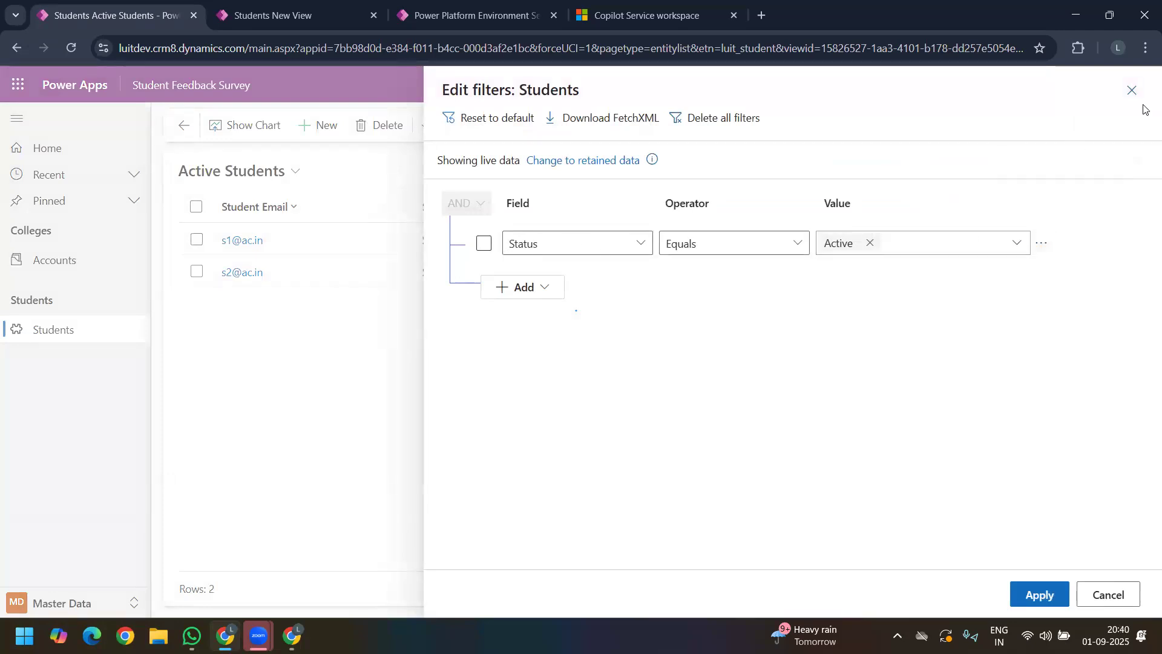
click(1042, 244)
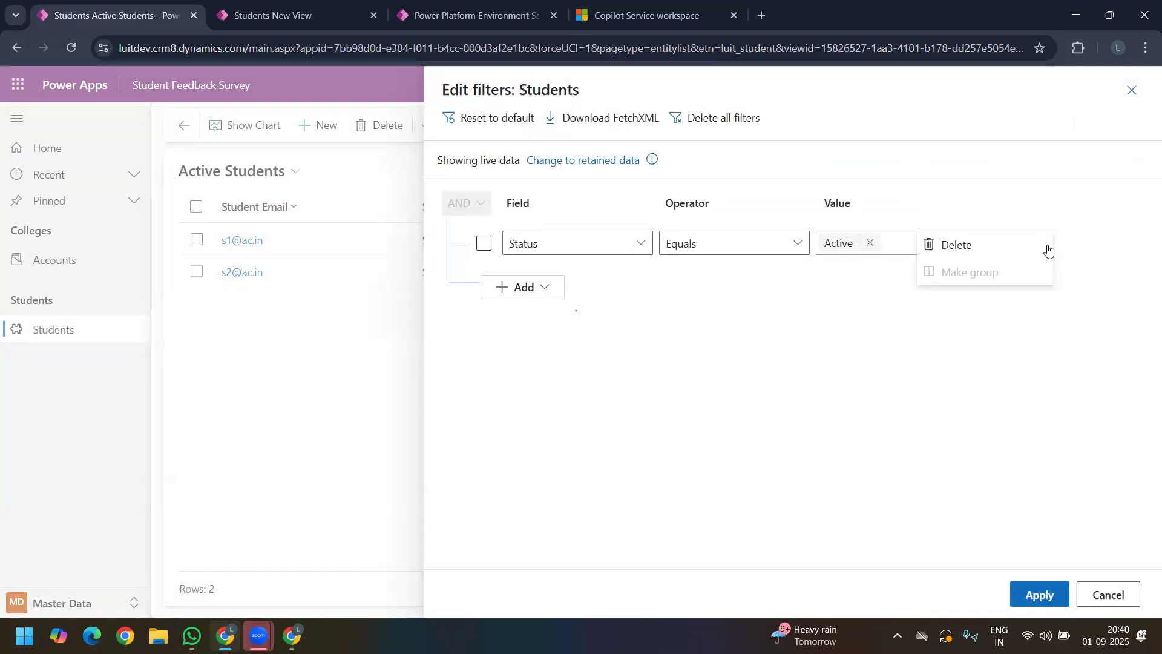
click(994, 253)
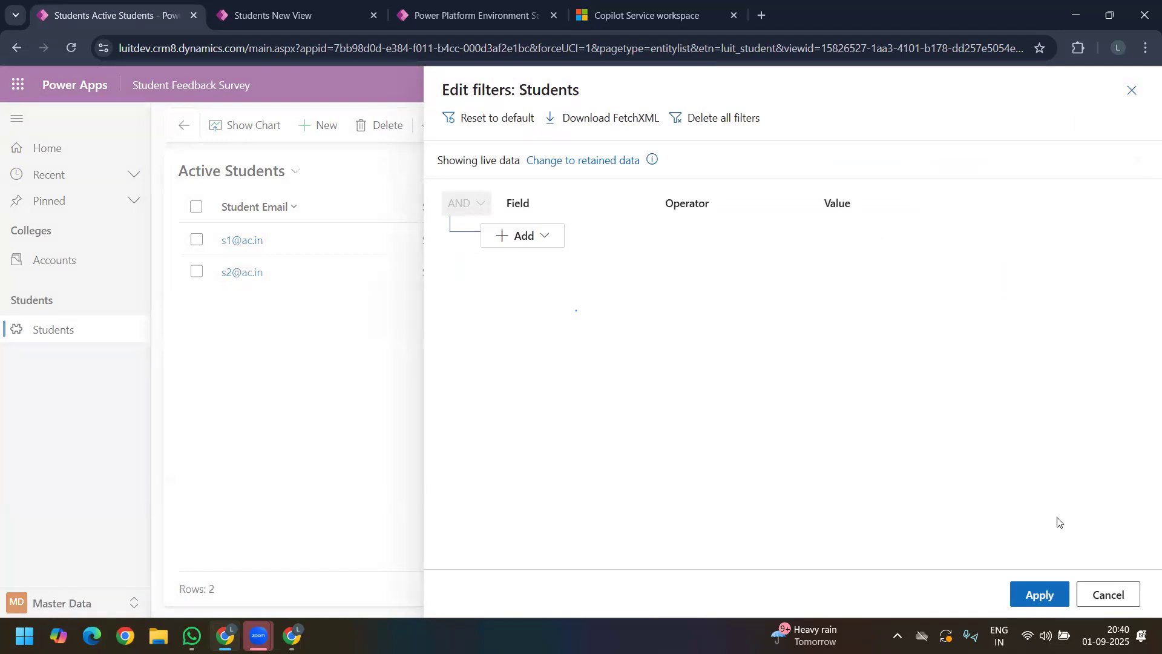
click(1041, 595)
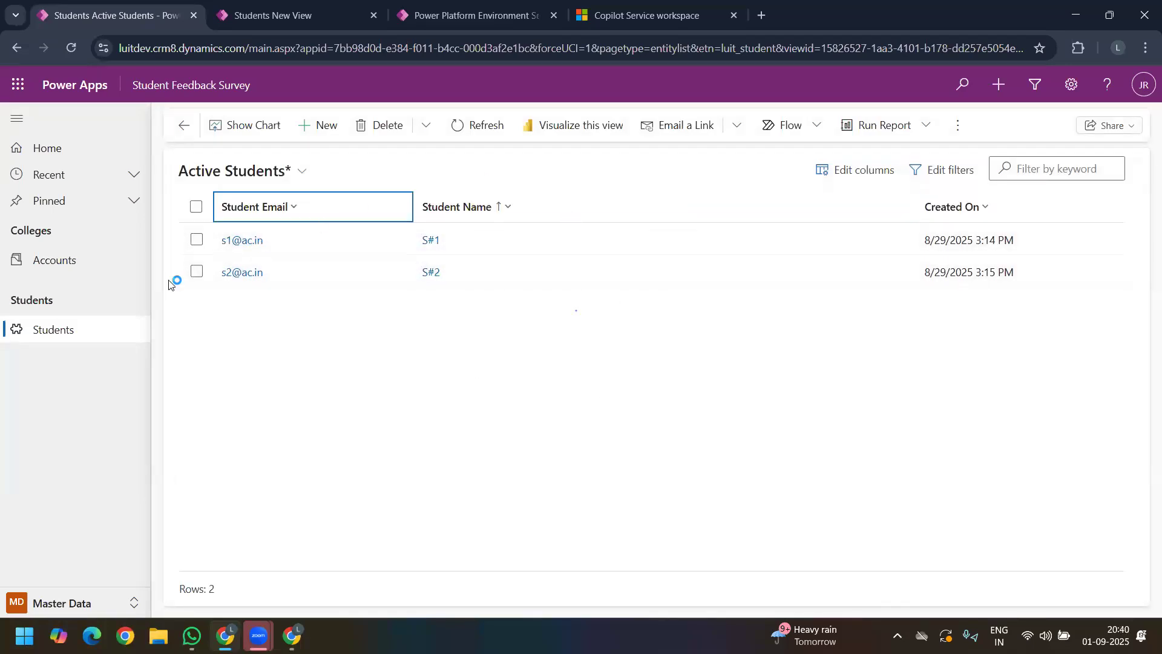
Step: Return from the Students New View designer to the Student table's list of views in the LT6 Day 8 solution
click(267, 15)
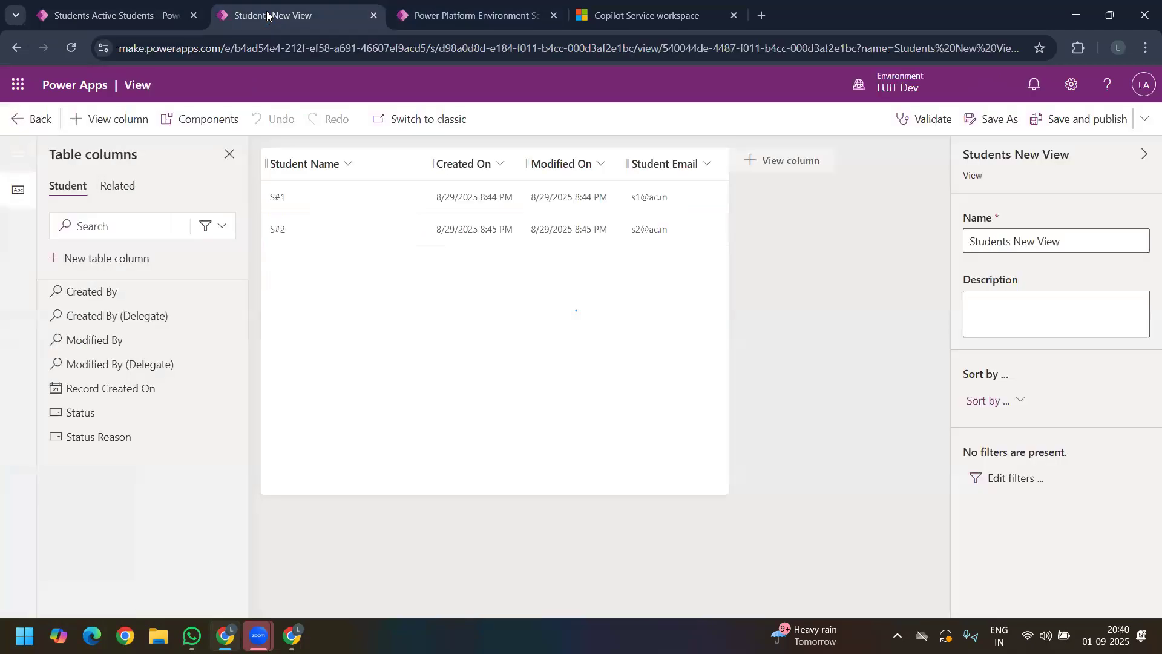
click(16, 124)
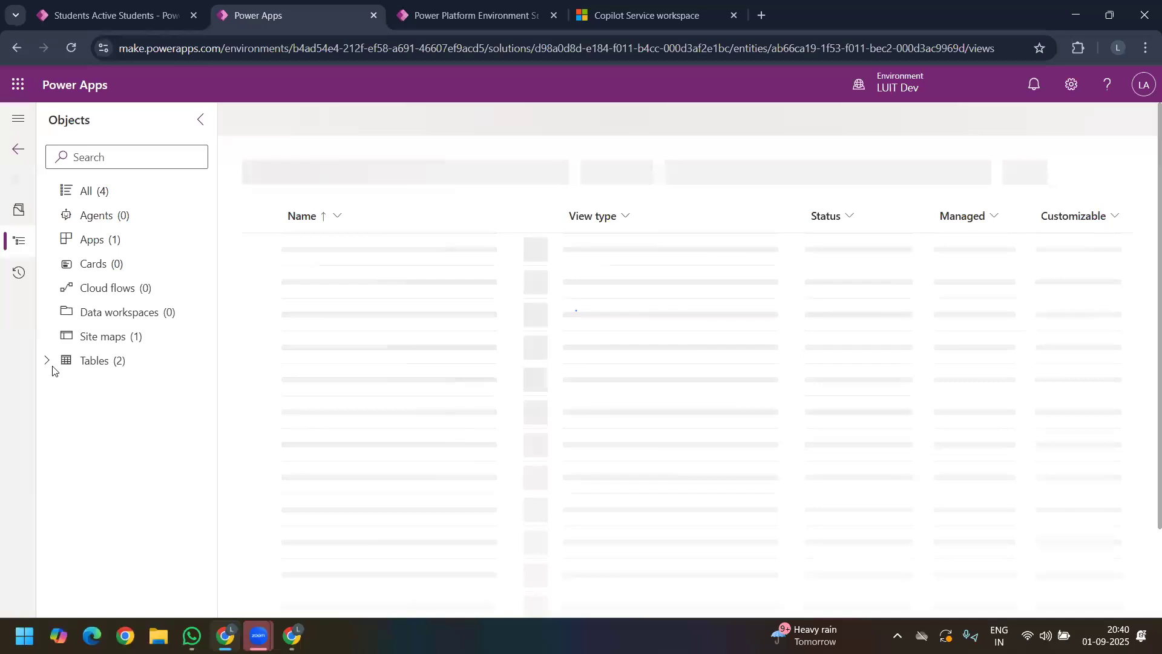
click(49, 362)
click(67, 386)
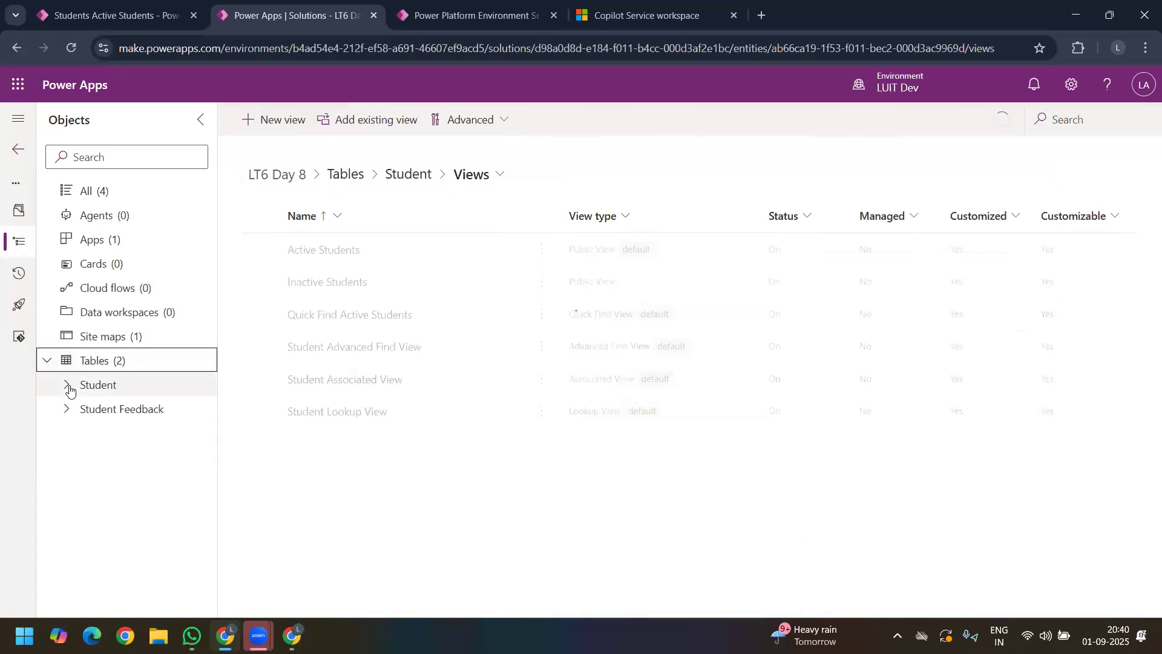
click(148, 516)
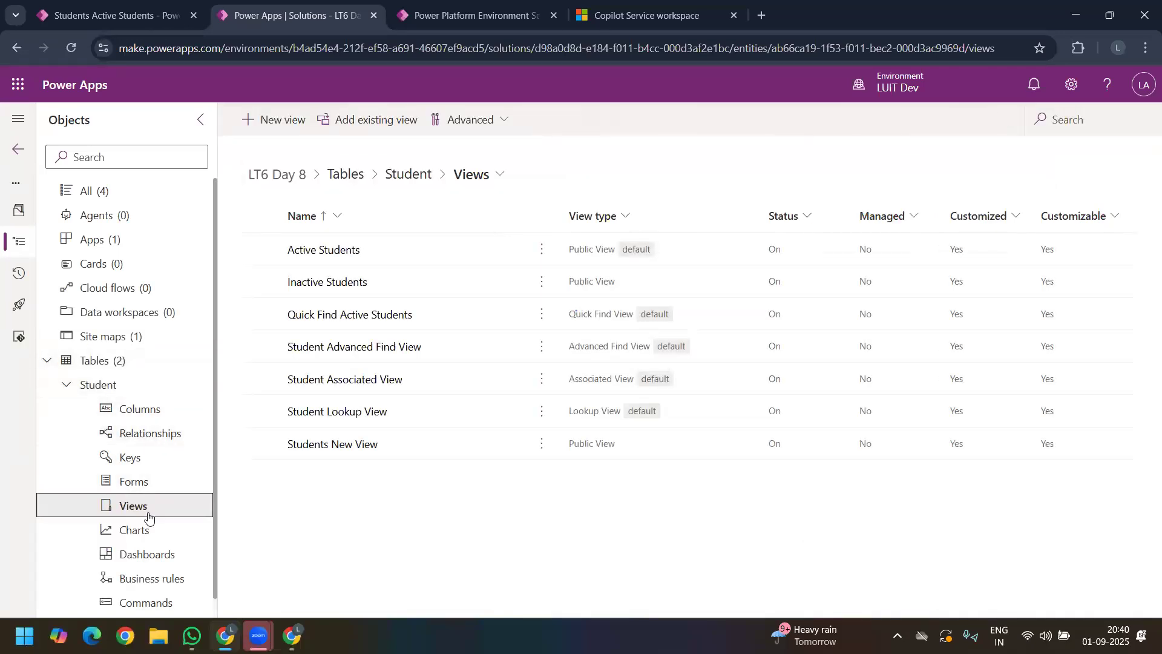
Step: Edit the Active Students view to remove its Status is 'Active' filter, and save and publish the view
click(261, 249)
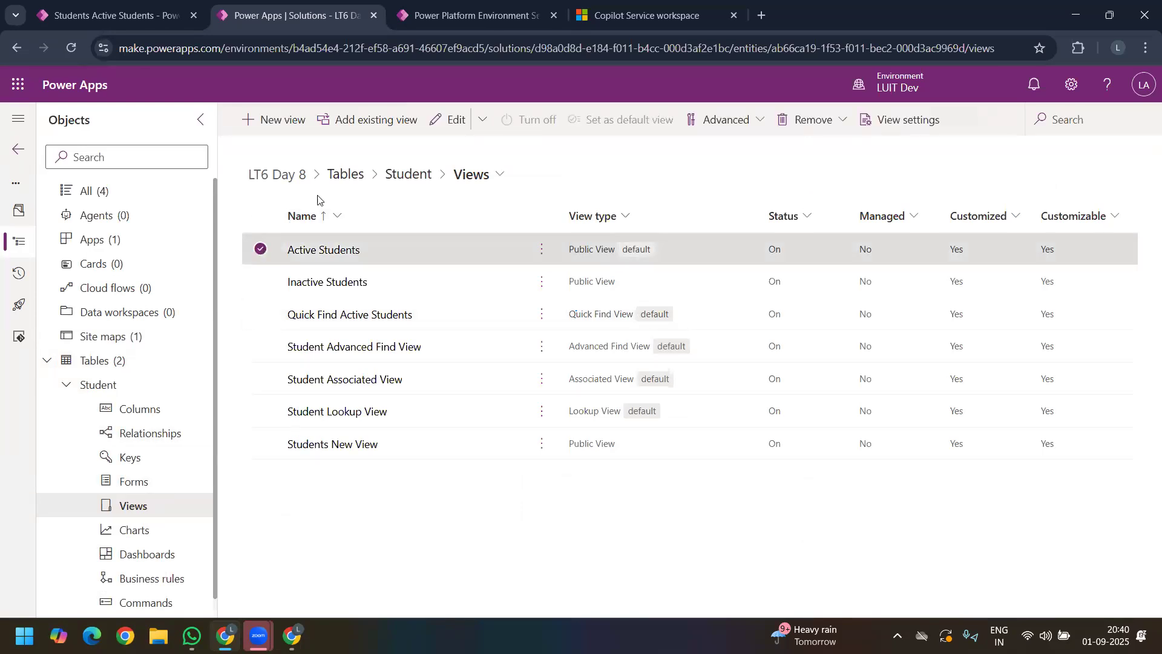
click(455, 120)
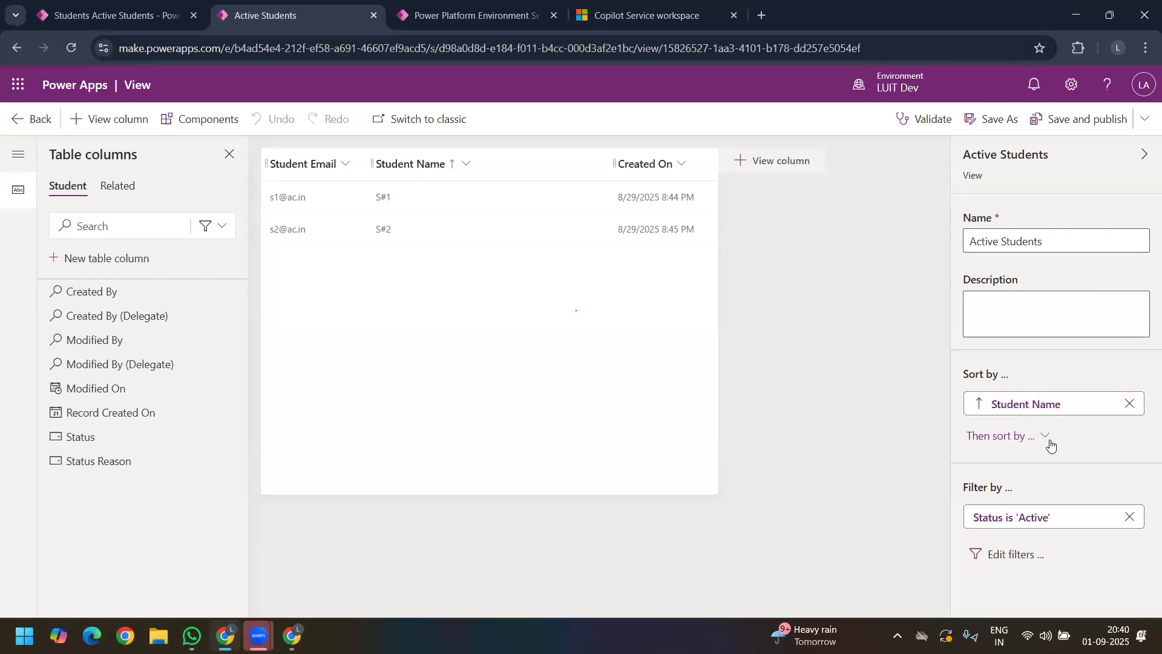
click(1131, 518)
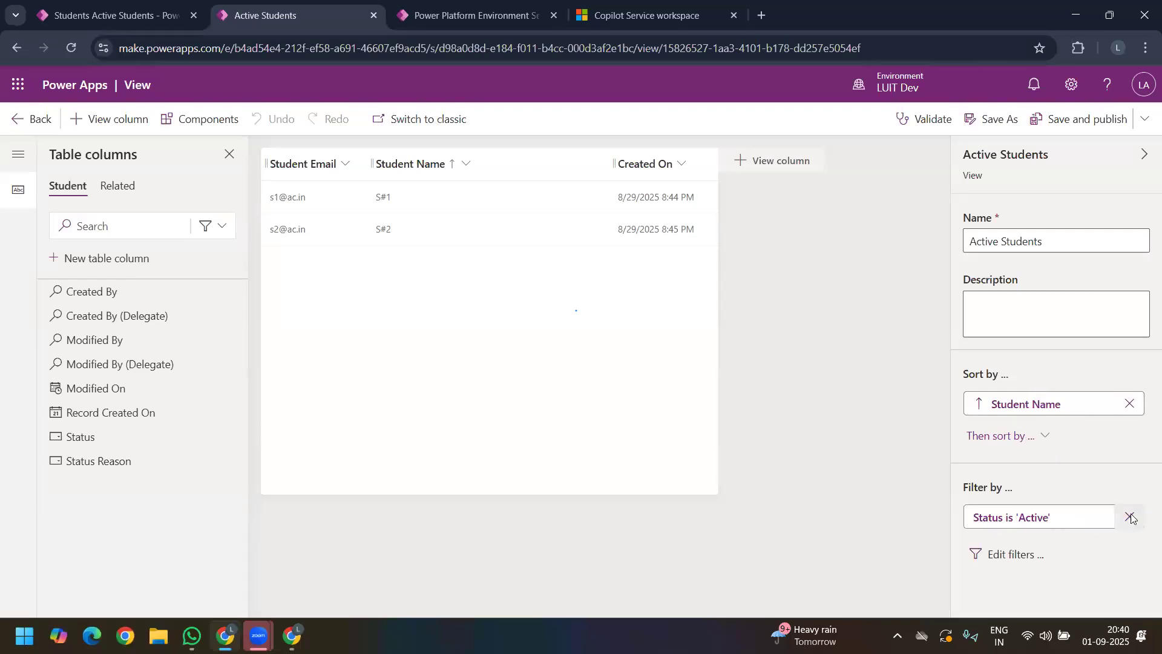
click(1087, 127)
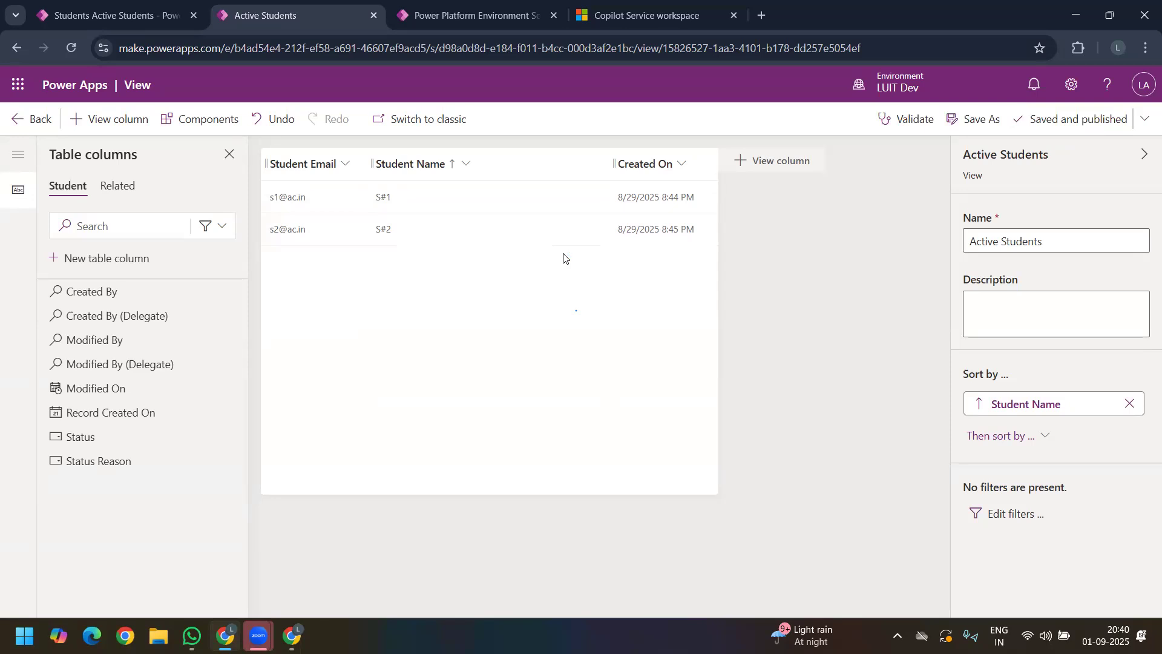
Step: Reload the Student Feedback Survey app with an emptied cache and check the filters of the Active Students view
click(113, 22)
right_click(71, 50)
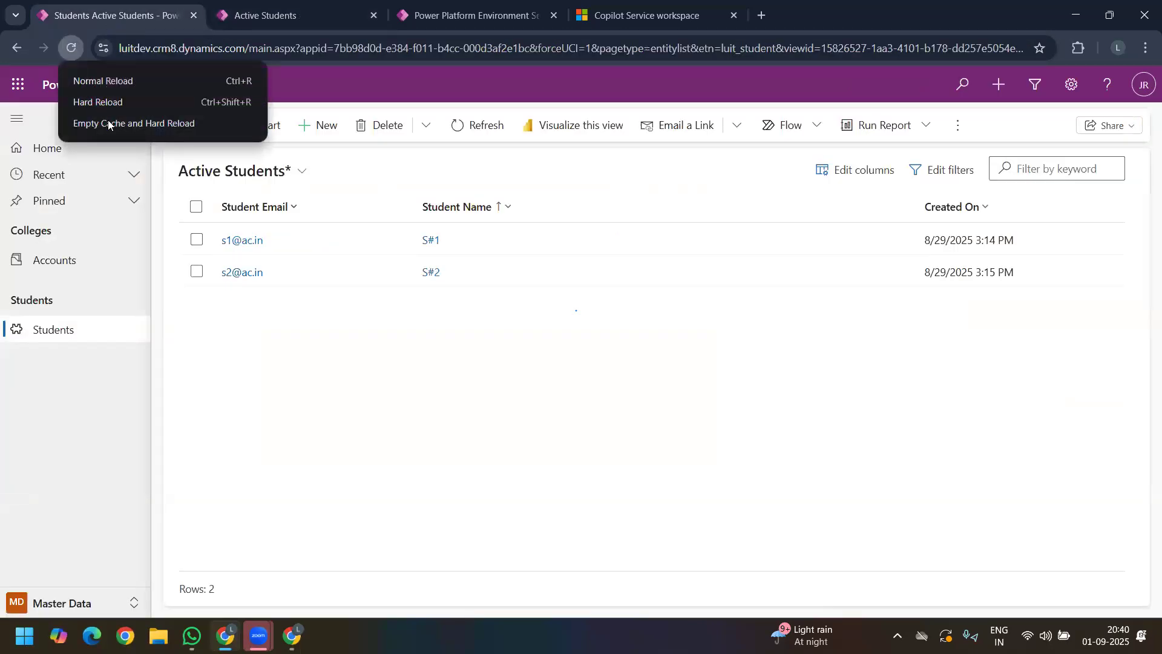
click(119, 124)
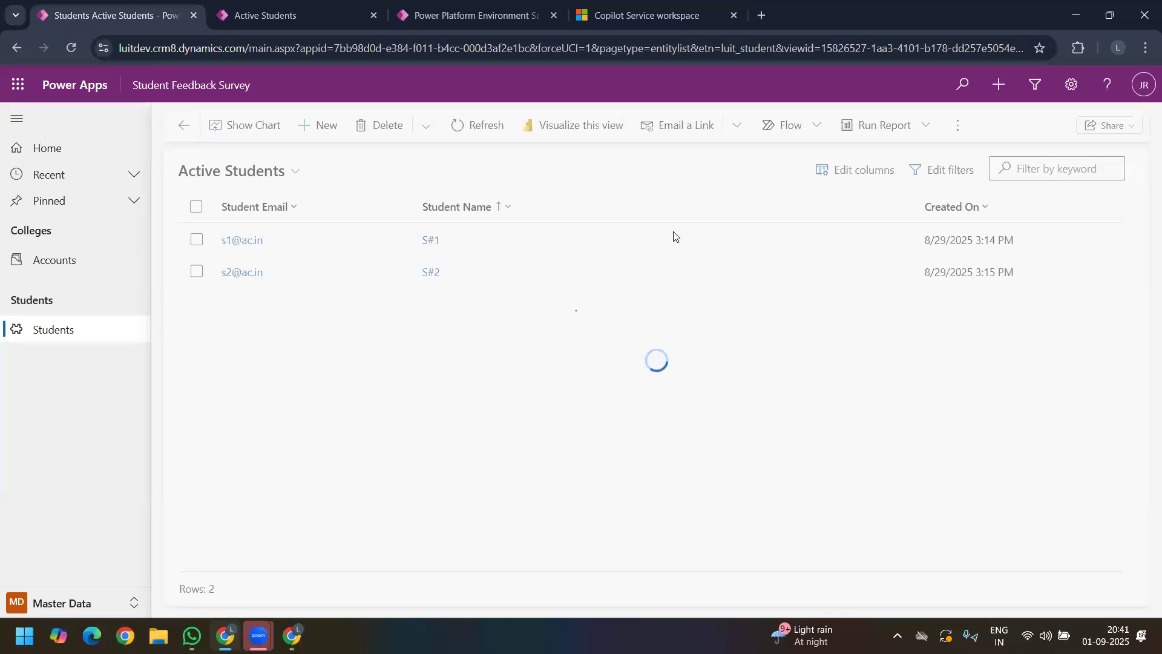
click(938, 171)
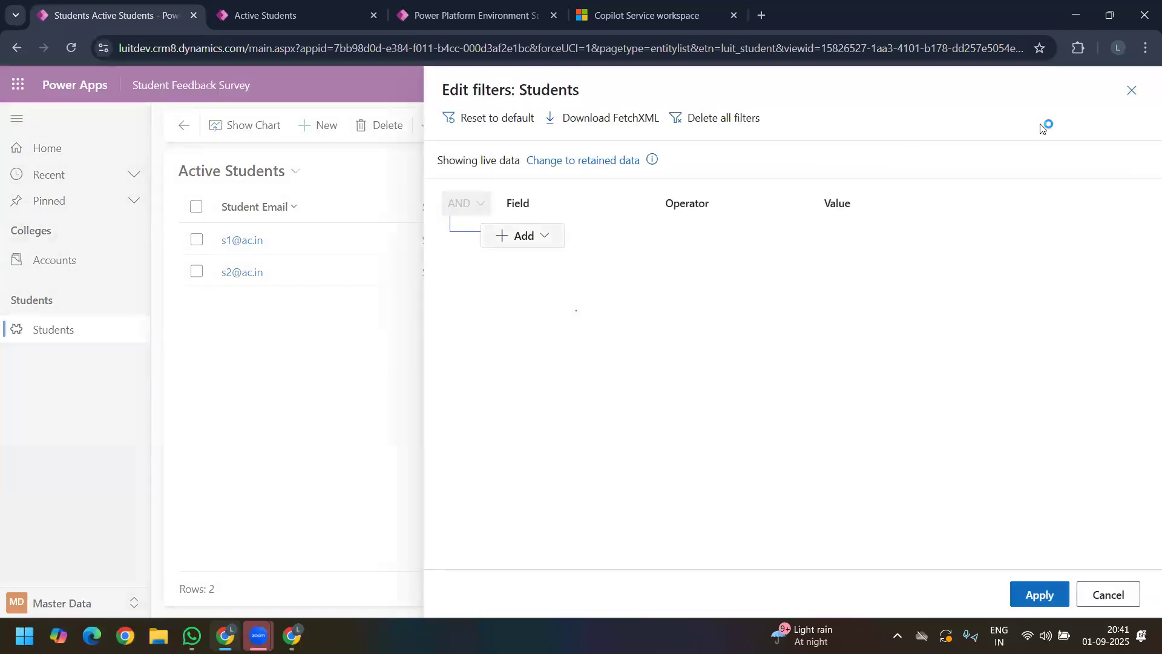
click(1129, 92)
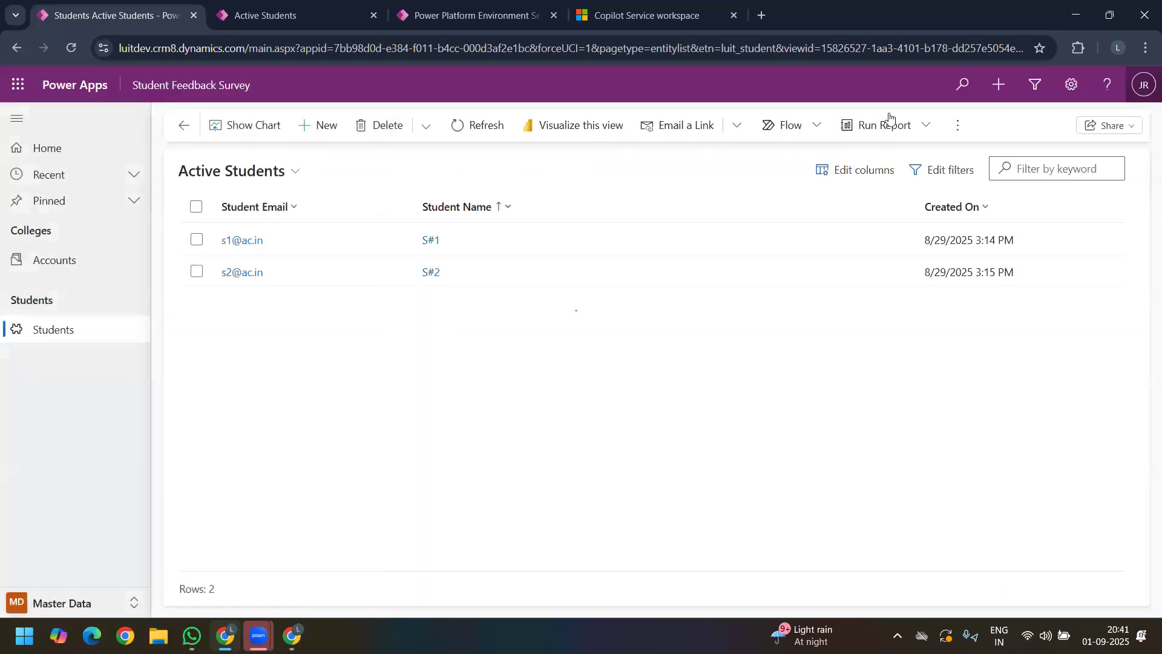
Step: Leave the Active Students view designer and open the Student table's list of charts in the solution
click(312, 20)
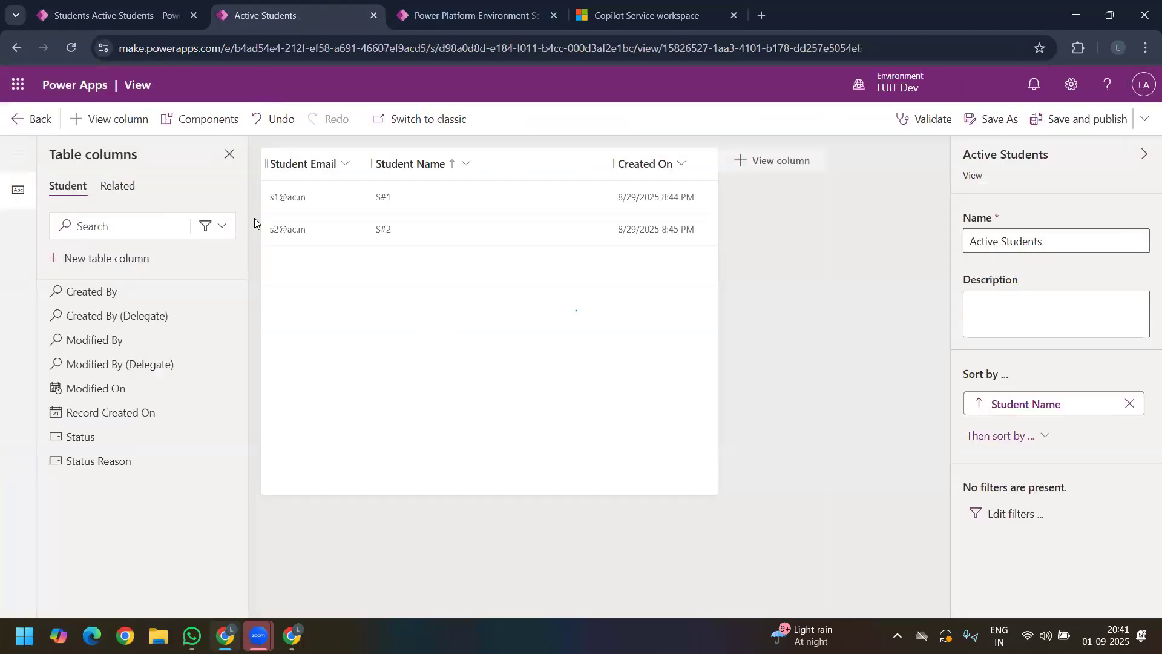
click(26, 129)
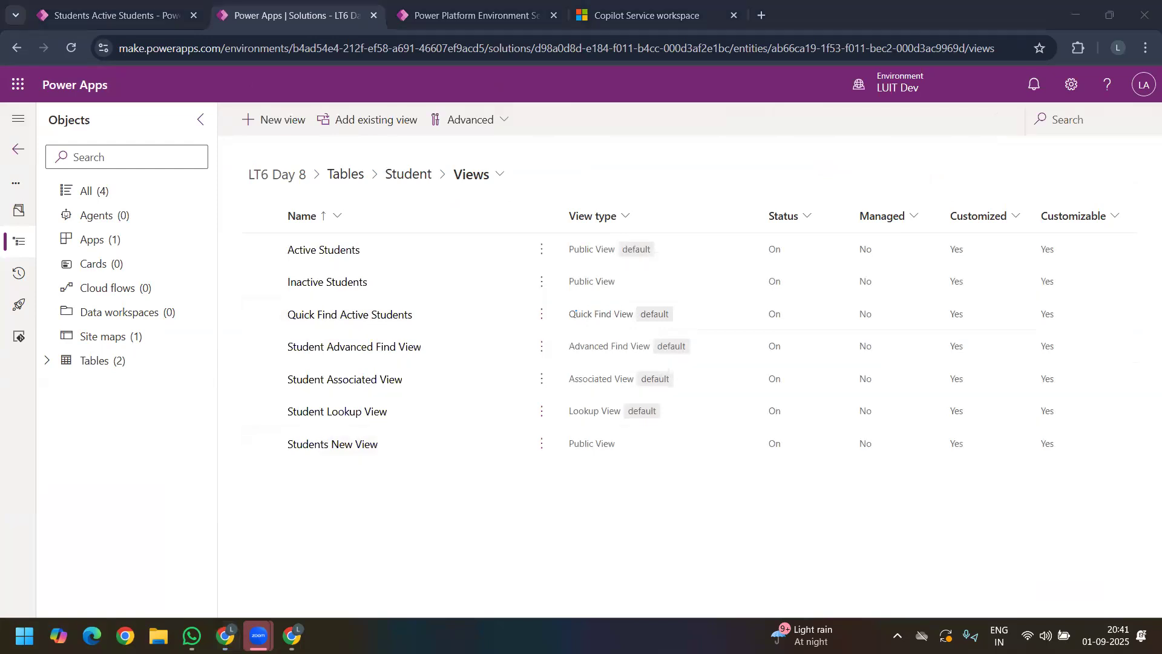
click(49, 363)
click(67, 386)
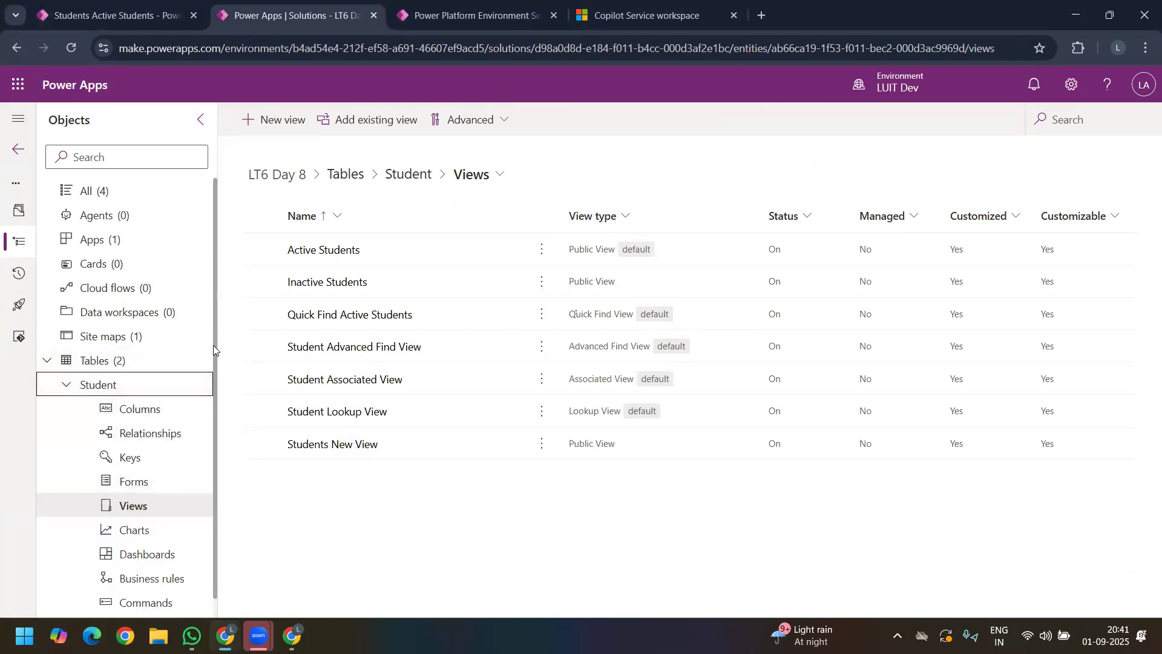
scroll(213, 345, down, 1)
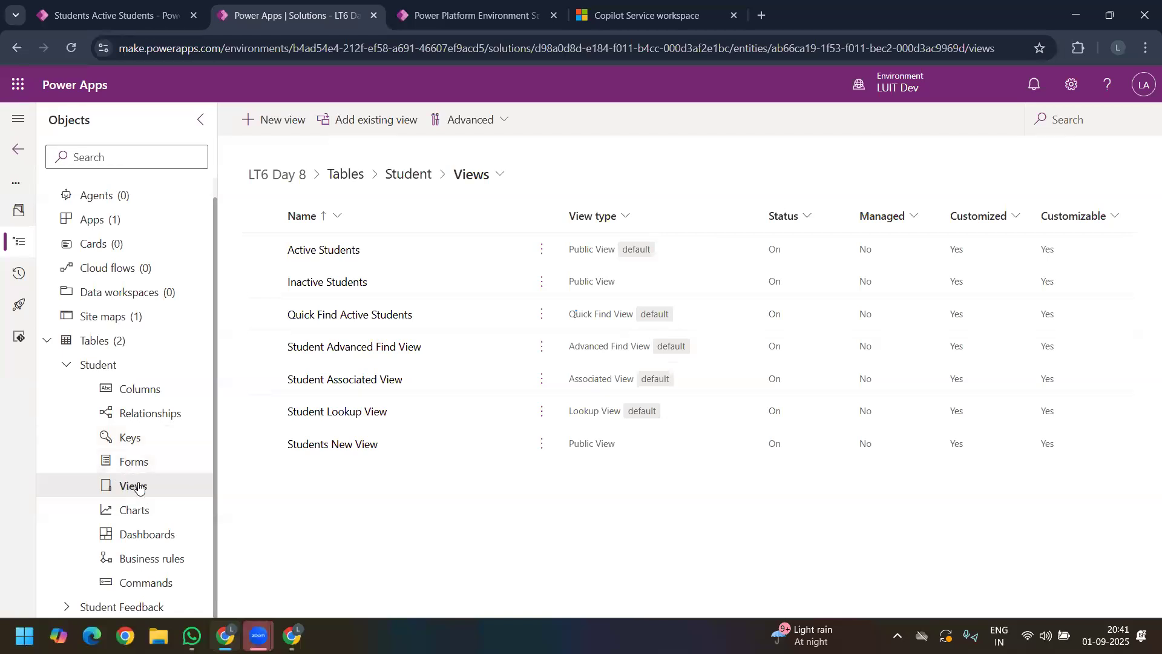
click(162, 514)
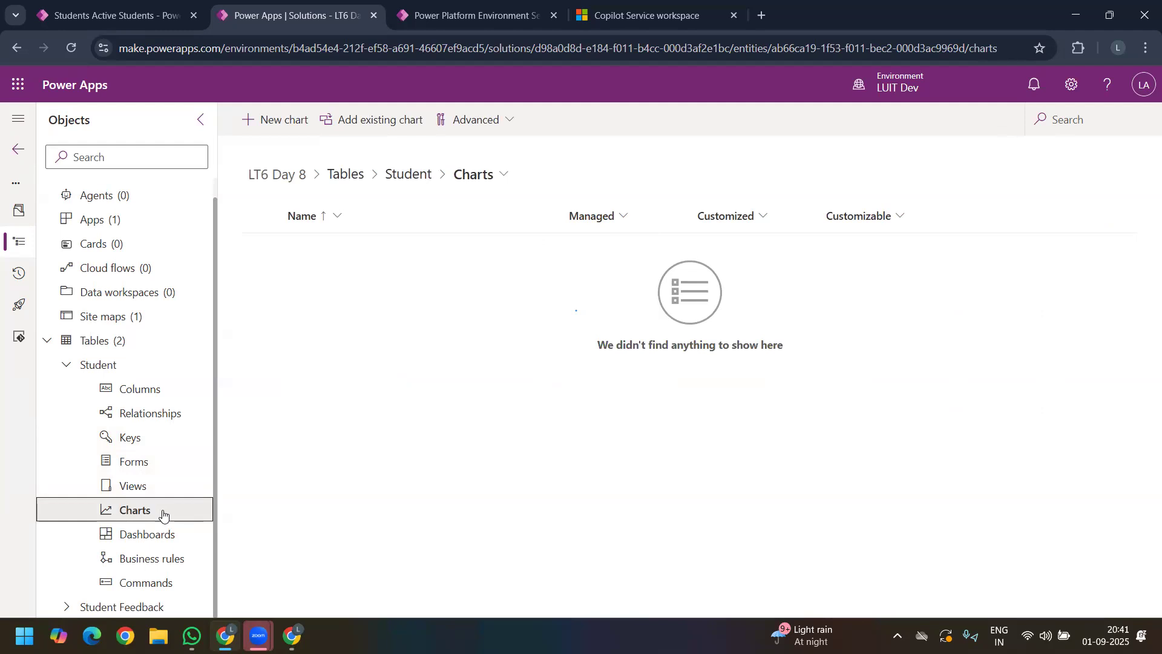
Step: Start a new Student table chart named Reference Student Data, keeping Active Students as the preview view
click(283, 123)
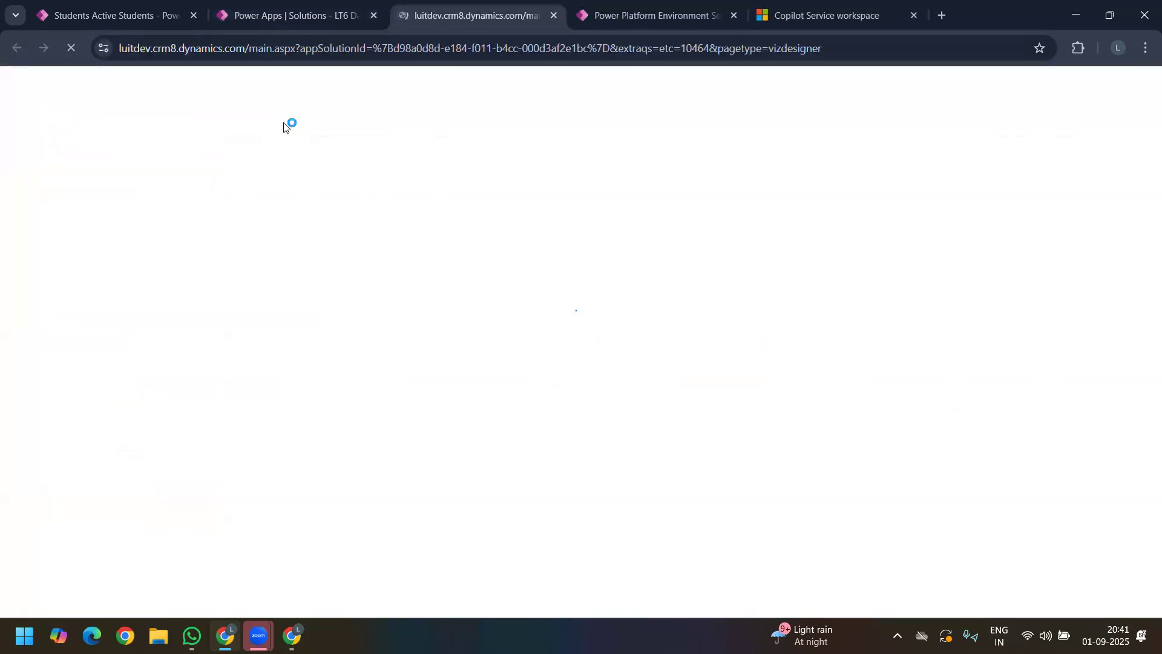
click(91, 8)
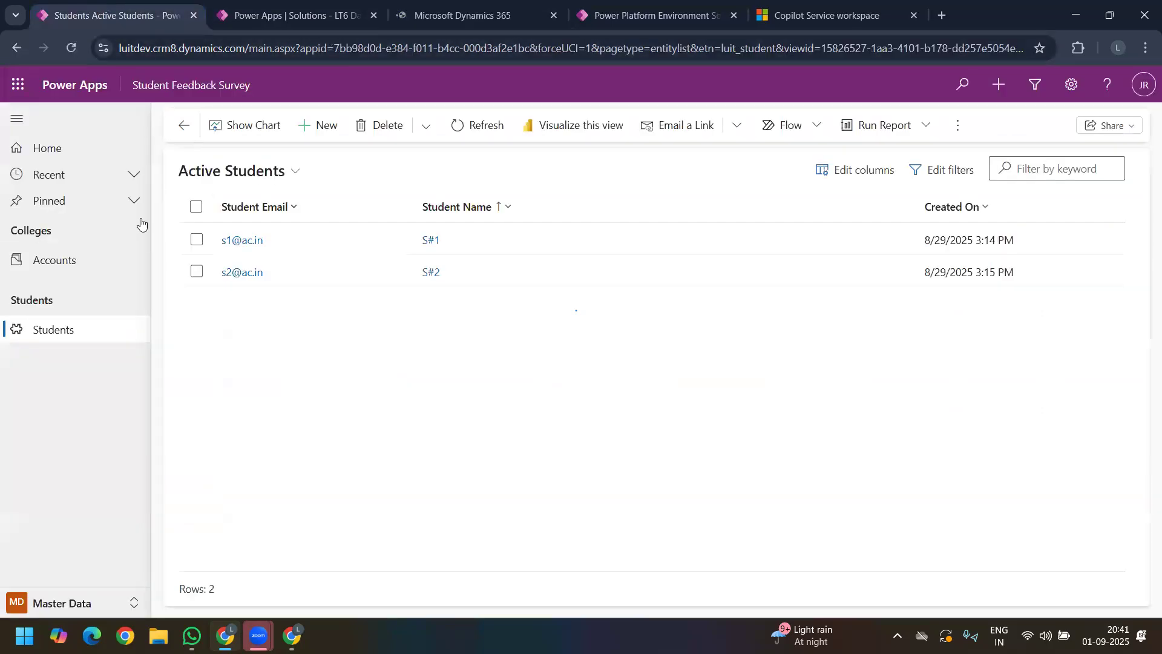
click(448, 12)
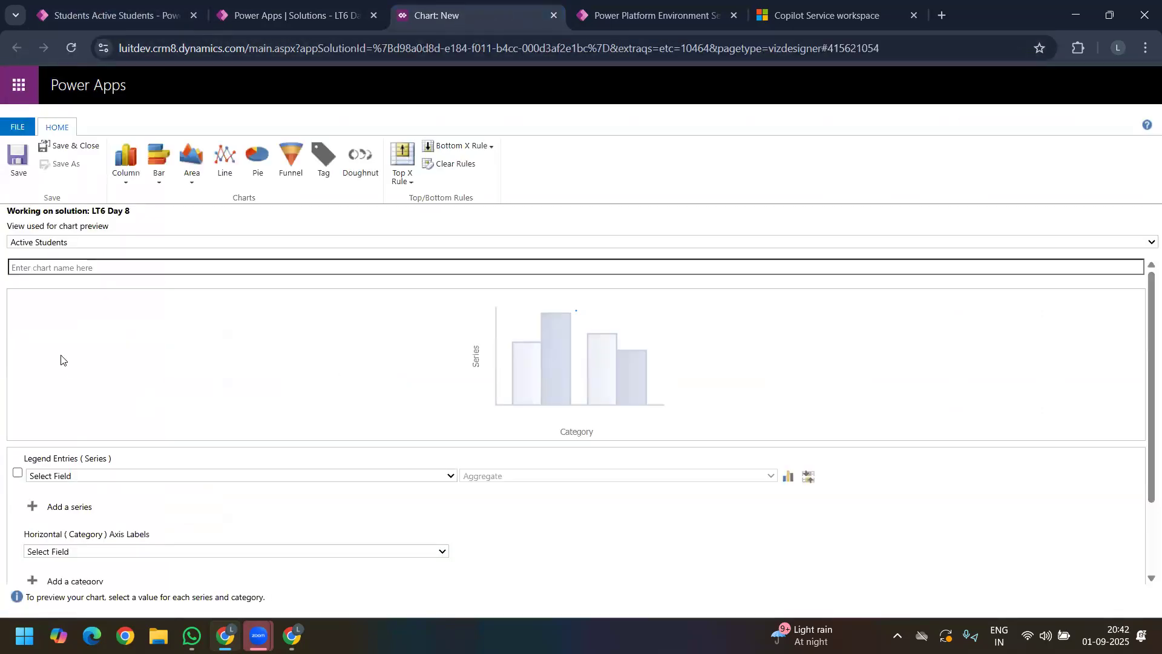
click(97, 243)
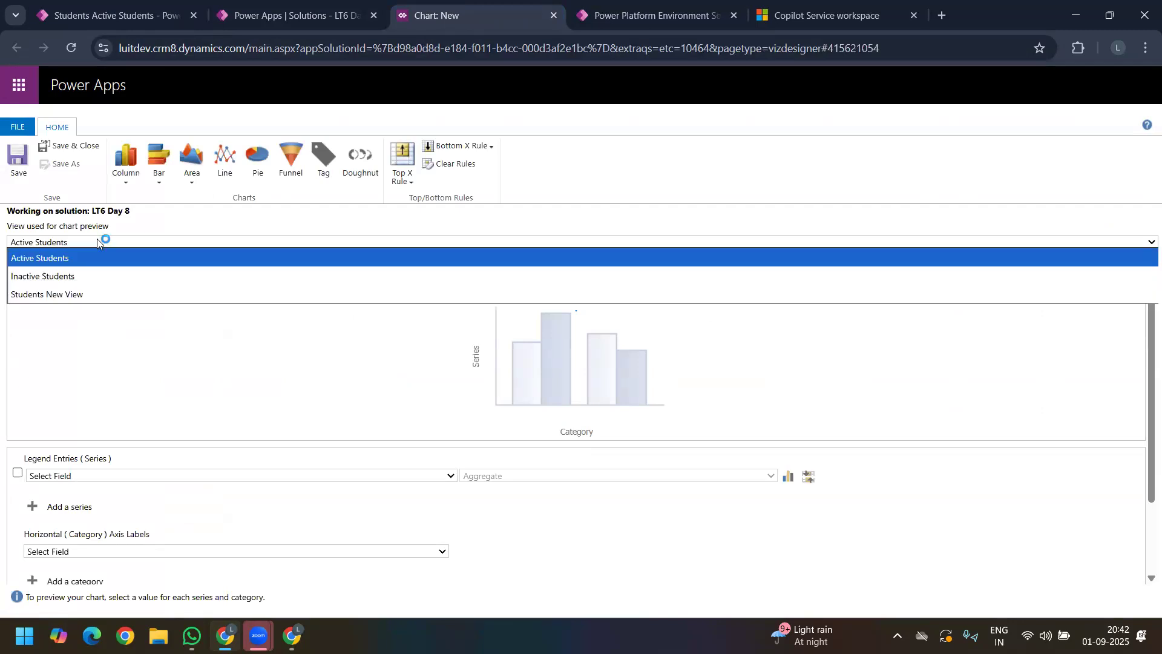
click(97, 243)
click(65, 270)
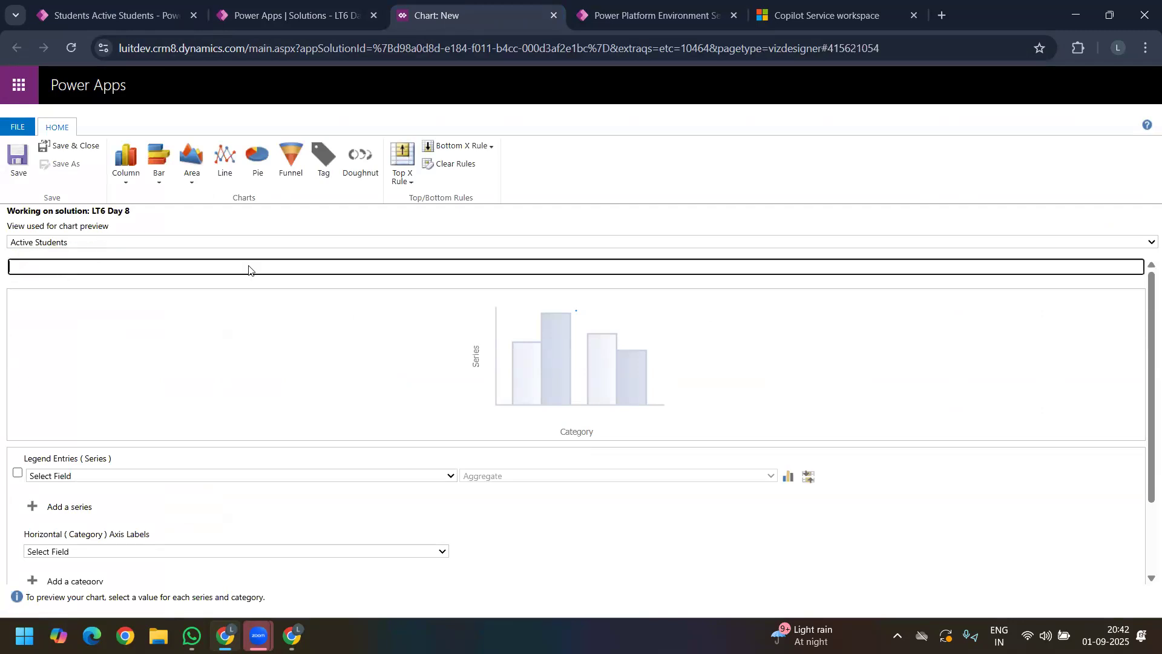
click(95, 265)
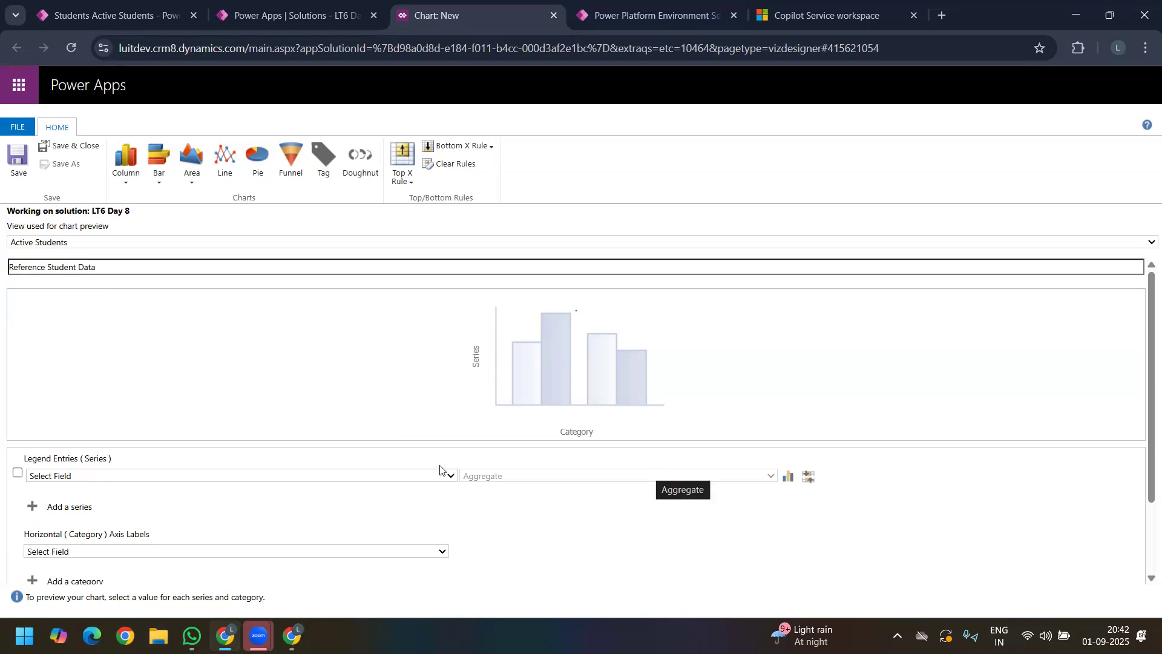
Step: In the Student Feedback Survey app, view the S#1 student record and the SR UNIVERSITY student feedback record in the SF area
click(106, 16)
double_click(477, 240)
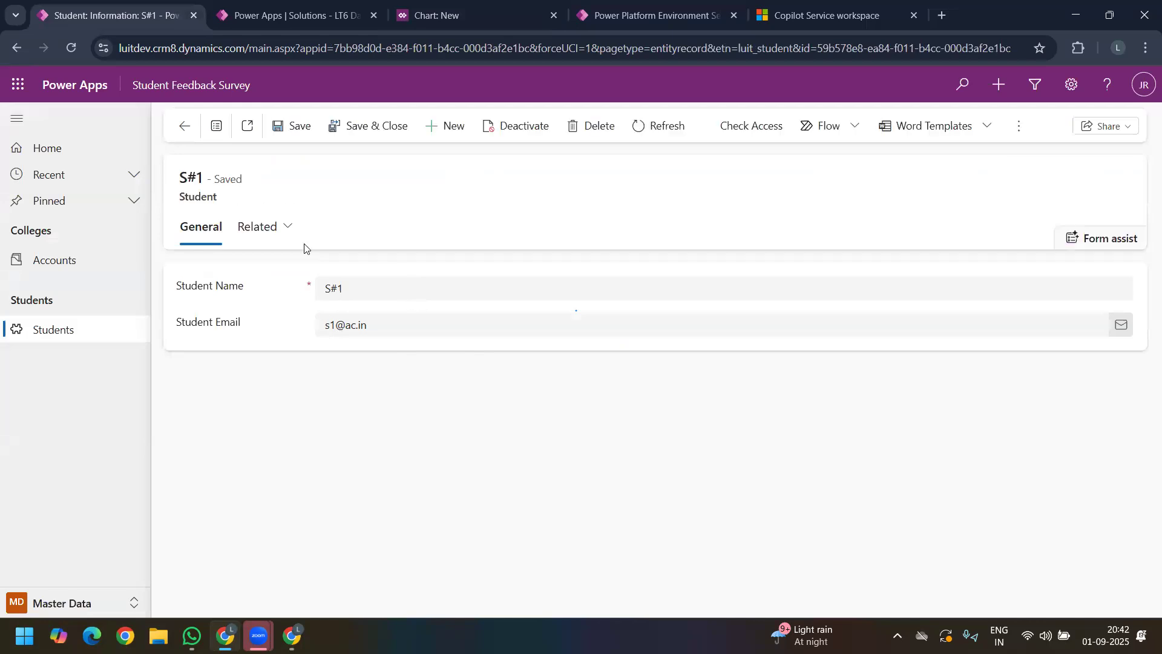
click(52, 599)
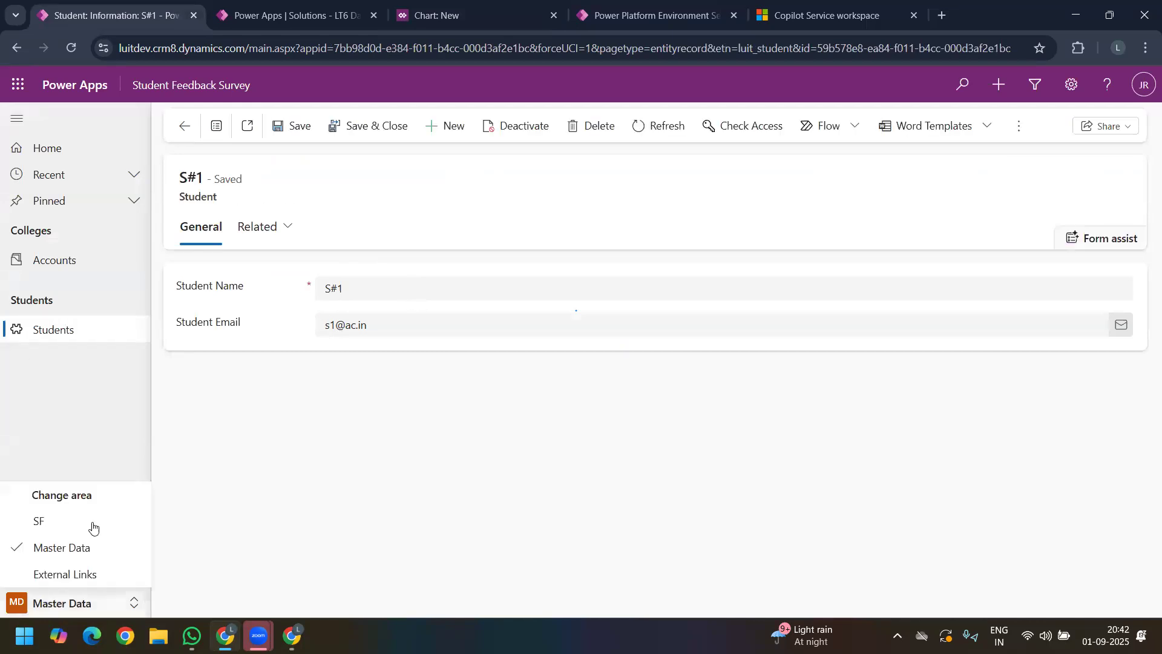
click(47, 530)
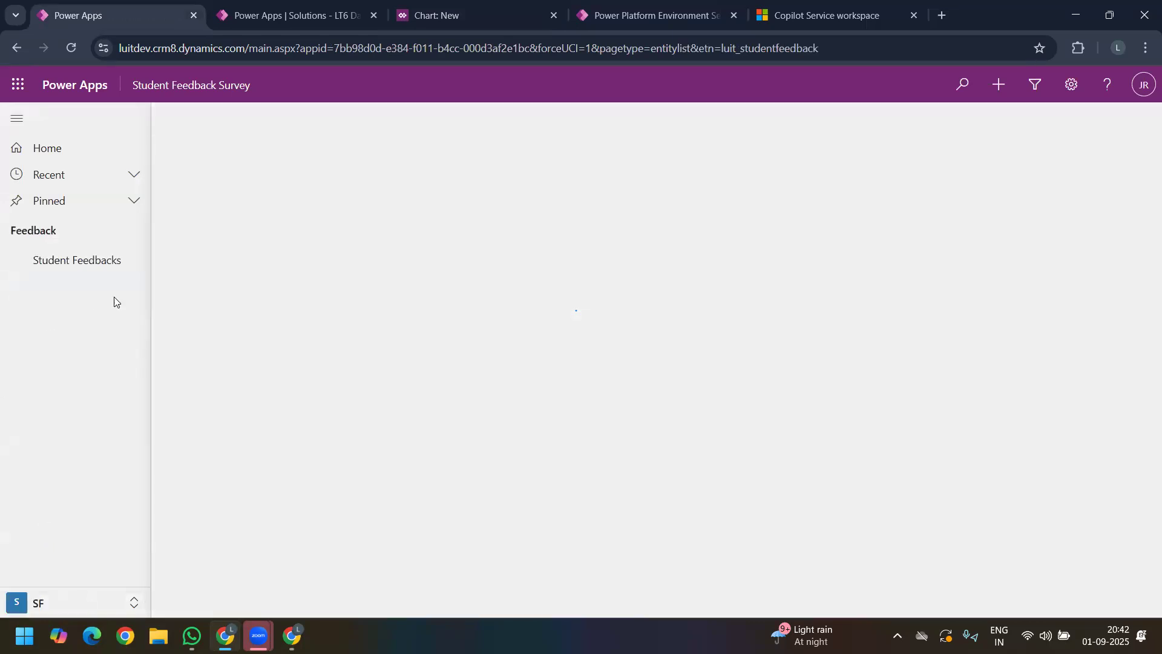
click(72, 262)
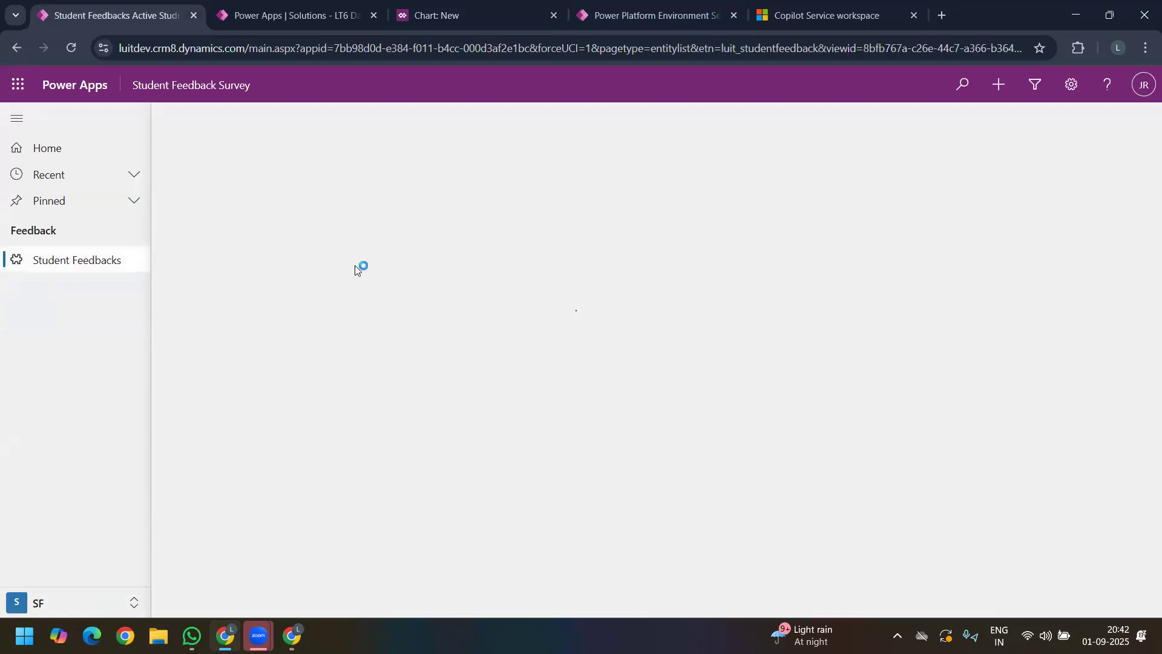
click(433, 245)
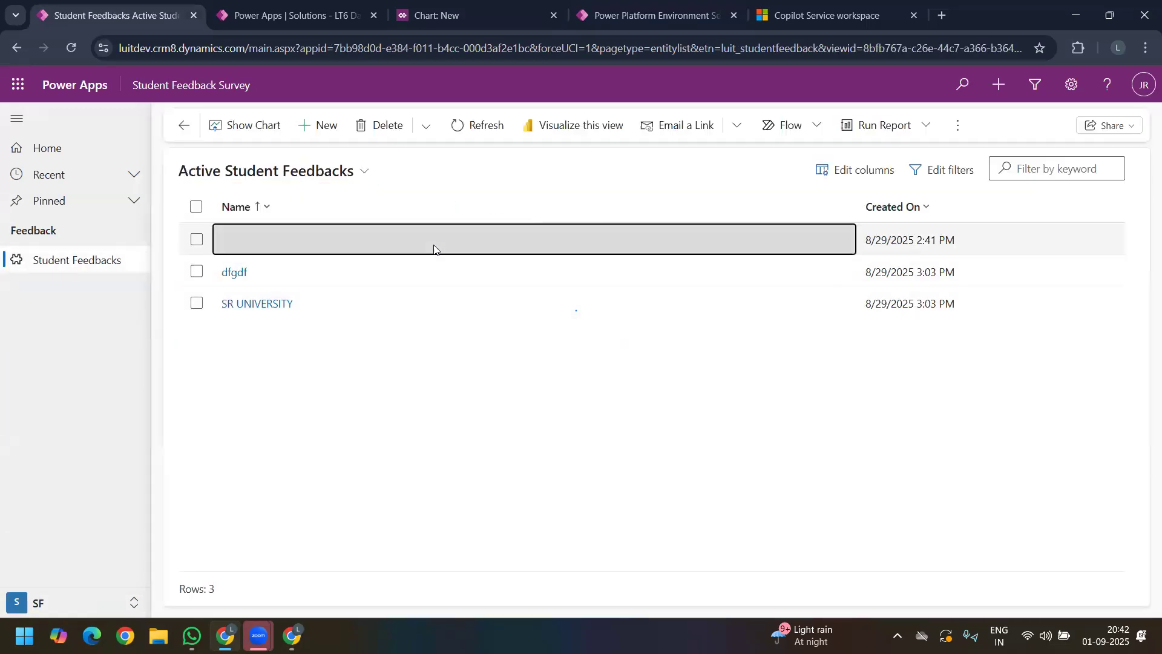
double_click(369, 302)
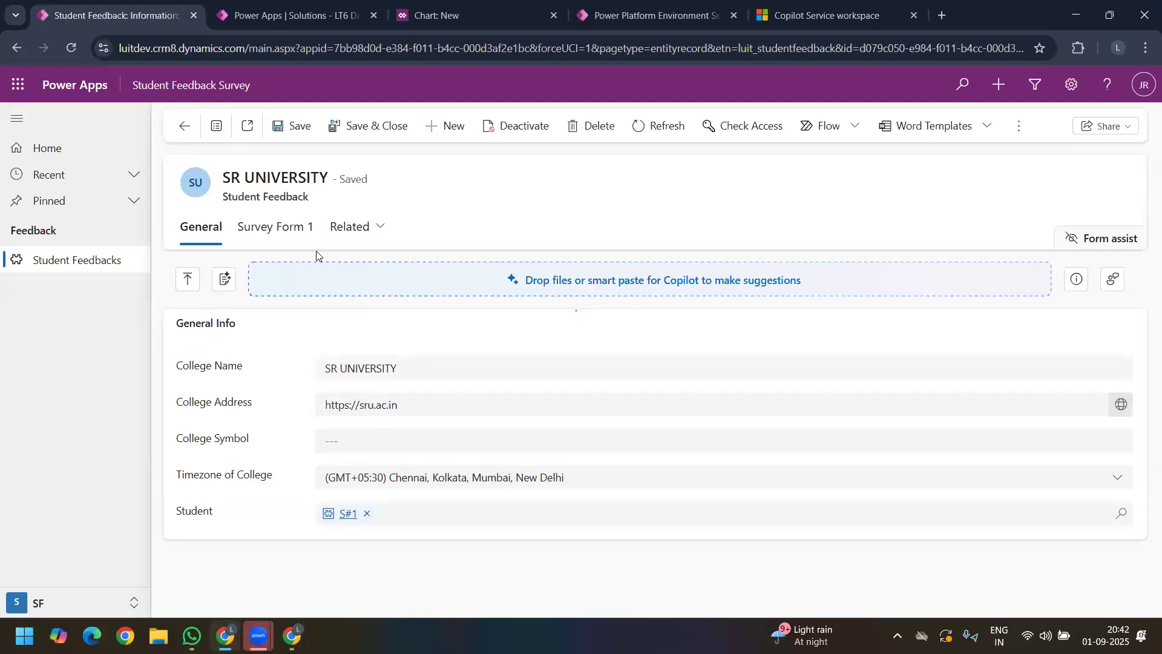
Step: View the feedback record's Survey Form 1 fields, and open the Student Feedback table's list of charts in the LT6 Day 8 solution
click(269, 228)
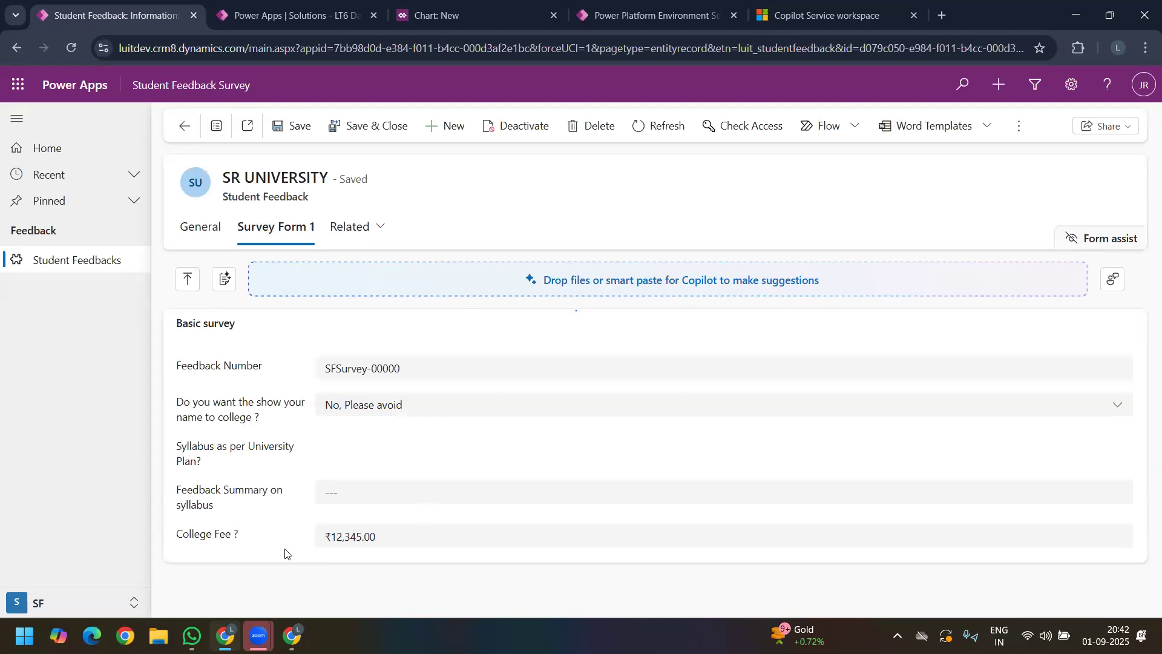
click(437, 17)
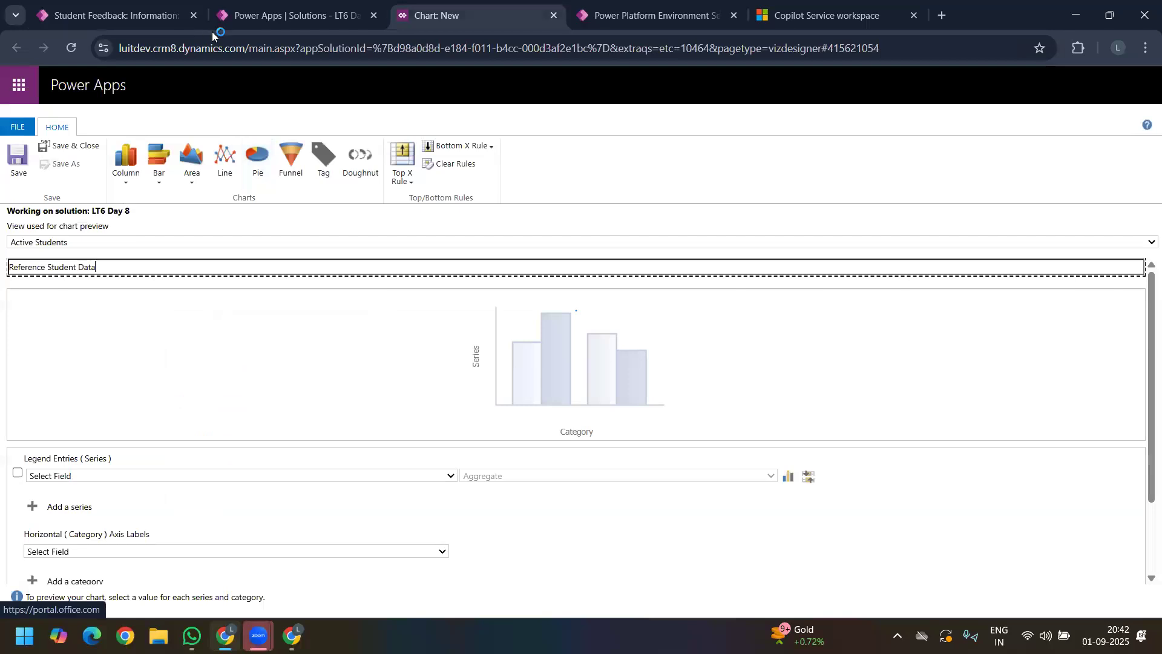
click(291, 15)
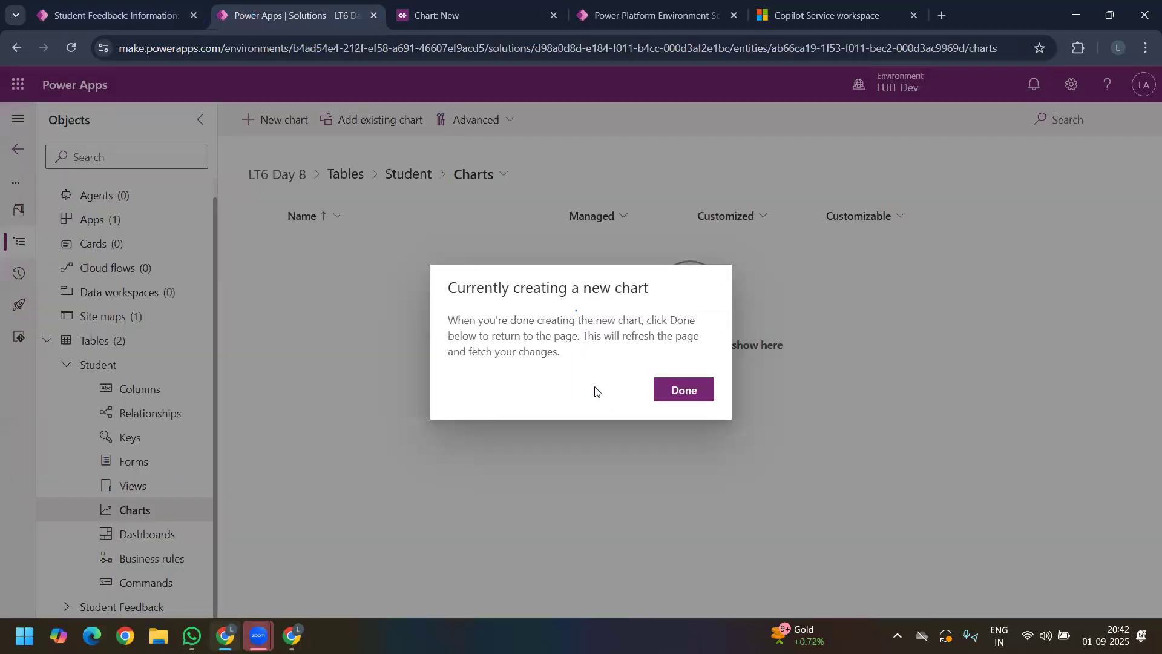
click(679, 392)
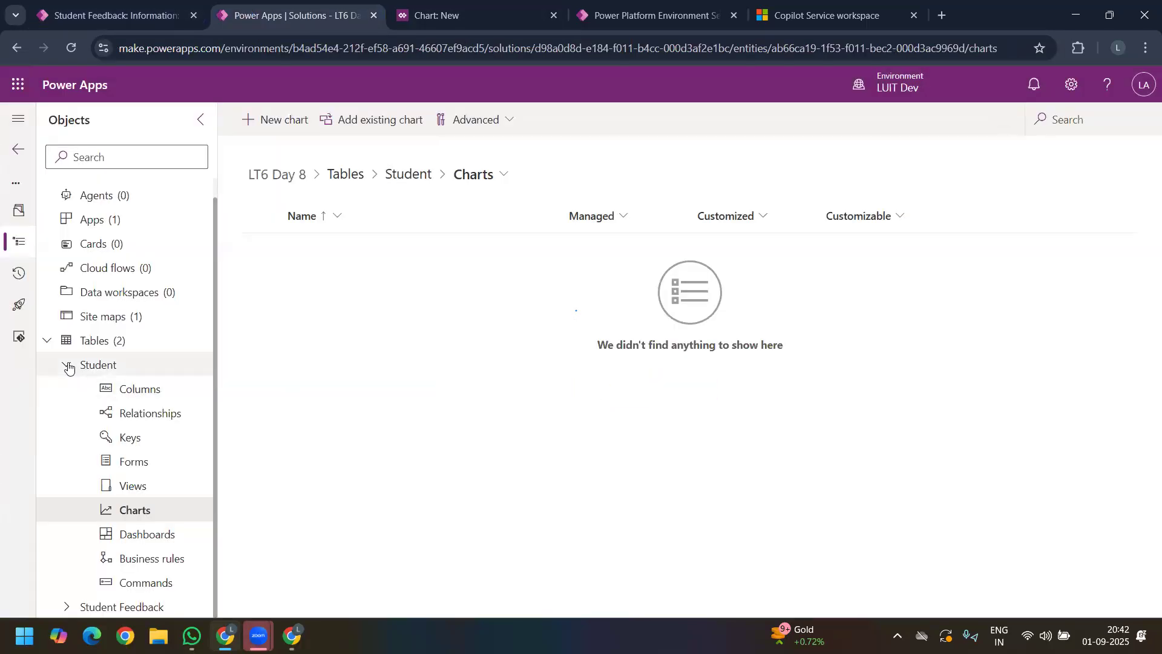
click(67, 365)
click(68, 409)
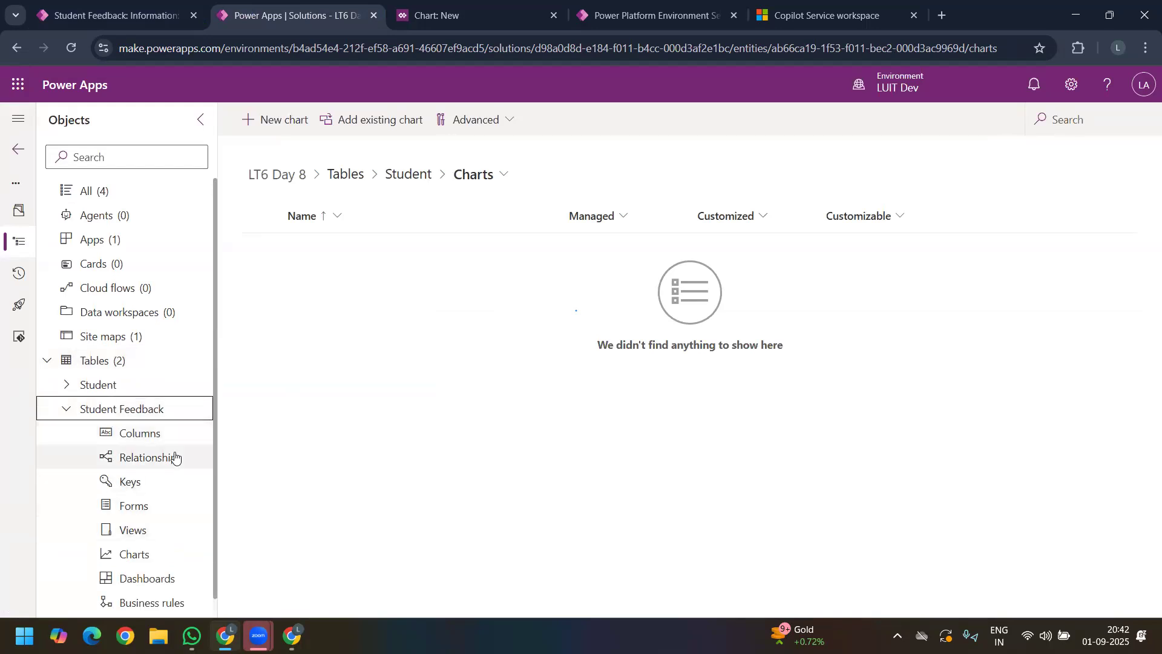
click(161, 556)
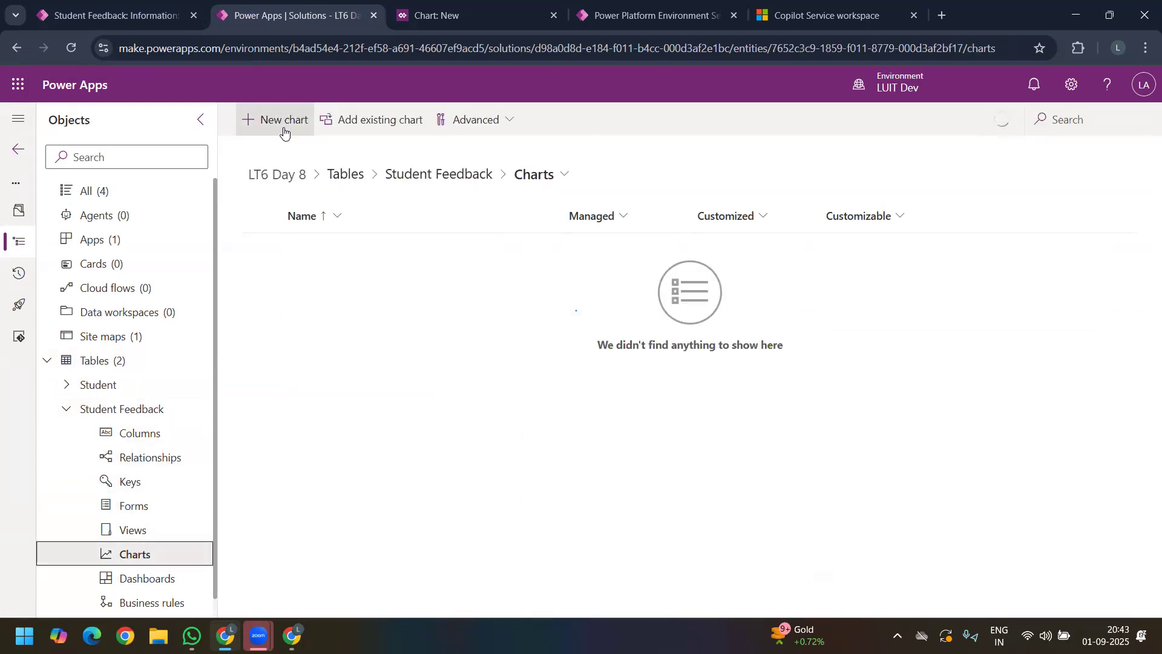
Step: Start a new Student Feedback chart named College Fee Chart, with the Sum of College Fee ? (Base) as its series
click(283, 125)
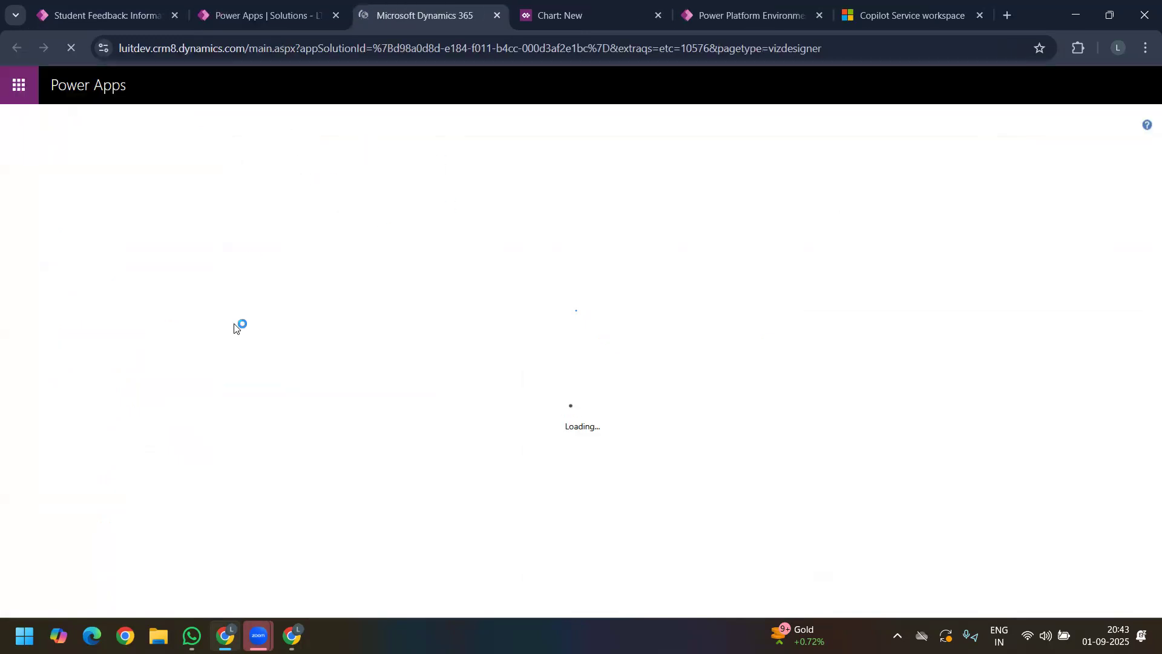
click(145, 264)
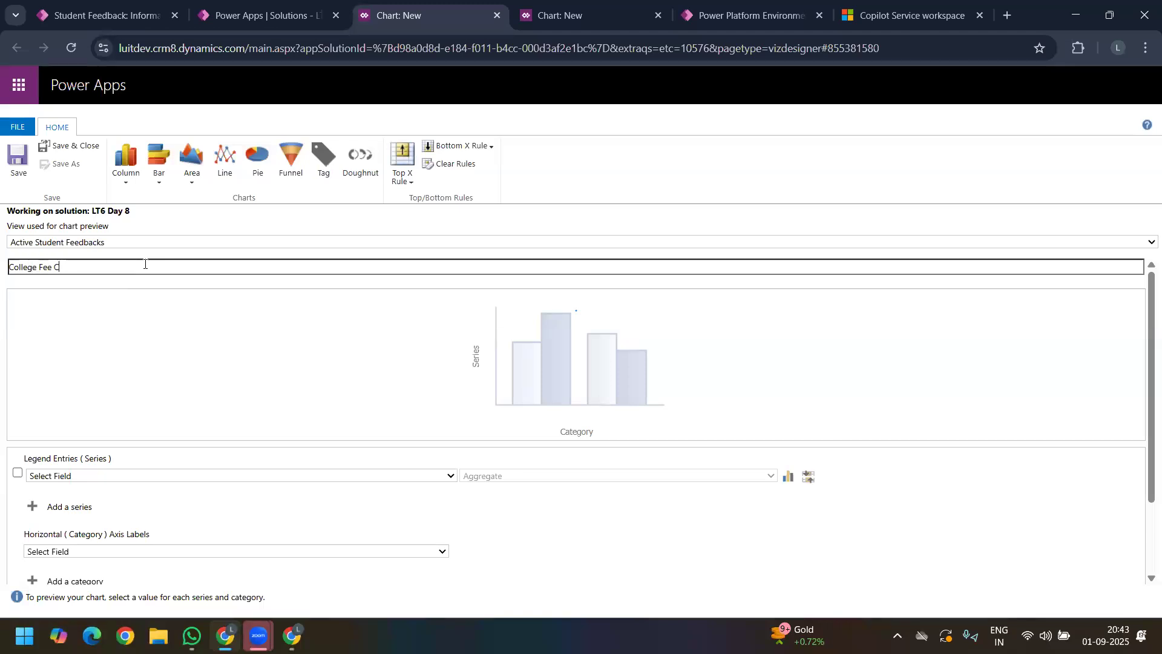
click(68, 478)
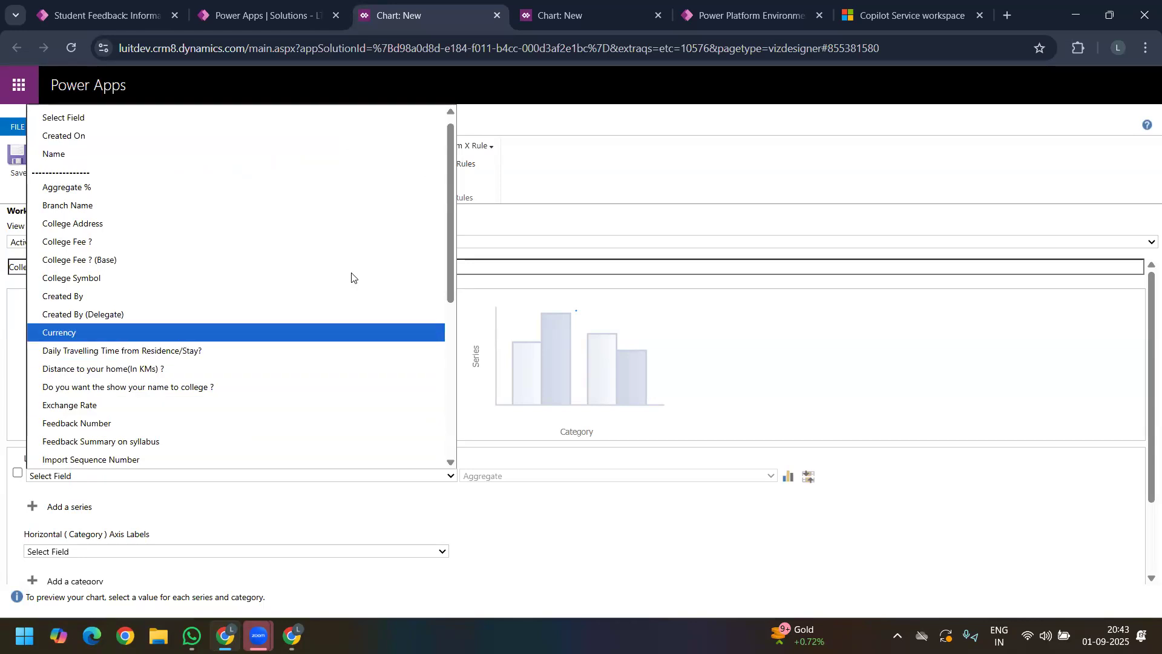
mouse_move(449, 235)
mouse_down()
mouse_move(460, 306)
mouse_move(460, 245)
mouse_up()
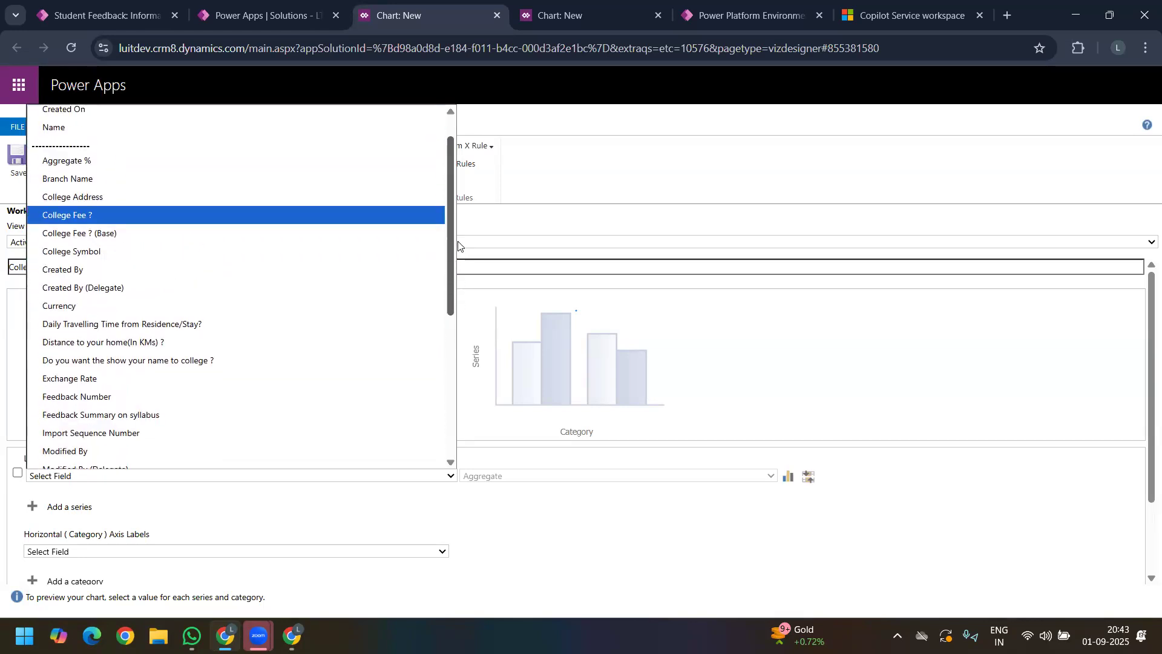
click(108, 239)
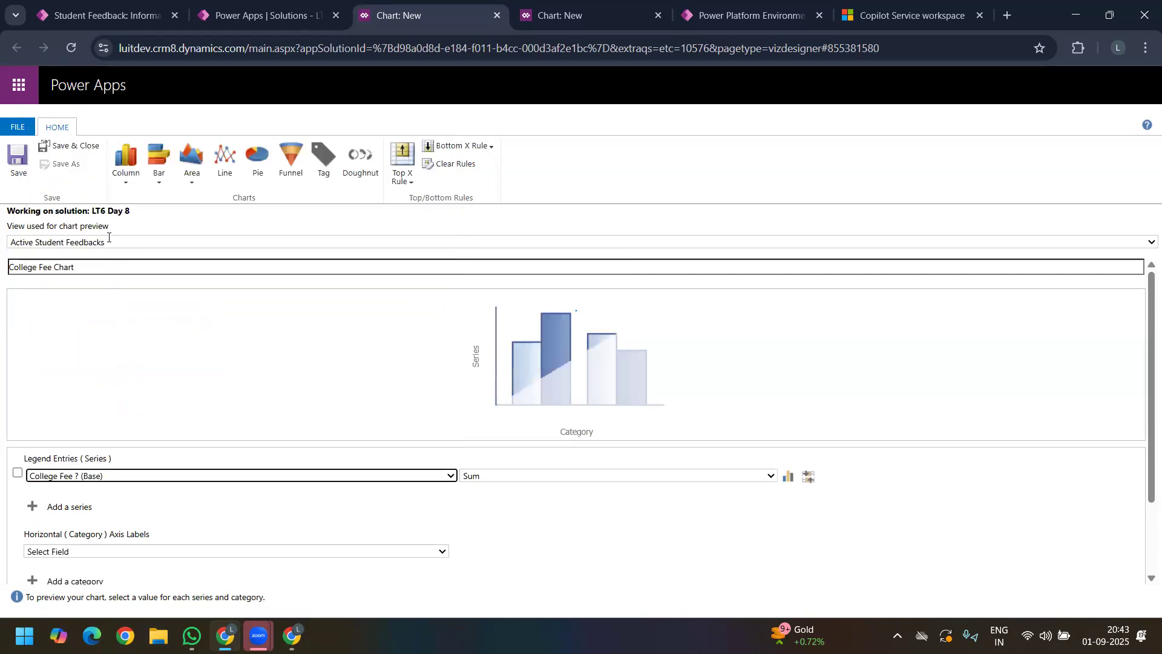
click(592, 477)
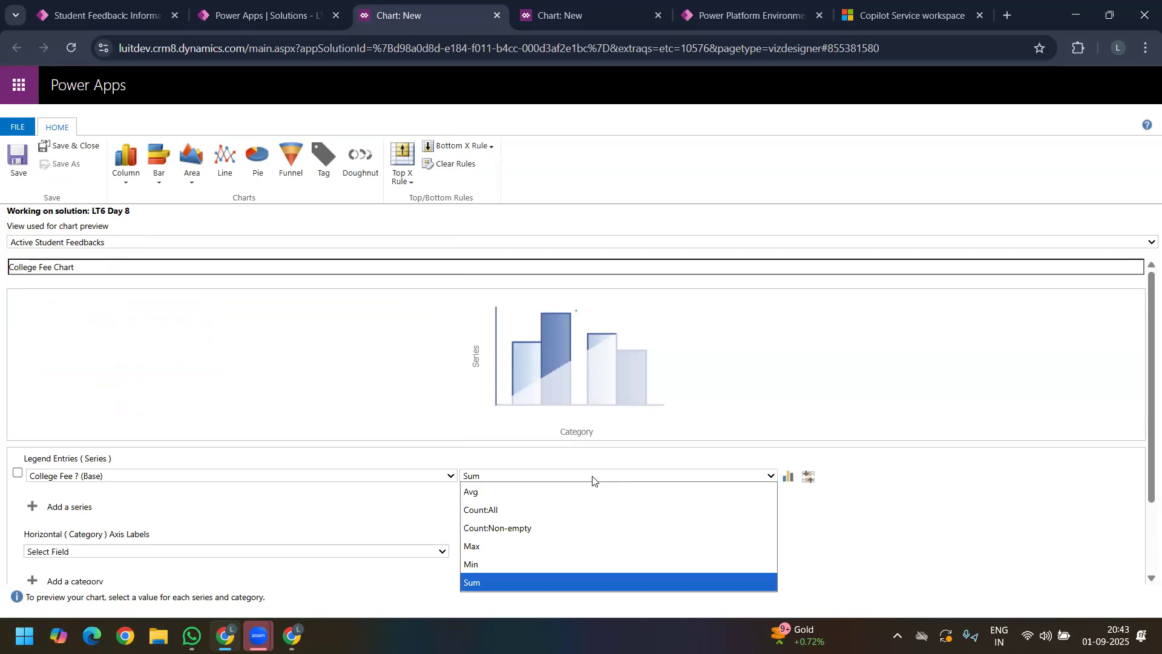
click(356, 502)
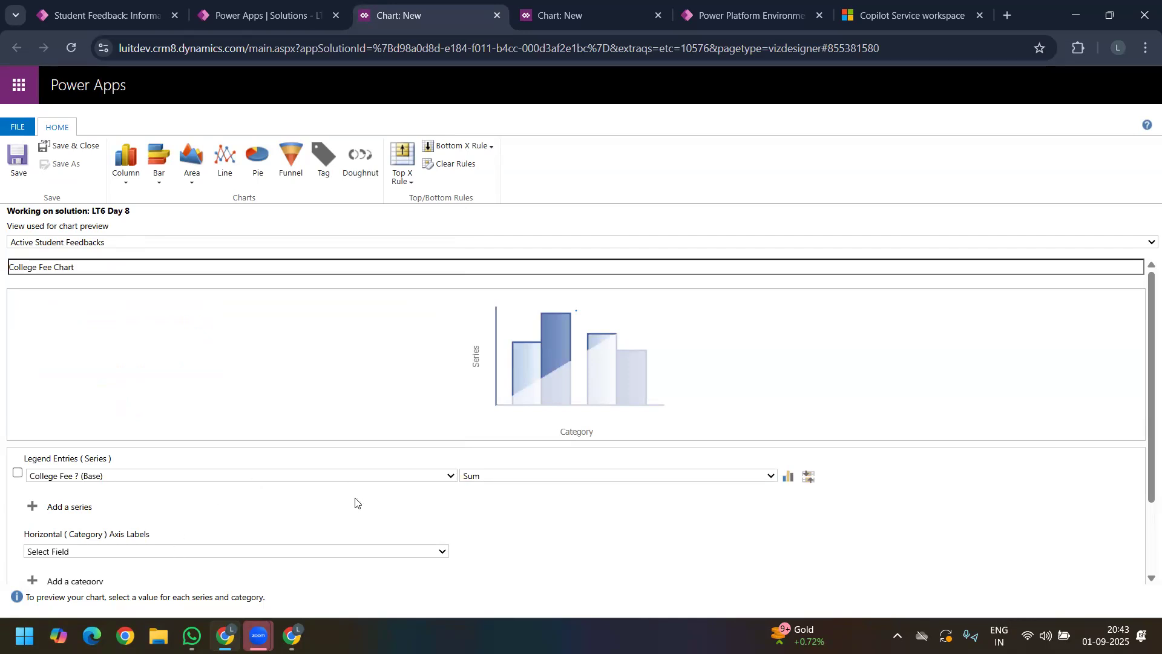
Step: Set Name as the chart's horizontal category and save the chart
click(133, 552)
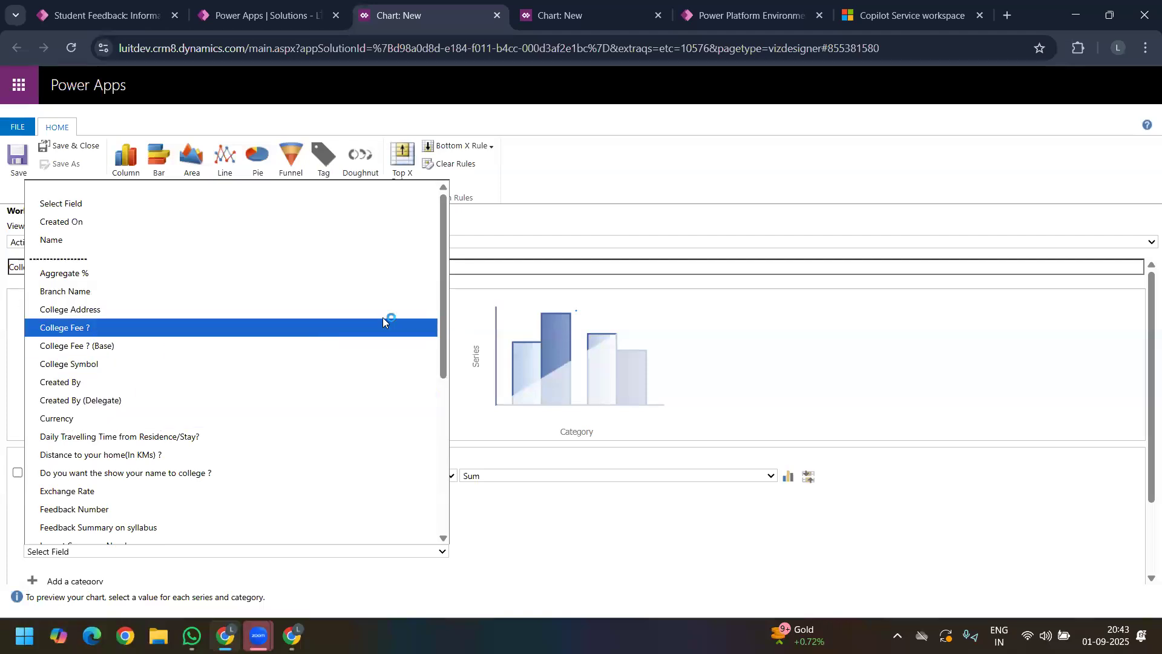
click(129, 245)
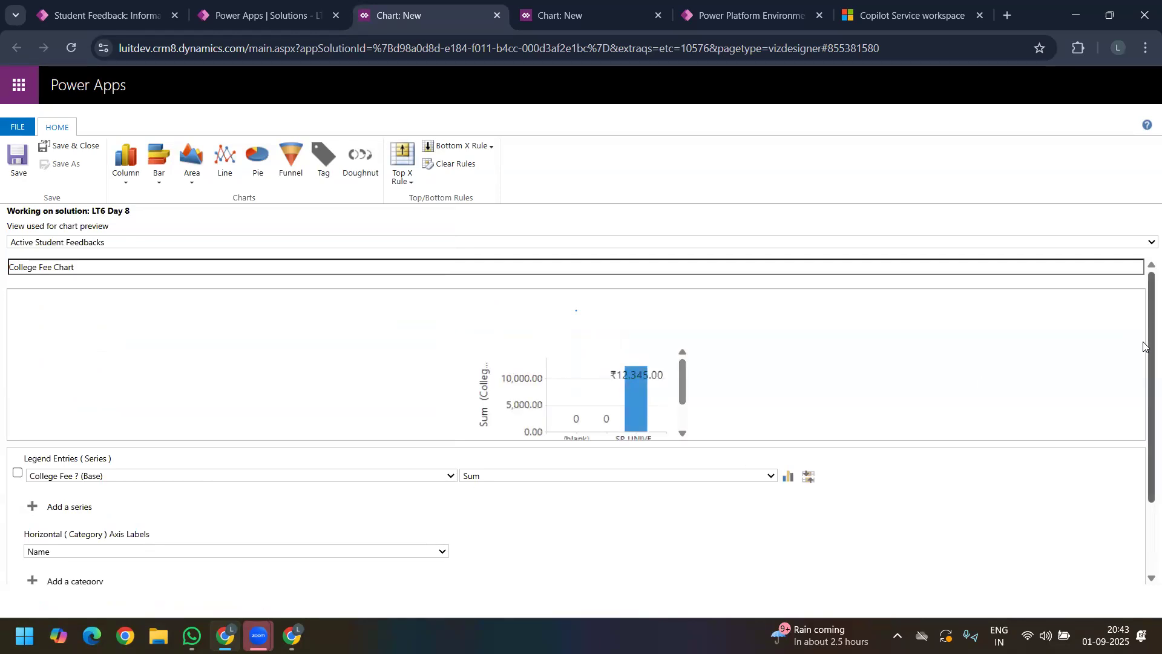
scroll(1144, 340, down, 3)
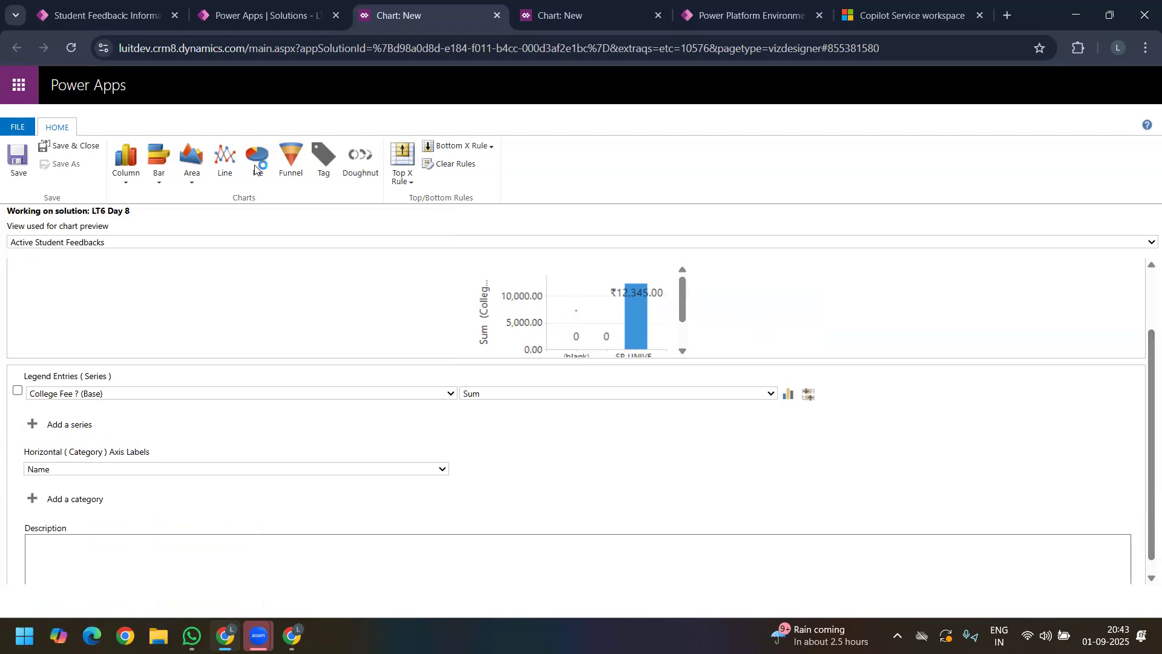
click(18, 158)
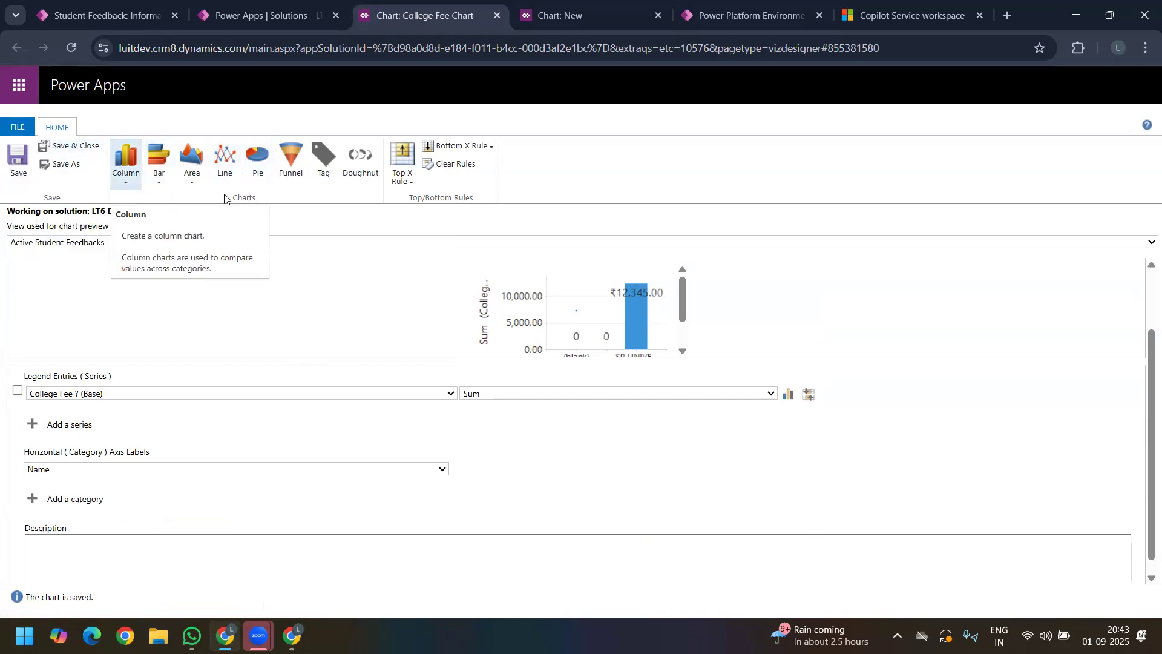
Step: Look at the bar chart variants, save and close the College Fee Chart, and refresh the table's list of charts
click(160, 185)
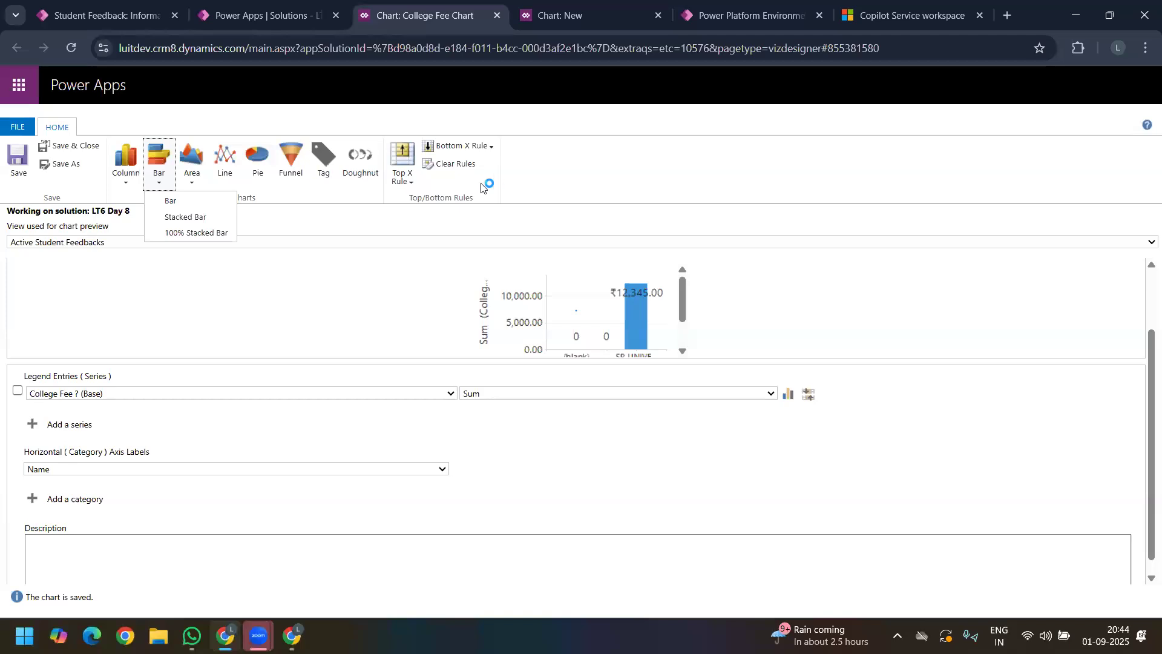
click(571, 177)
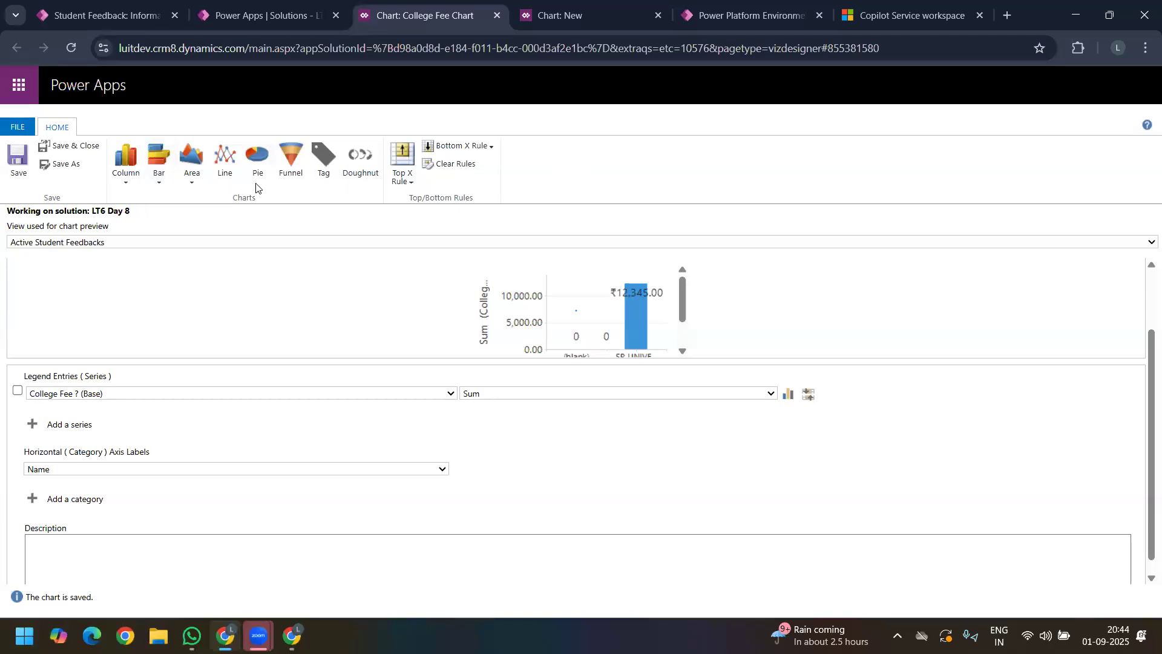
click(67, 148)
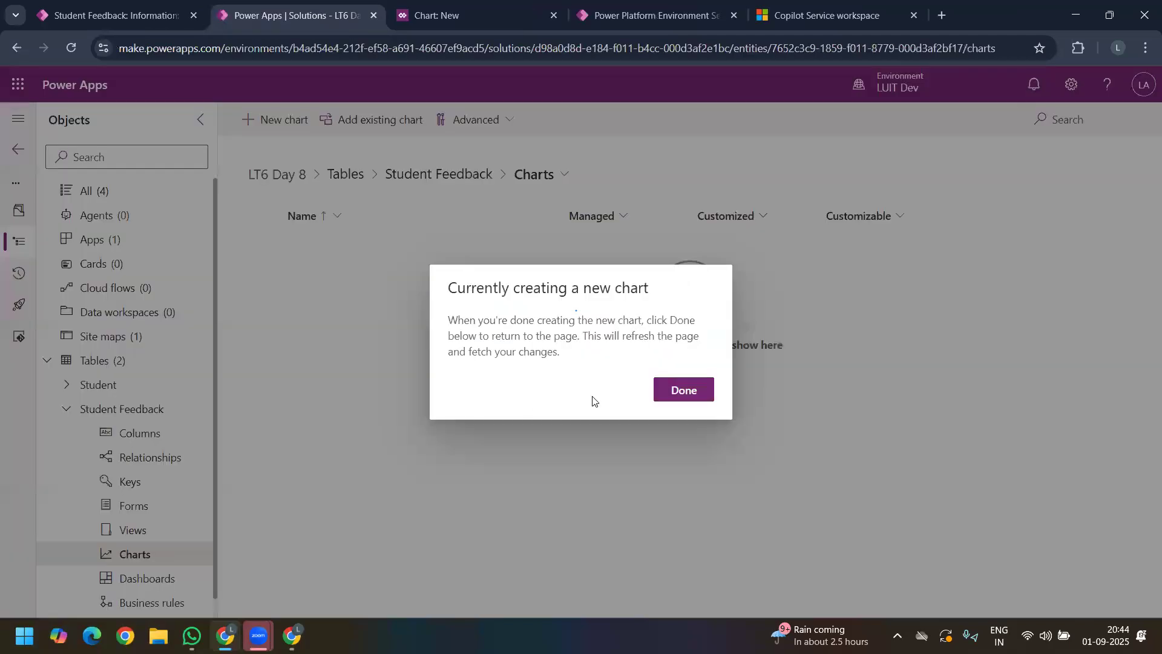
click(684, 391)
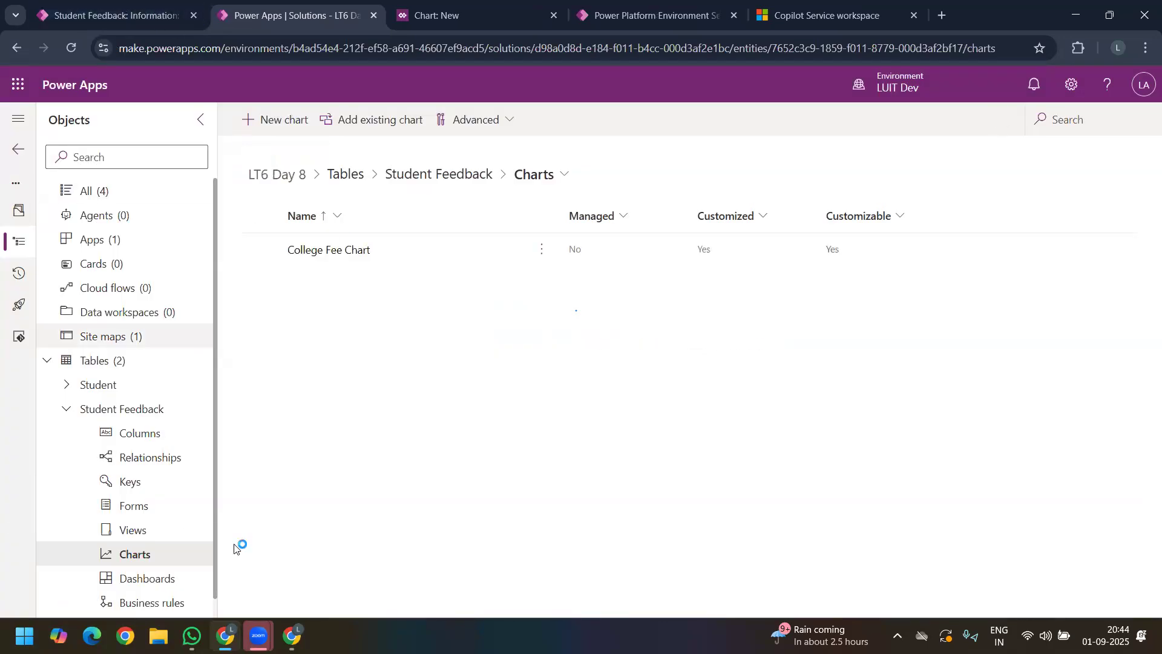
Step: Create a 2-column overview dashboard for the Student Feedback table and add the College Fee Chart to its first visual filter slot
click(134, 581)
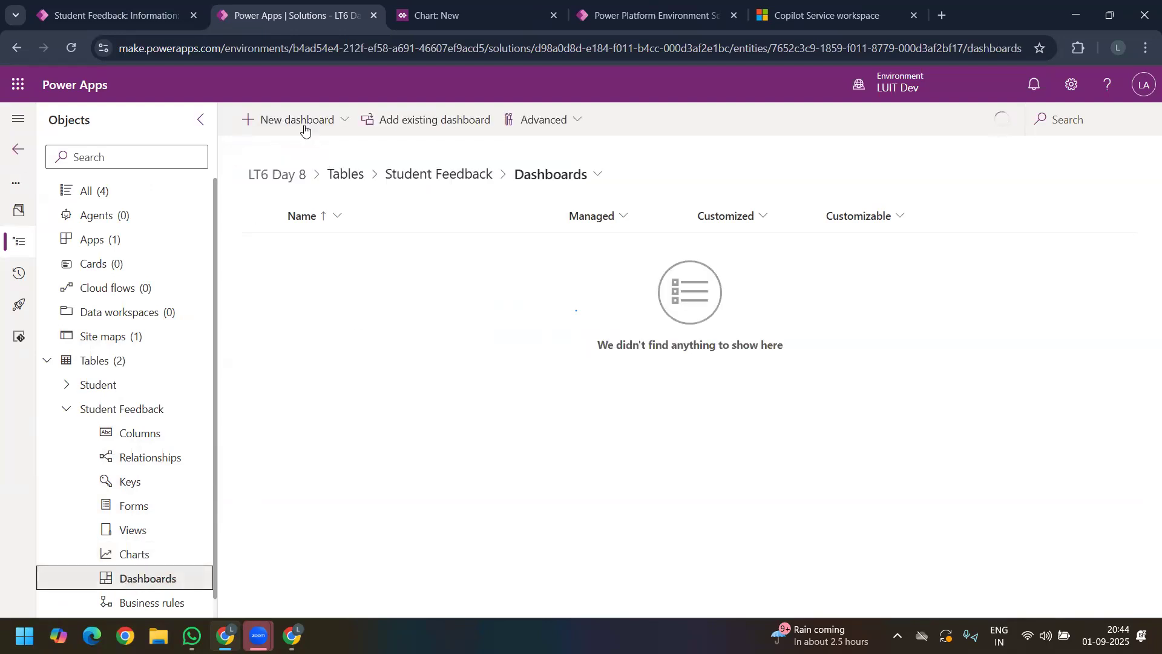
click(304, 130)
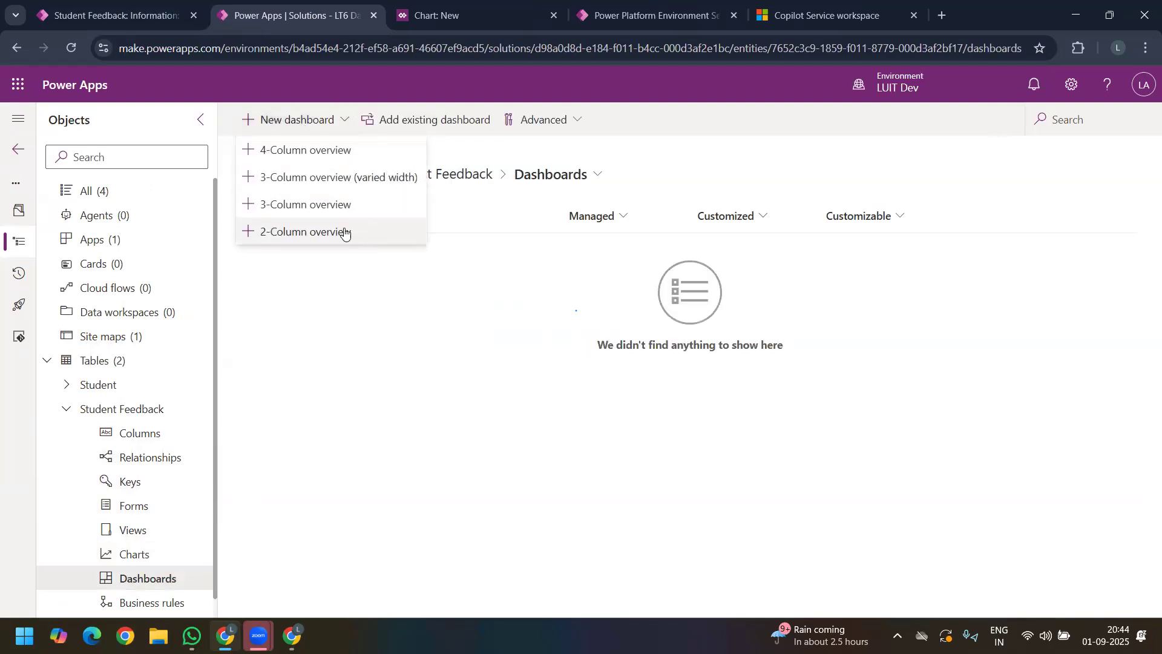
click(326, 235)
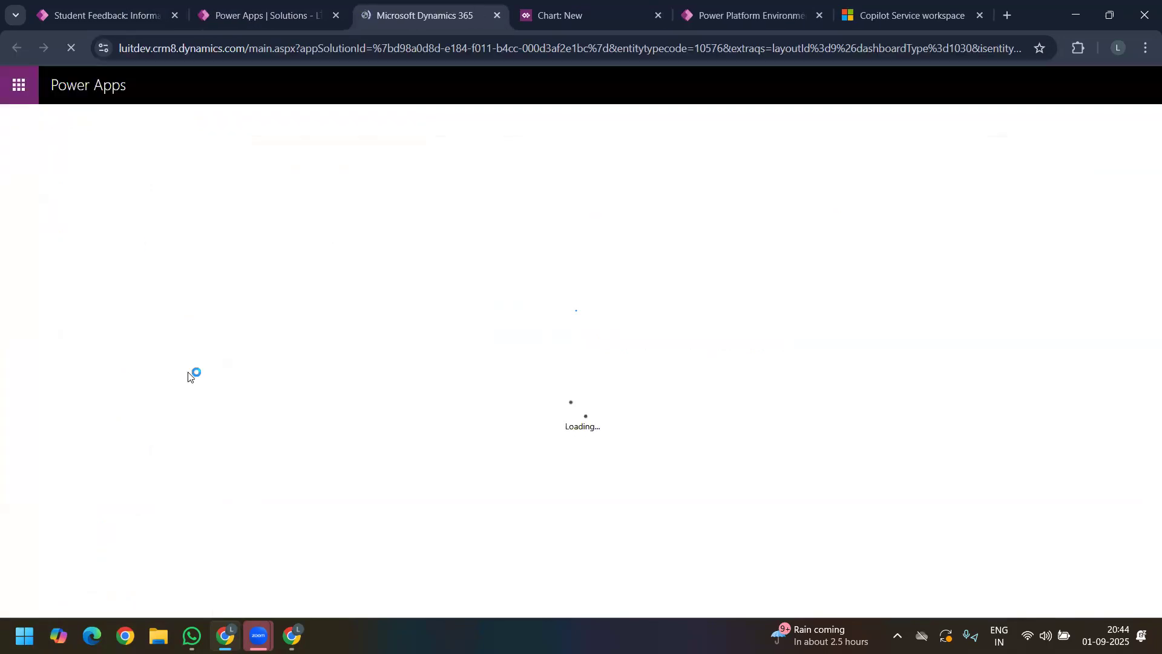
click(195, 437)
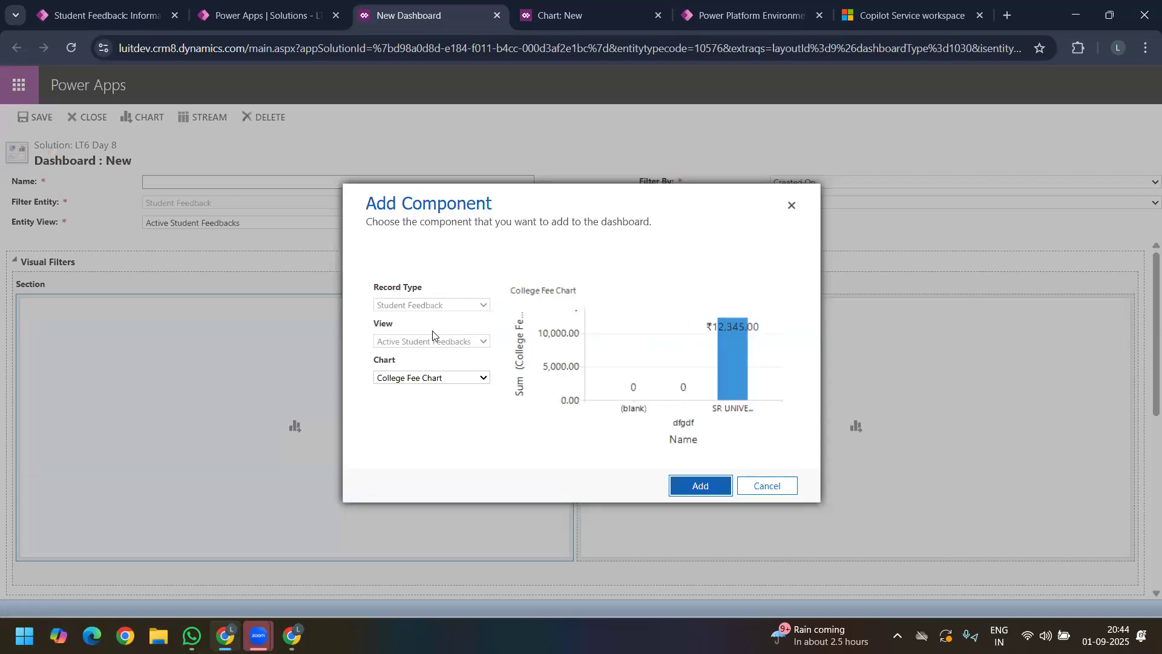
click(464, 308)
click(699, 485)
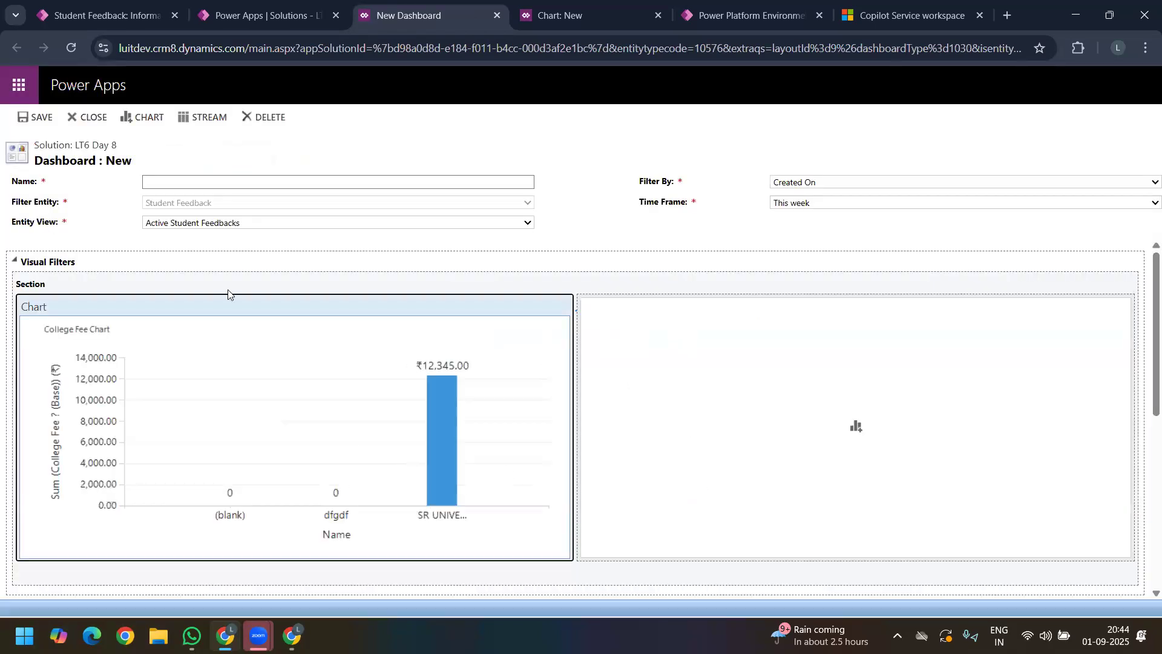
Step: Name the new dashboard Fee Dashboard and try to save it
click(179, 183)
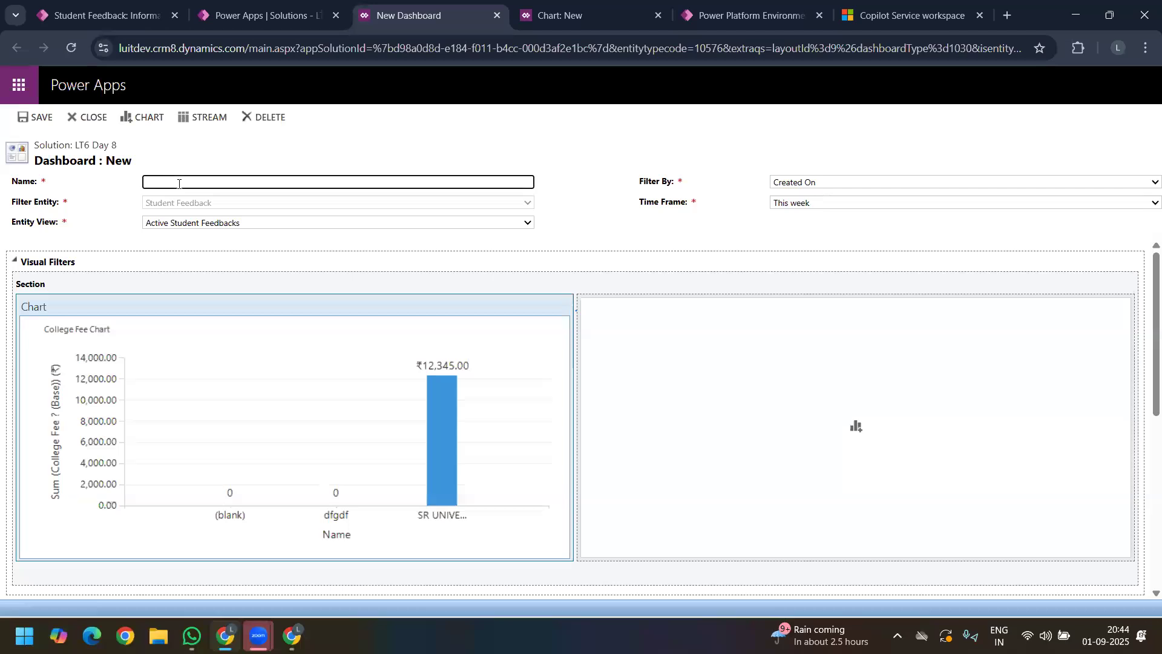
text(Fee Dashboard)
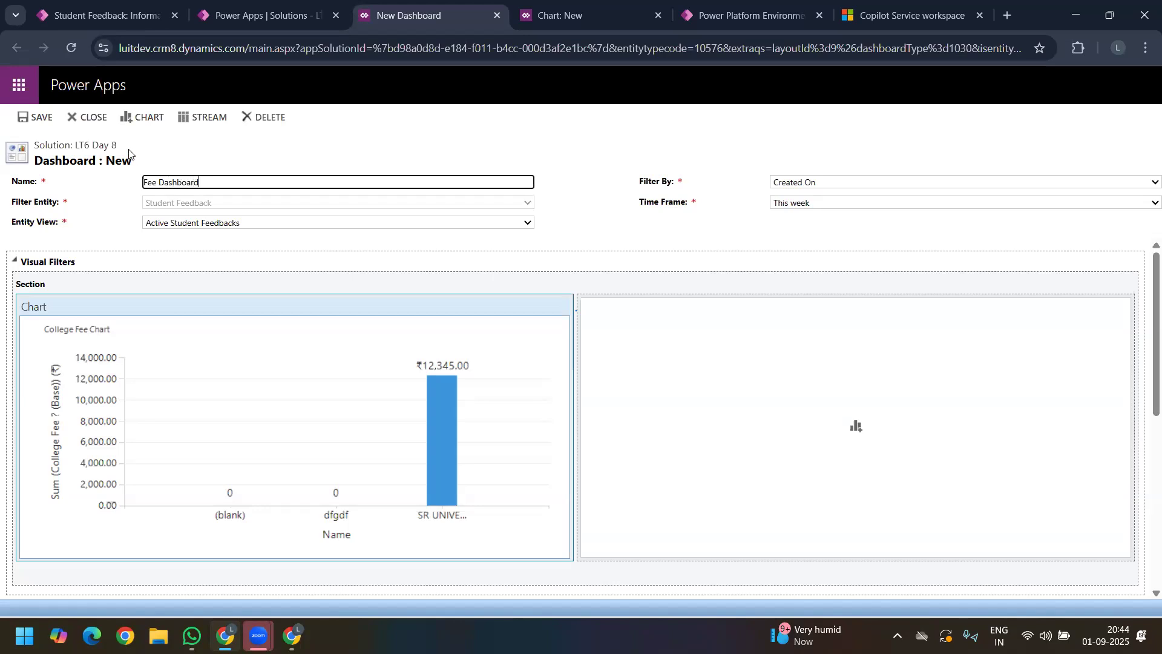
click(28, 115)
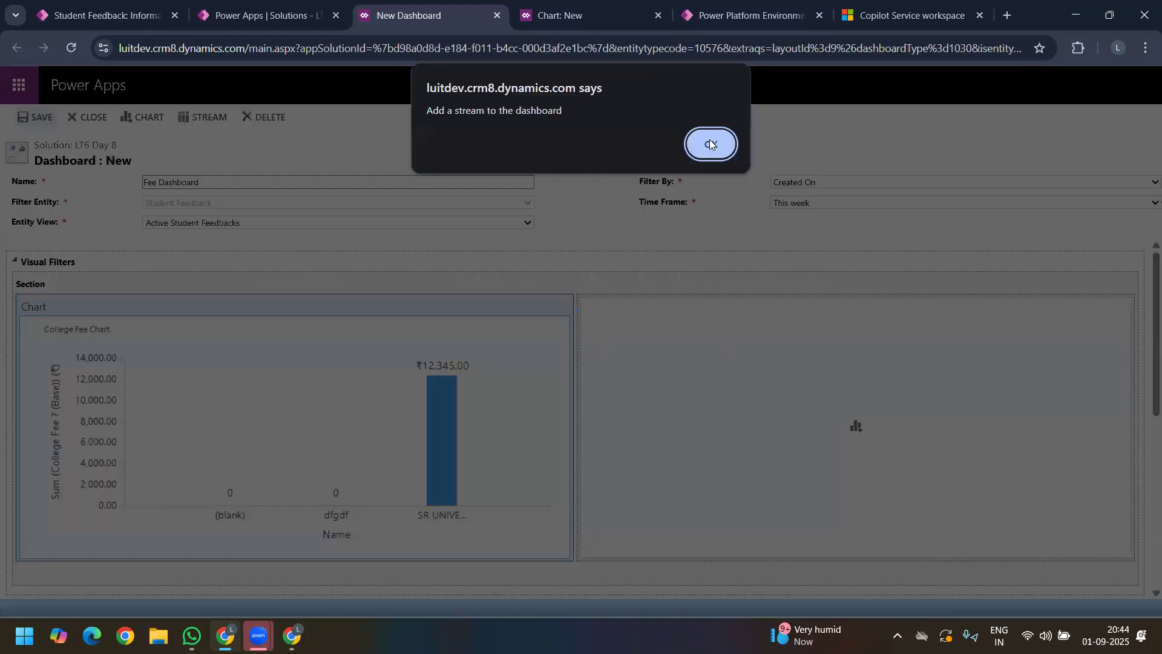
click(711, 143)
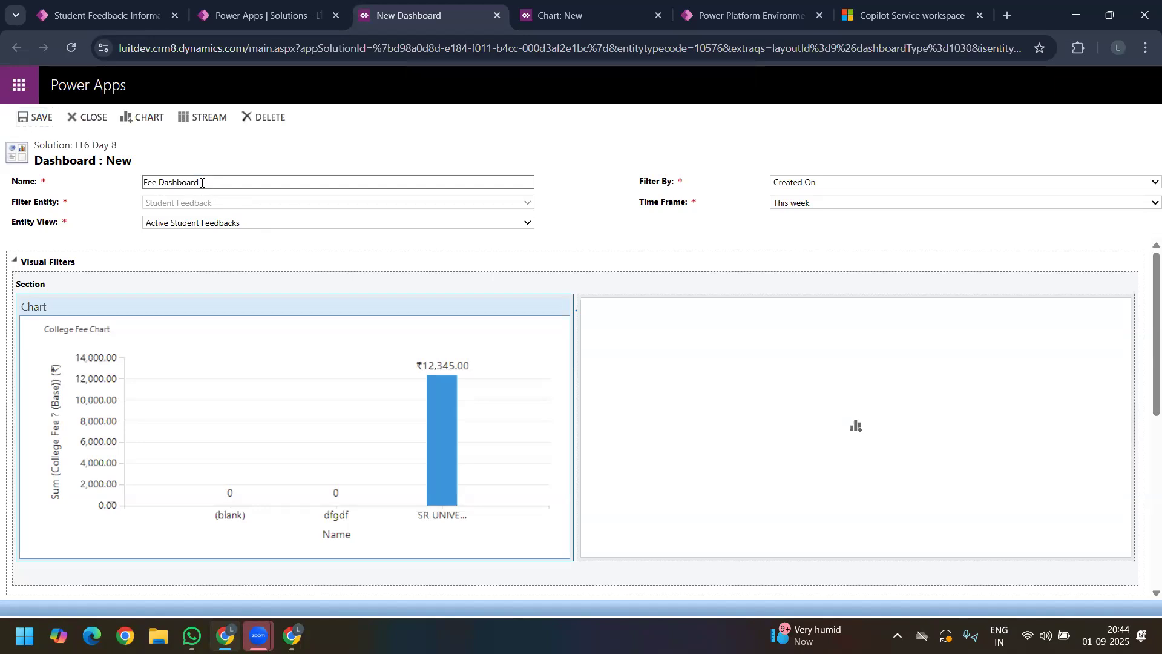
click(35, 117)
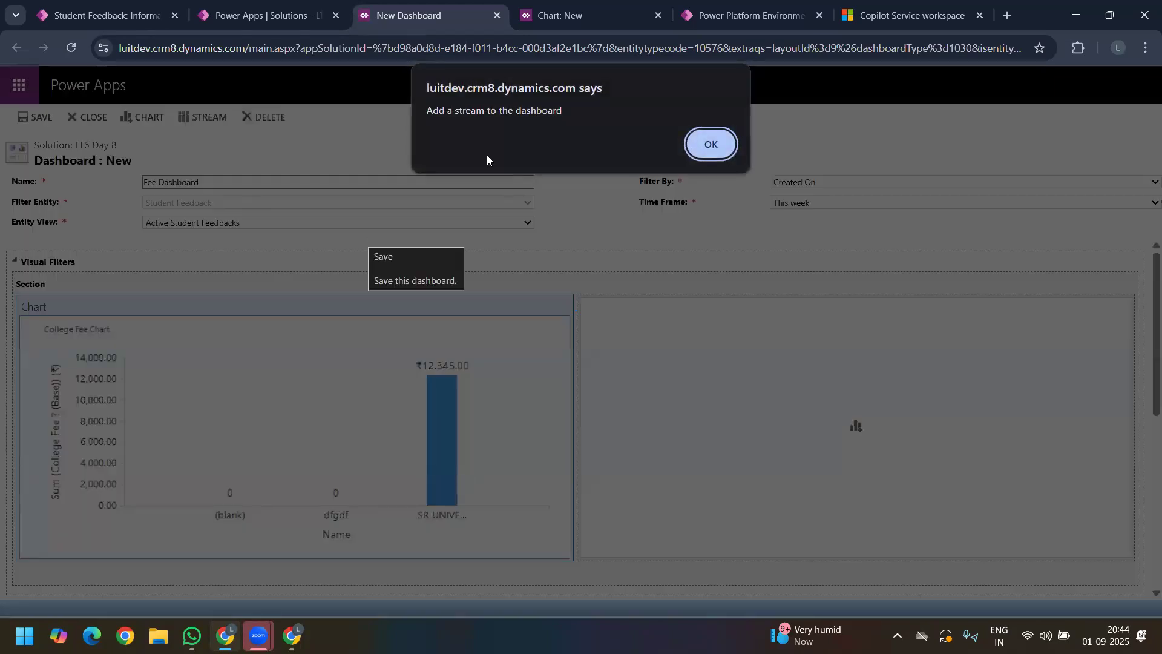
click(711, 143)
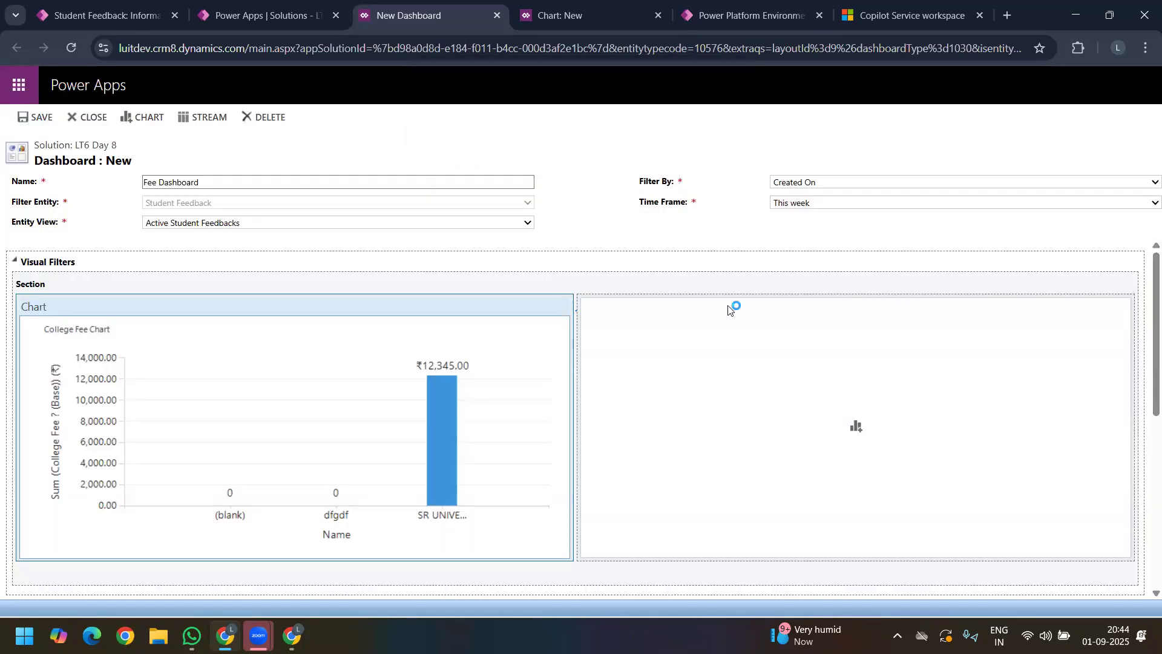
Step: Add the College Fee Chart to the dashboard's second visual filter slot and try to save the dashboard
click(814, 427)
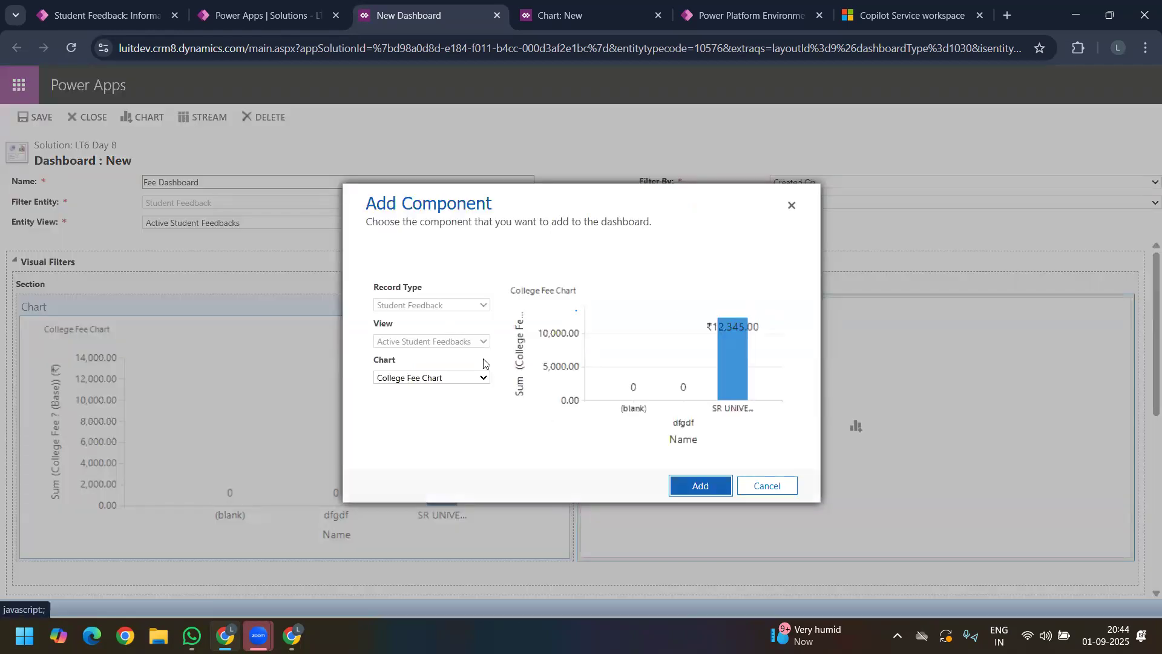
click(701, 484)
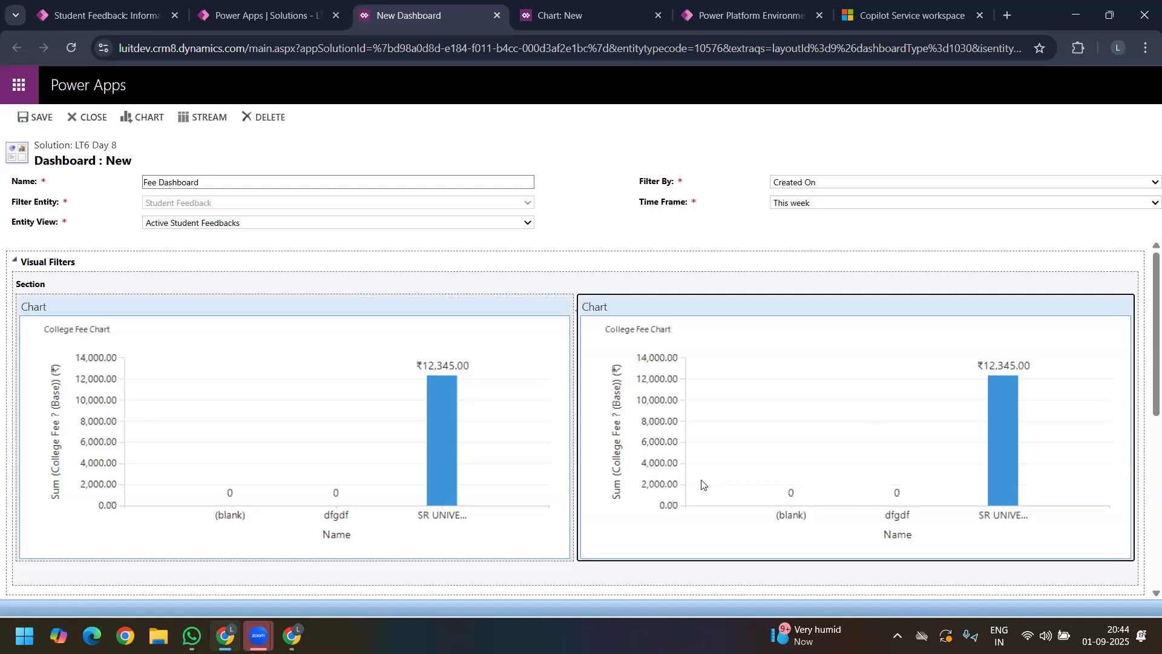
click(31, 116)
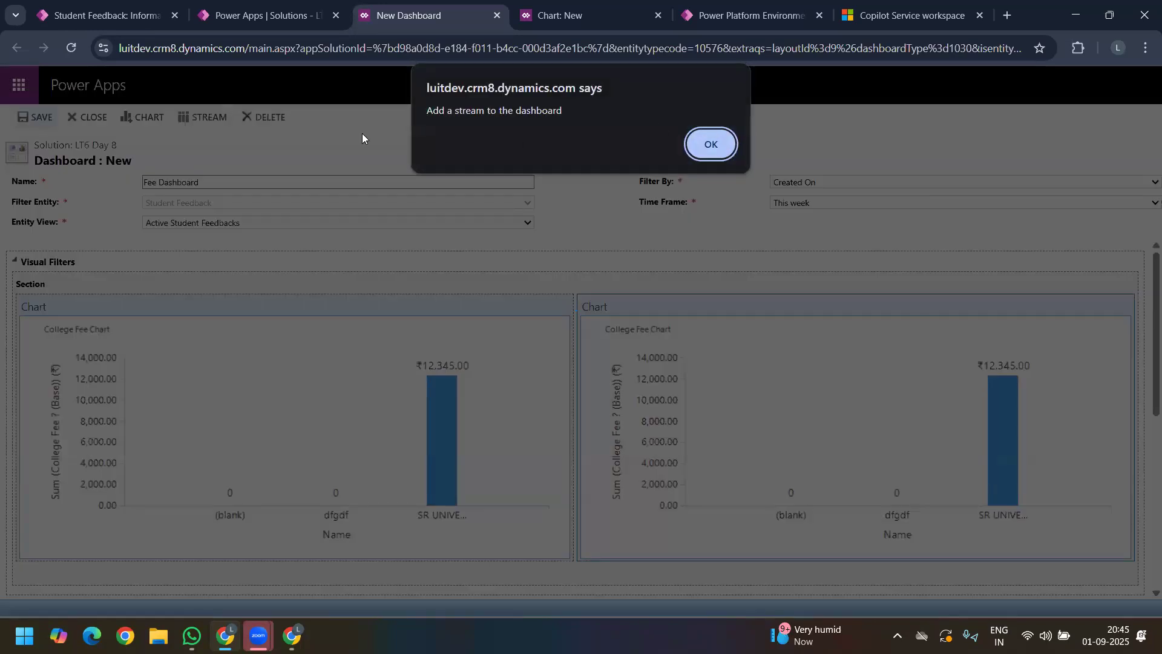
Step: Add a stream using the Active Student Feedbacks view to the Fee Dashboard and save the dashboard
click(188, 115)
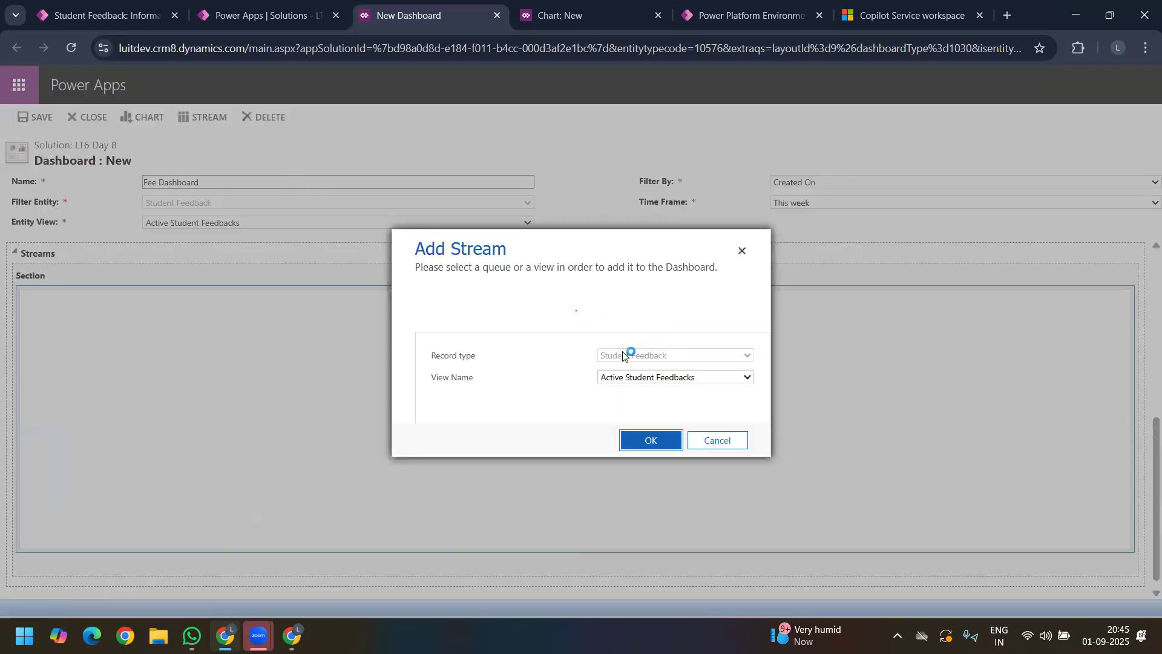
click(659, 442)
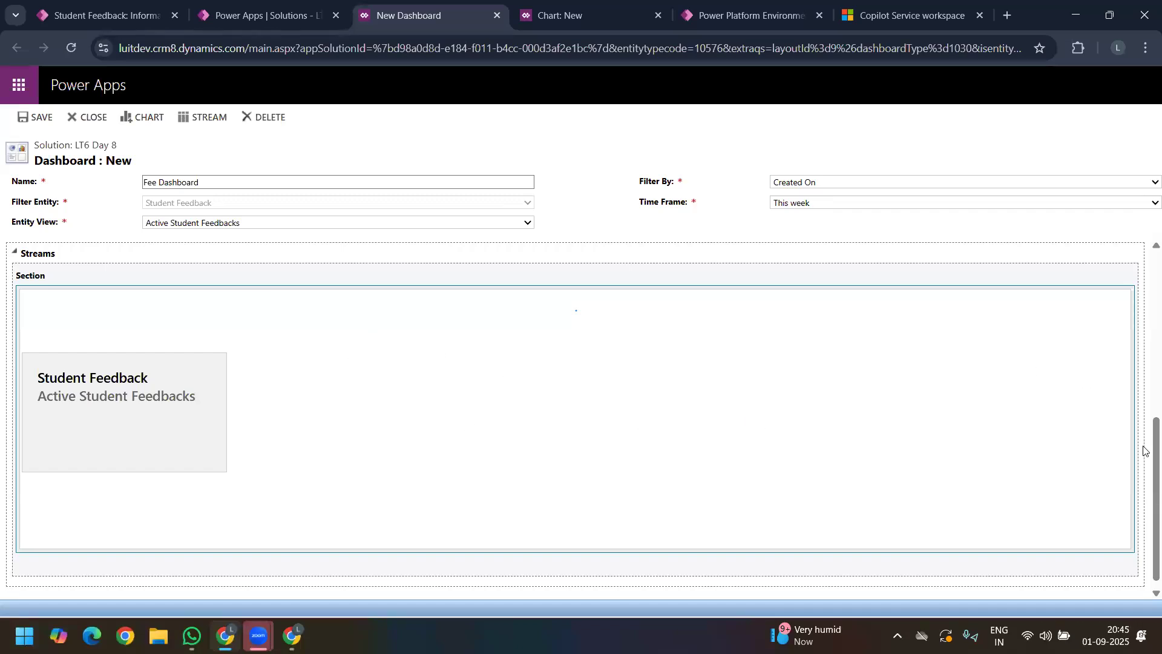
scroll(1145, 450, down, 1)
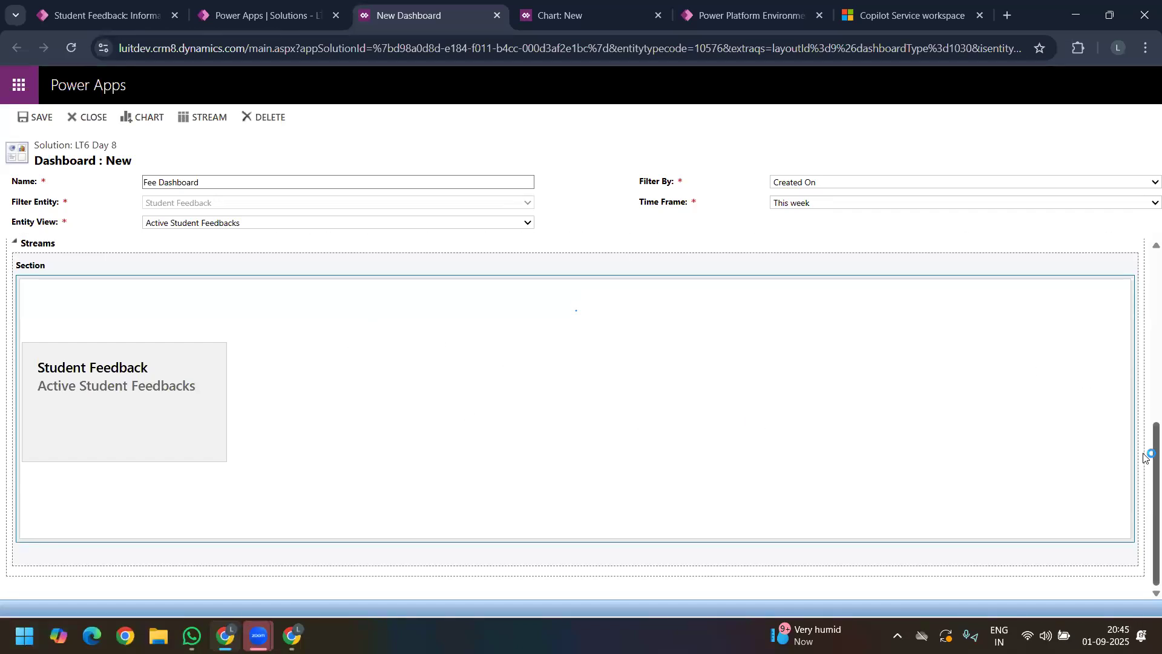
scroll(1145, 436, up, 1)
scroll(1131, 322, up, 5)
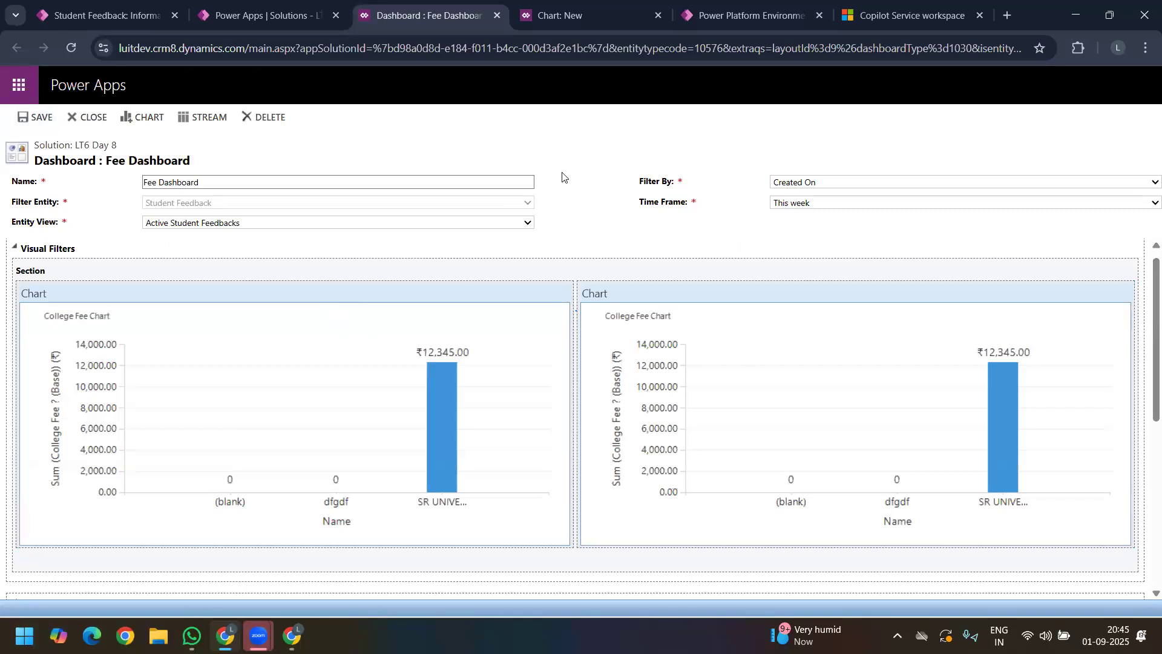
Step: Refresh the solution's Student Feedback dashboards list and open the Student Feedback Survey site map for editing
click(247, 9)
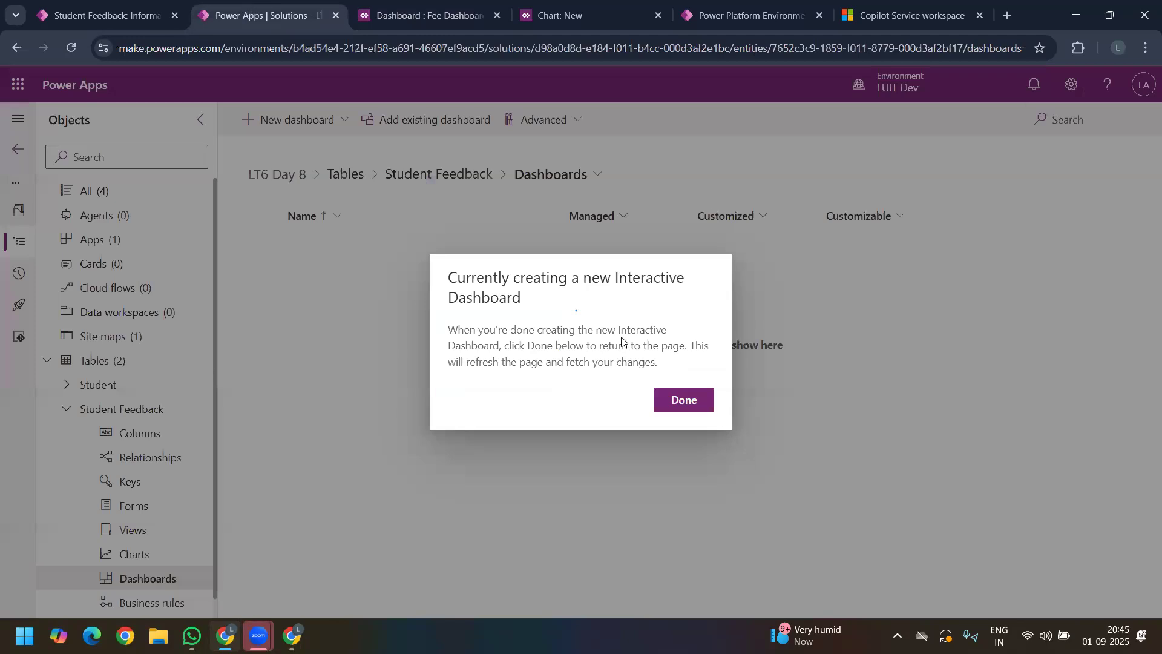
click(684, 401)
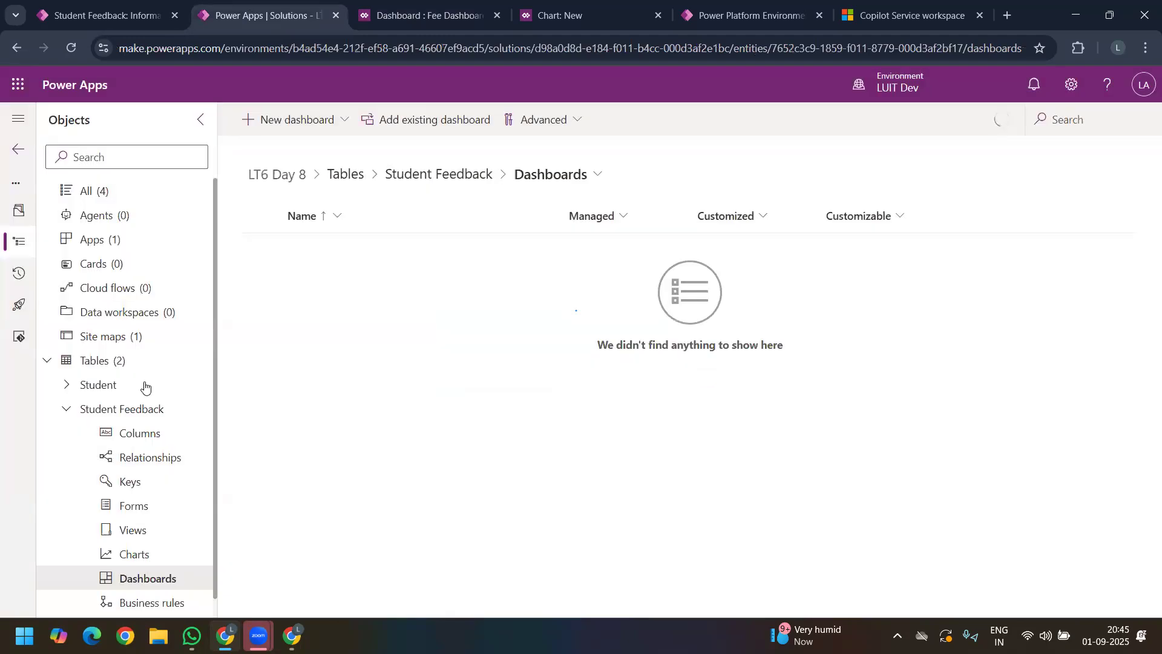
click(123, 344)
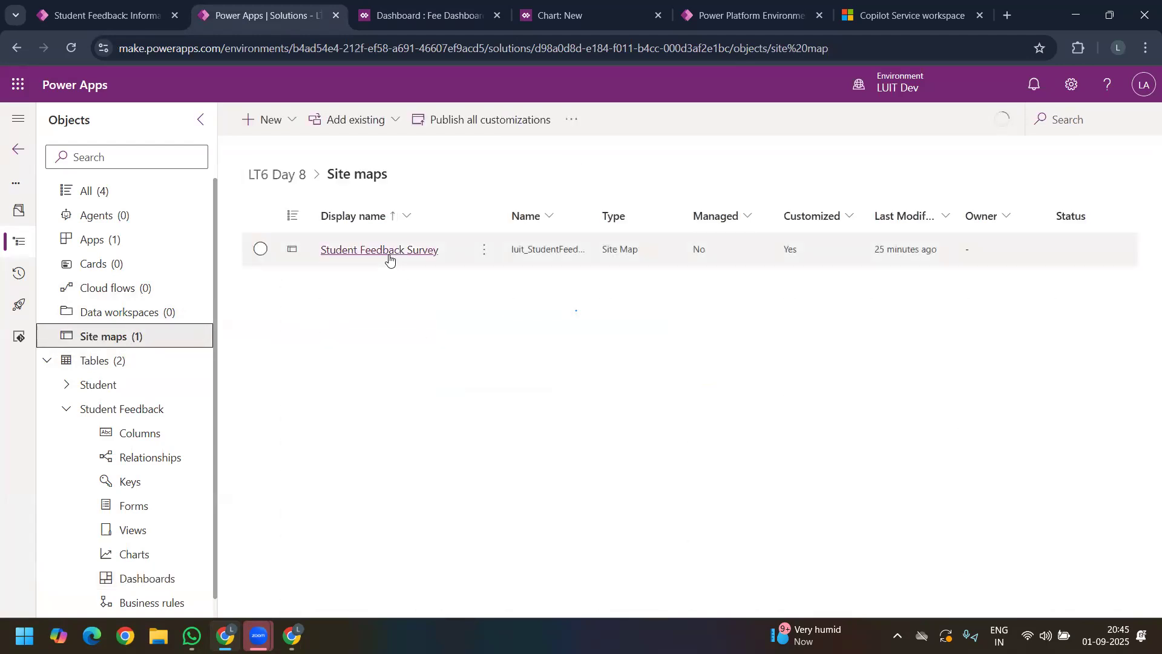
click(390, 251)
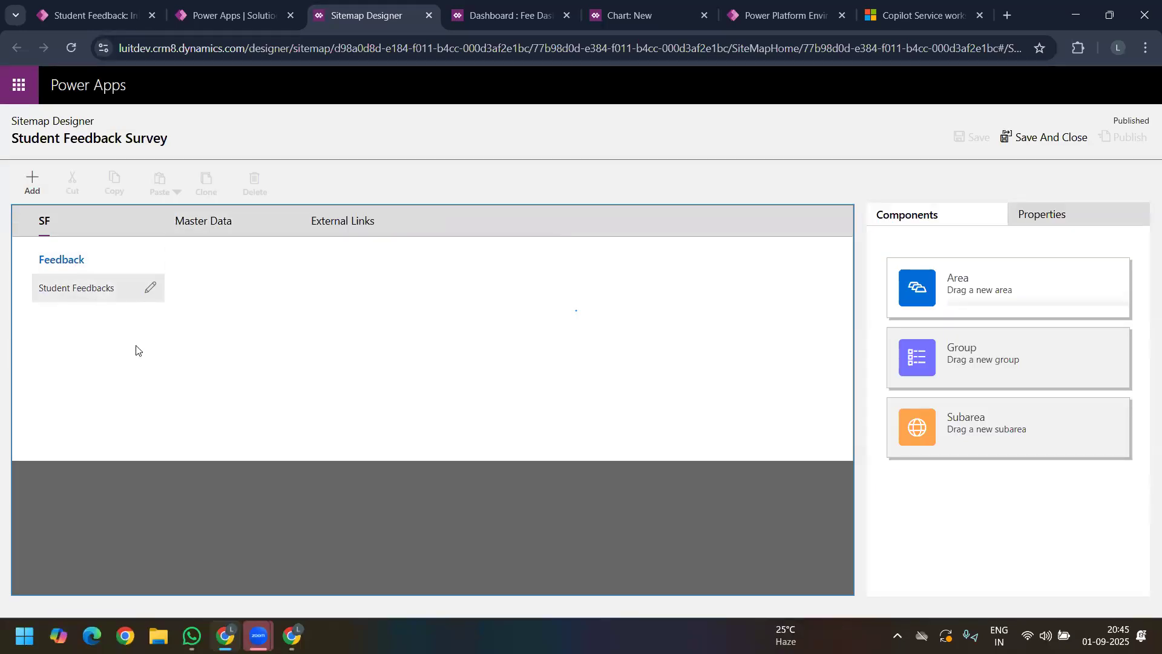
Step: Add a new subarea of type Dashboard to the Feedback group in the SF area
click(29, 185)
click(170, 388)
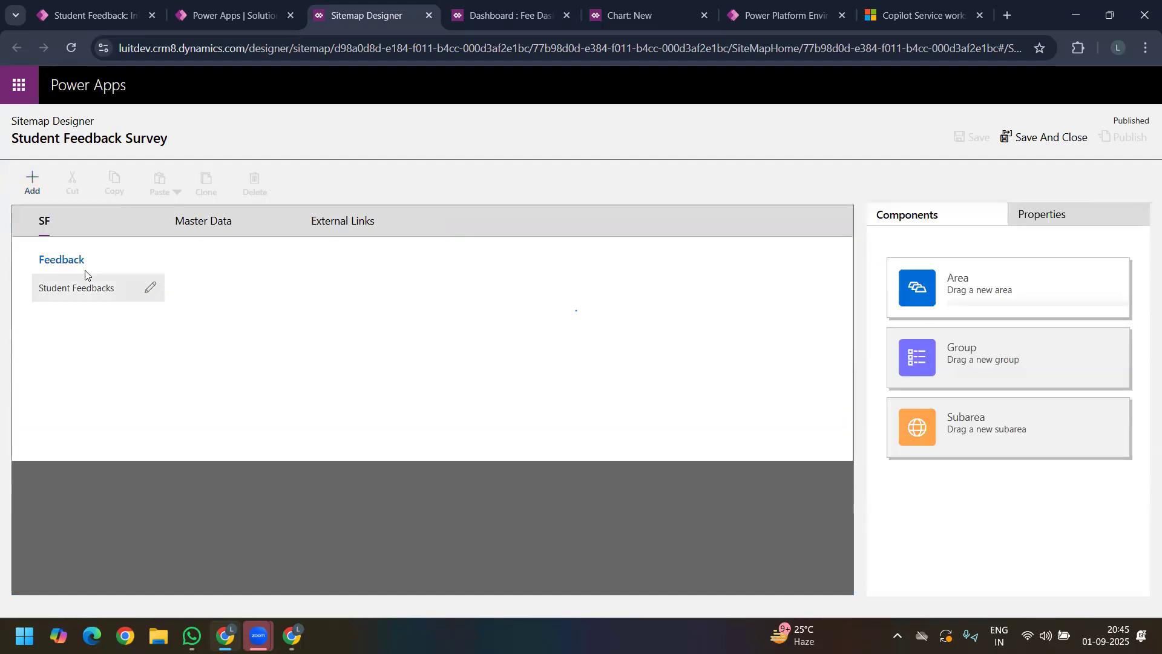
click(84, 274)
click(32, 182)
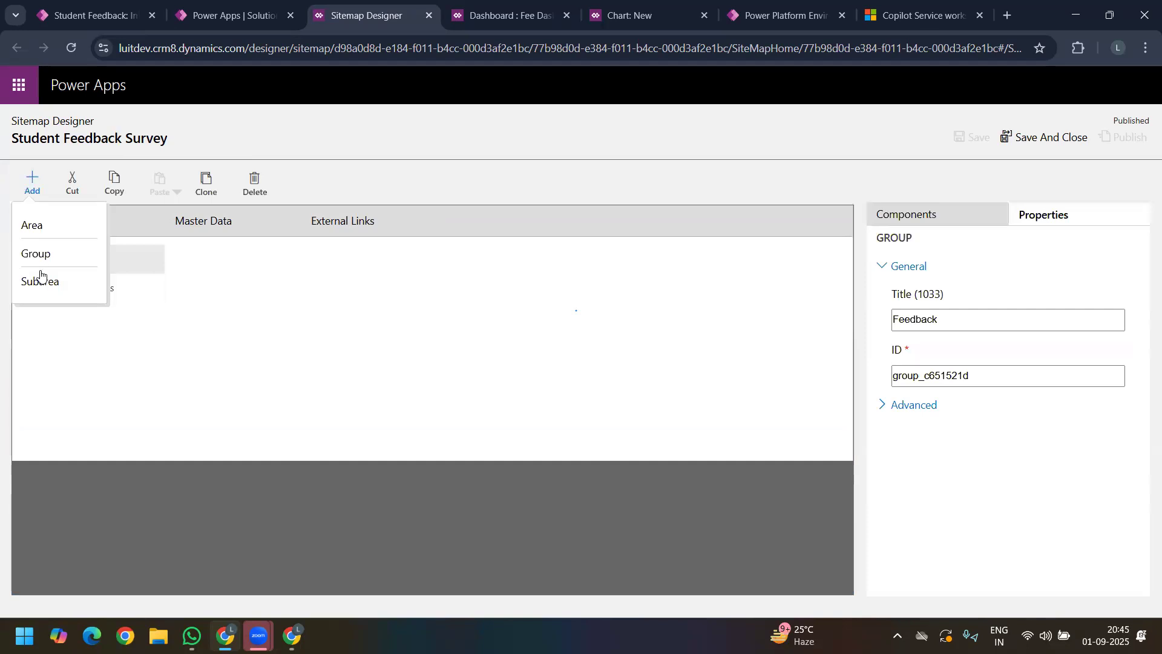
click(44, 282)
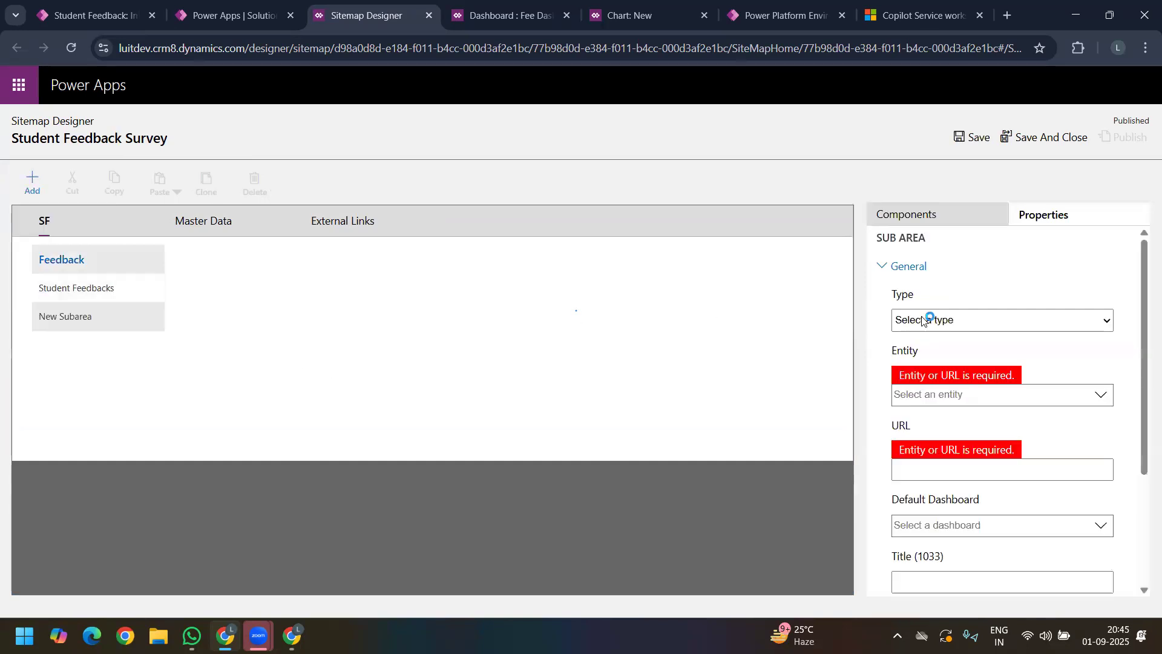
click(969, 320)
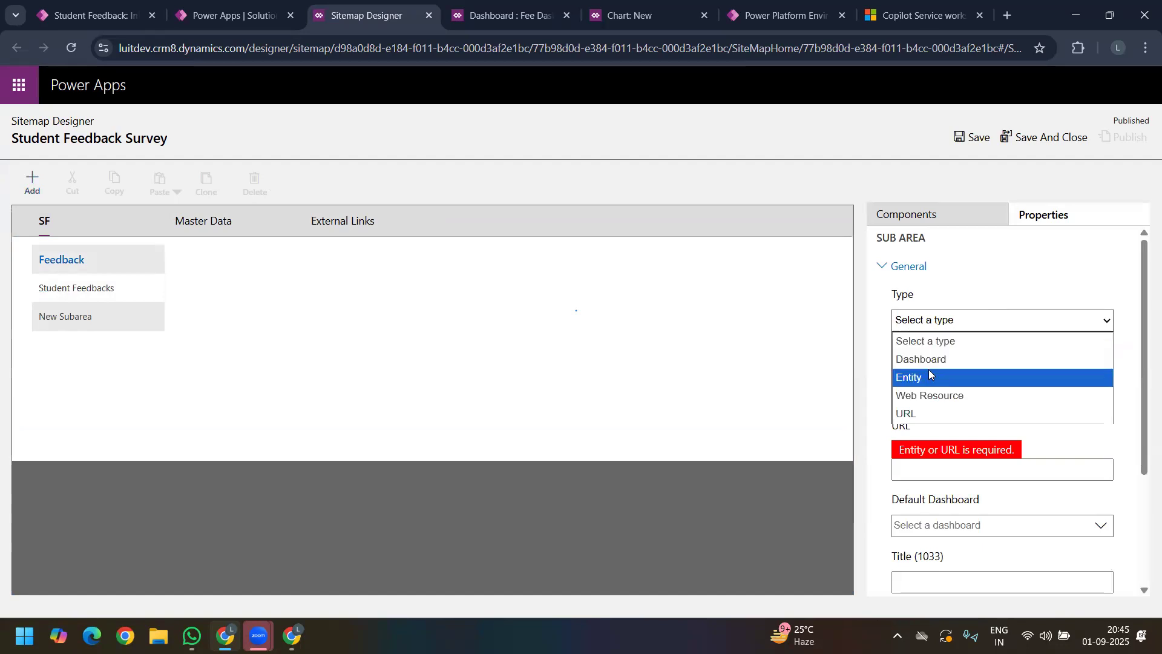
click(962, 360)
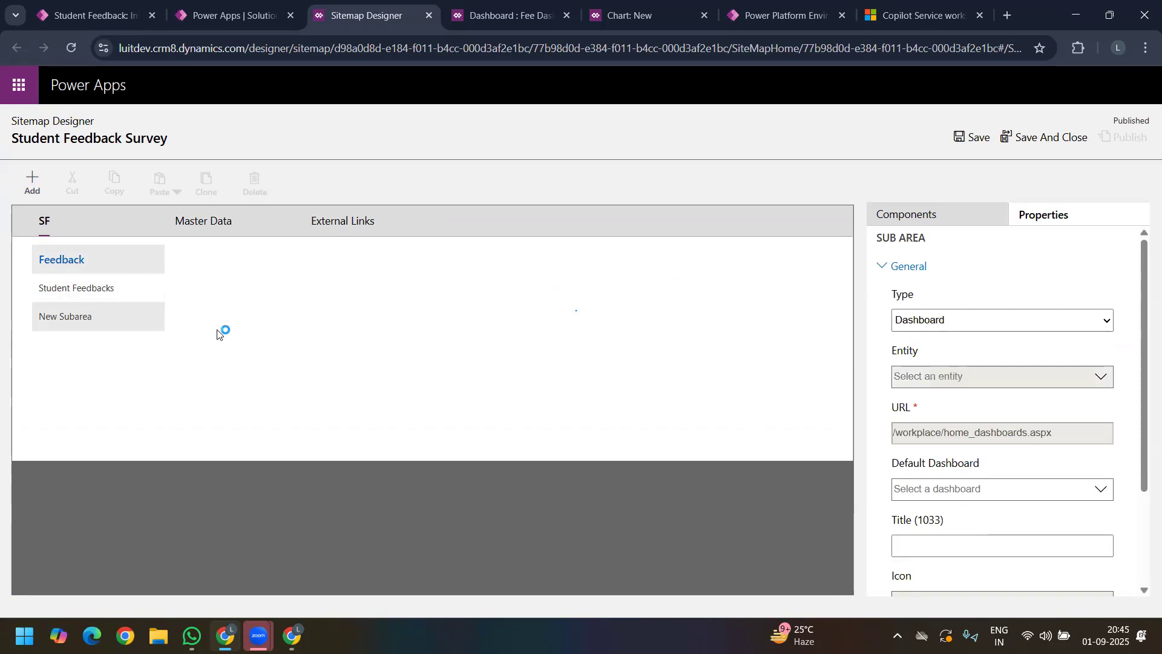
Step: Search the new subarea's default dashboard choices for the Fee Dashboard, checking its name in the dashboard editor
drag(1139, 345, 1143, 405)
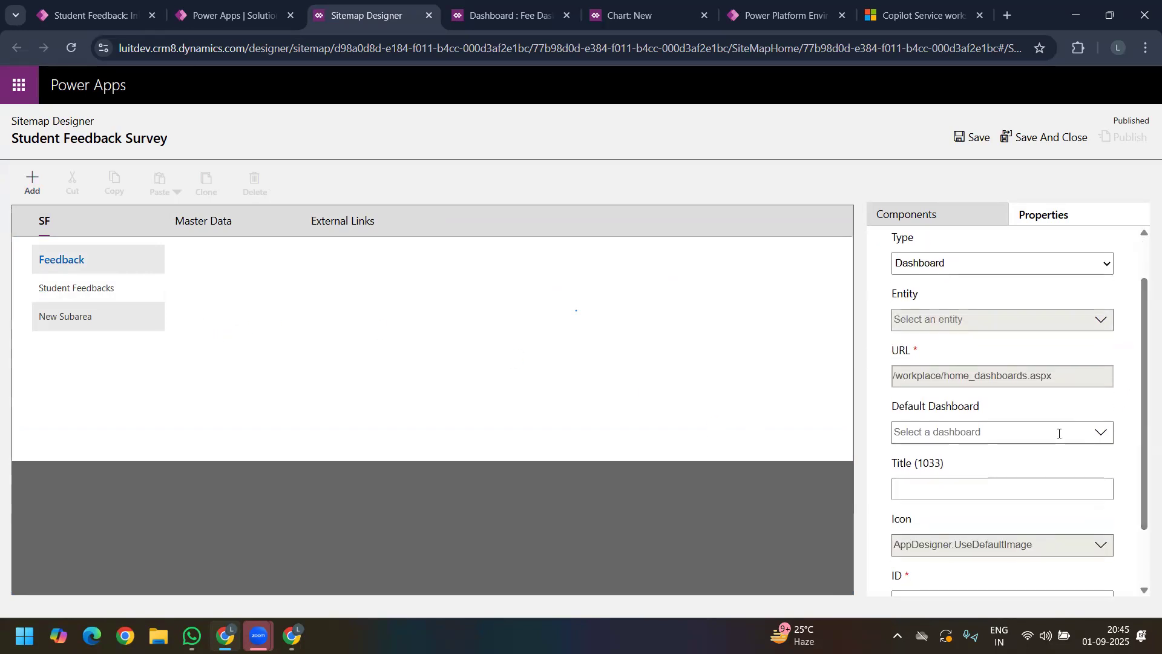
click(1096, 435)
click(976, 435)
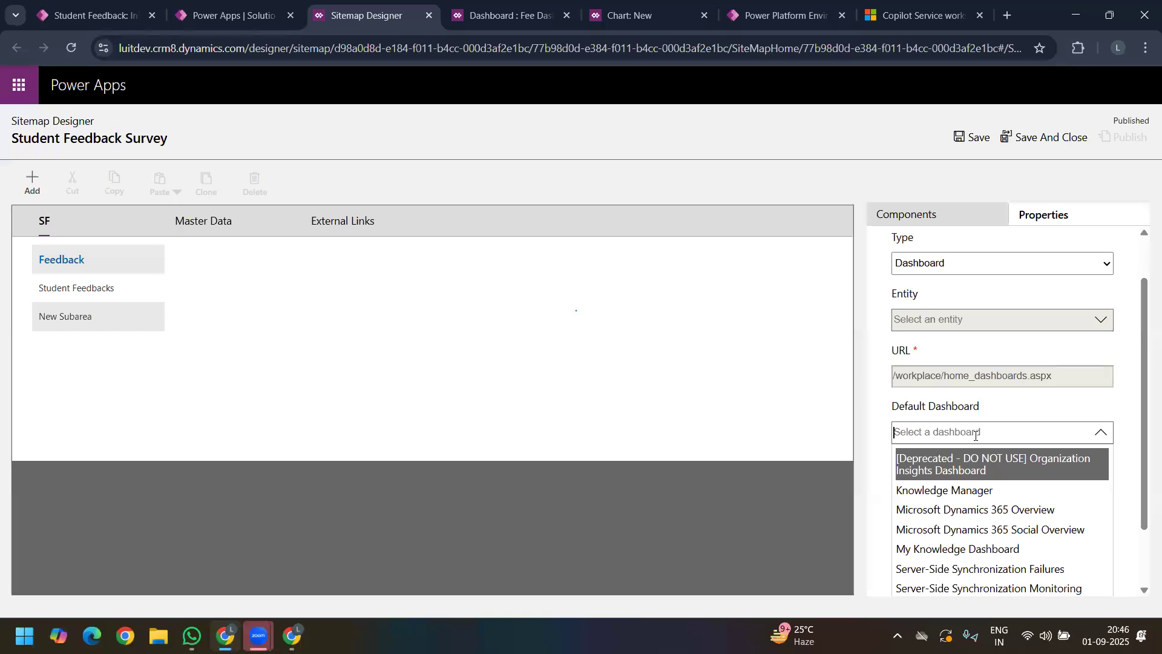
text(col)
key(BackSpace)
key(BackSpace)
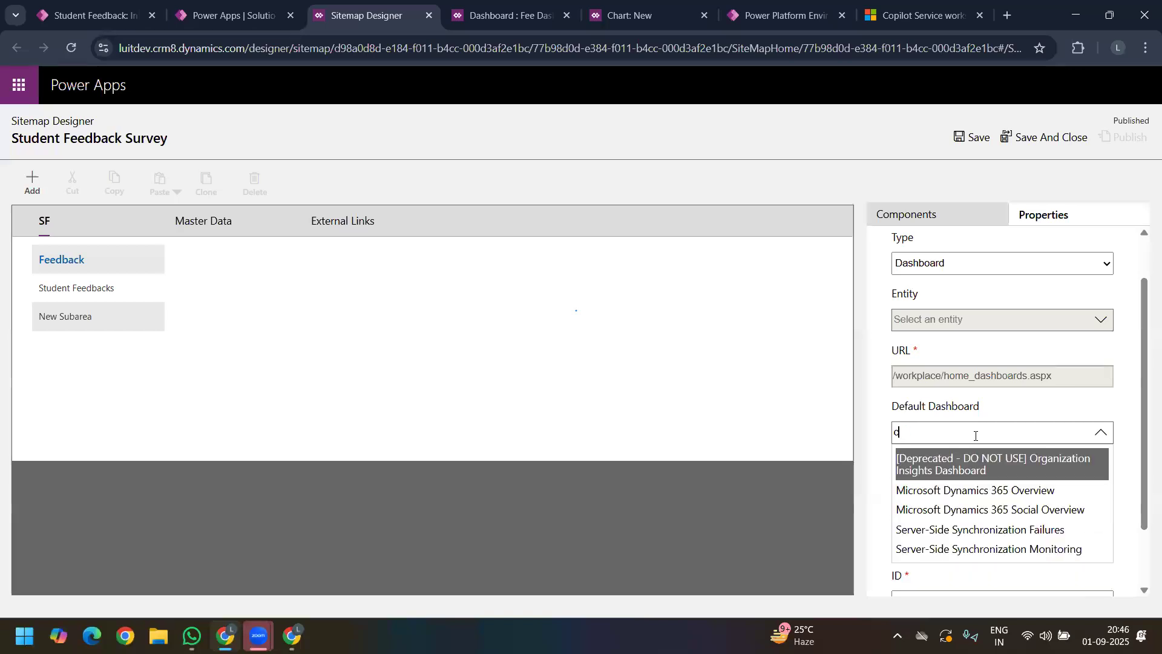
click(487, 20)
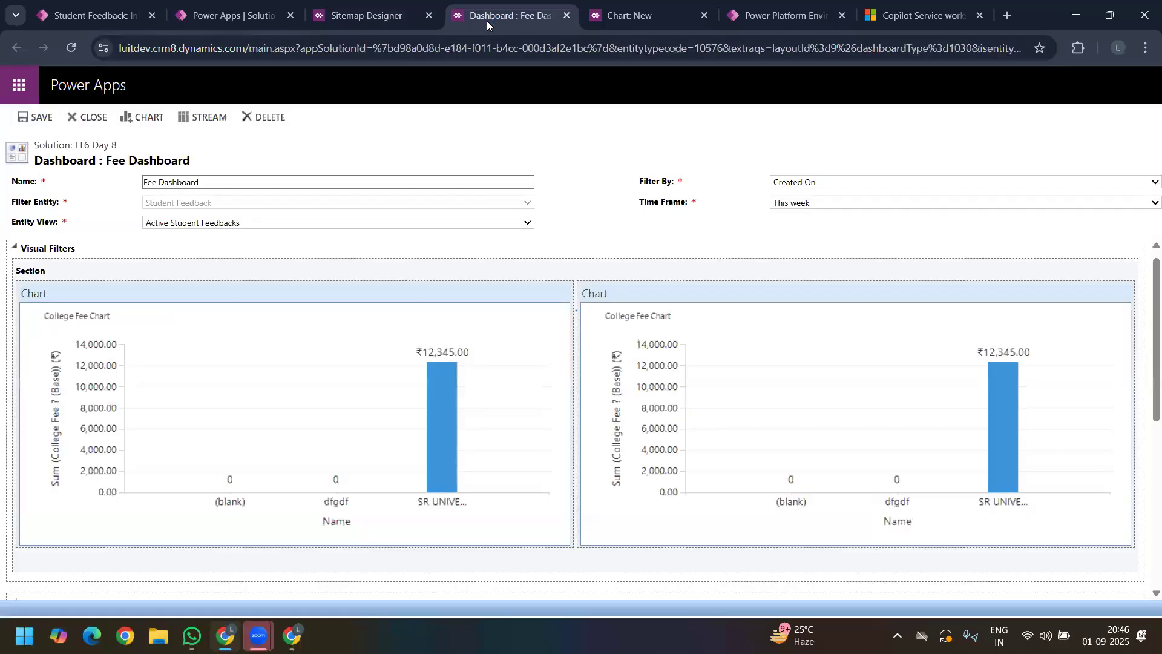
click(200, 20)
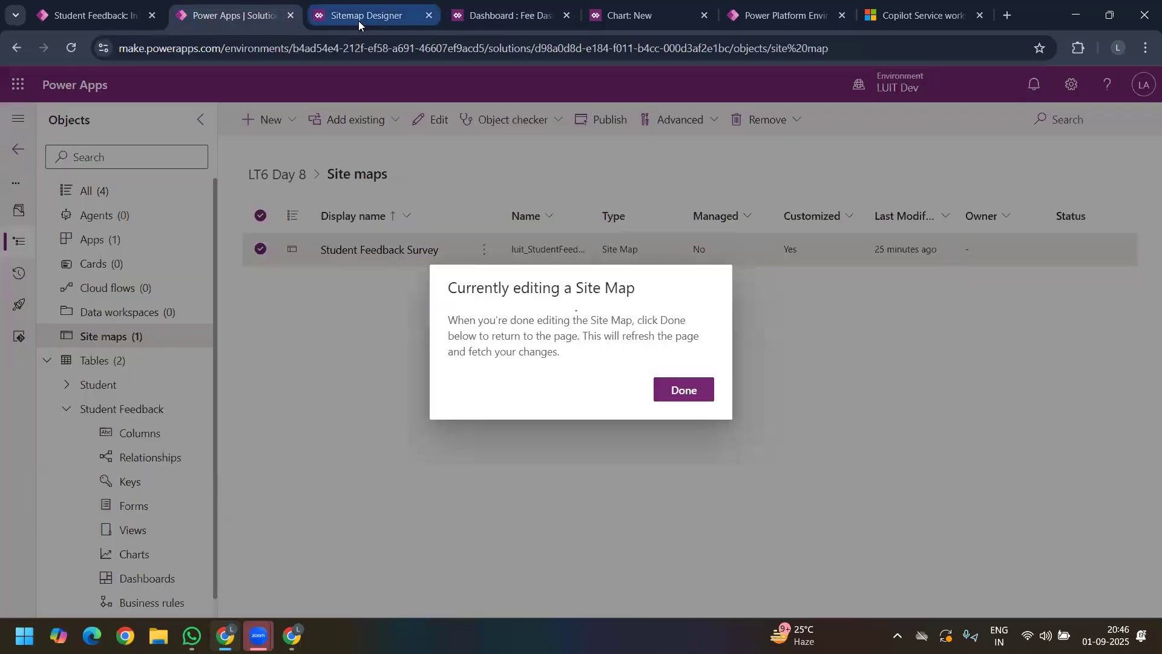
click(358, 21)
text(fee)
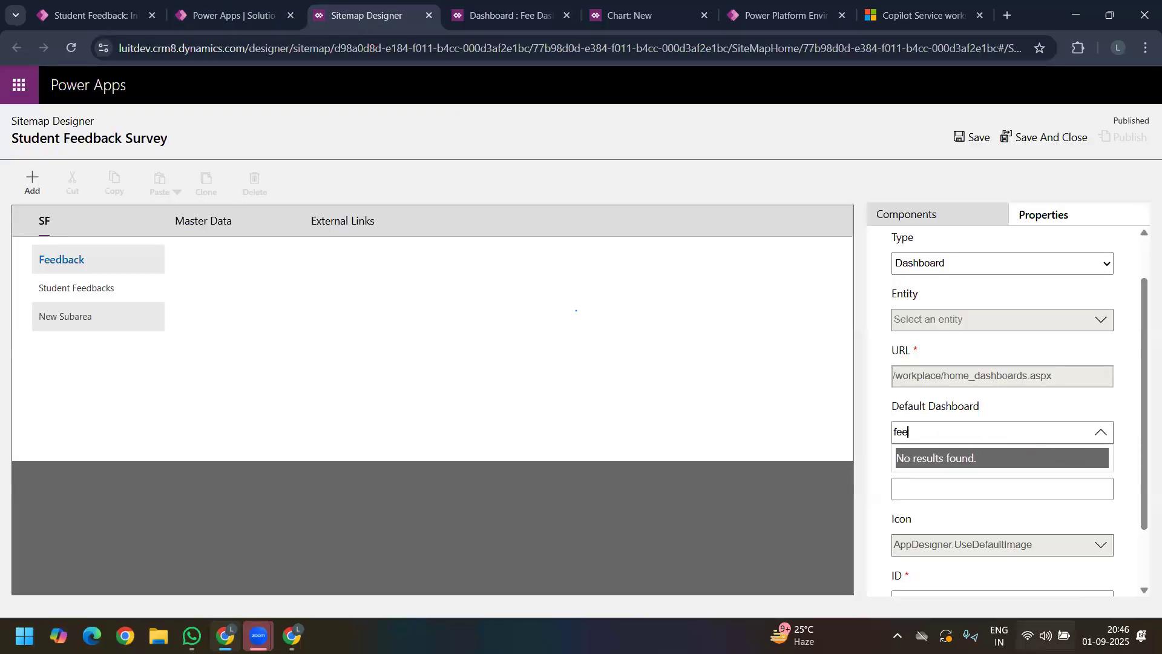
key(BackSpace)
key(BackSpace)
key(BackSpace)
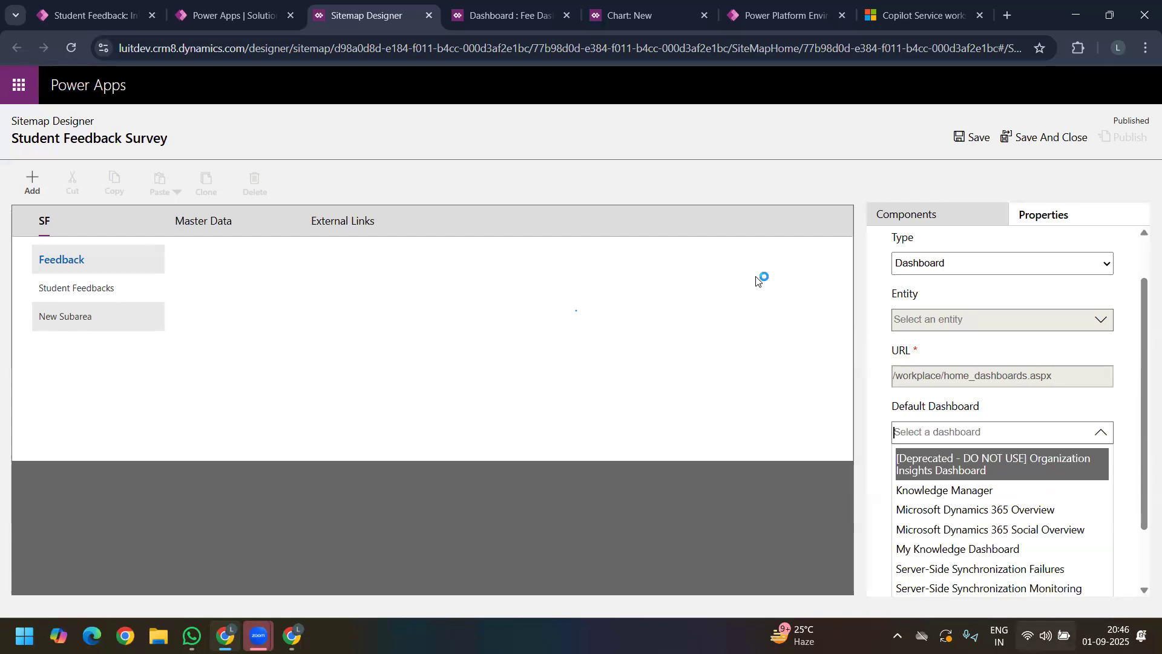
Step: Close the Fee Dashboard editor, and close the incomplete Reference Student Data chart after trying to save it
click(508, 16)
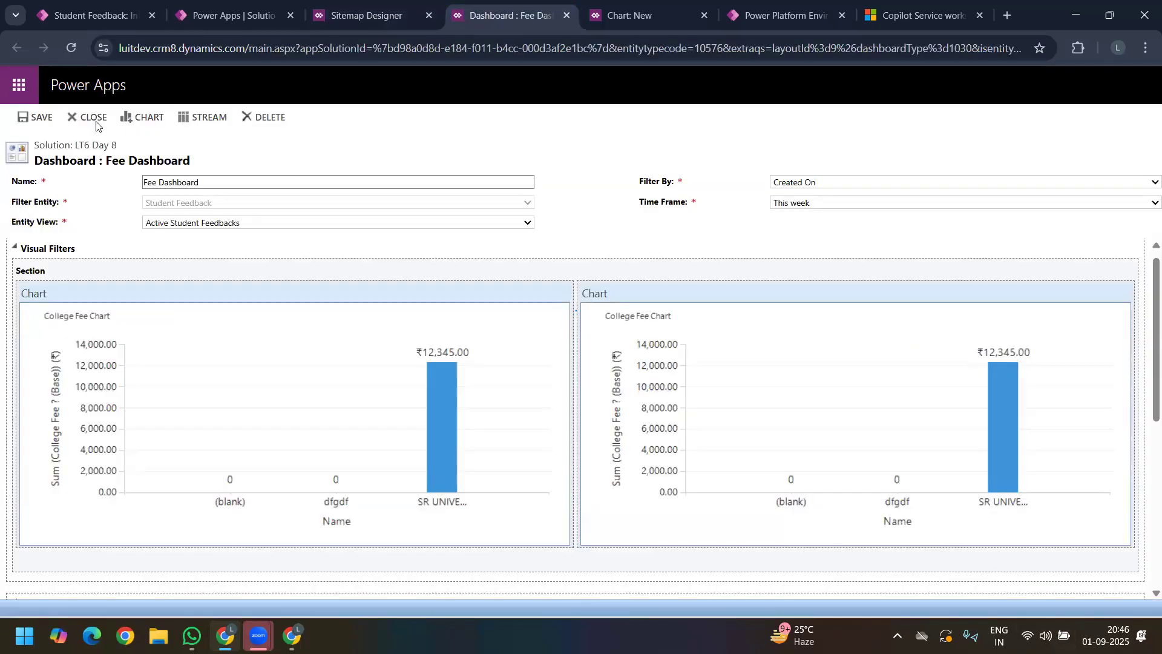
click(91, 120)
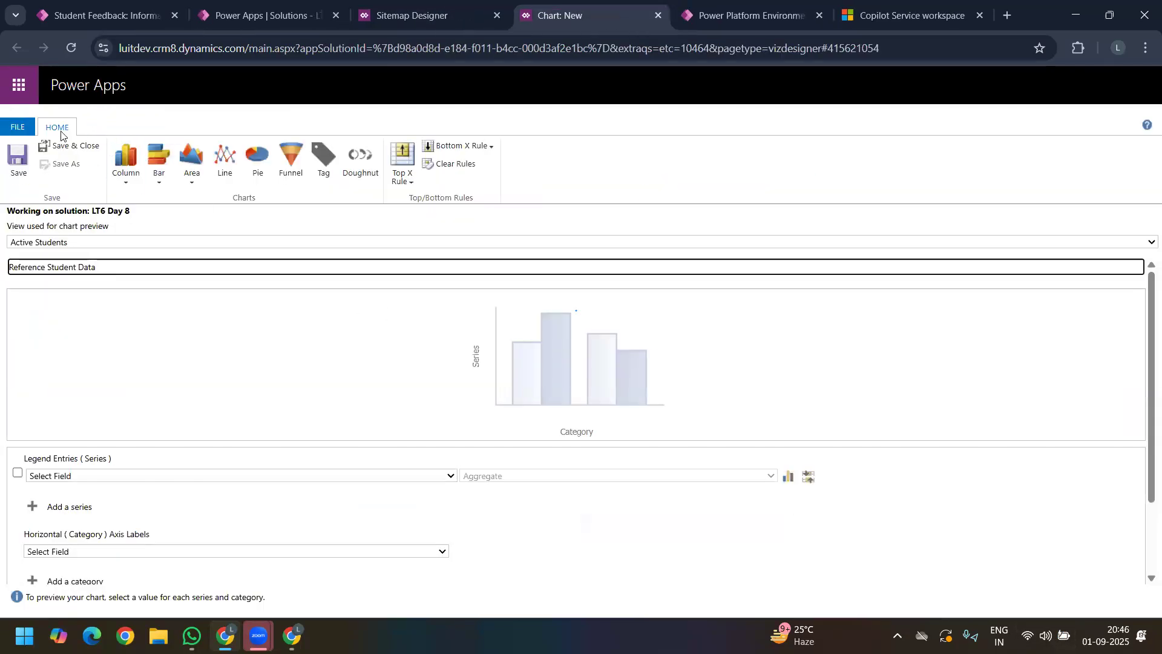
click(67, 146)
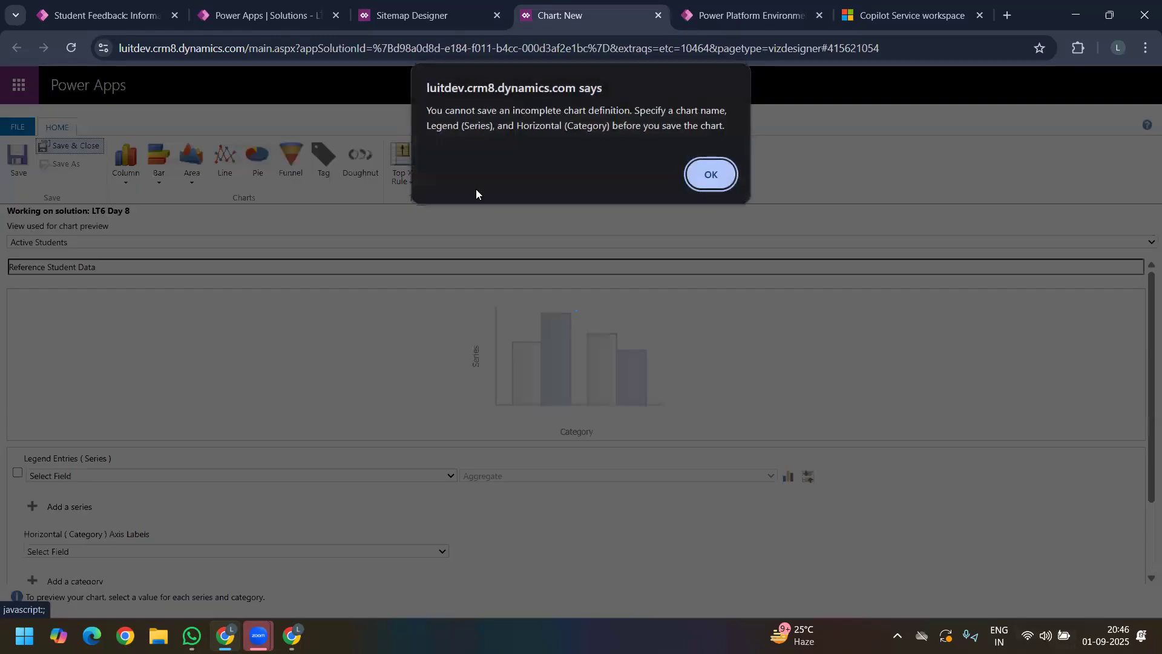
click(711, 176)
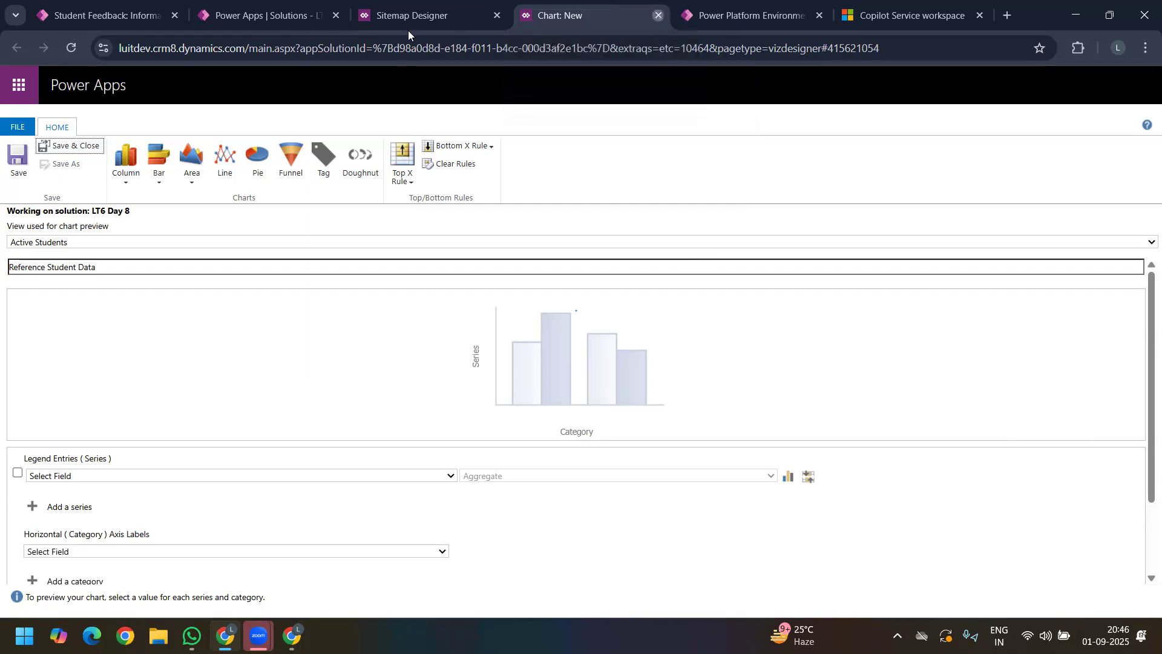
click(657, 16)
click(649, 145)
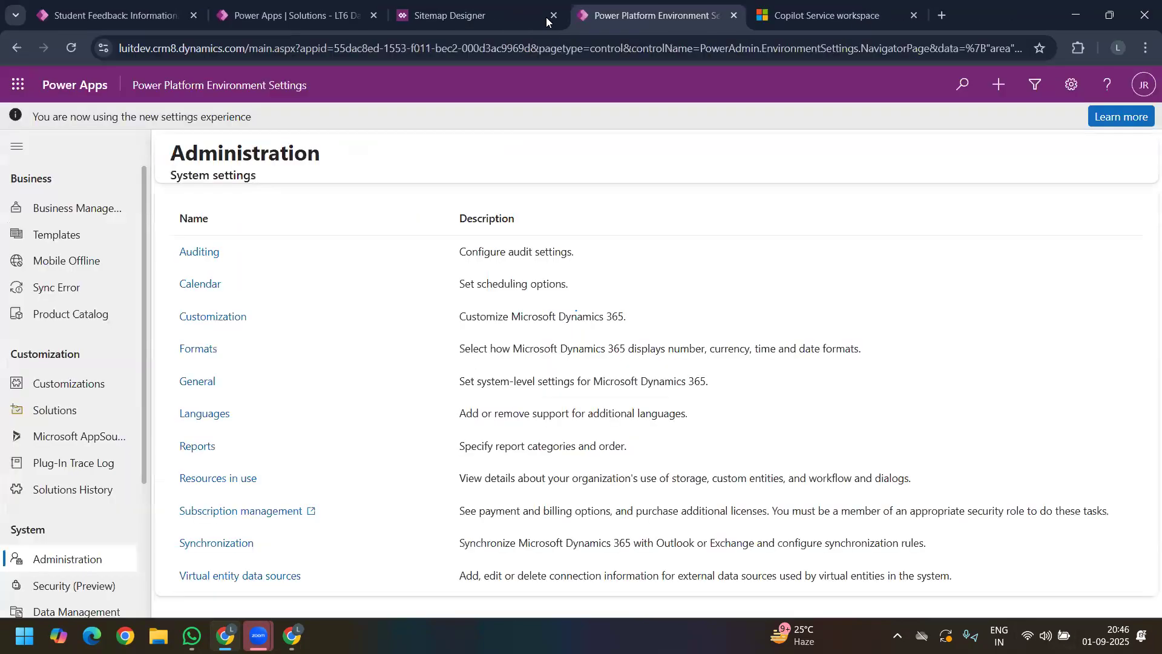
Step: Return to the LT6 Day 8 solution and check the Student Feedback table's views, charts and dashboards
click(426, 13)
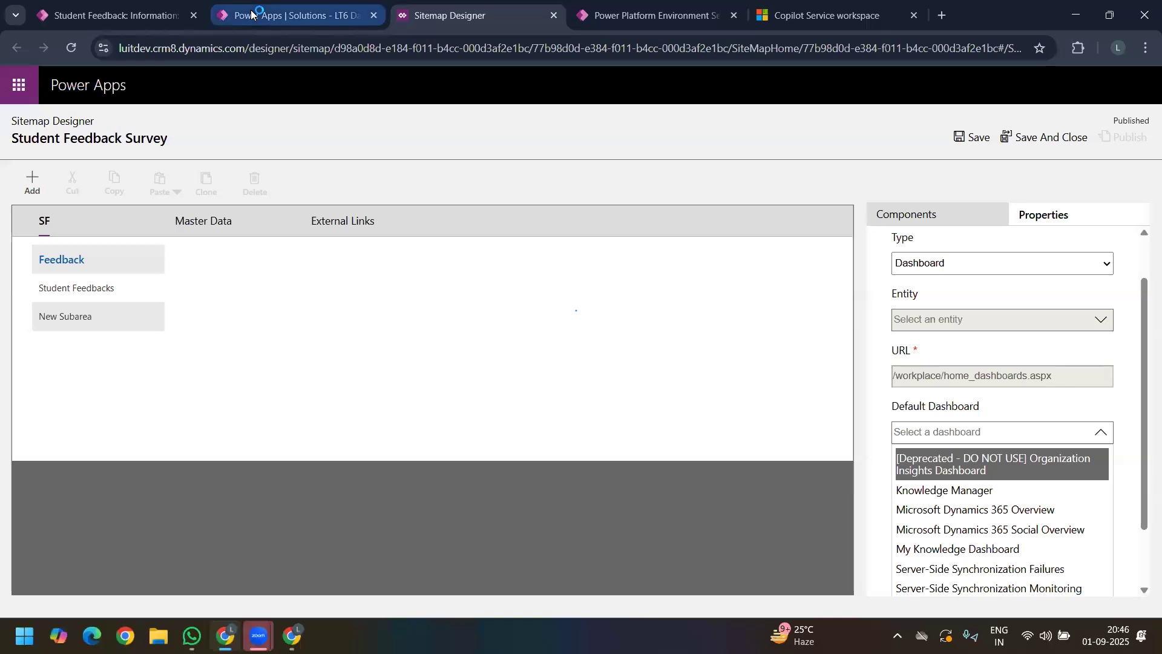
click(290, 16)
click(676, 390)
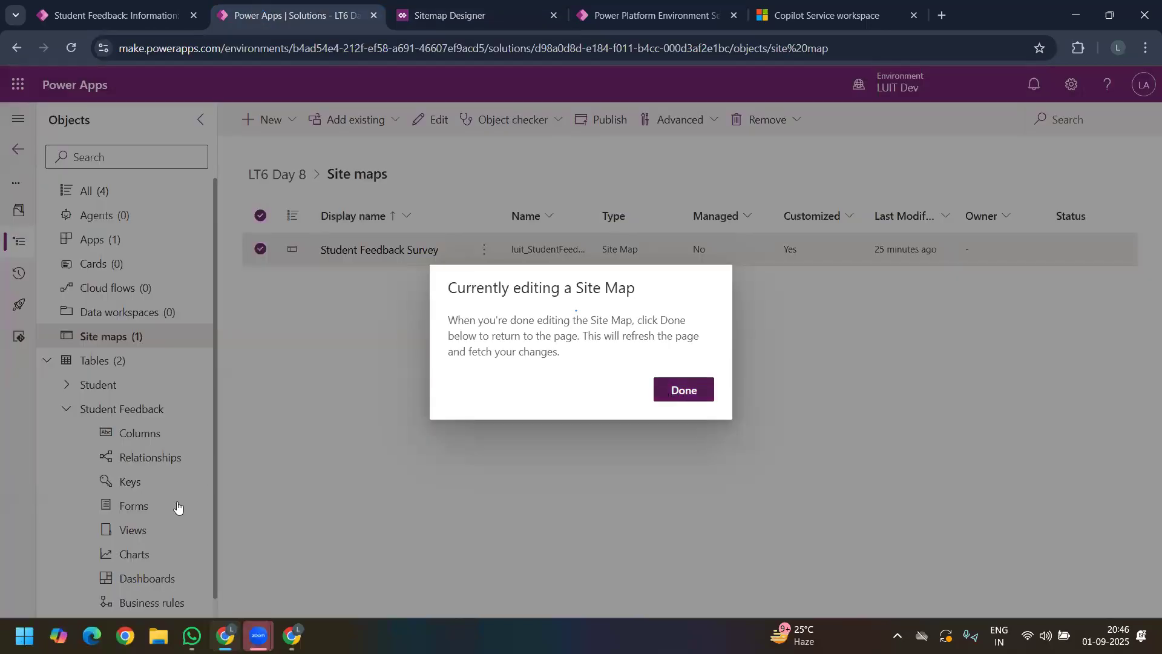
click(130, 531)
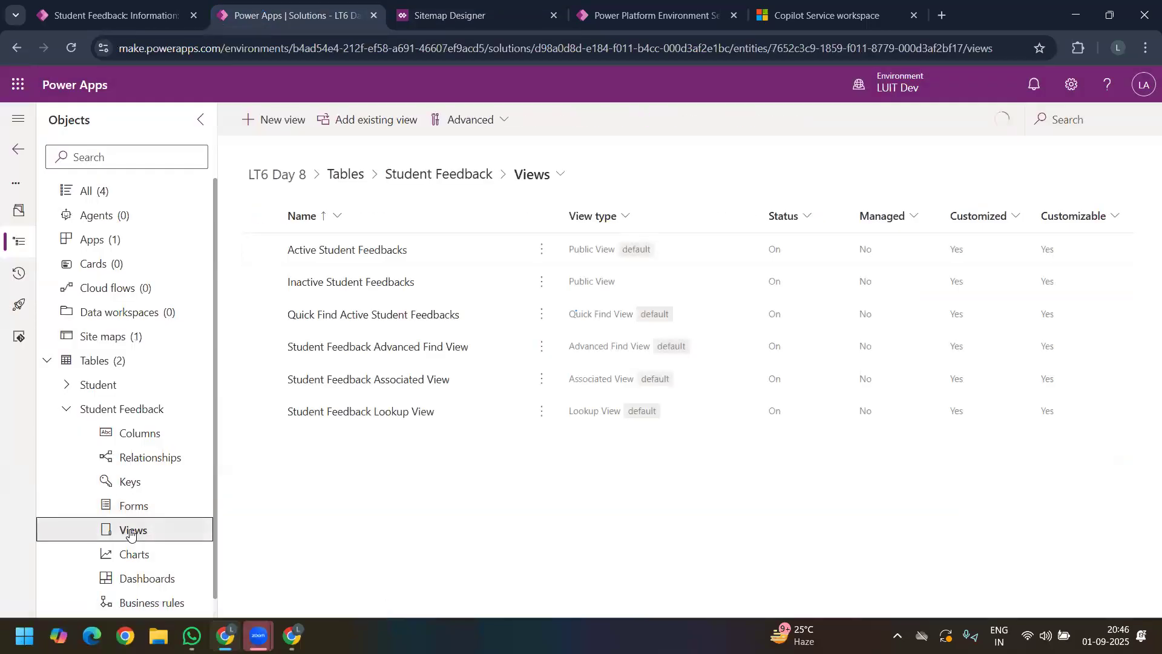
click(134, 555)
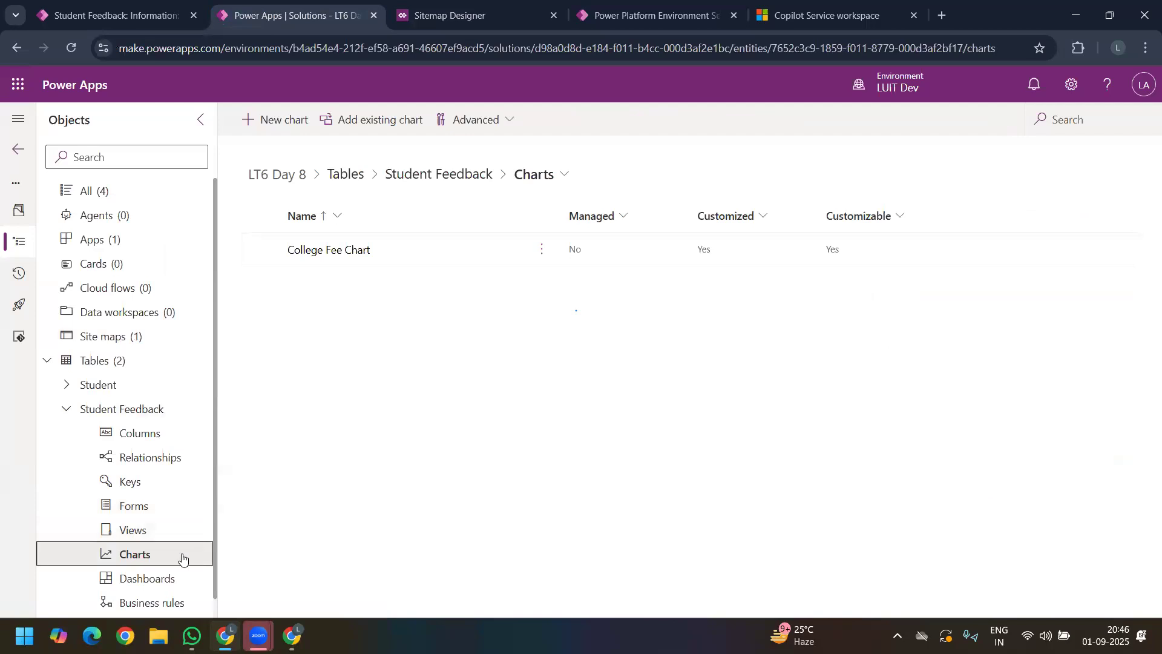
click(155, 579)
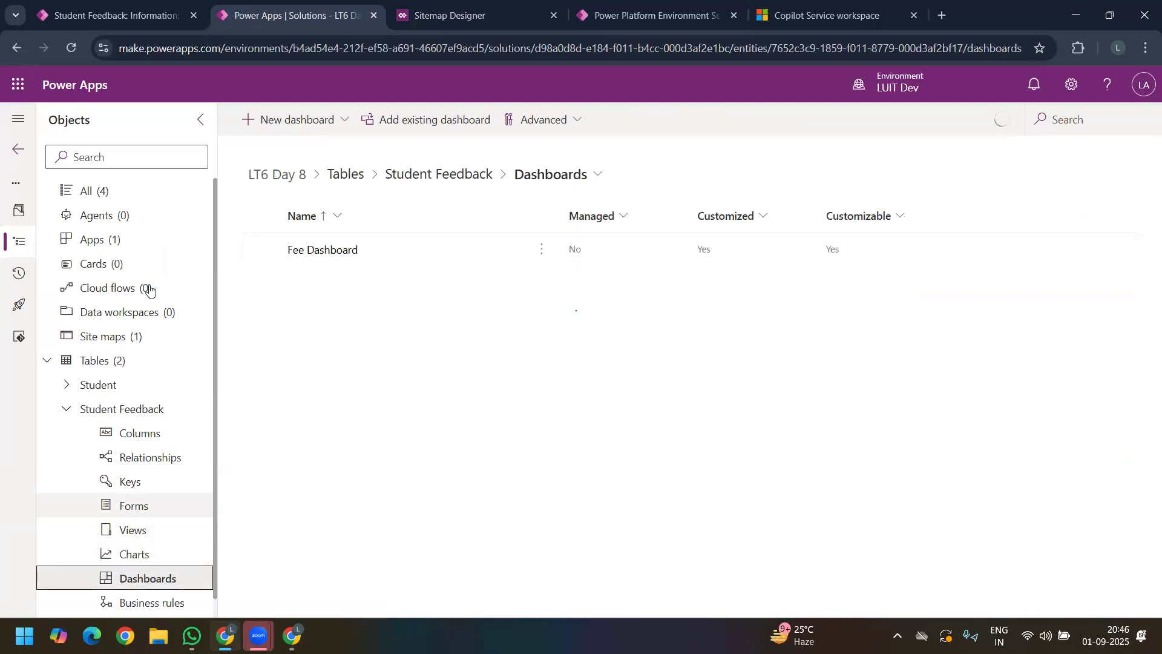
Step: Publish all customizations from the solution's full list of objects
click(91, 191)
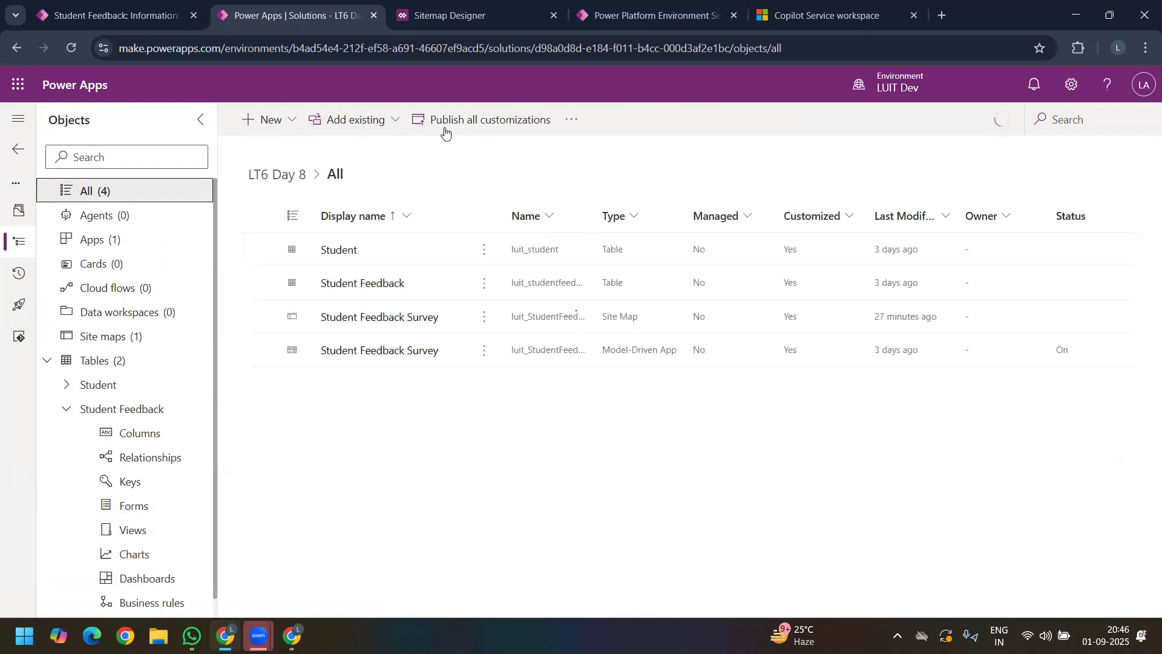
click(445, 131)
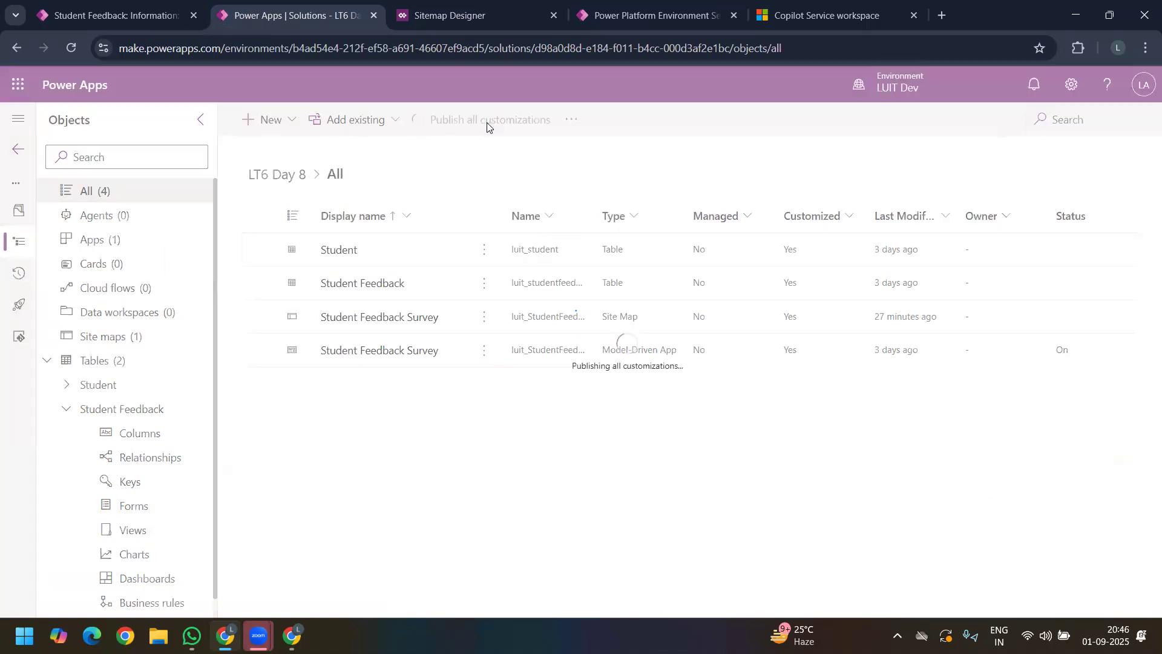
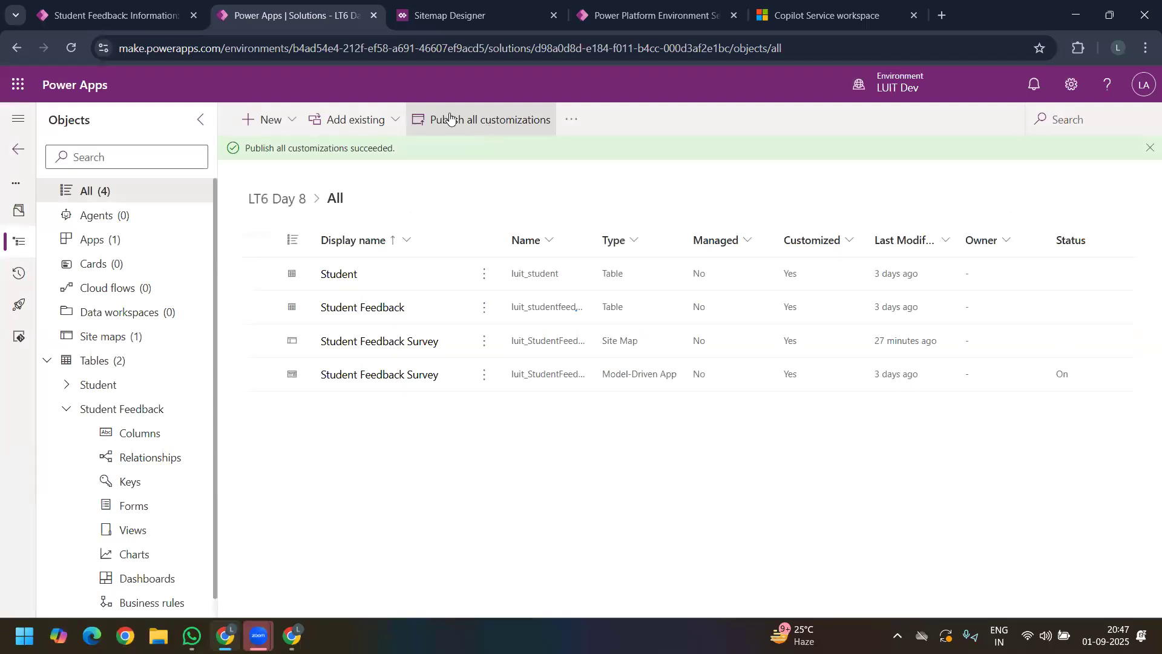
Step: Reload the Student Feedback Survey site map designer, discarding the unsaved new subarea
click(121, 14)
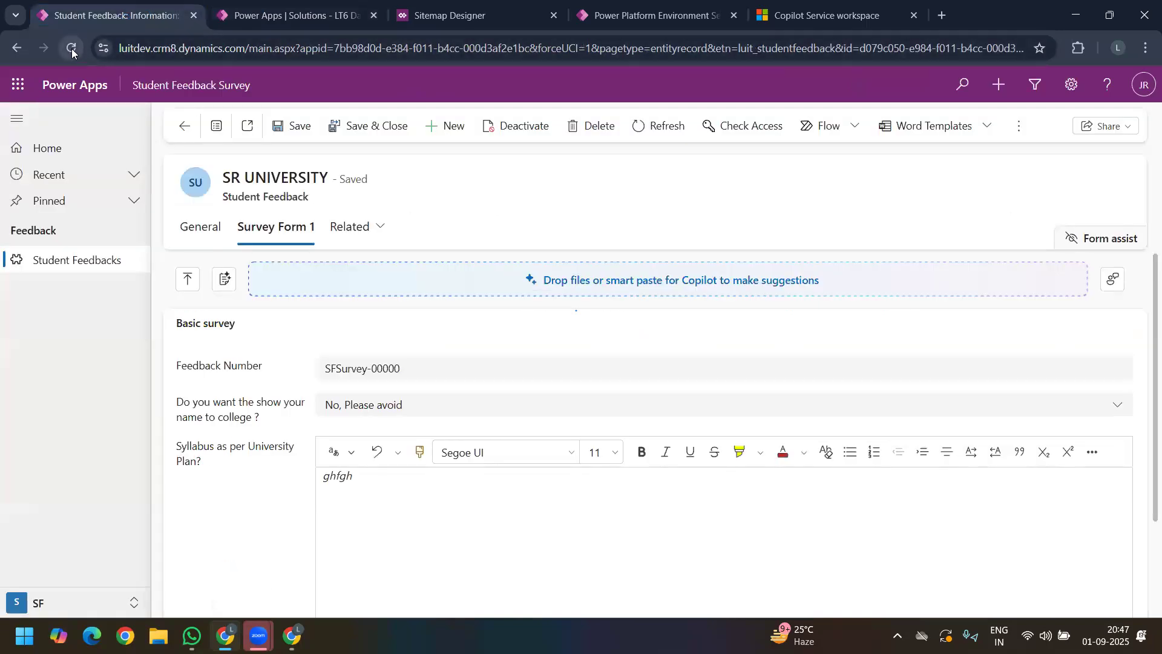
click(448, 16)
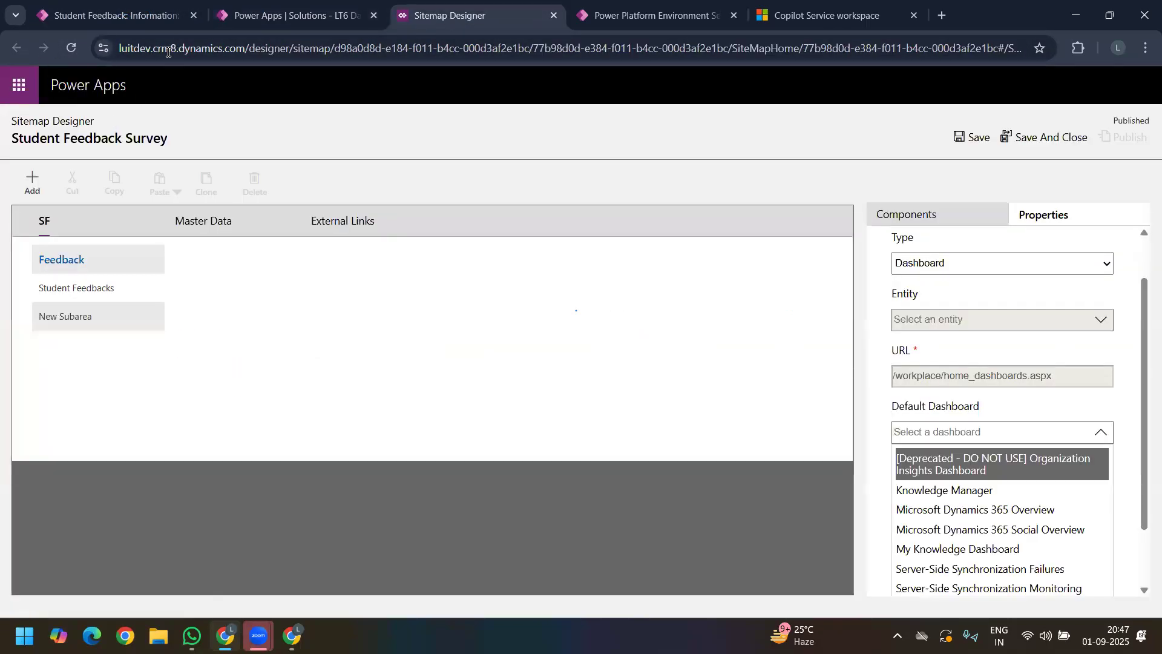
click(65, 56)
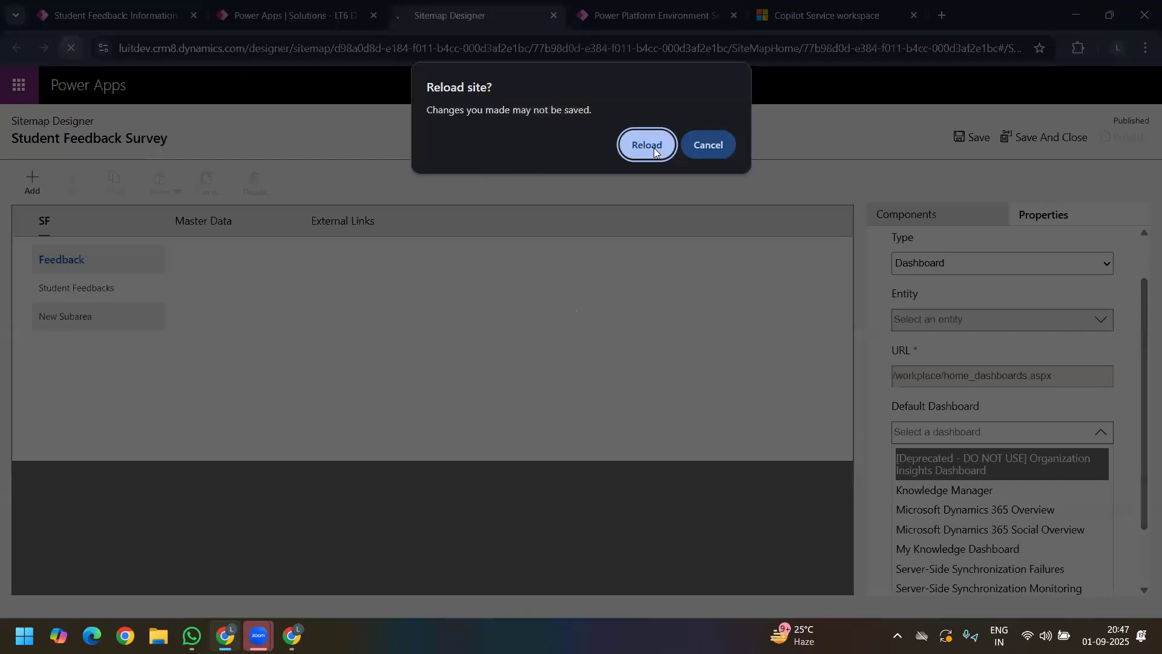
click(653, 147)
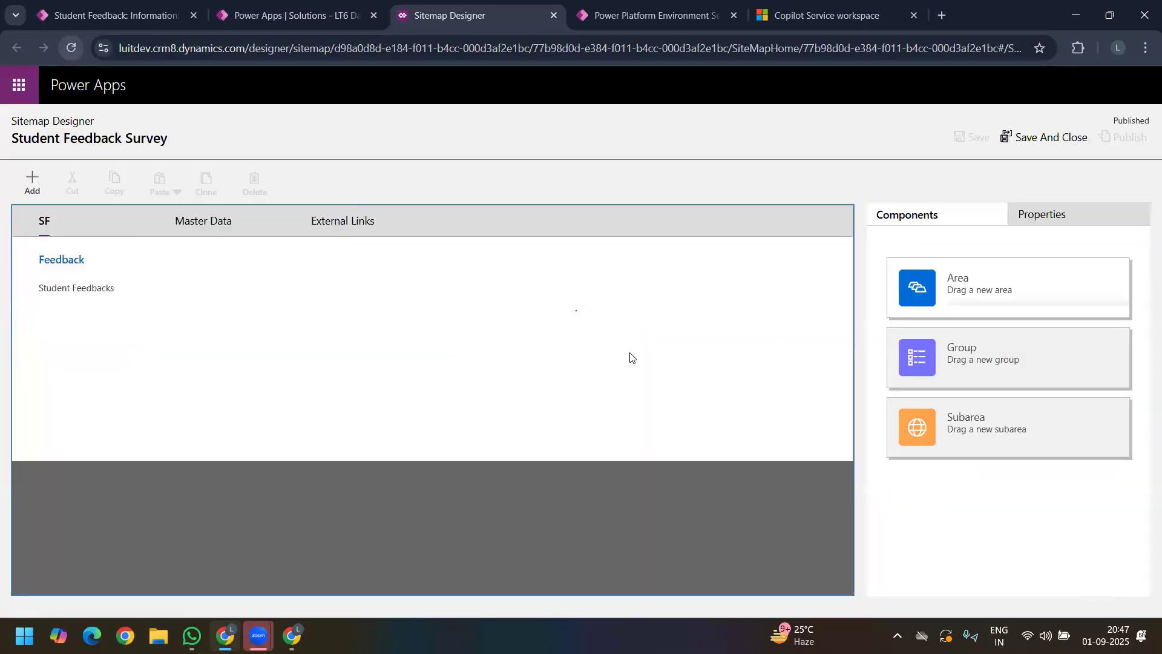
click(70, 48)
Step: Add a subarea to the Feedback group and set its type to Dashboard
click(33, 181)
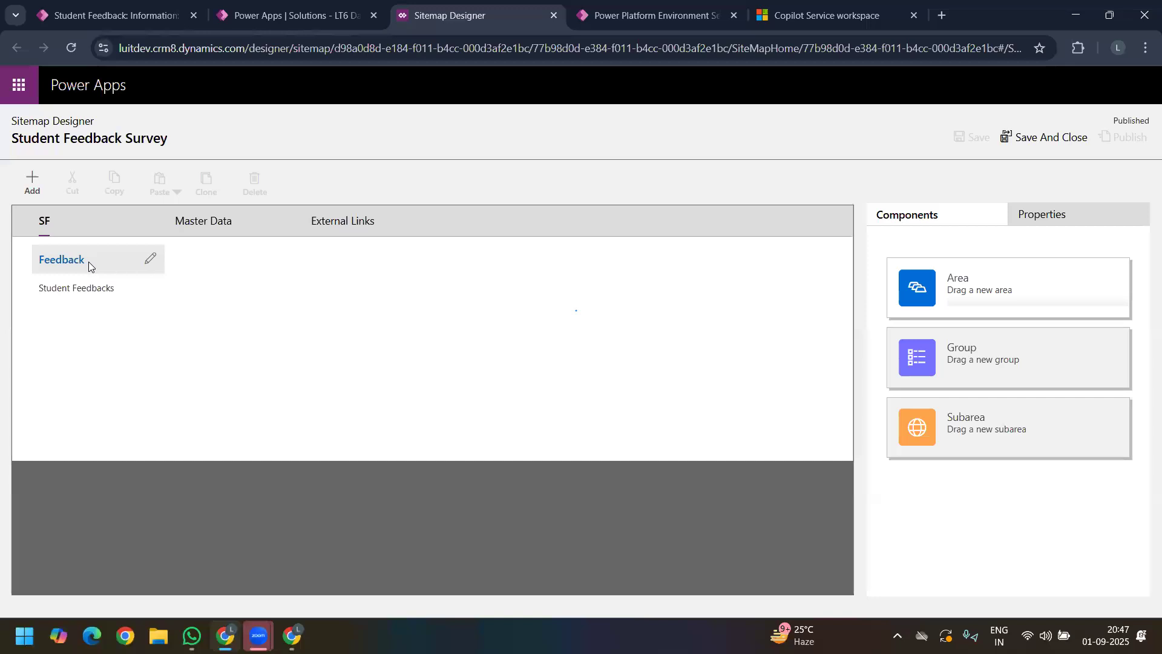
click(88, 261)
click(40, 192)
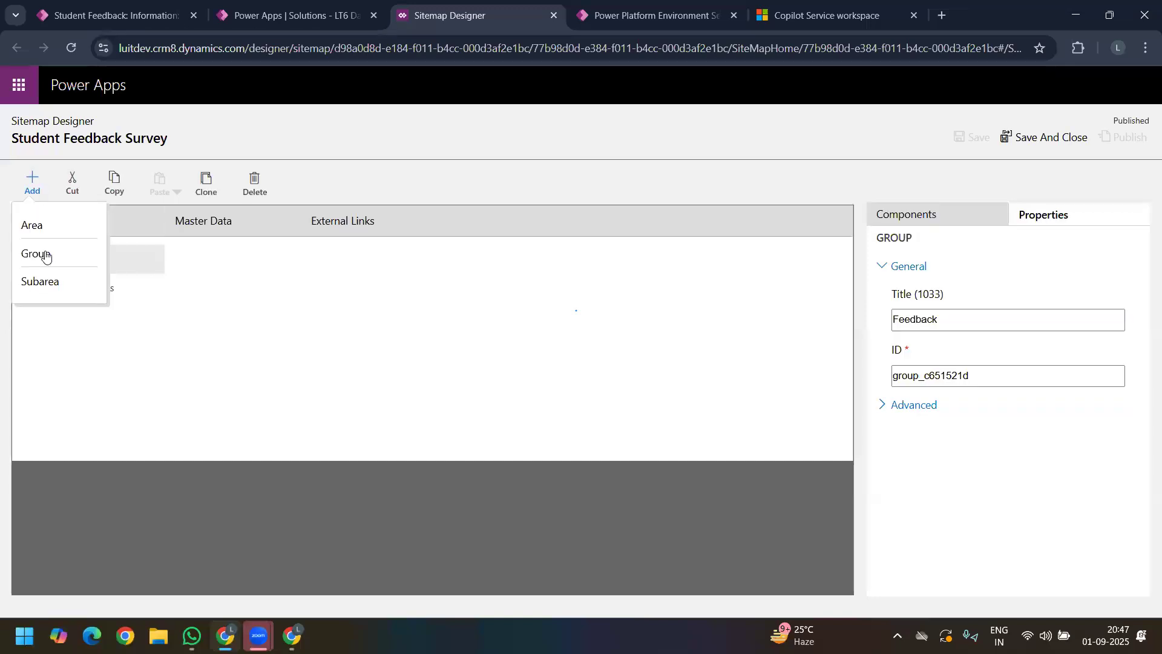
click(49, 294)
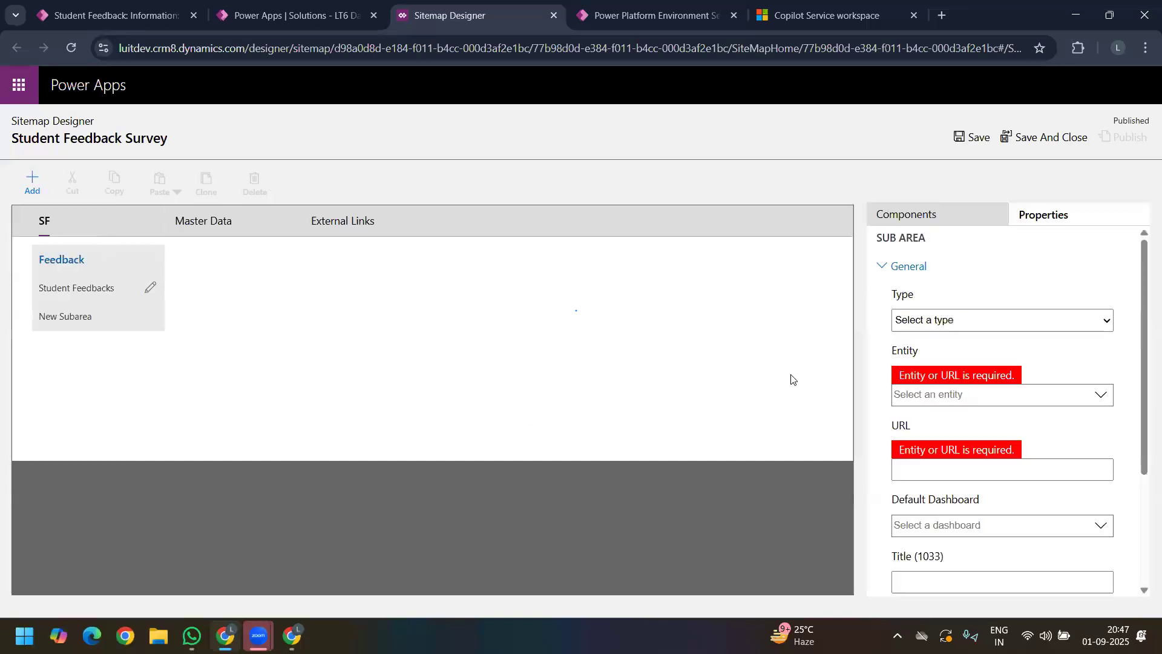
click(956, 319)
click(927, 361)
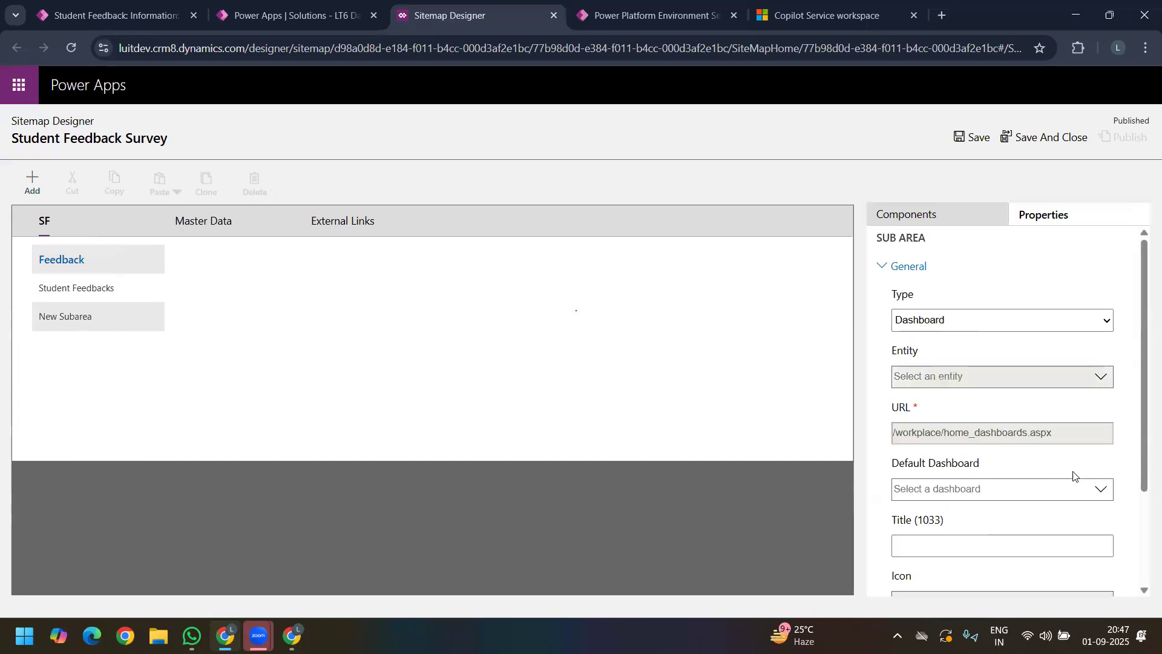
Step: Search the default dashboard choices for "fe", clear the search, and reselect Dashboard as the subarea's type
text(f)
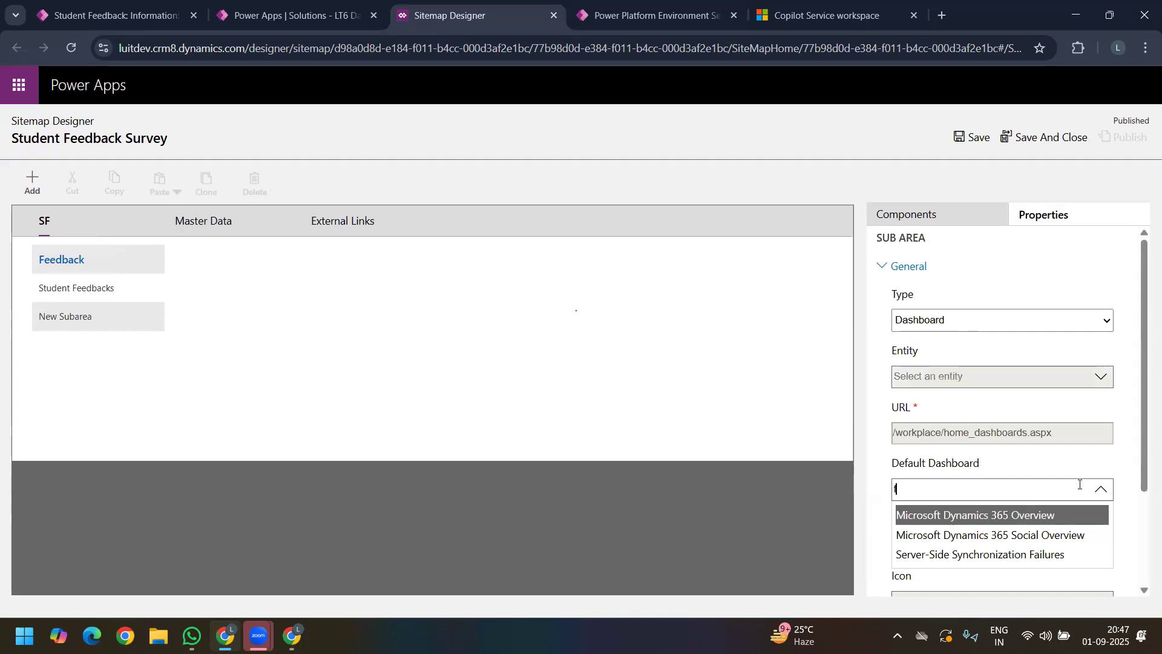
text(e)
key(BackSpace)
key(BackSpace)
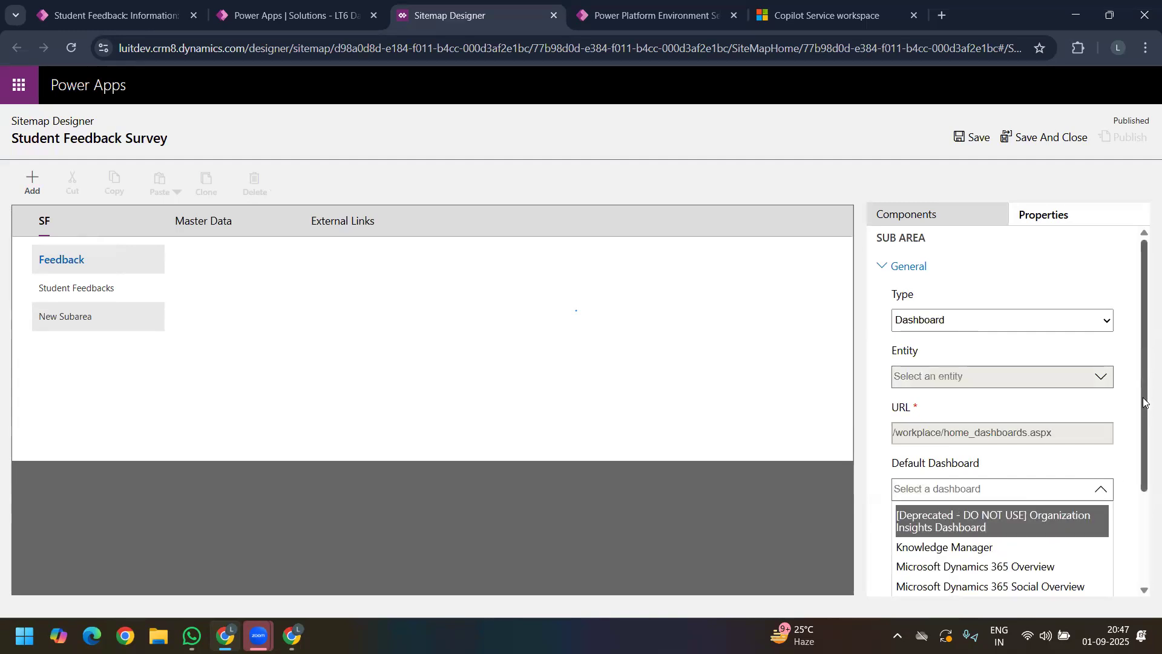
scroll(1144, 401, down, 2)
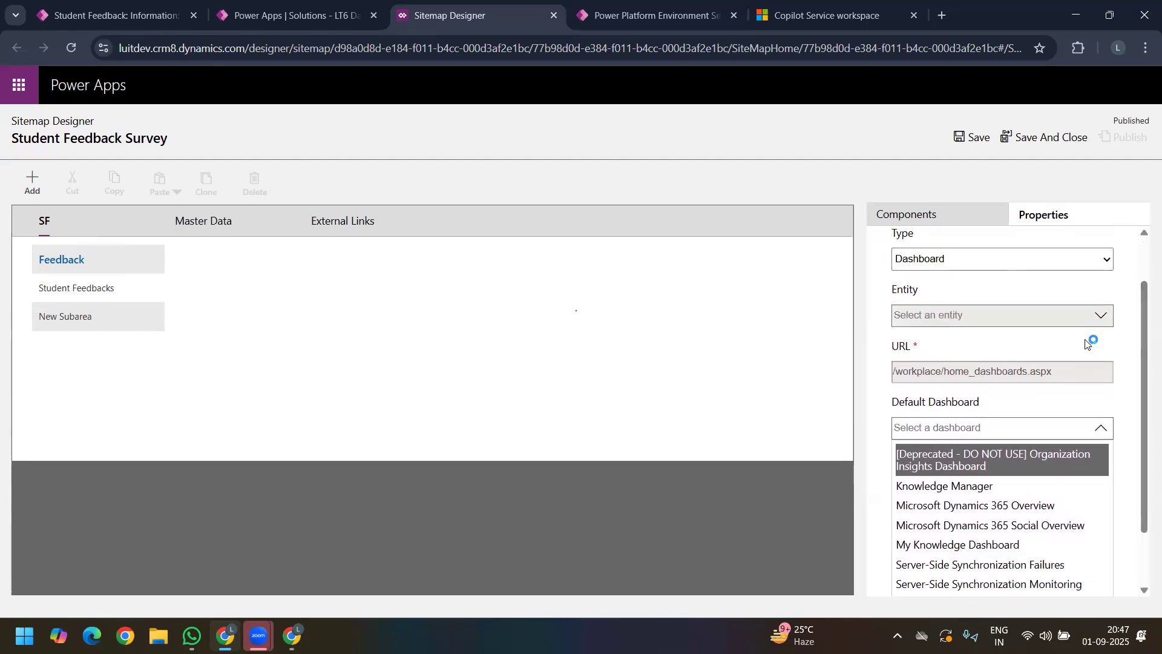
click(1095, 314)
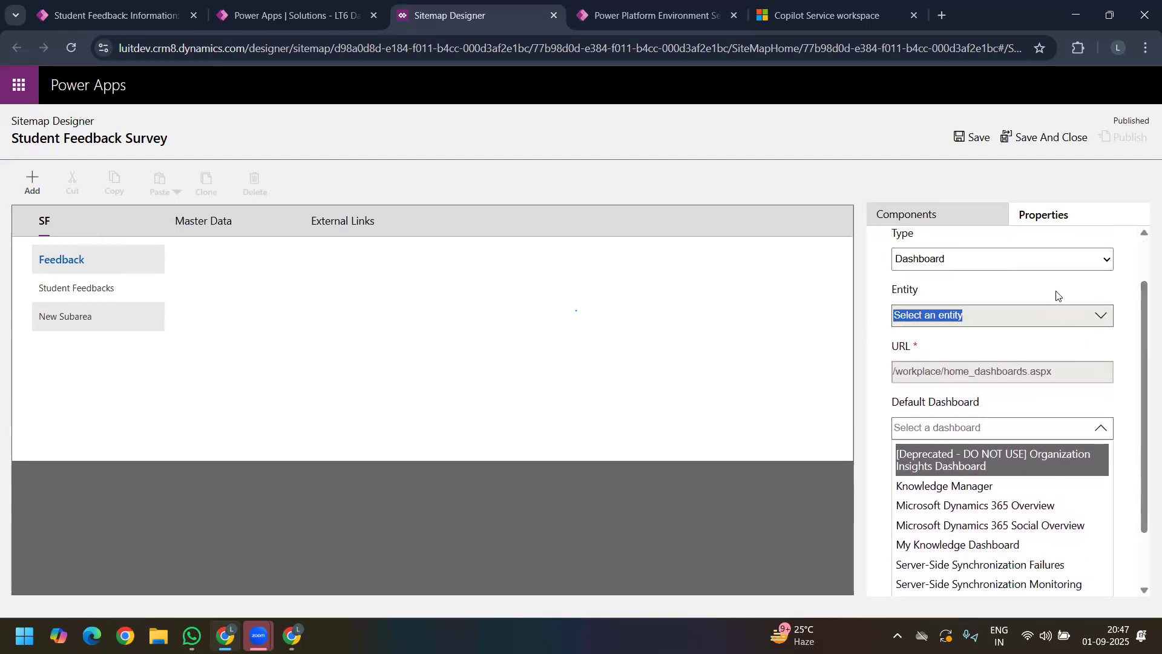
click(1098, 260)
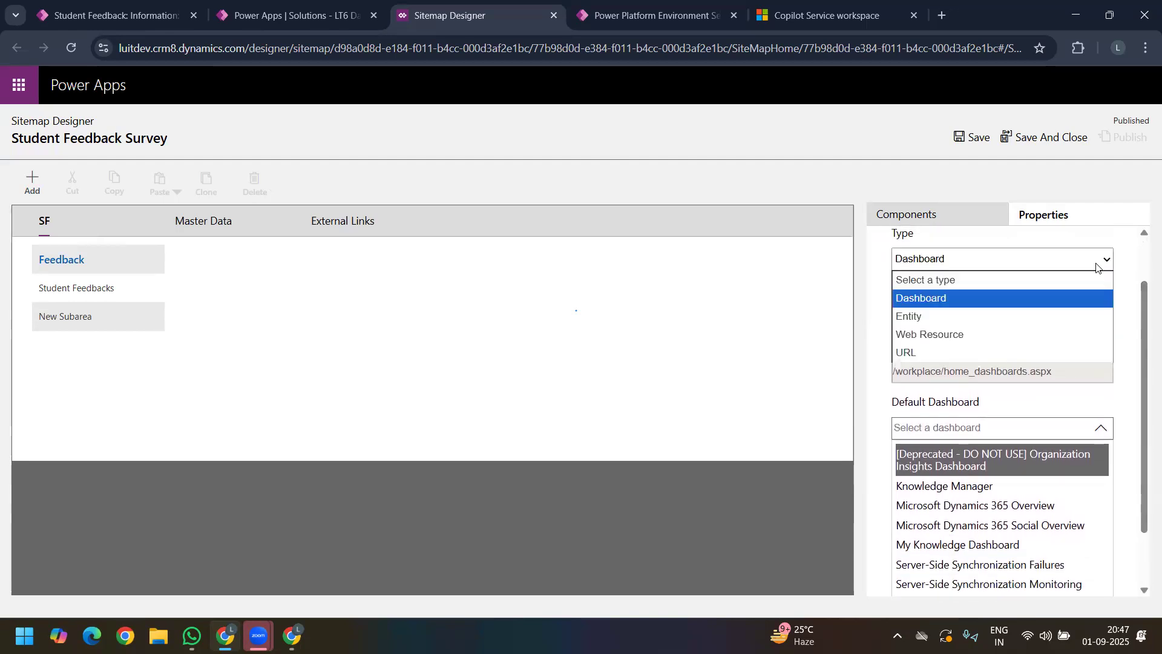
click(981, 300)
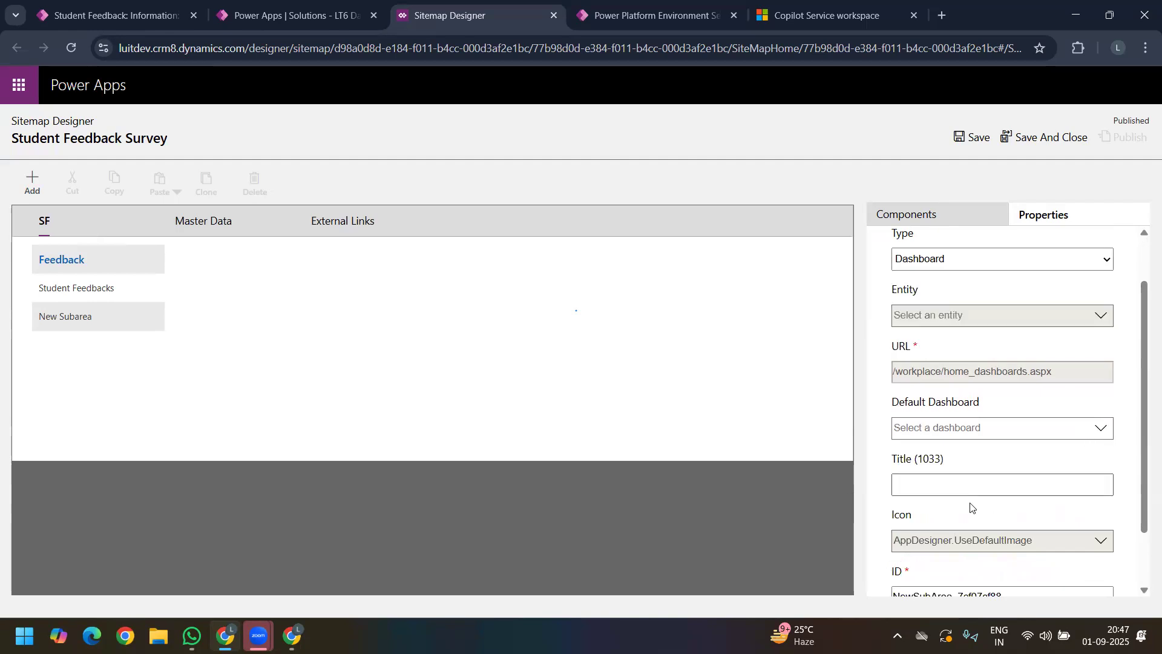
Step: Look through the subarea's full list of default dashboard choices for the Fee Dashboard
mouse_move(1144, 431)
mouse_down()
mouse_move(1145, 477)
mouse_move(1145, 429)
mouse_up()
click(1098, 388)
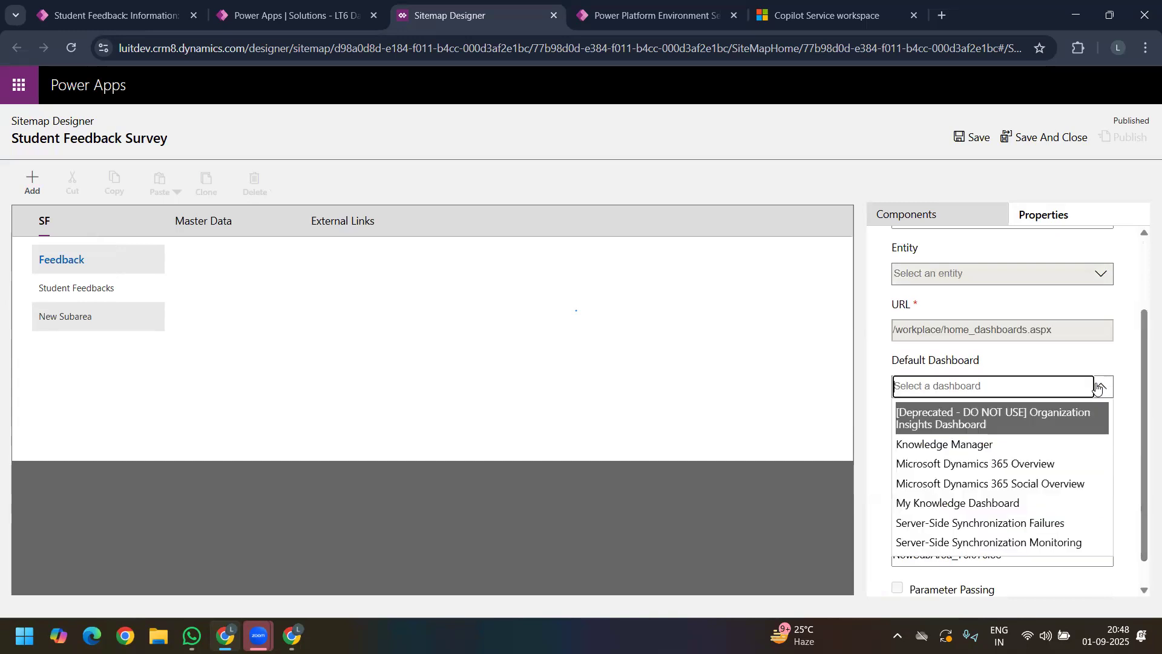
key(Down)
key(Down)
key(Down)
key(Down)
key(Down)
key(Down)
key(Down)
key(Down)
key(Down)
key(Down)
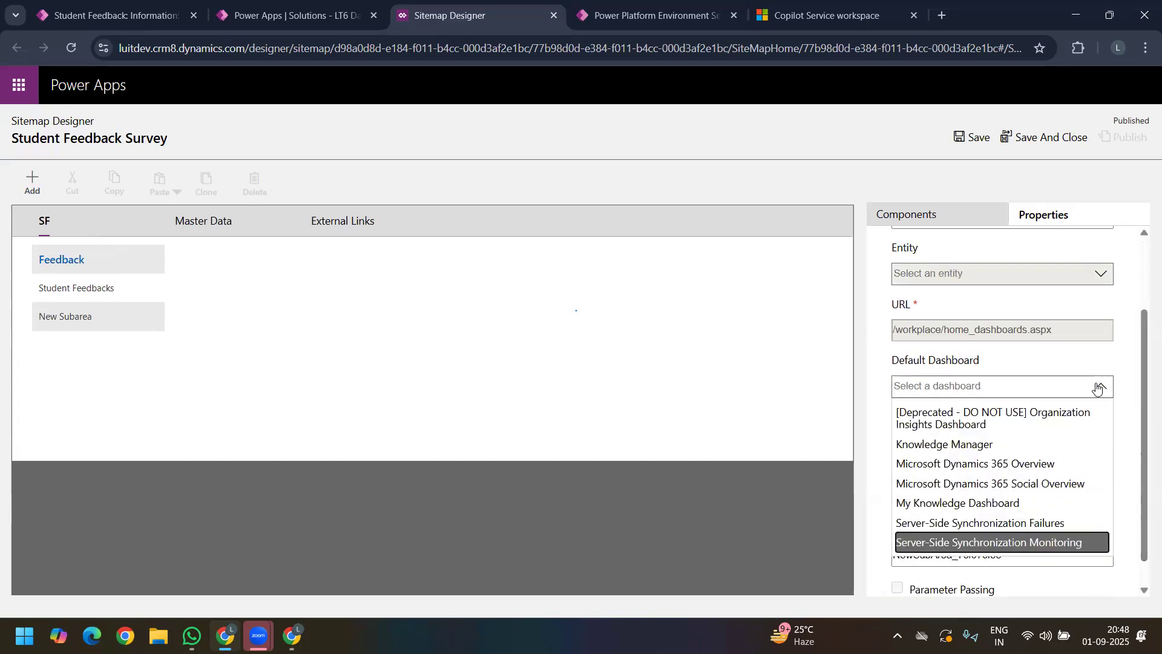
key(Down)
key(Down)
key(Down)
key(Down)
key(Down)
key(Down)
key(Down)
key(Down)
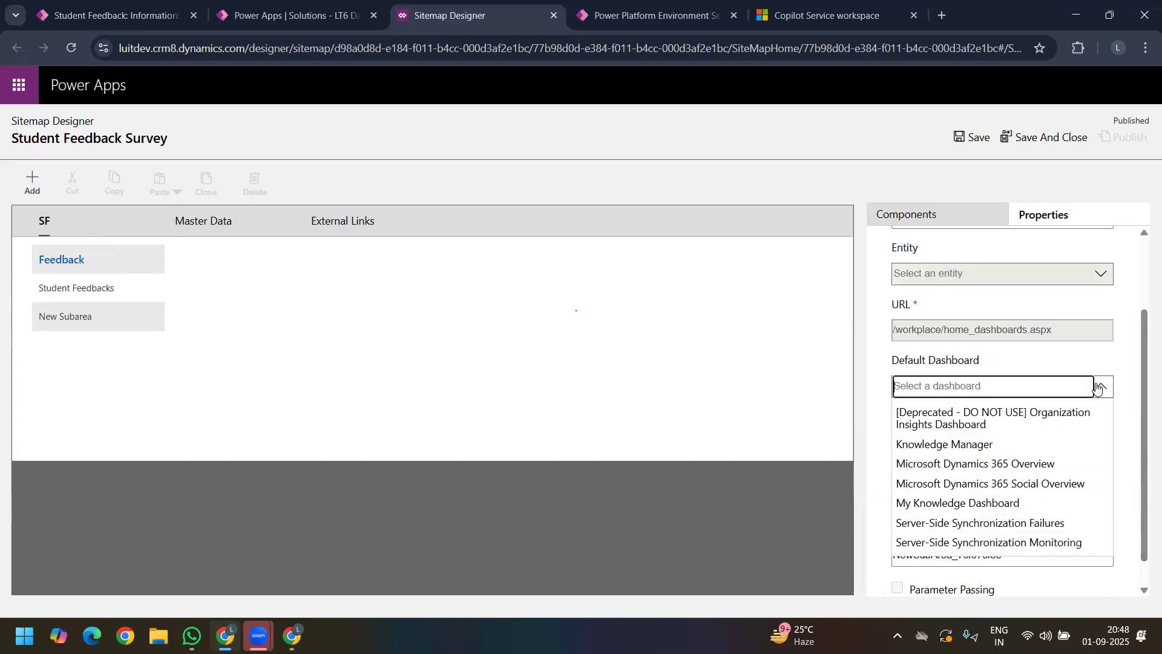
key(Down)
click(648, 368)
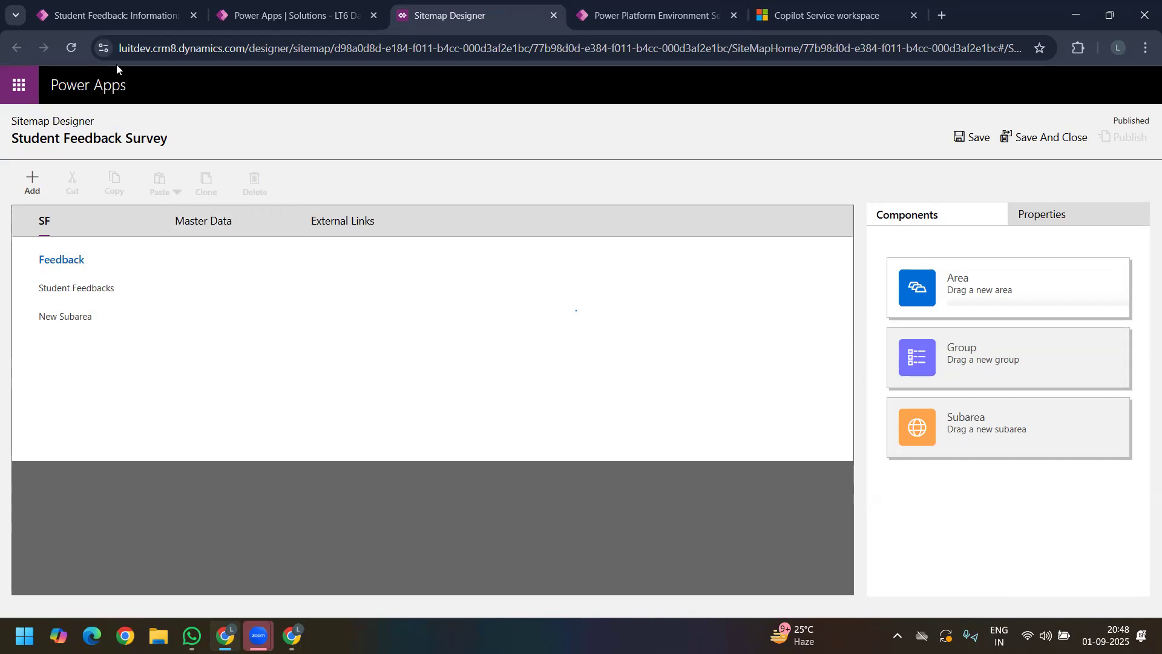
Step: Close every page except the Student Feedback Survey app, discarding the site map changes, and hard reload the app with an emptied cache
click(554, 15)
click(647, 167)
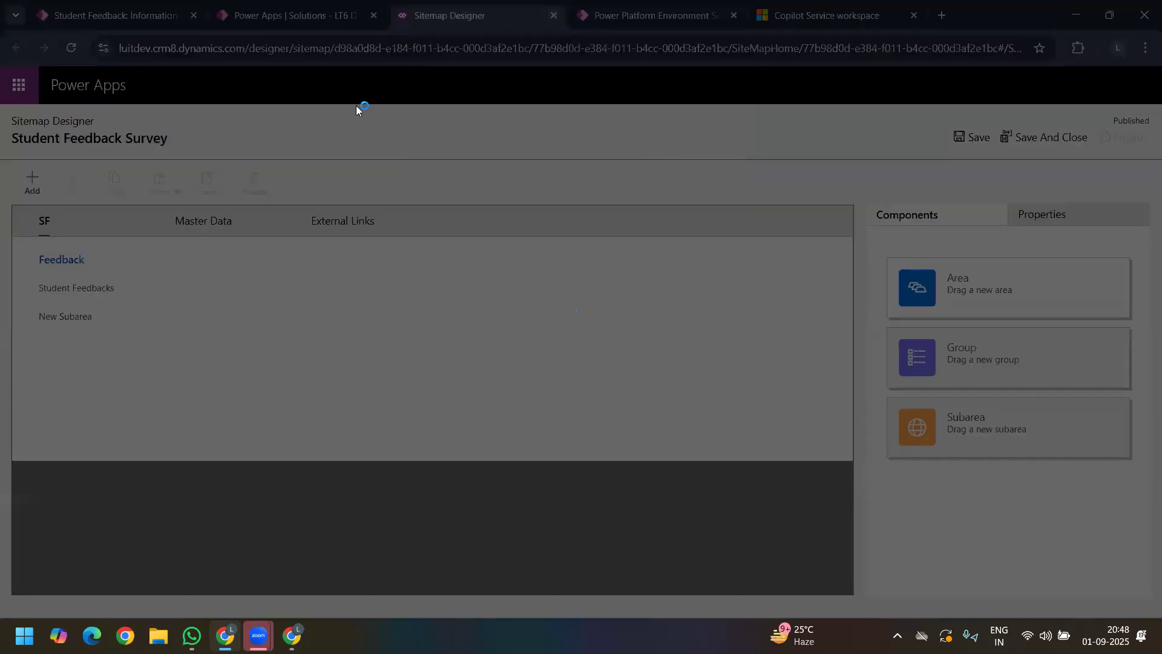
click(279, 13)
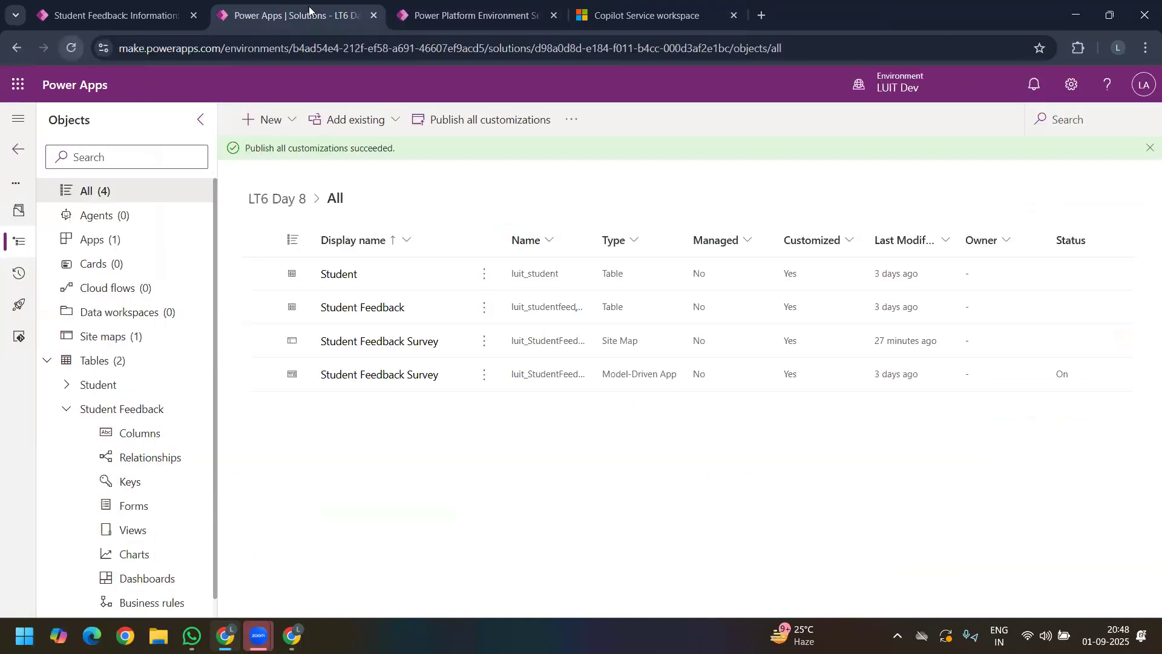
click(373, 15)
click(373, 15)
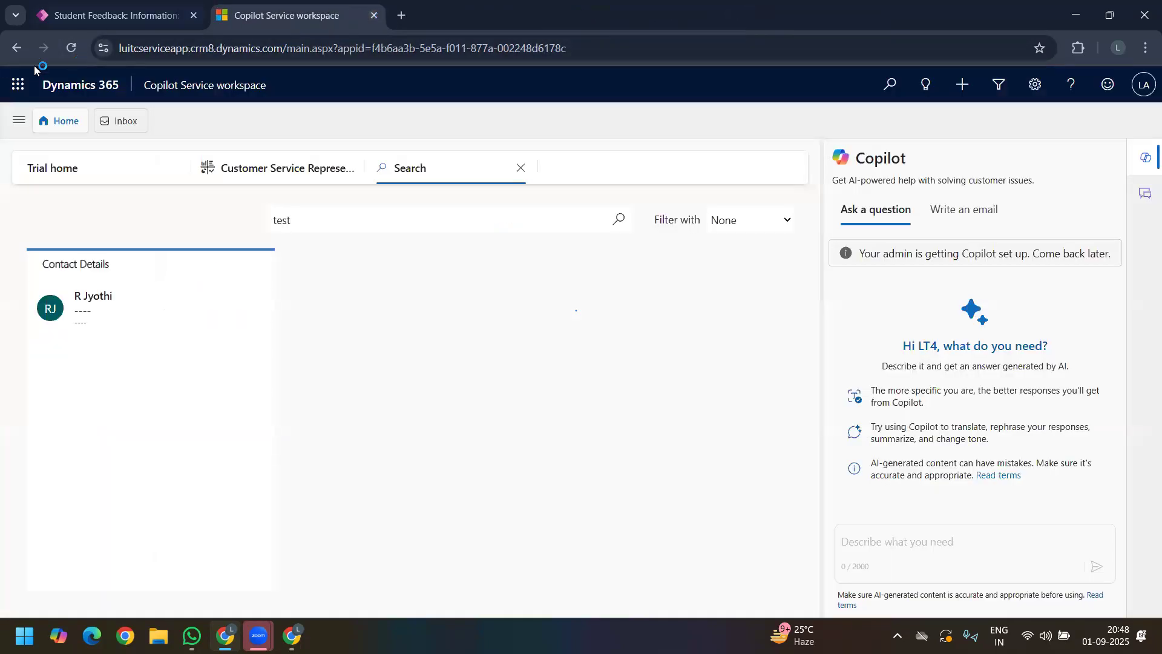
key(ctrl+w)
right_click(68, 52)
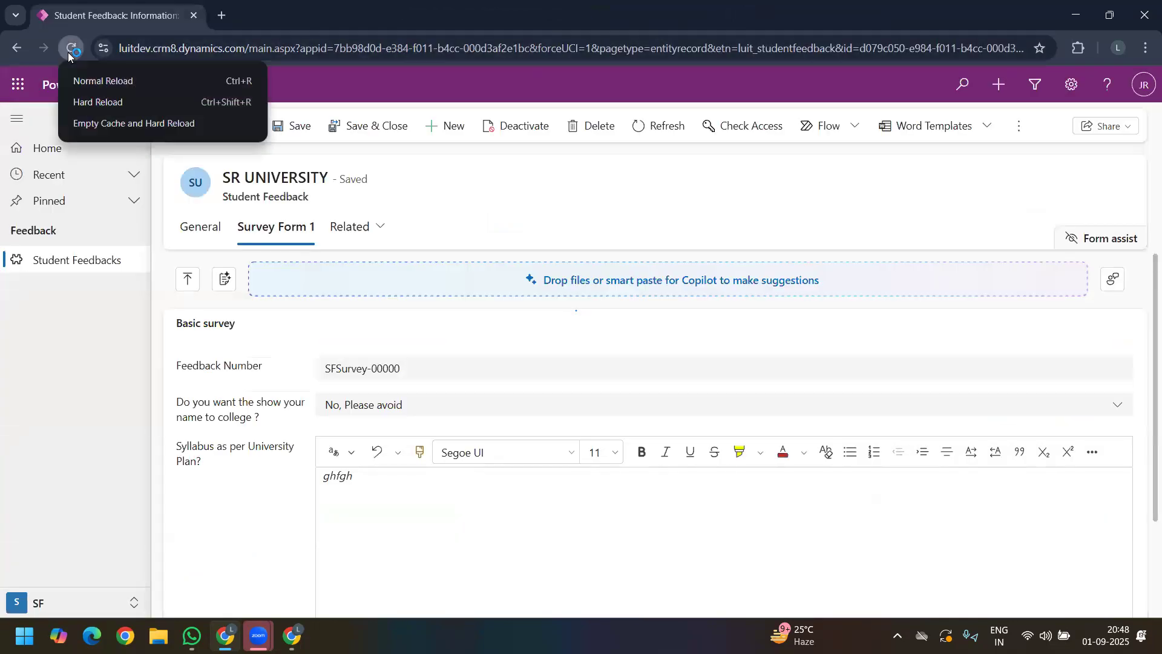
click(134, 123)
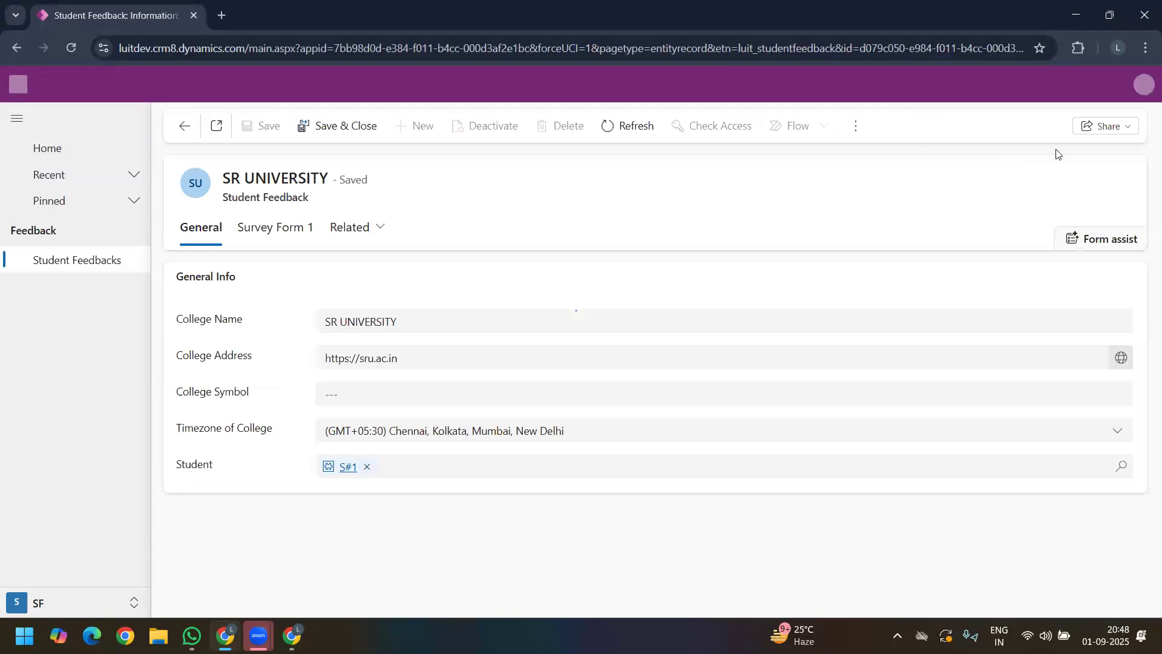
Step: From the app's advanced settings, open the LT6 Day 8 solution and its Student Feedback Survey site map
click(1070, 91)
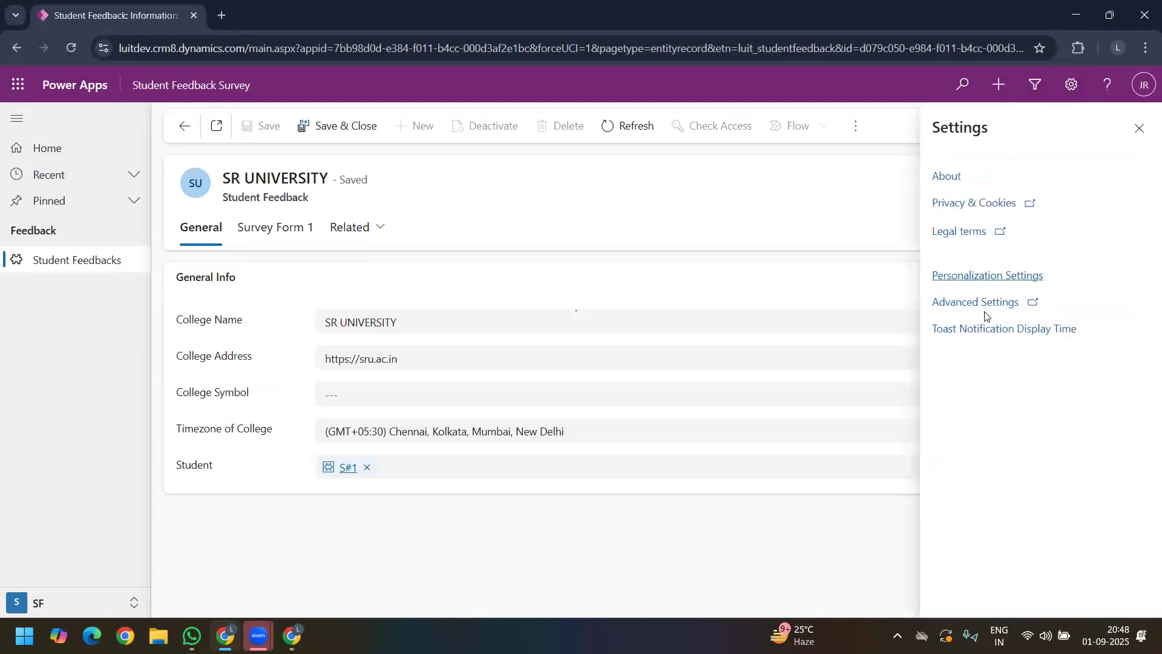
click(993, 306)
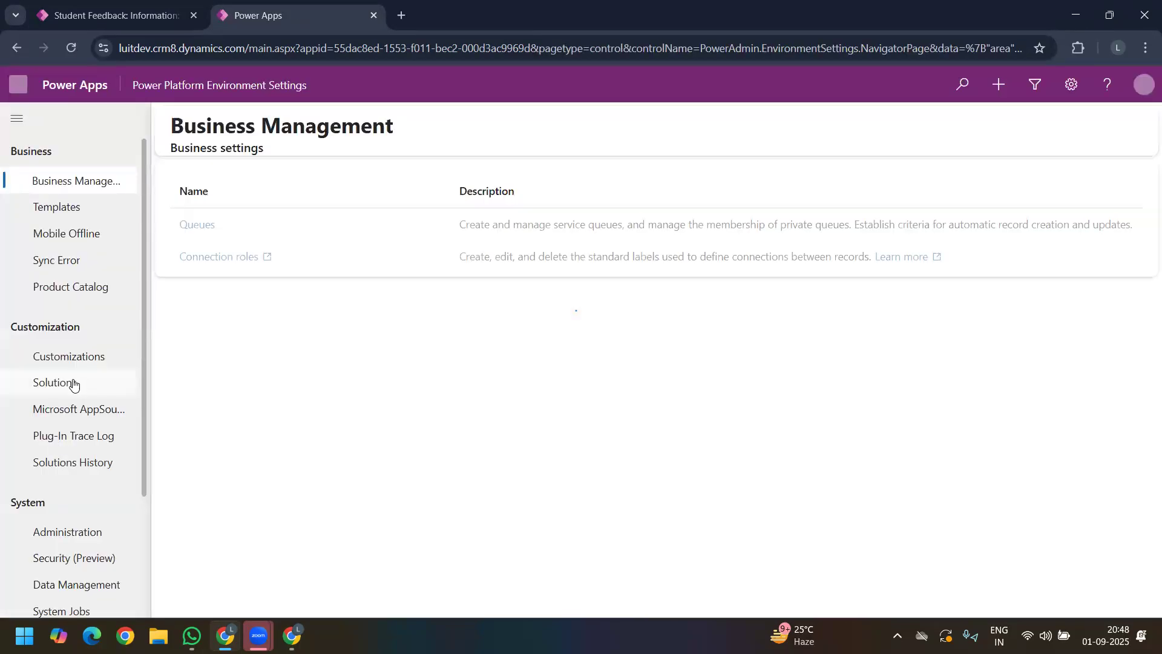
click(75, 384)
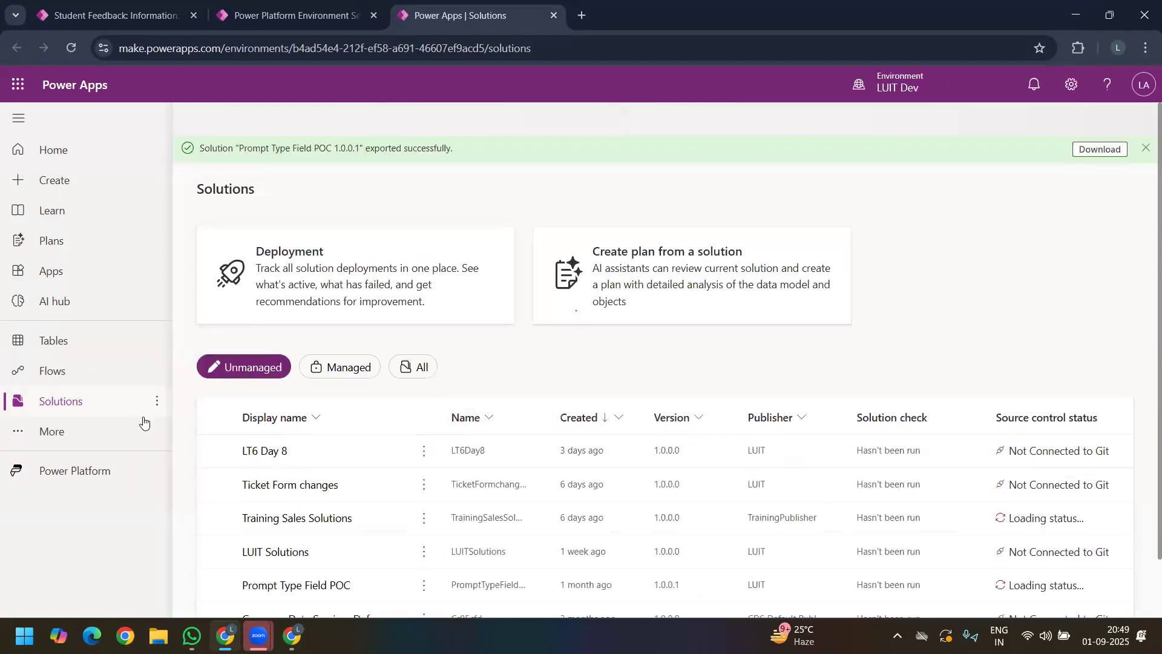
click(258, 454)
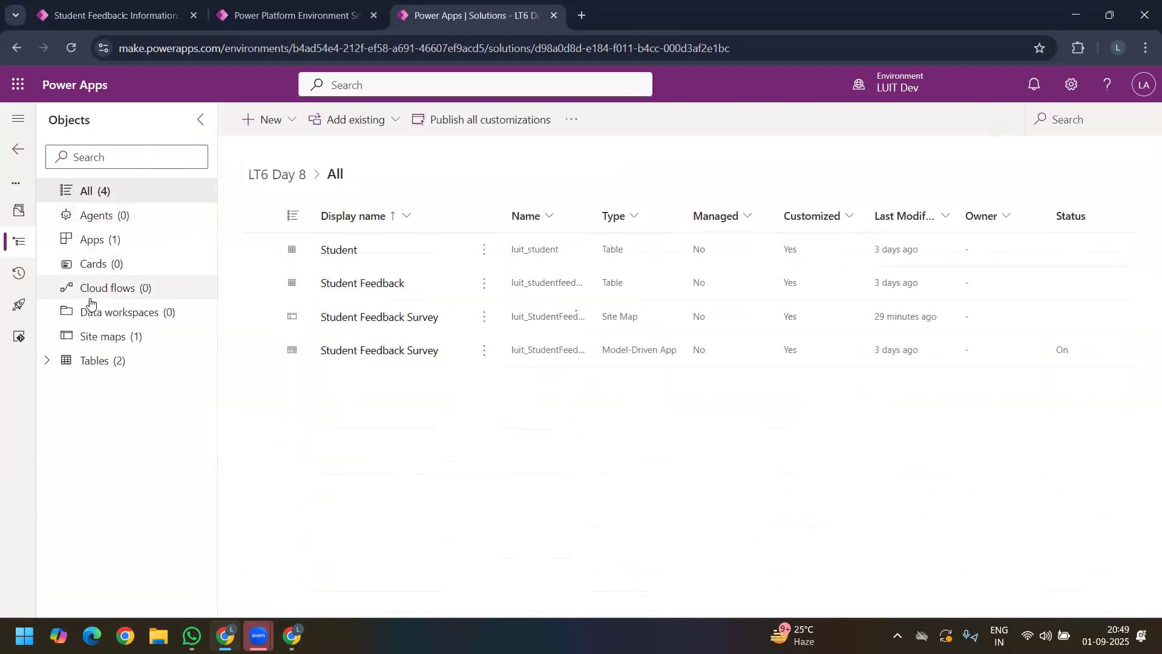
click(110, 337)
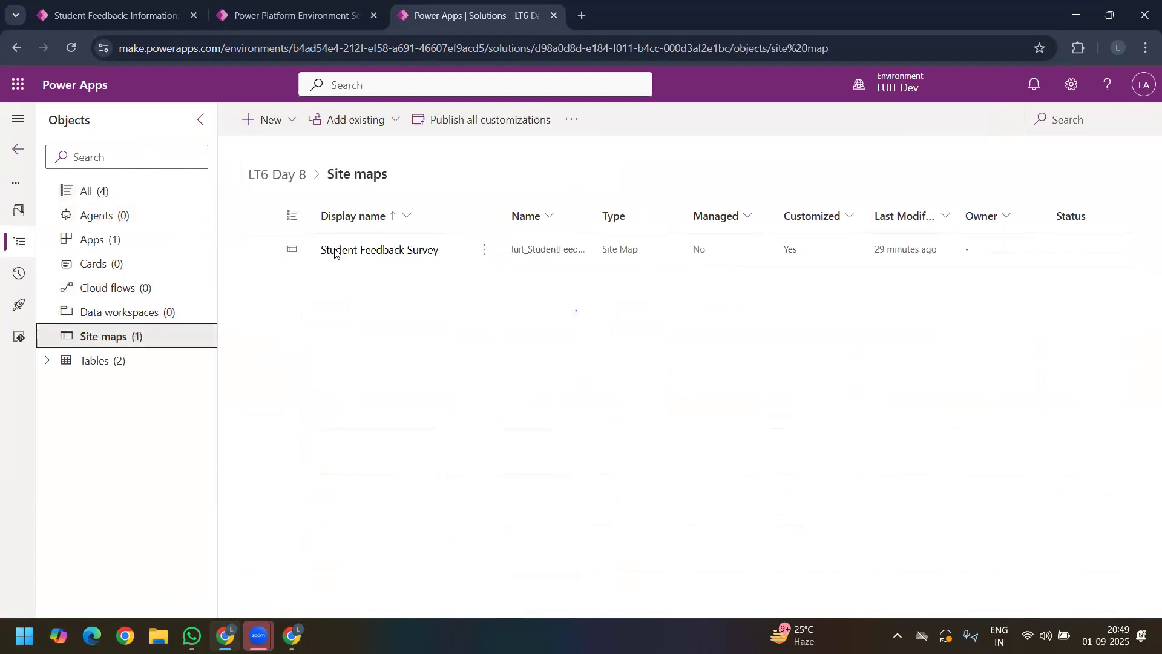
click(335, 253)
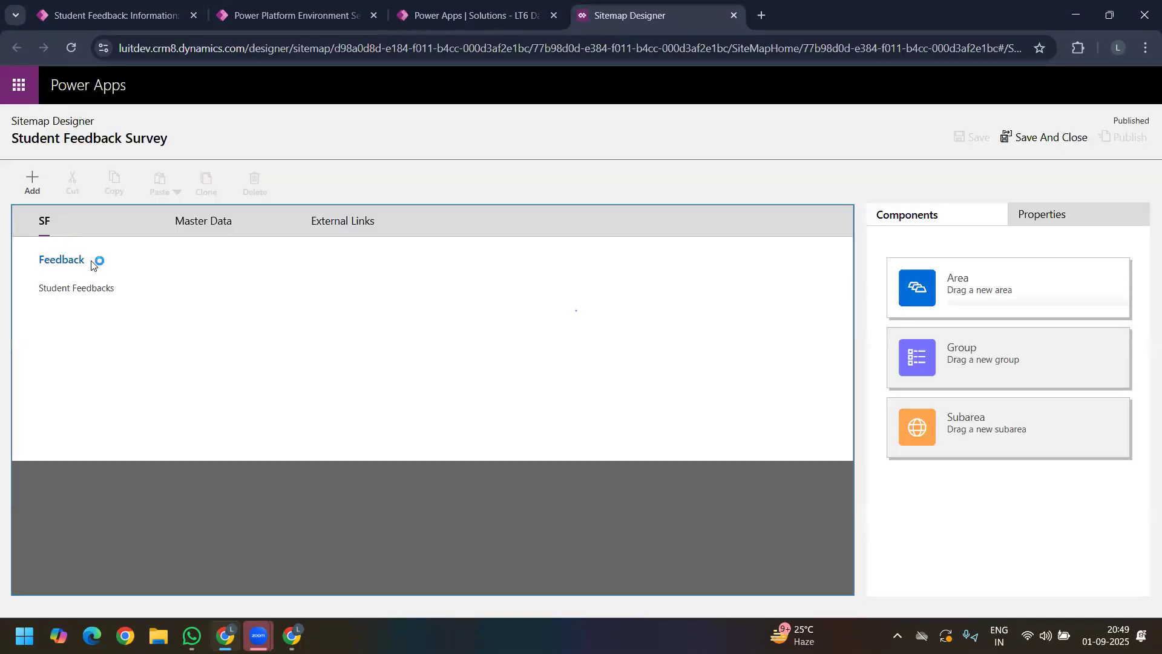
Step: Add a new subarea under the Feedback group with Dashboard as its type
click(93, 263)
click(43, 204)
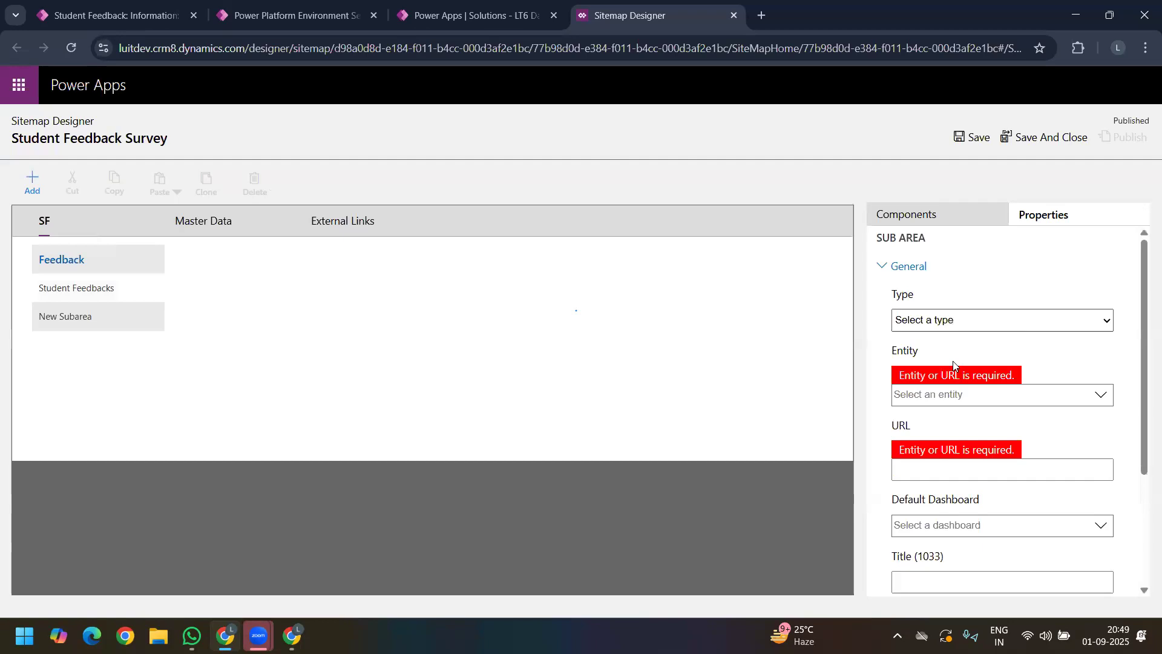
click(981, 324)
key(Down)
key(Return)
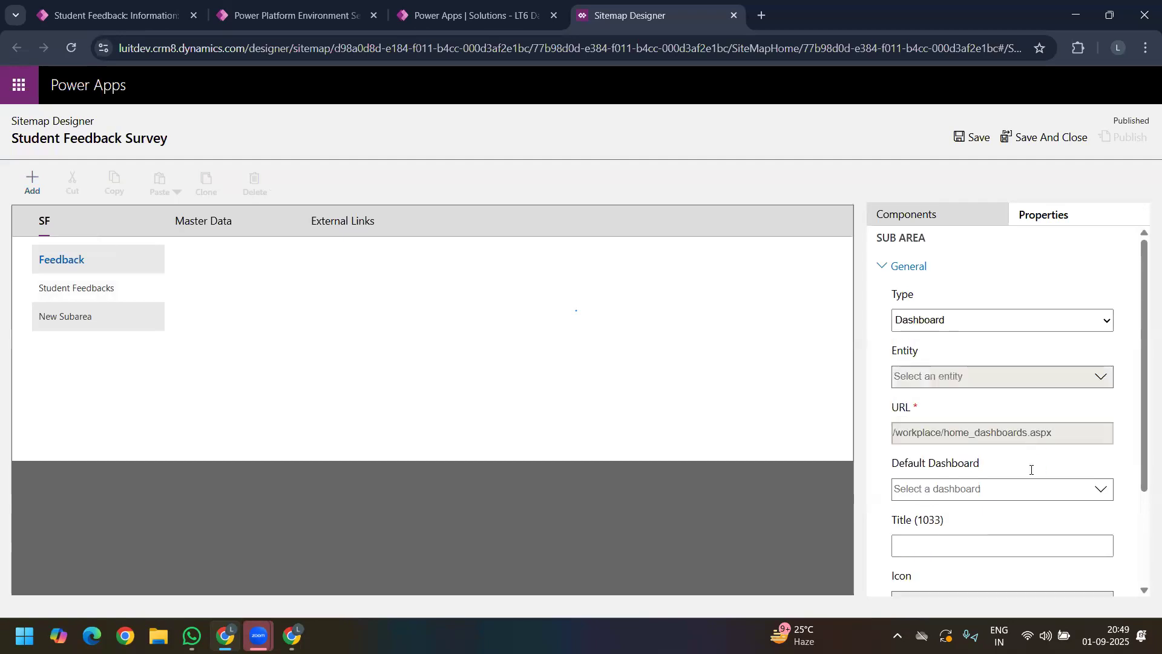
Step: Search the new subarea's default dashboard choices for the Fee Dashboard and clear the search
click(1096, 490)
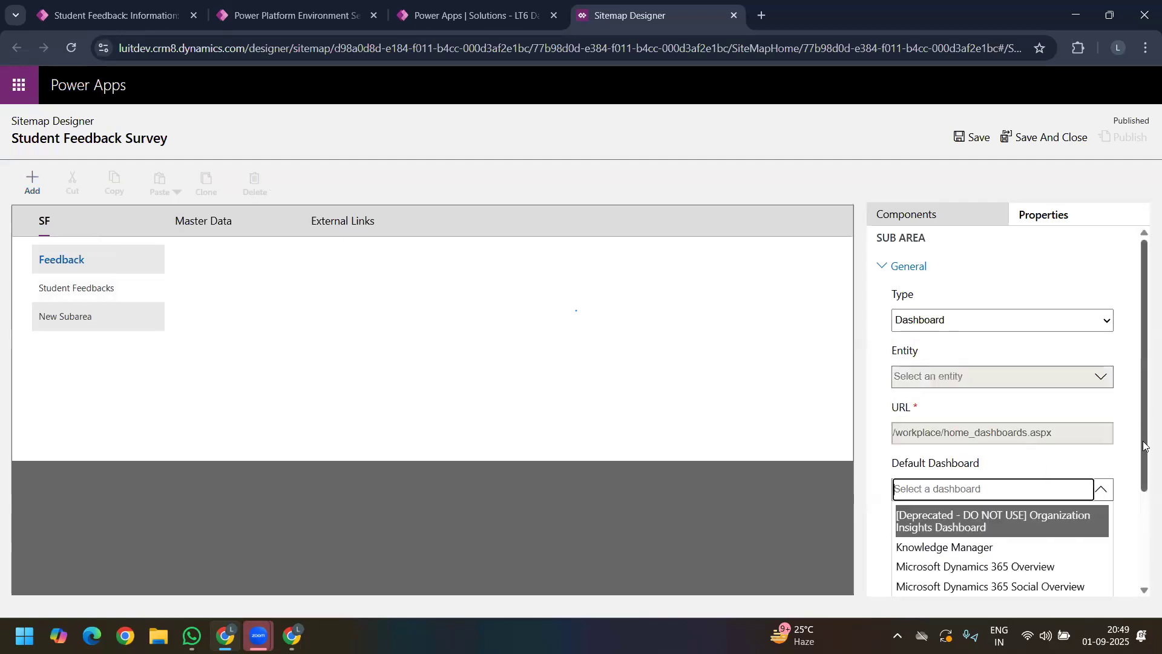
scroll(1144, 446, down, 2)
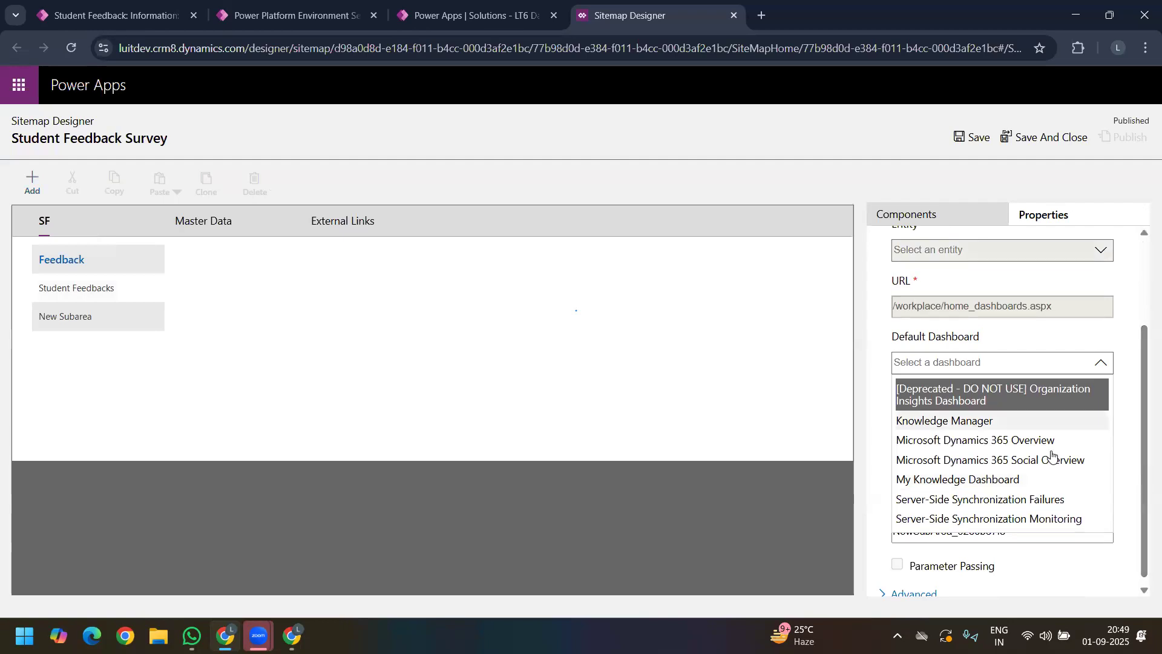
text(ee)
key(BackSpace)
key(BackSpace)
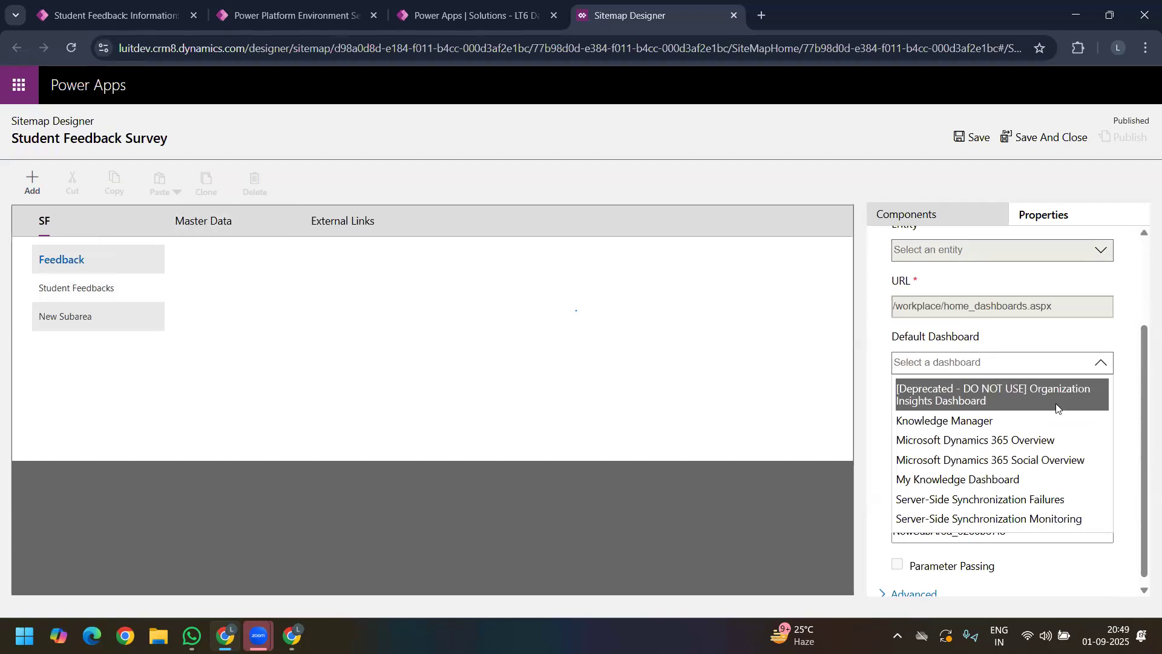
Step: Set the new subarea's default dashboard to Microsoft Dynamics 365 Overview, and save and publish the site map
click(1032, 443)
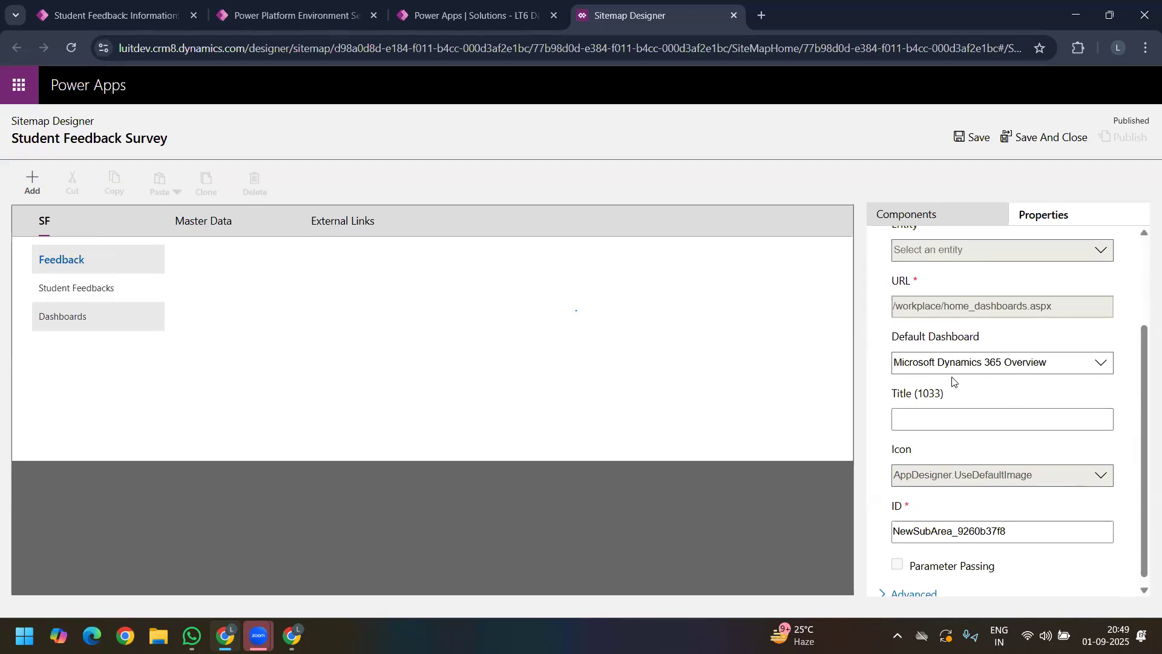
scroll(1008, 411, up, 2)
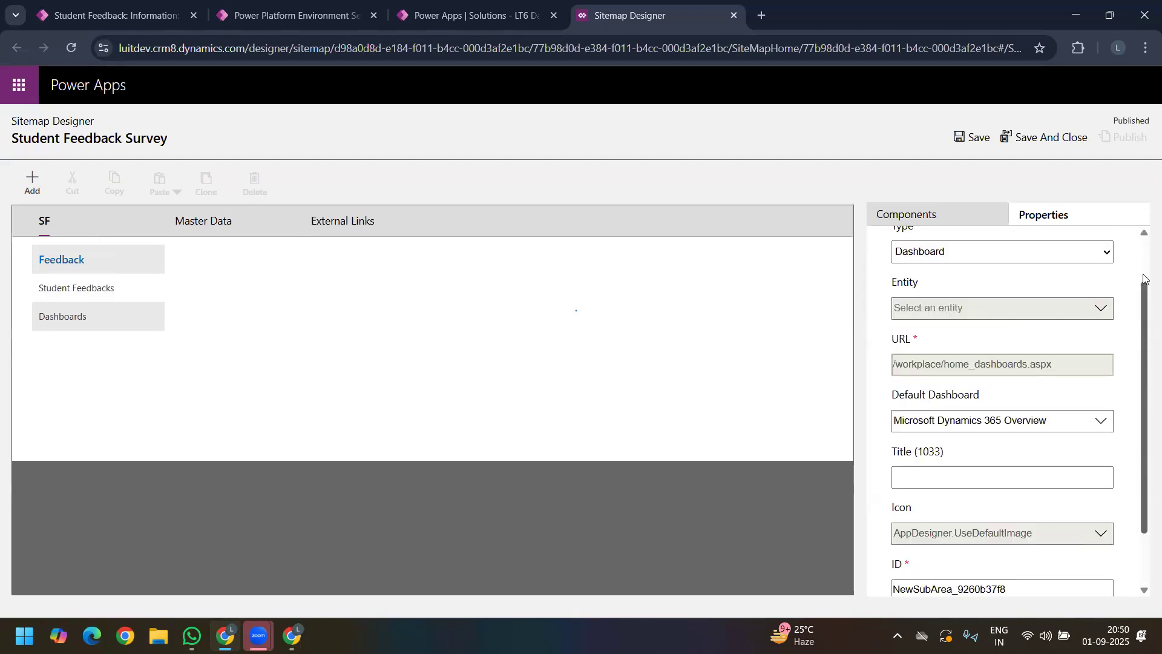
click(976, 139)
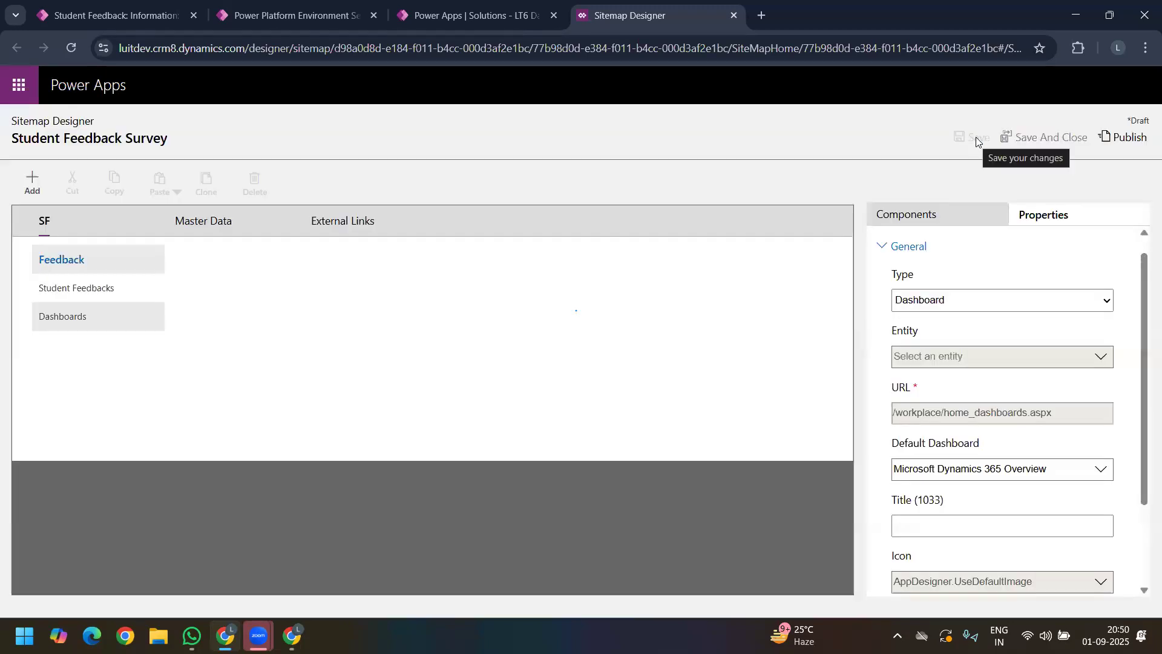
click(1129, 138)
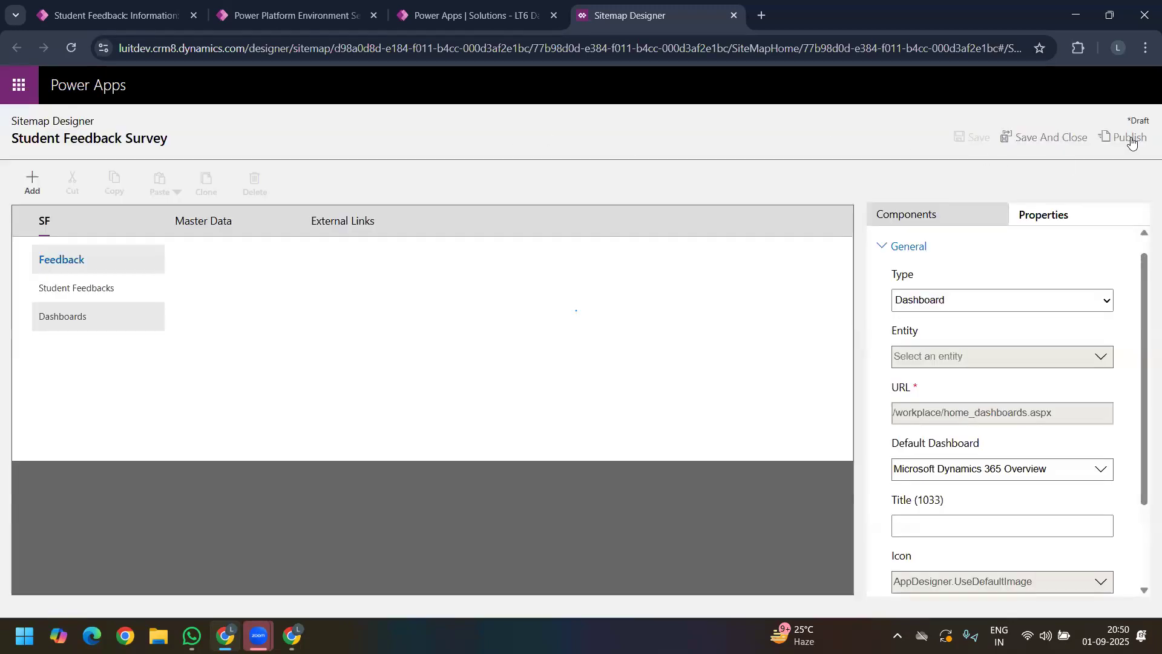
Step: Back in the LT6 Day 8 solution, finish the site map editing and inspect the advanced options of the Student Feedback table's College Fee Chart
click(419, 18)
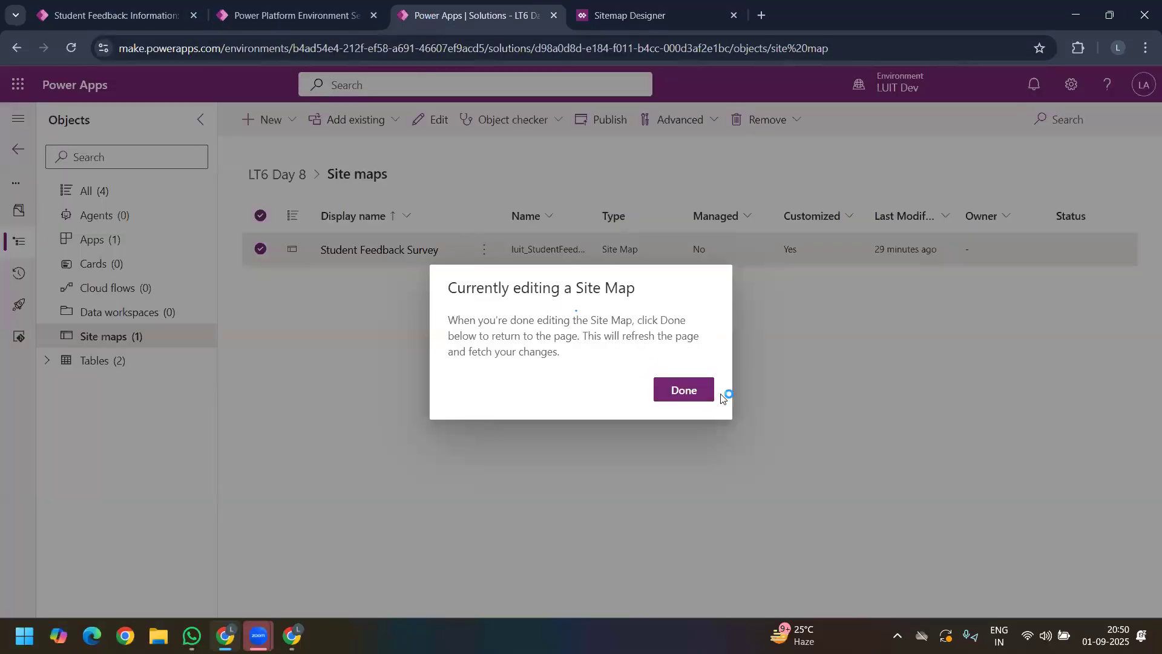
click(684, 392)
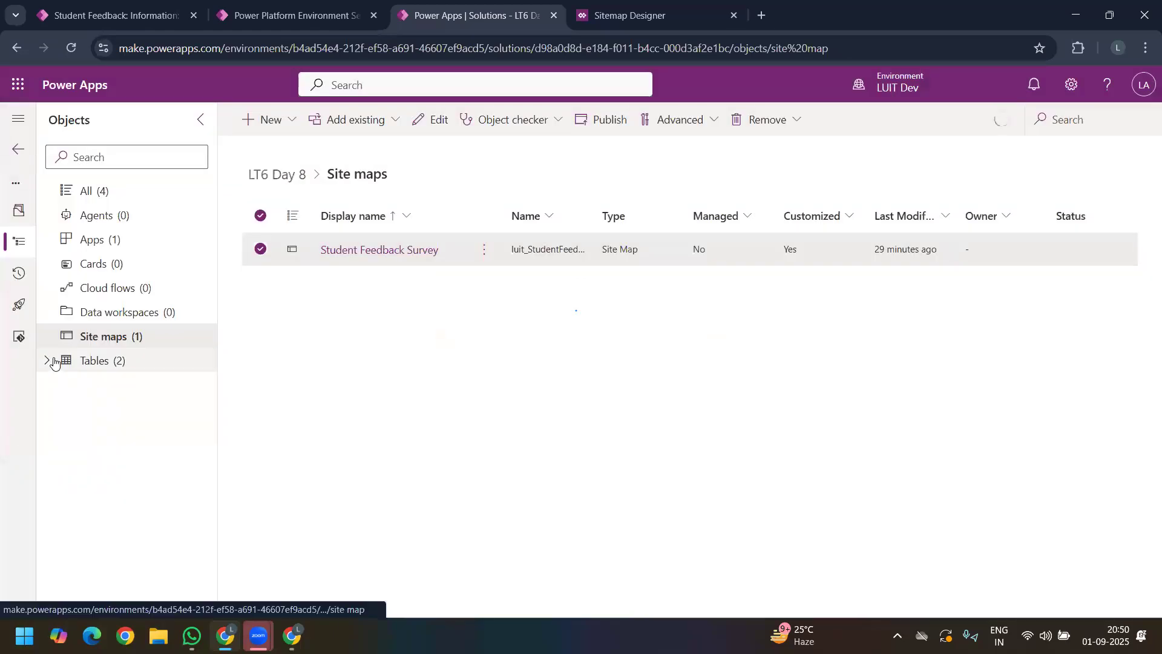
click(54, 362)
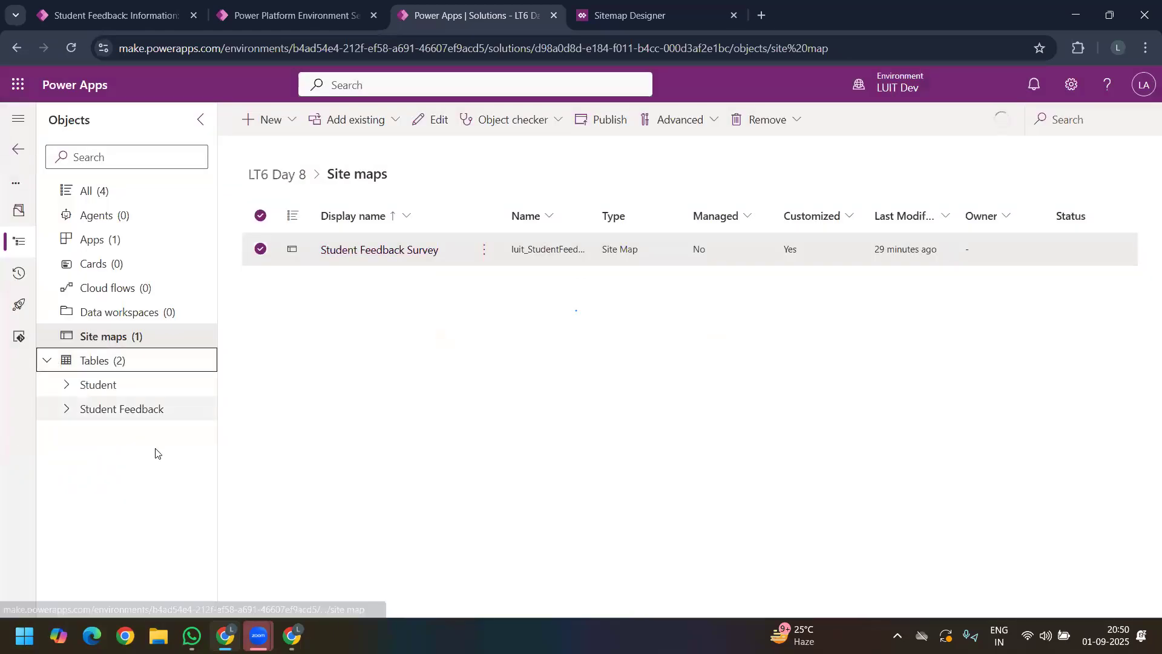
click(66, 410)
click(150, 554)
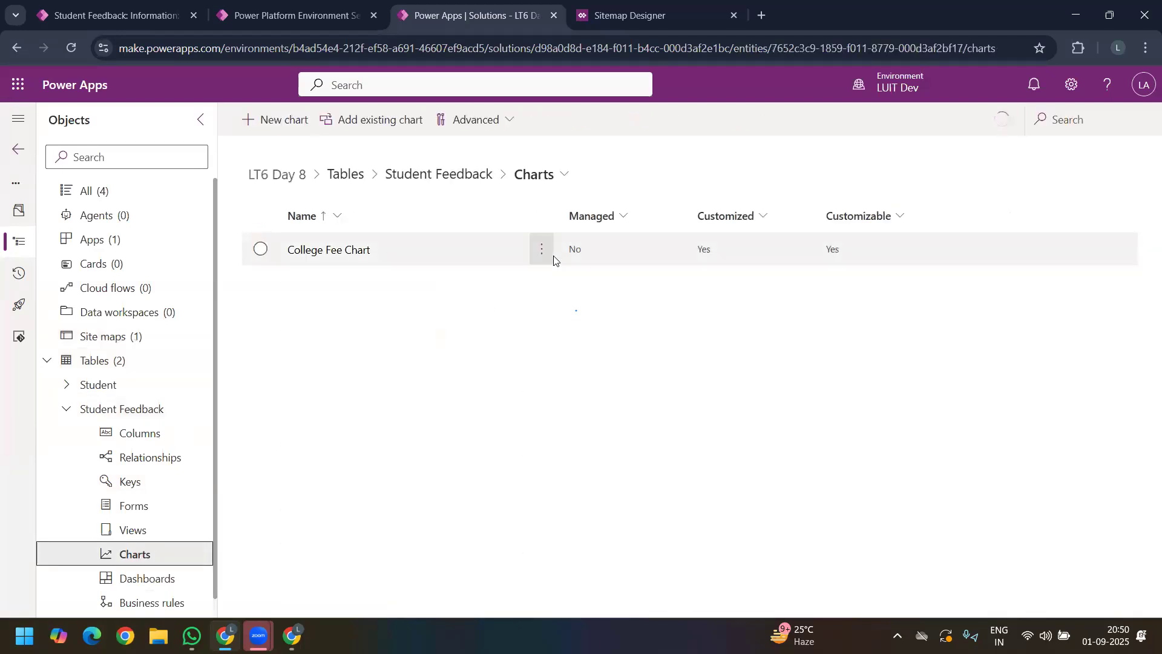
click(542, 250)
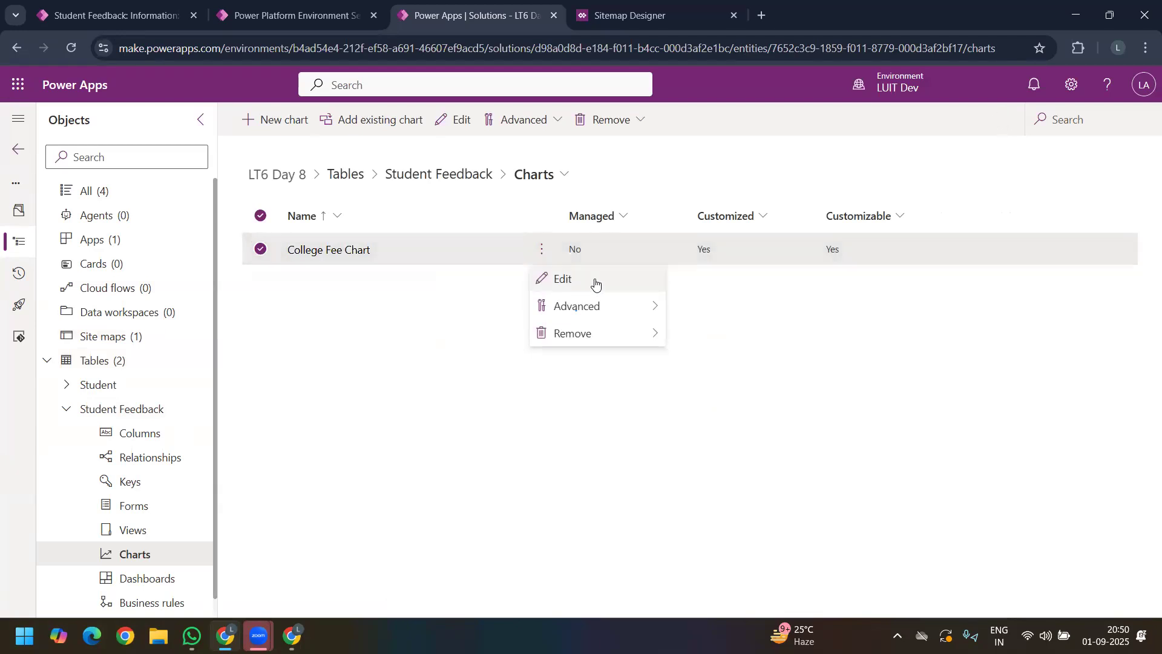
mouse_move(656, 317)
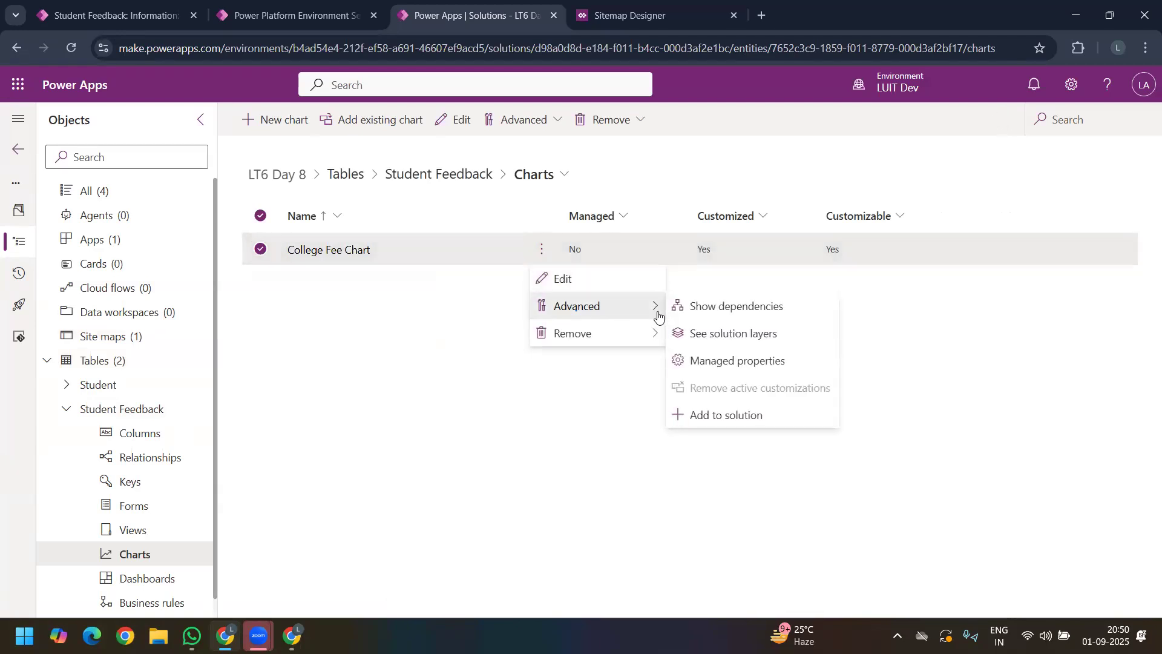
Step: Reload the Student Feedback Survey app, open its Dashboards page and list the available dashboards
click(107, 18)
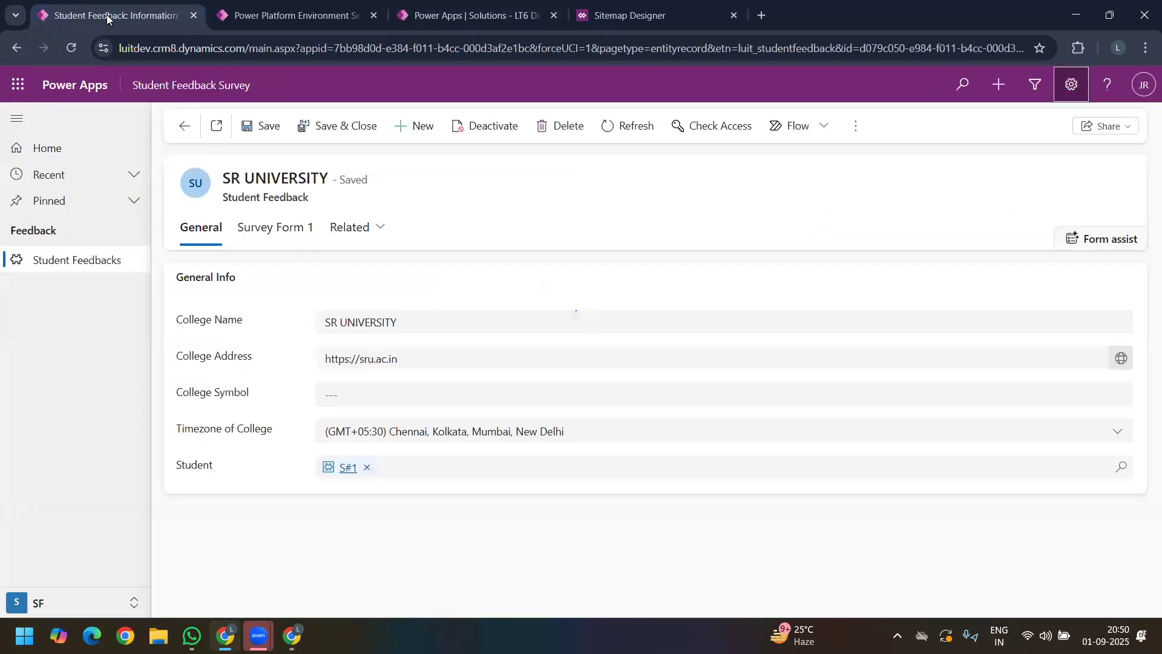
click(71, 48)
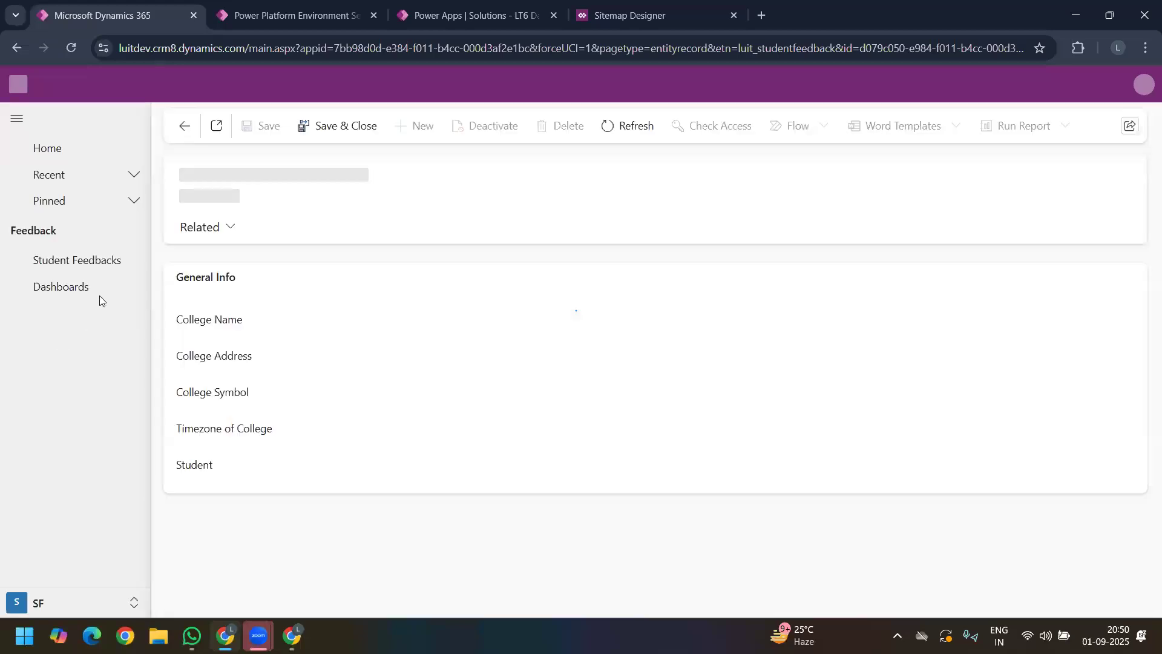
click(82, 290)
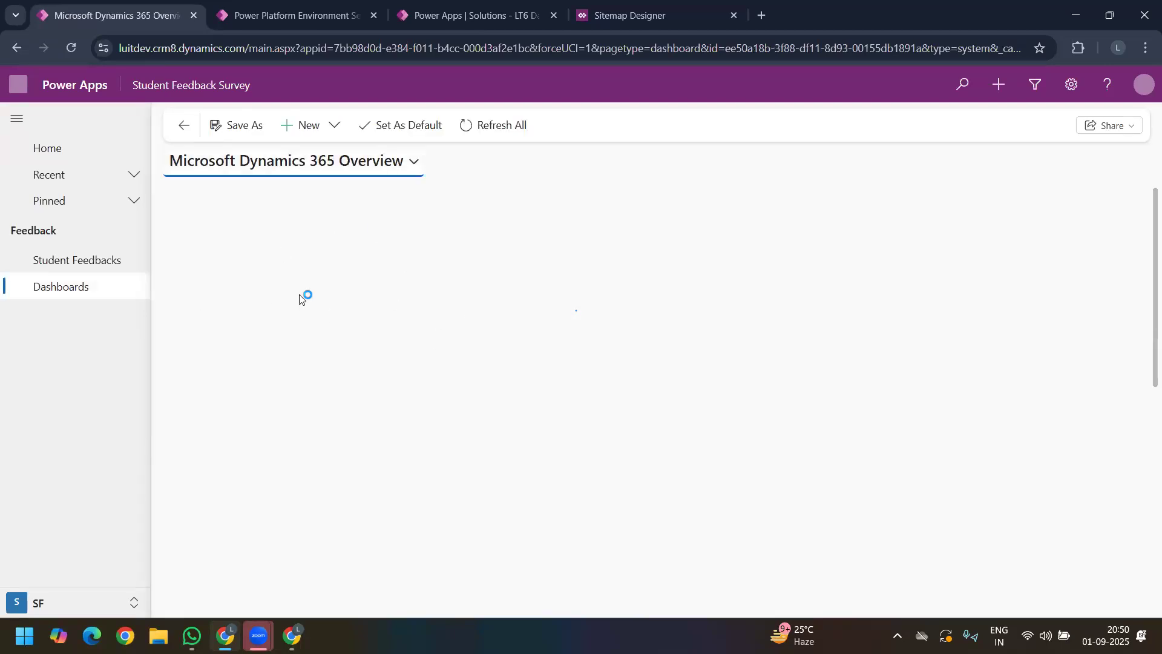
click(403, 170)
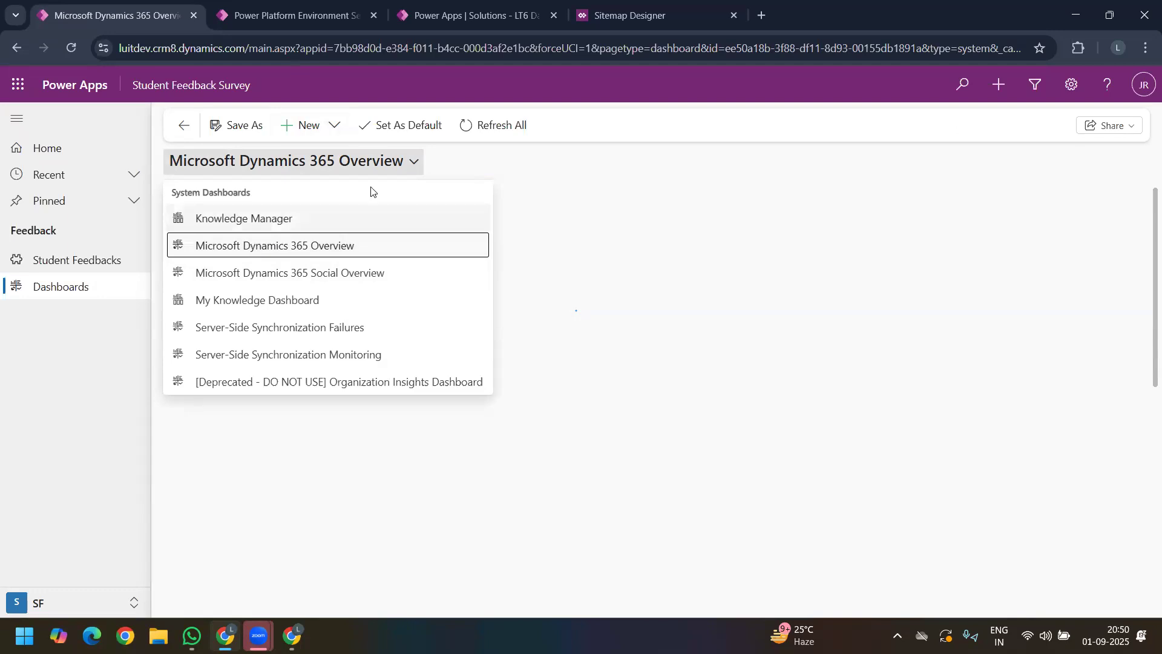
Step: Return to the site map designer and examine the Dashboards subarea's URL and default dashboard
click(623, 14)
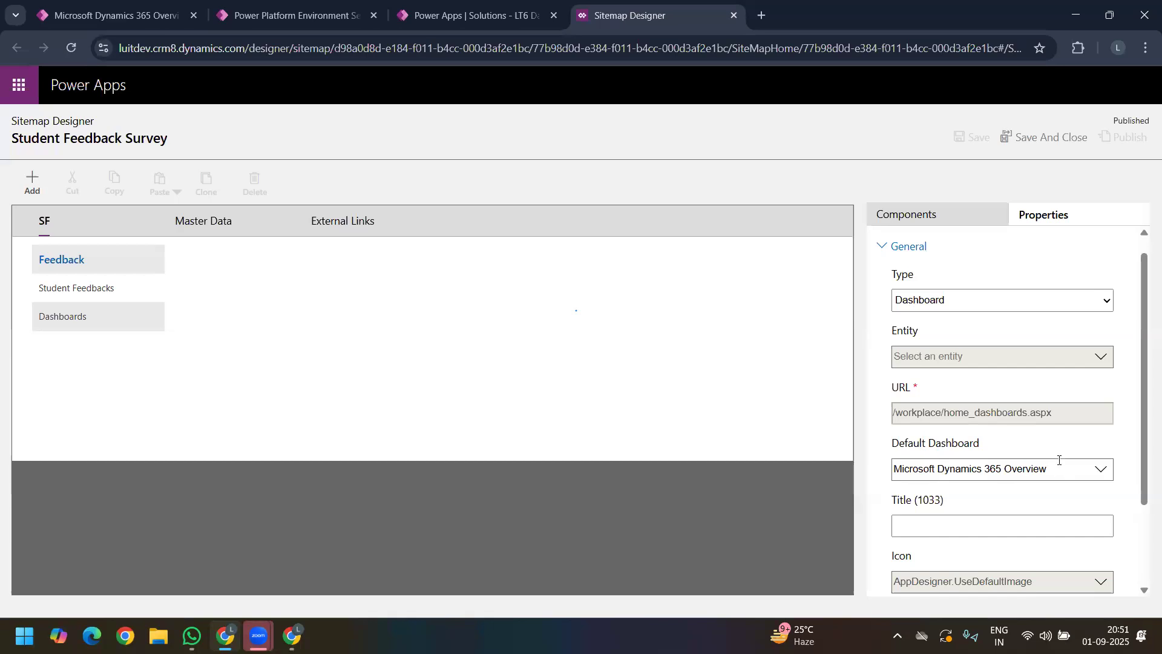
triple_click(1076, 421)
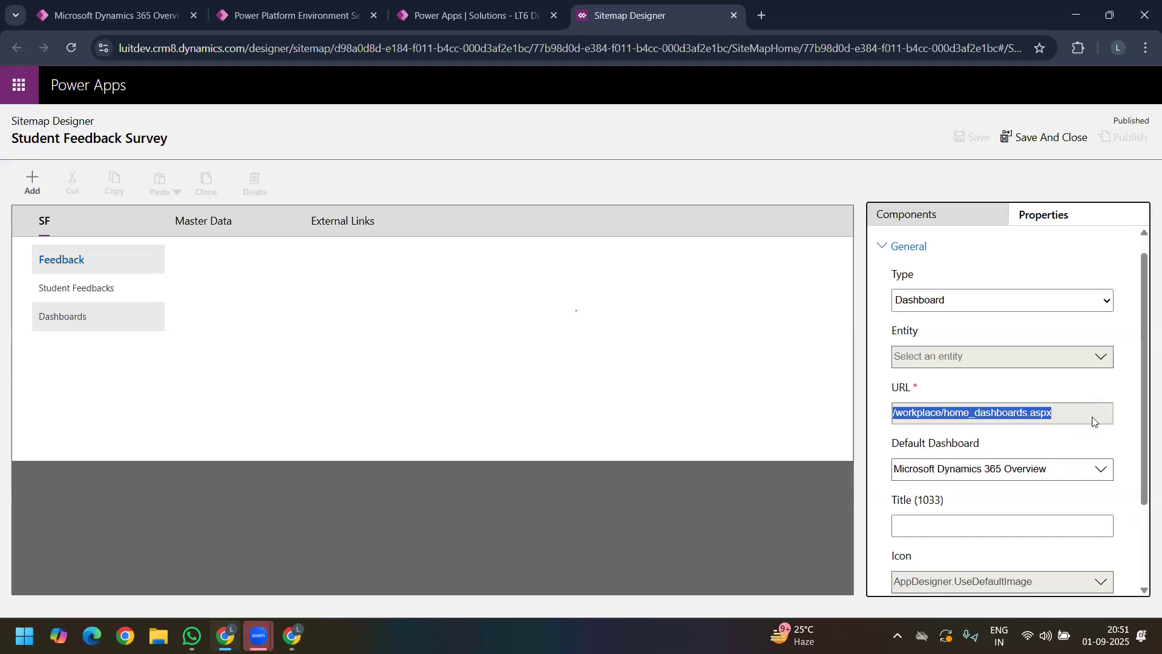
click(961, 219)
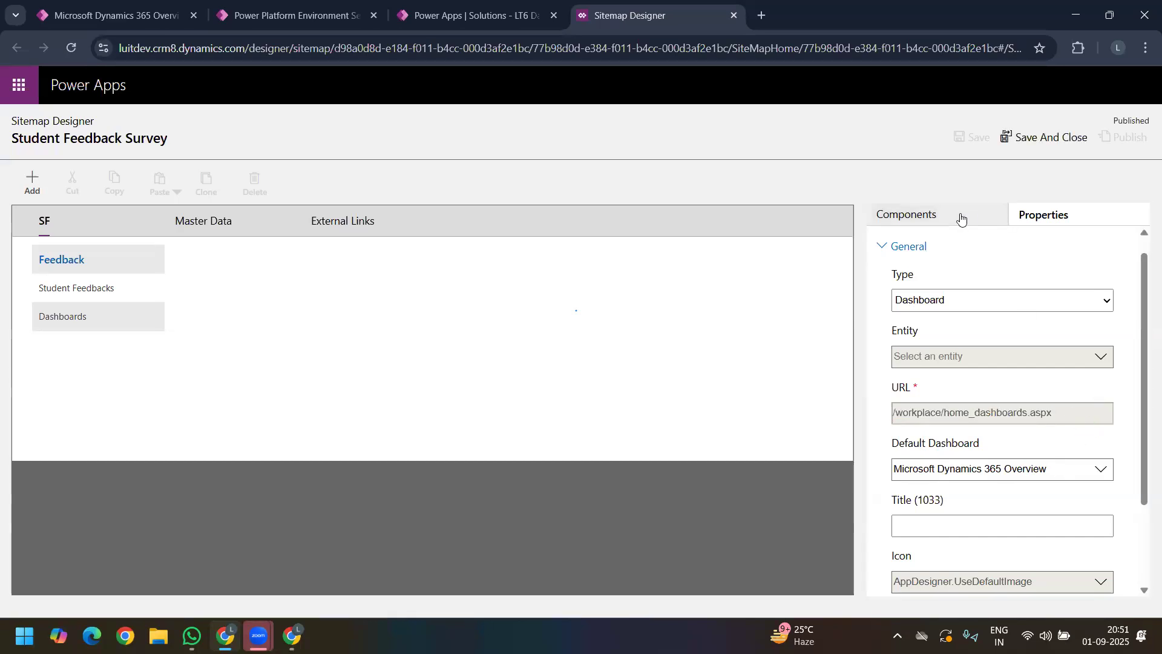
click(1047, 217)
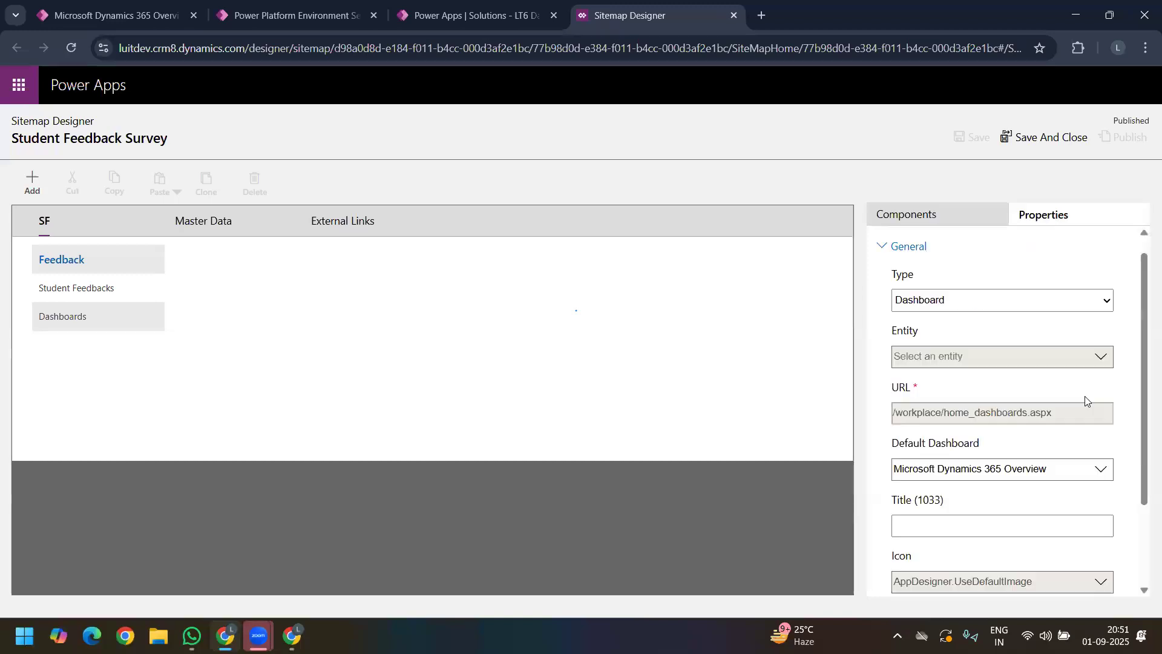
triple_click(1079, 413)
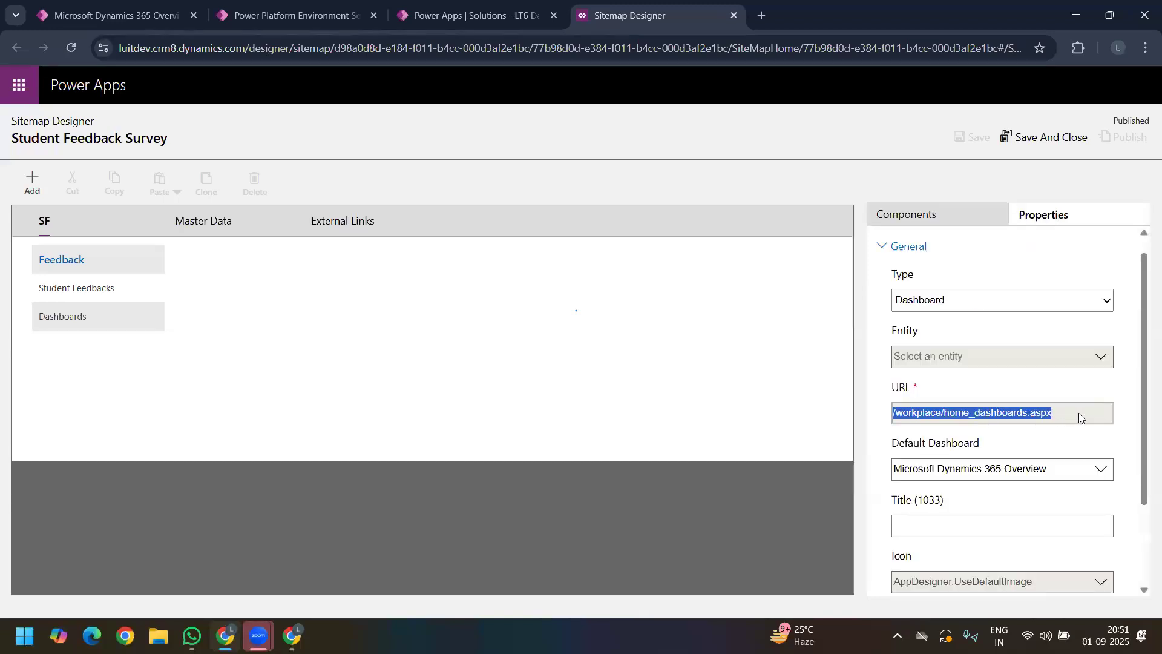
triple_click(1068, 466)
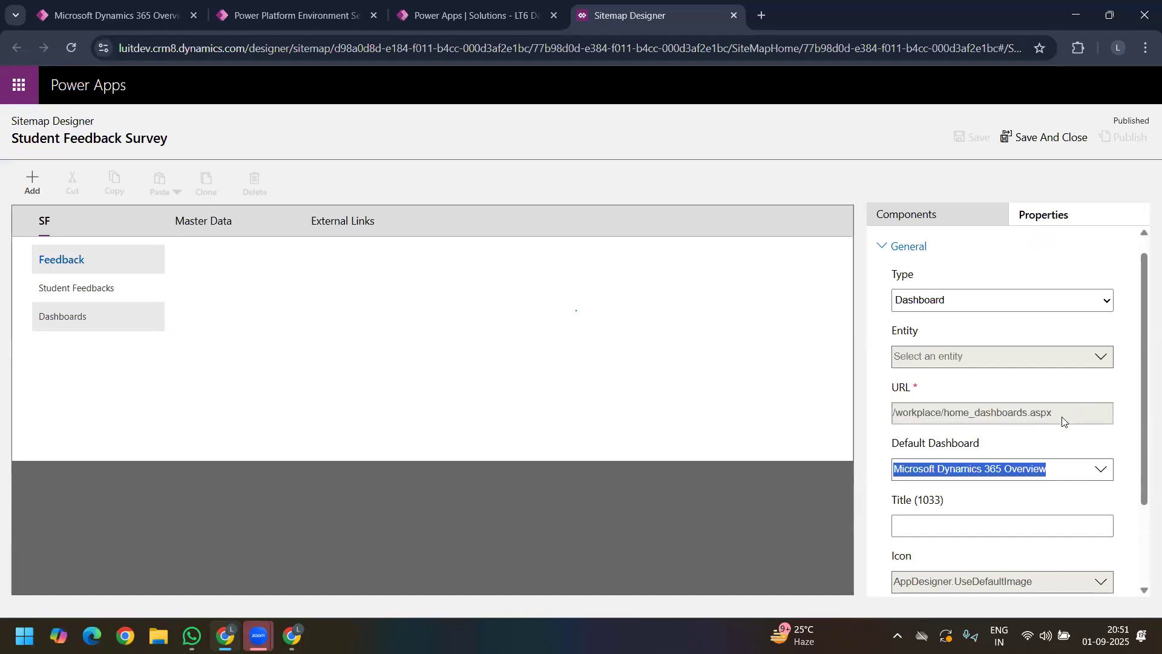
drag(1063, 420, 503, 340)
Step: Add another subarea under the Feedback group with Dashboard as its type
click(43, 182)
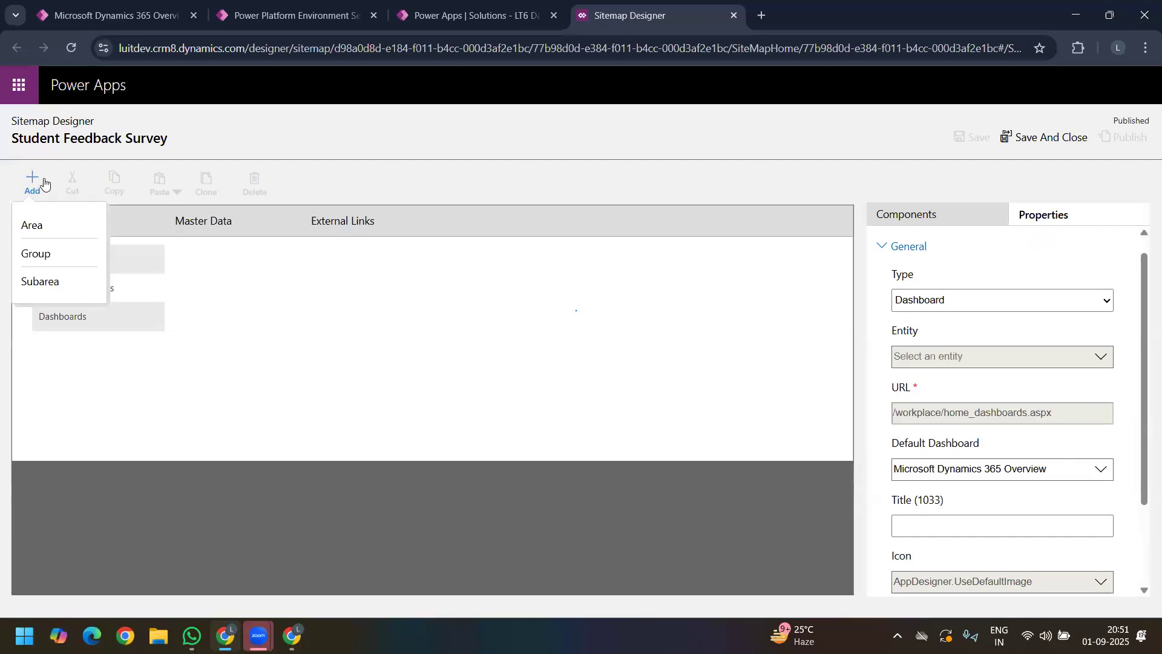
click(41, 281)
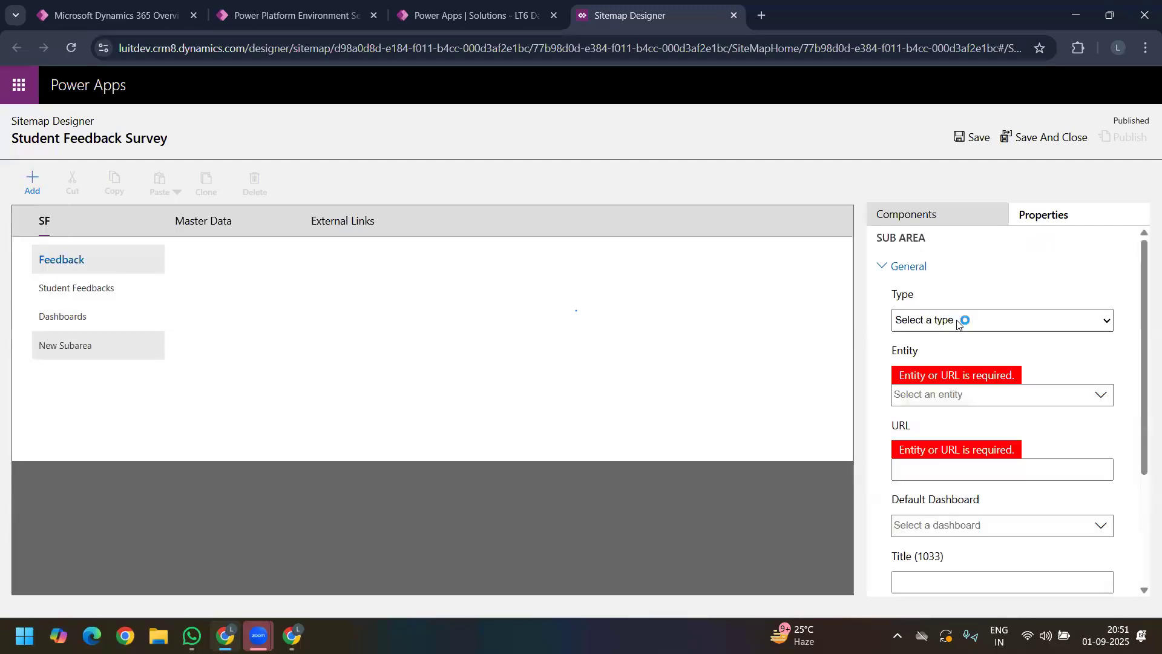
click(961, 319)
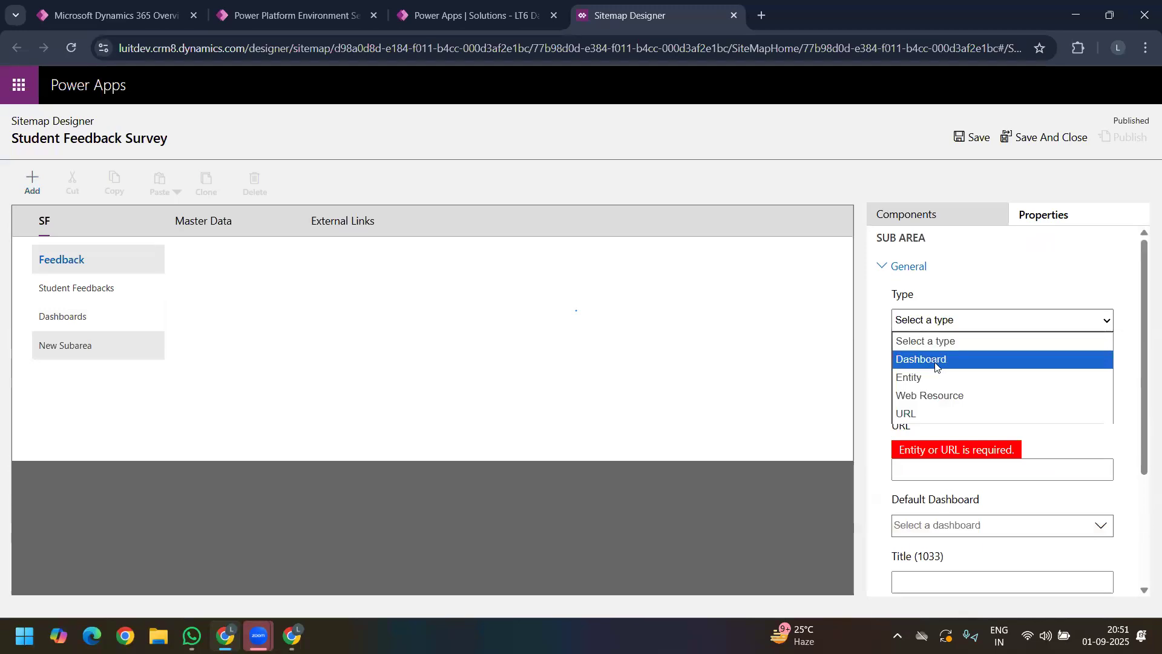
click(936, 360)
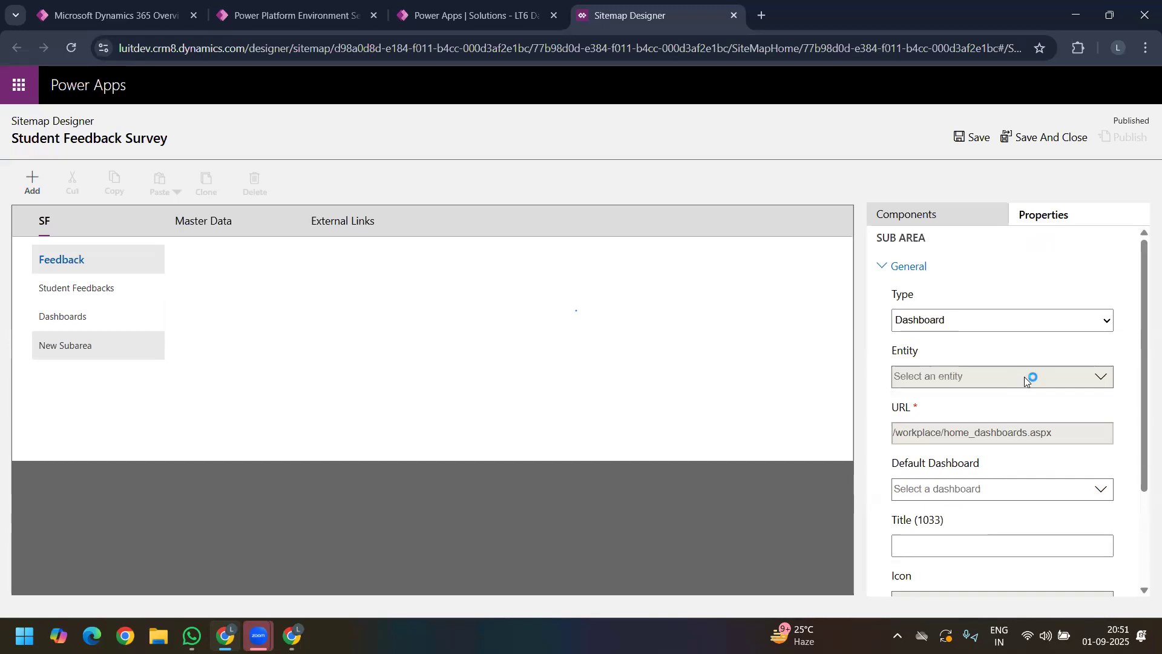
Step: From the LT6 Day 8 solution's apps, open the Student Feedback Survey app for editing
click(456, 23)
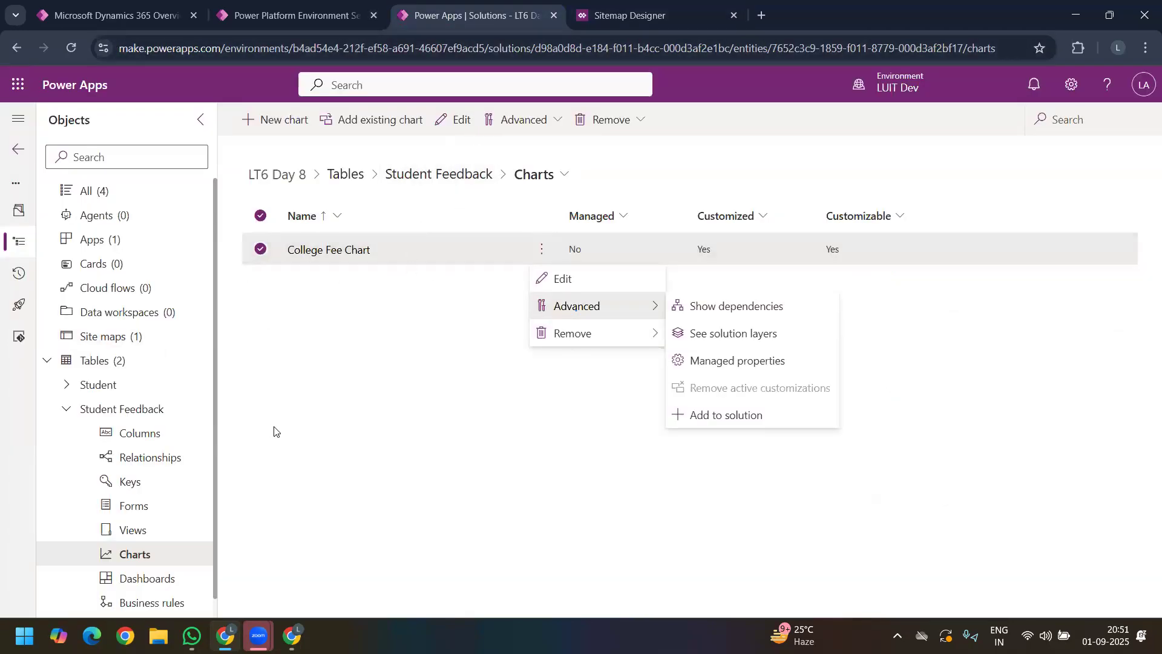
click(104, 243)
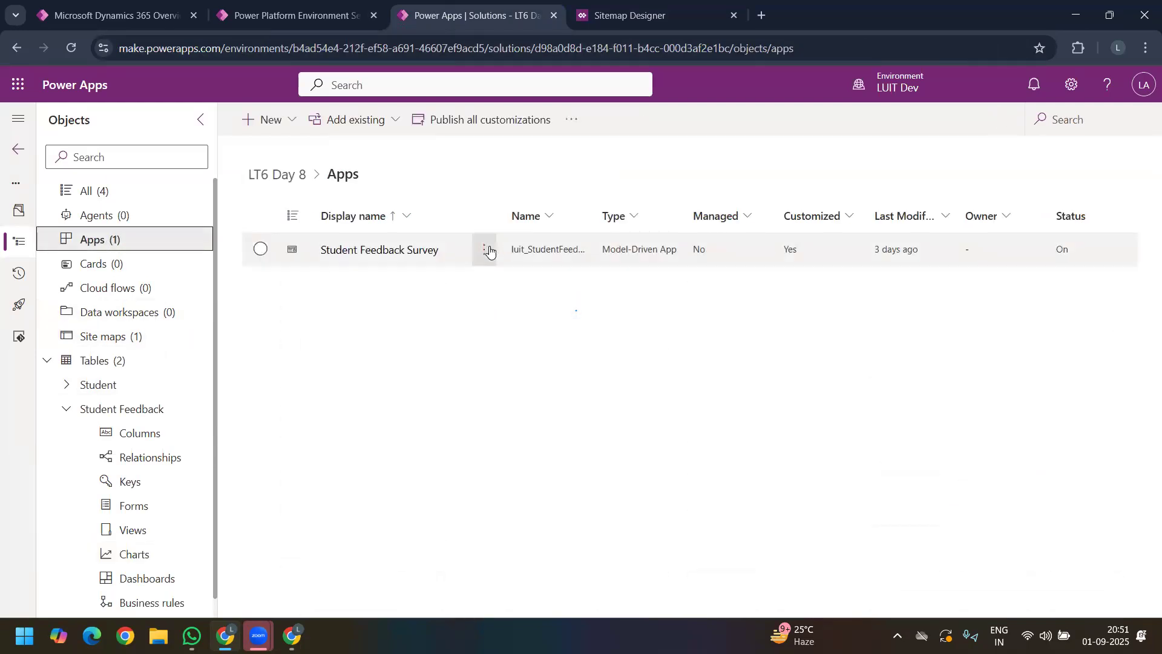
click(487, 249)
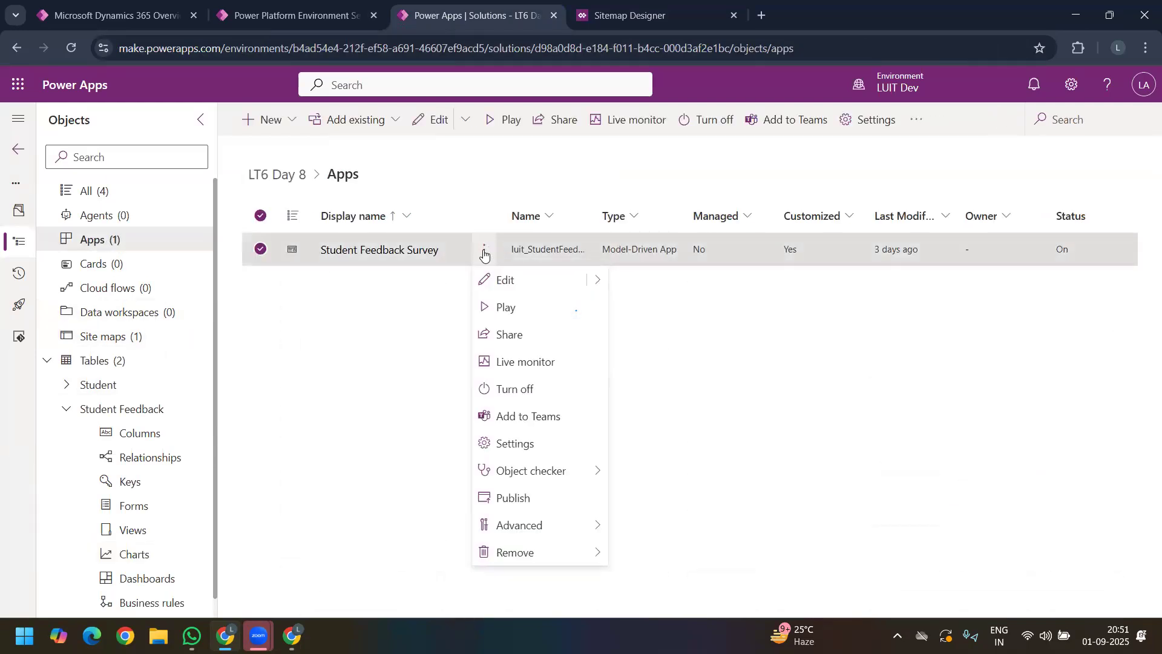
click(535, 284)
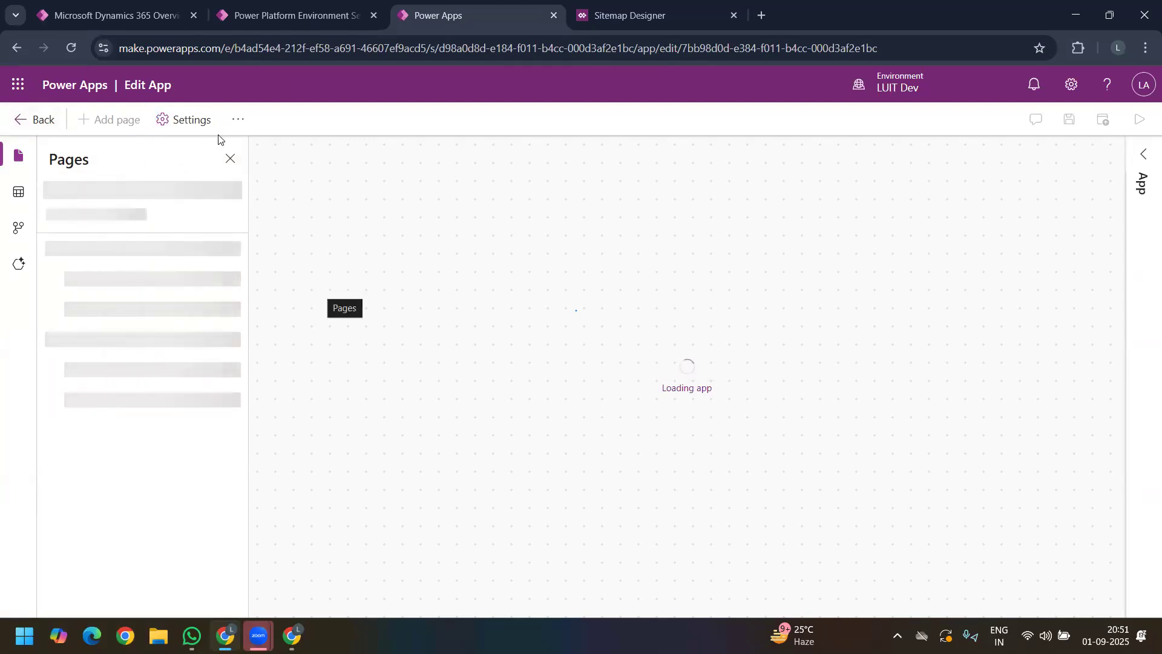
Step: Start adding a dashboard page to the app, search the dashboards for "fee" and clear the search
click(120, 123)
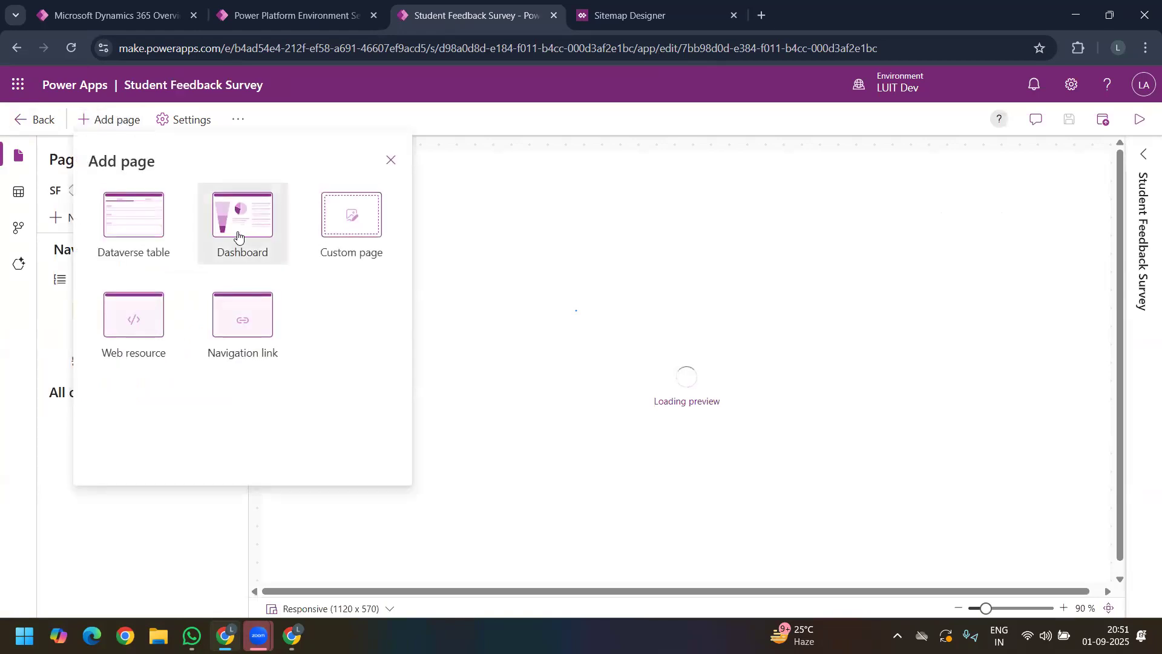
click(238, 236)
click(390, 192)
text(fee)
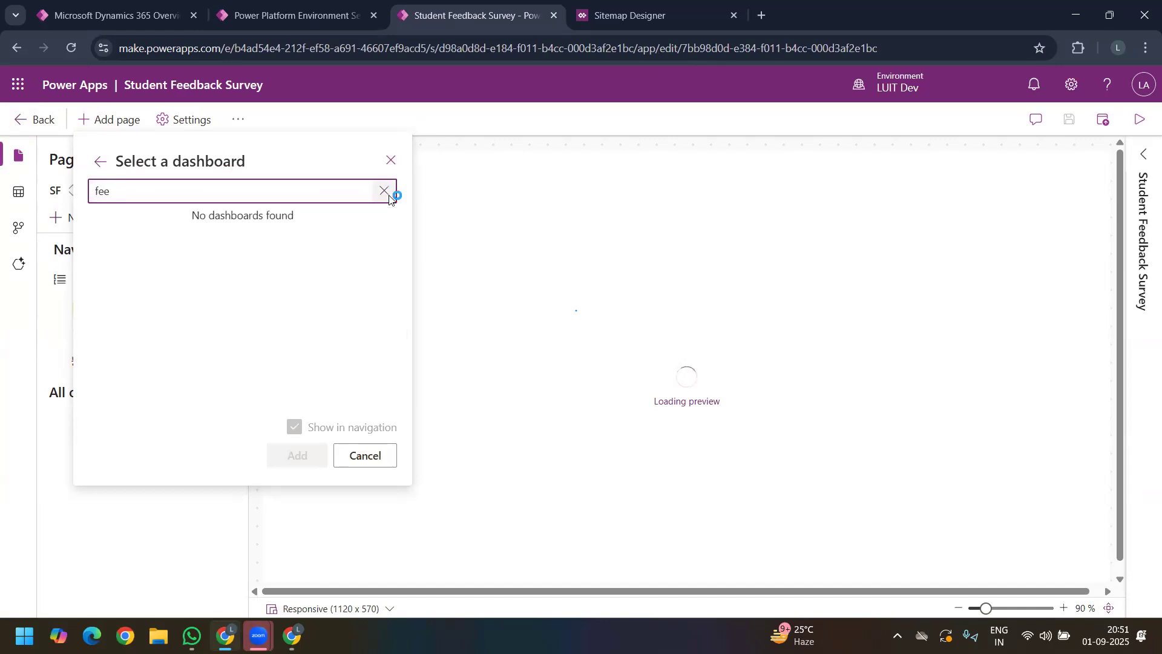
click(389, 194)
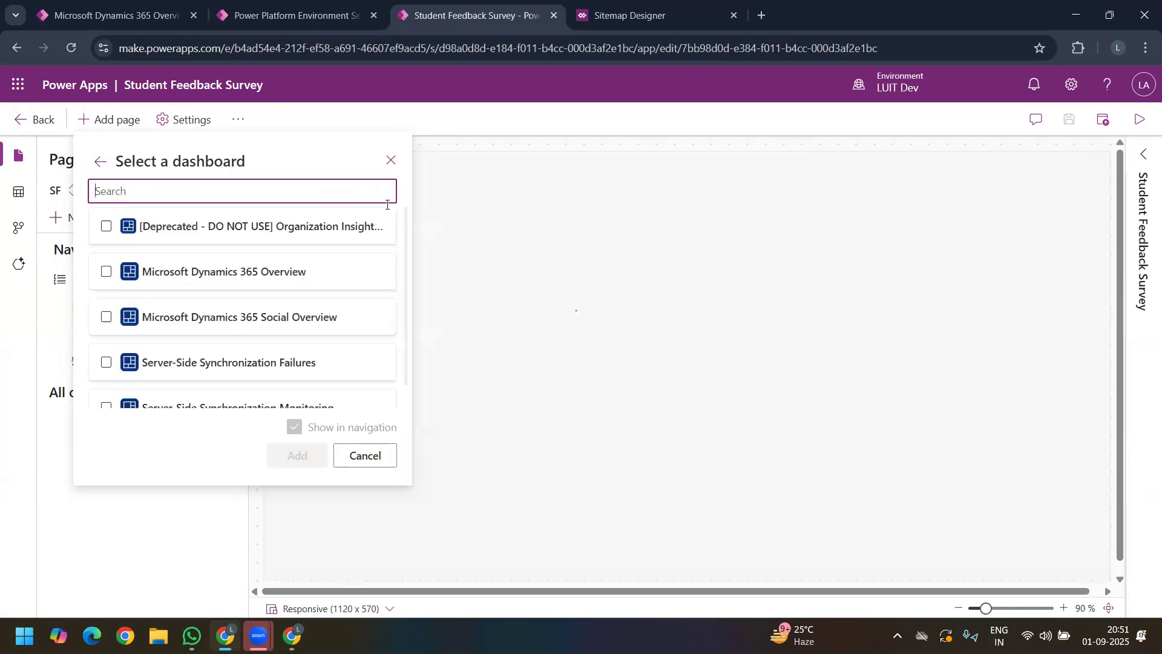
Step: Check the interactive and all-dashboards lists, search all dashboards for "fee", and close the dashboard selection
drag(407, 236, 407, 166)
click(158, 193)
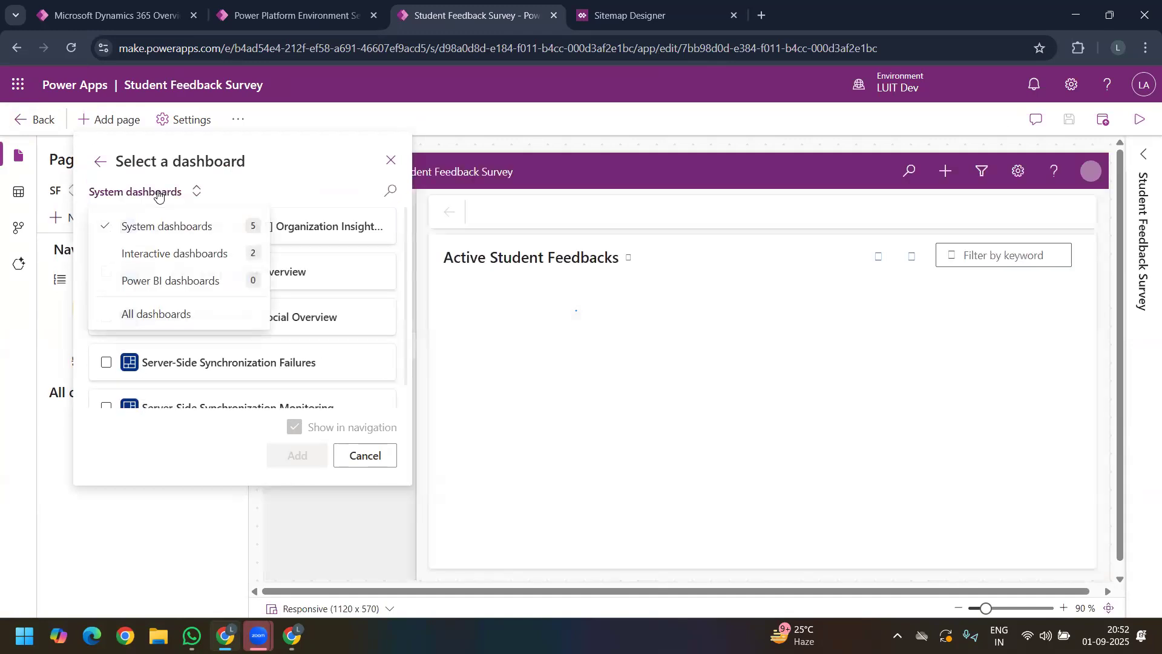
click(161, 314)
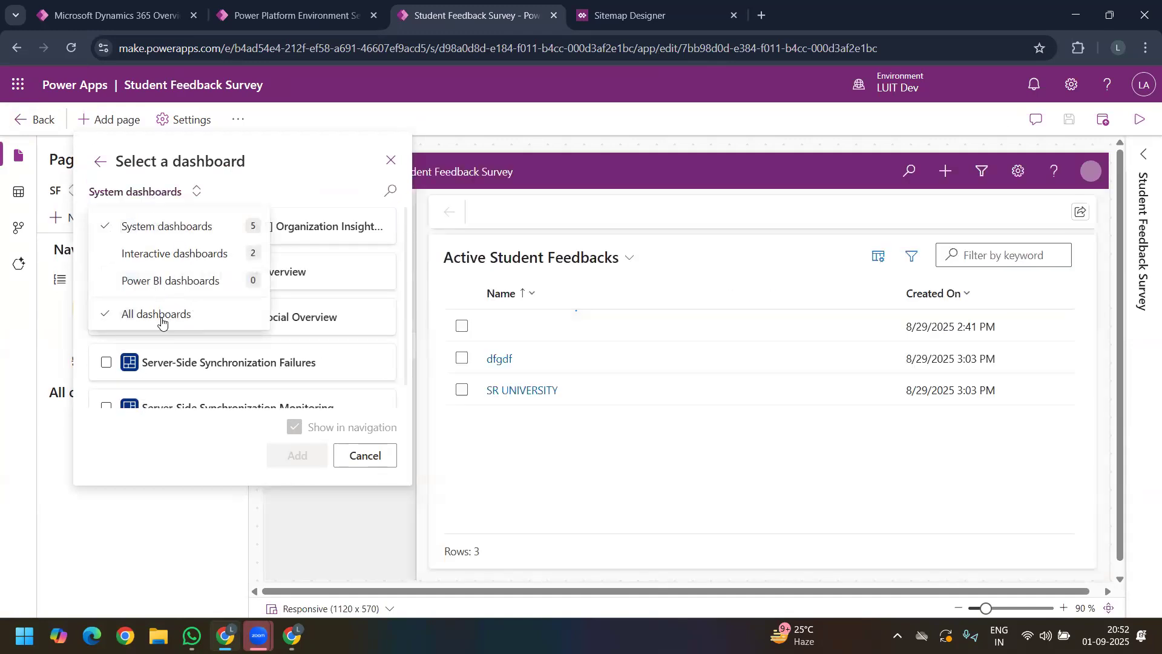
click(171, 254)
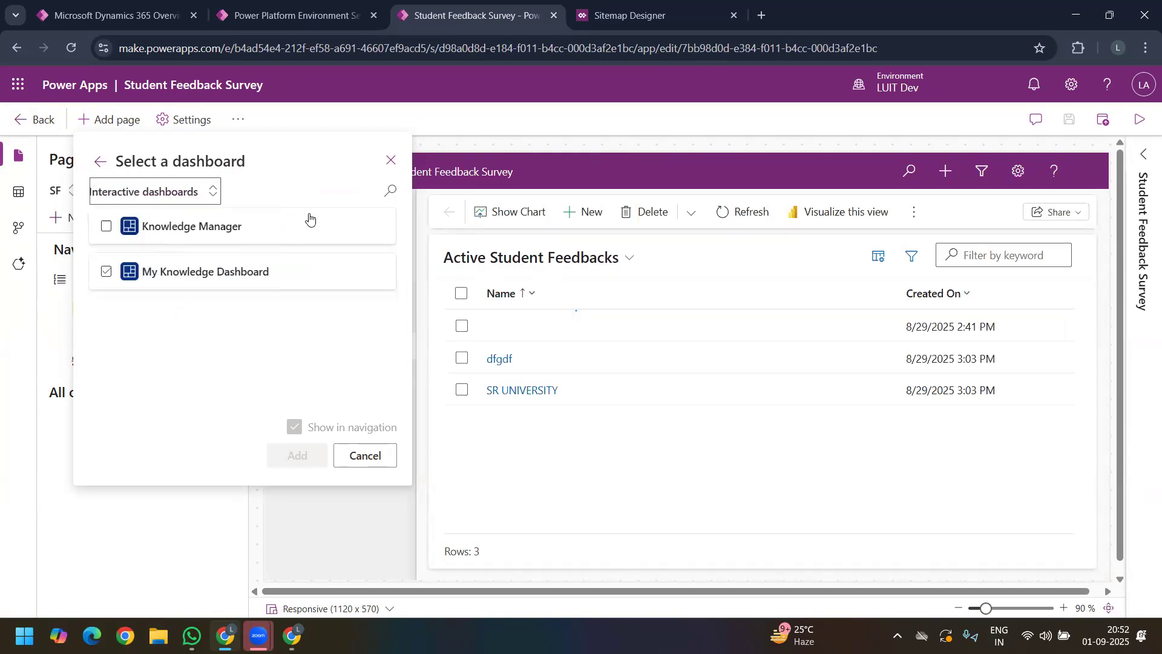
click(151, 193)
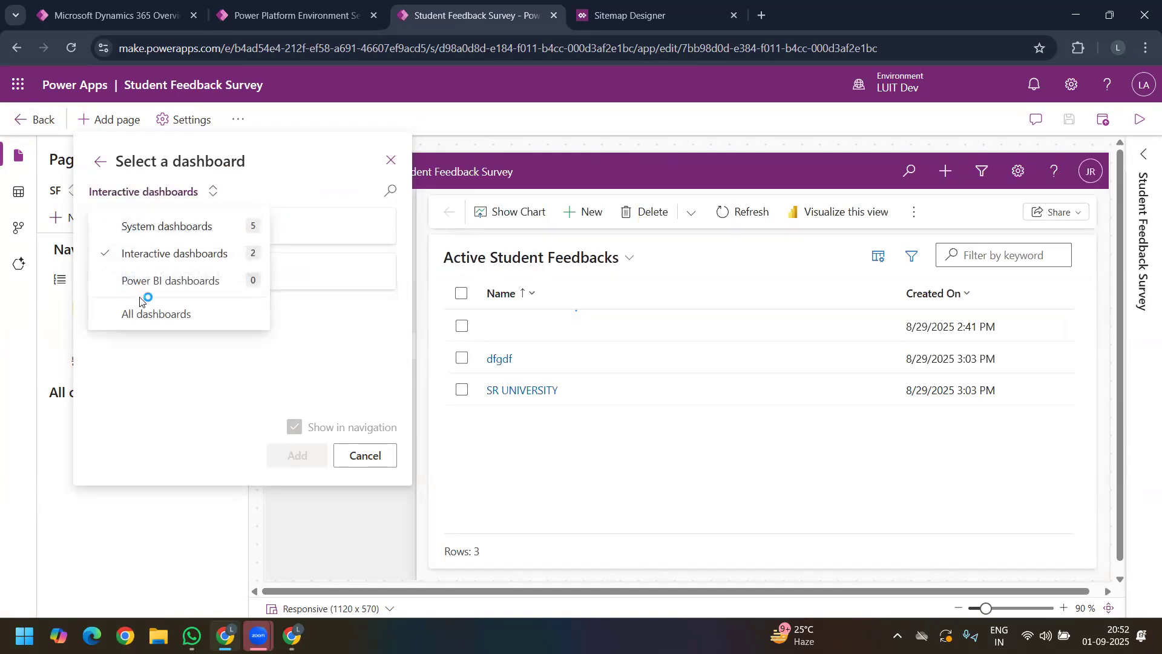
click(161, 315)
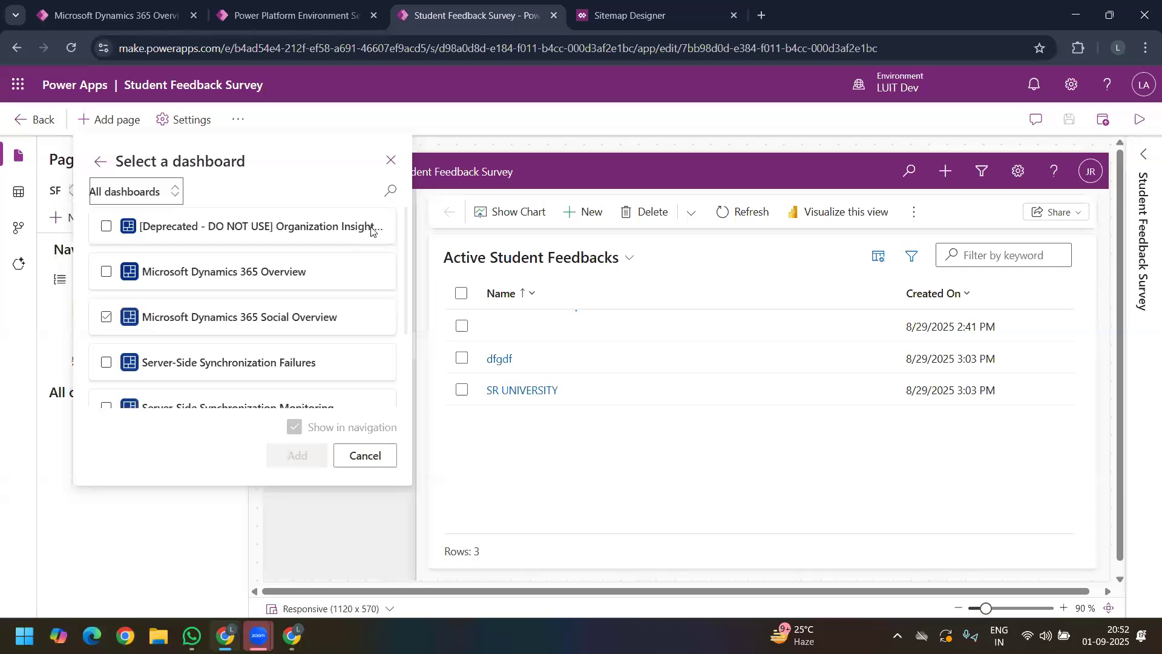
click(391, 194)
text(fee)
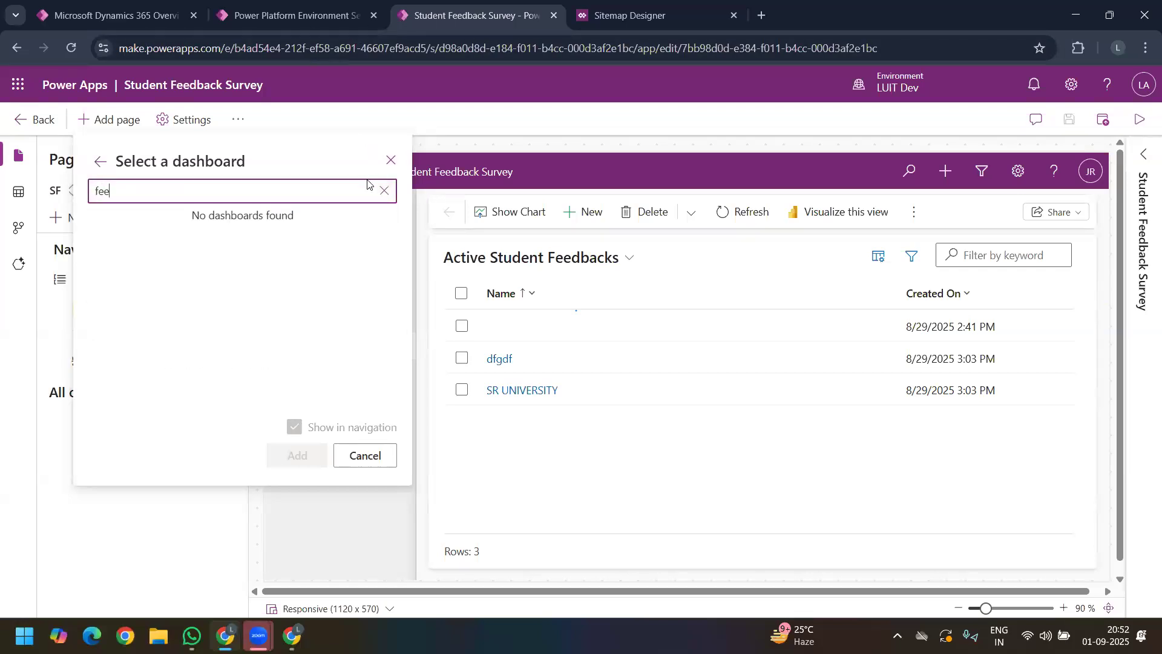
click(391, 161)
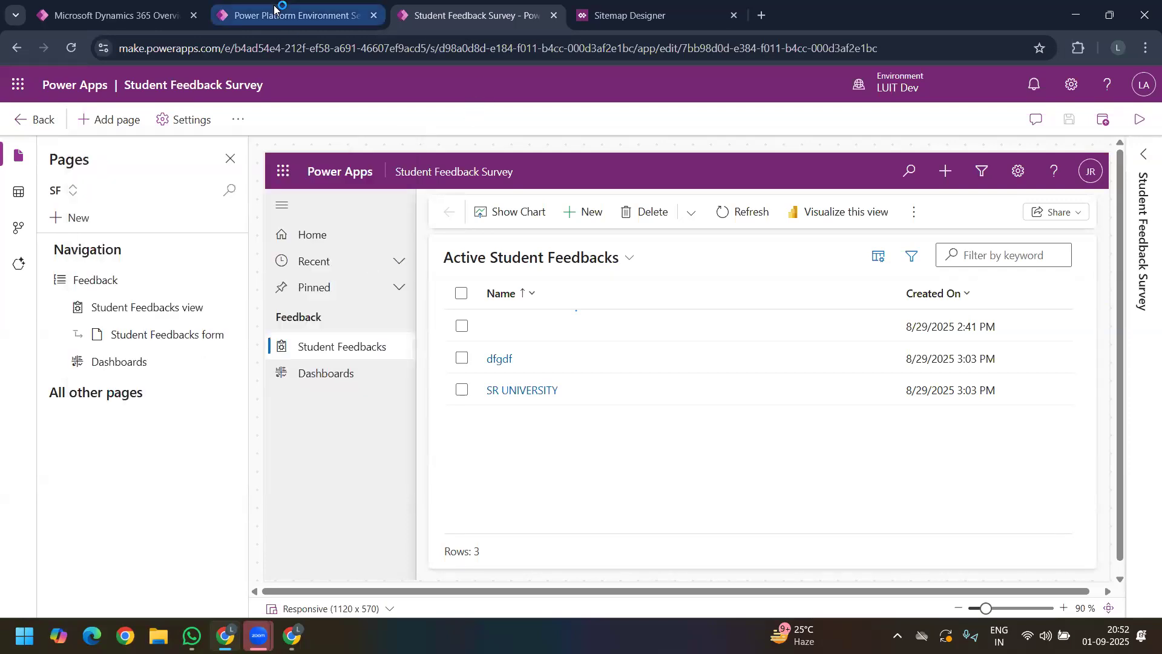
click(349, 9)
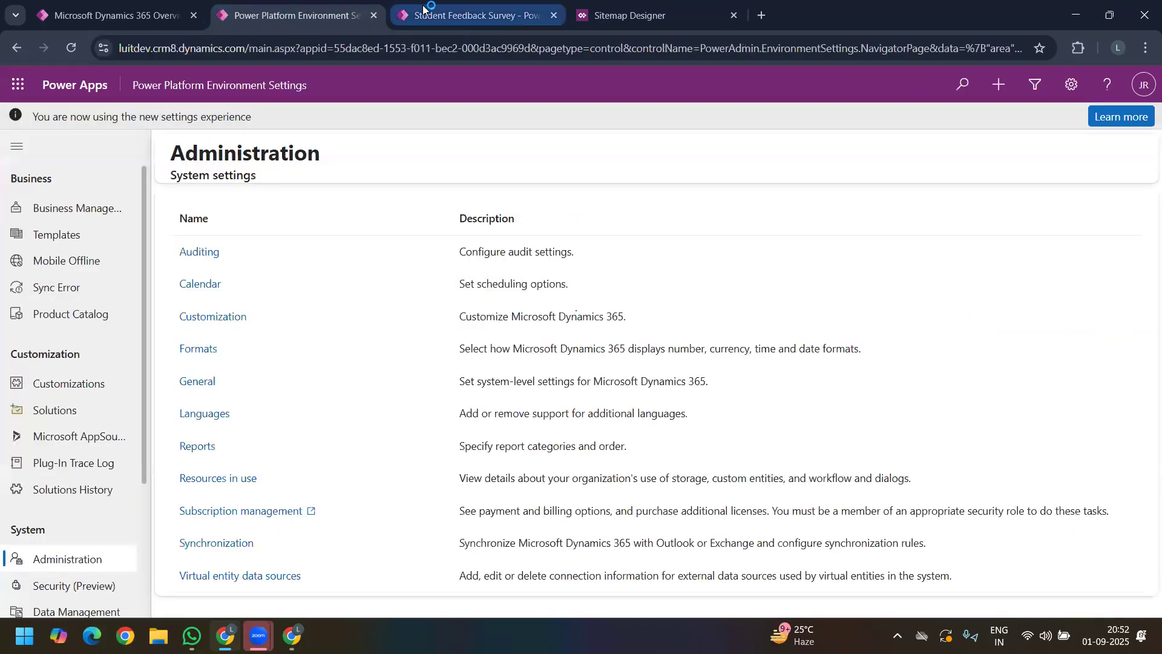
click(459, 16)
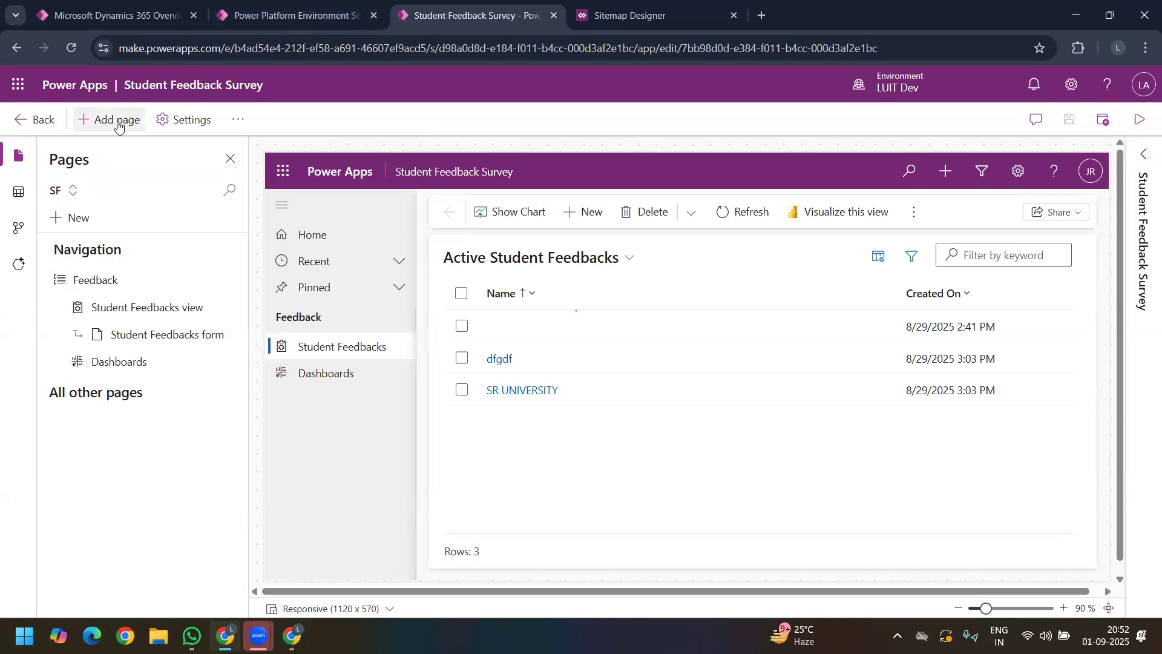
click(17, 194)
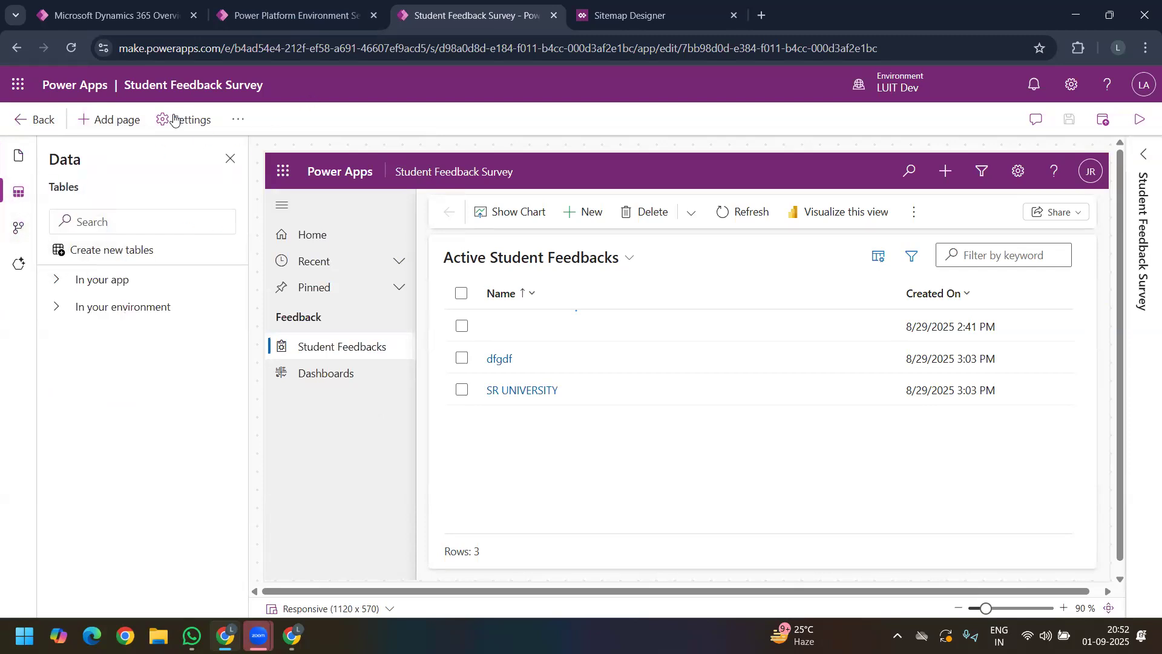
click(297, 16)
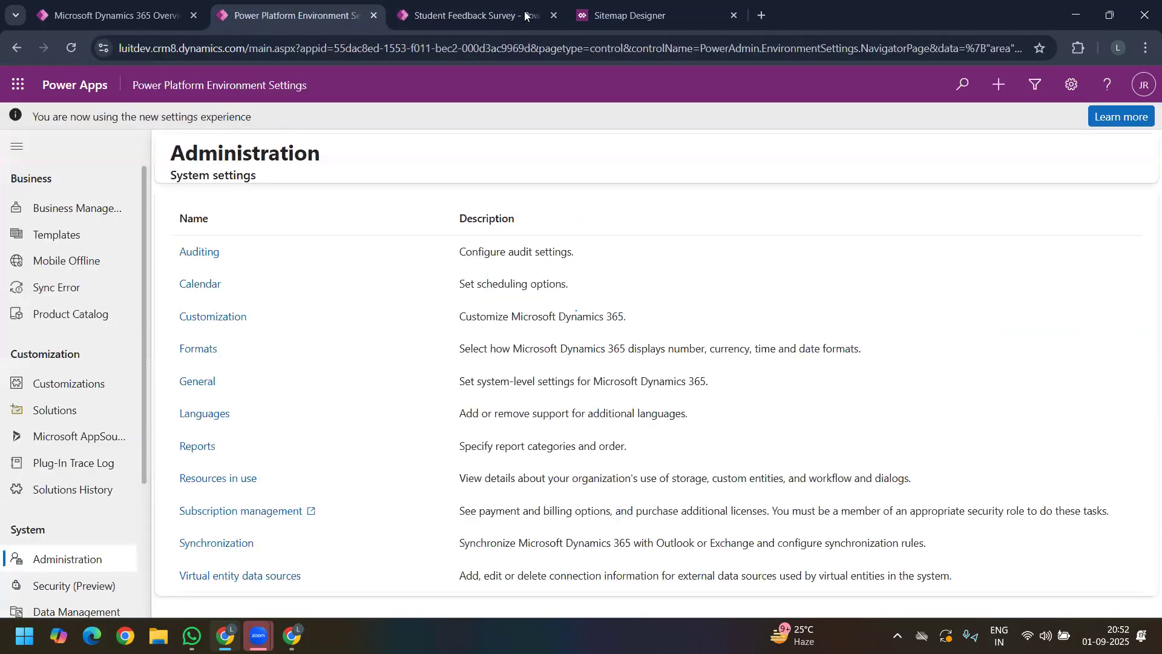
click(620, 22)
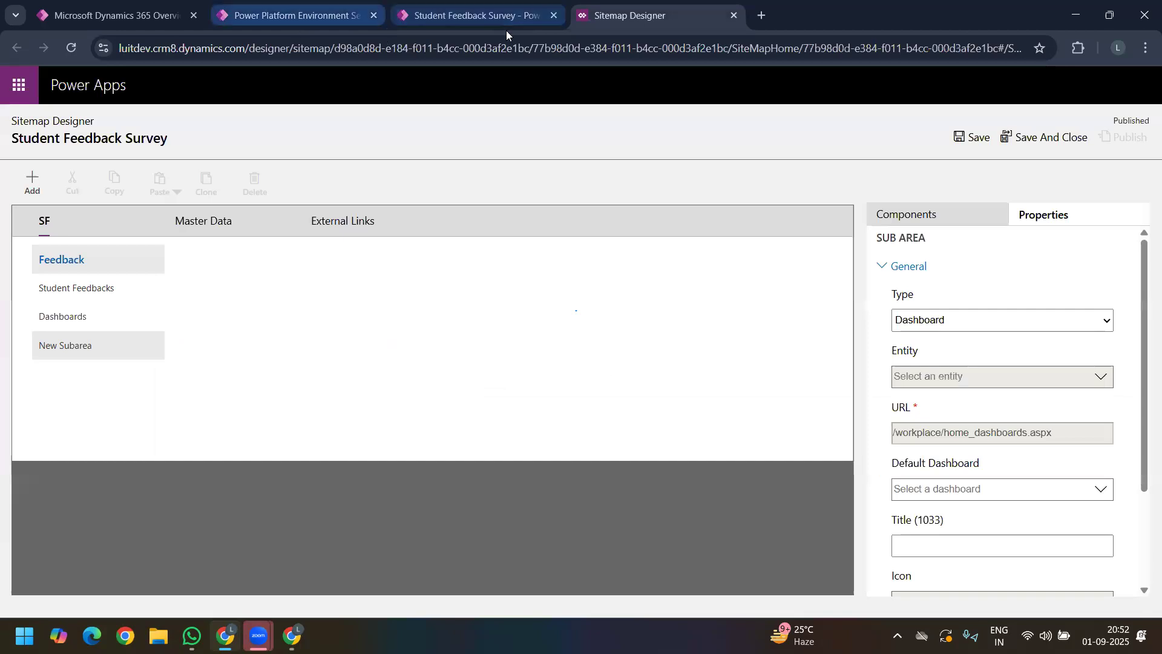
Step: Leave the app designer for the LT6 Day 8 solution and open the Student Feedback table's dashboards after viewing its charts
click(459, 22)
click(18, 119)
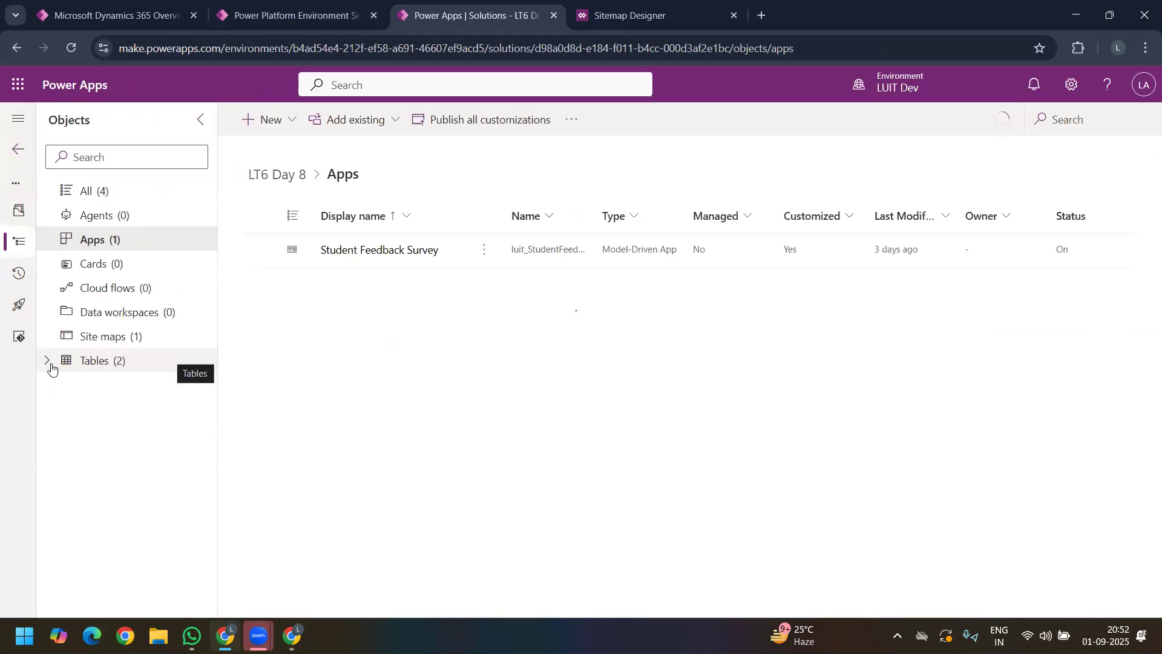
click(47, 365)
click(61, 410)
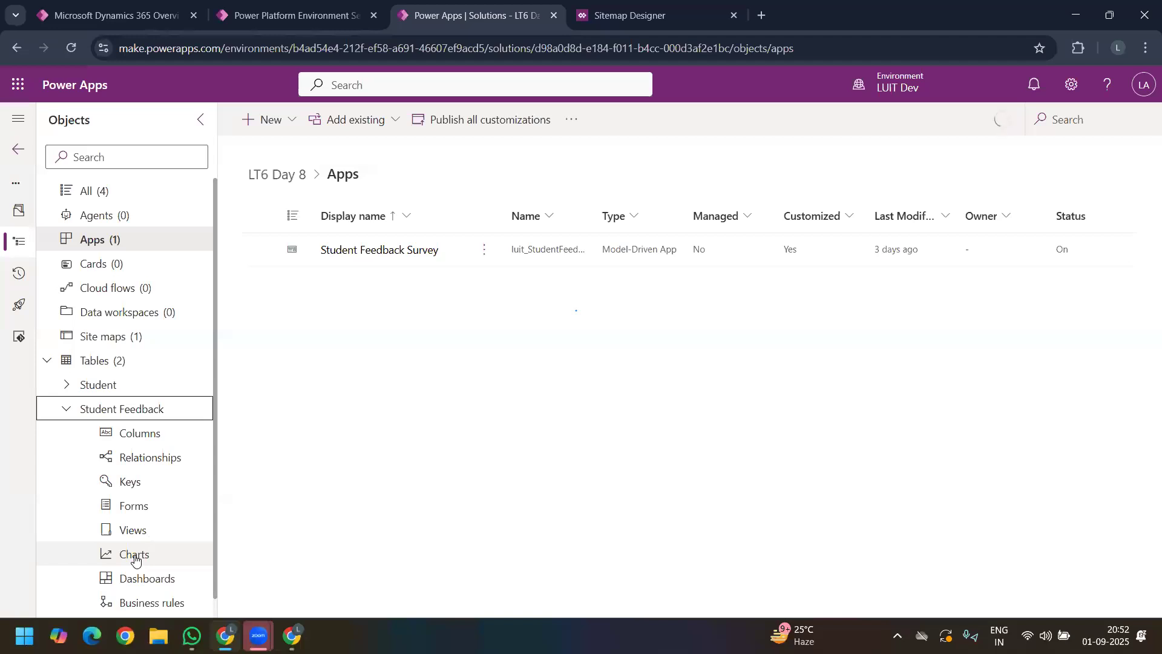
click(135, 555)
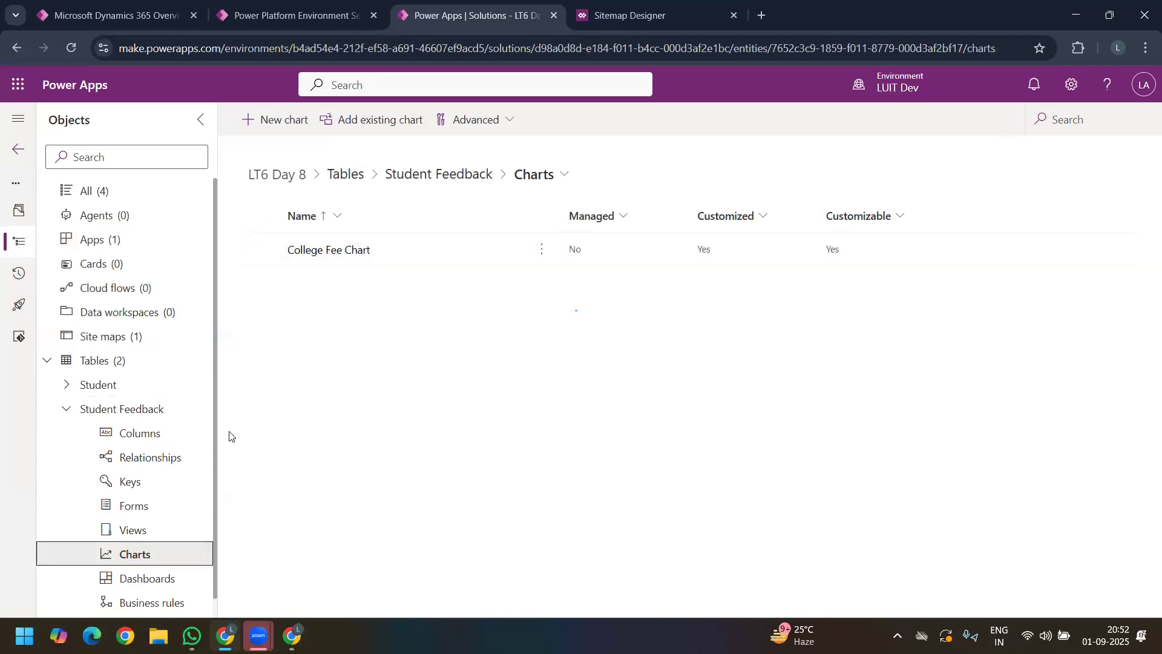
click(141, 582)
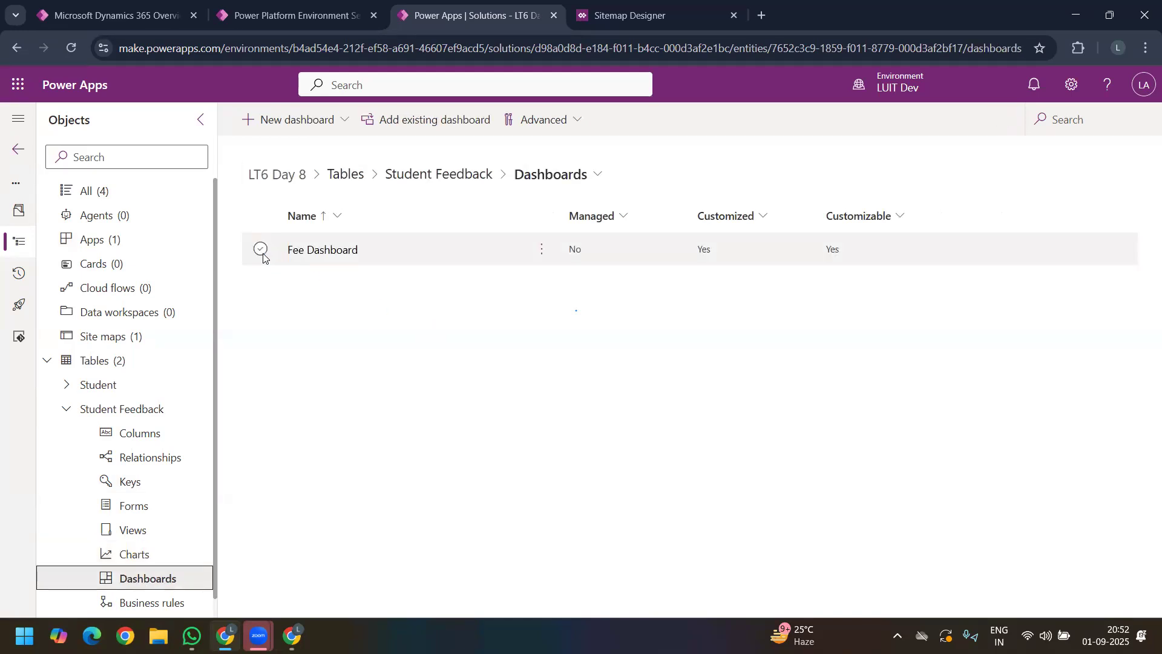
Step: Publish the Student Feedback table and set Fee Dashboard as its default dashboard
click(260, 254)
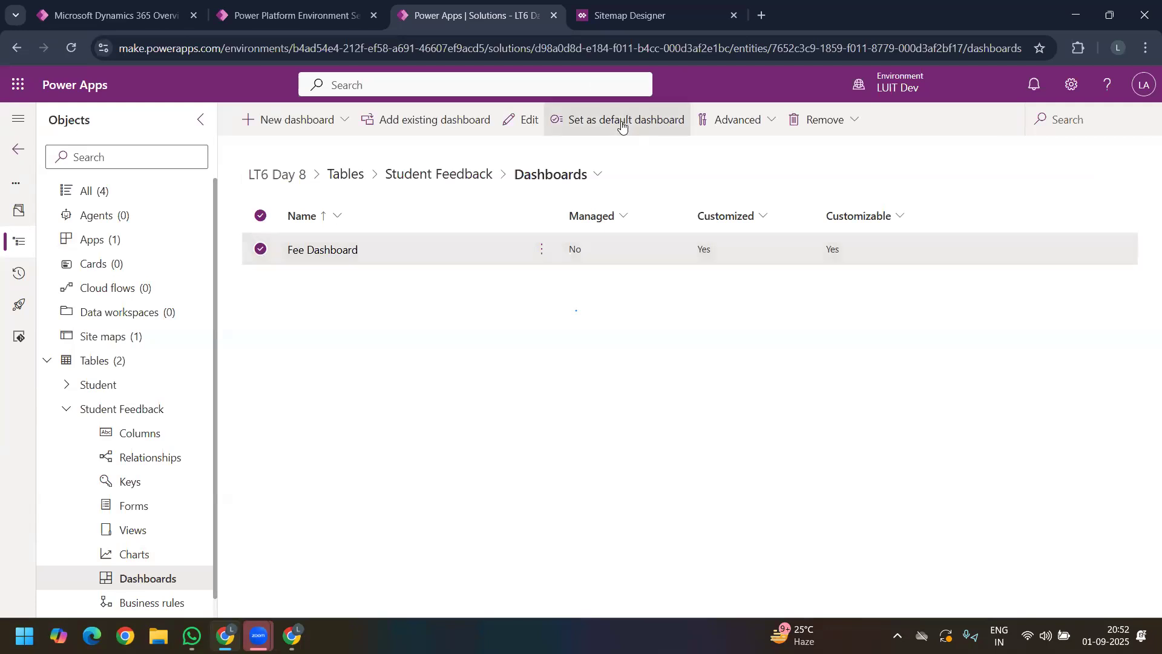
click(751, 123)
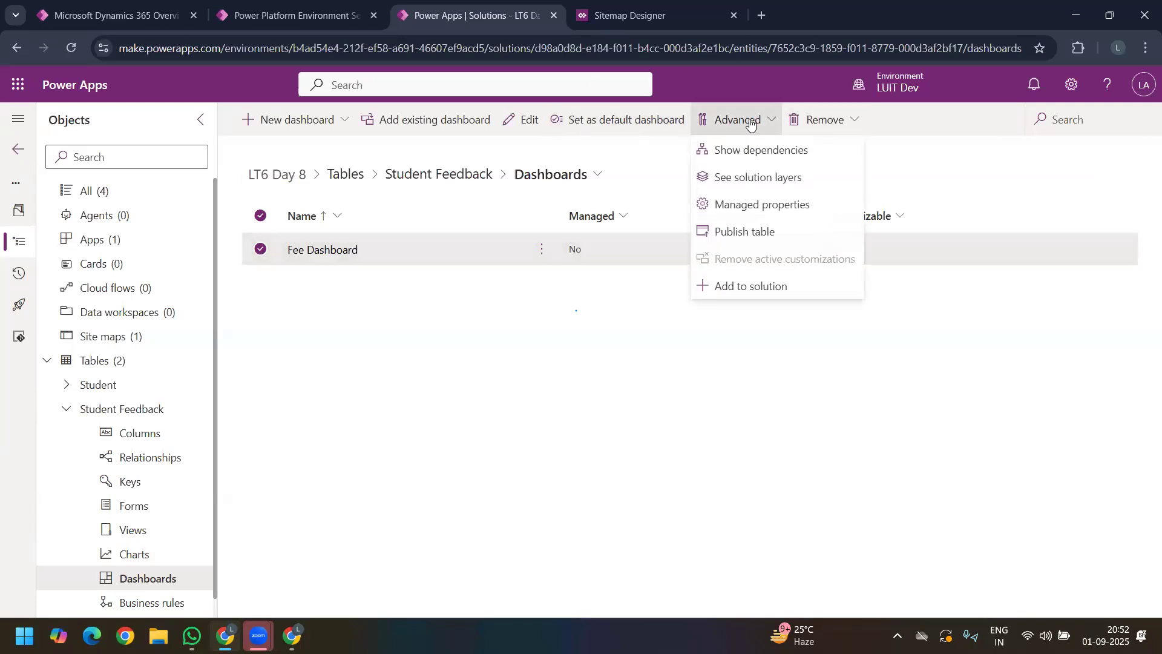
click(749, 232)
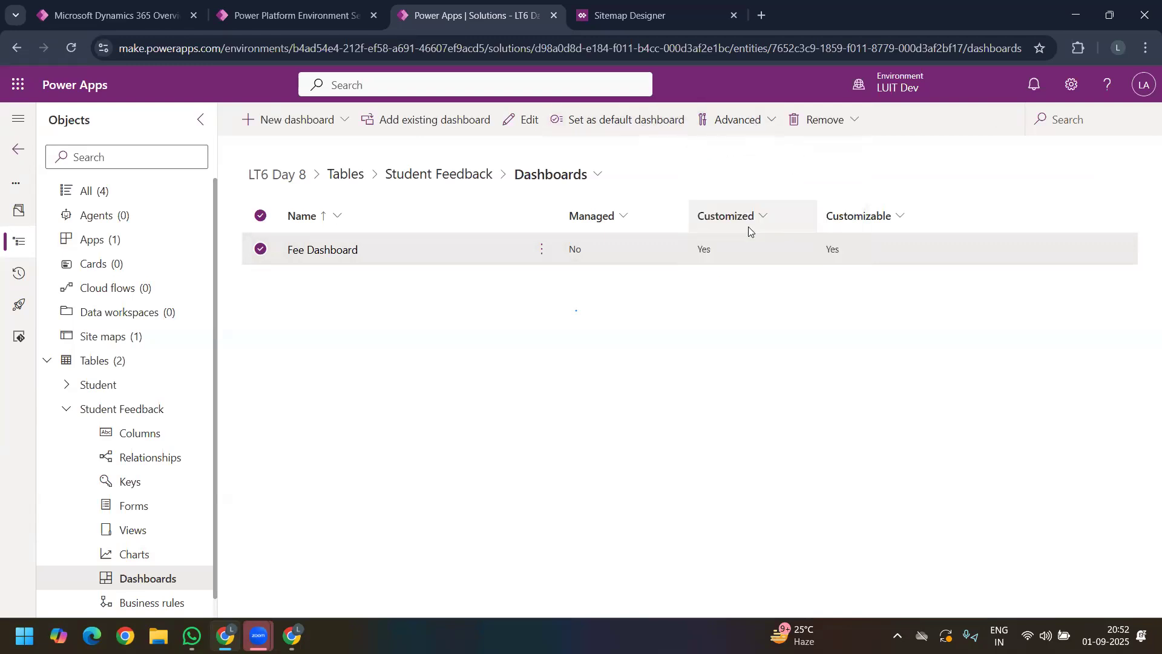
click(621, 125)
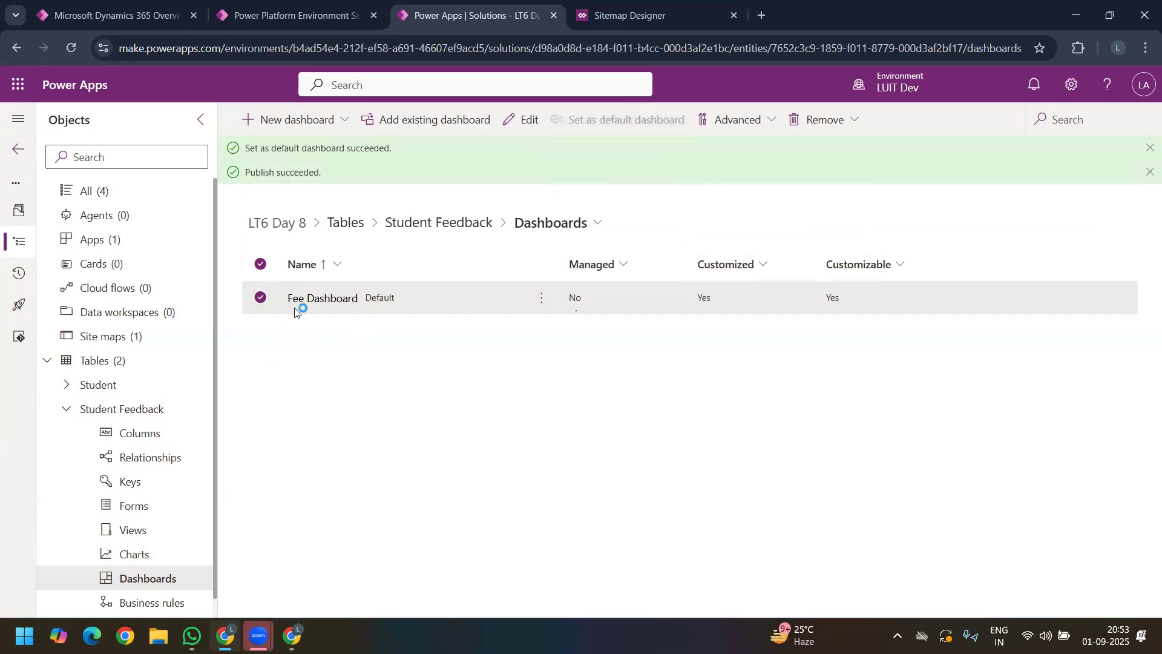
Step: Select College Fee Chart among the Student Feedback table's charts and publish the table again
click(154, 558)
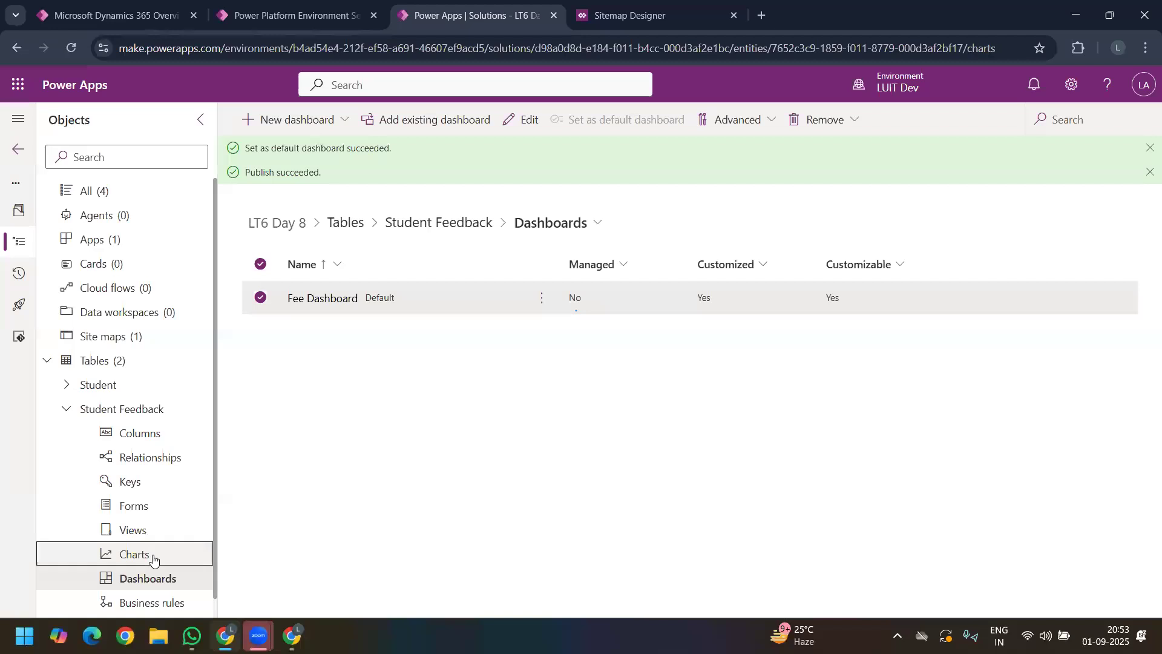
click(261, 250)
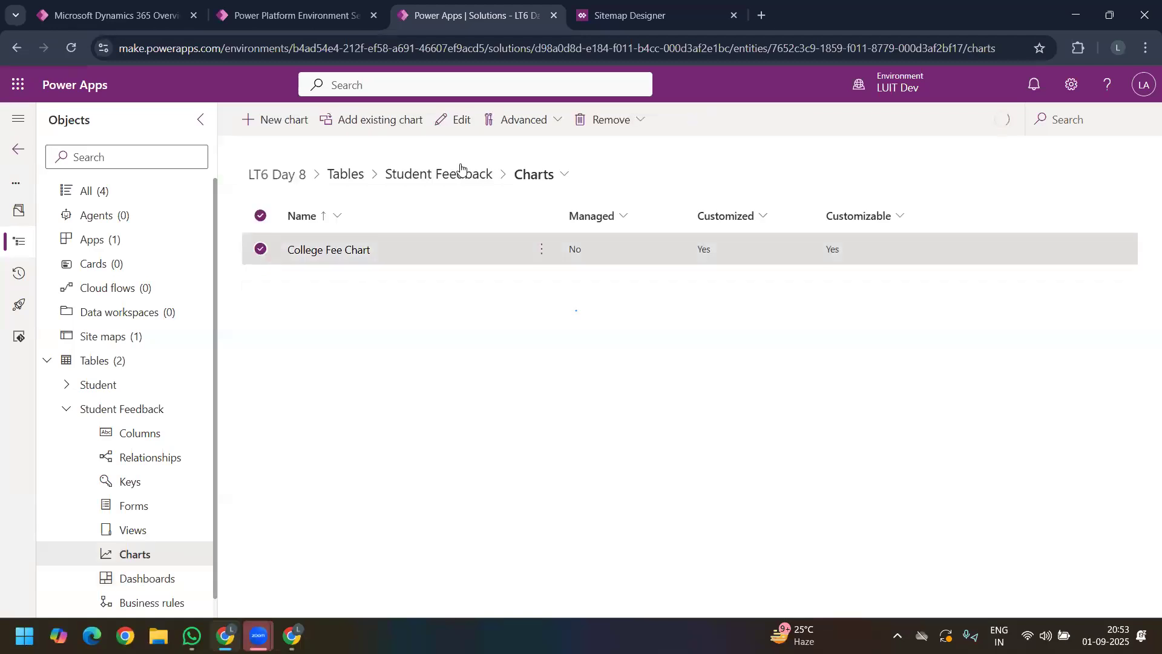
click(538, 122)
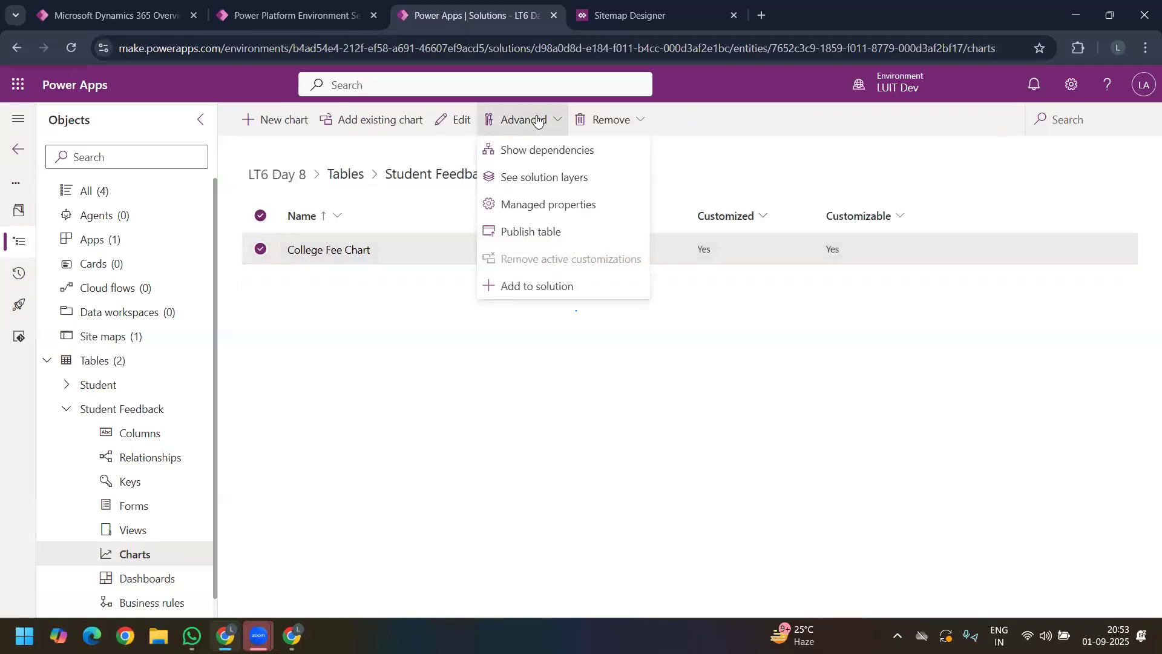
click(524, 230)
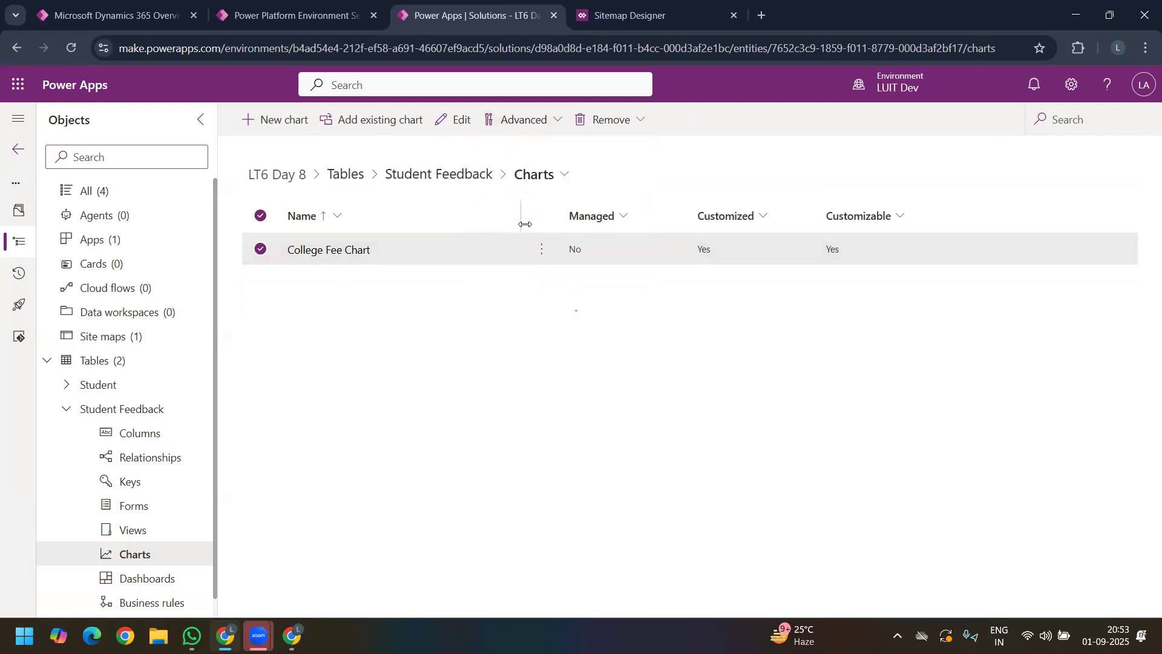
Step: In the site map designer, add one more subarea under the Feedback group and set its type to Dashboard
click(625, 17)
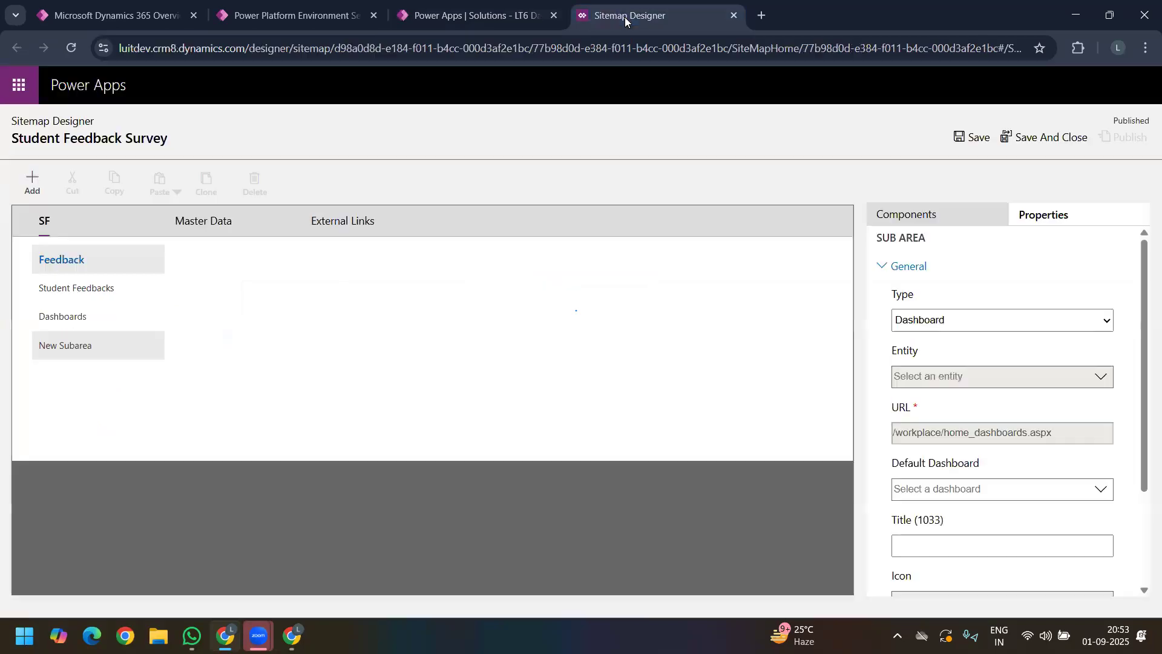
click(33, 185)
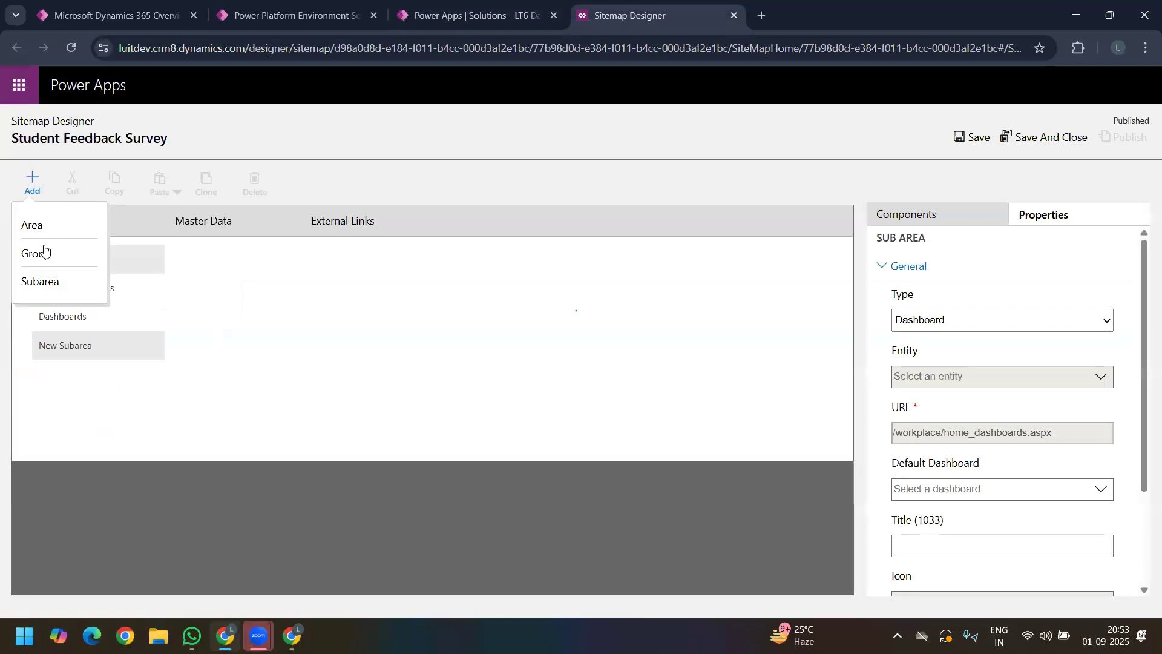
click(48, 282)
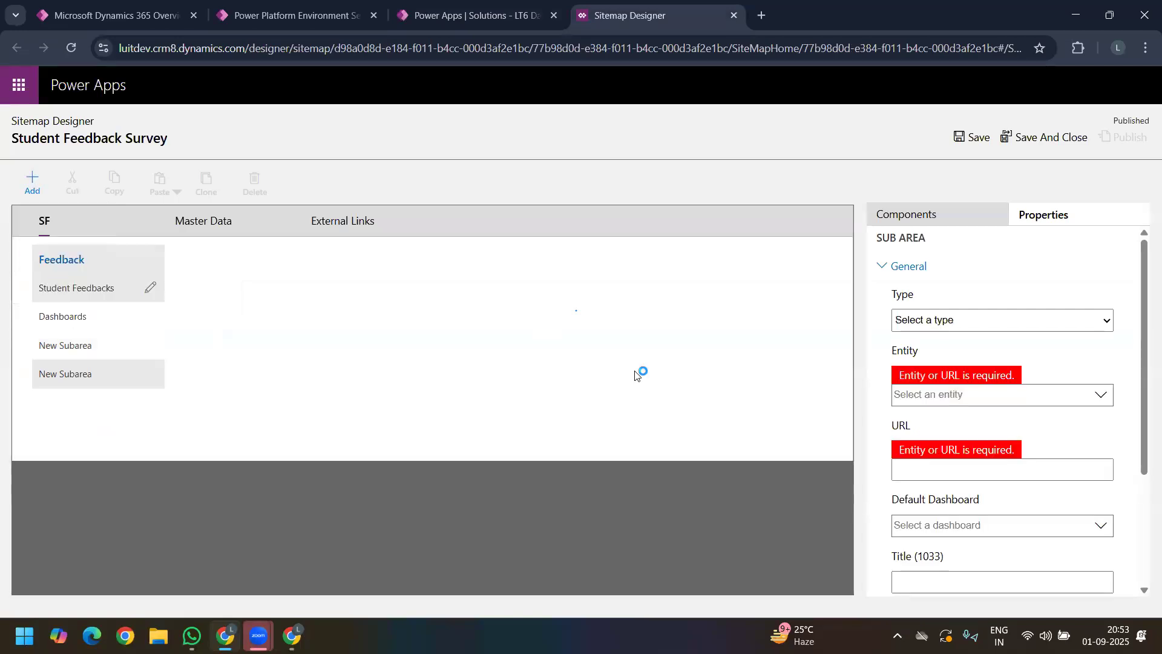
click(960, 322)
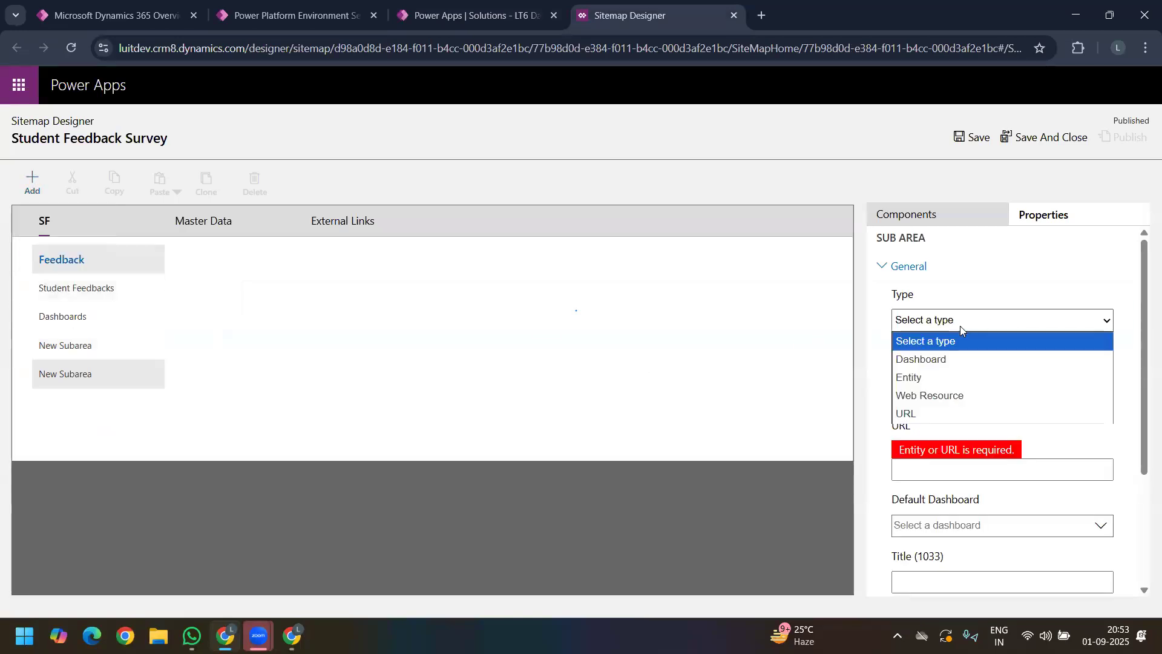
click(925, 370)
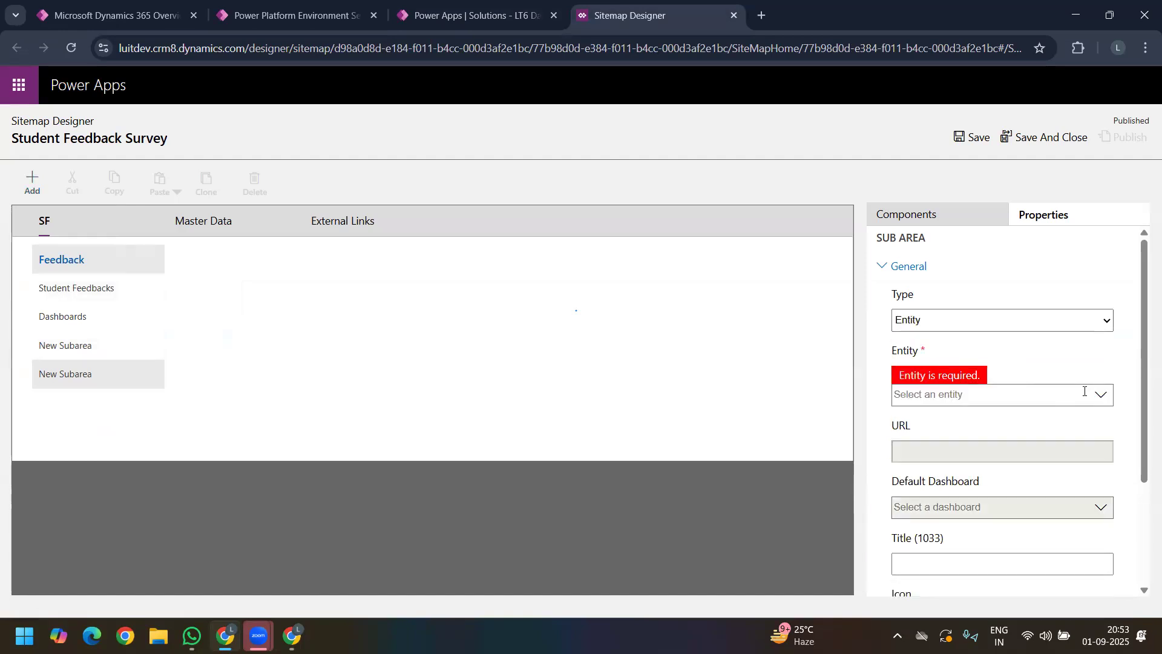
click(1075, 321)
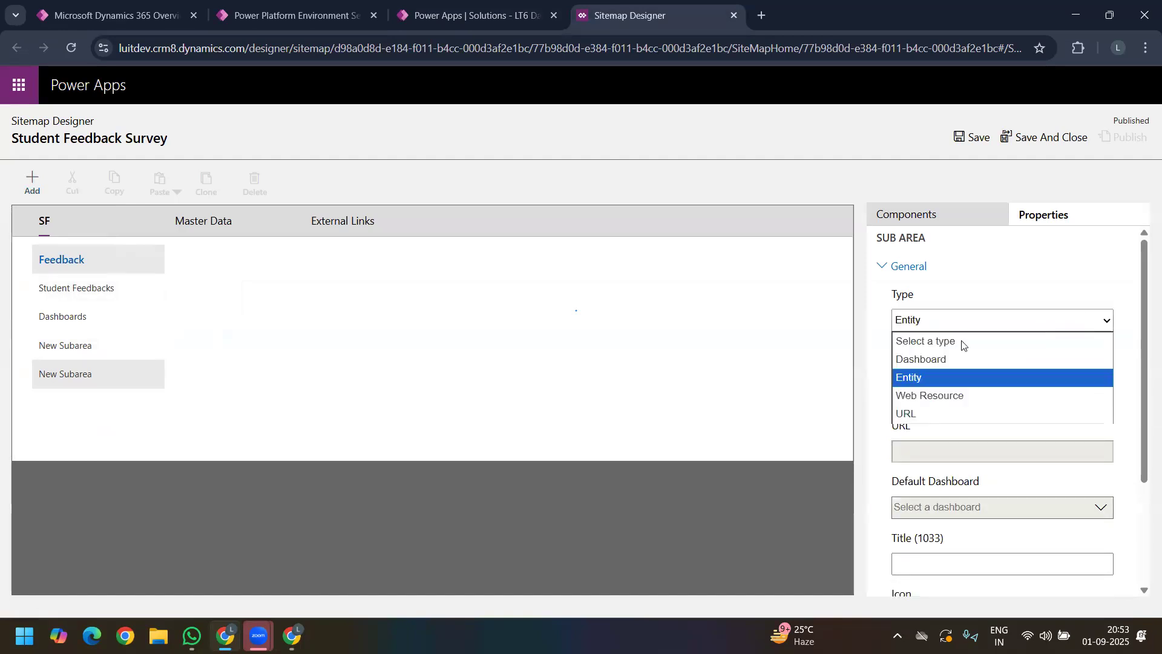
click(919, 358)
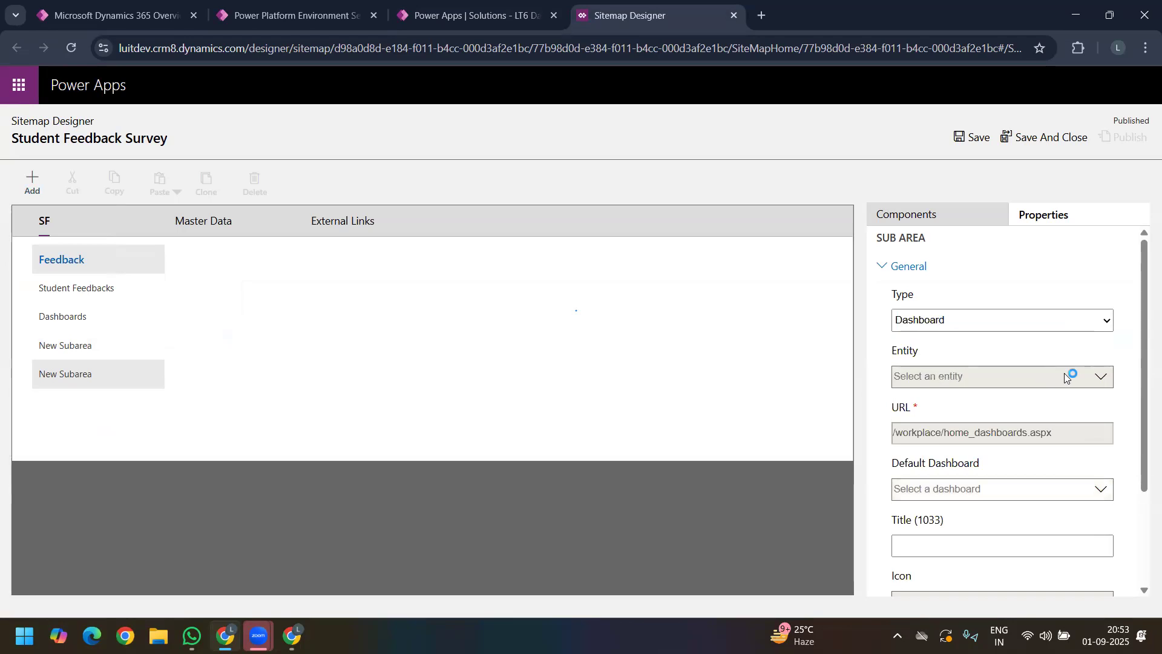
Step: Return to the LT6 Day 8 solution's apps and reopen the Student Feedback Survey app for editing
click(290, 15)
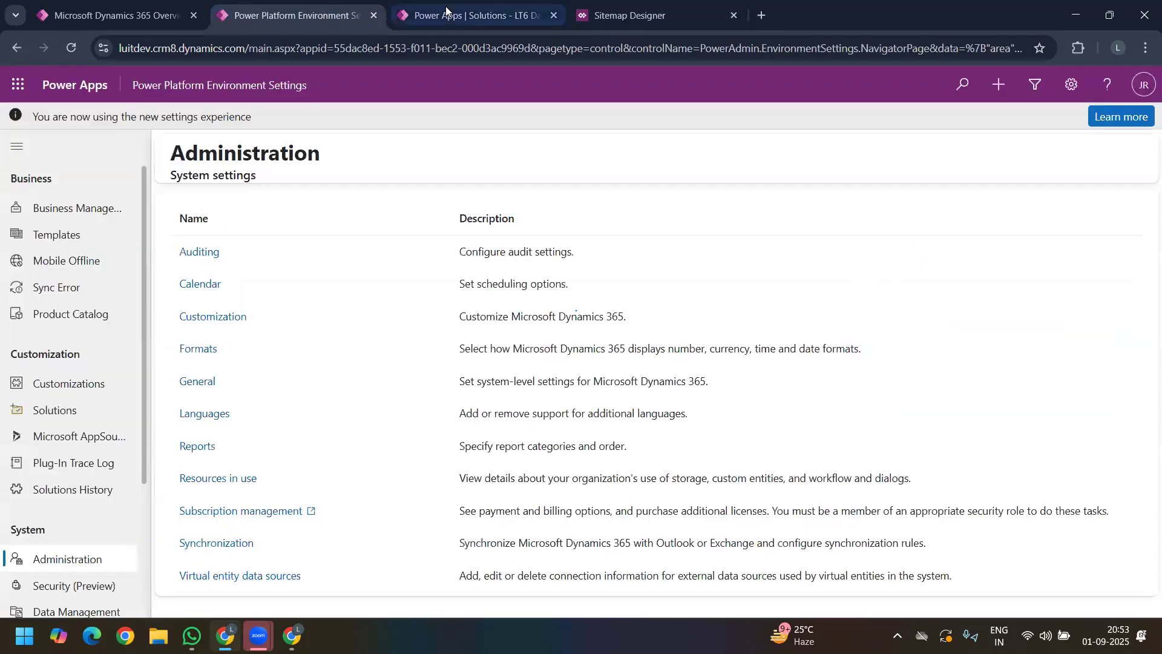
click(472, 15)
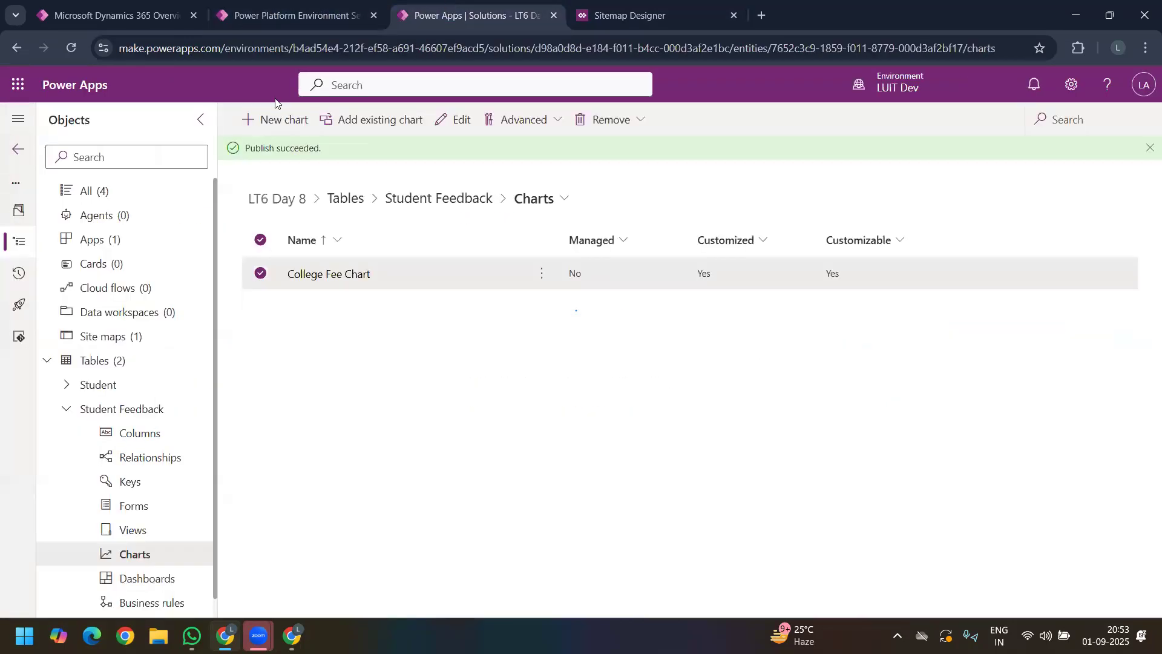
click(113, 240)
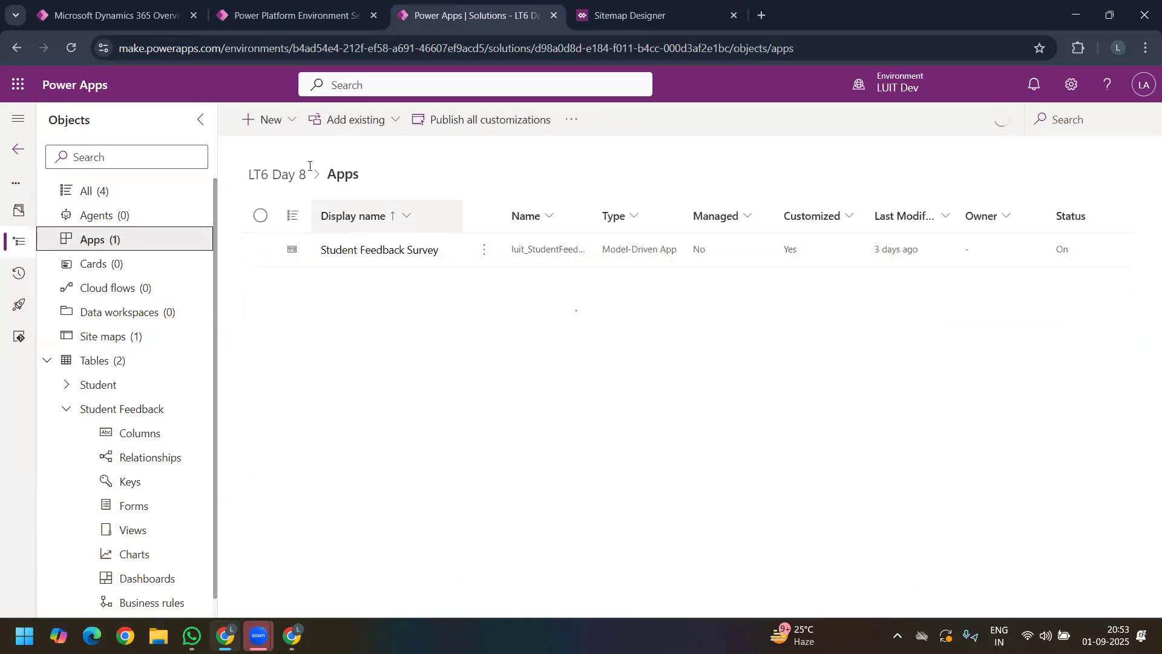
click(399, 259)
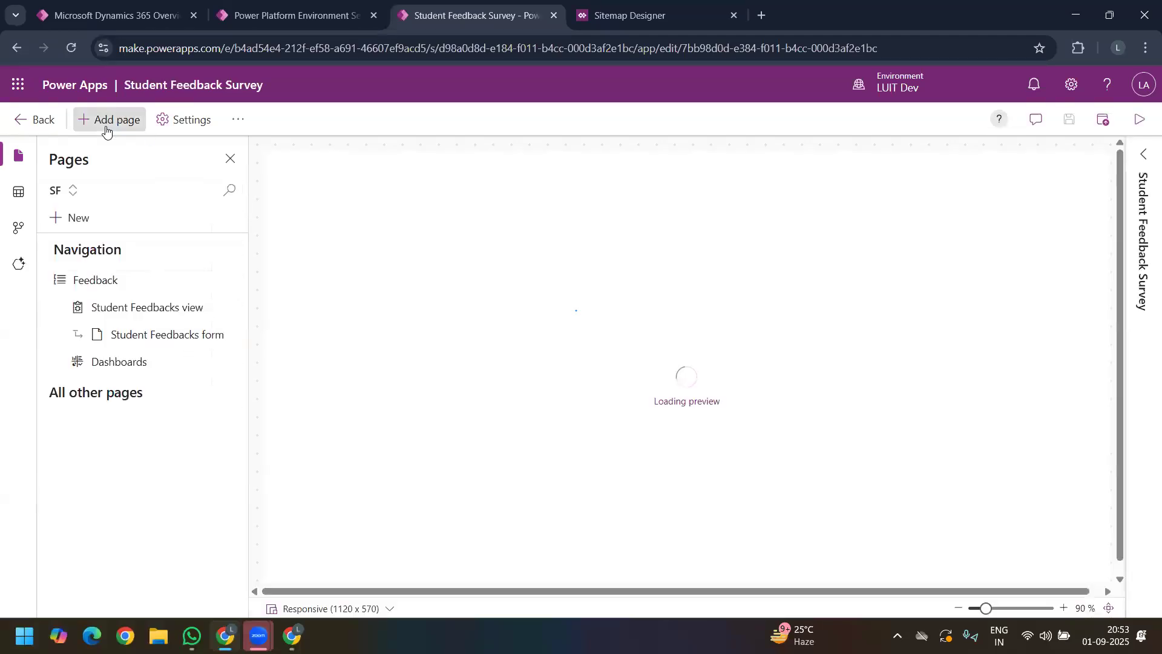
Step: Start adding a dashboard page to the app and check the dashboards and dashboard categories on offer
click(107, 120)
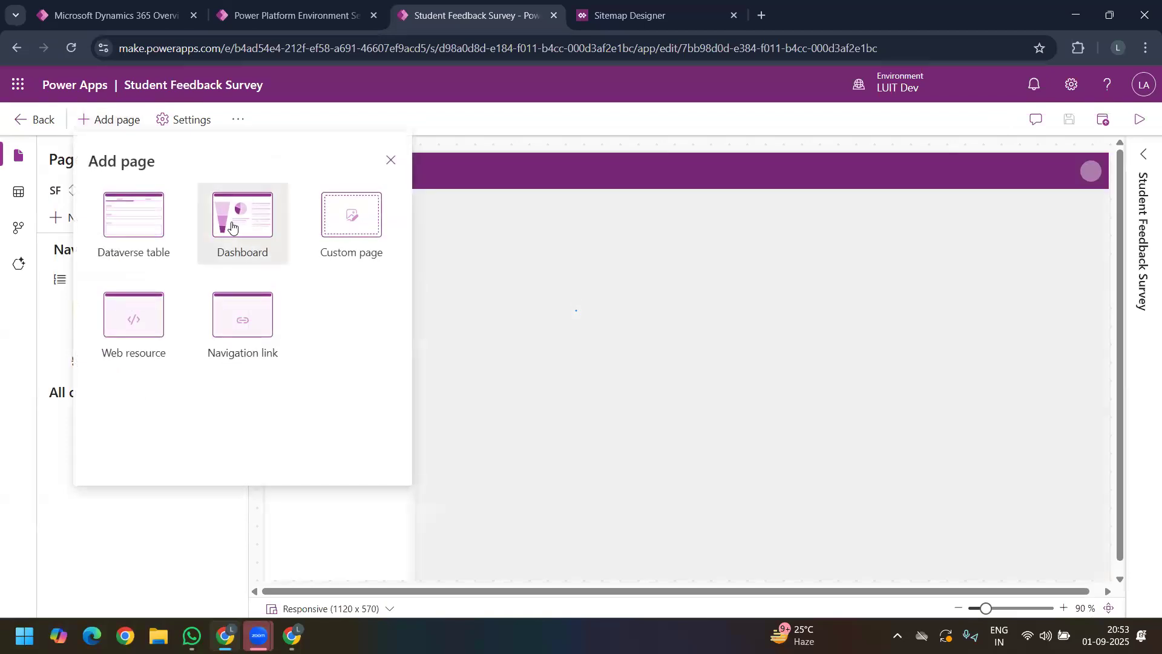
click(232, 227)
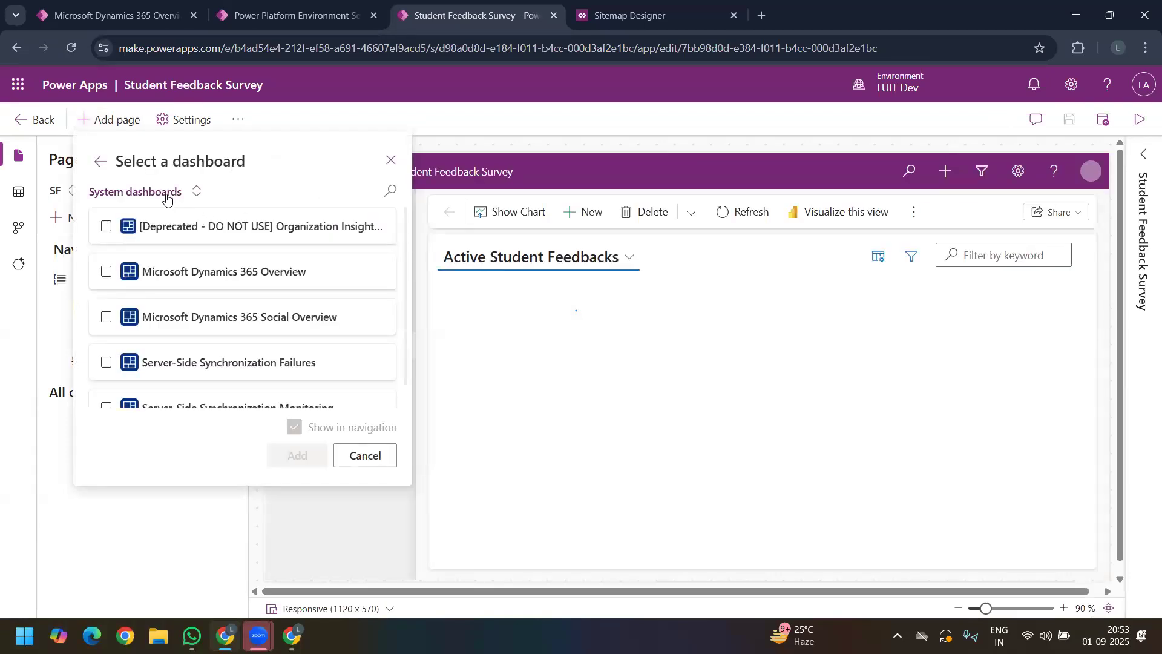
click(166, 194)
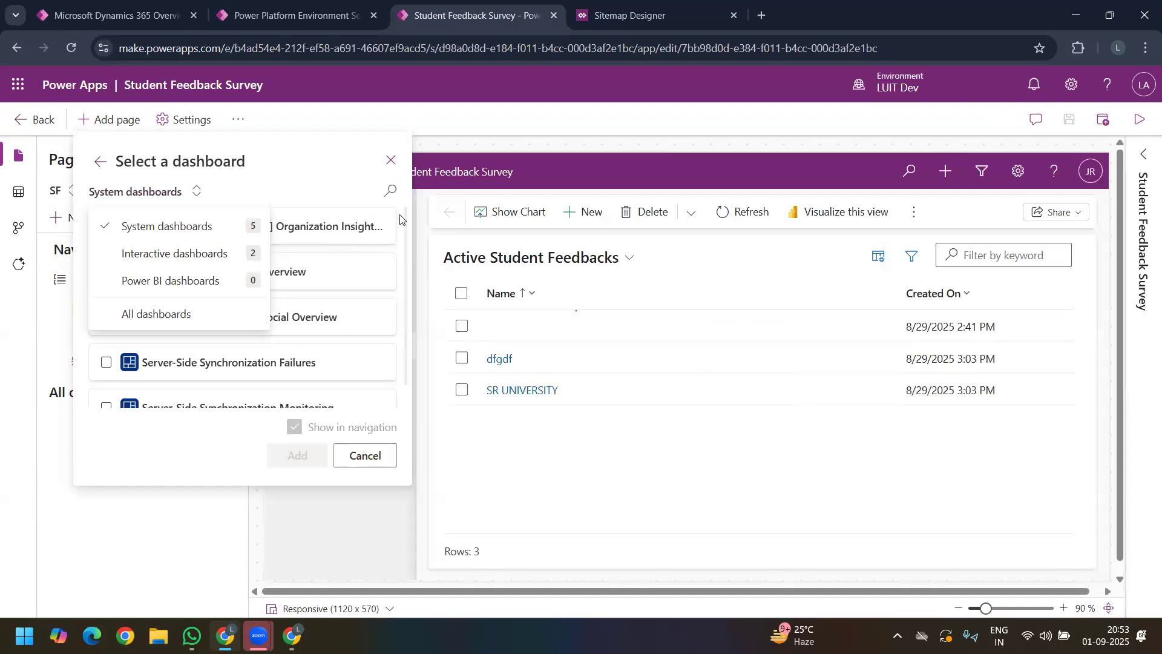
drag(406, 235, 207, 38)
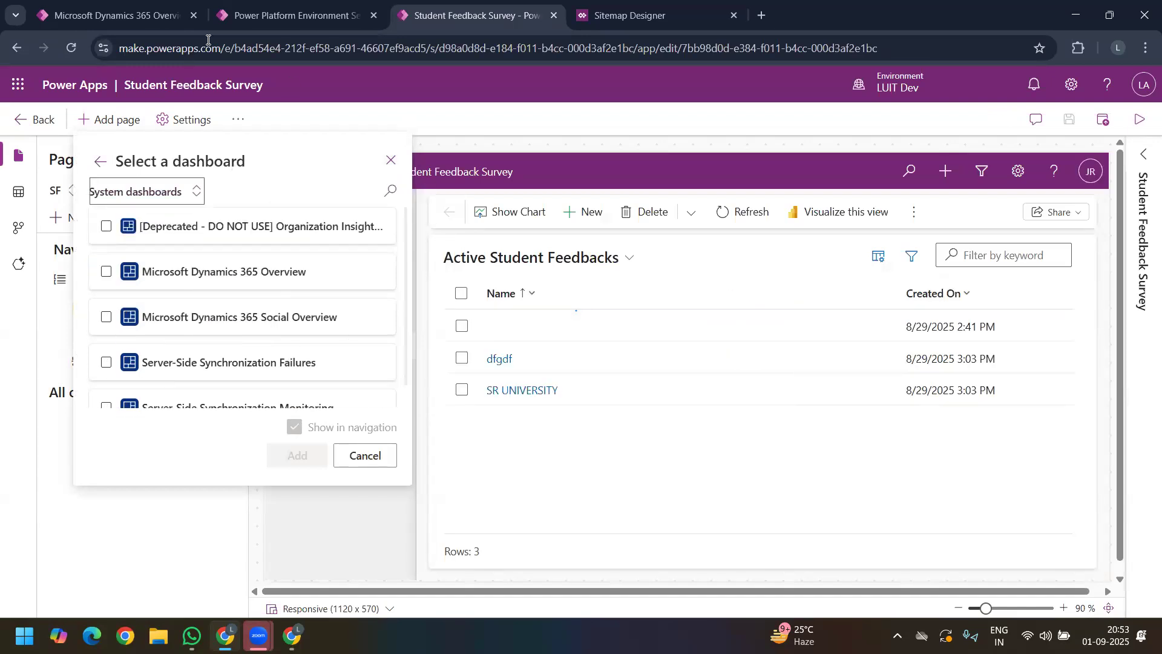
click(297, 15)
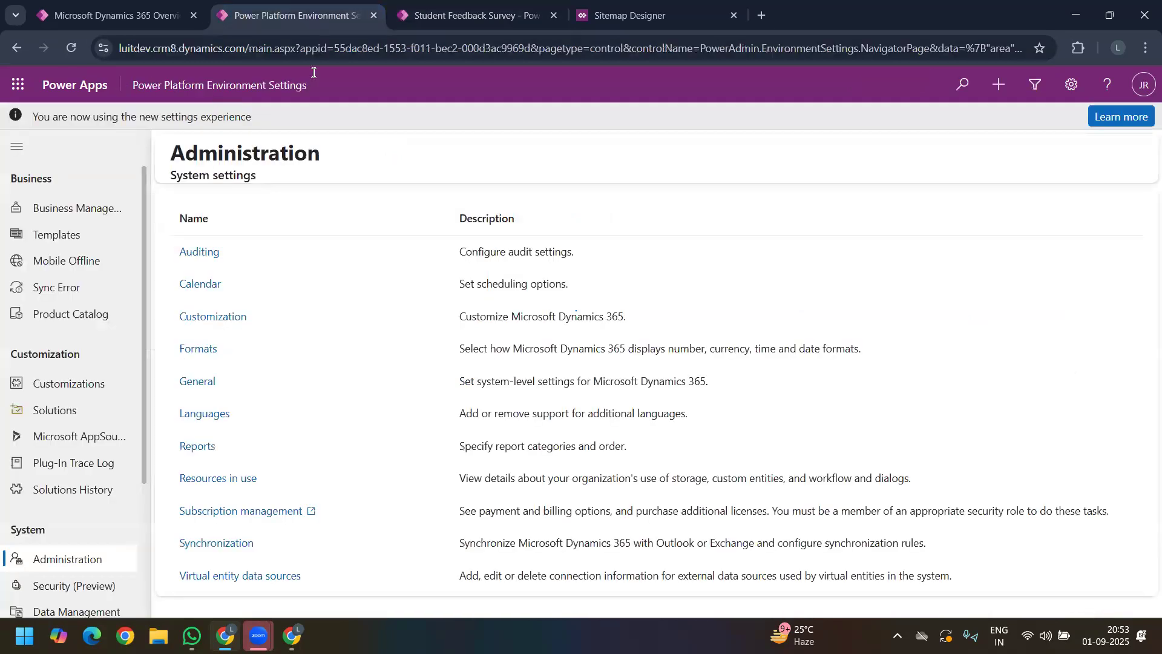
click(458, 16)
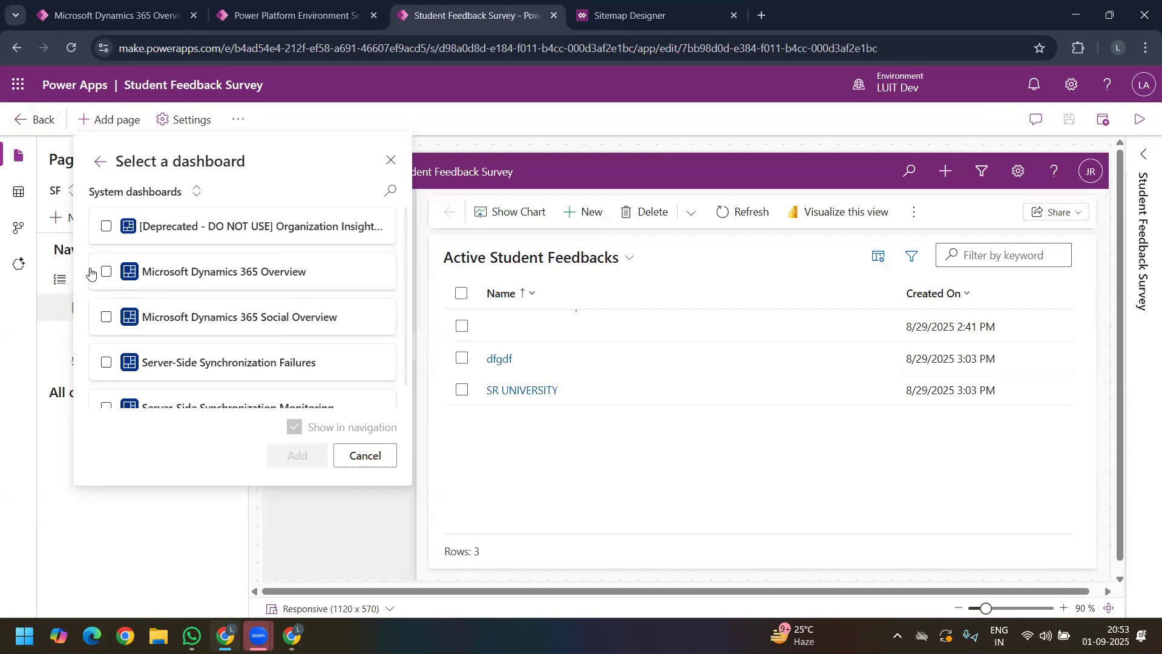
Step: In the running Student Feedback Survey app, open the dfgdf feedback record and set College Name to VASAVI COLLEGE OF ENGINEERING
click(85, 13)
click(77, 260)
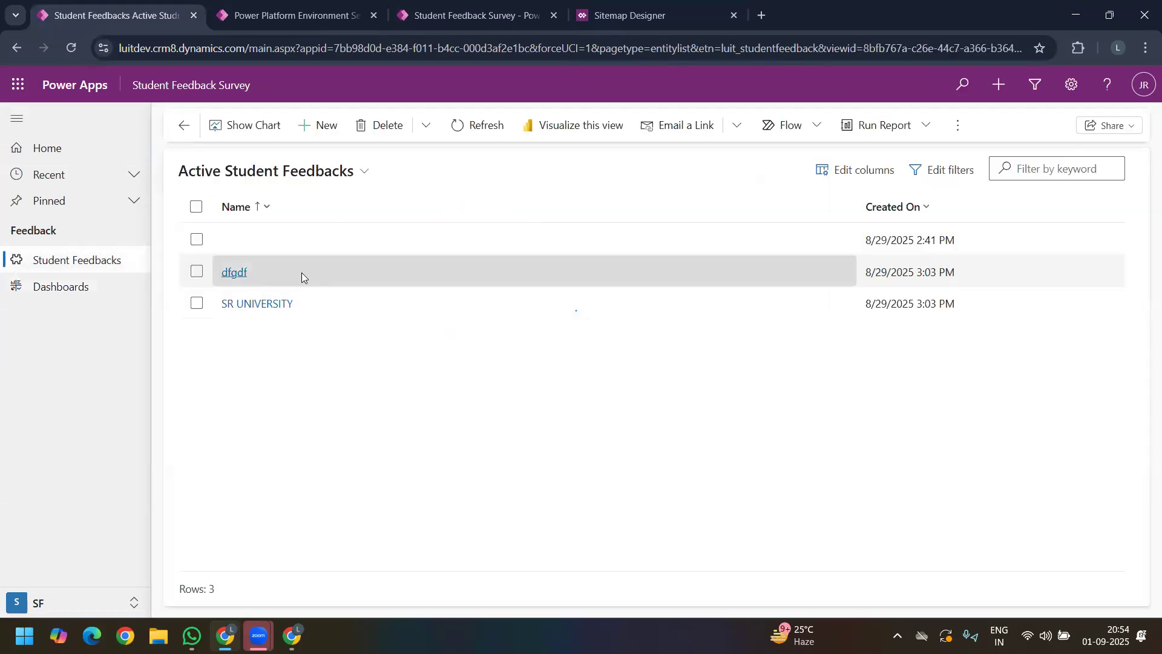
double_click(315, 271)
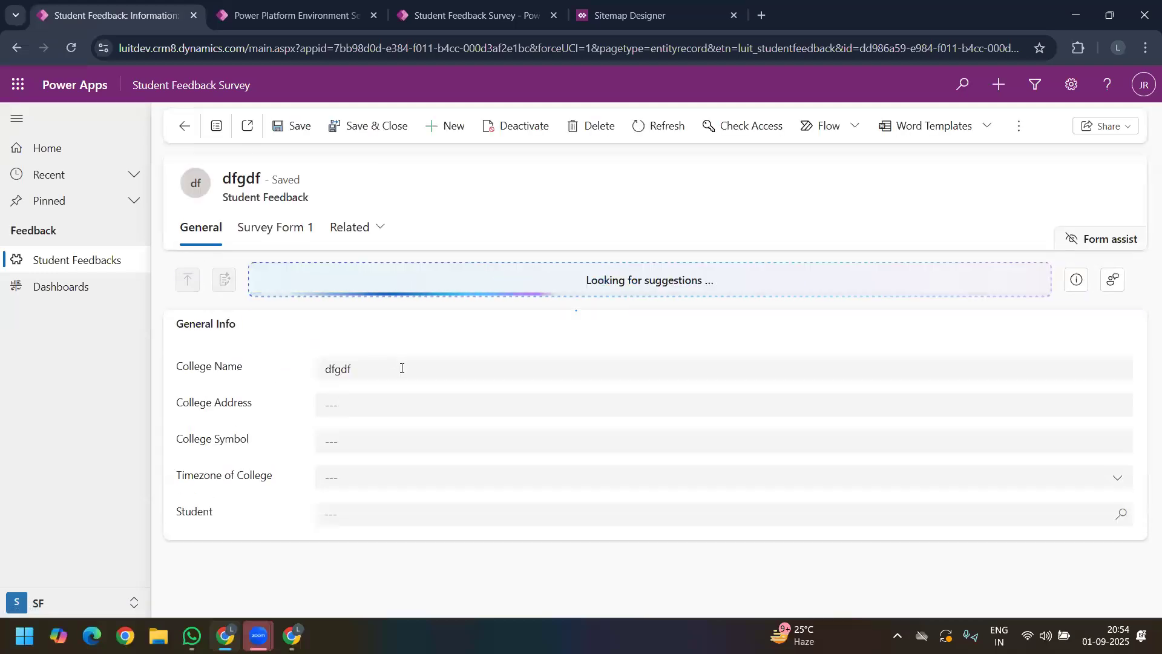
double_click(402, 368)
text(VAAV)
key(BackSpace)
key(BackSpace)
text(SA)
click(458, 399)
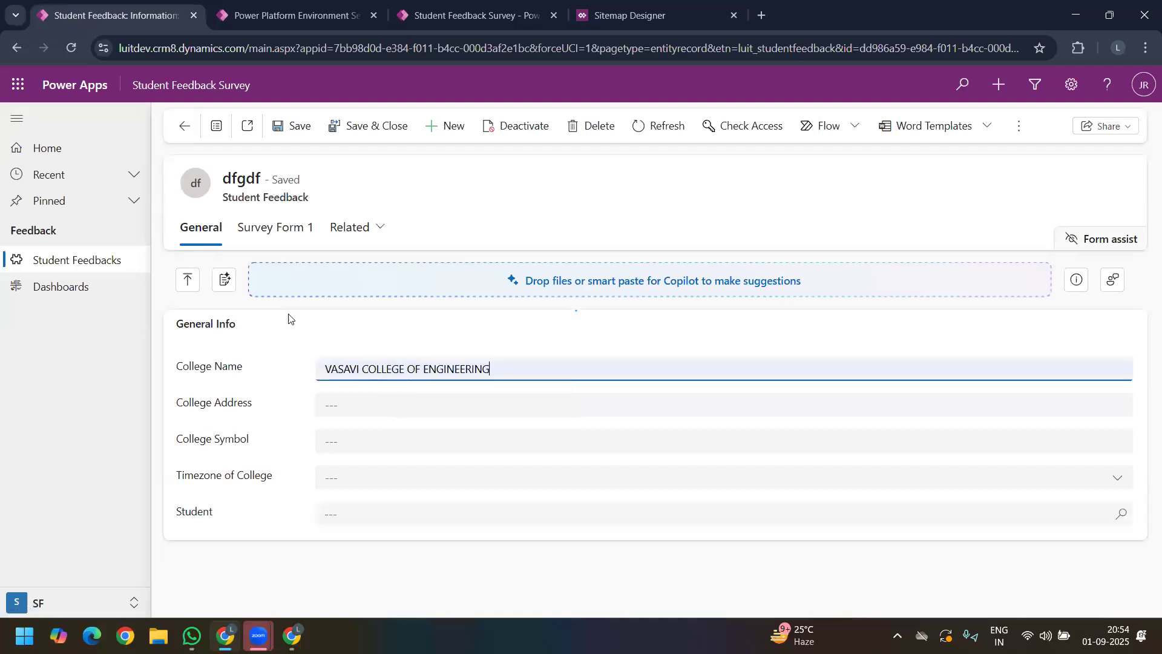
Step: Enter 123244234 as the College Fee on Survey Form 1, try to save the record, and leave it discarding the changes
click(381, 385)
click(360, 537)
text(123244234)
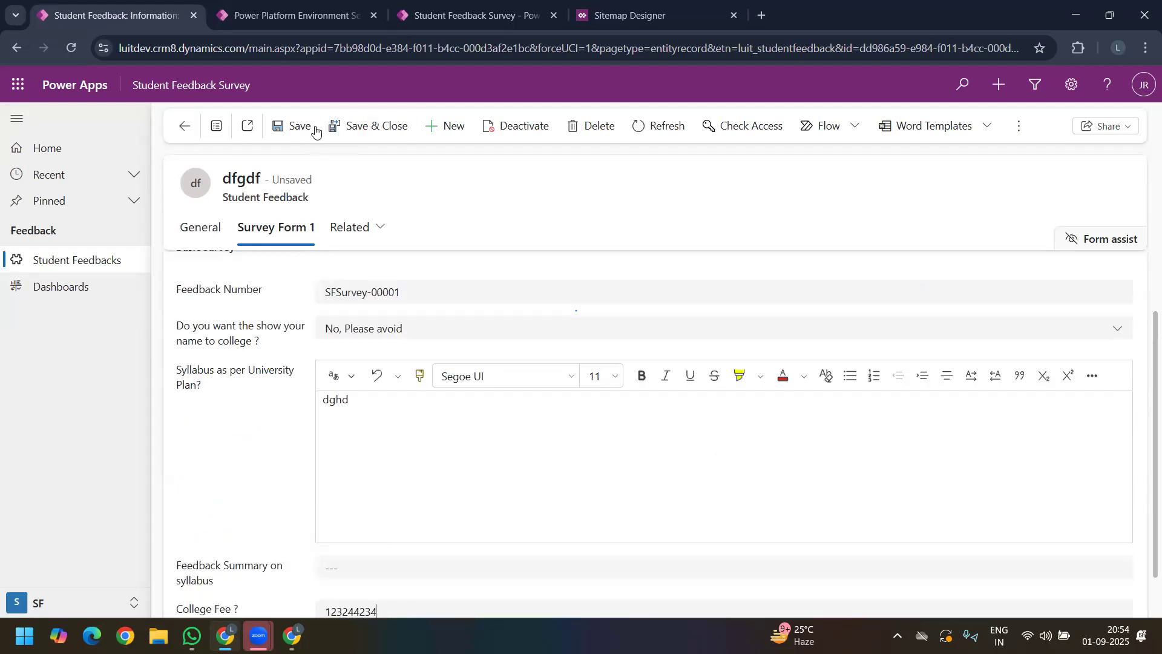
click(296, 127)
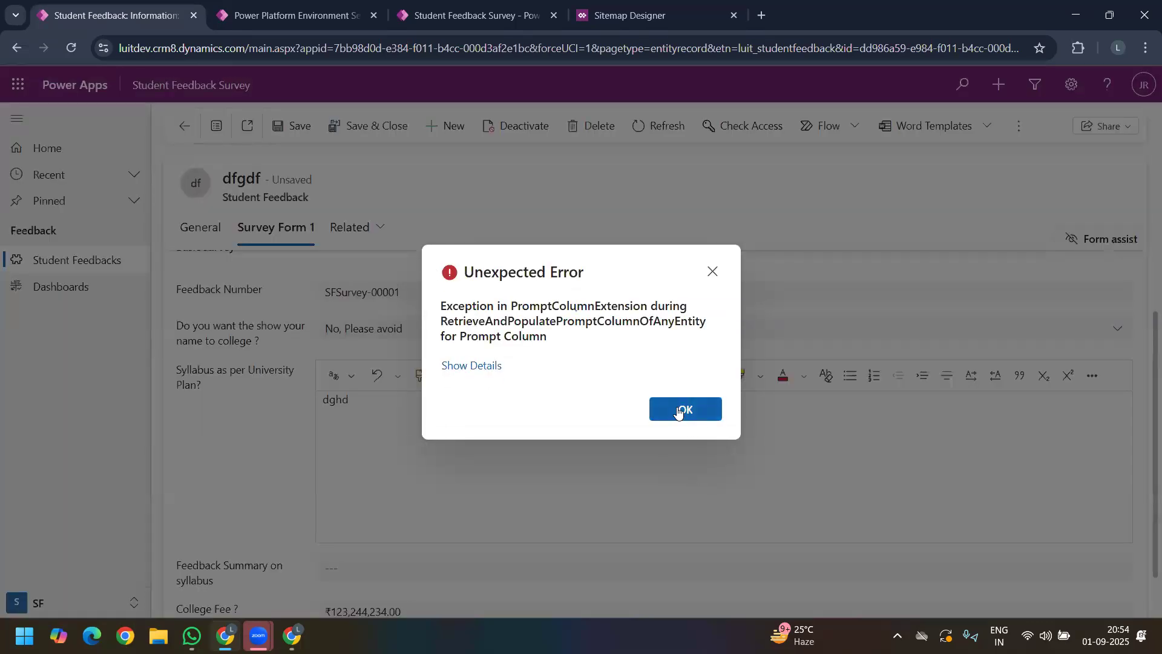
click(678, 411)
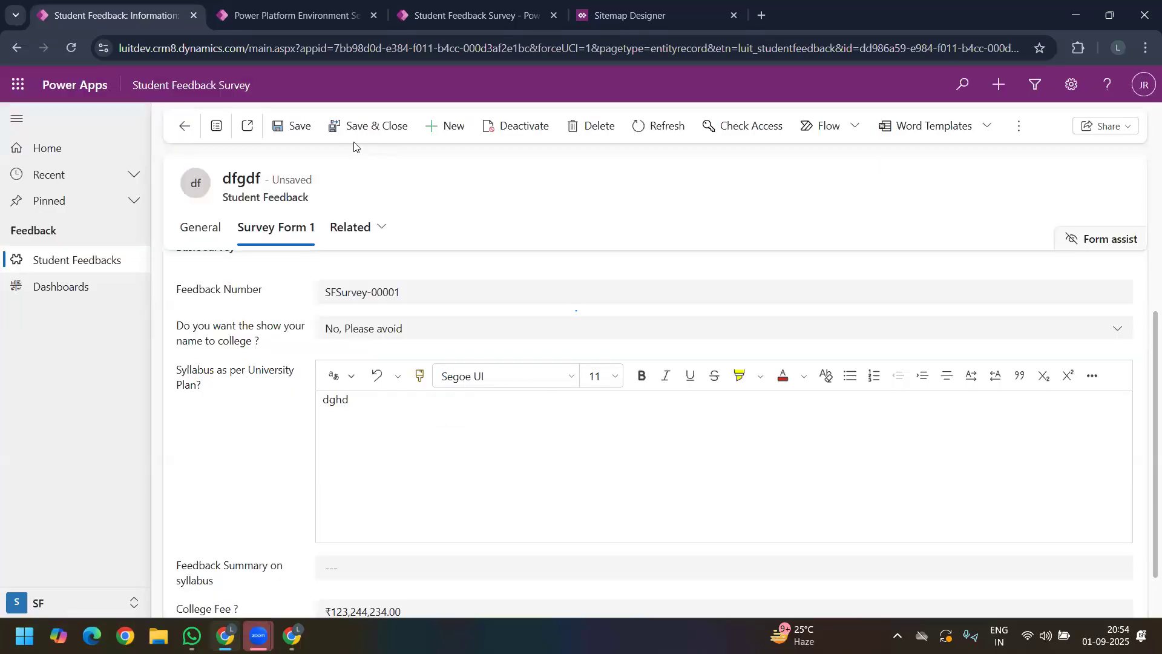
click(357, 128)
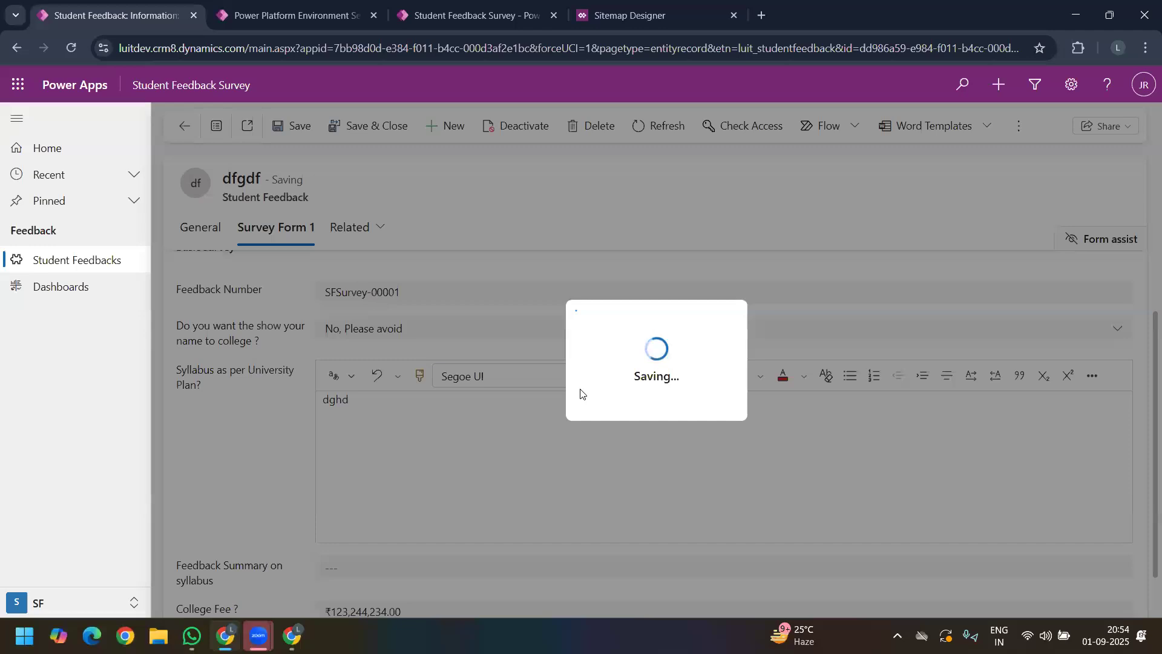
click(679, 411)
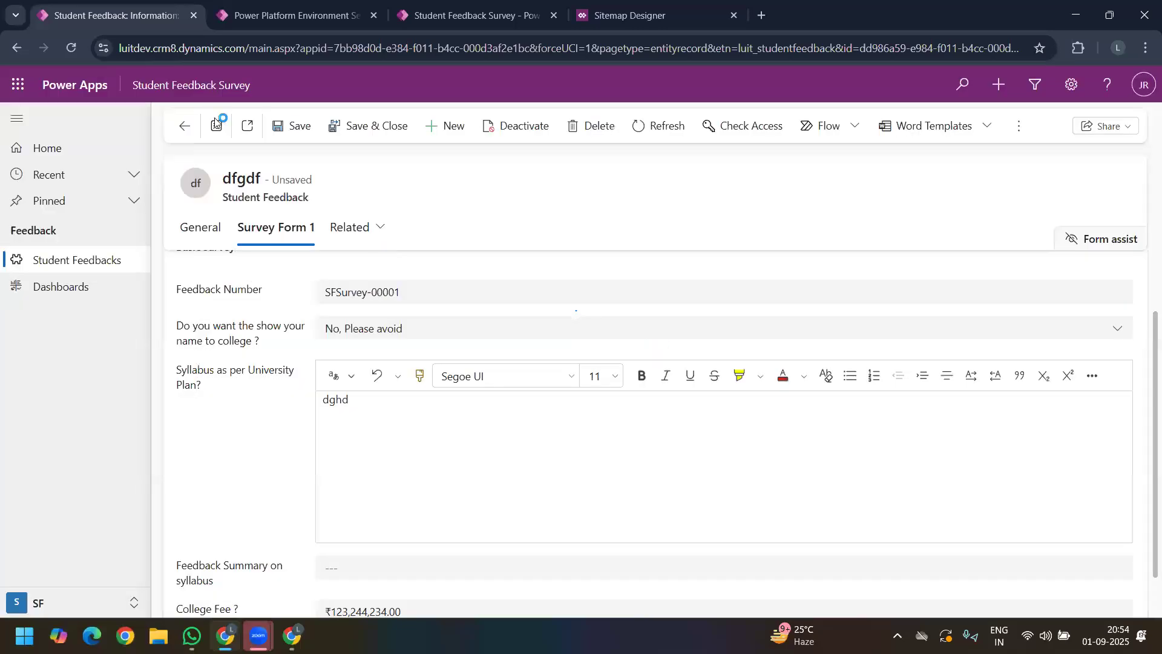
click(186, 128)
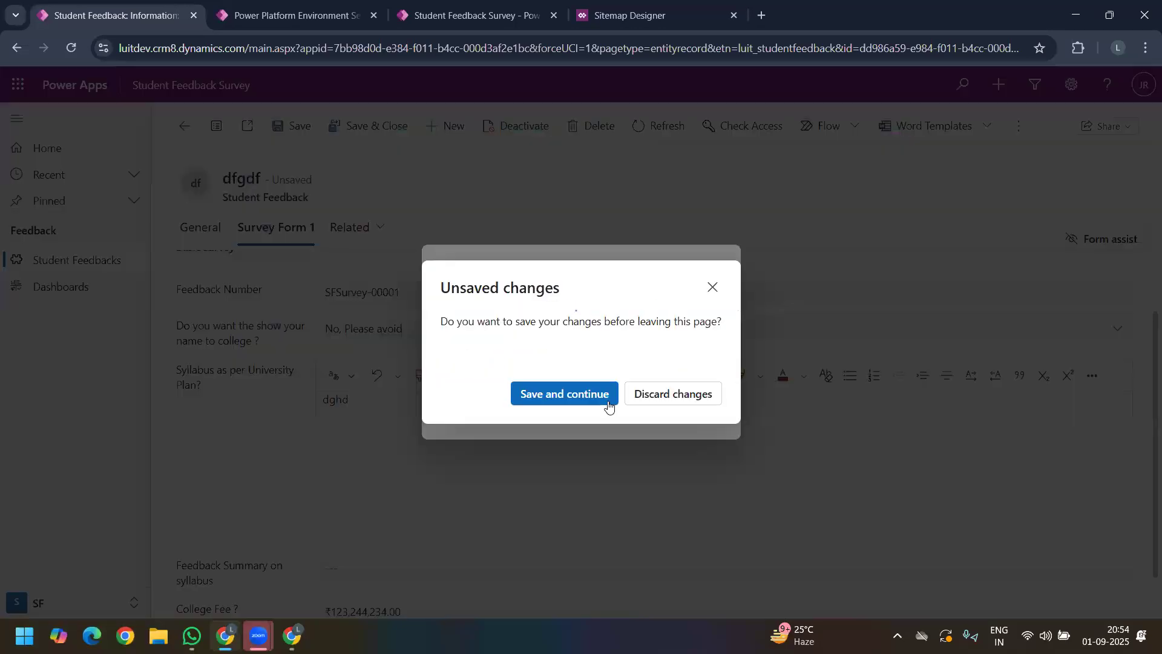
click(693, 404)
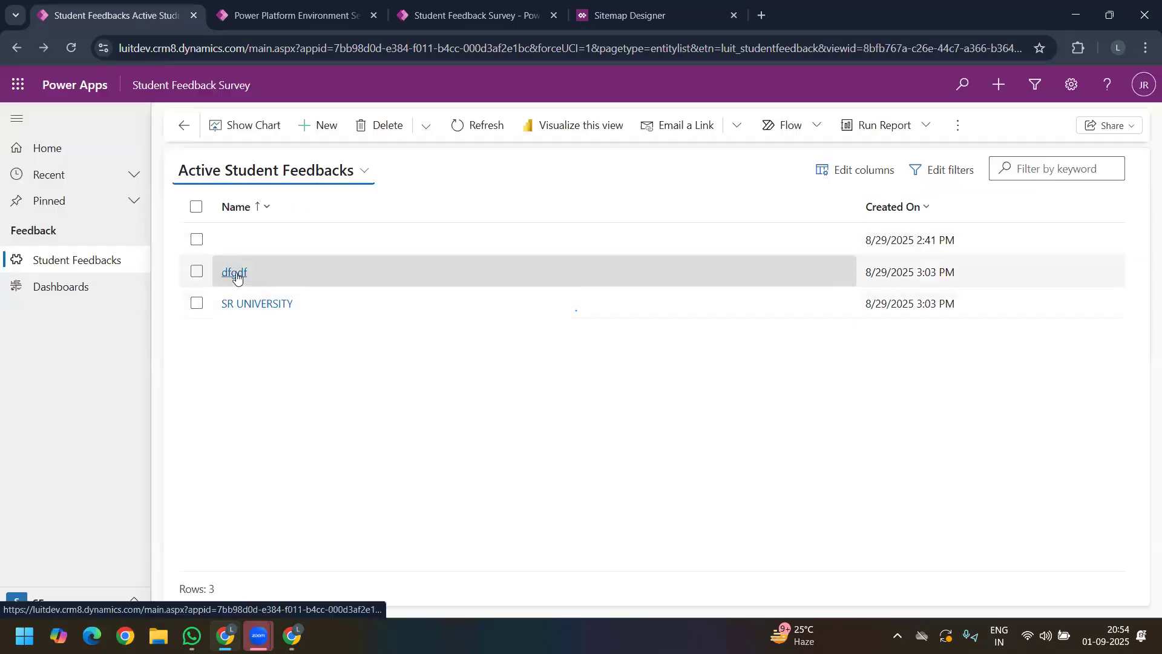
Step: Reopen the dfgdf record, clear its syllabus answer on Survey Form 1 and set the College Fee to 123456
click(236, 273)
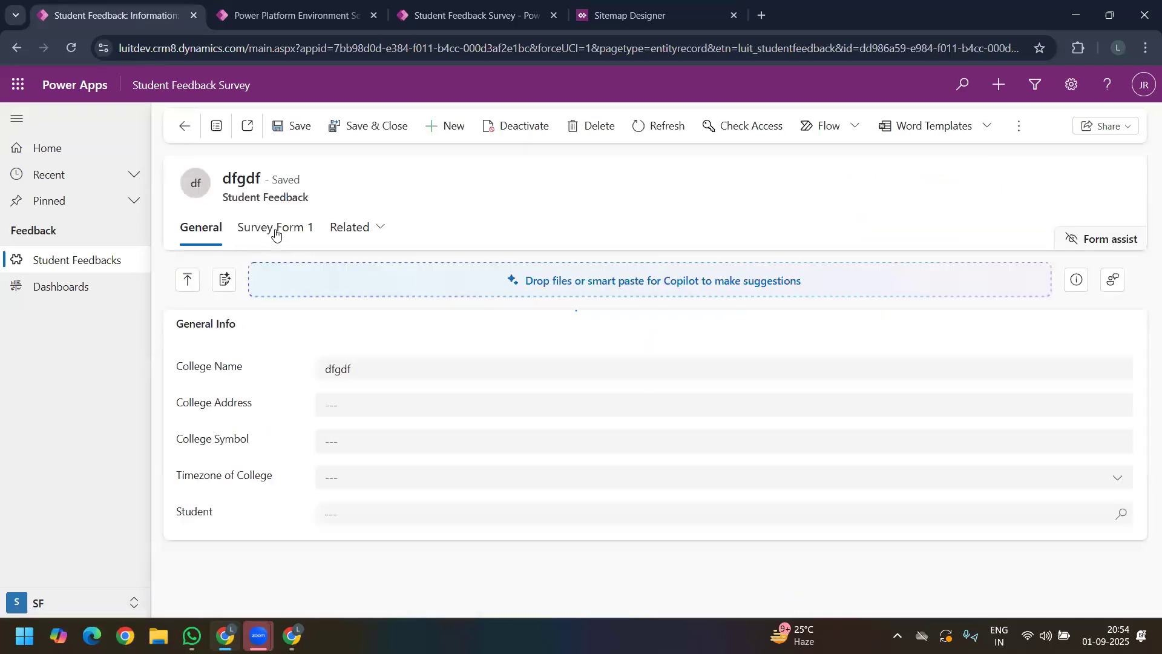
click(275, 230)
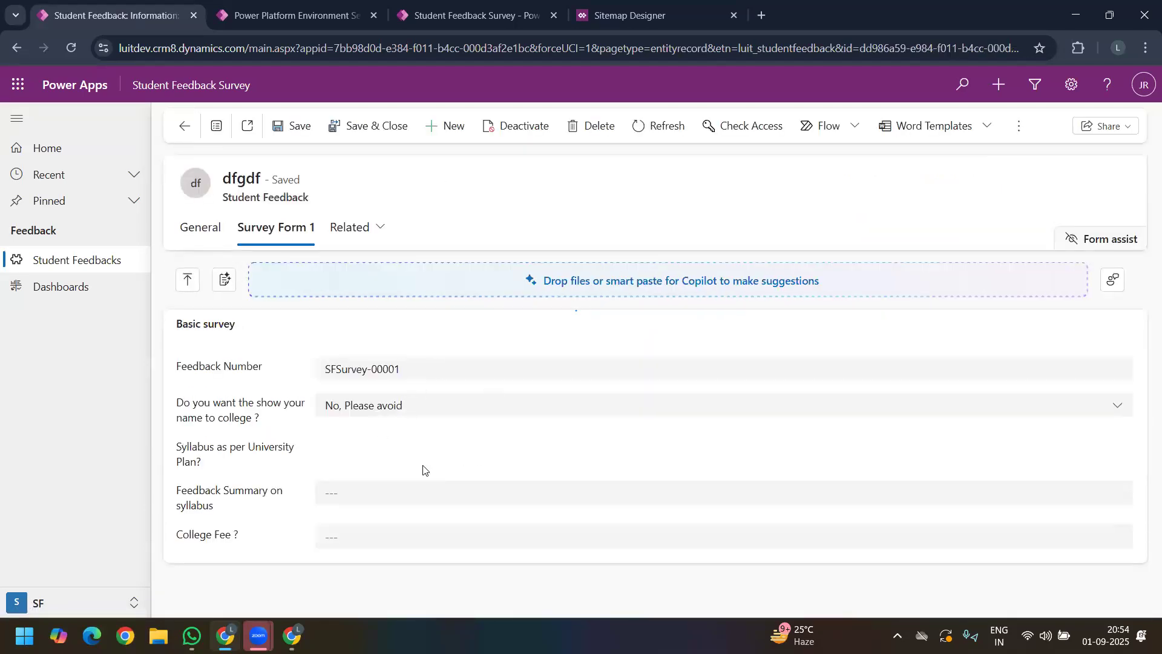
click(379, 483)
key(BackSpace)
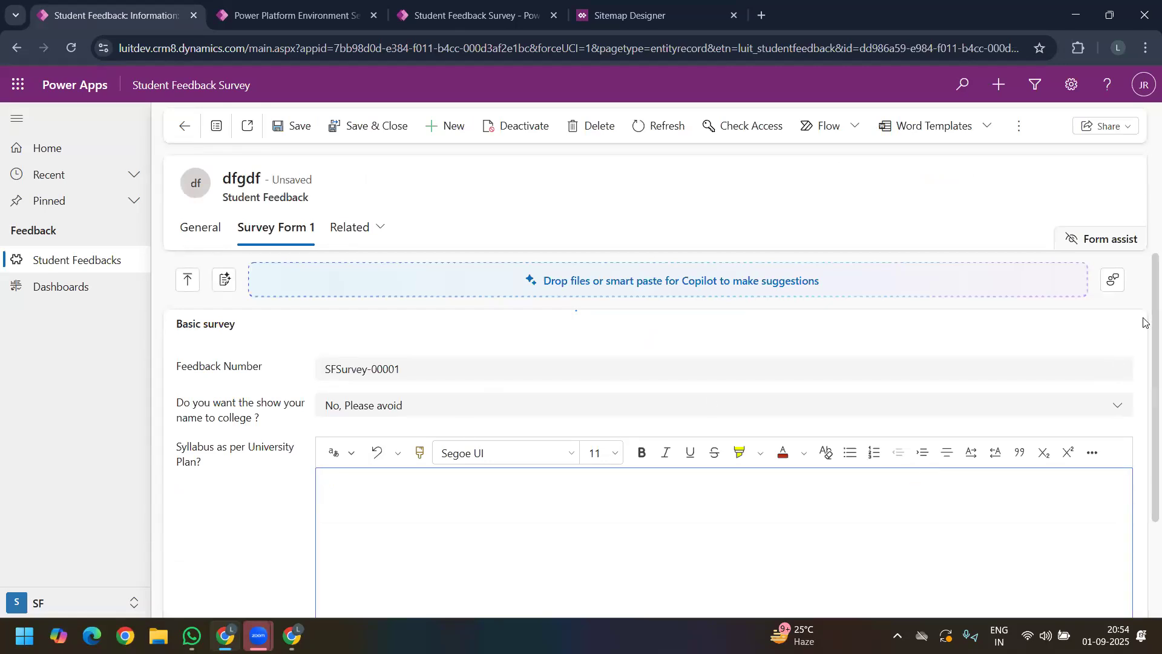
scroll(666, 441, down, 2)
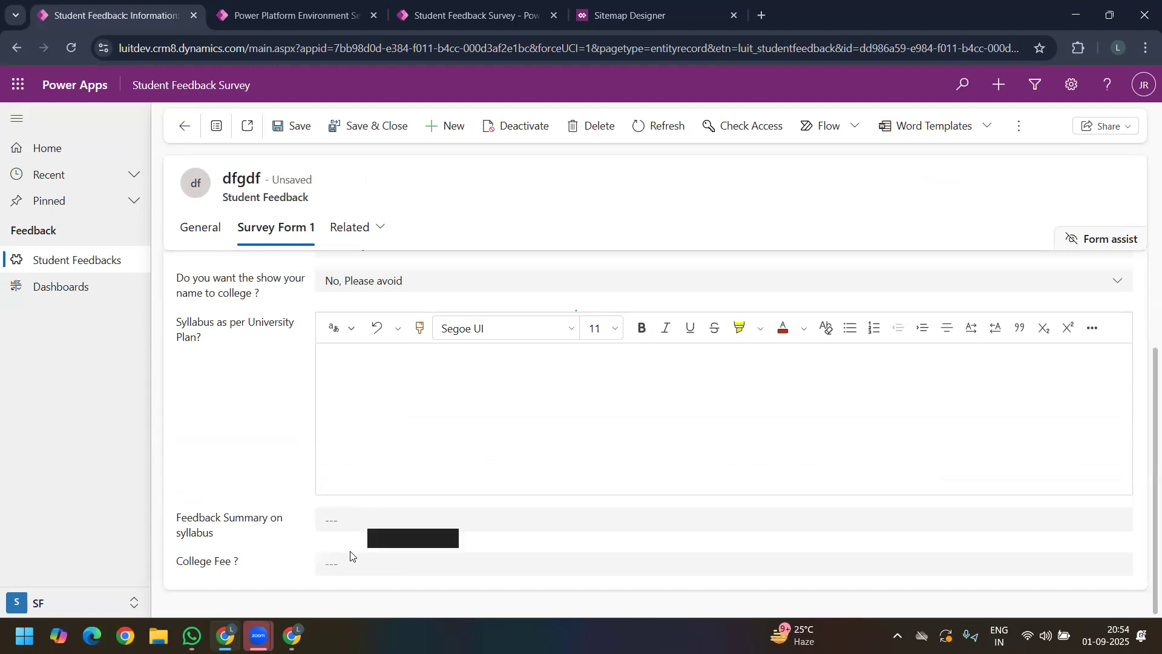
click(339, 562)
text(w5)
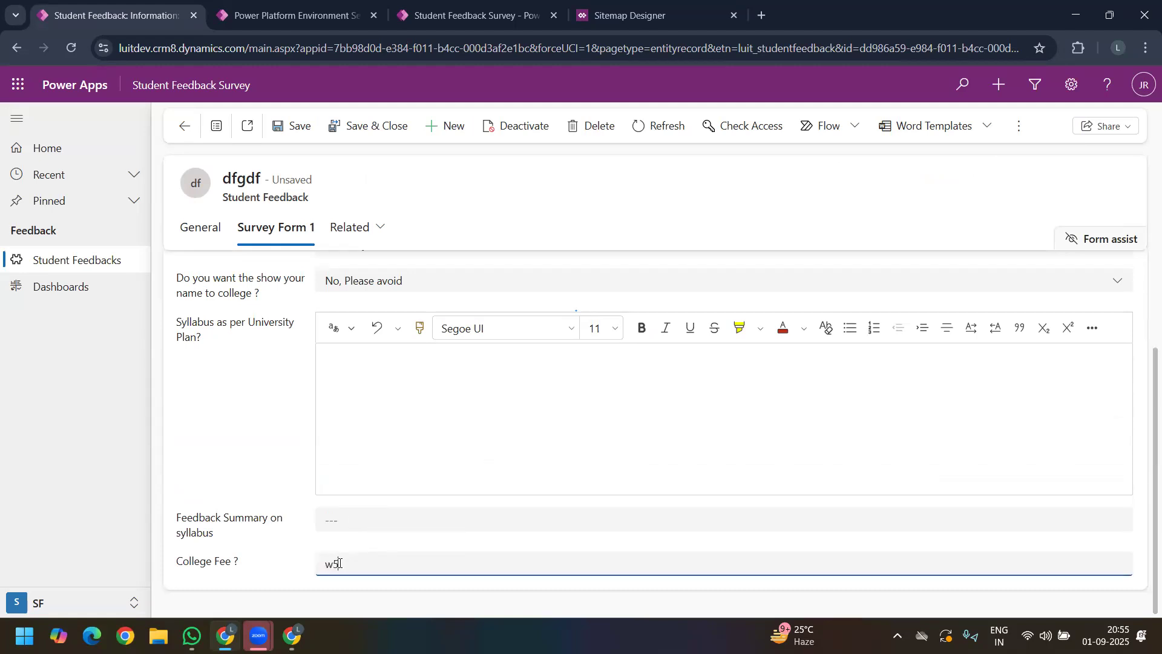
key(BackSpace)
key(BackSpace)
text(12)
Step: Try to save and close the dfgdf record, and return to the Student Feedbacks list discarding the unsaved changes
click(371, 125)
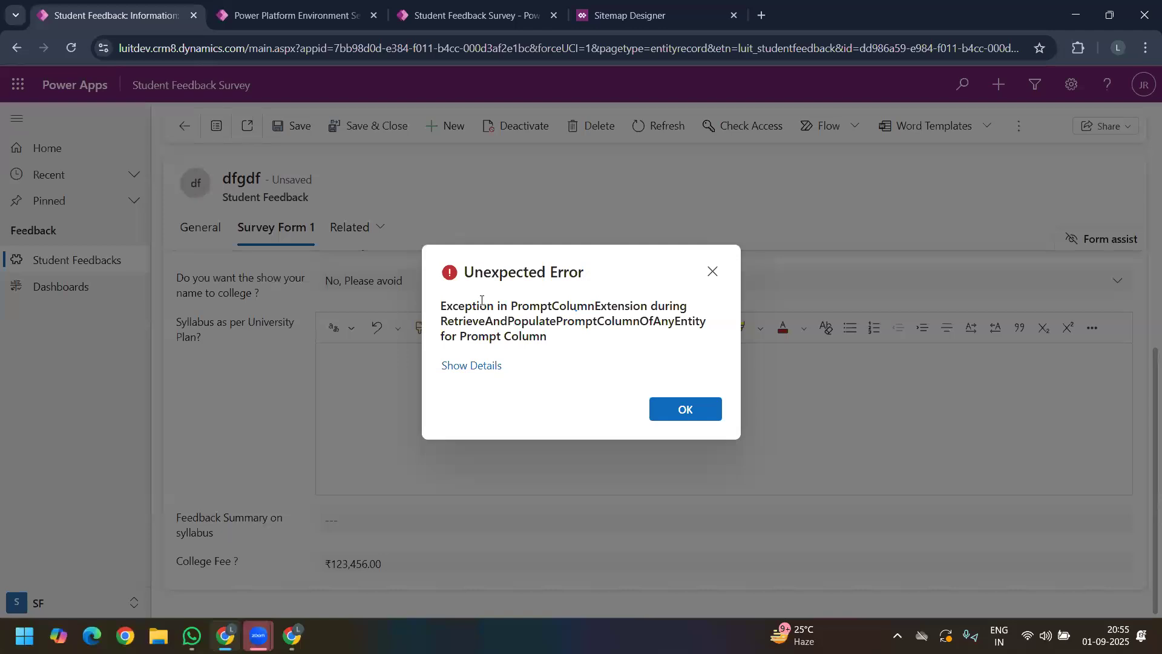
click(693, 410)
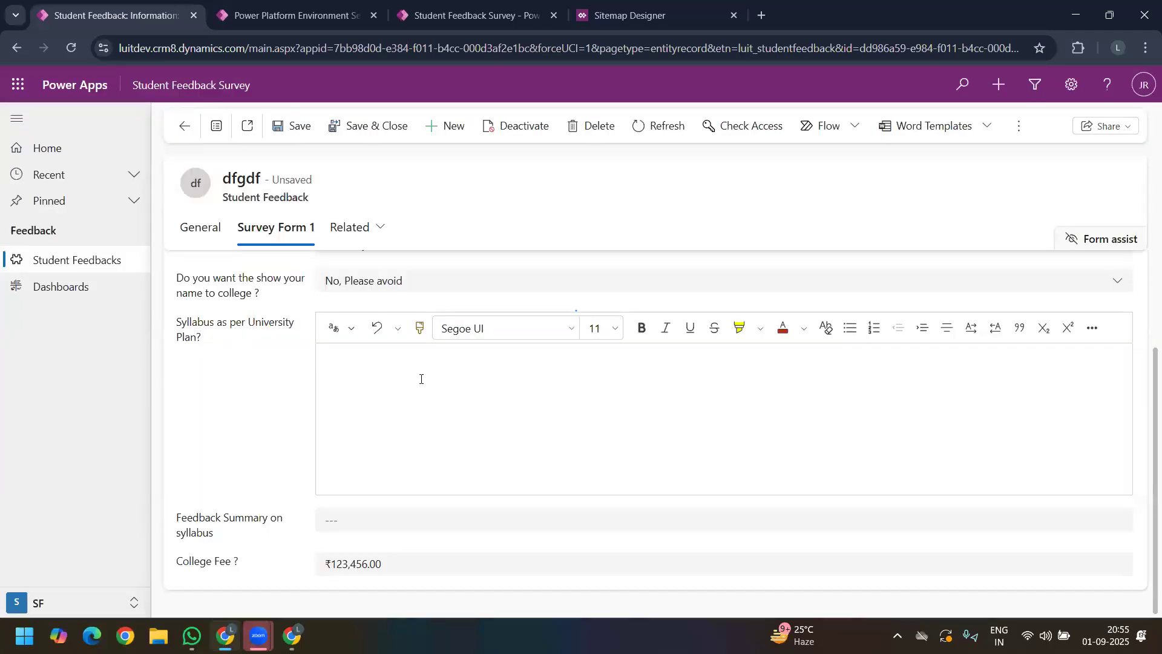
click(391, 379)
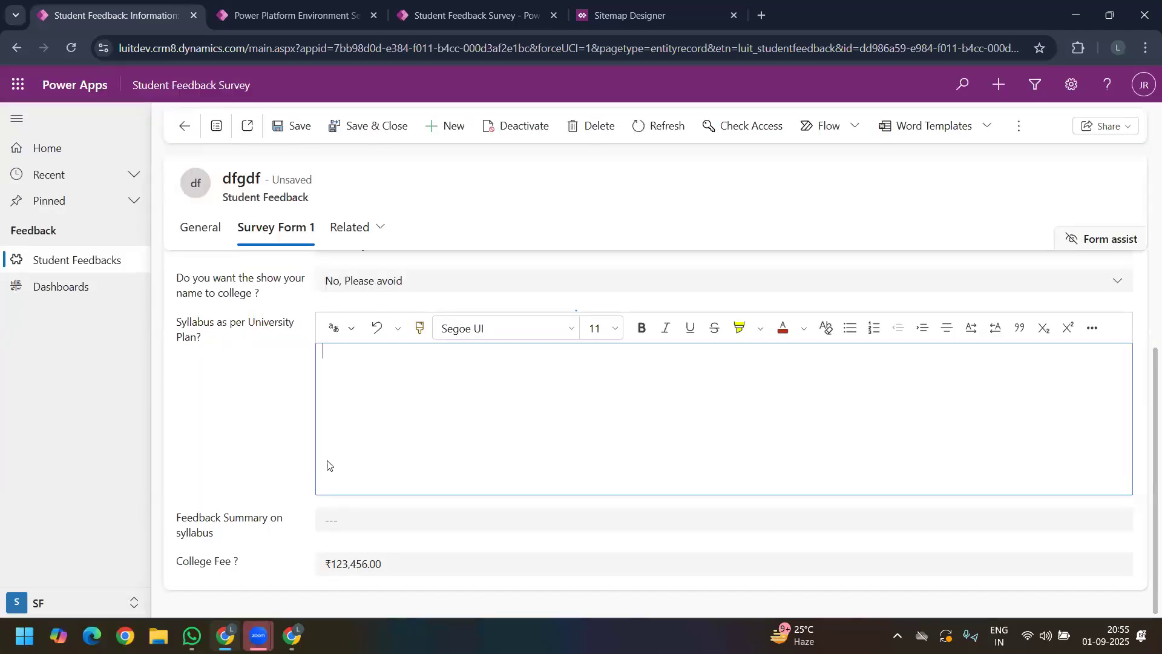
click(236, 484)
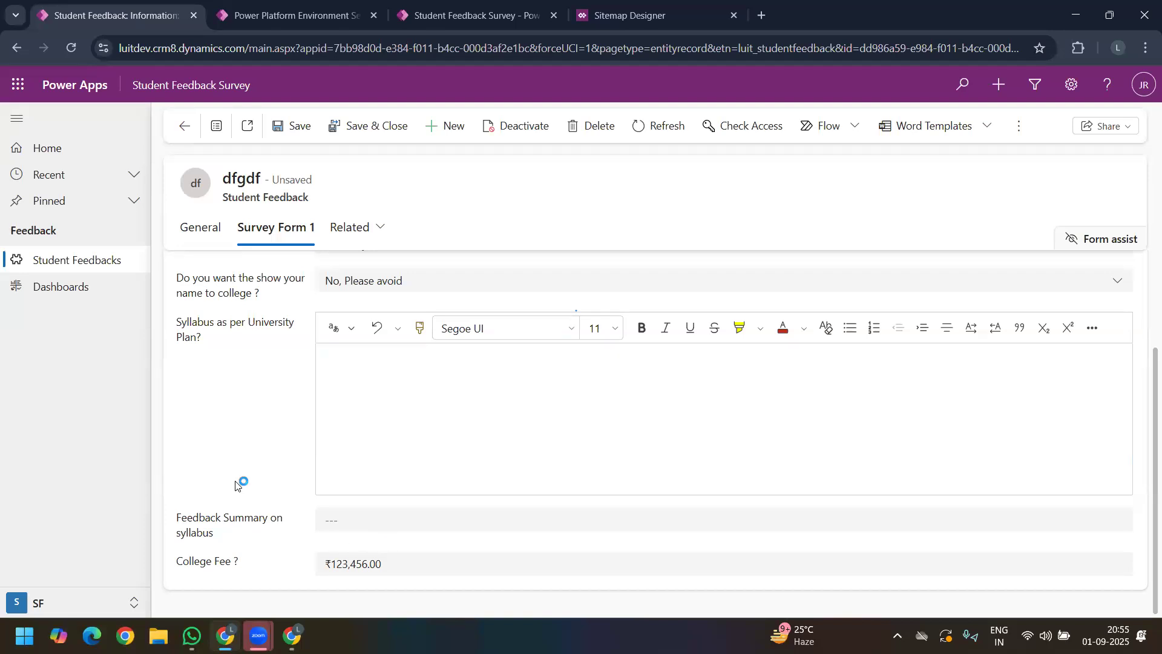
click(183, 127)
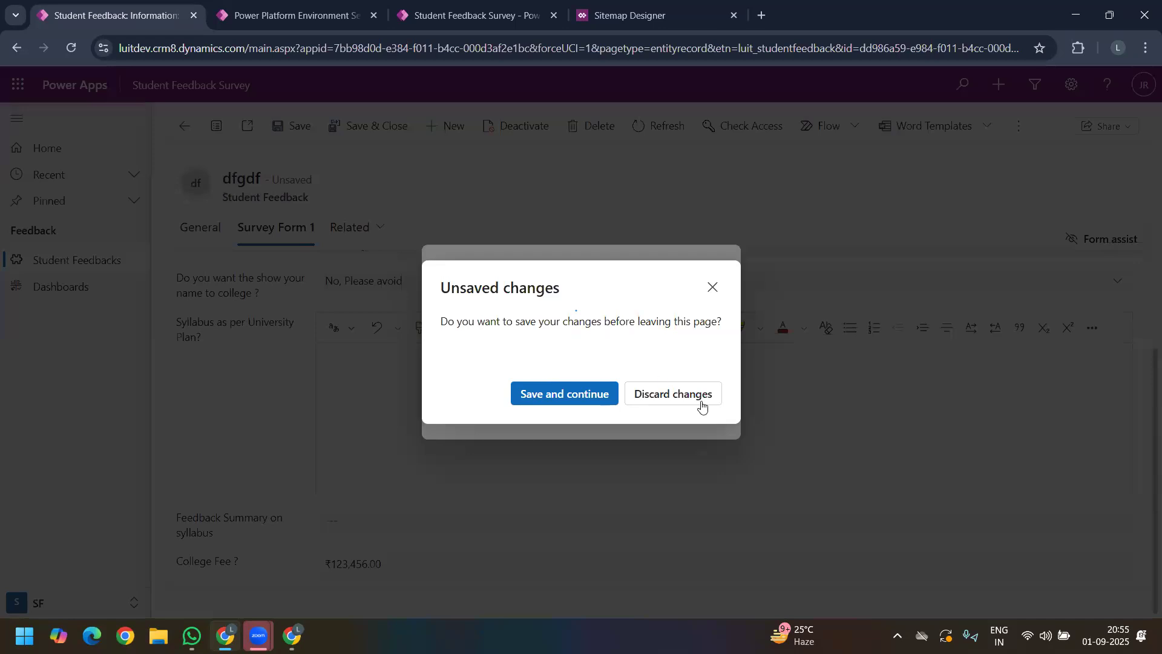
click(668, 394)
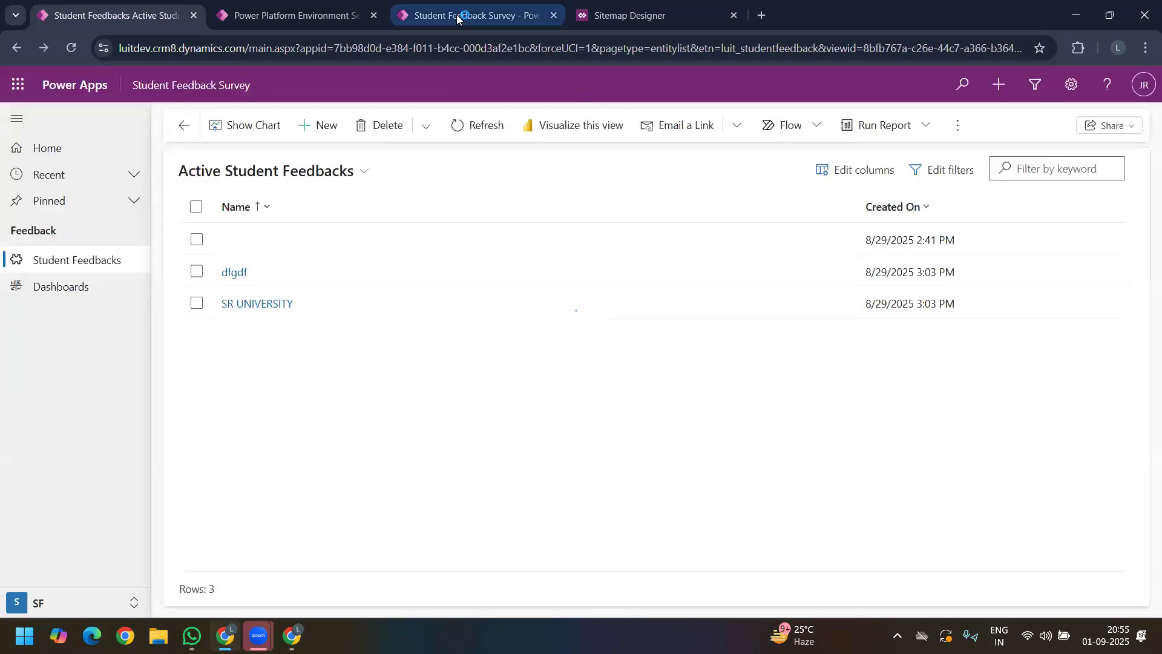
Step: Leave the app designer without adding a dashboard and open the Student Feedback table's Information form for editing
click(457, 16)
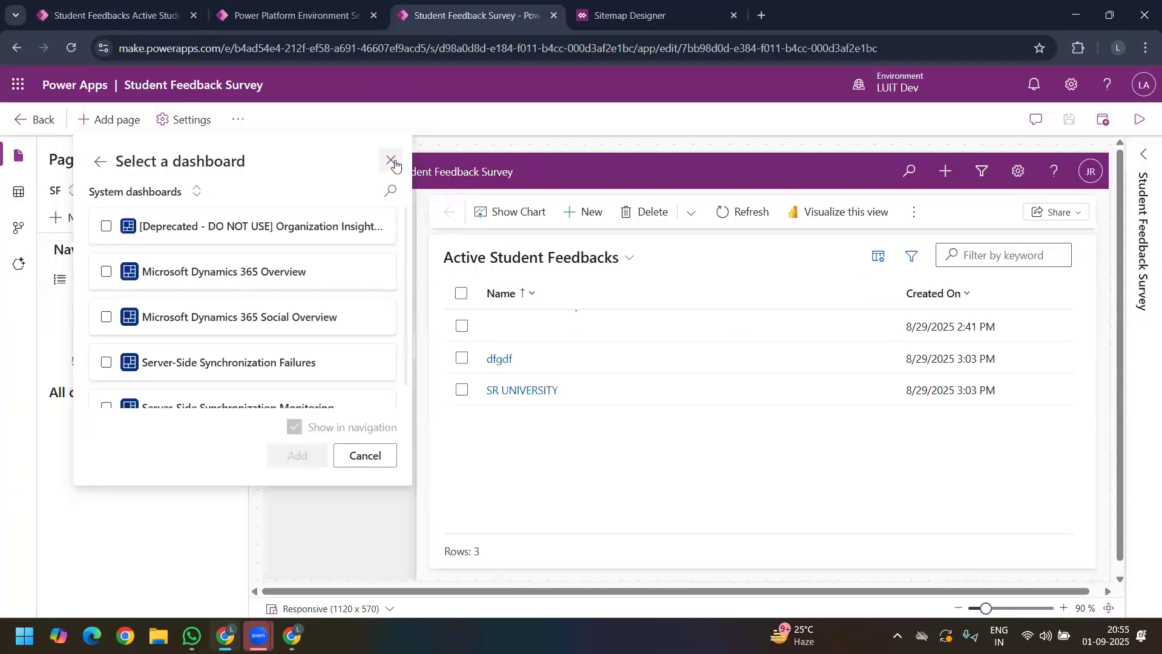
click(392, 160)
click(32, 119)
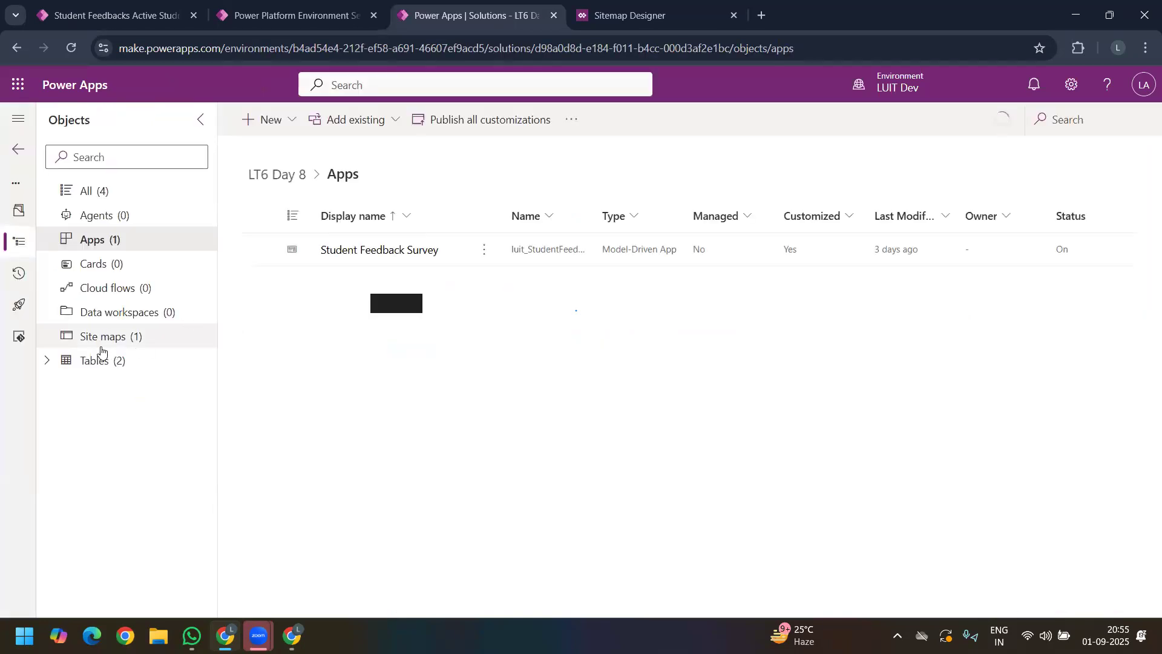
click(61, 360)
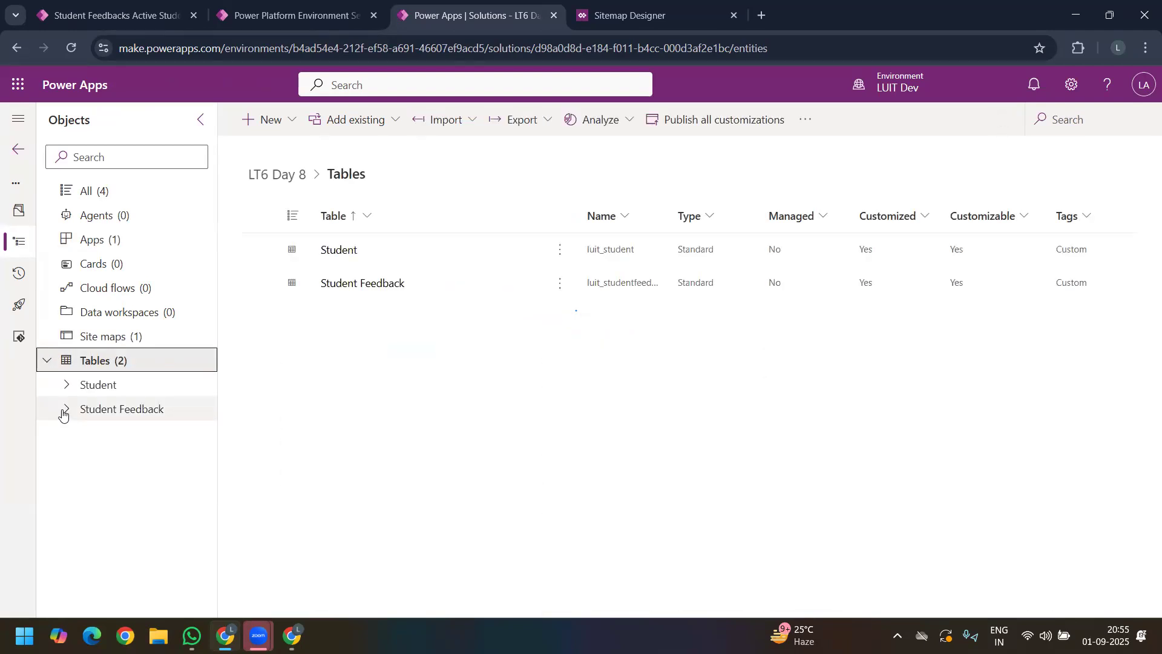
click(64, 408)
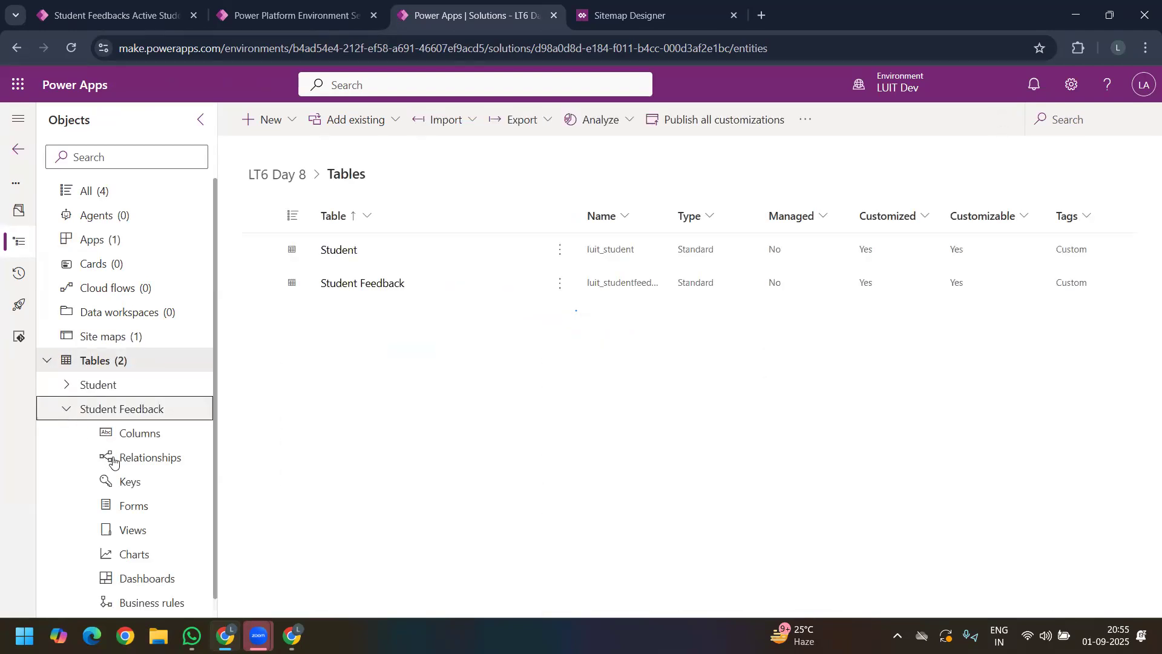
click(136, 507)
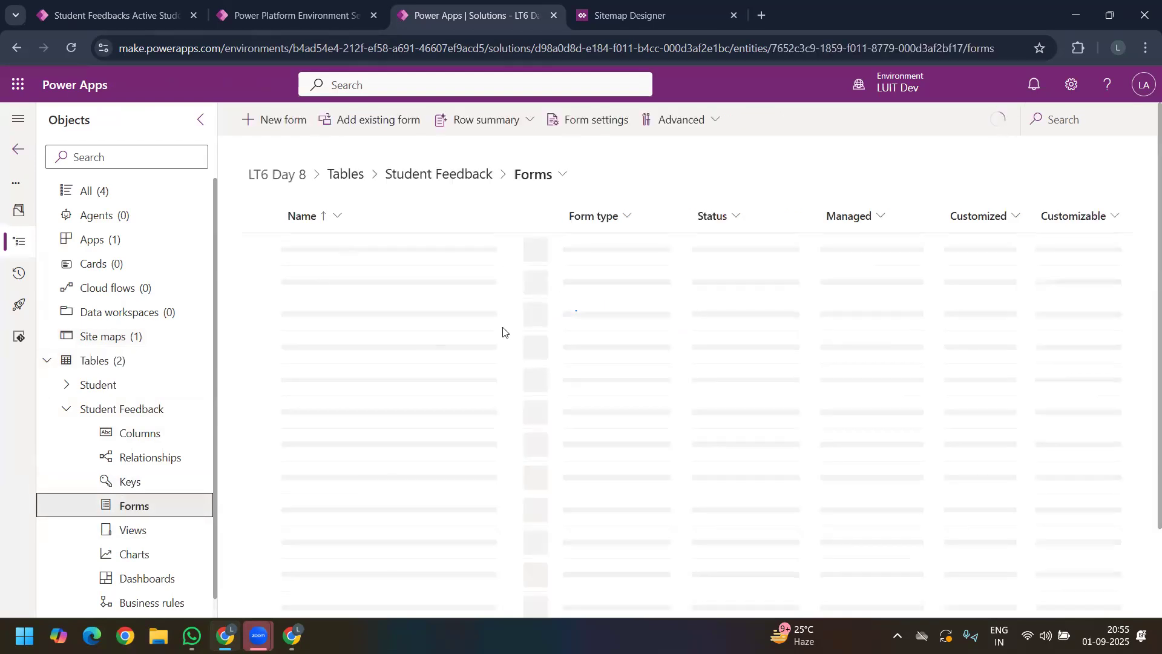
click(317, 315)
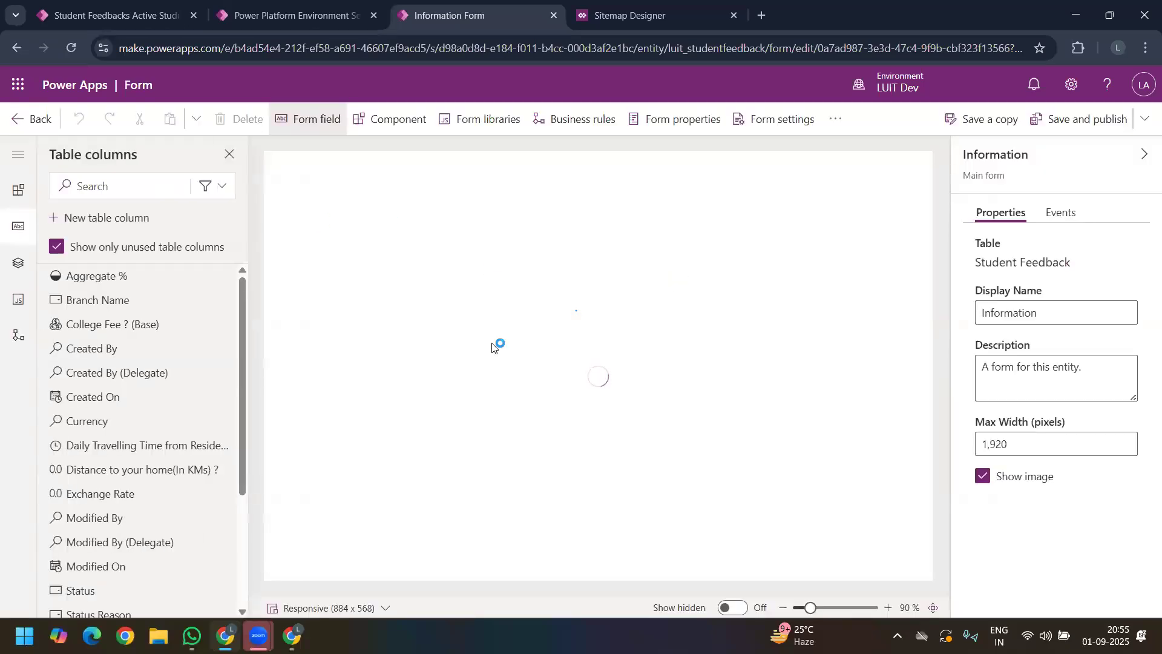
Step: Open the dfgdf record in the Student Feedback Survey app and show its Survey Form 1 section
click(299, 19)
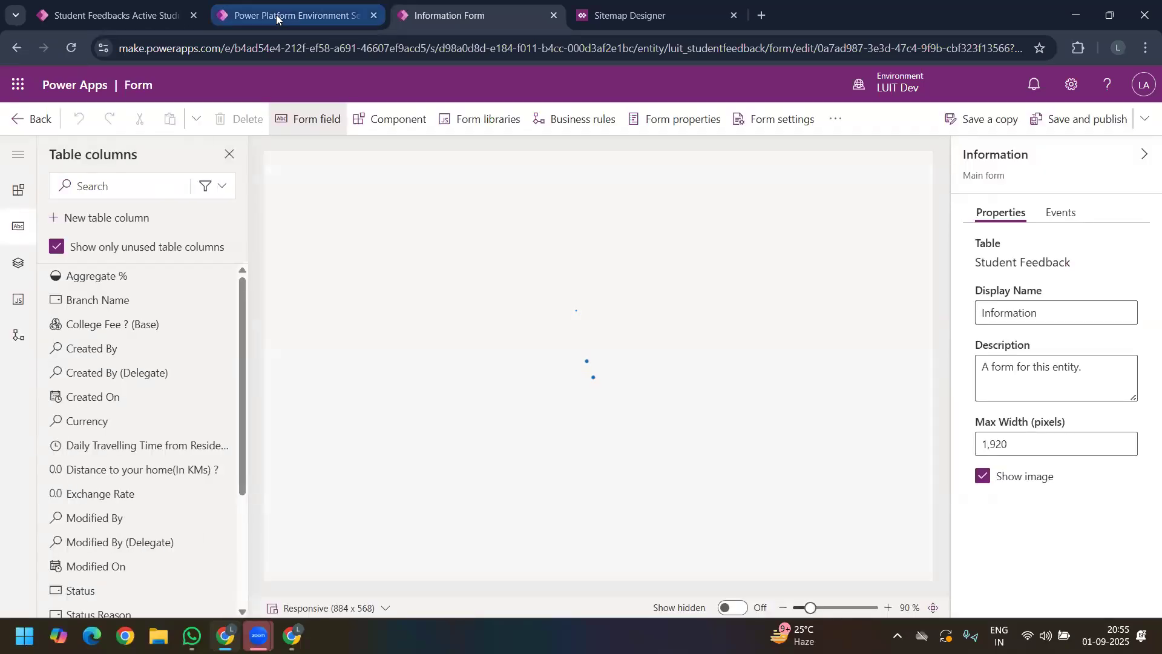
click(61, 5)
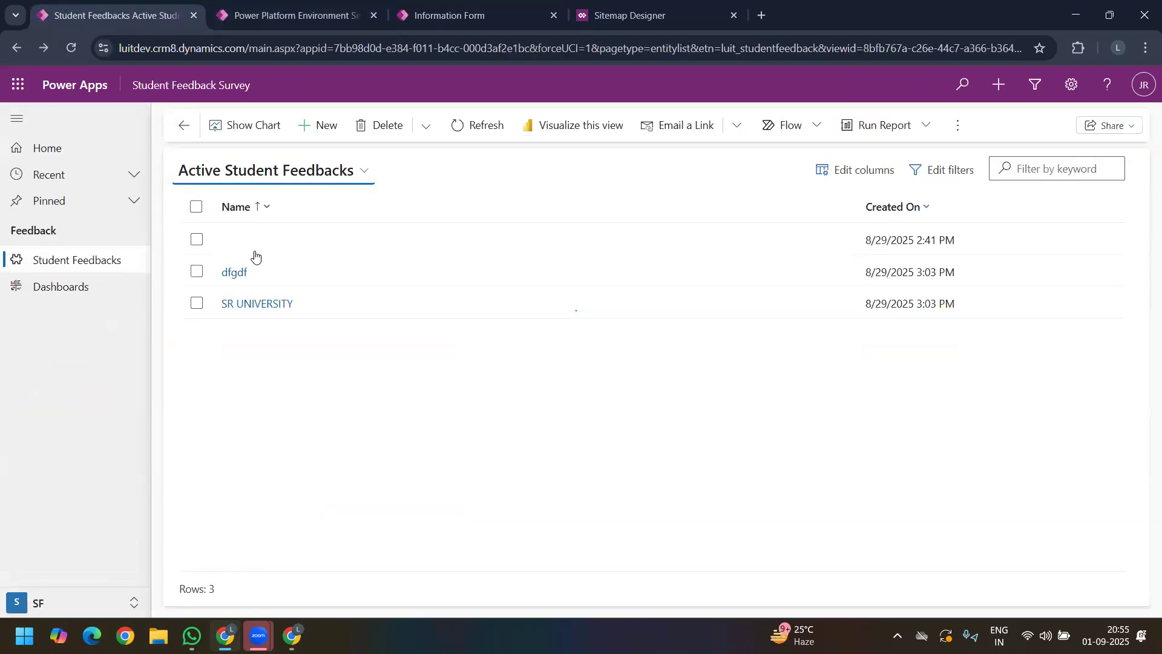
click(234, 271)
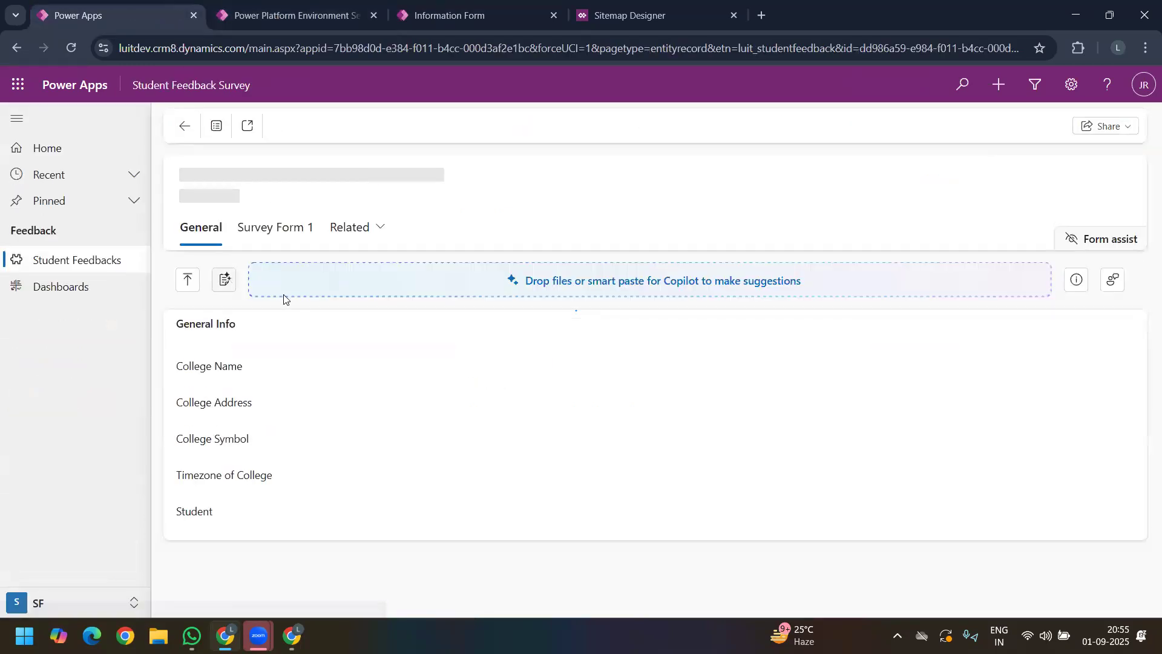
click(267, 229)
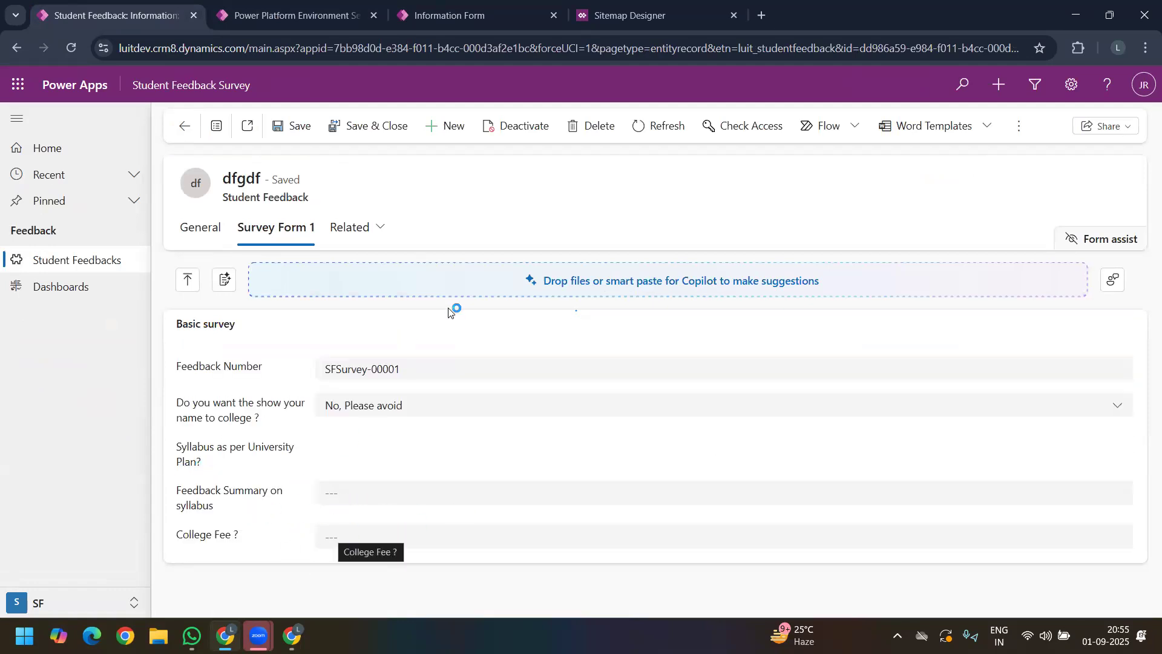
Step: Remove the Feedback Summary on syllabus field from Survey Form 1 of the Information form, and save and publish the form
click(487, 17)
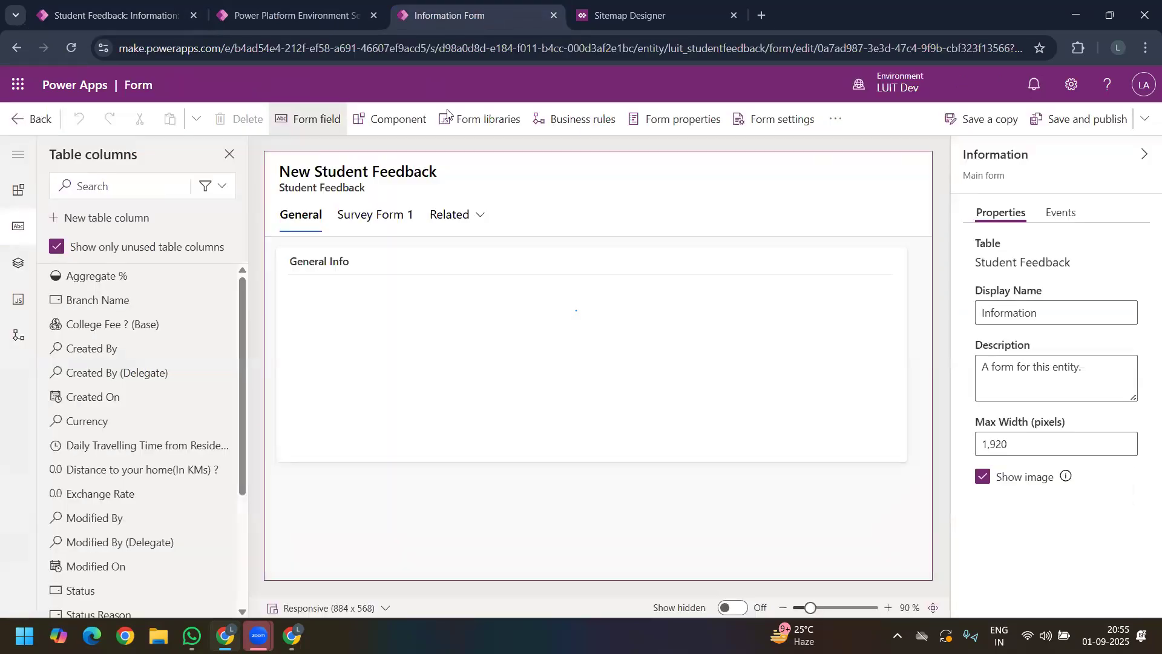
click(360, 216)
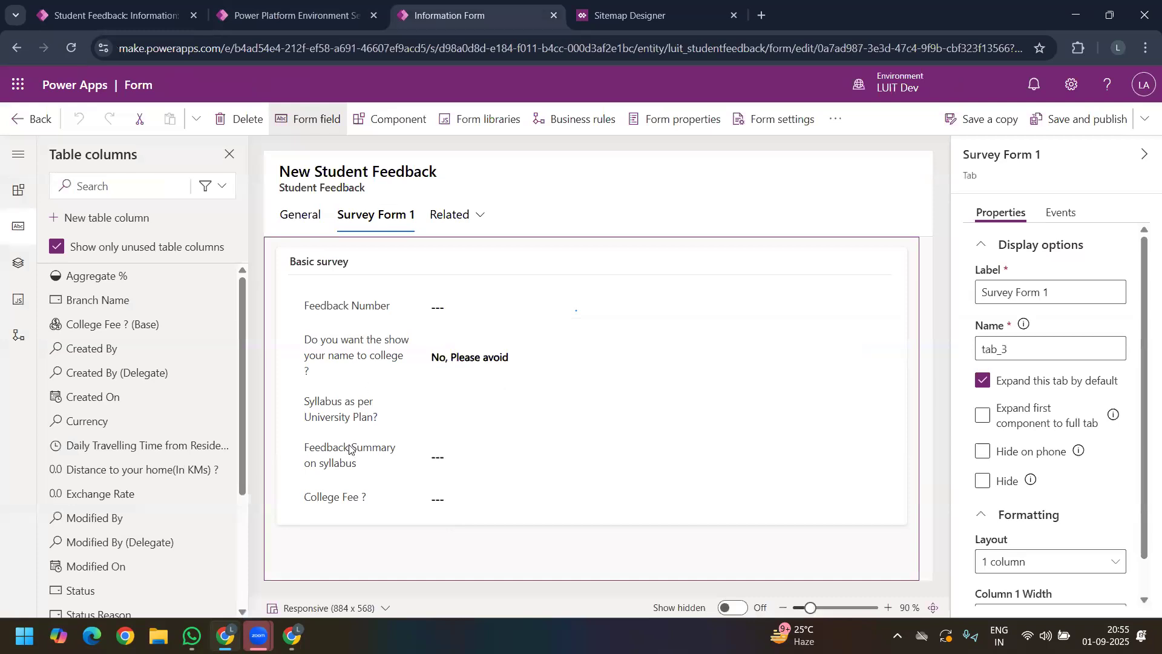
click(339, 452)
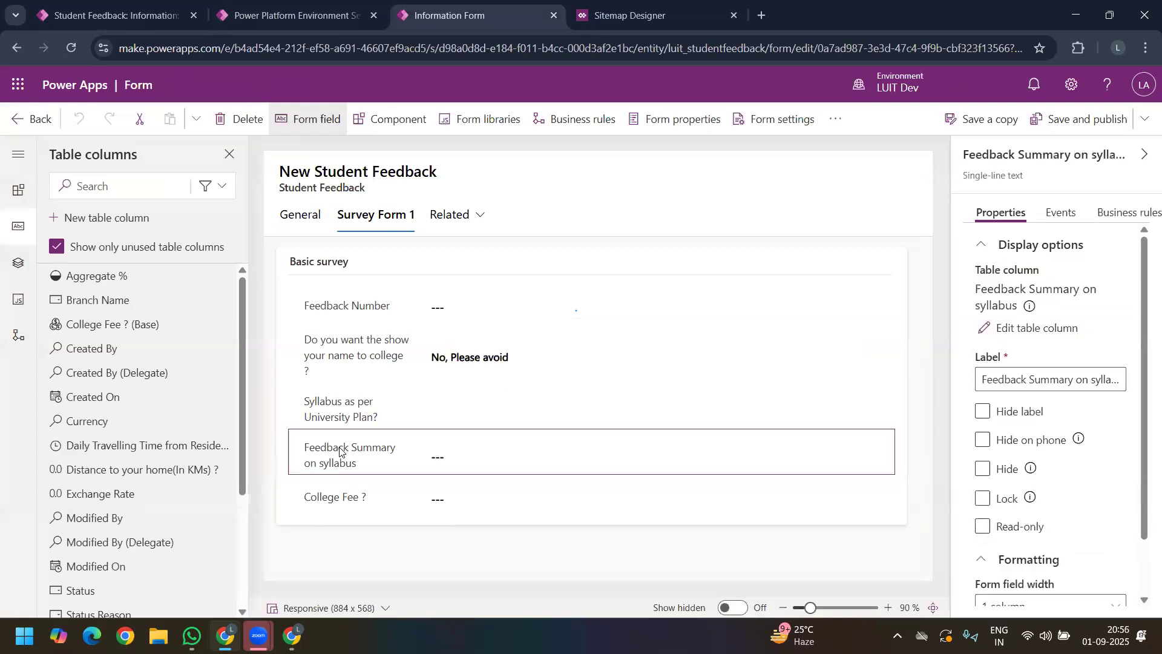
key(Delete)
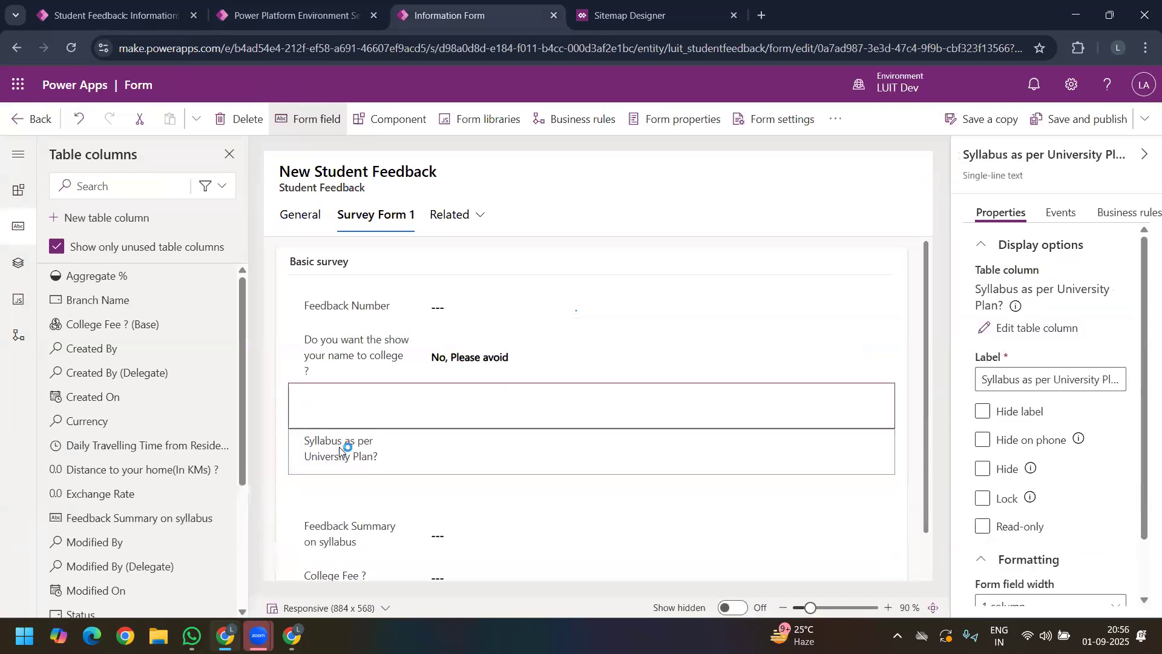
click(1088, 121)
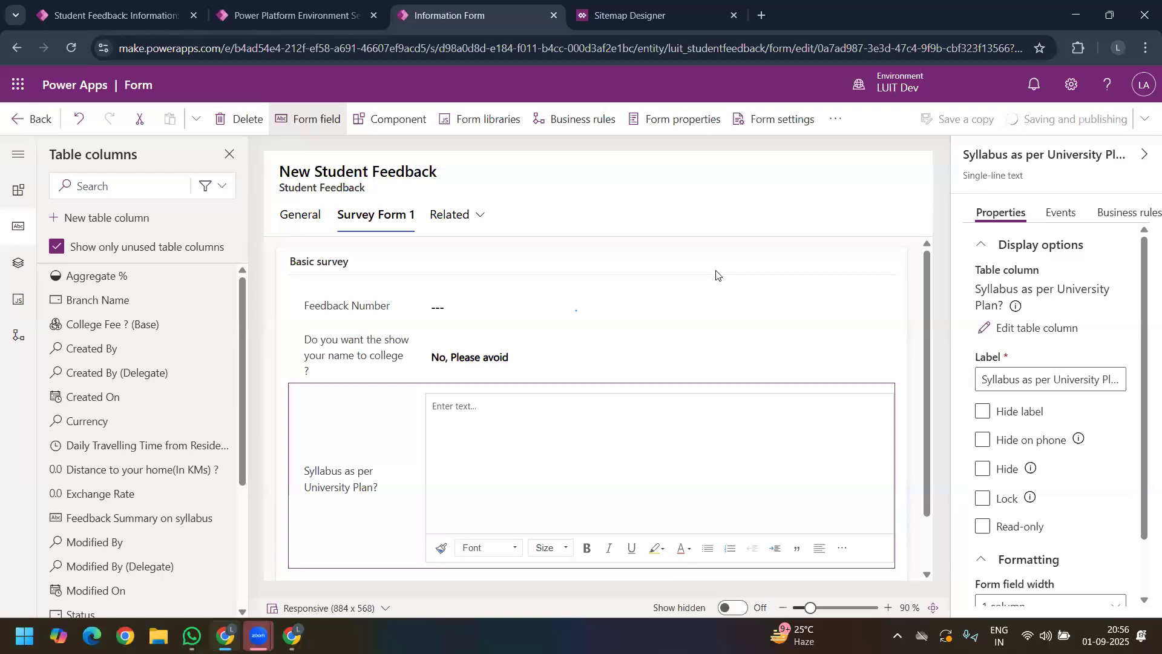
Step: Reload the dfgdf record in the app with the cache emptied and show Survey Form 1
click(97, 18)
right_click(72, 51)
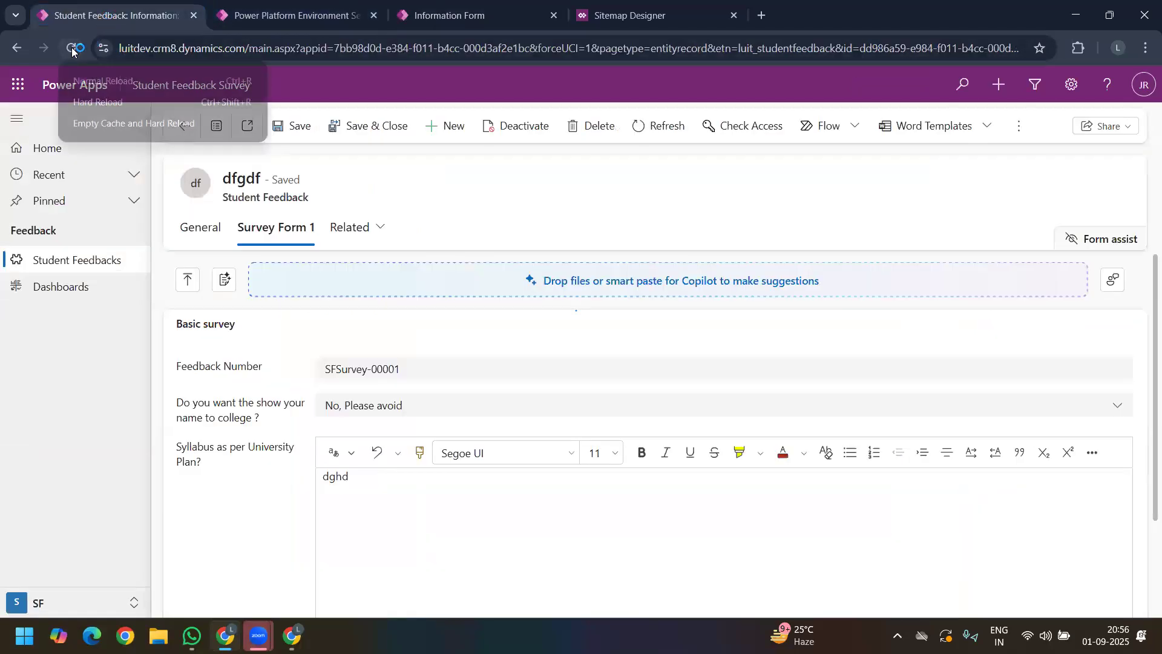
click(124, 124)
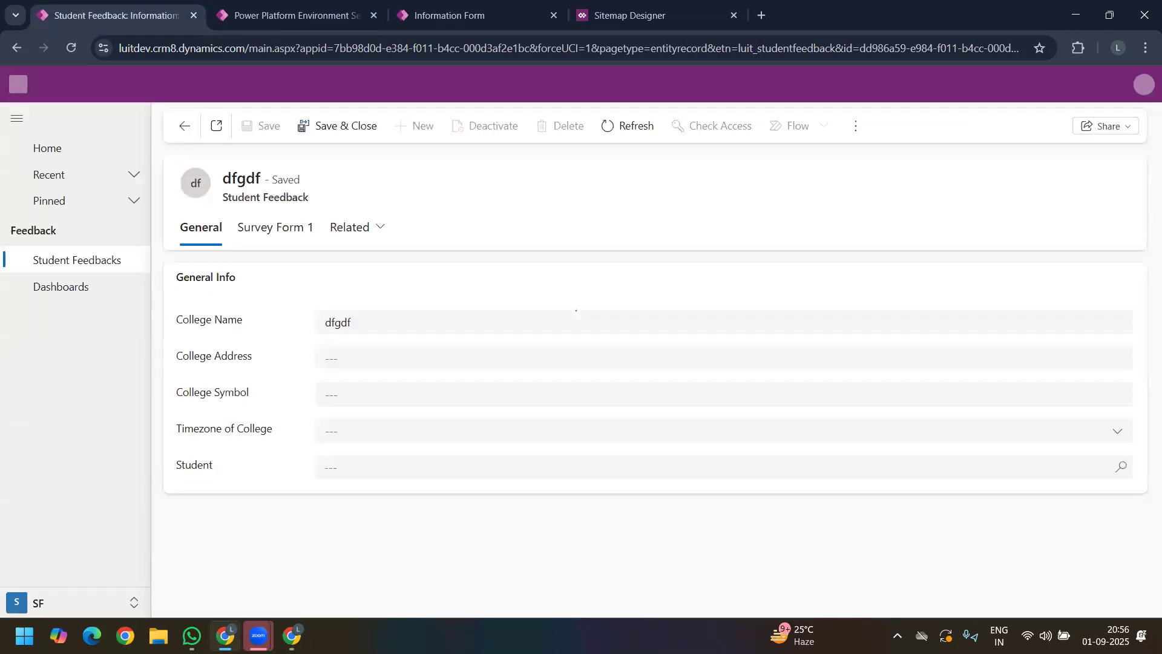
click(252, 239)
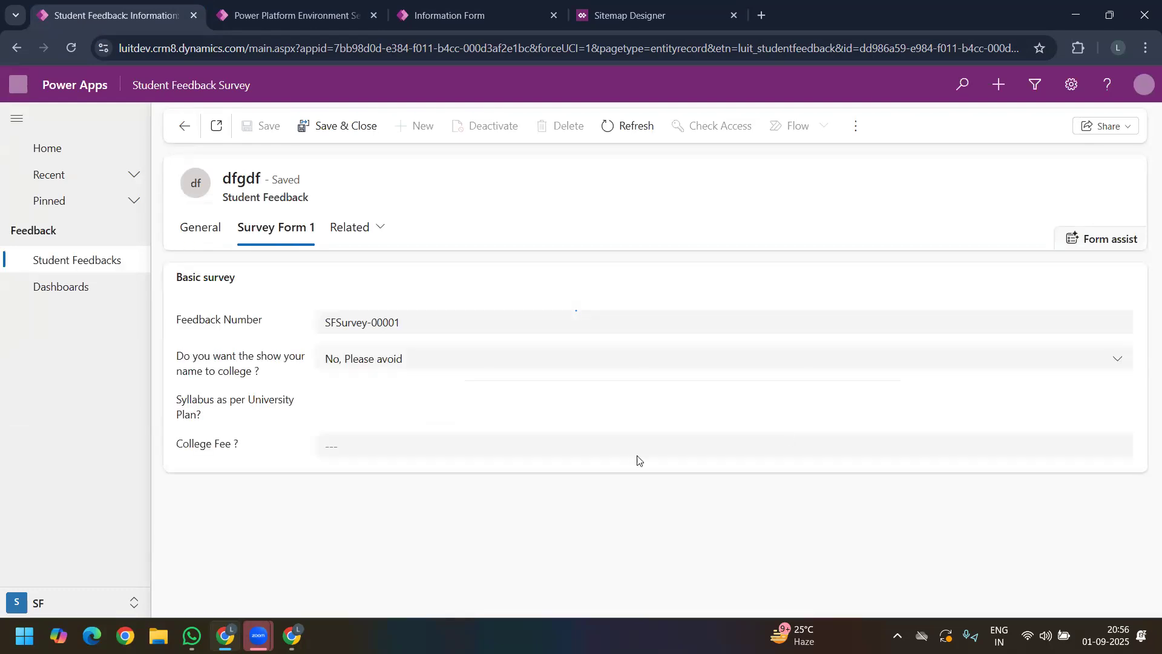
Step: Enter 1234666 as the College Fee of the dfgdf record and try to save and close it
click(381, 598)
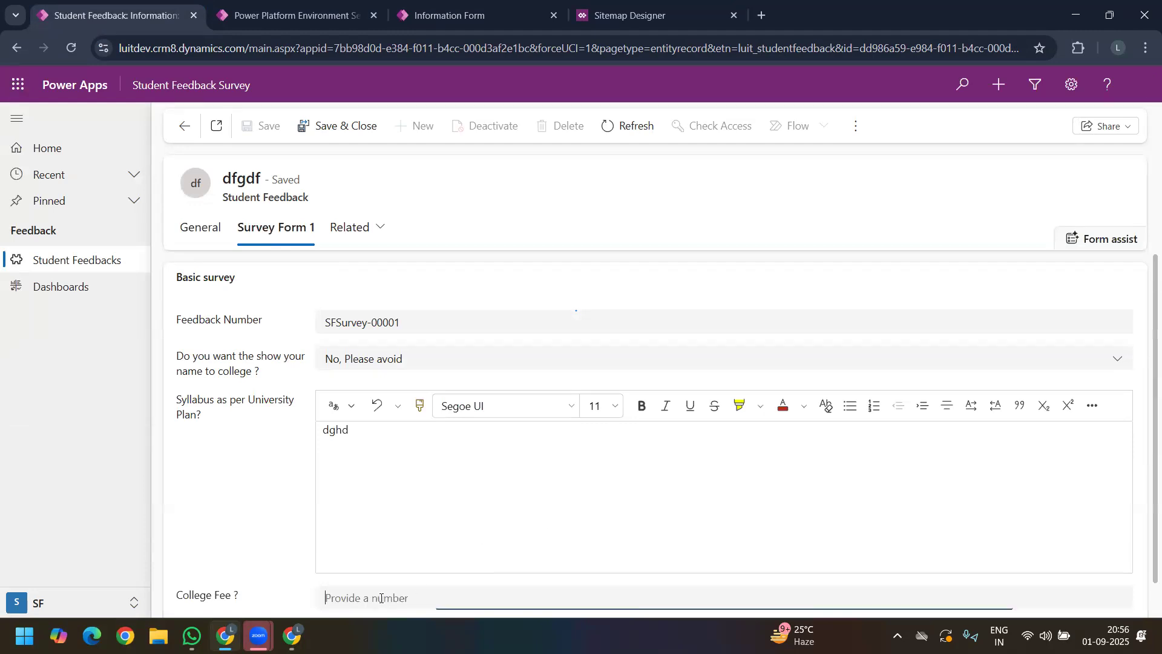
text(123466)
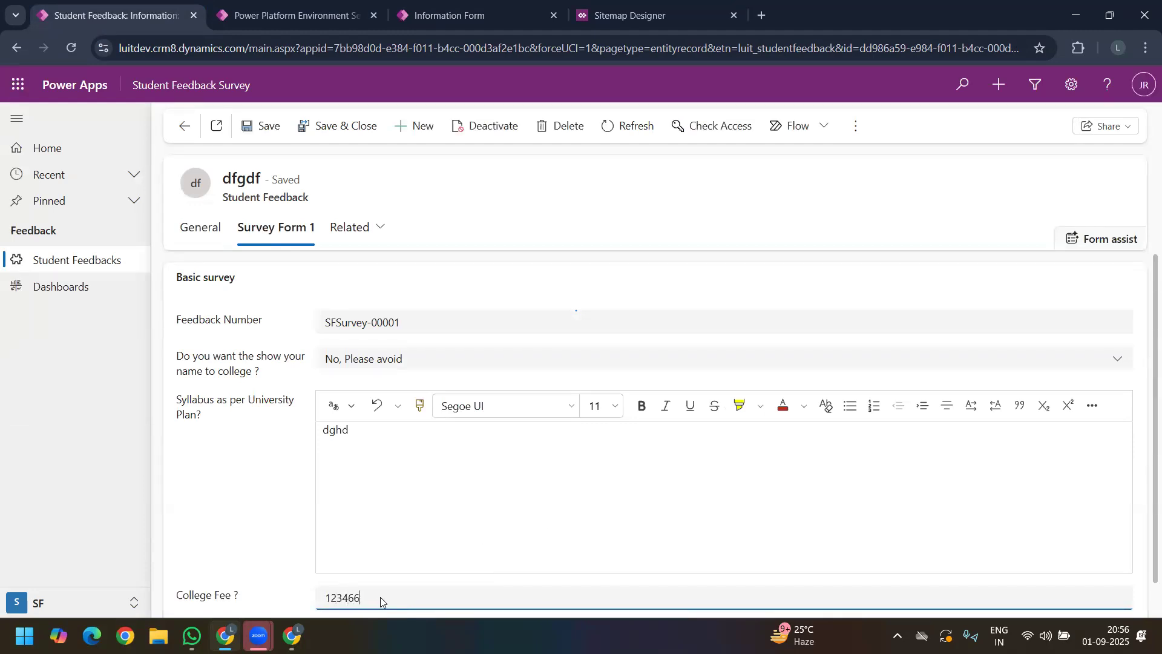
text(6)
click(324, 128)
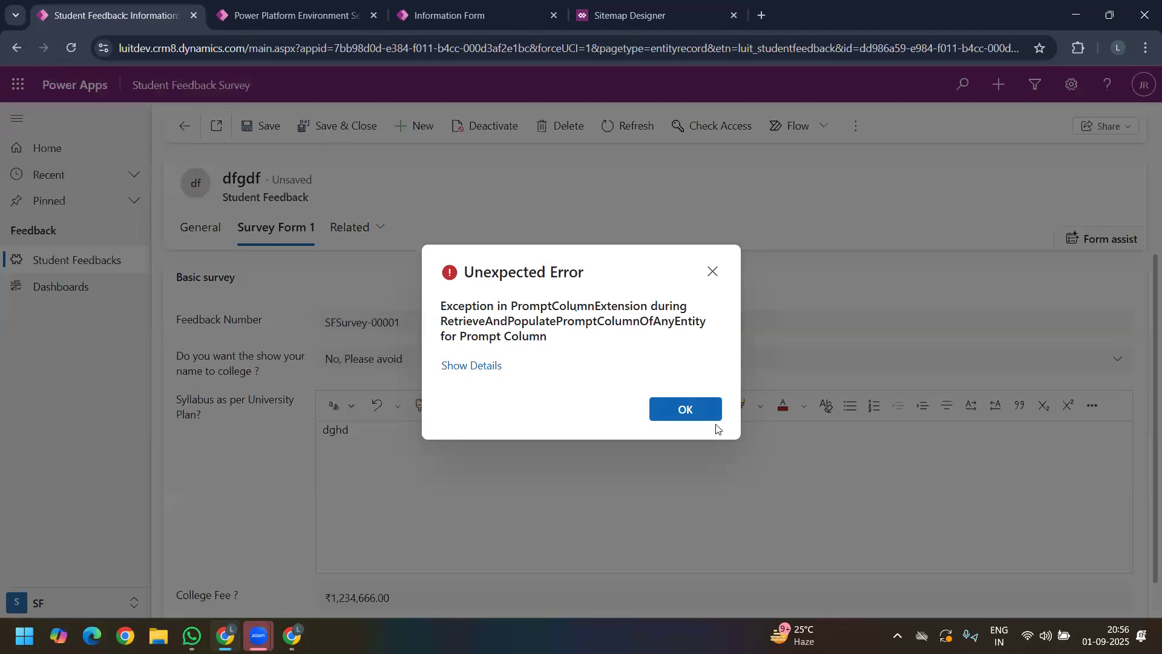
click(684, 410)
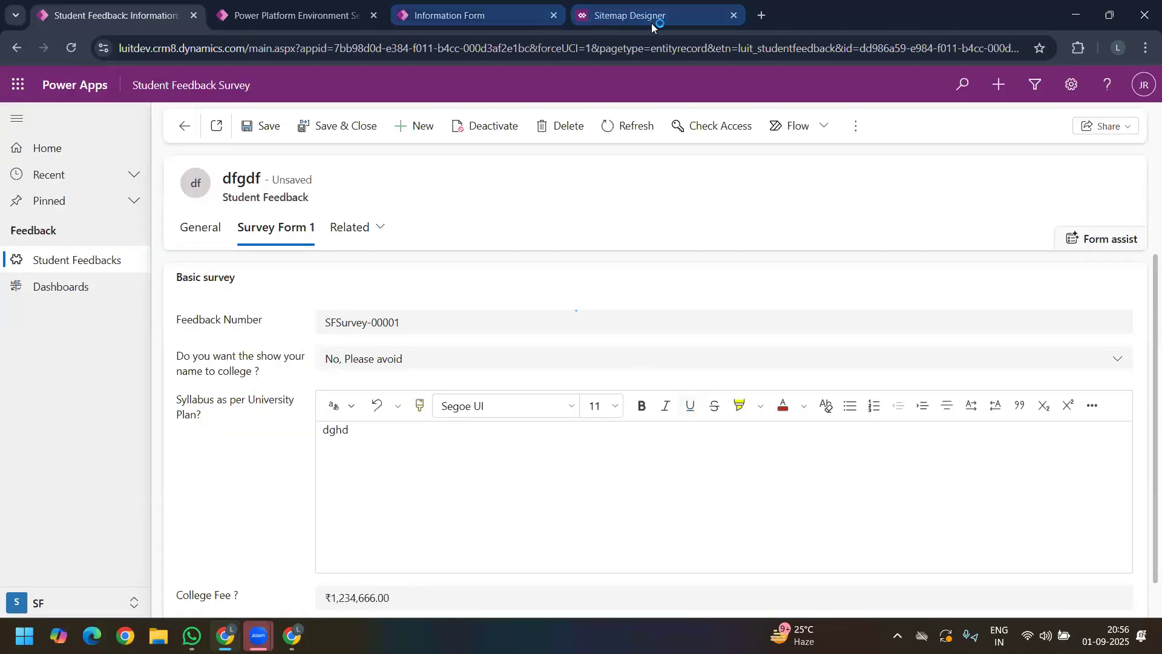
Step: Add the Feedback Summary on syllabus column to Survey Form 1 in the form designer, and open and cancel its column settings
click(456, 15)
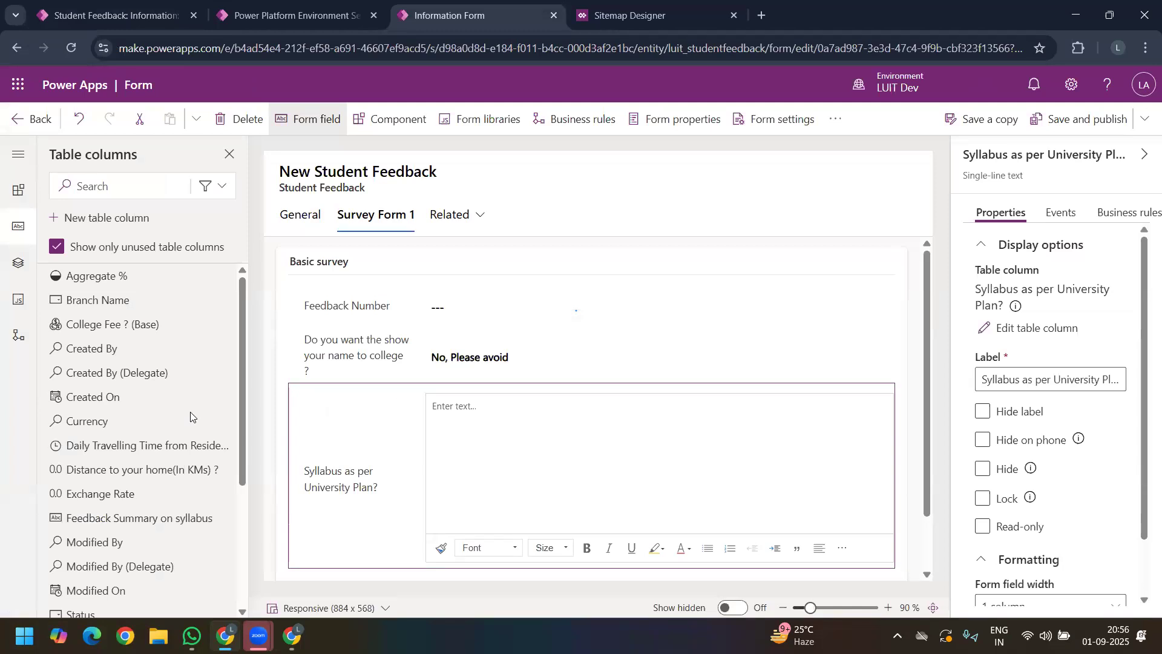
scroll(239, 457, down, 1)
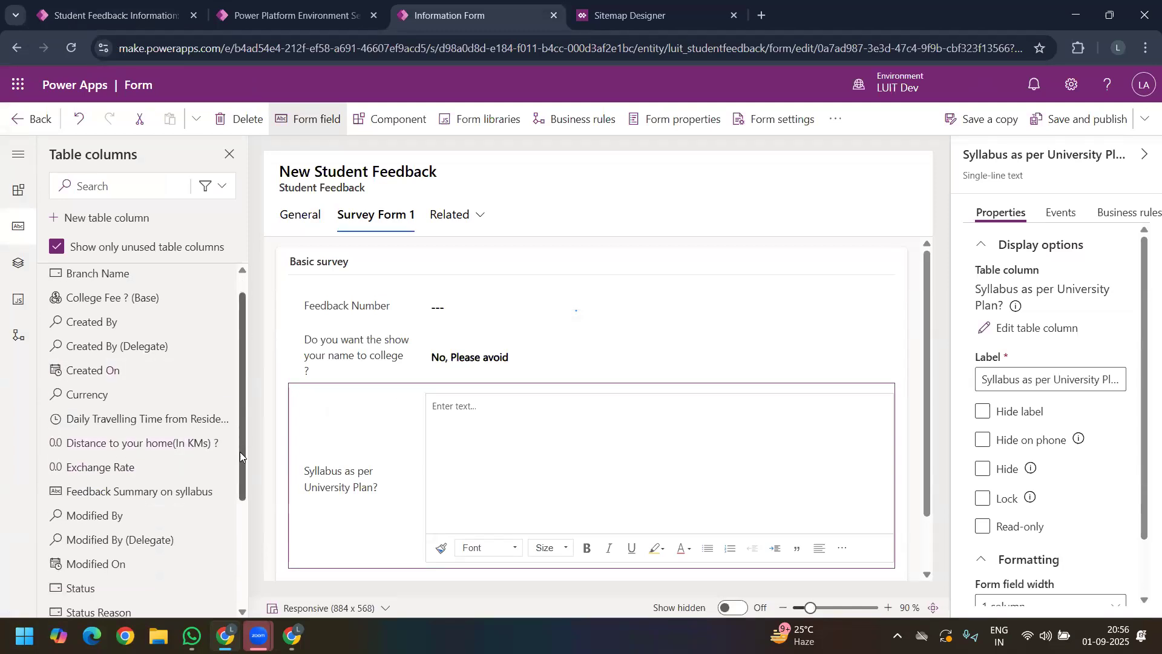
scroll(240, 451, down, 3)
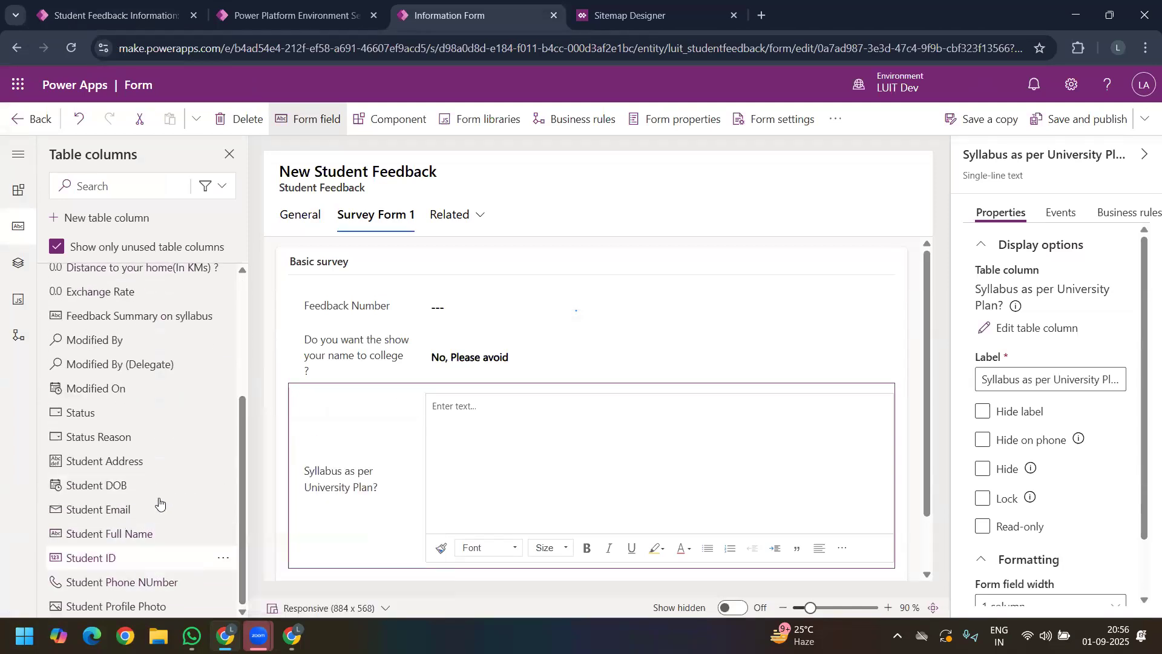
click(148, 318)
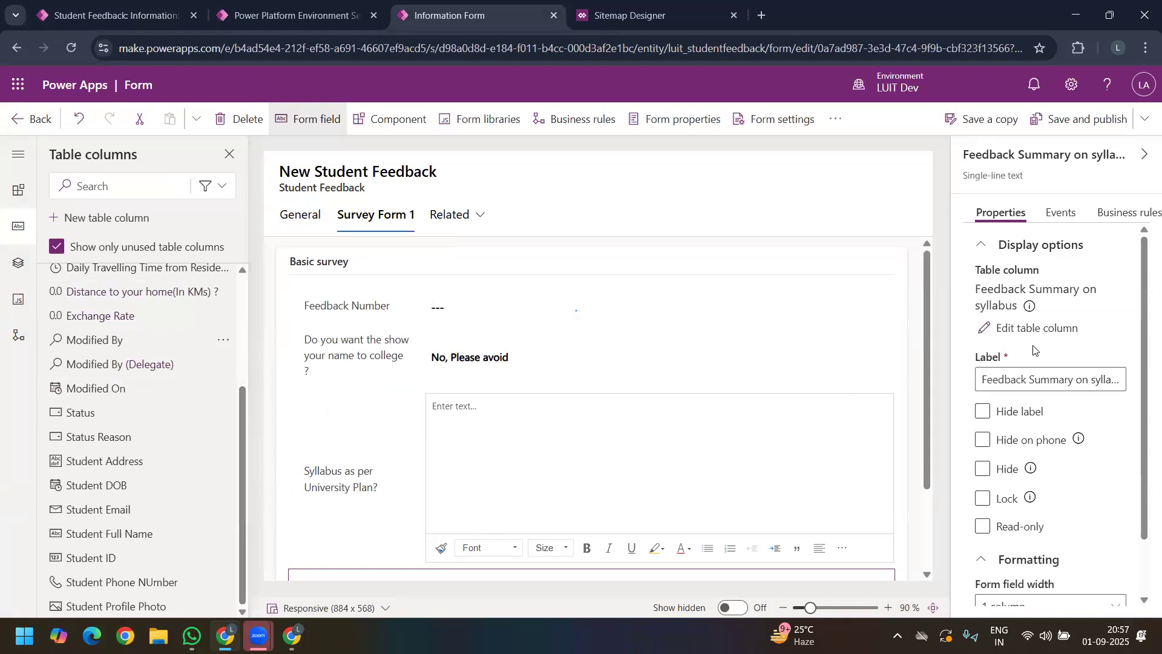
click(1024, 330)
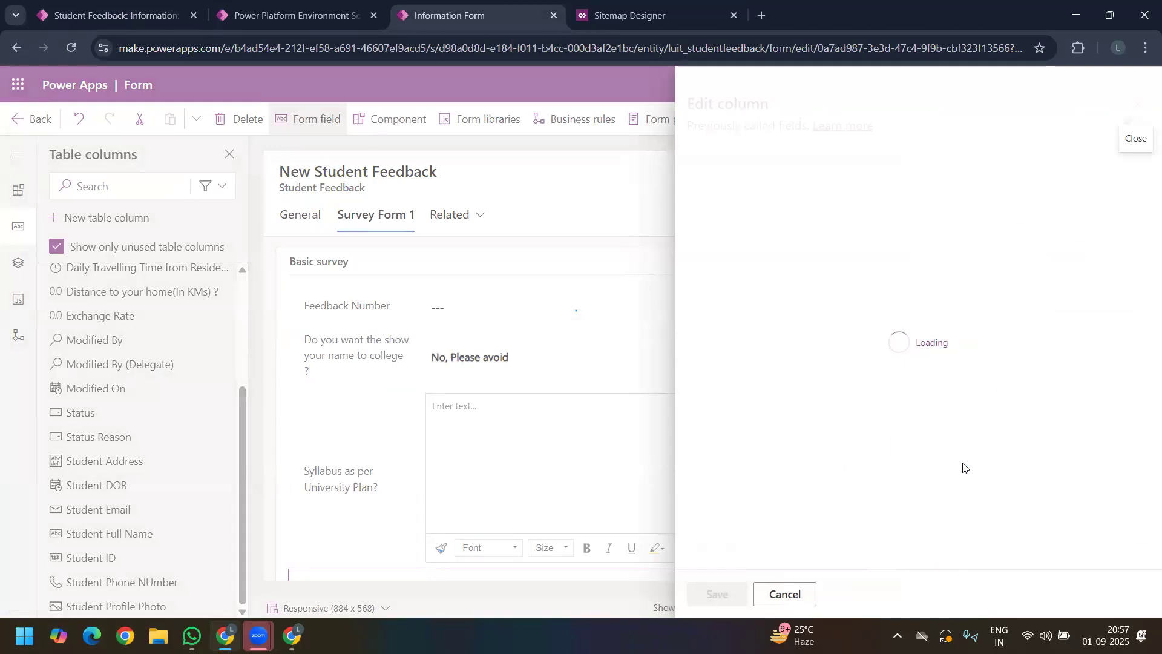
click(784, 594)
Step: Delete the re-added Feedback Summary on syllabus field from Survey Form 1
drag(241, 439, 239, 367)
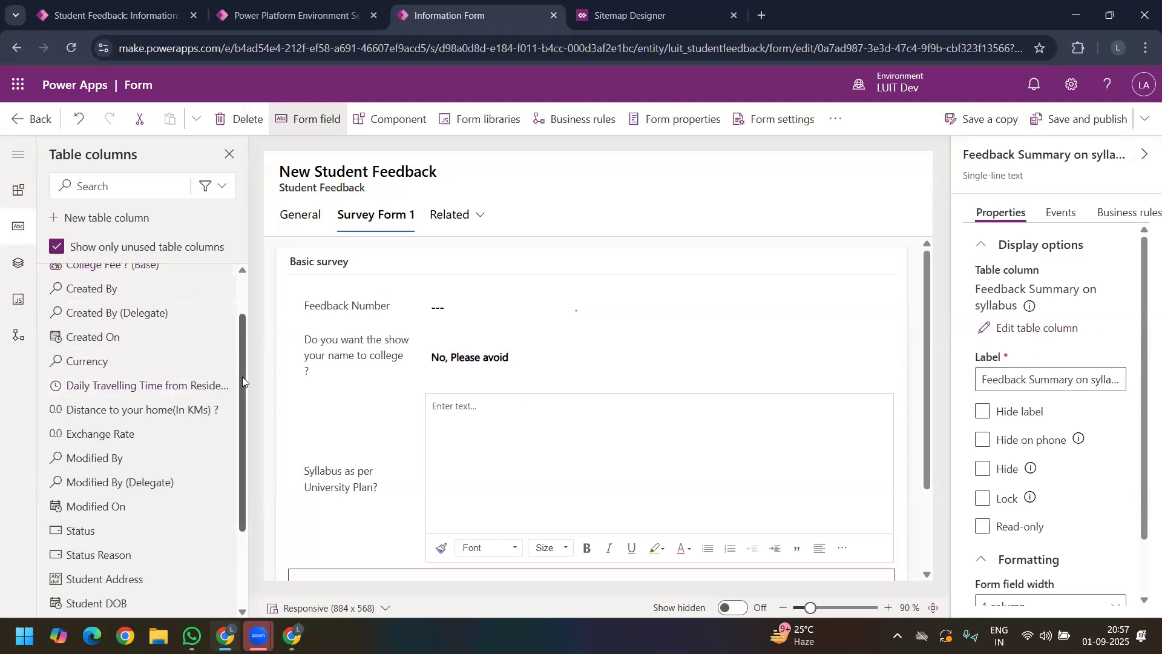
drag(925, 279, 924, 369)
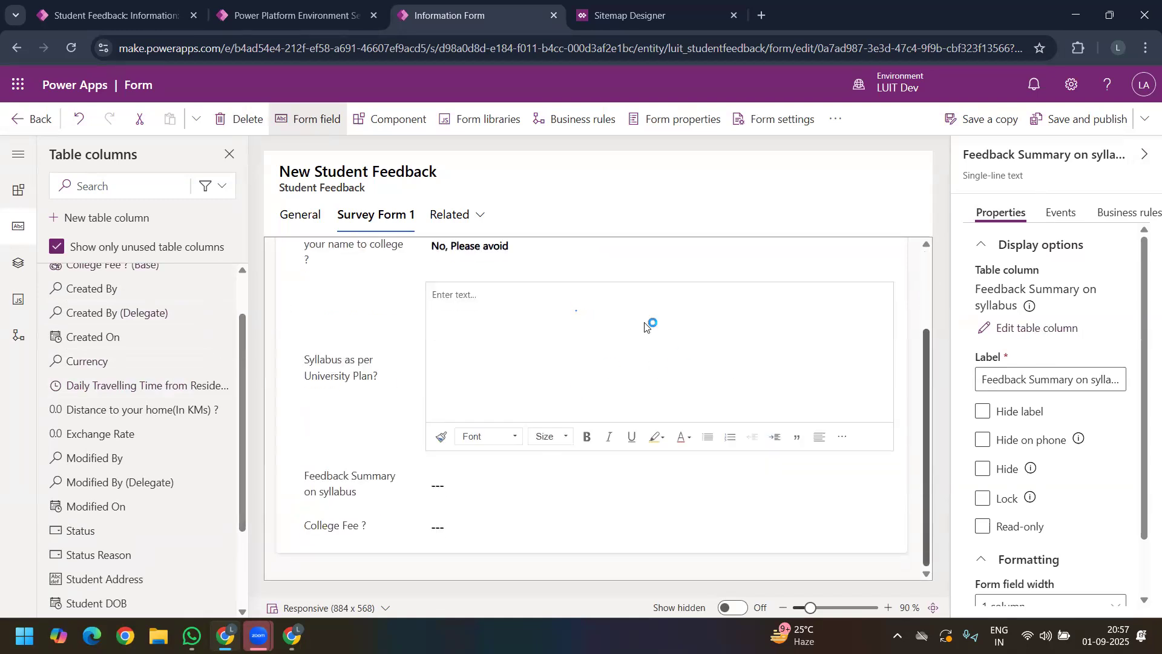
click(239, 121)
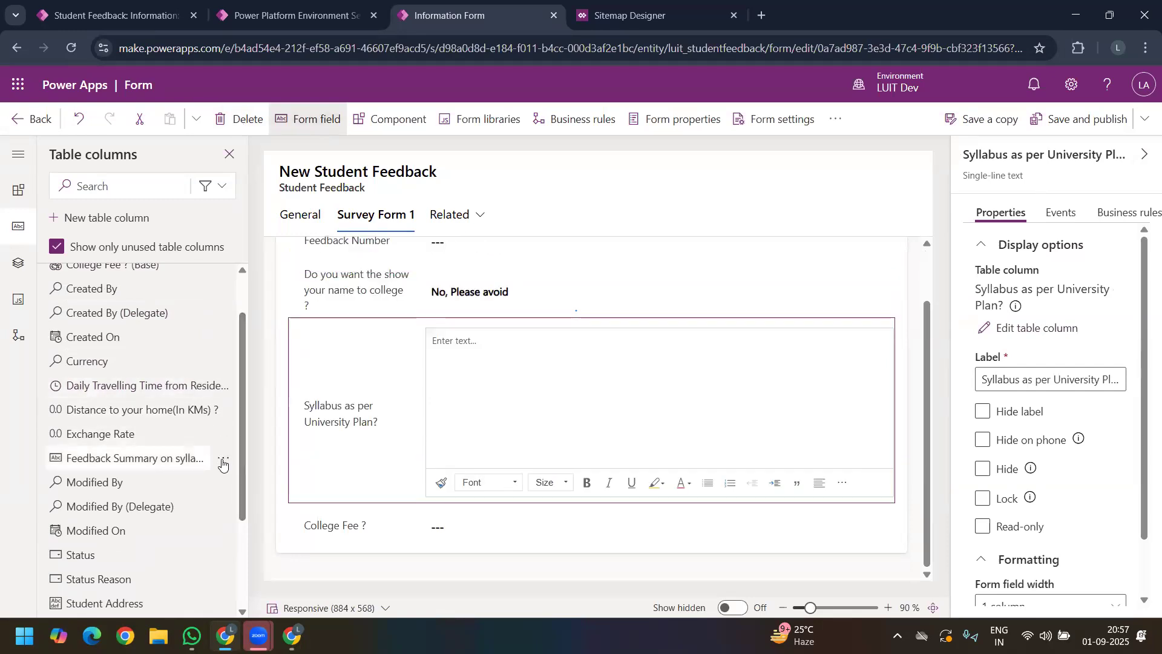
click(223, 460)
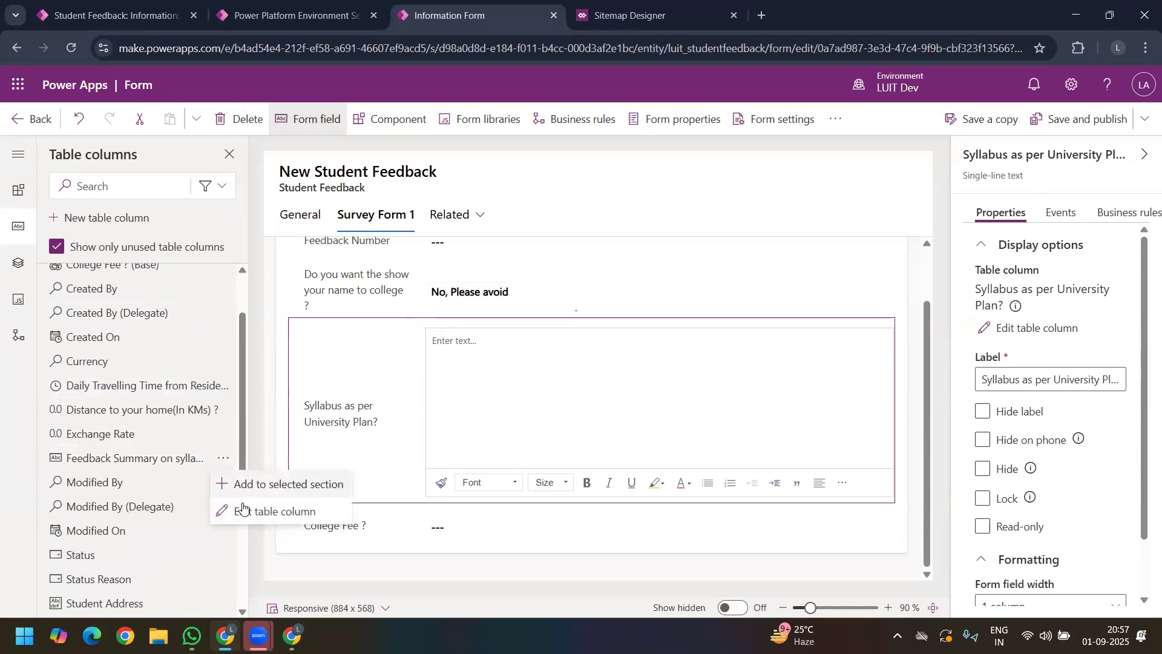
click(221, 461)
click(222, 461)
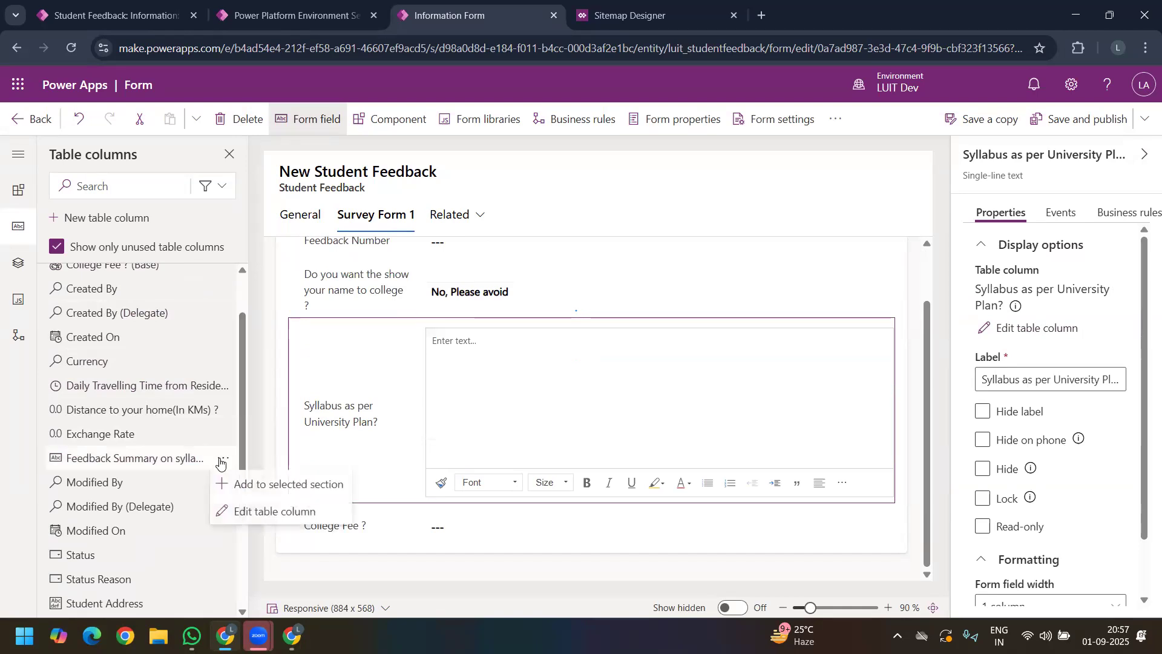
click(16, 124)
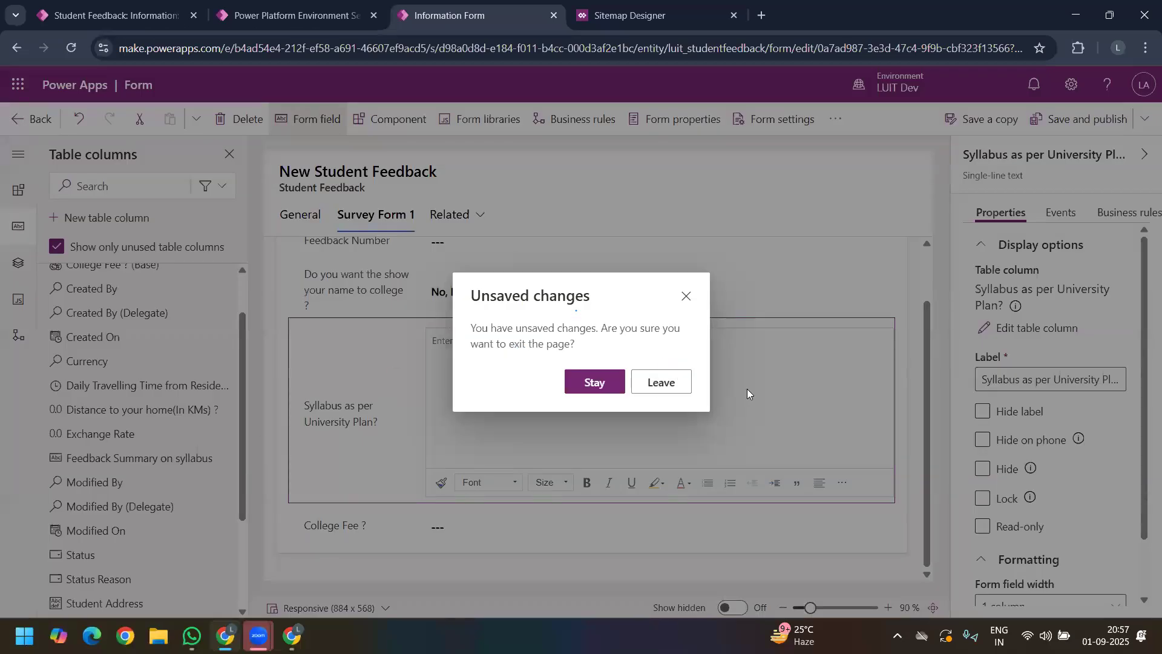
click(686, 297)
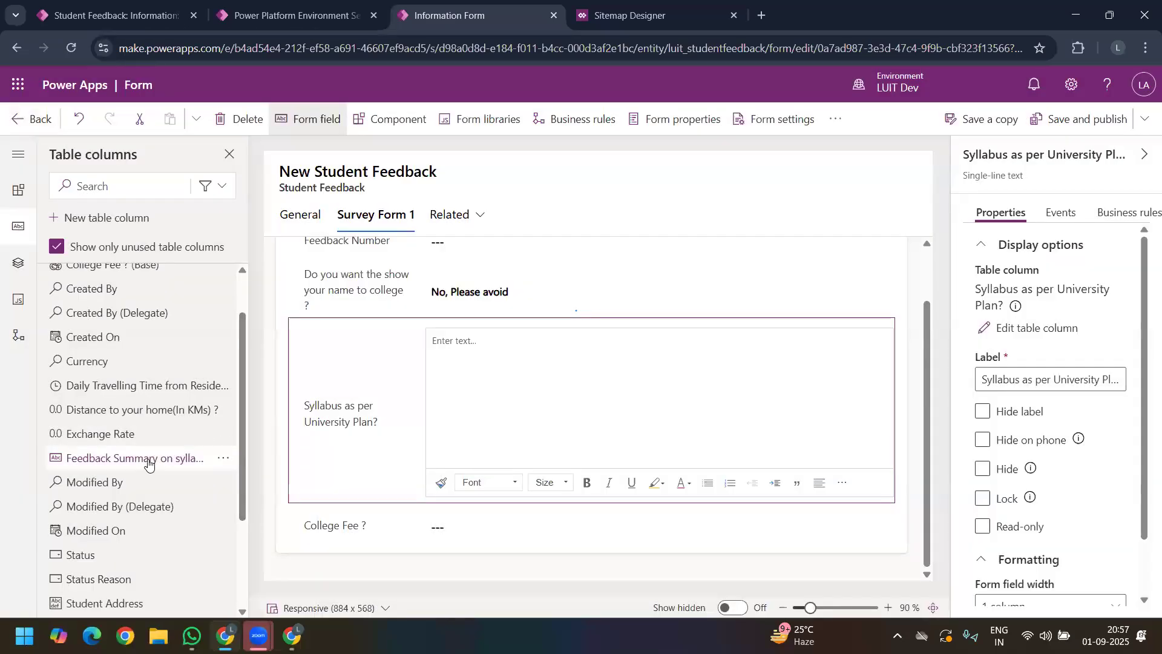
Step: Add the Feedback Summary on syllabus column back to Survey Form 1 and open its prompt for editing from the column settings
click(158, 458)
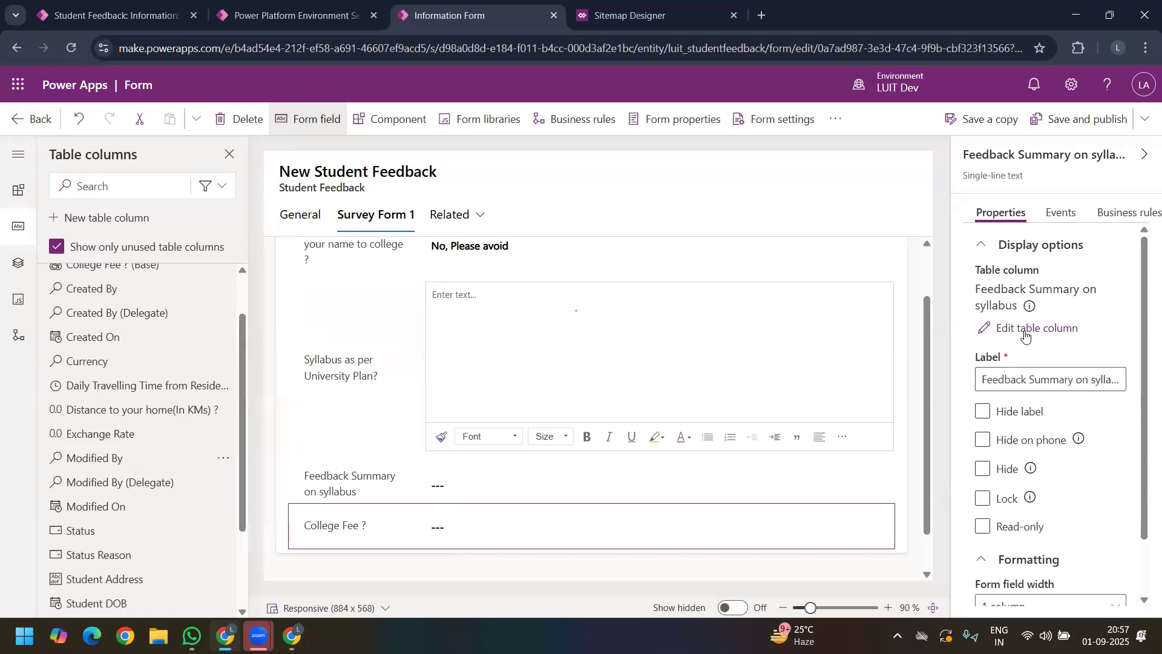
click(1029, 330)
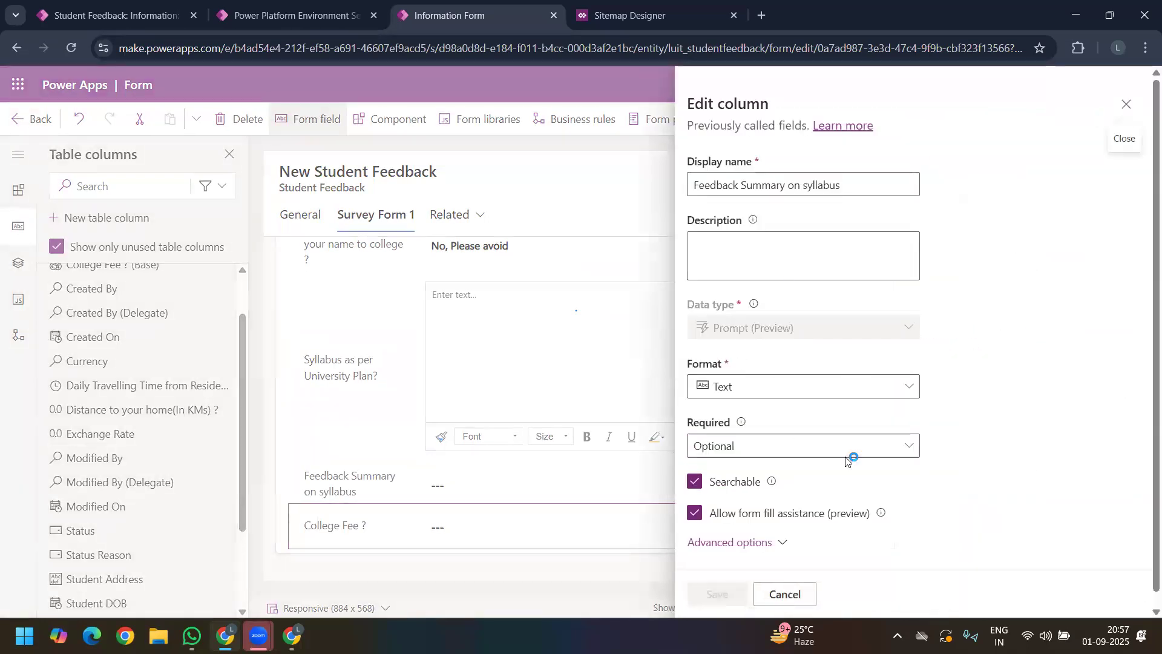
drag(1146, 208, 1146, 340)
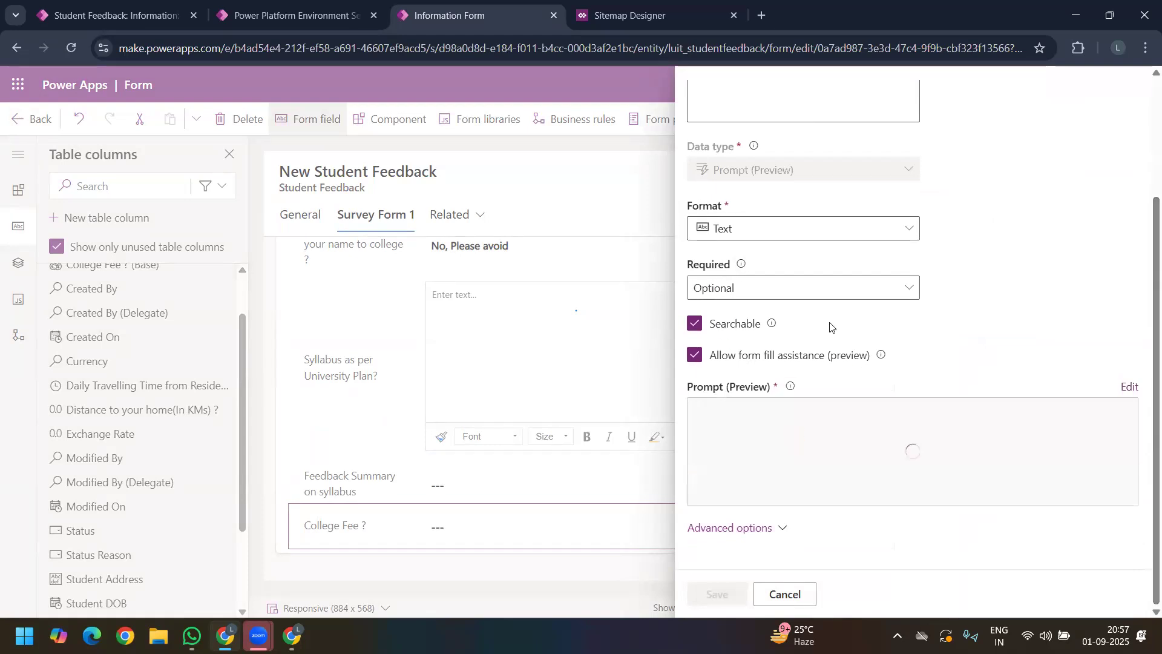
click(779, 531)
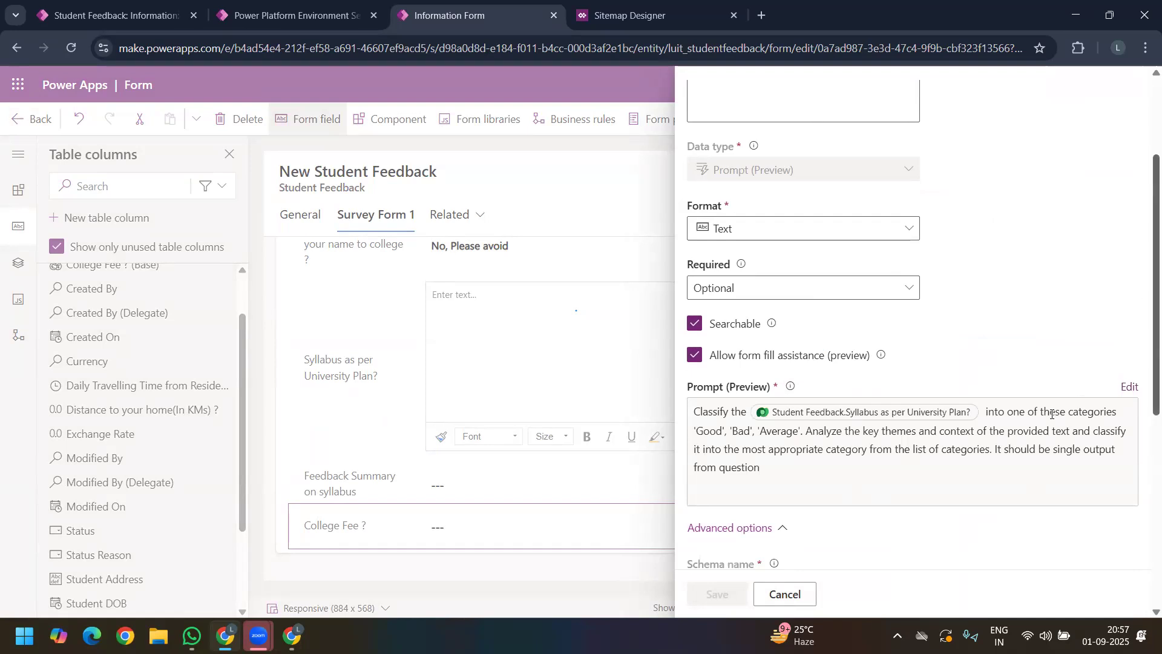
click(1129, 387)
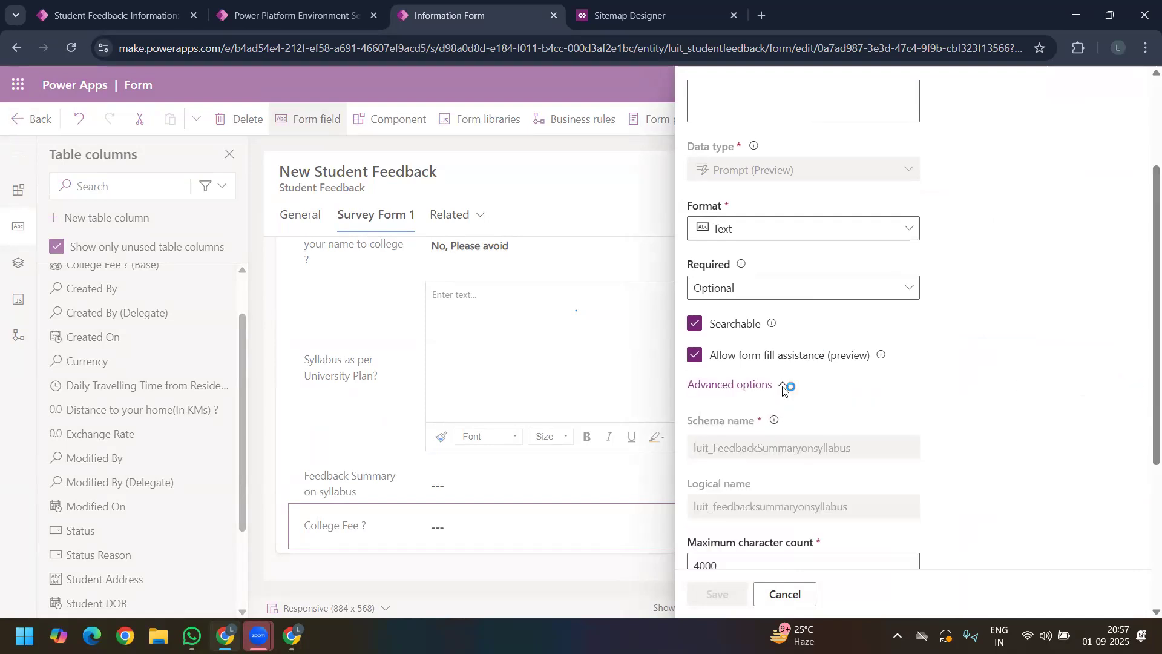
scroll(1145, 266, down, 5)
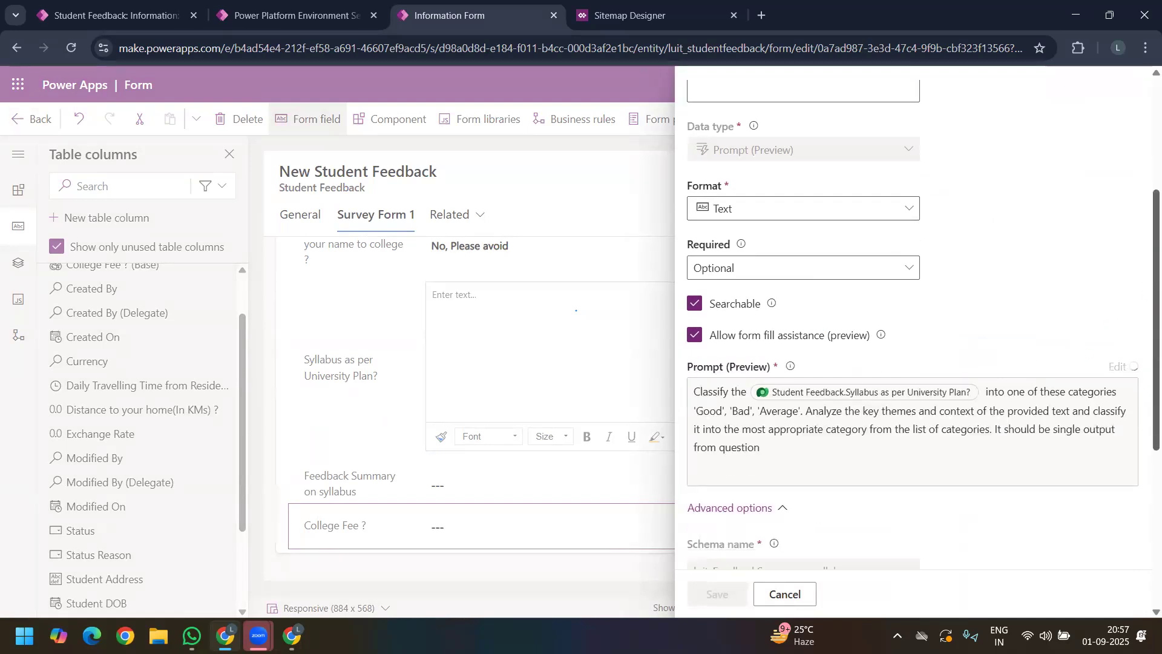
scroll(1144, 266, down, 2)
scroll(1144, 182, up, 7)
scroll(1144, 182, up, 3)
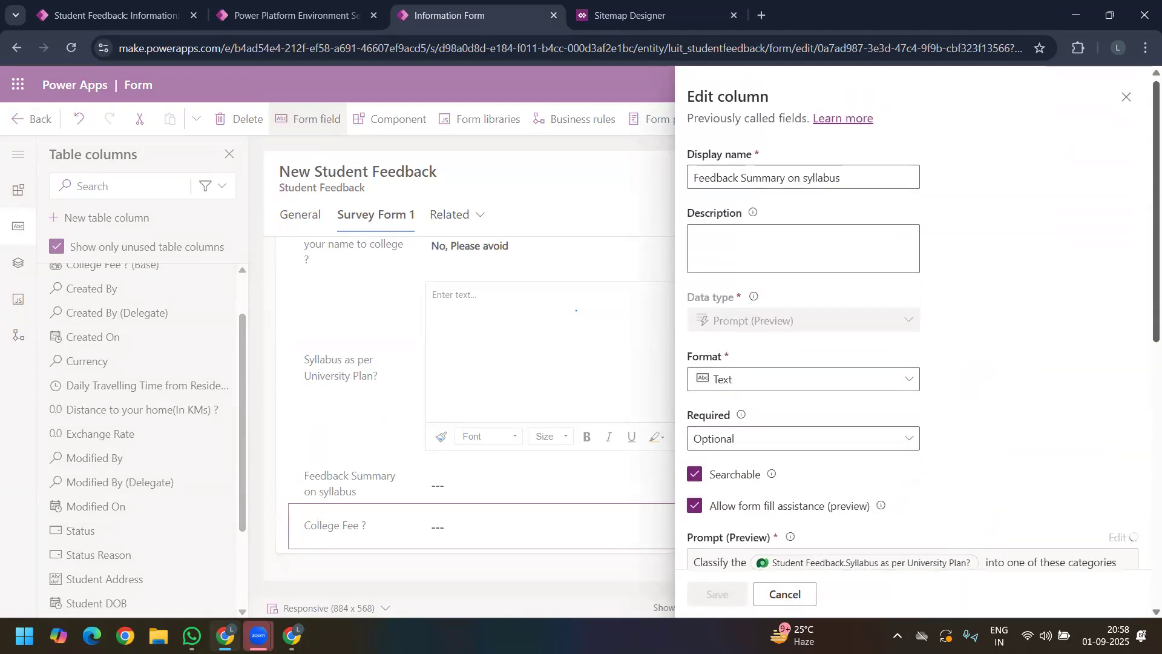
scroll(753, 345, down, 10)
click(793, 170)
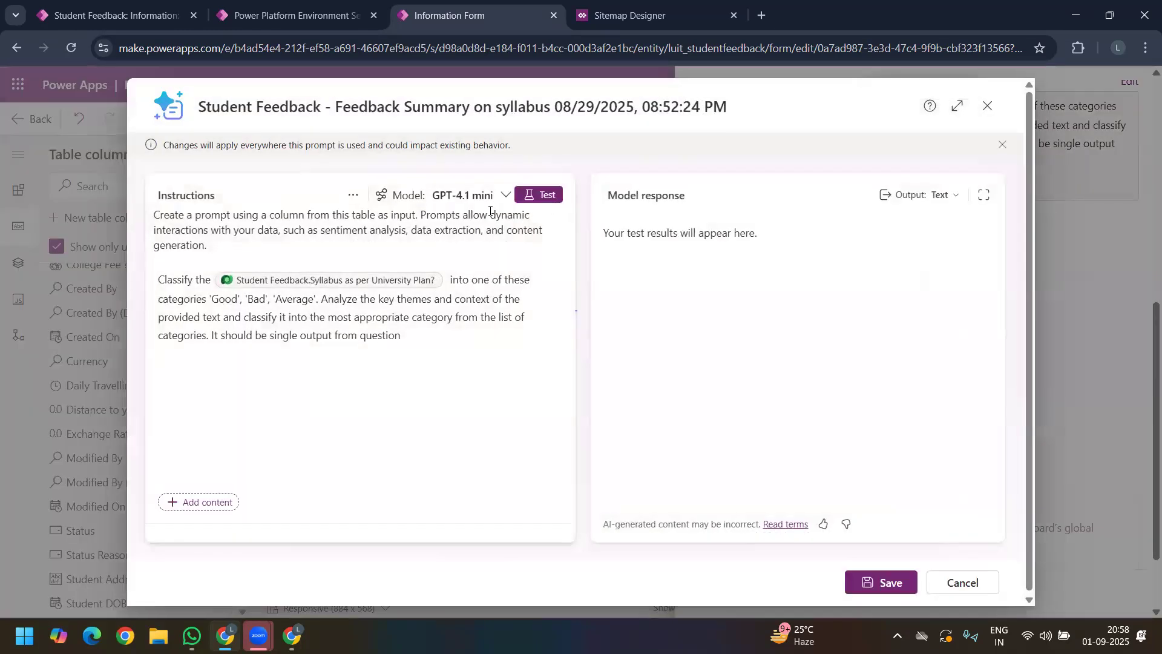
Step: Remove the Syllabus as per University Plan? input from the Feedback Summary prompt, save the prompt, and close the column settings
click(445, 281)
key(BackSpace)
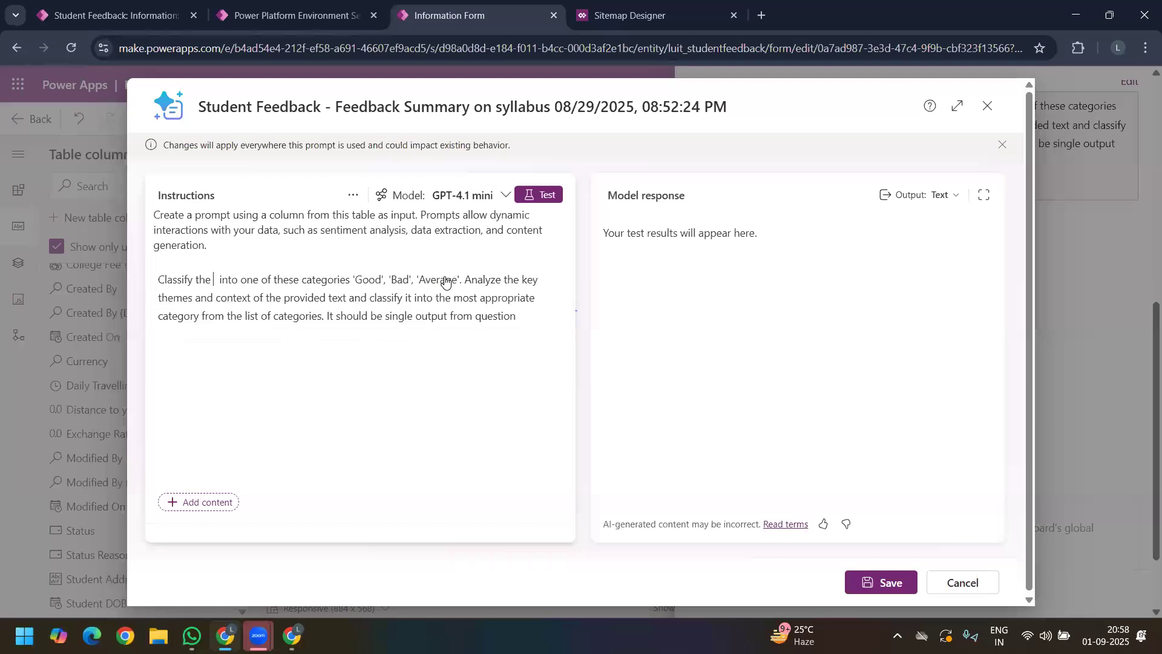
click(868, 583)
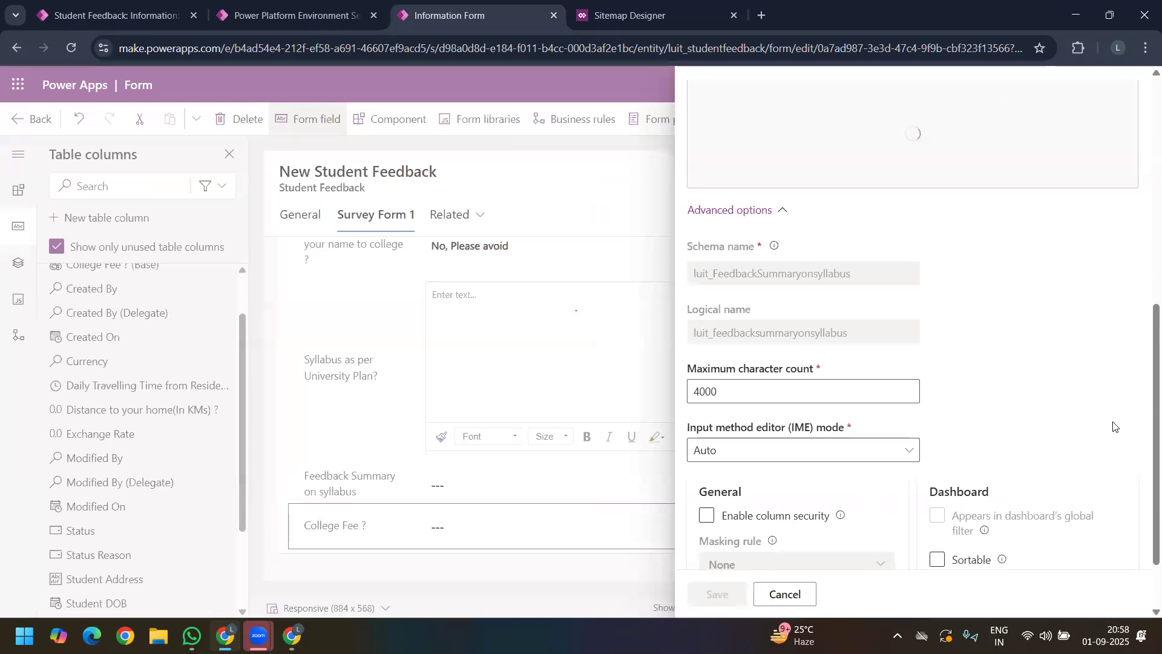
scroll(1145, 362, down, 5)
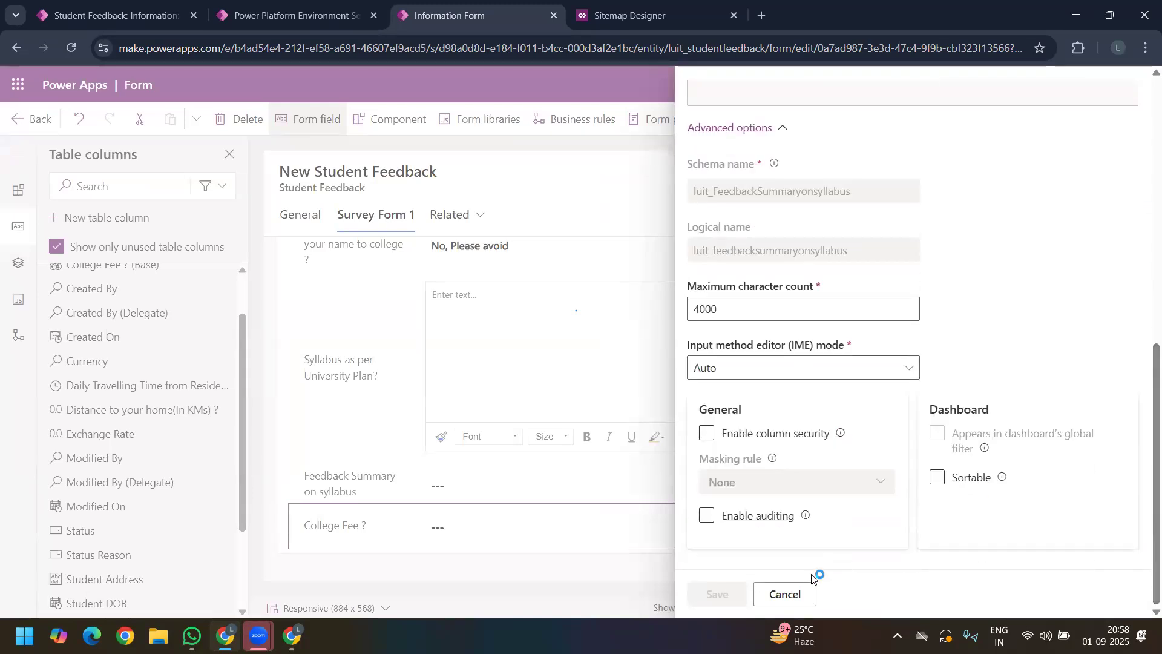
click(765, 594)
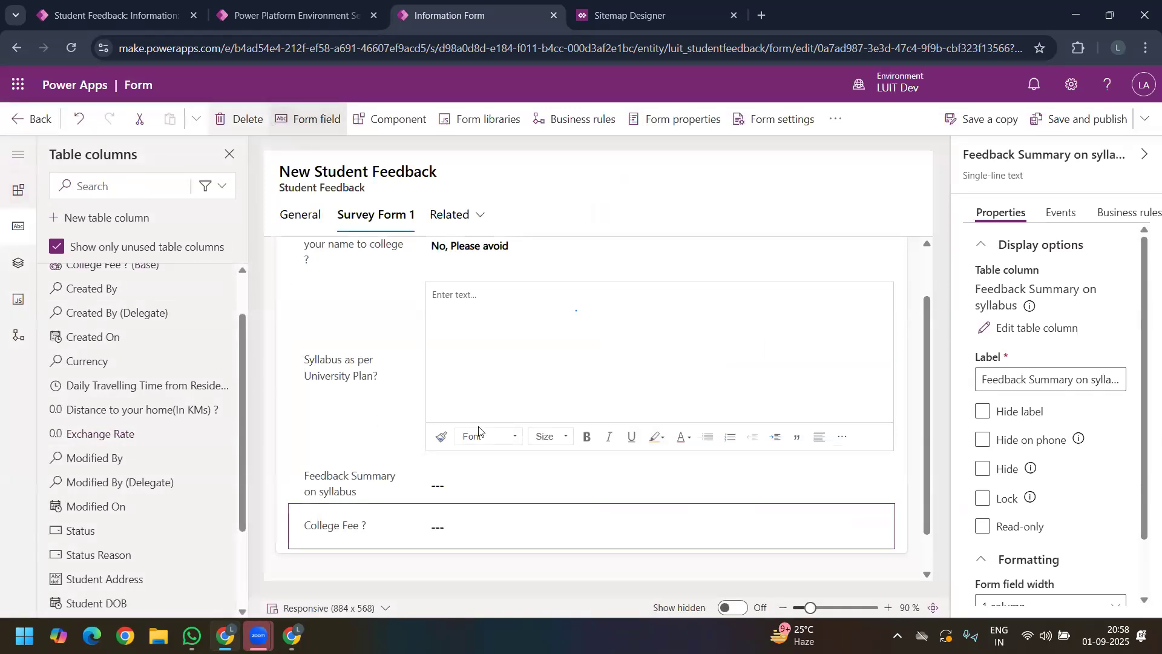
Step: Delete the Feedback Summary on syllabus field from the Basic survey section of Survey Form 1
click(365, 482)
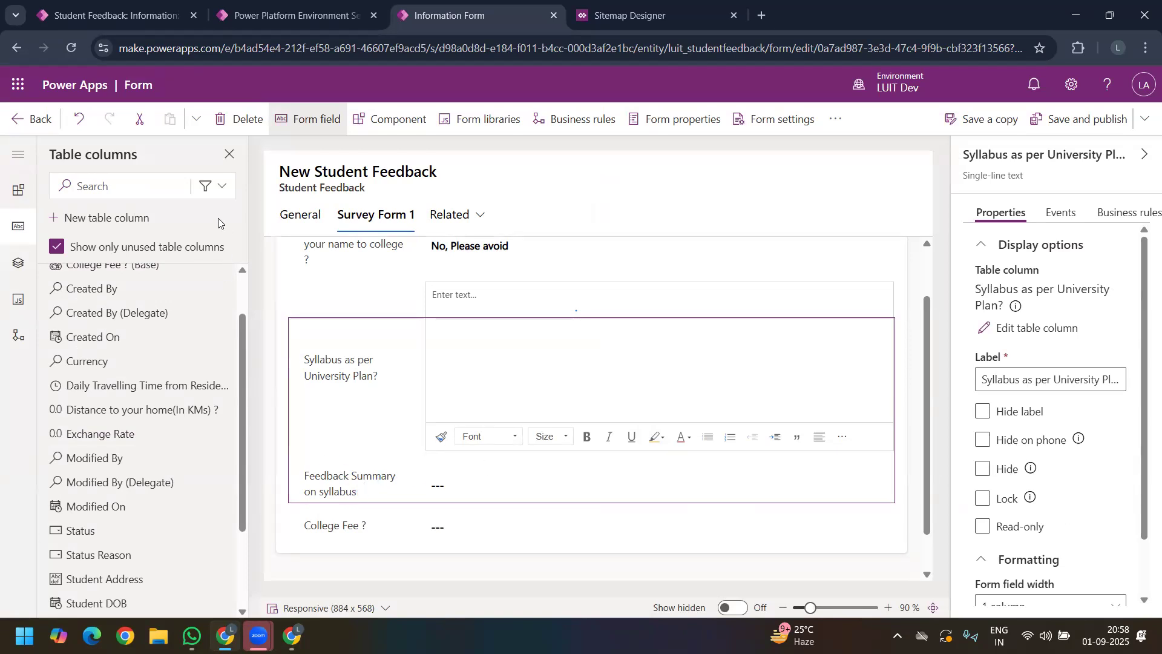
click(298, 218)
click(372, 233)
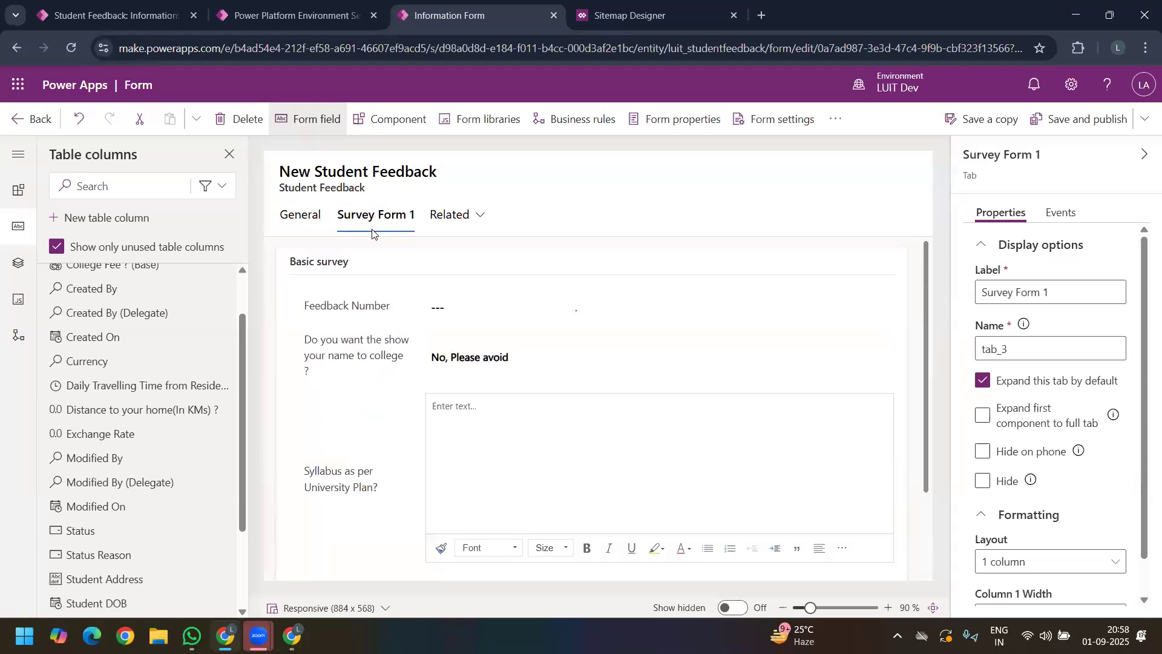
drag(931, 366, 931, 405)
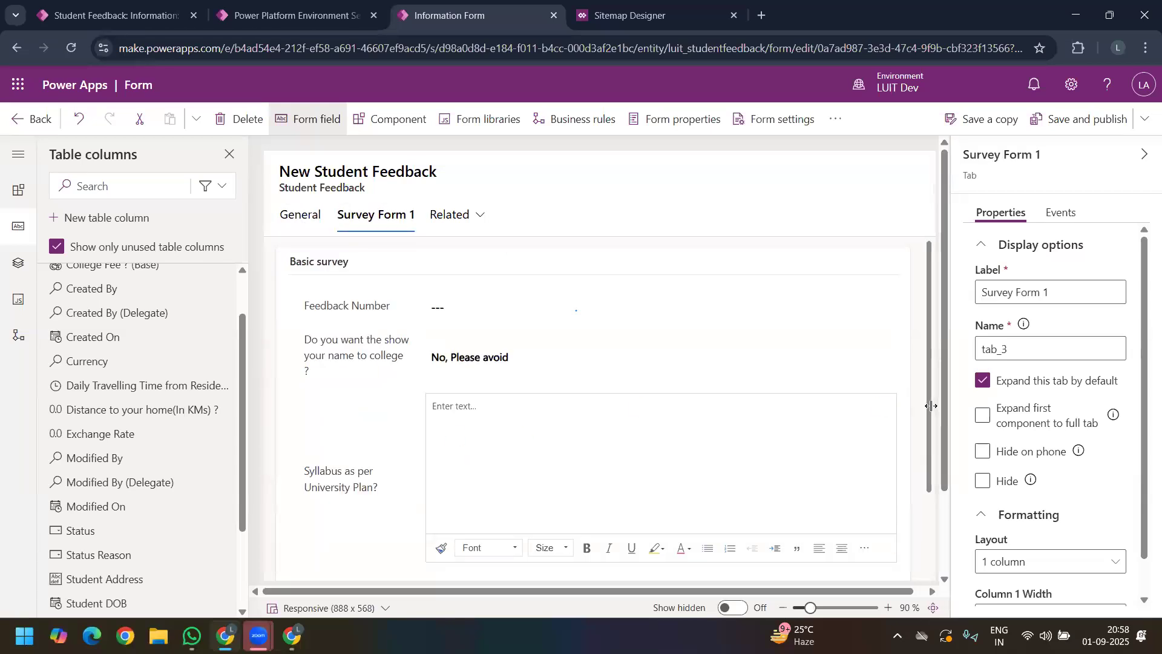
drag(929, 347, 932, 485)
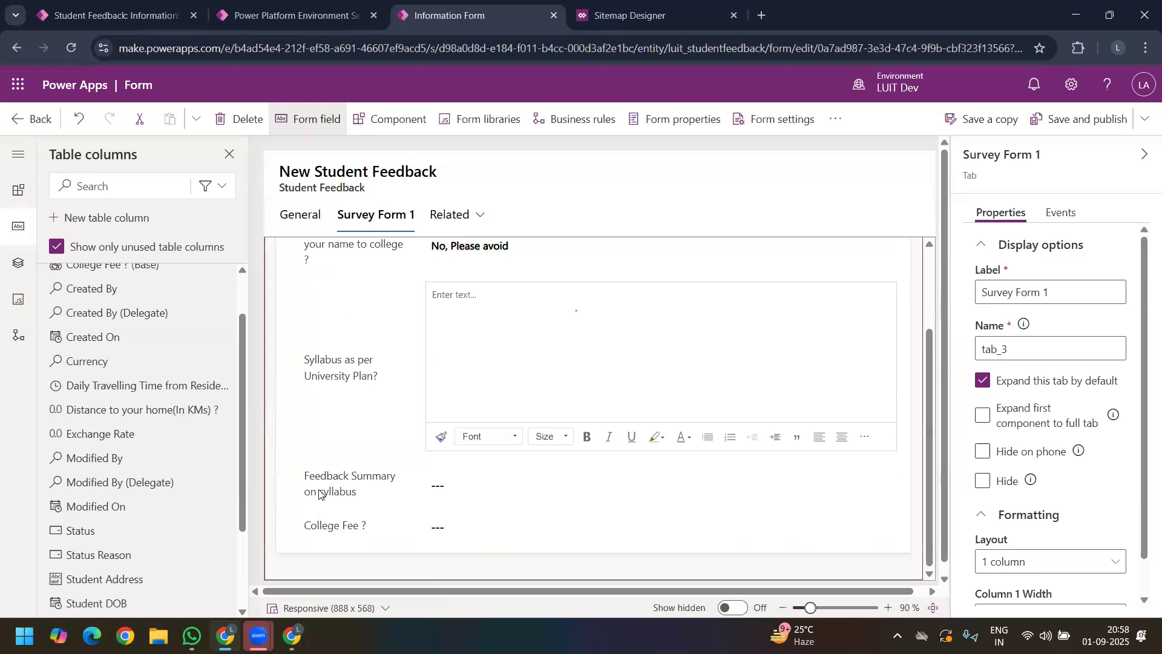
click(319, 493)
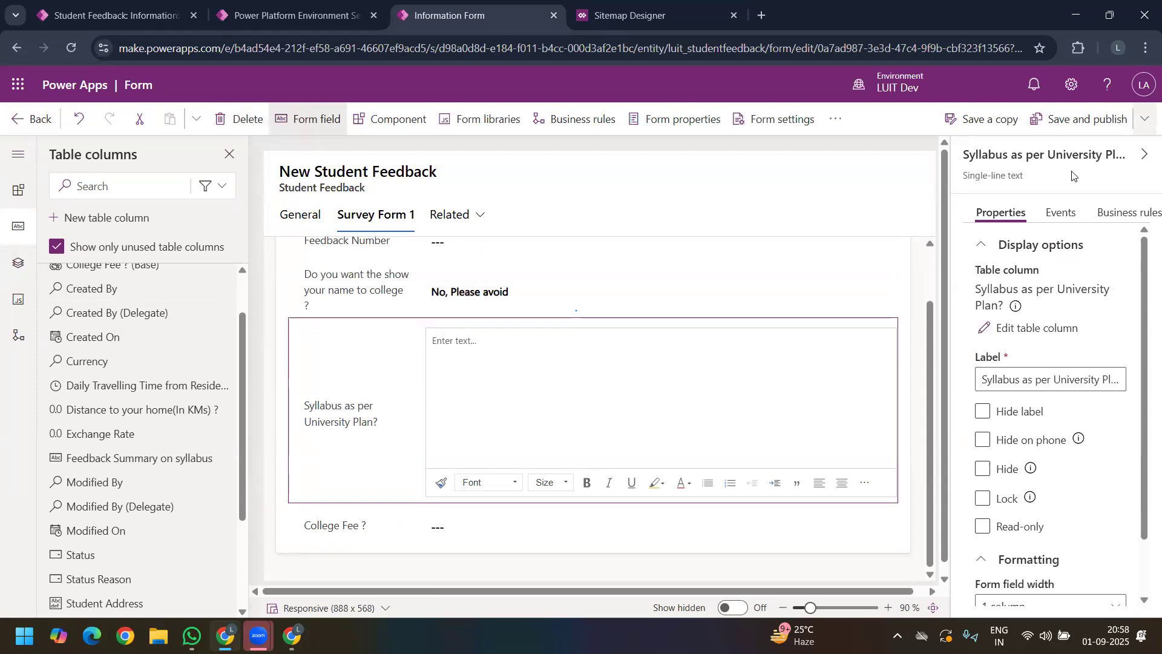
Step: Save the form without publishing it and return to the Student Feedback forms list in the LT6 Day 8 solution
click(1145, 122)
click(1145, 126)
click(1145, 124)
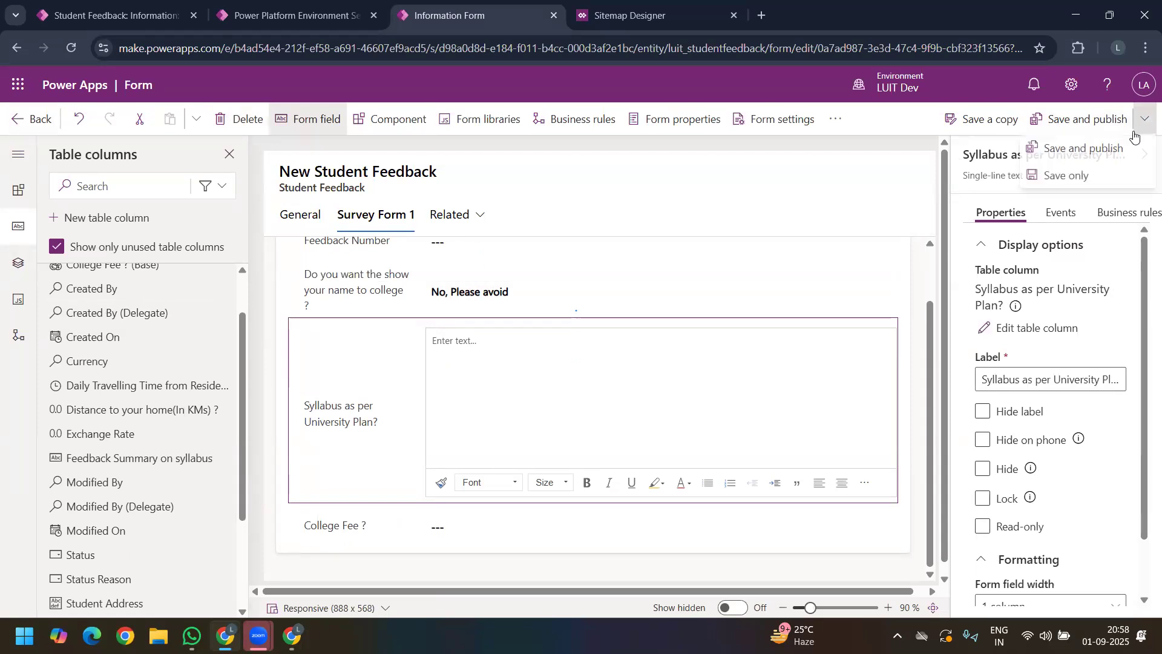
click(1077, 175)
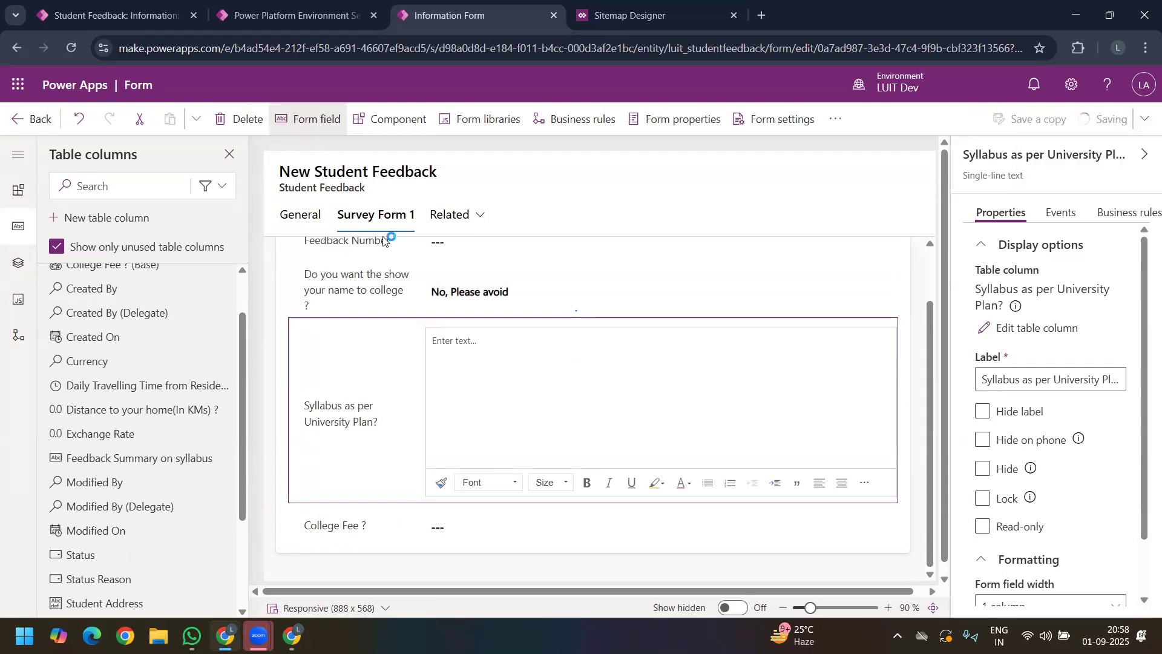
click(22, 124)
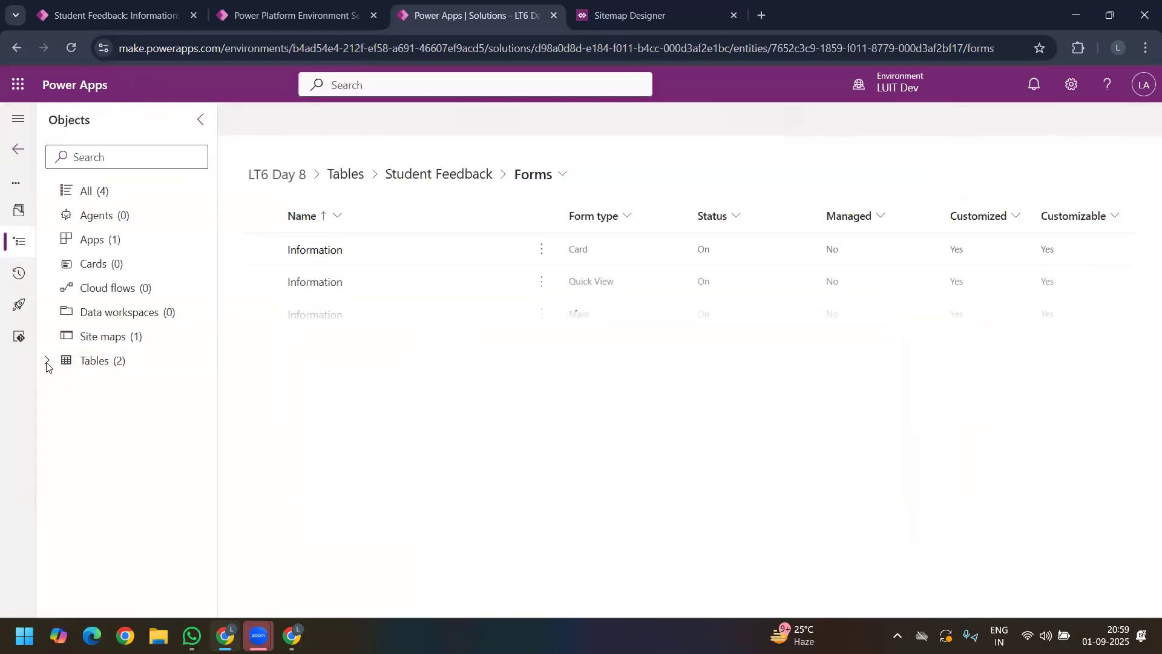
Step: Find the Feedback Summary on syllabus column among the Student Feedback table's columns with the search "feed" and delete it from the environment
click(45, 363)
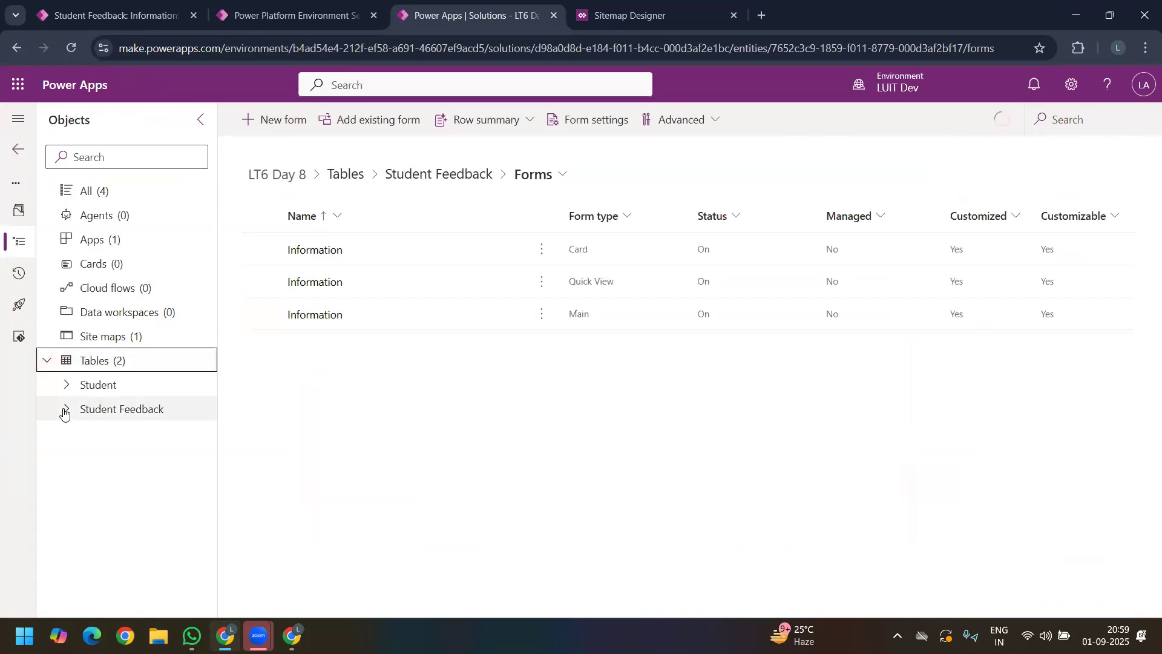
click(65, 409)
click(133, 444)
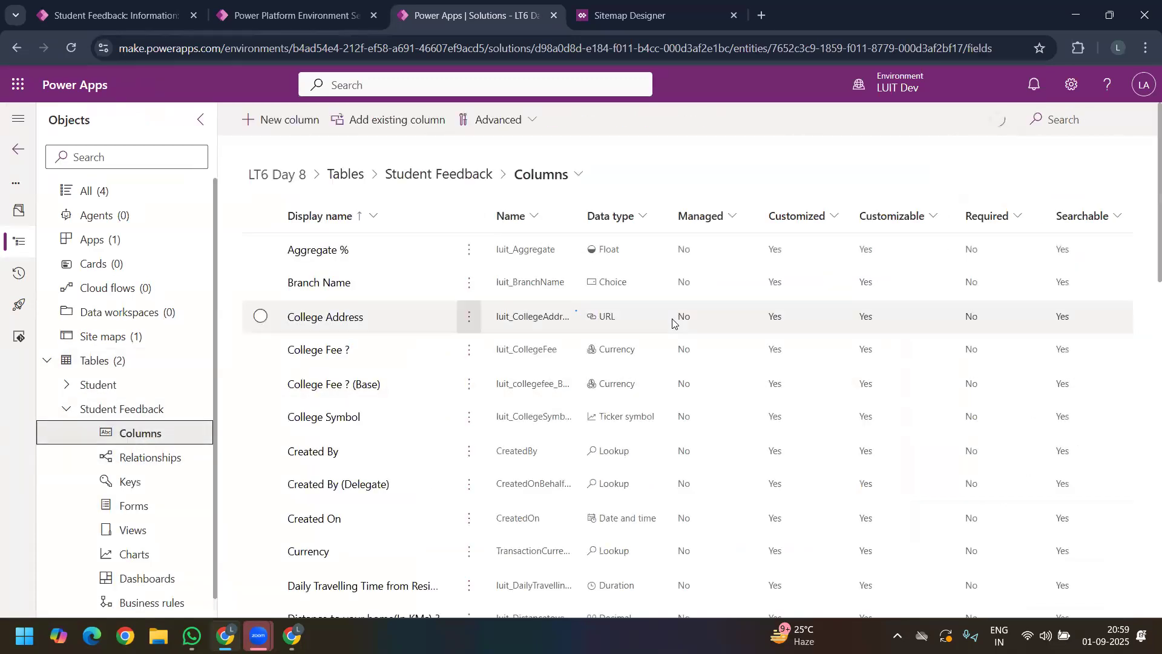
click(1063, 118)
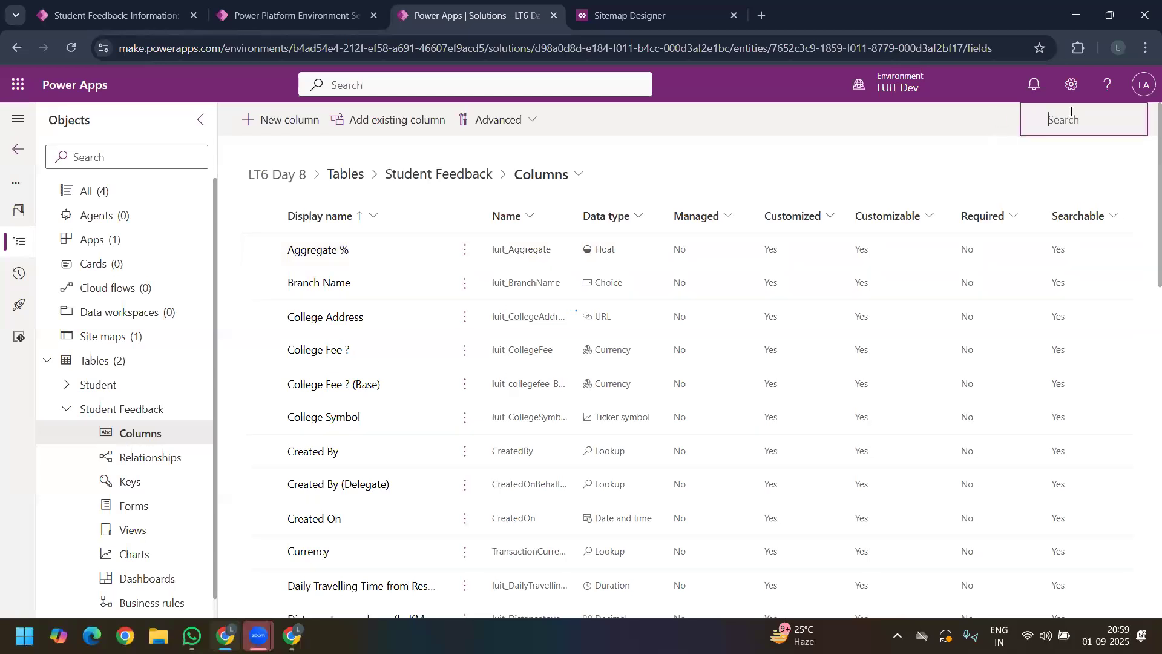
text(feed)
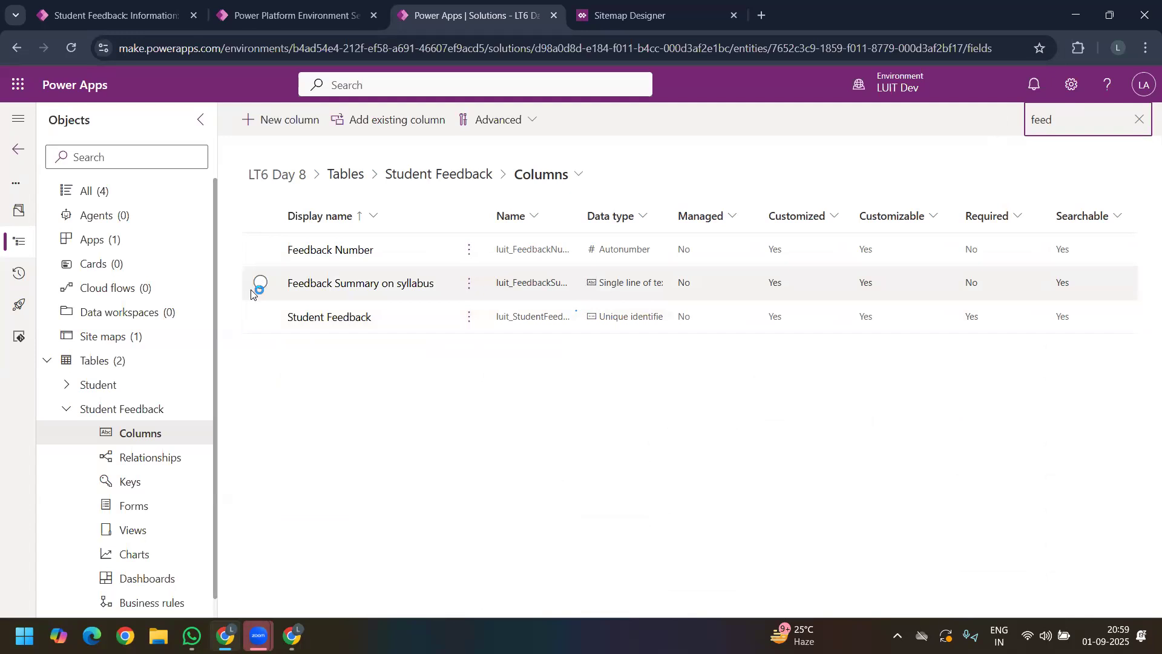
click(260, 284)
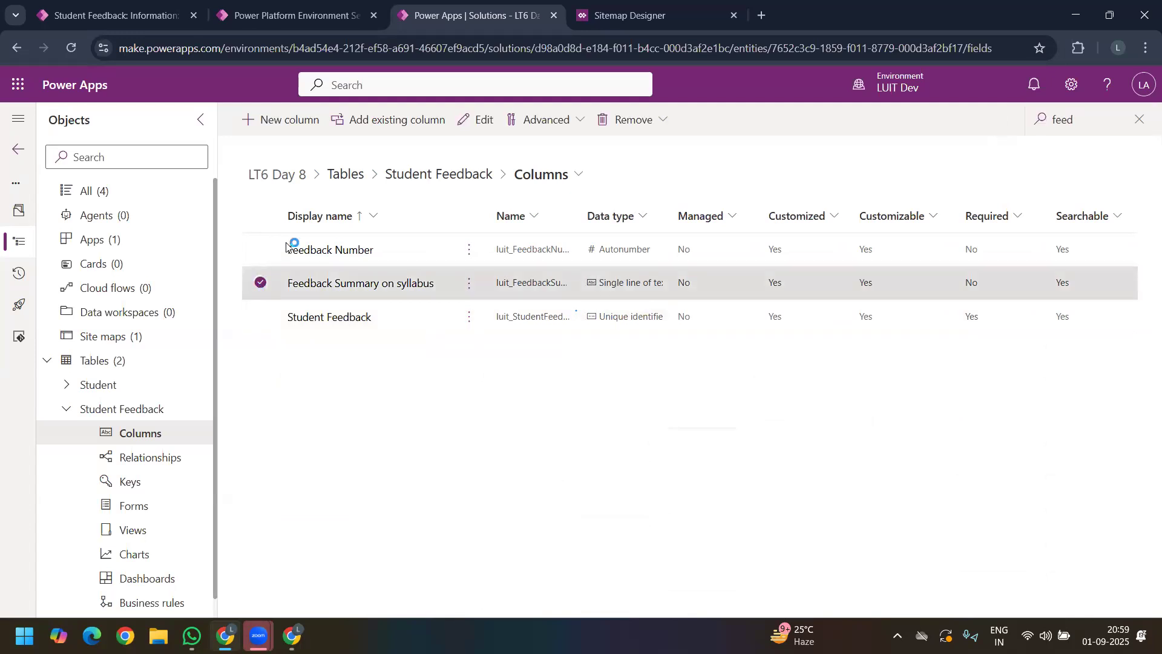
click(642, 124)
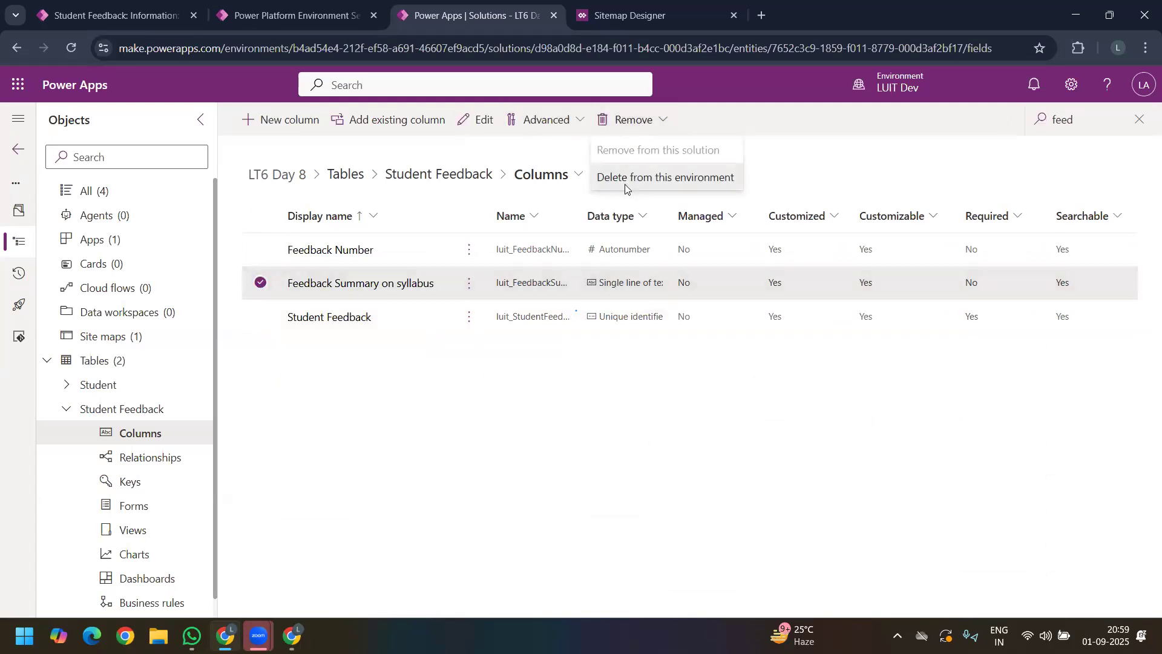
click(623, 176)
click(645, 392)
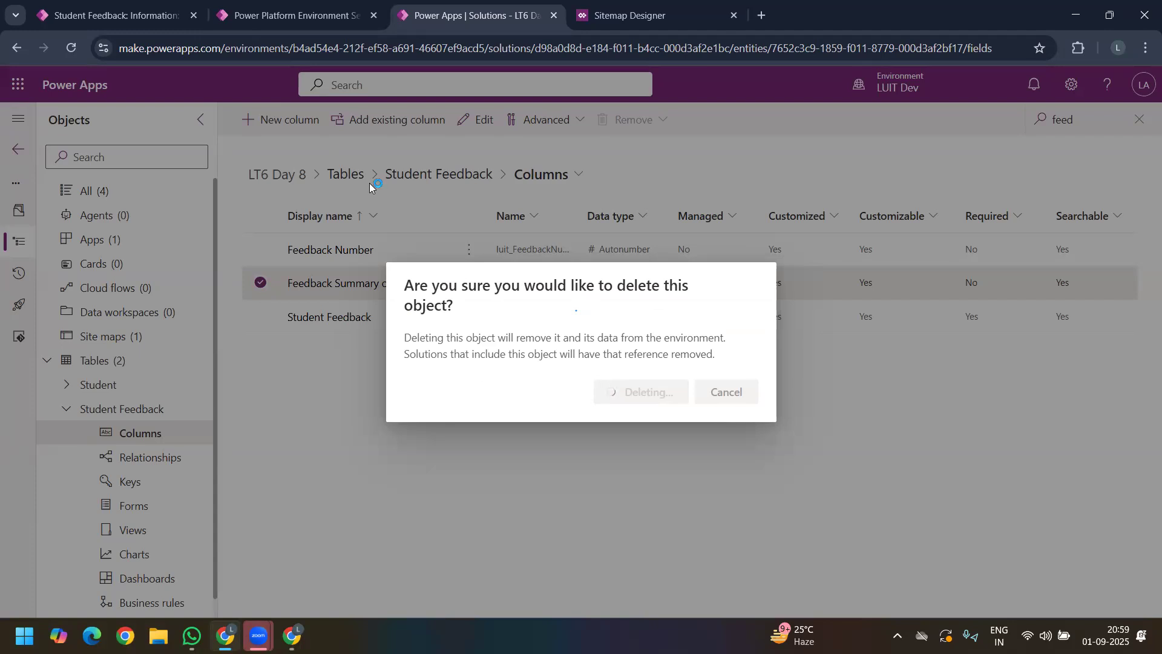
Step: Reload the dfgdf record in the app with an emptied cache and a hard reload, and show its Survey Form 1
click(136, 23)
right_click(74, 40)
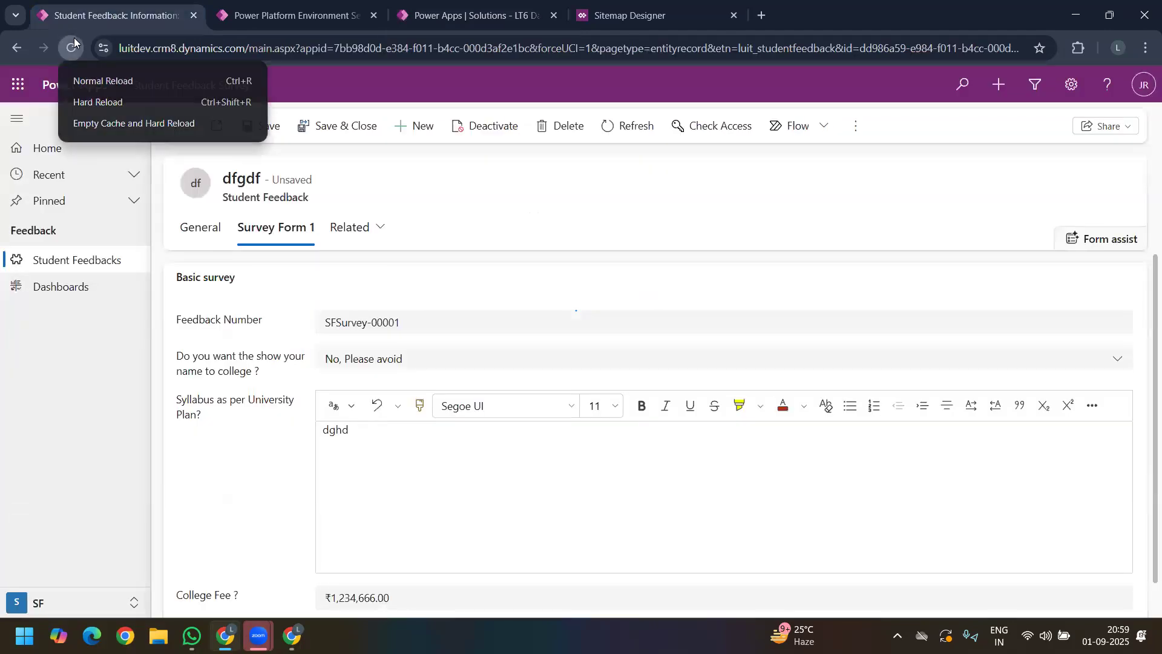
click(93, 120)
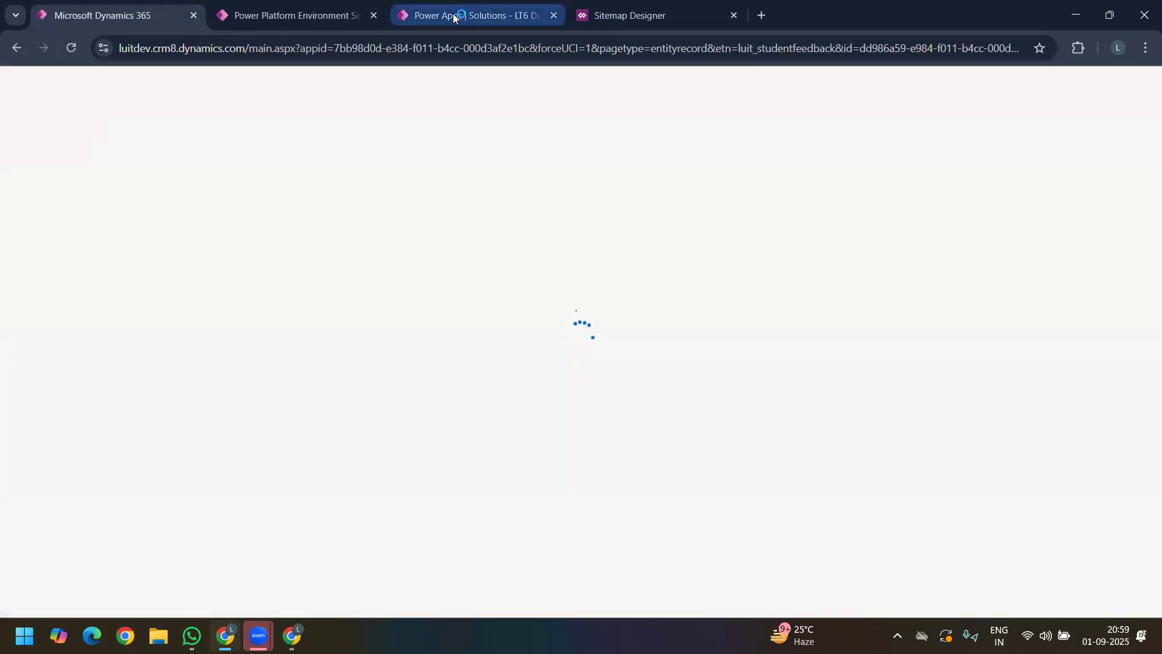
click(615, 17)
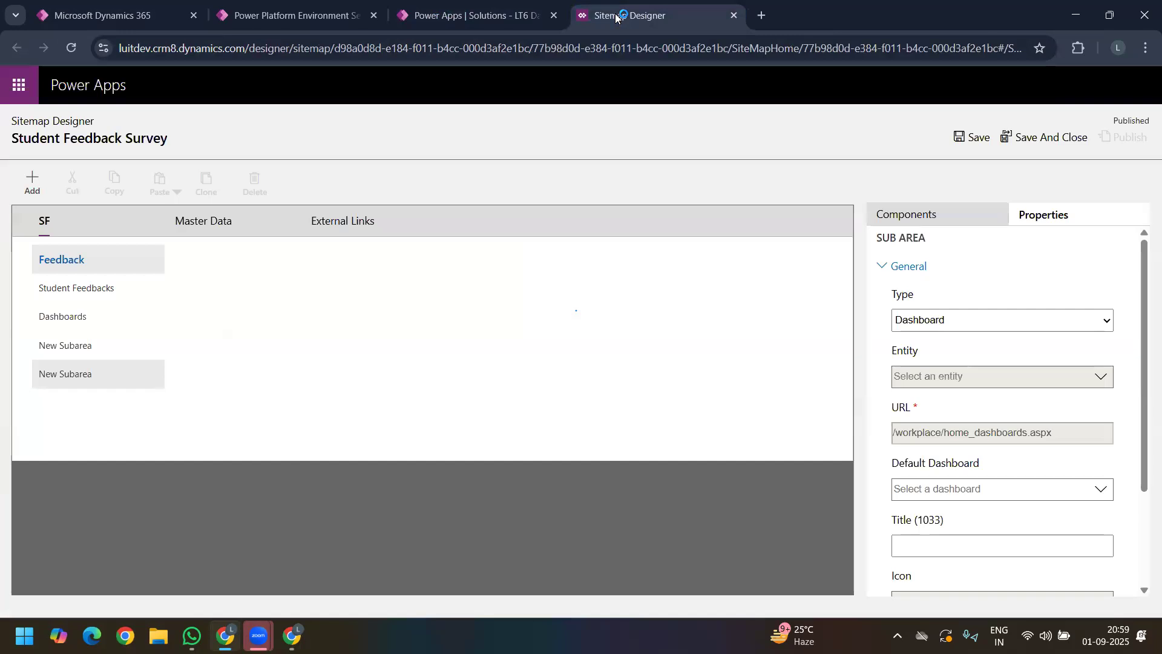
click(475, 16)
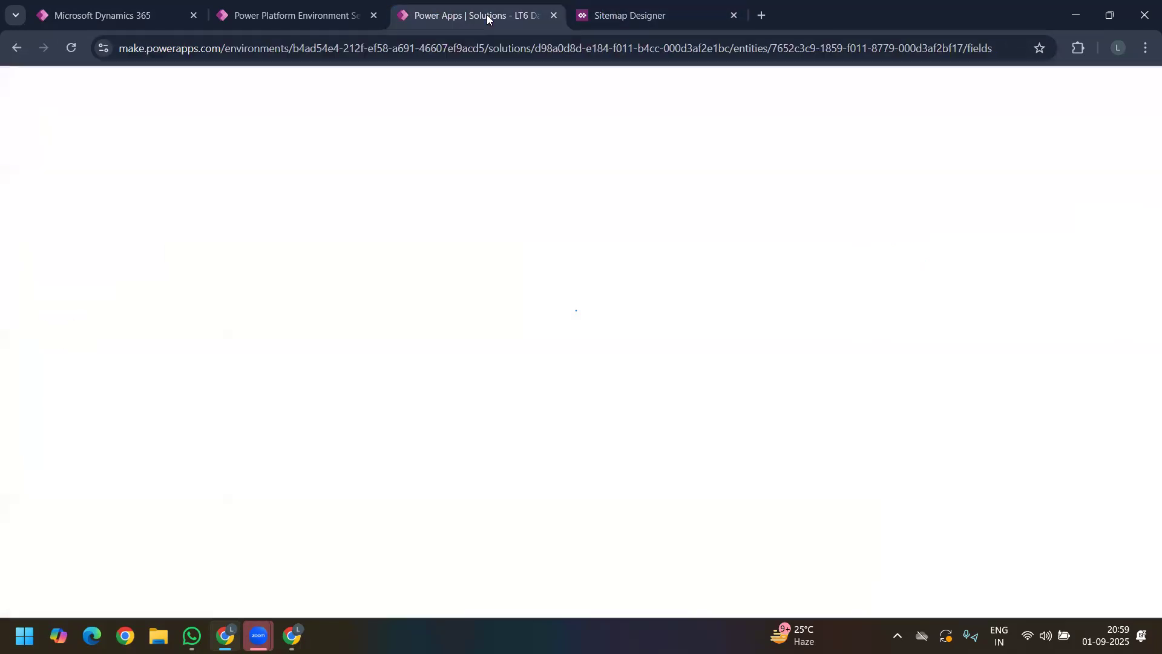
click(287, 17)
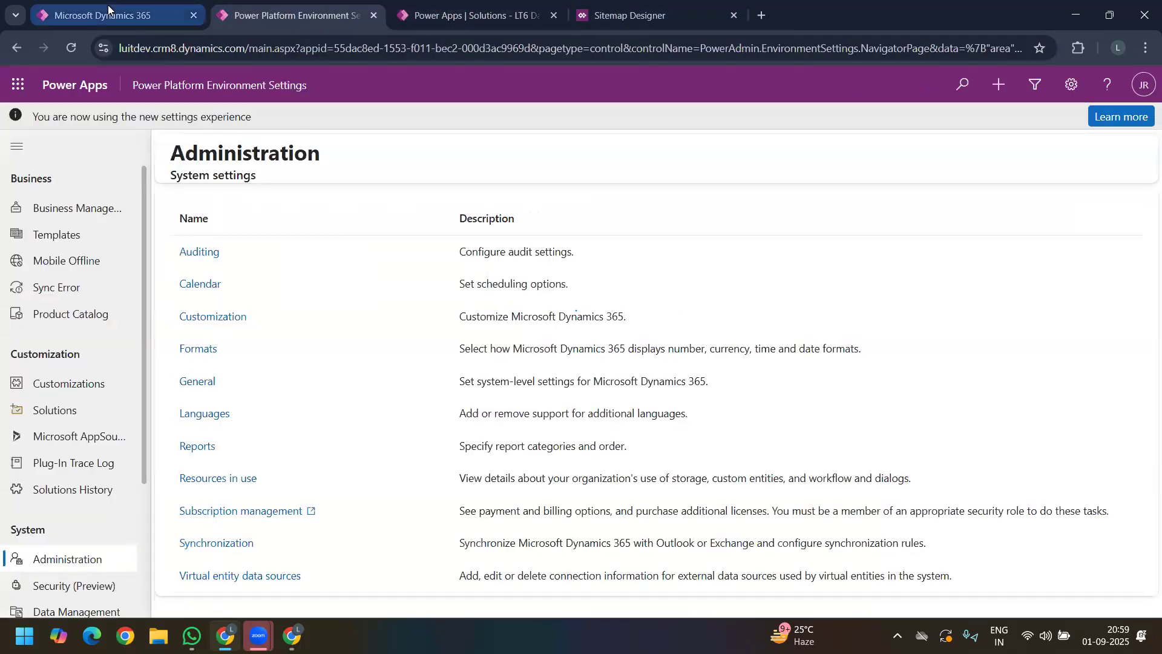
click(112, 14)
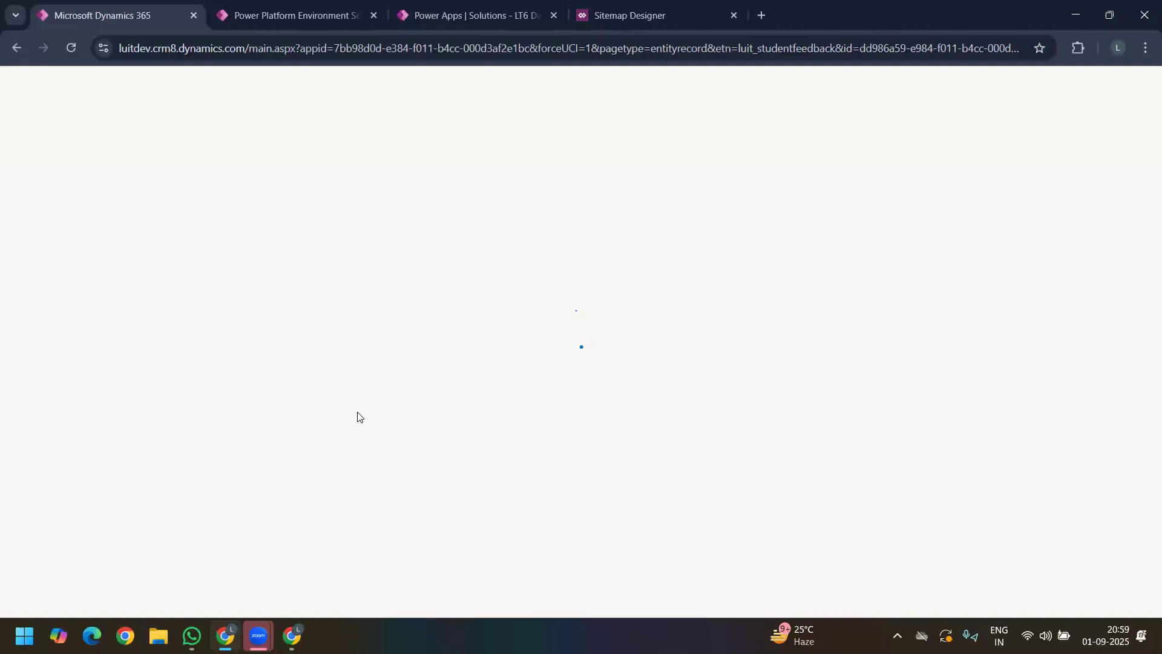
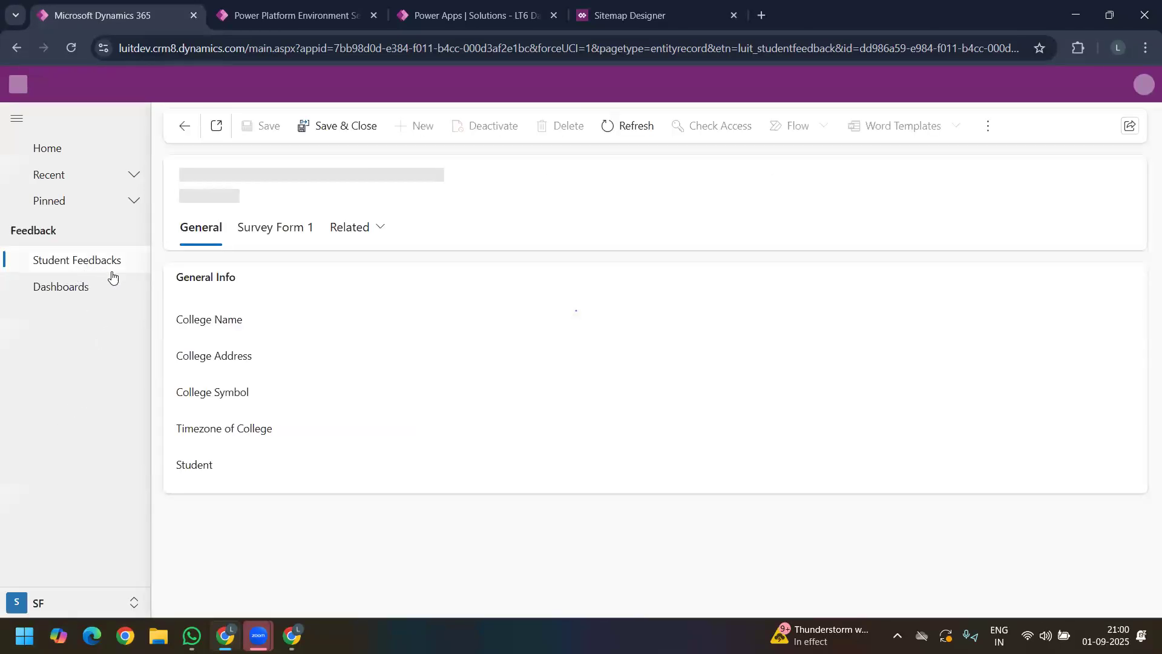
click(292, 228)
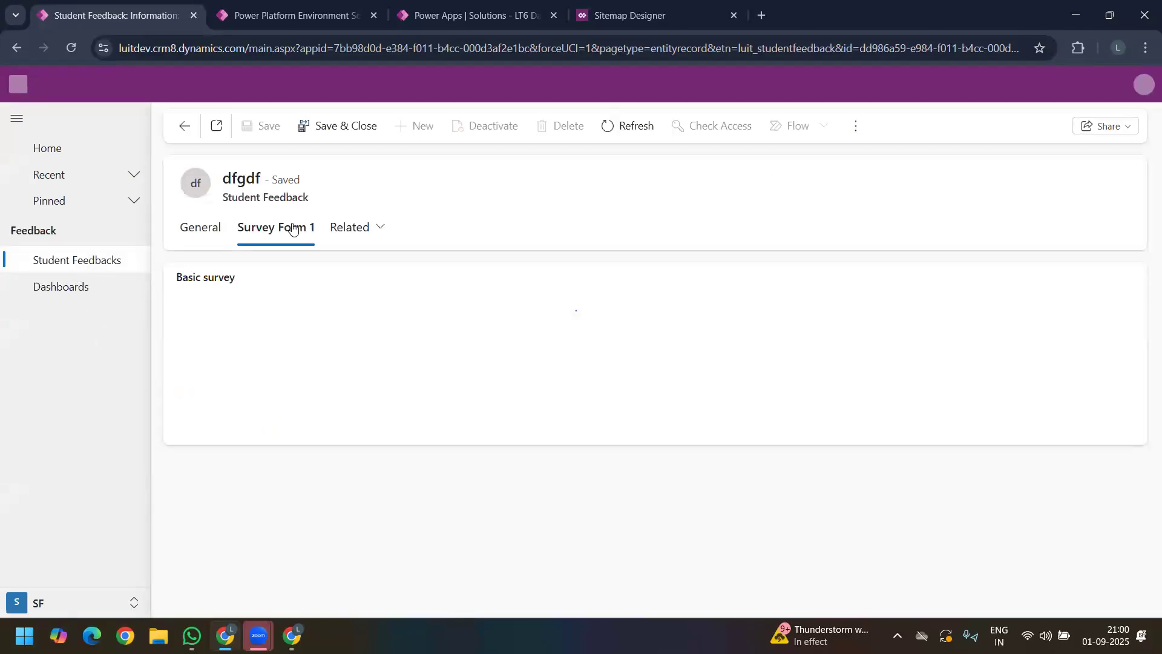
Step: Set the dfgdf record's College Fee to 1245255 and College Name to VASAVI COLLEGE OF ENGINEERING, saving and closing it
click(361, 447)
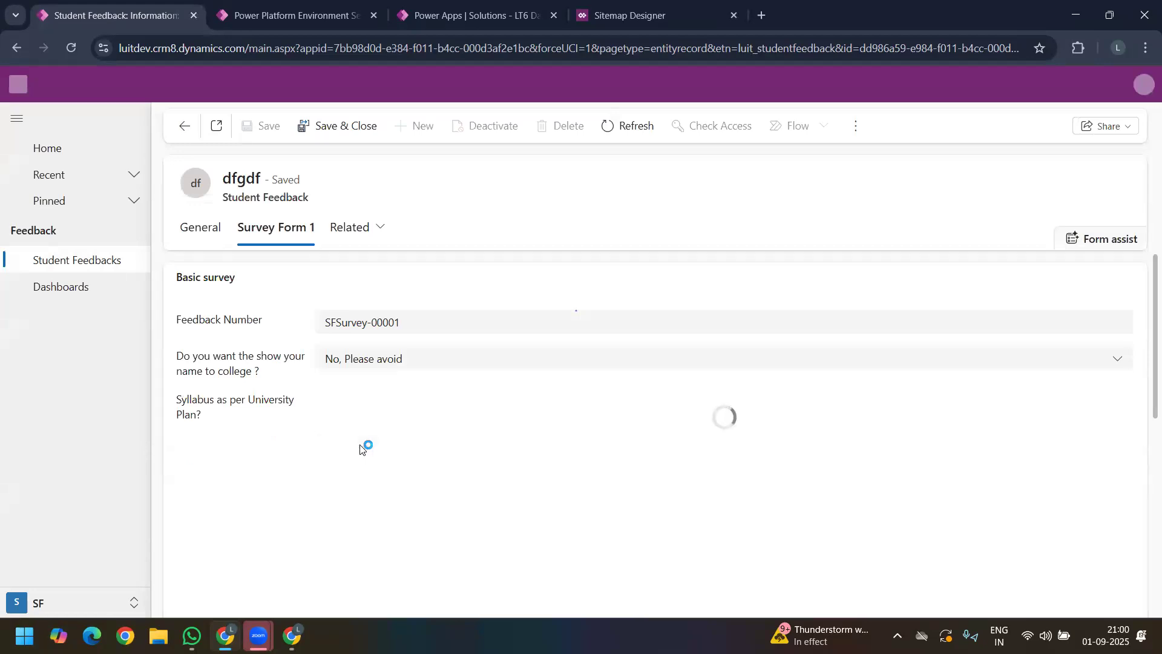
text(1245255)
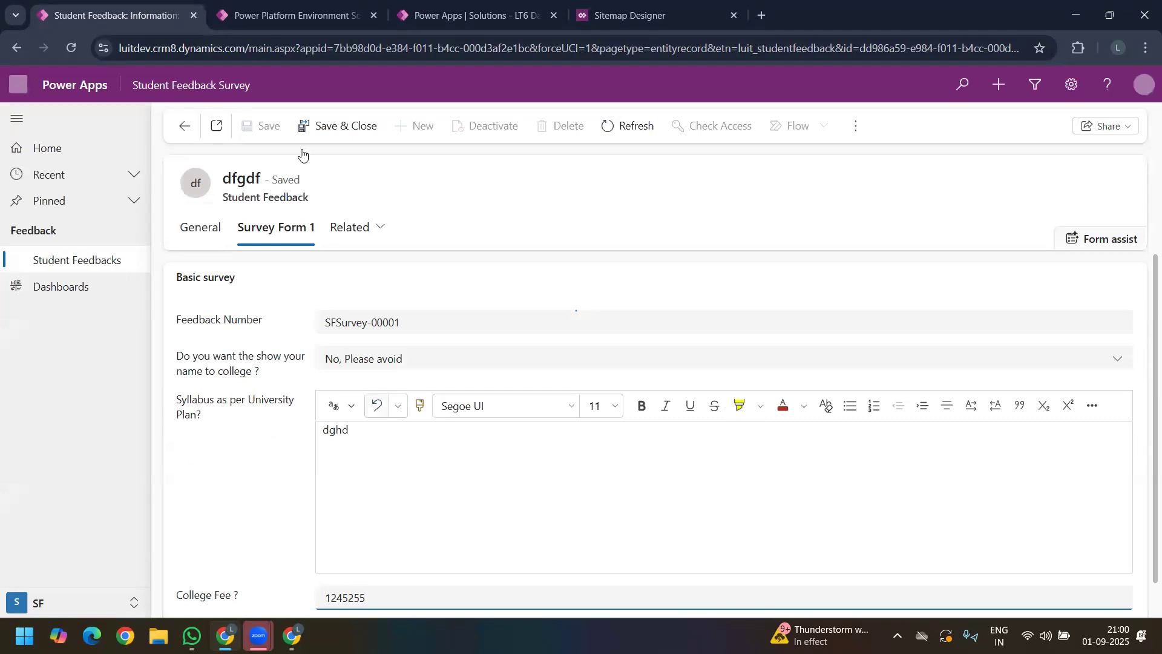
click(458, 327)
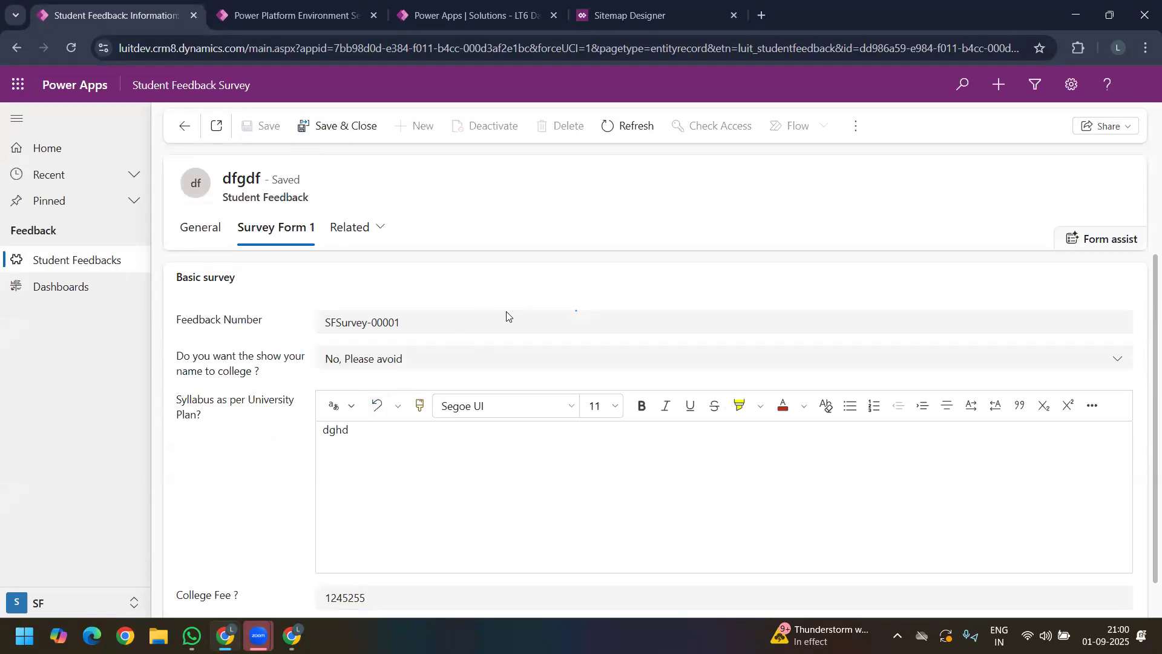
click(426, 324)
text(Vasa)
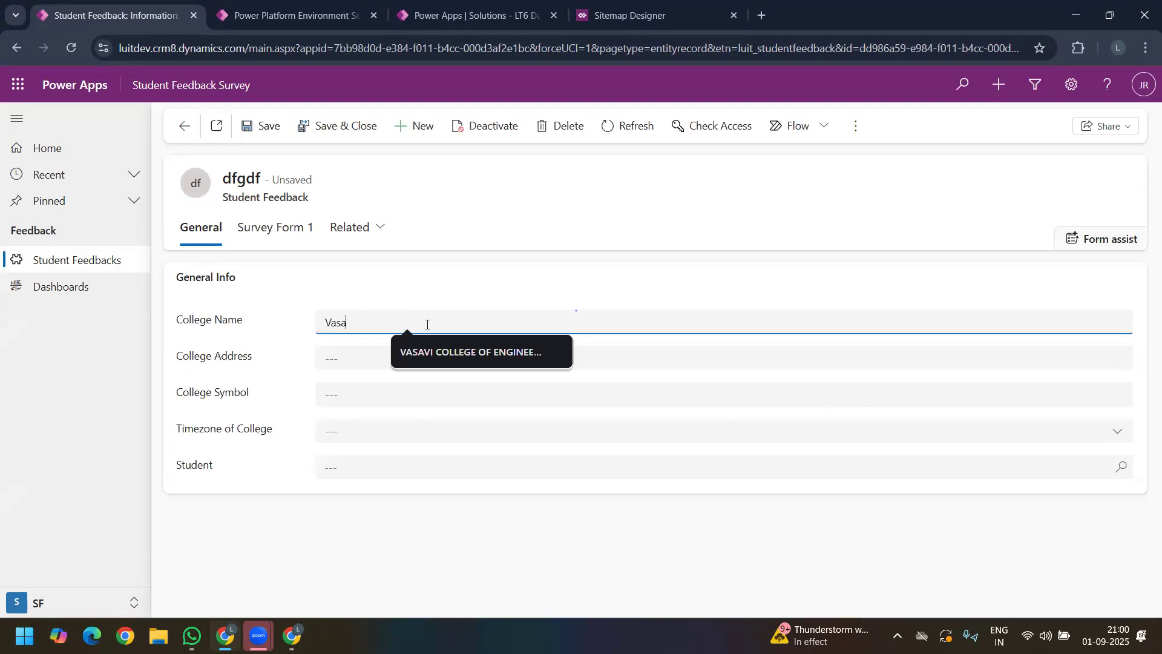
click(467, 351)
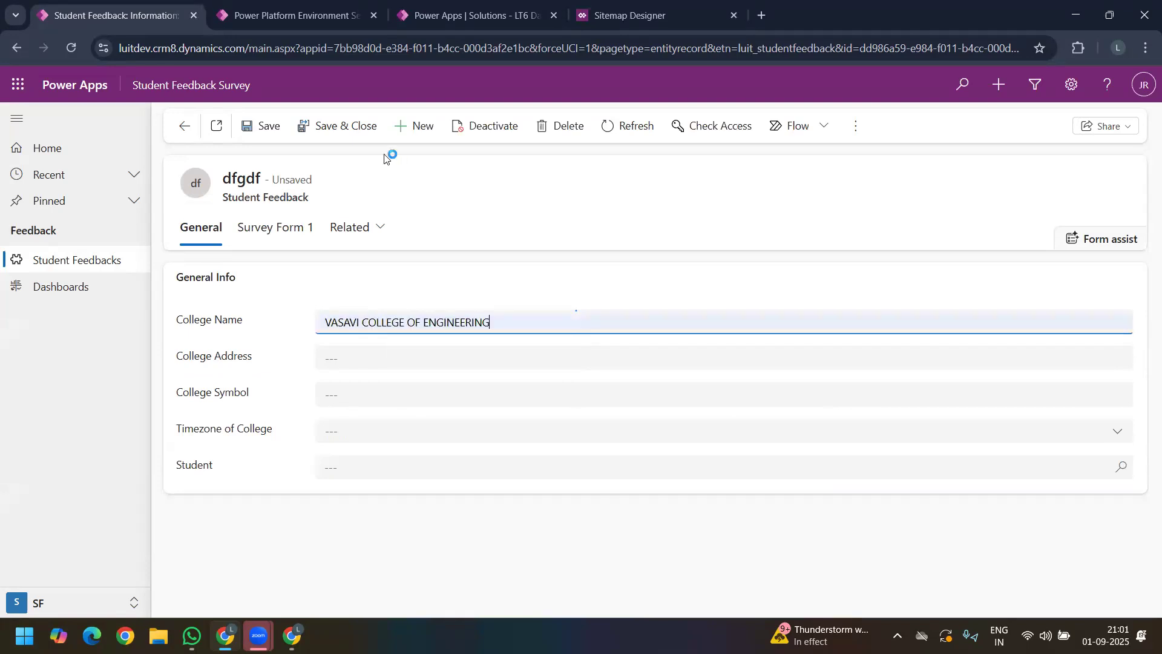
click(344, 131)
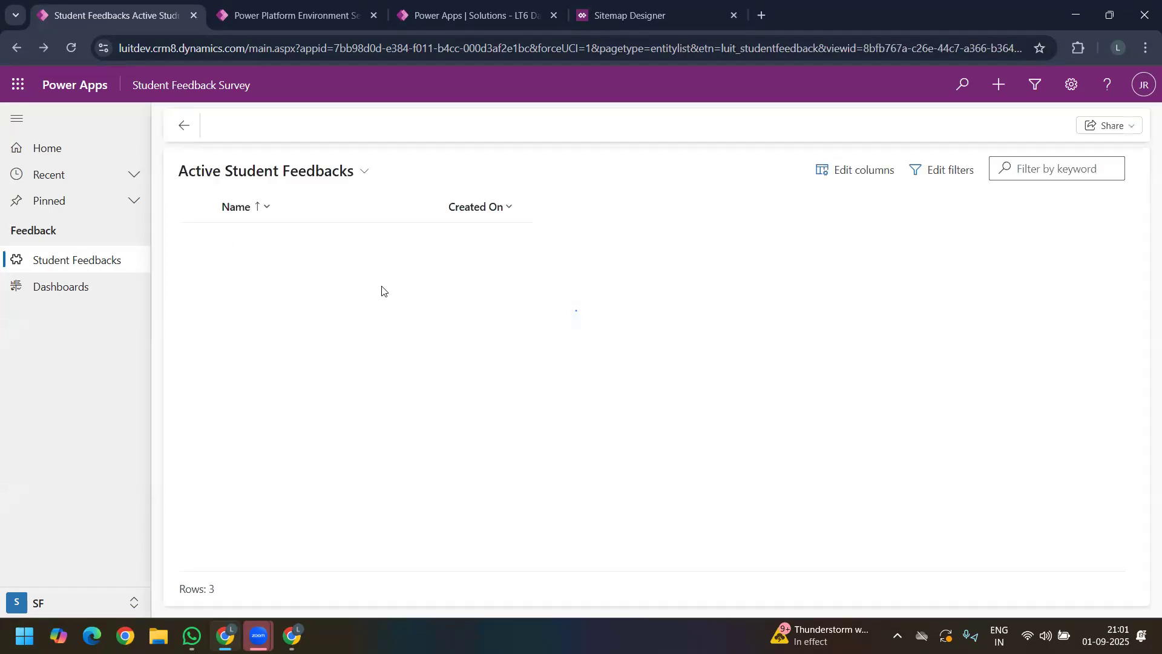
Step: Give the unnamed Student Feedback record the College Name SVS and a College Fee of 23434535, saving and closing it
double_click(311, 236)
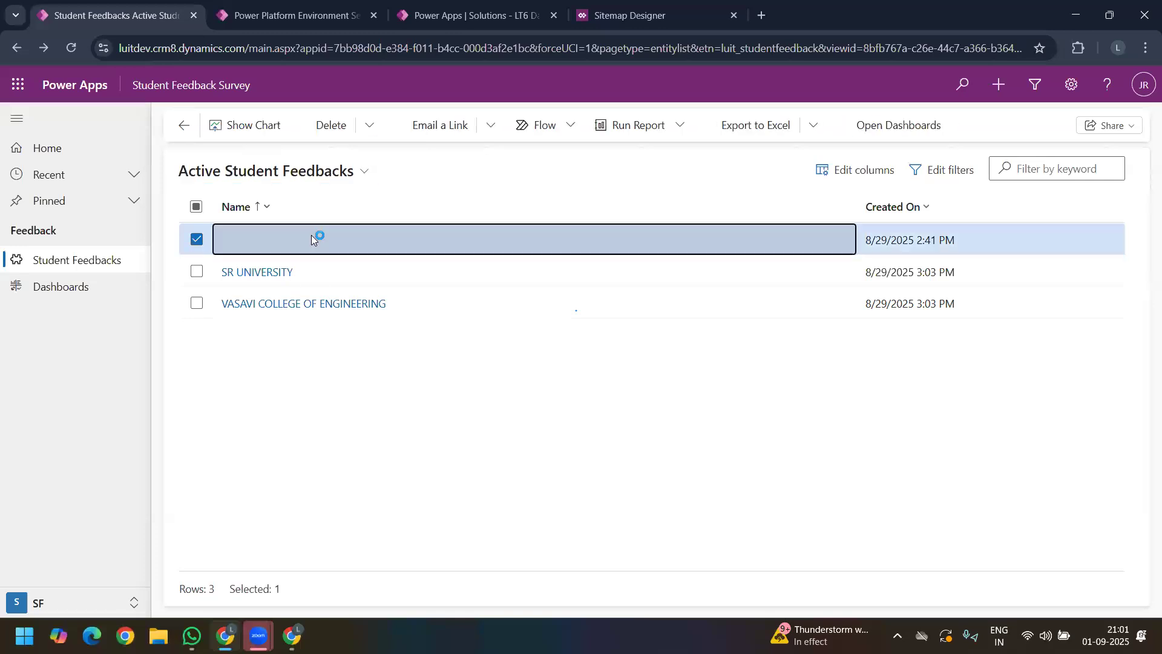
click(372, 366)
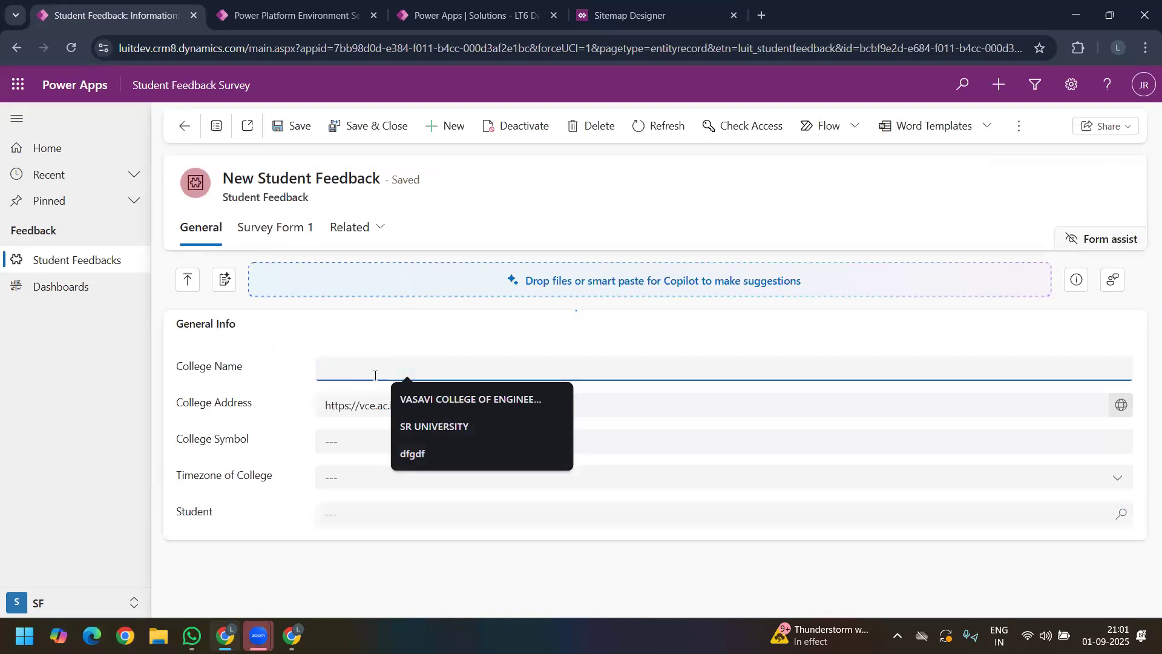
text(SVS)
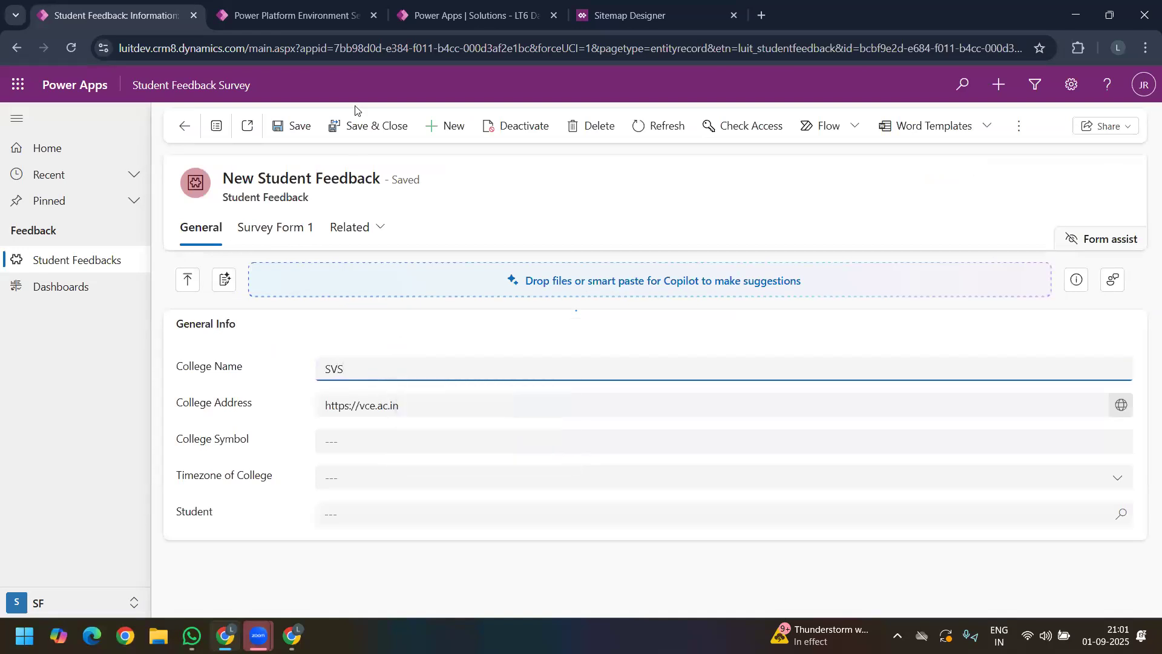
click(266, 234)
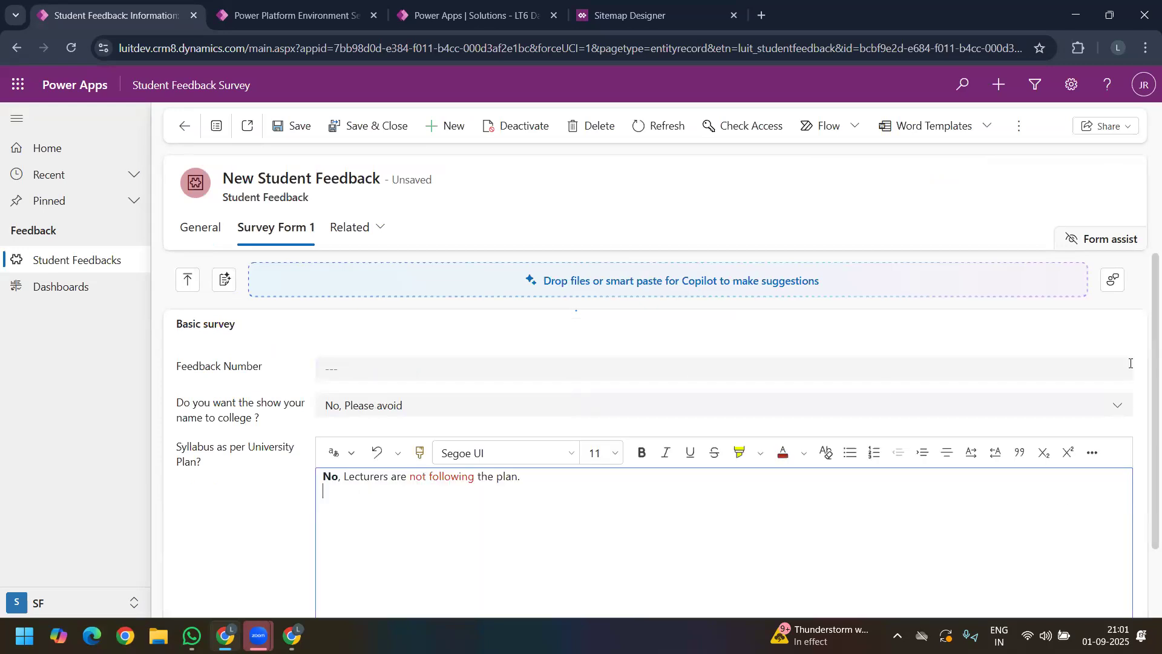
scroll(1143, 530, down, 2)
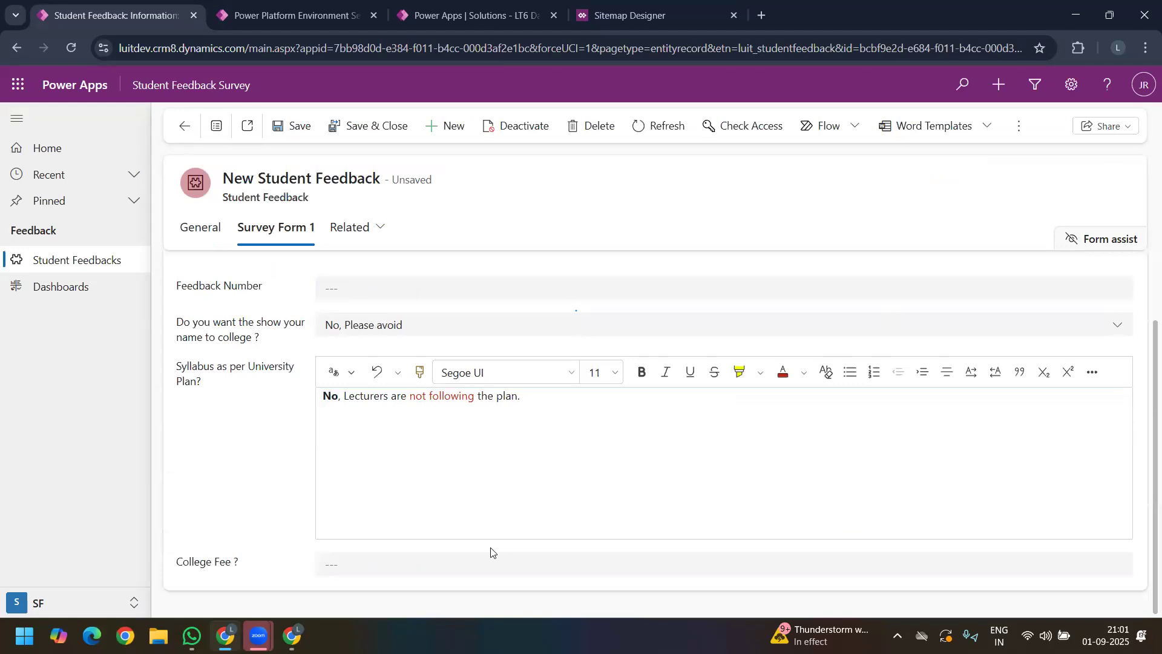
click(352, 560)
text(23434535)
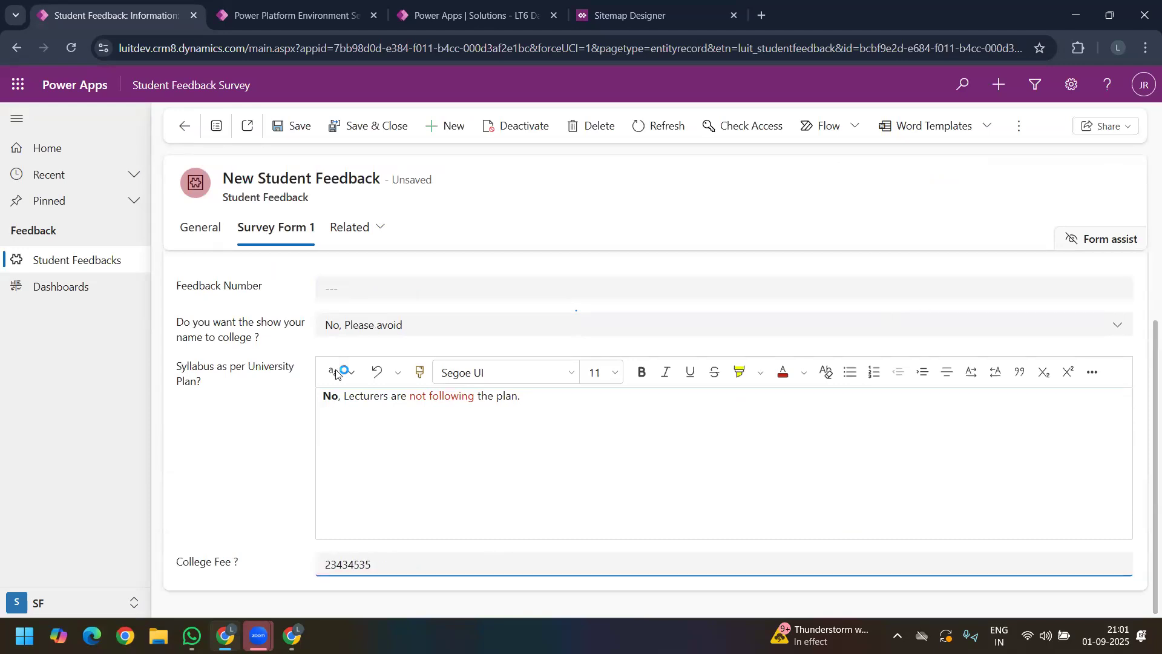
click(380, 124)
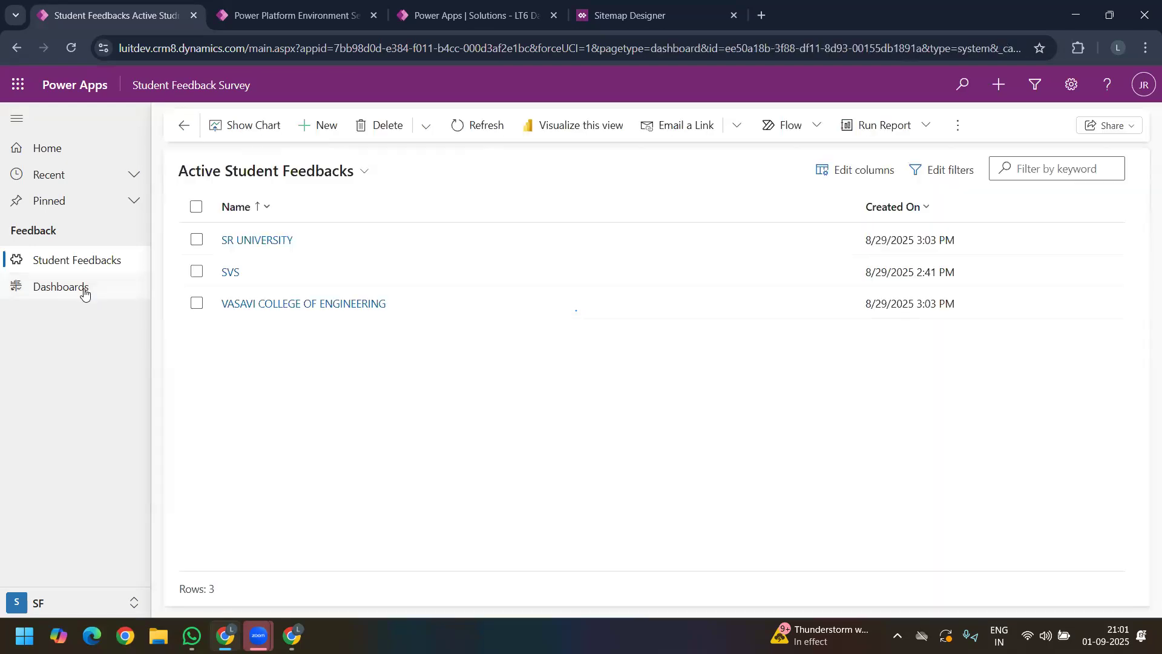
Step: Show the app's dashboards and list the available system dashboards
click(82, 288)
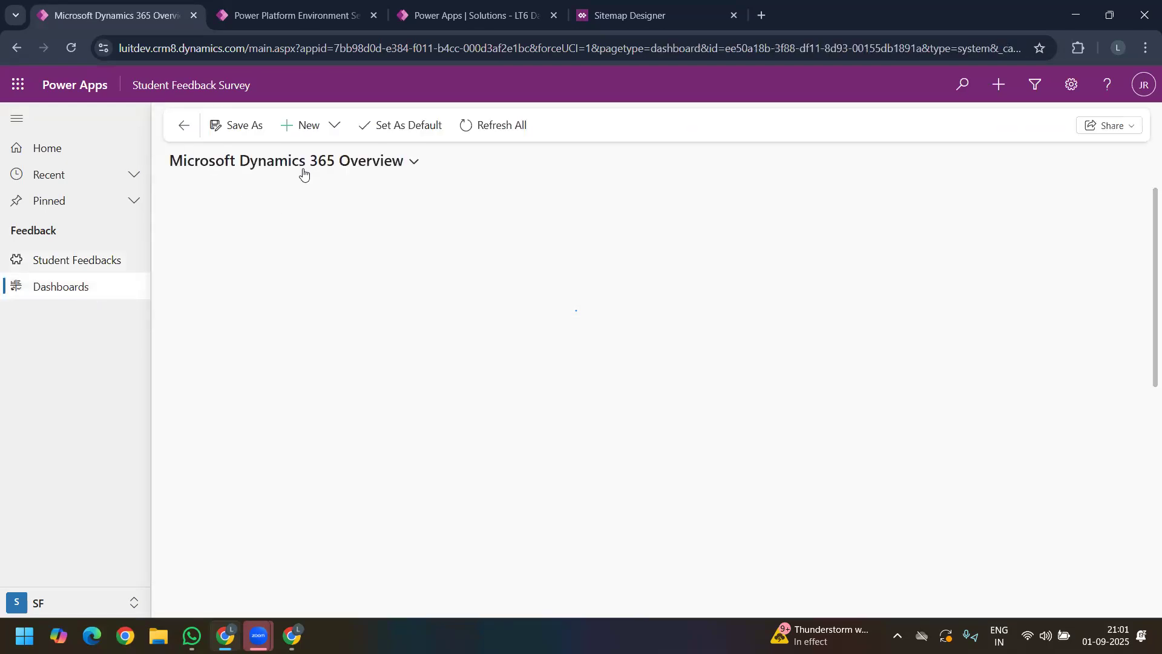
click(303, 166)
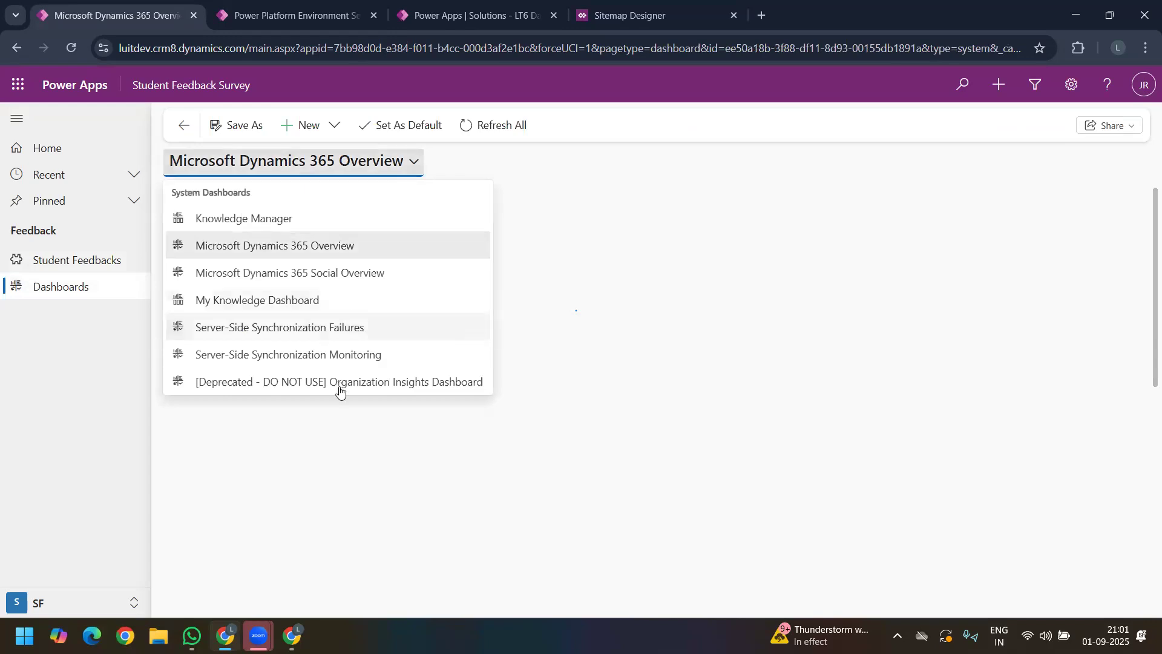
Step: Open the College Fee Chart from the Student Feedback charts in the LT6 Day 8 solution and examine its preview
click(424, 16)
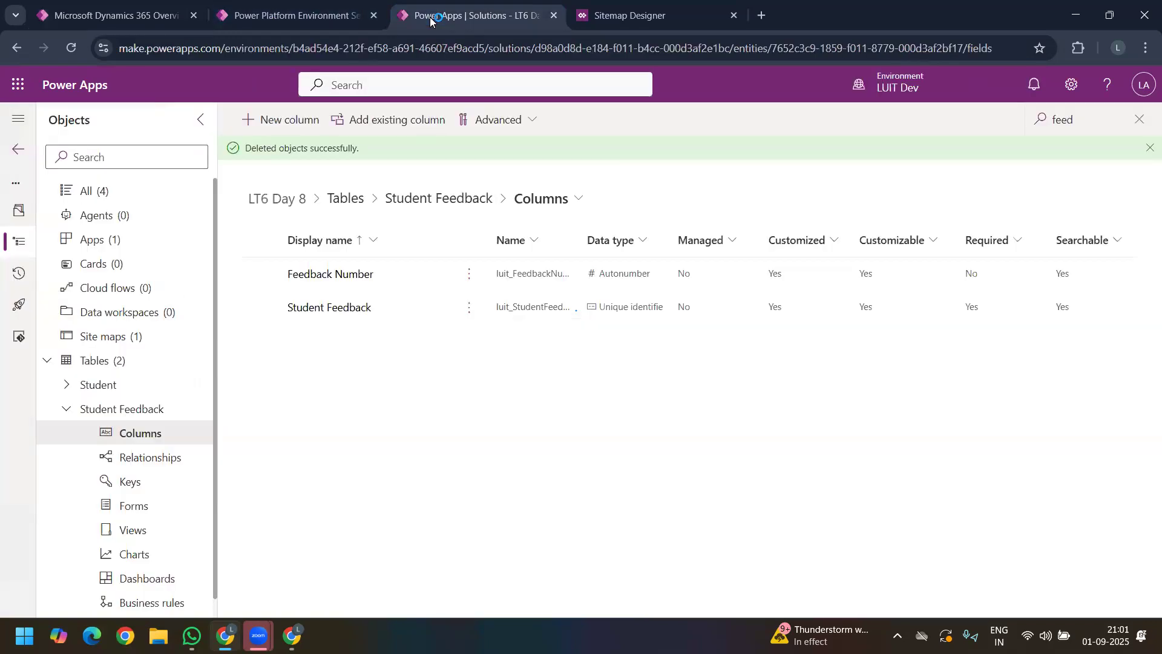
click(125, 554)
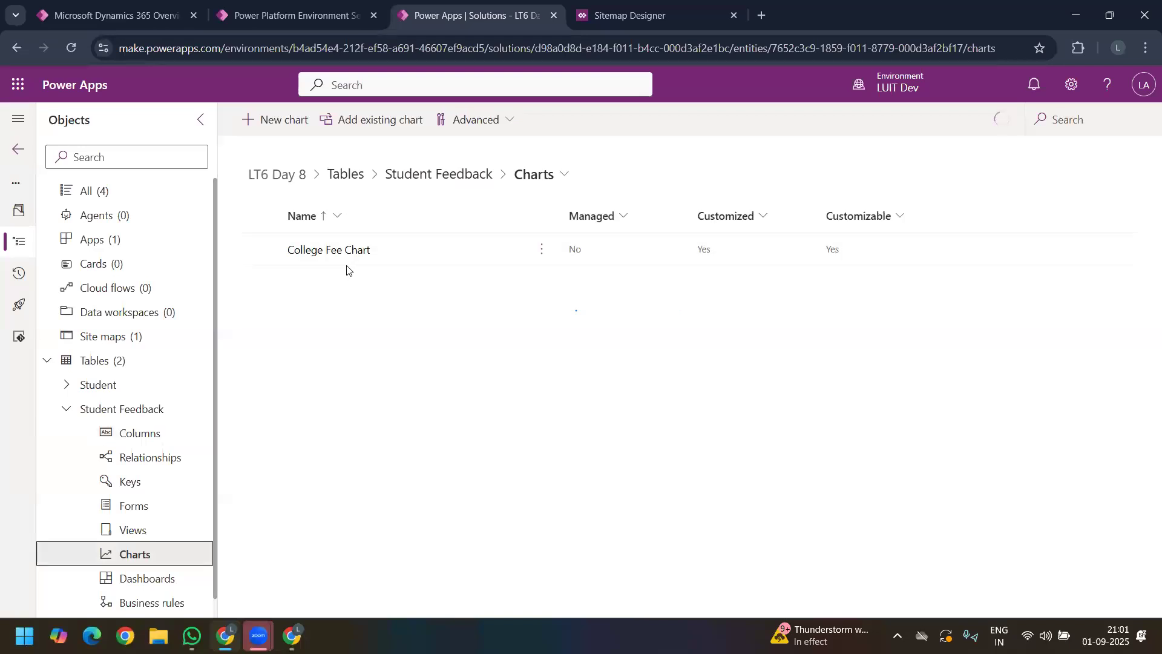
click(322, 256)
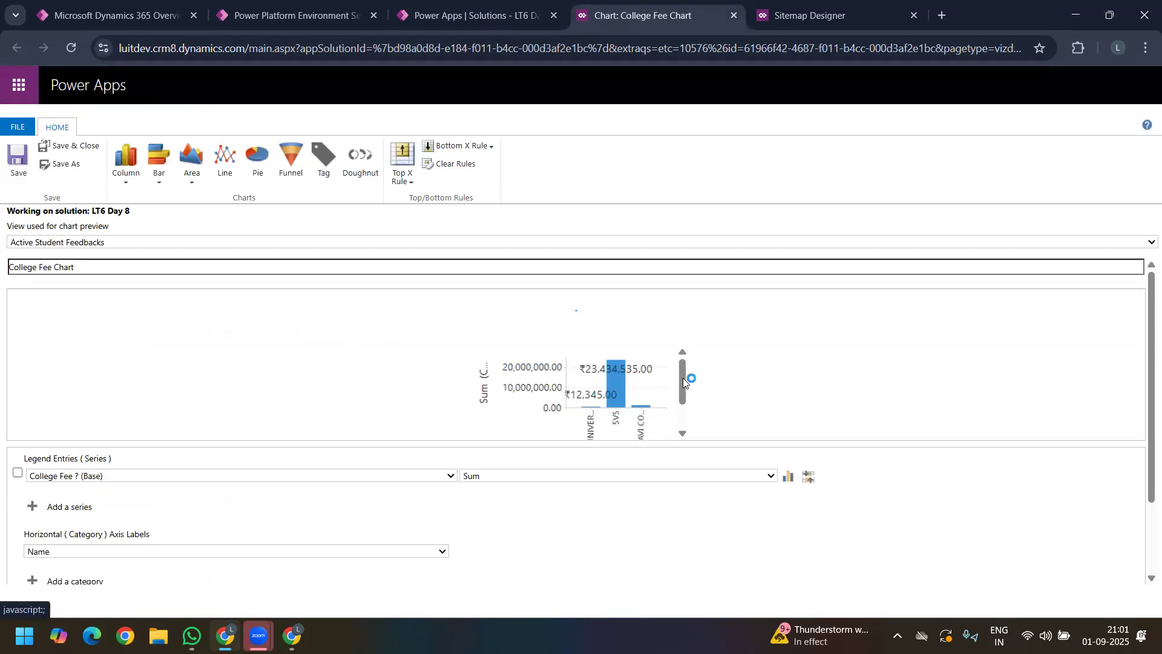
drag(683, 380, 683, 349)
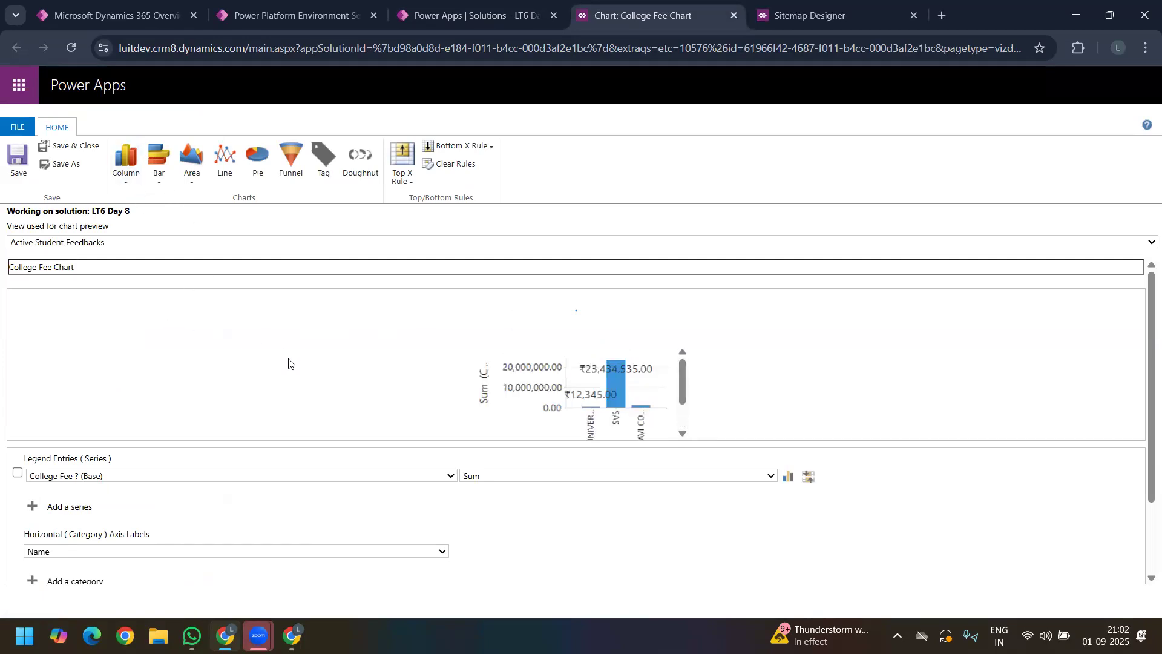
click(162, 185)
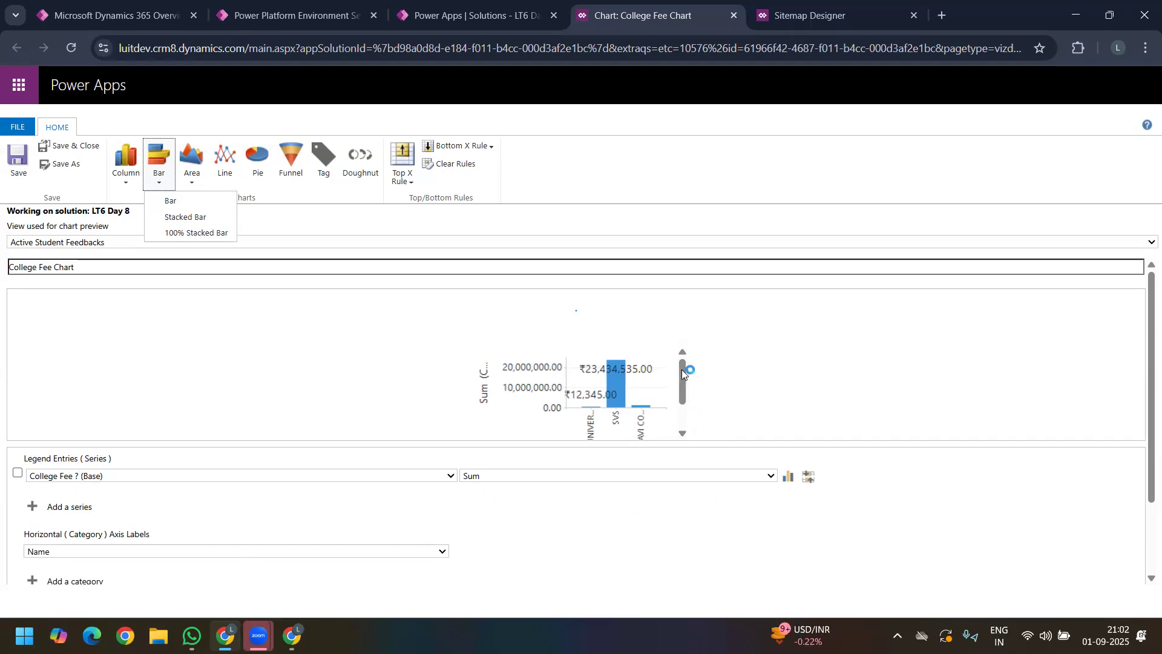
mouse_move(682, 396)
mouse_down()
mouse_move(682, 376)
mouse_move(683, 415)
mouse_up()
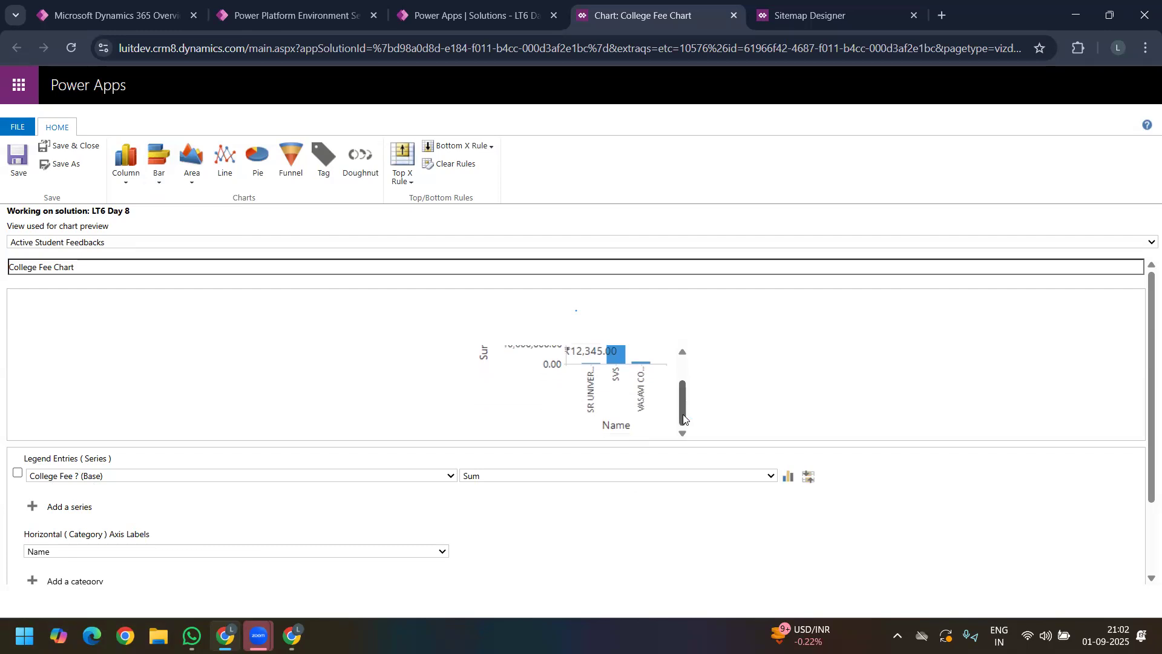
Step: Finish the chart editing session in the solution, then open the Student Feedback table's Fee Dashboard and examine its visual filters and streams
click(101, 15)
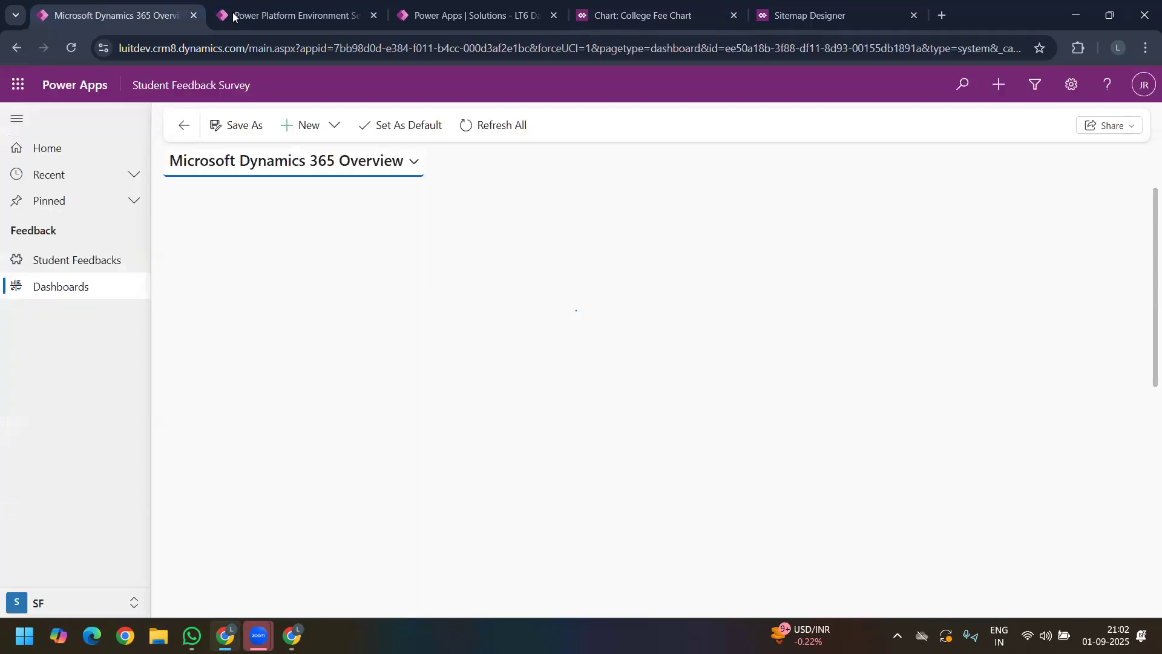
click(291, 16)
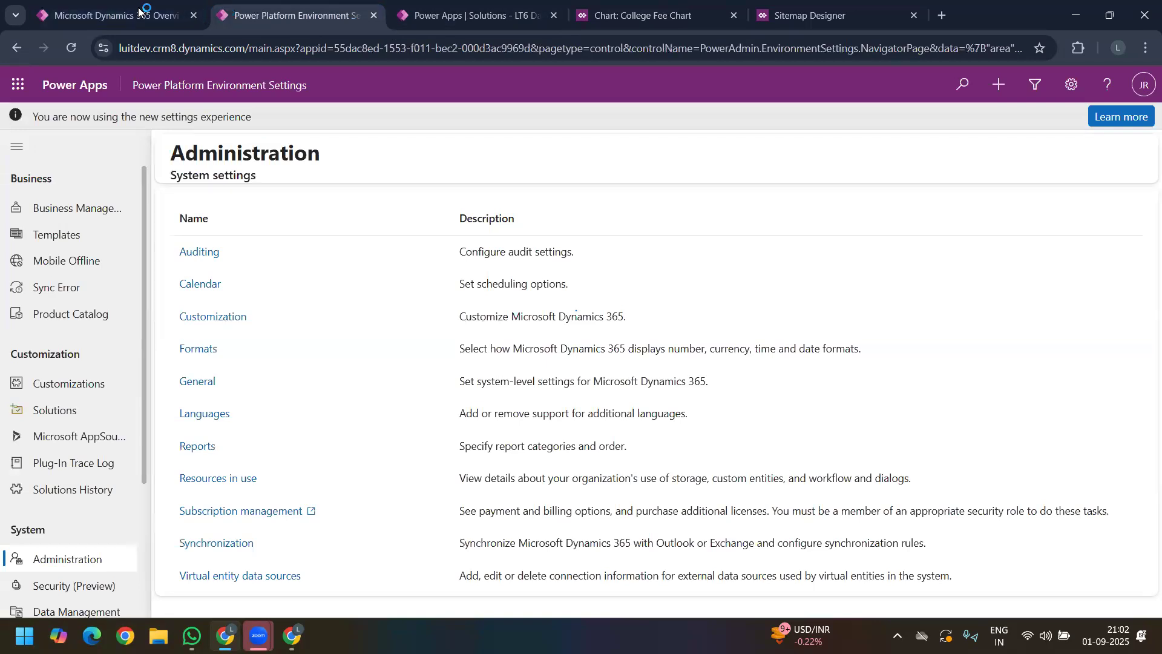
click(418, 26)
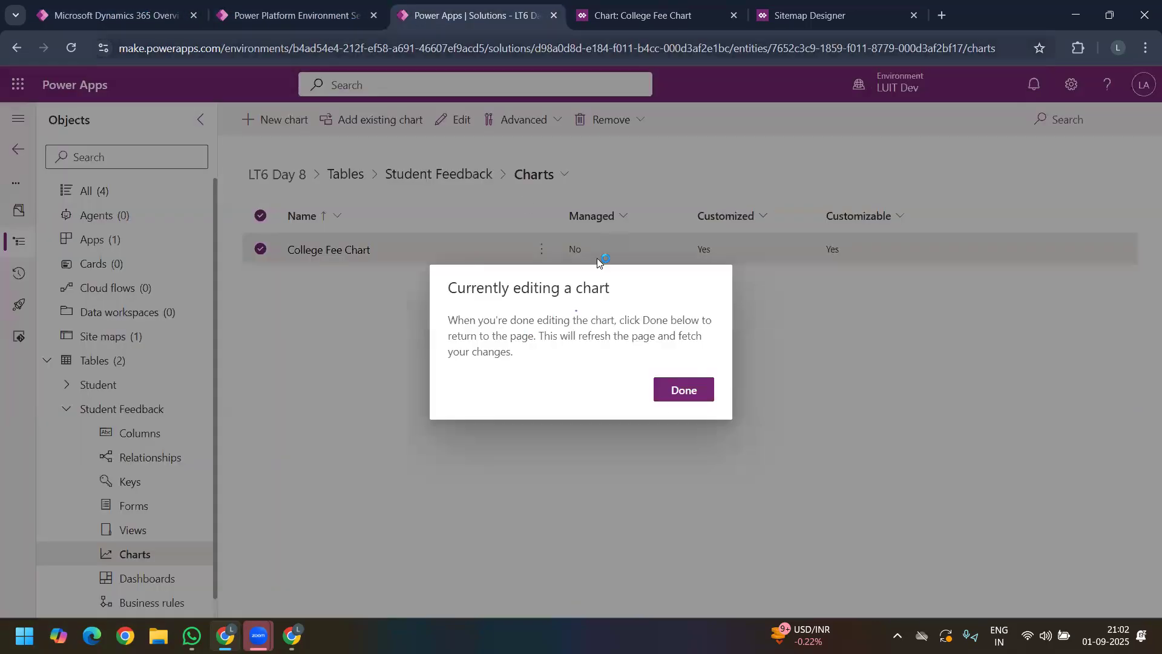
click(683, 390)
click(128, 577)
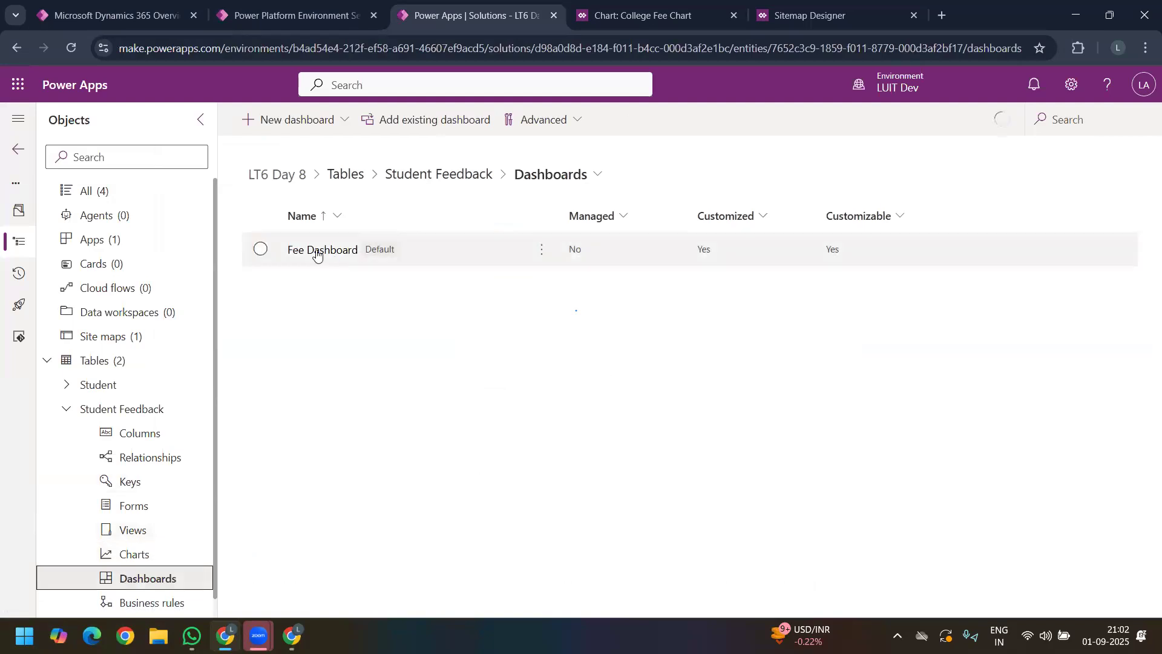
click(317, 250)
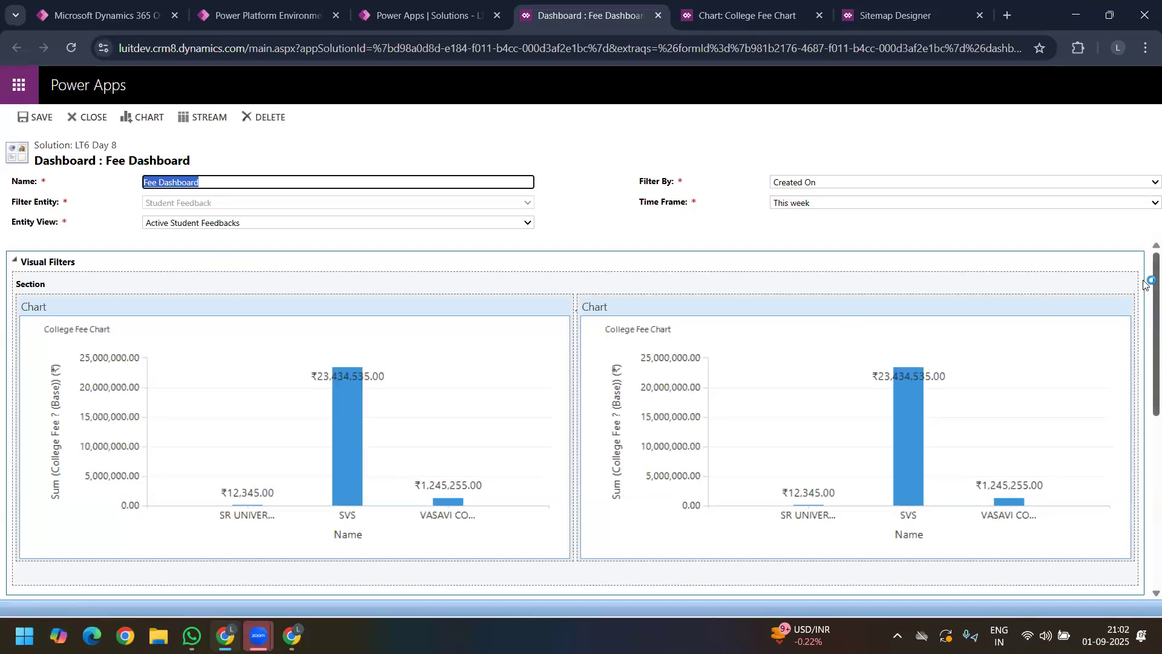
scroll(1145, 248, down, 5)
scroll(1146, 248, up, 3)
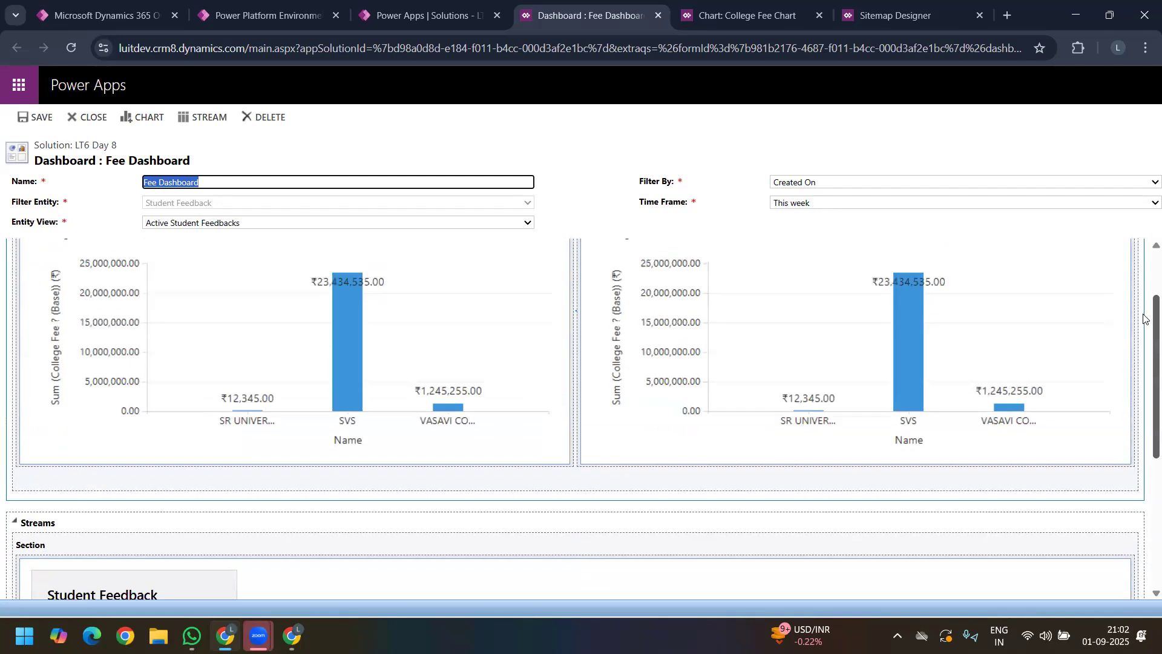
scroll(1144, 242, up, 2)
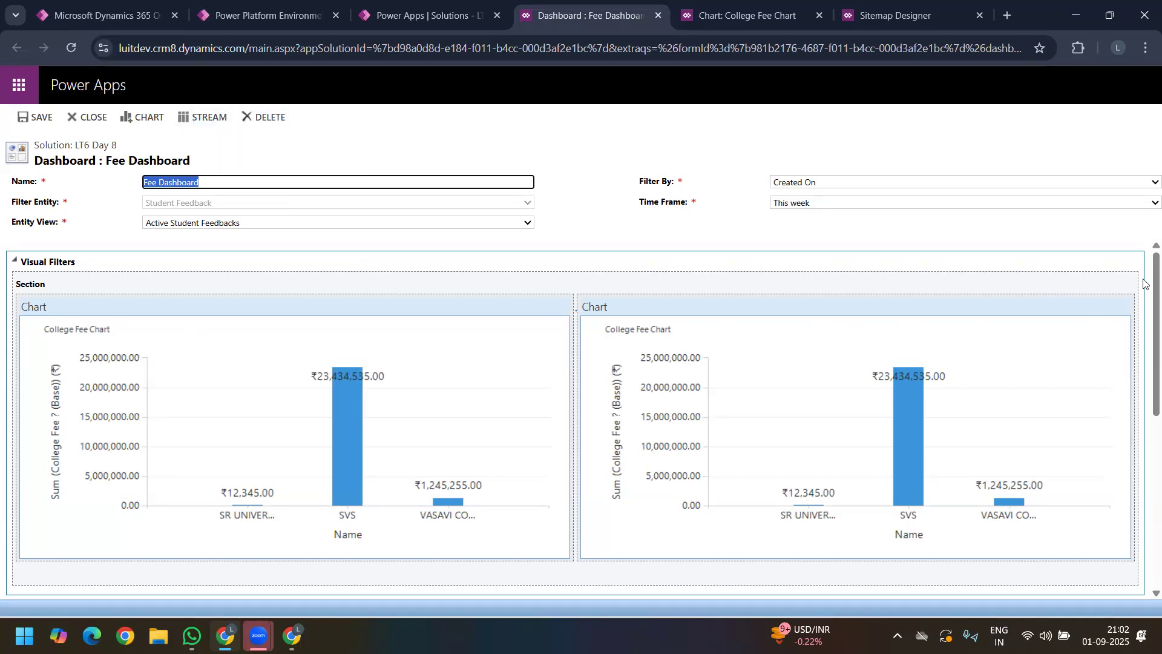
scroll(1143, 289, down, 5)
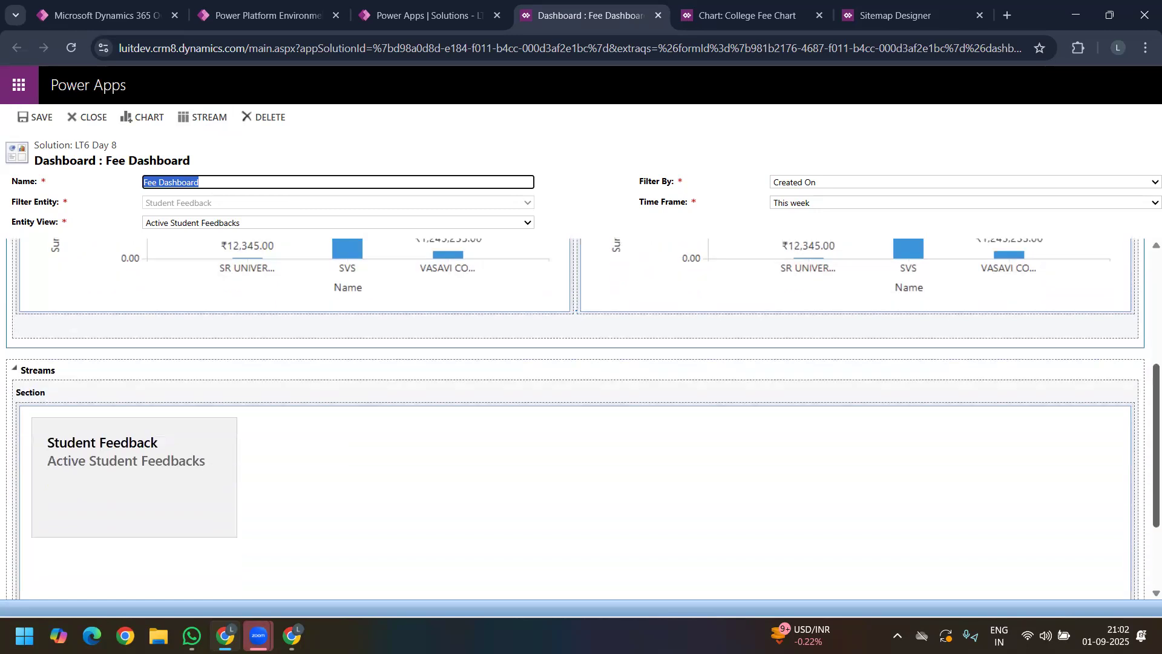
scroll(1139, 251, up, 5)
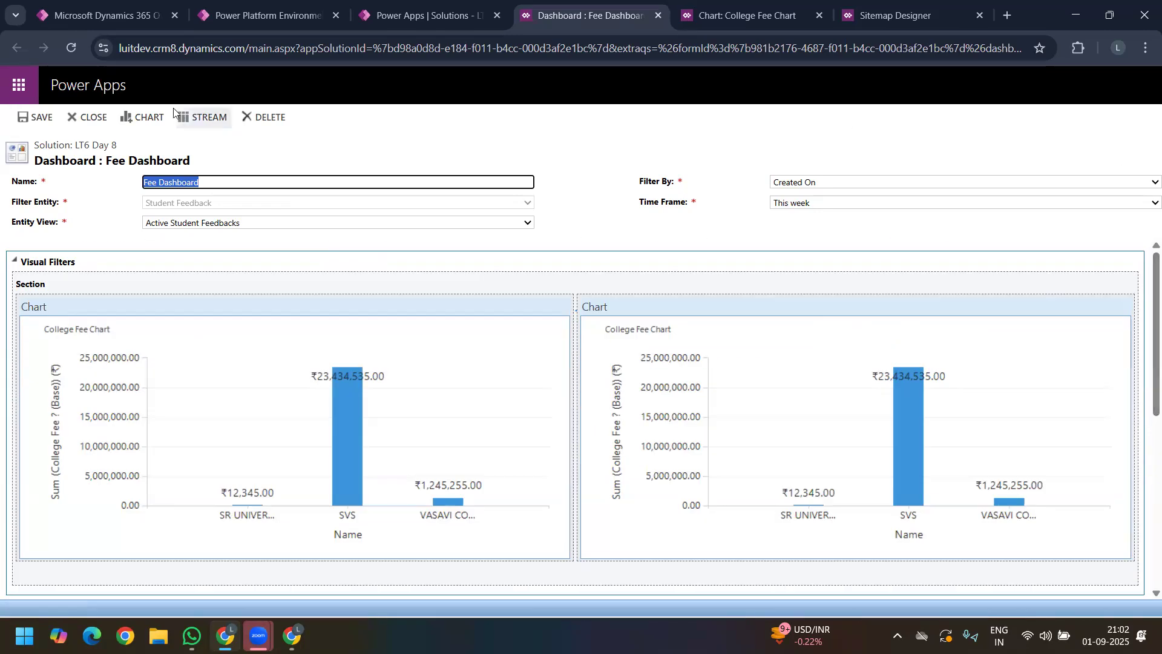
Step: Add a stream based on the Active Student Feedbacks view to the Fee Dashboard
click(200, 116)
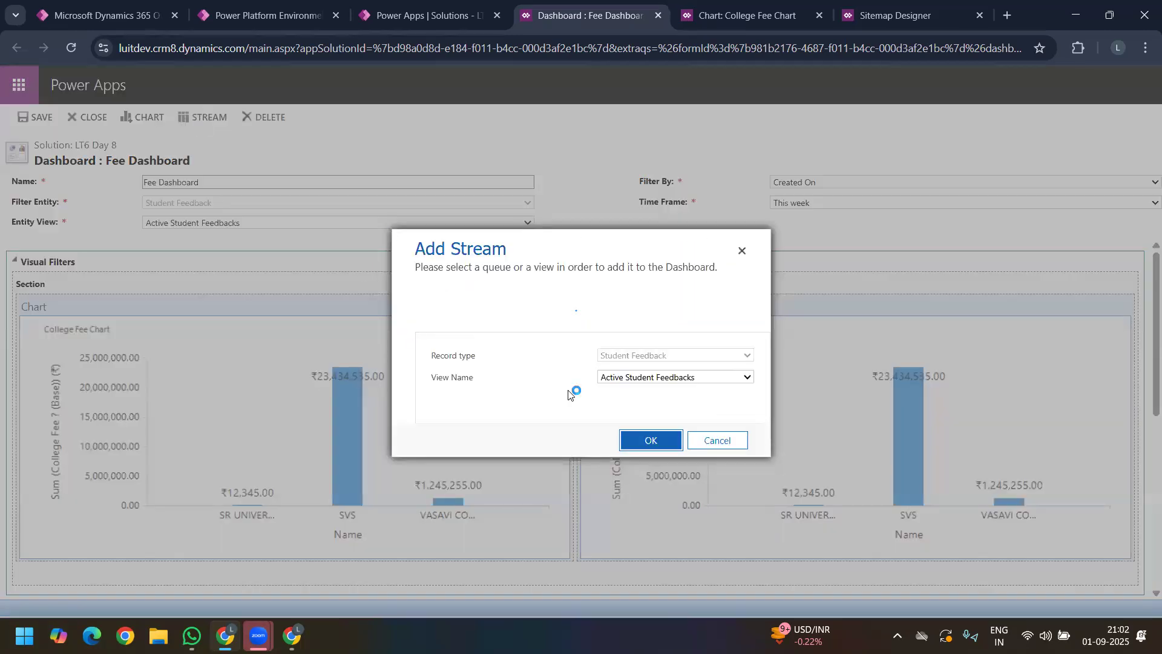
click(714, 376)
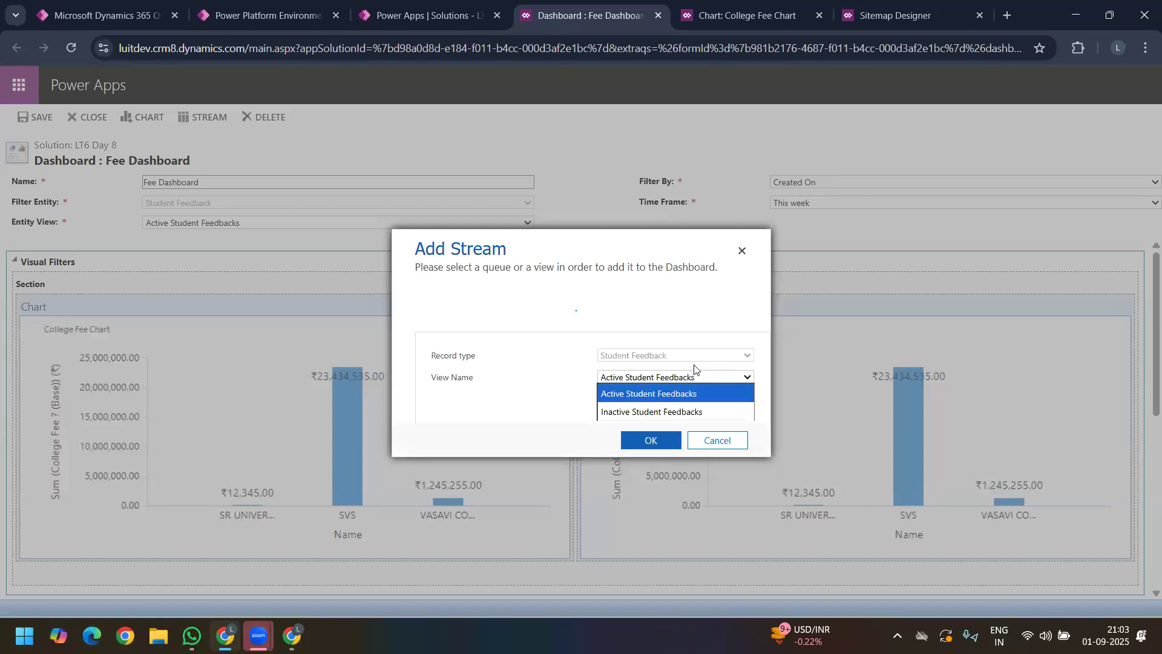
click(728, 352)
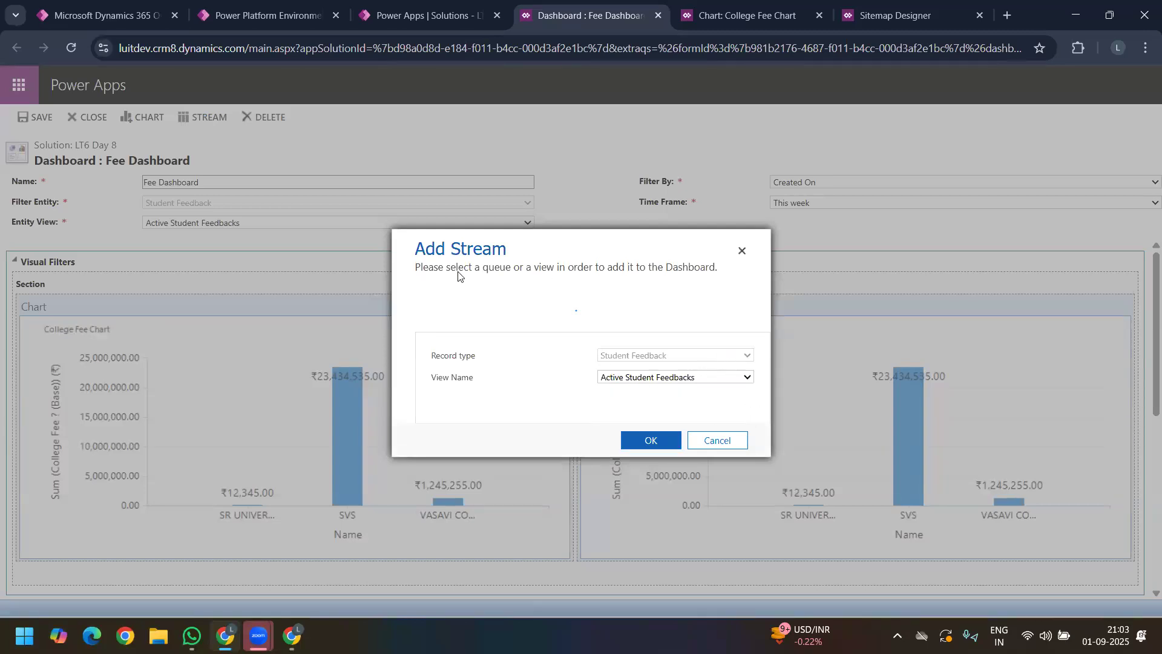
click(664, 445)
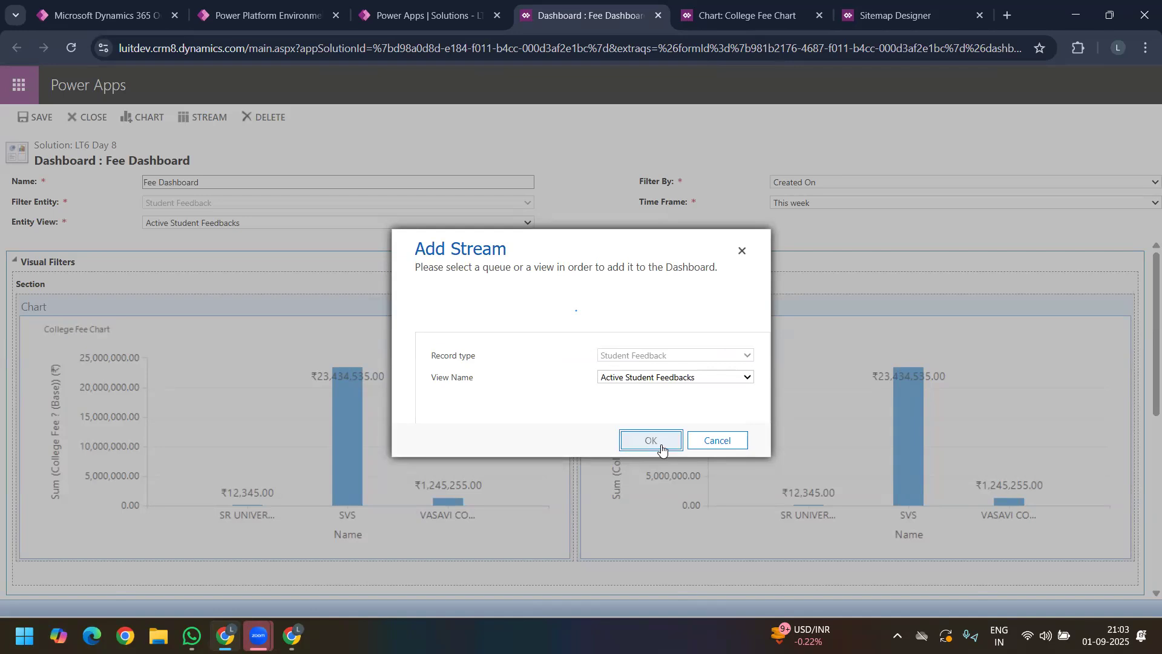
Step: Try to insert a chart into the first visual filter cell of the Fee Dashboard, and review its visual filters and streams
click(139, 117)
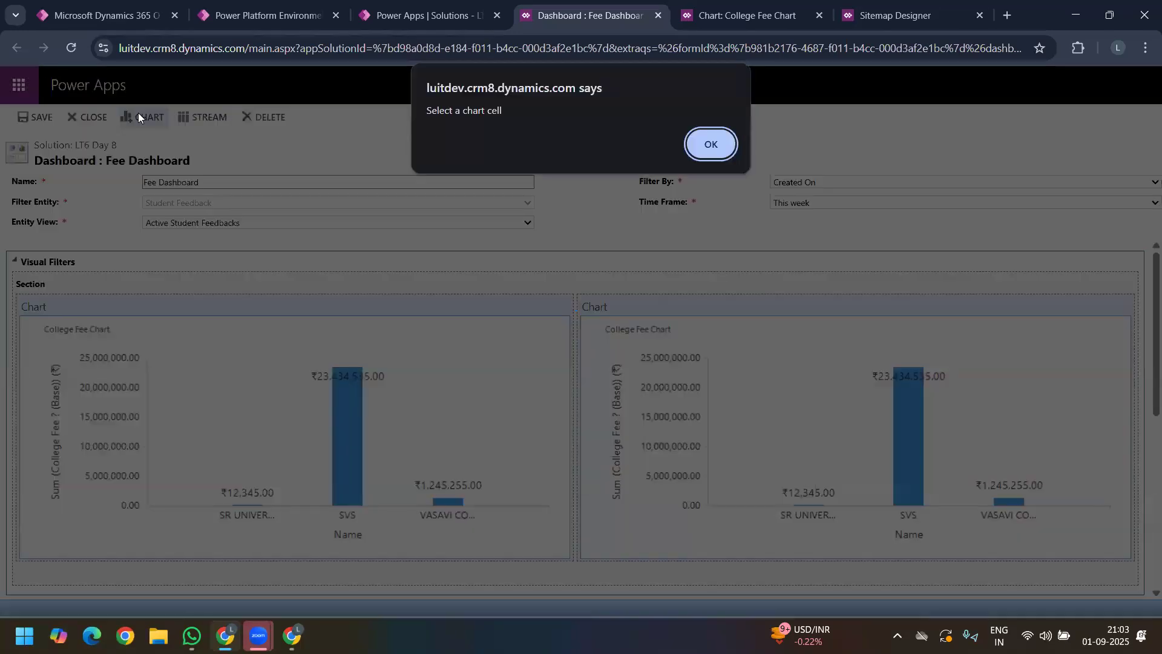
click(708, 143)
click(161, 385)
click(143, 110)
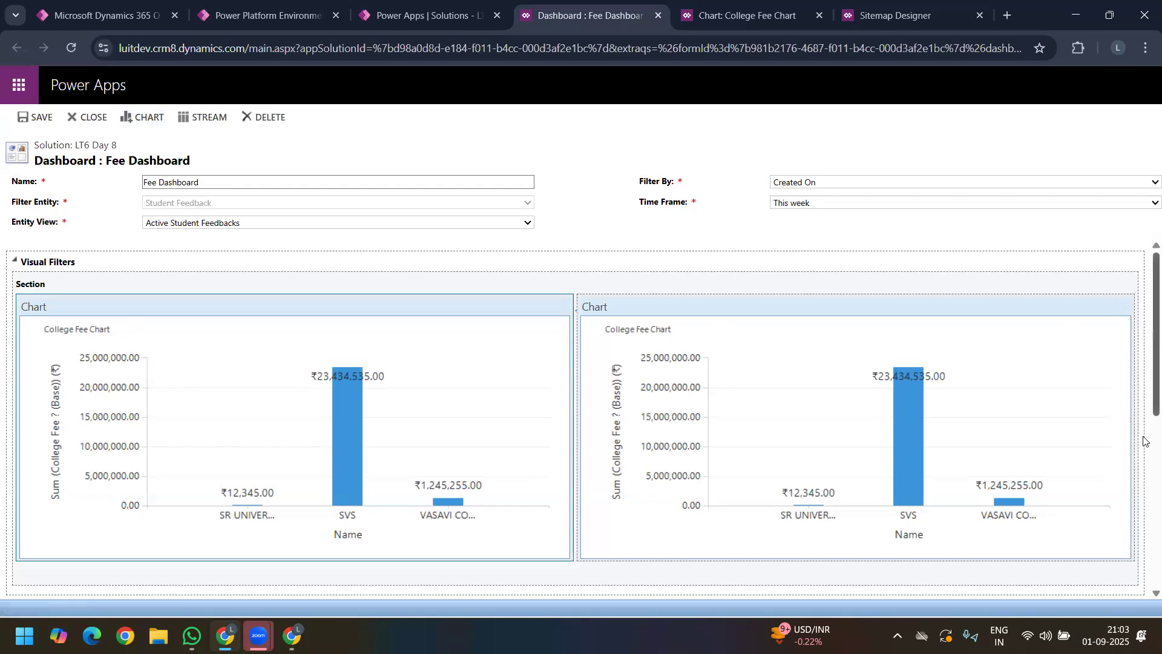
scroll(1144, 440, down, 5)
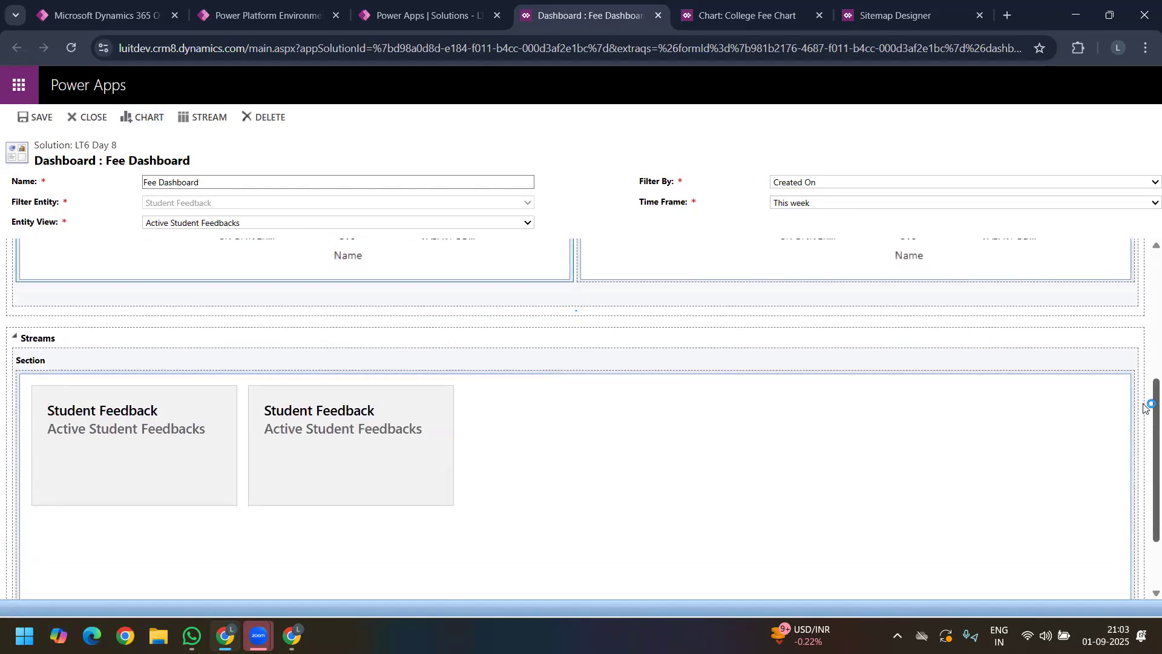
scroll(1144, 376, up, 5)
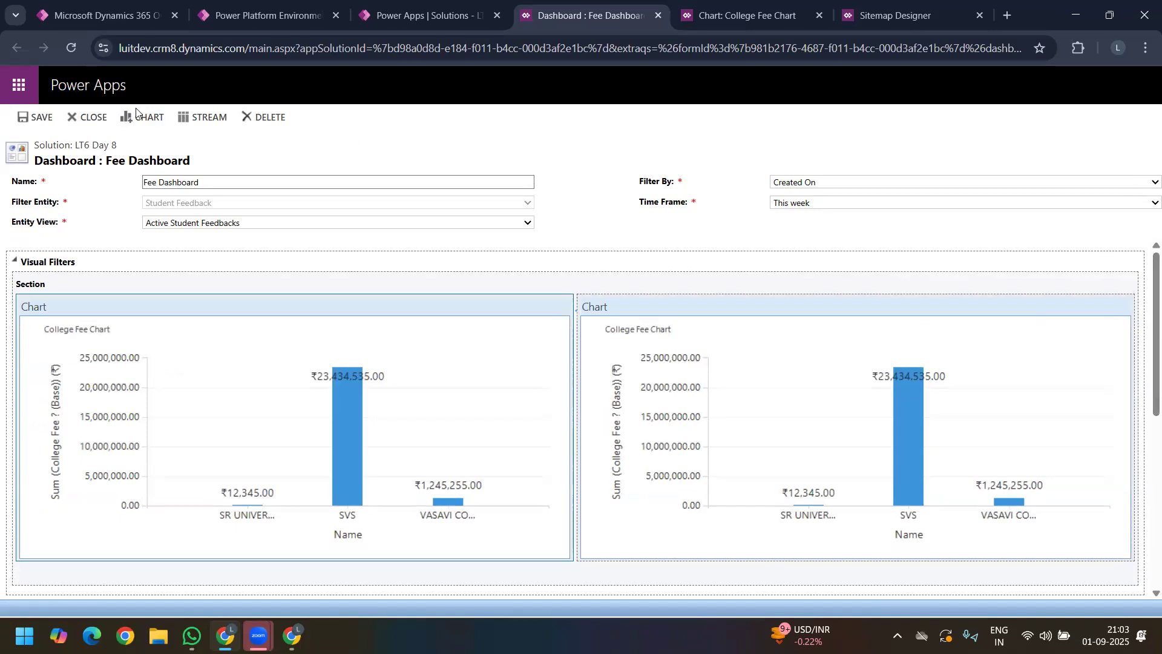
Step: Close the Fee Dashboard without saving the changes and finish the dashboard editing session in the solution
click(98, 116)
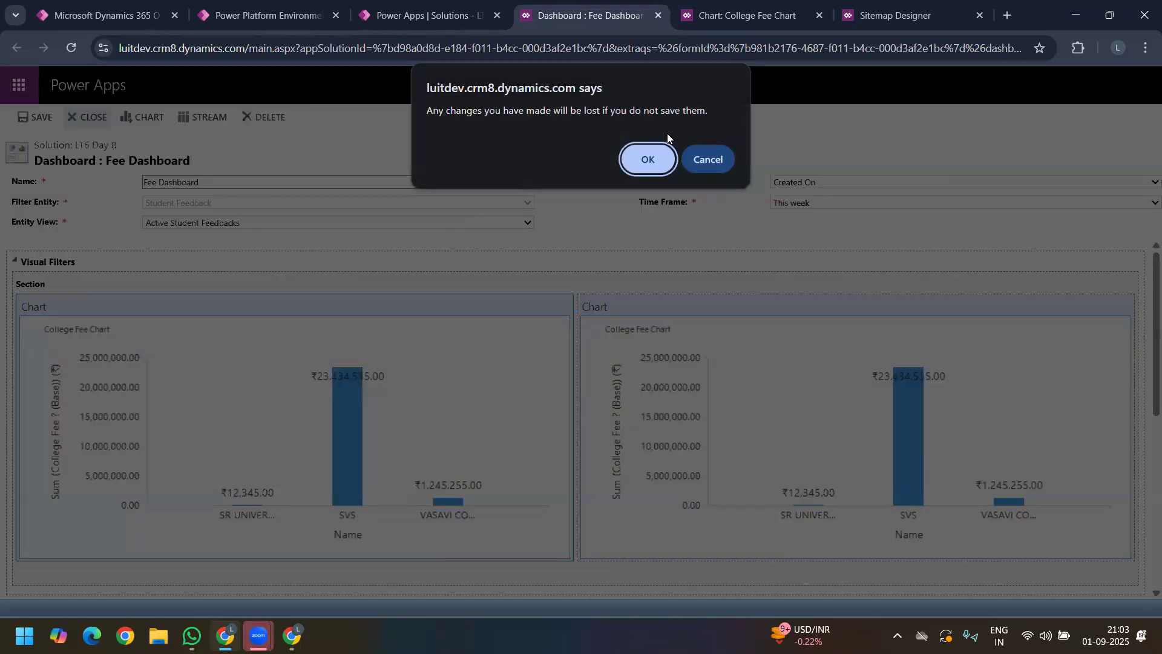
click(646, 158)
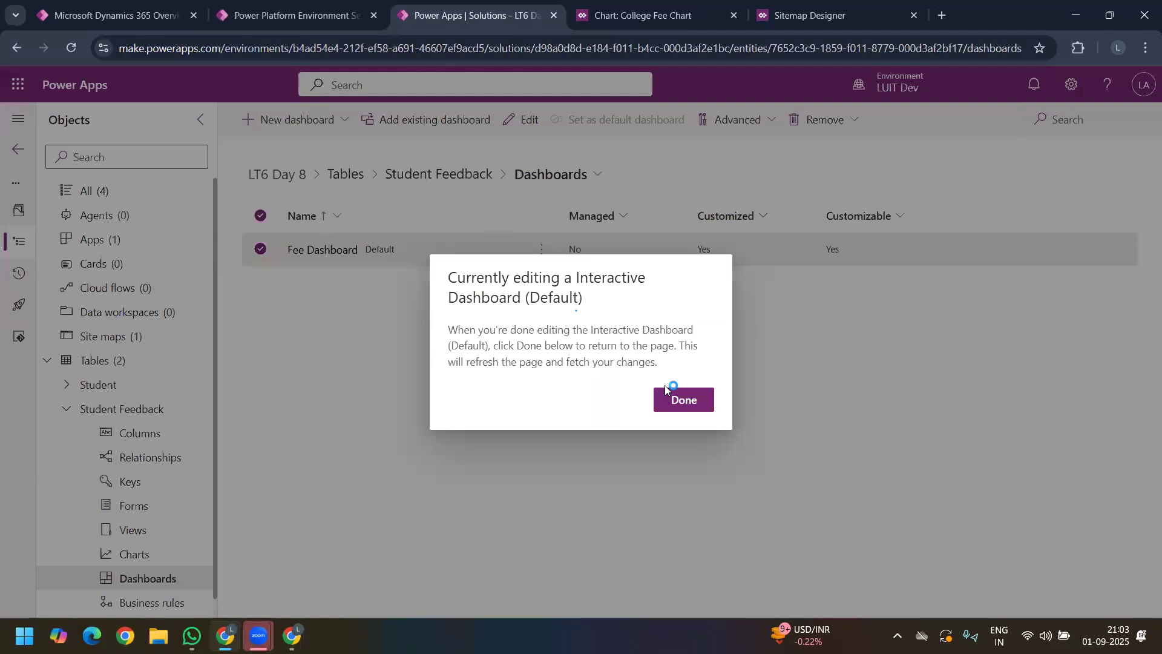
click(696, 400)
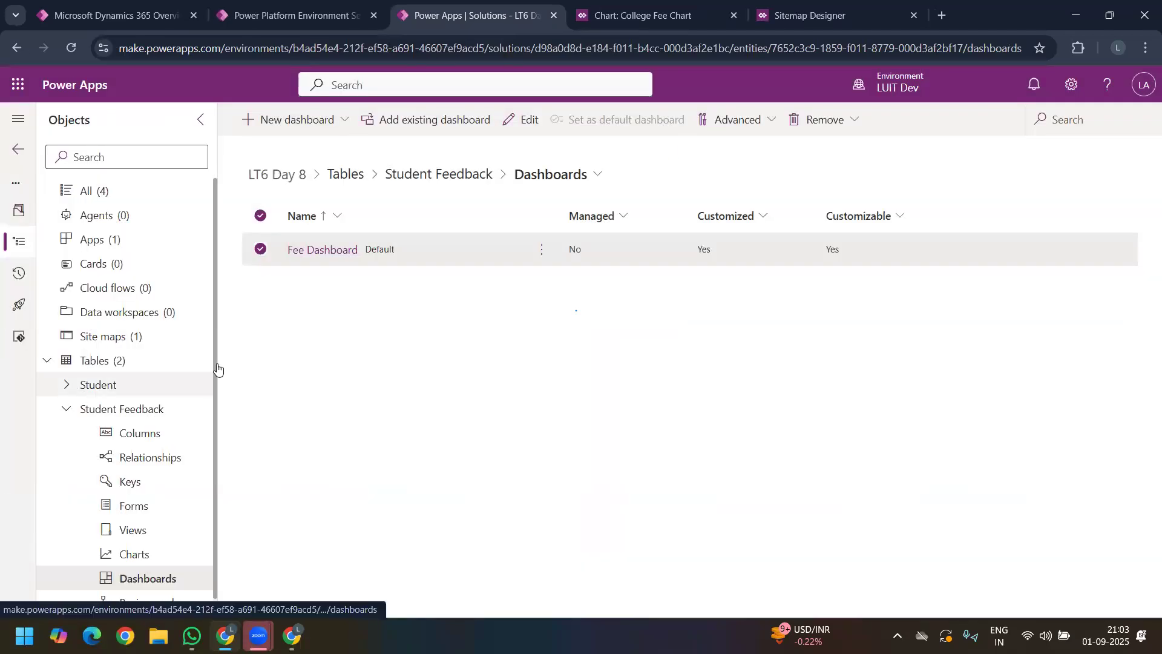
Step: Switch to the Student Feedback Survey sitemap and view the properties of its SF area
click(812, 18)
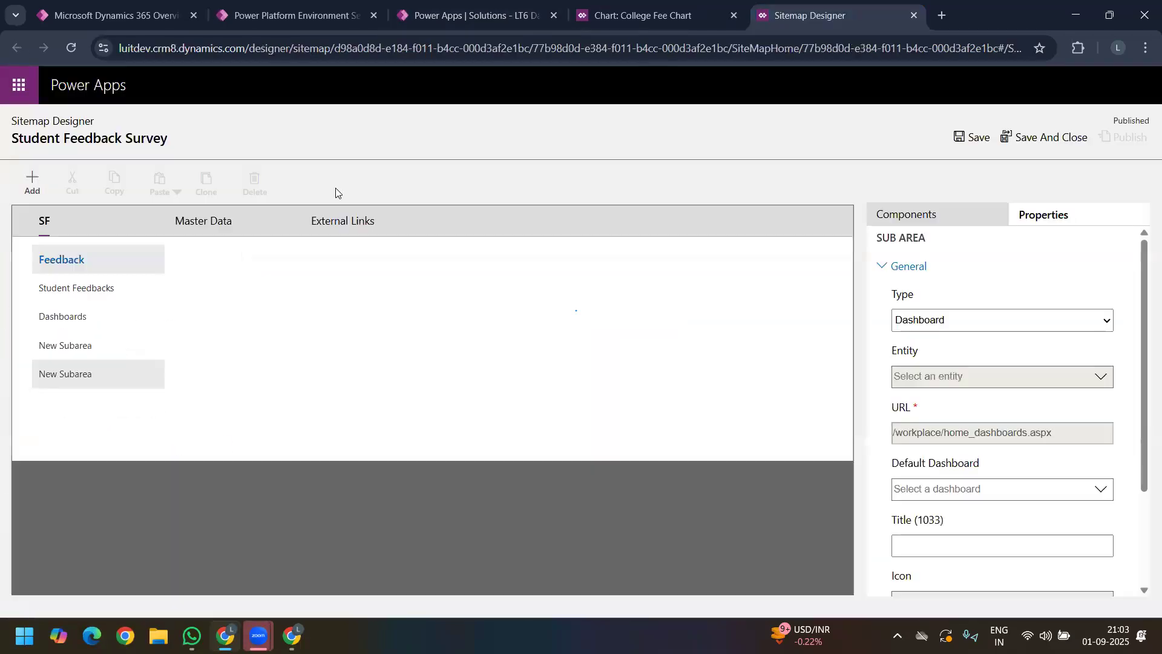
click(233, 226)
click(87, 228)
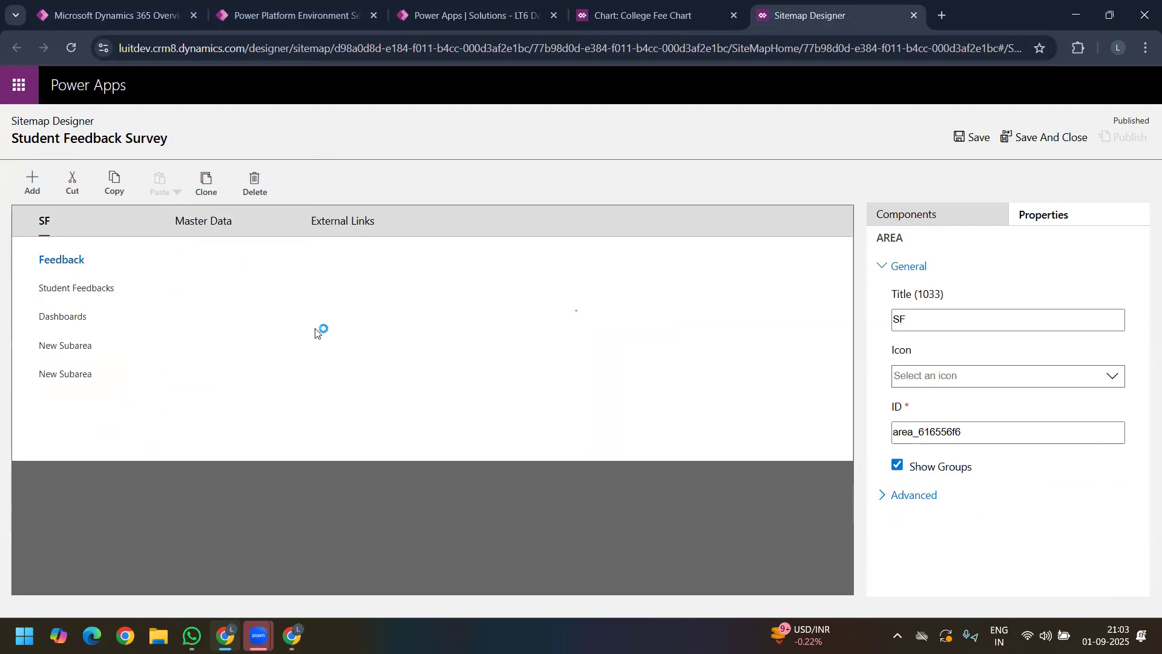
Step: In the Student Feedback Survey app, view My Knowledge Dashboard and the Server-Side Synchronization Failures dashboard
click(100, 10)
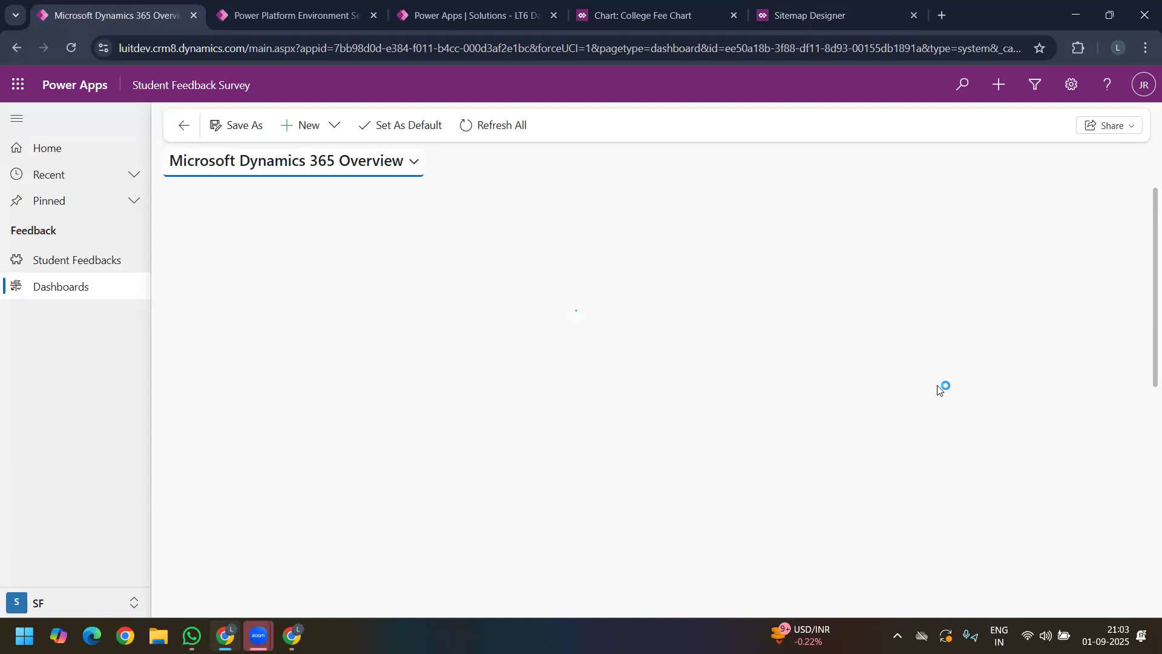
click(301, 171)
click(302, 301)
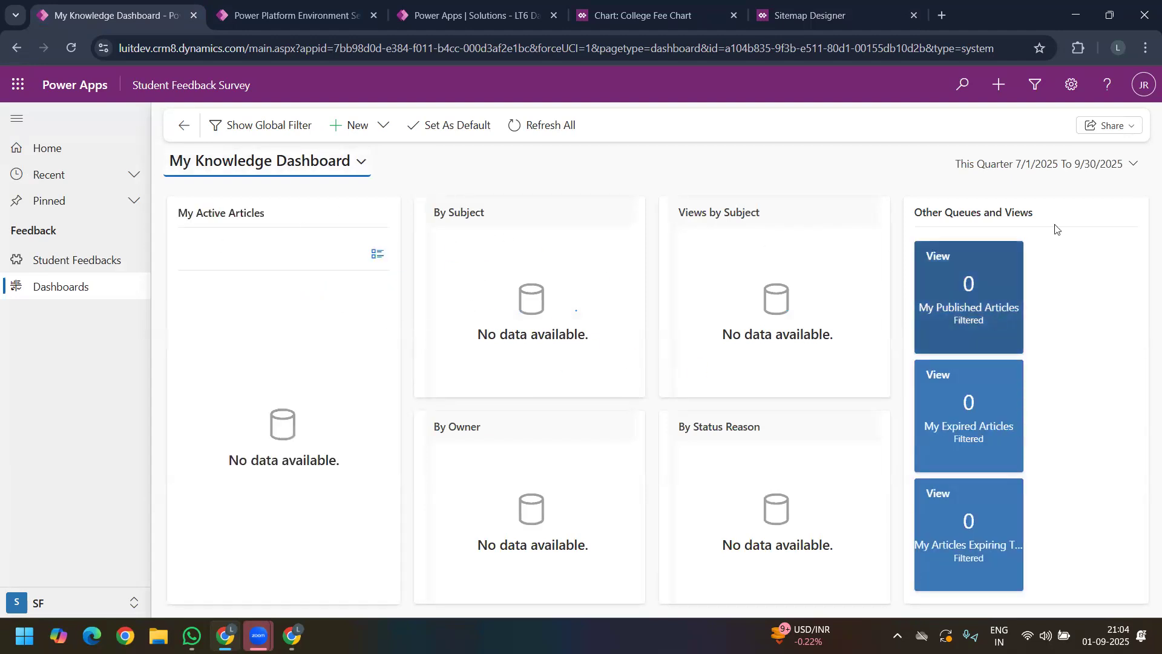
click(300, 162)
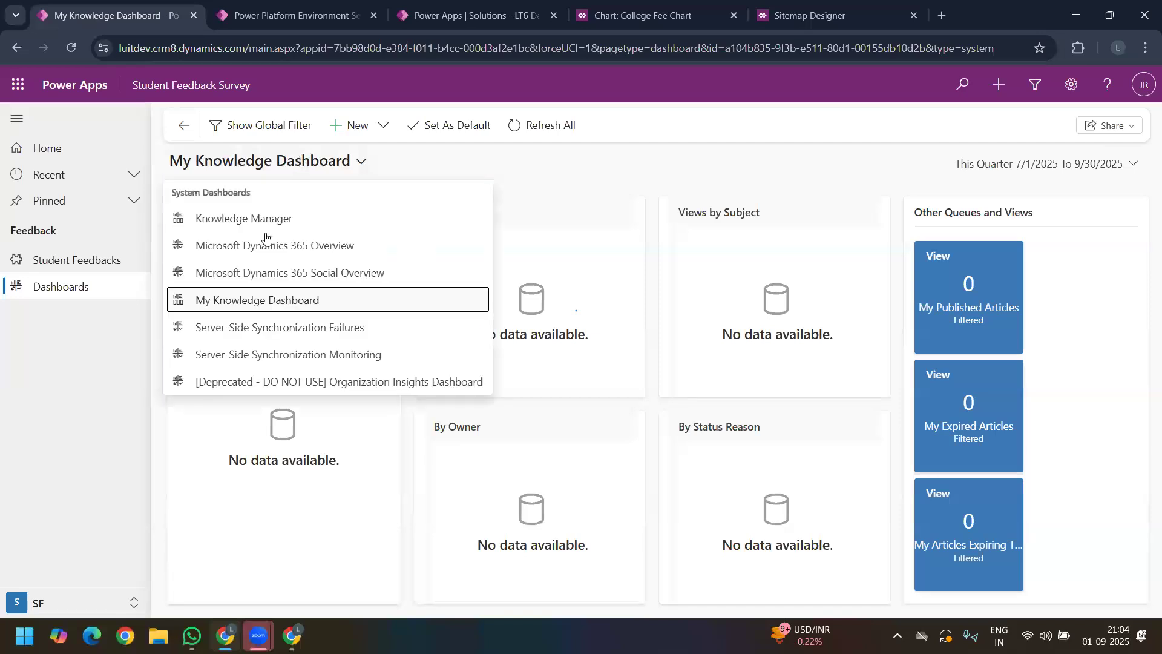
click(281, 328)
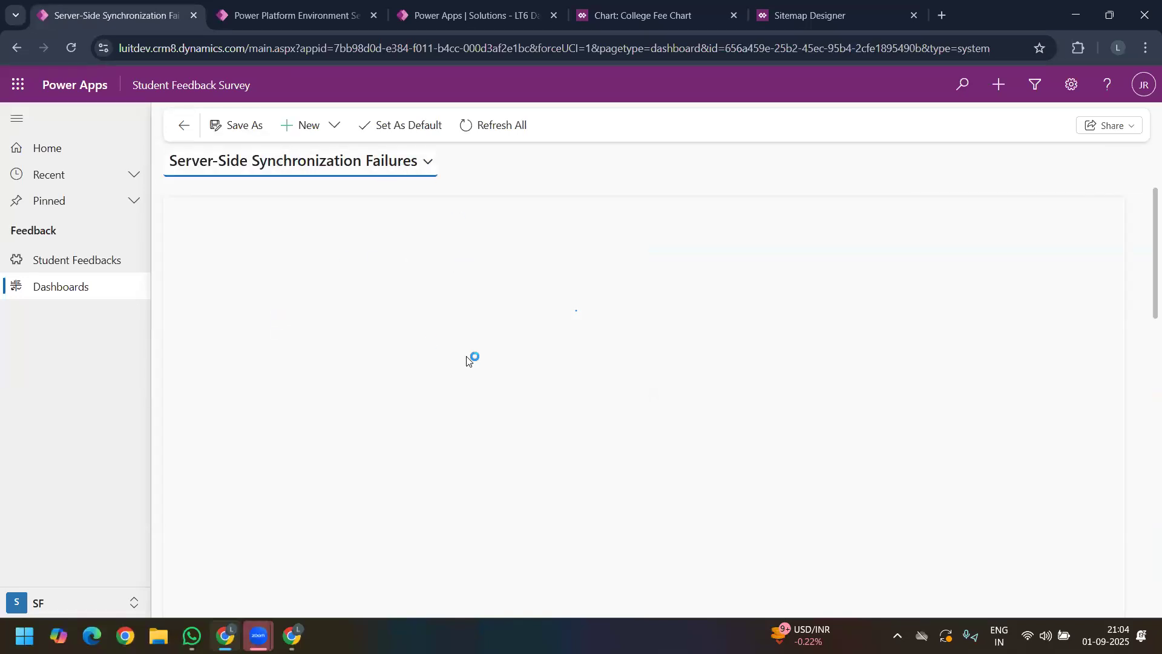
click(306, 168)
click(644, 337)
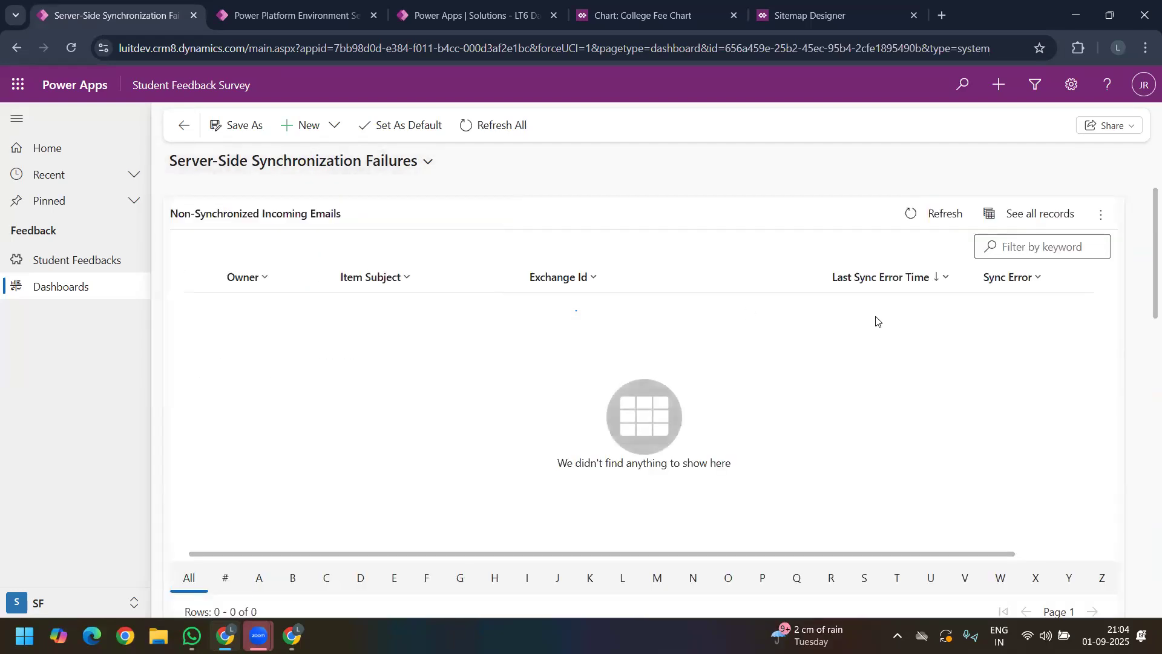
Step: Show My Knowledge Dashboard again, followed by the Knowledge Manager dashboard
click(319, 171)
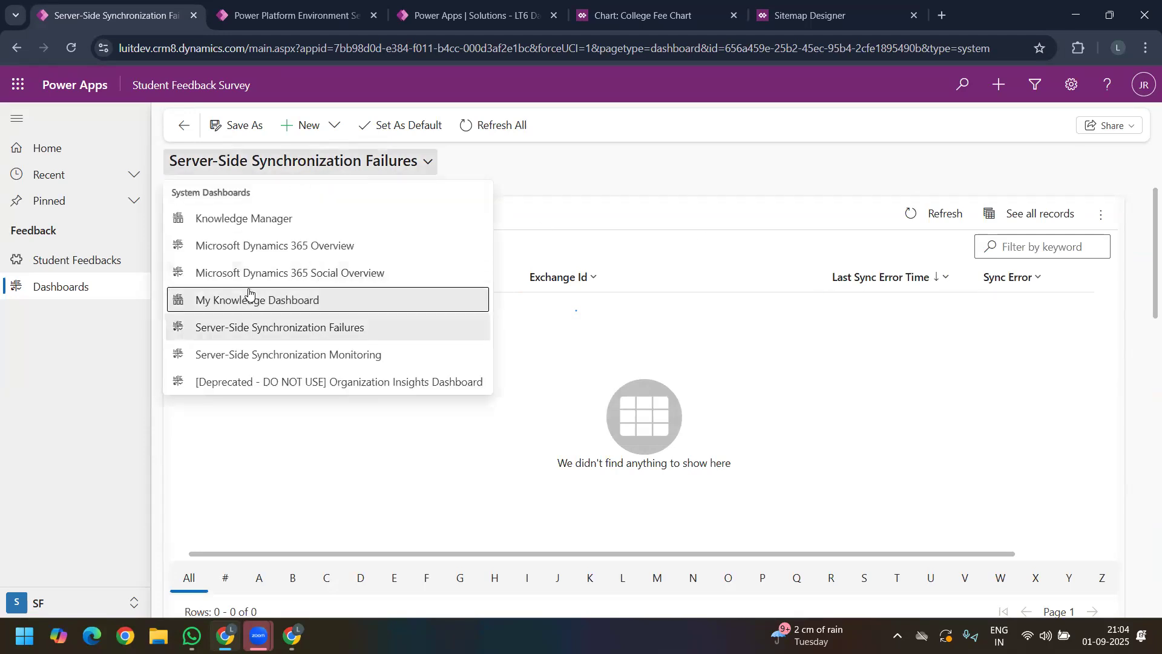
click(249, 296)
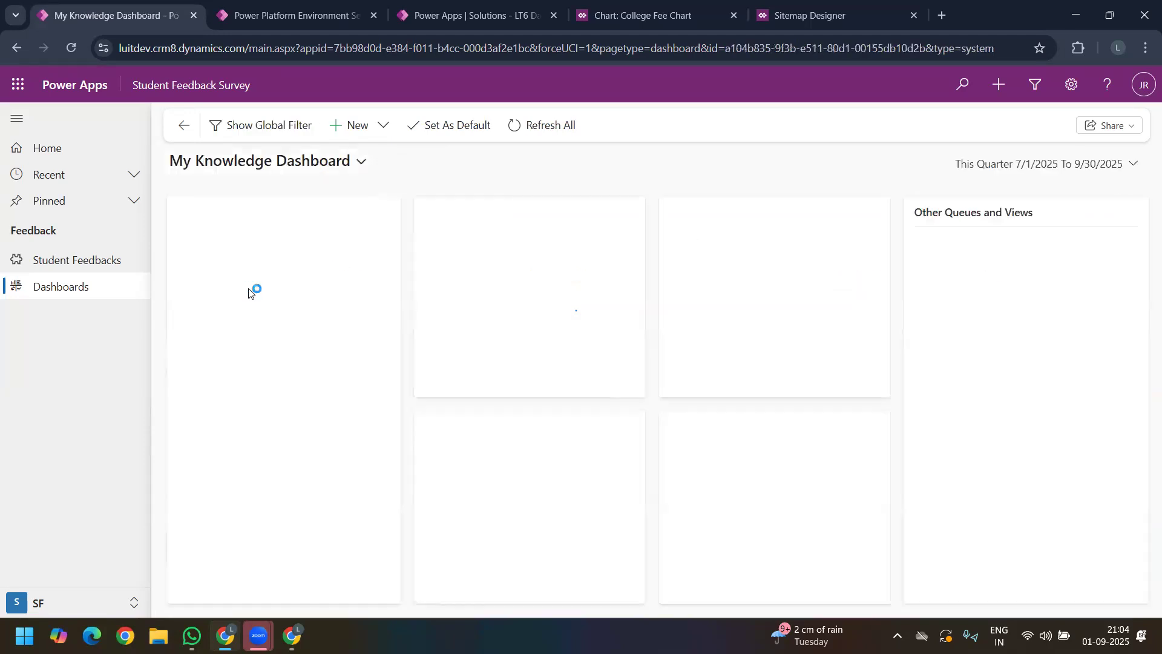
click(268, 162)
click(232, 224)
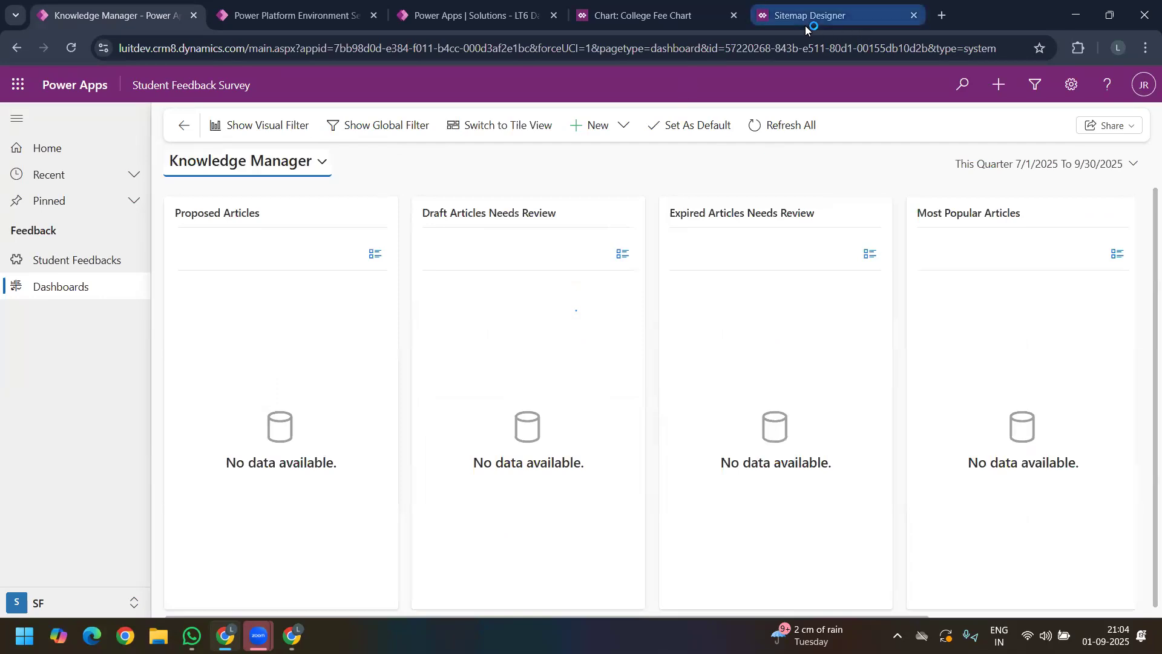
Step: Return to the LT6 Day 8 solution and list the Student Feedback table's columns
click(291, 21)
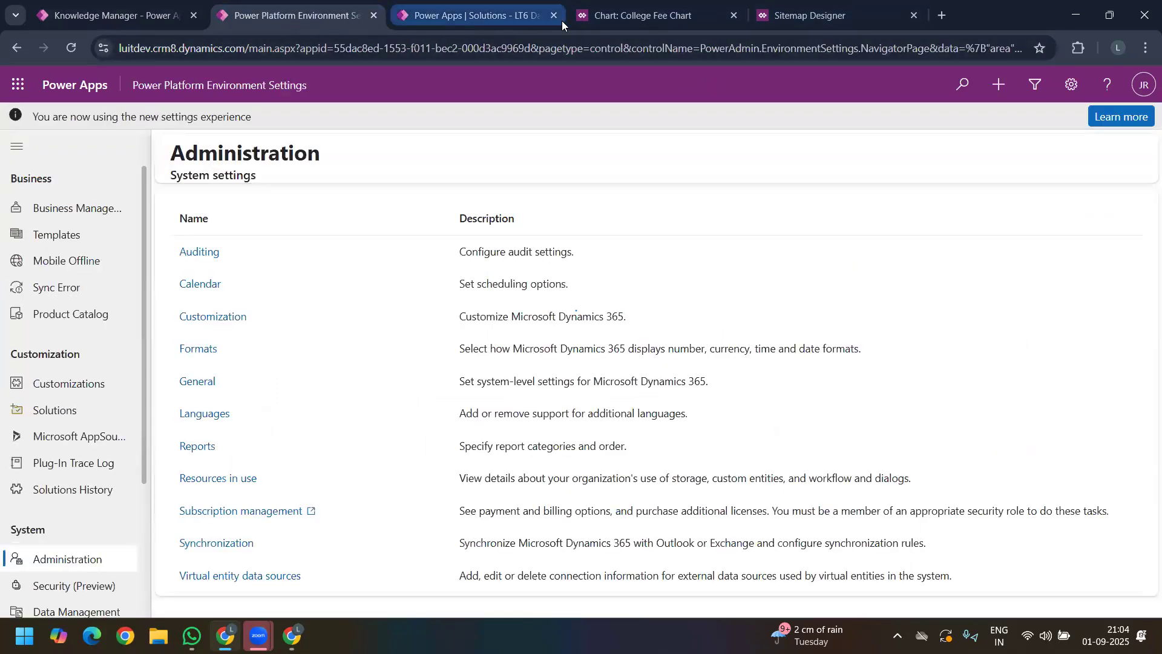
click(448, 17)
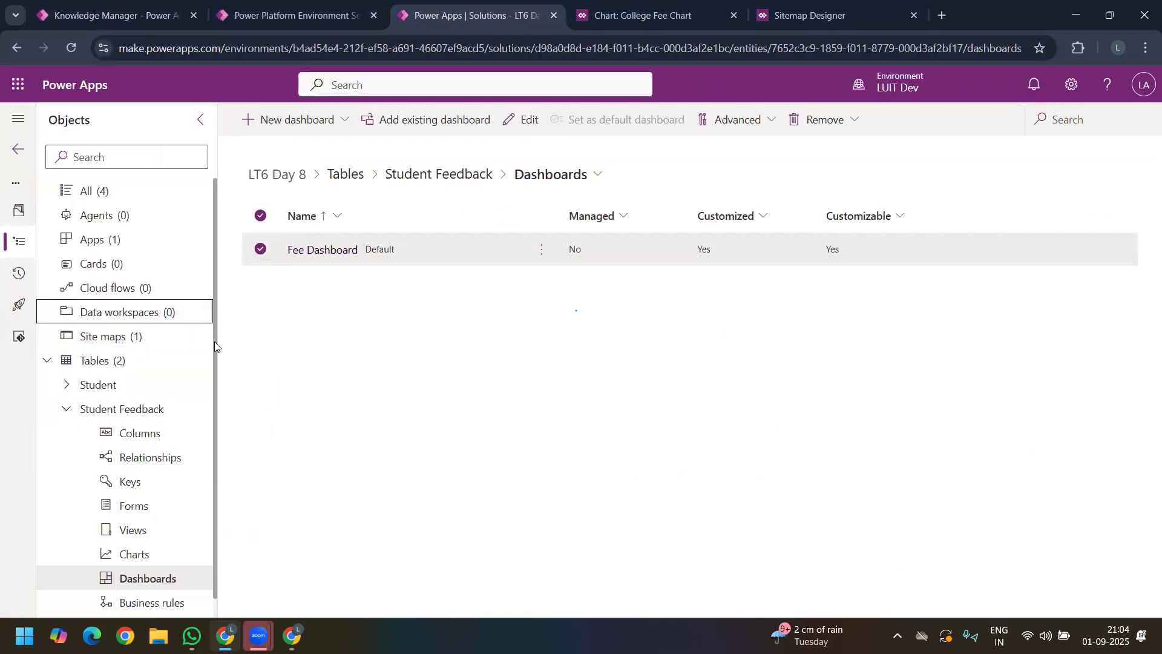
scroll(210, 398, down, 1)
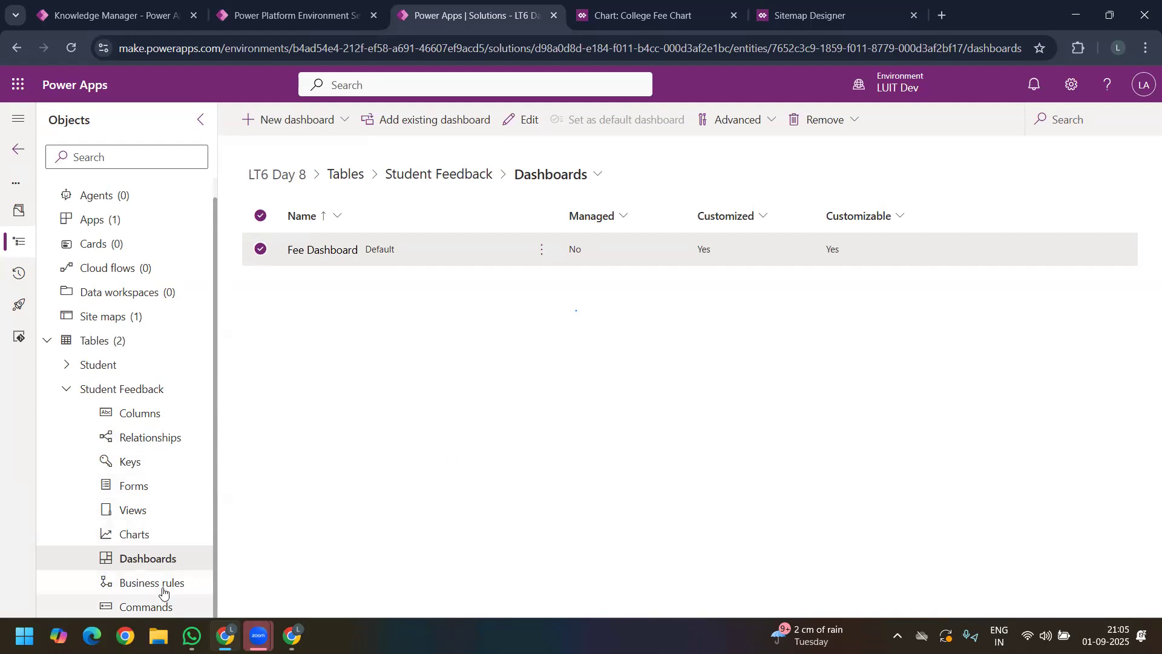
click(154, 422)
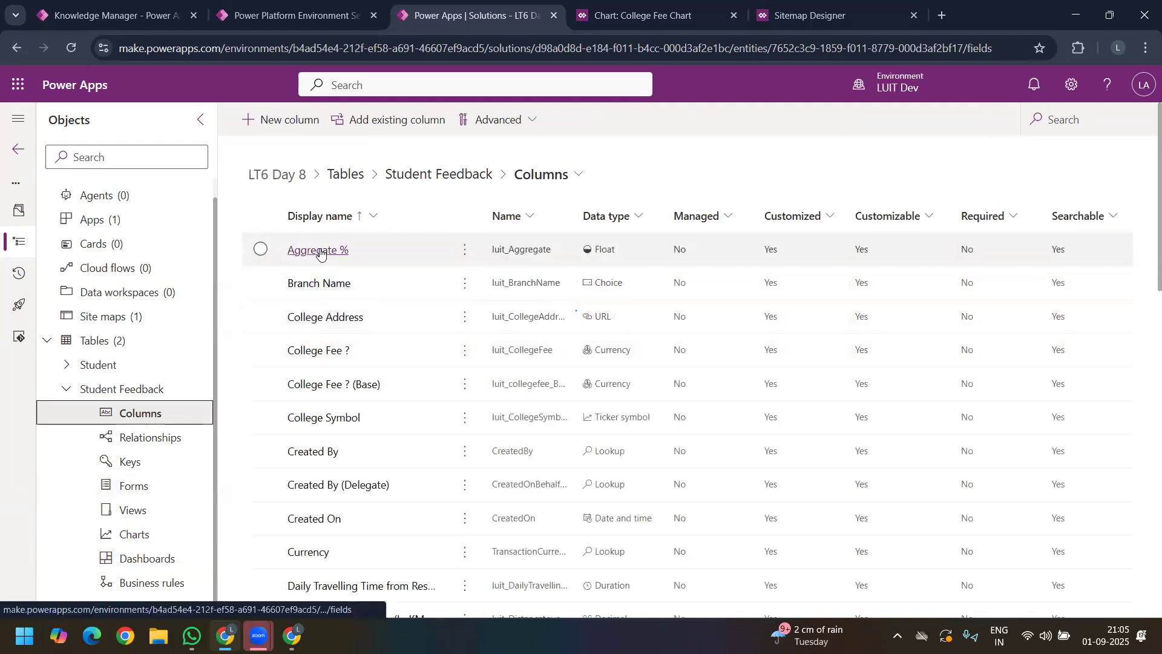
Step: Open the Aggregate % column for editing, examine its requirement and advanced options, and close it without changes
click(320, 253)
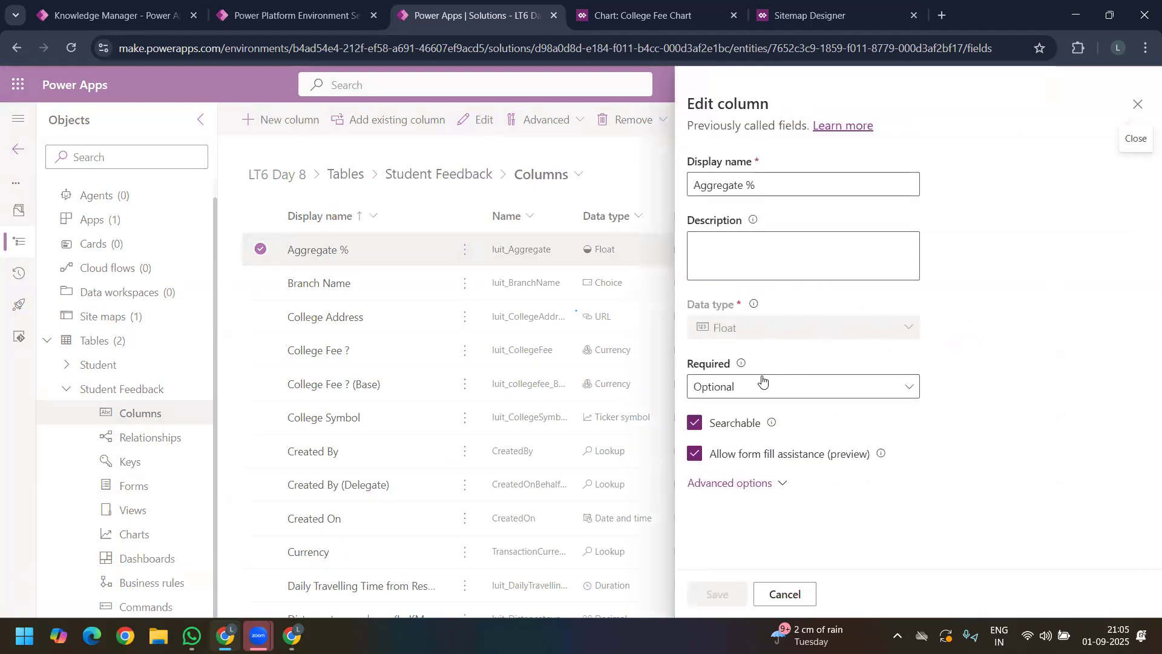
click(799, 387)
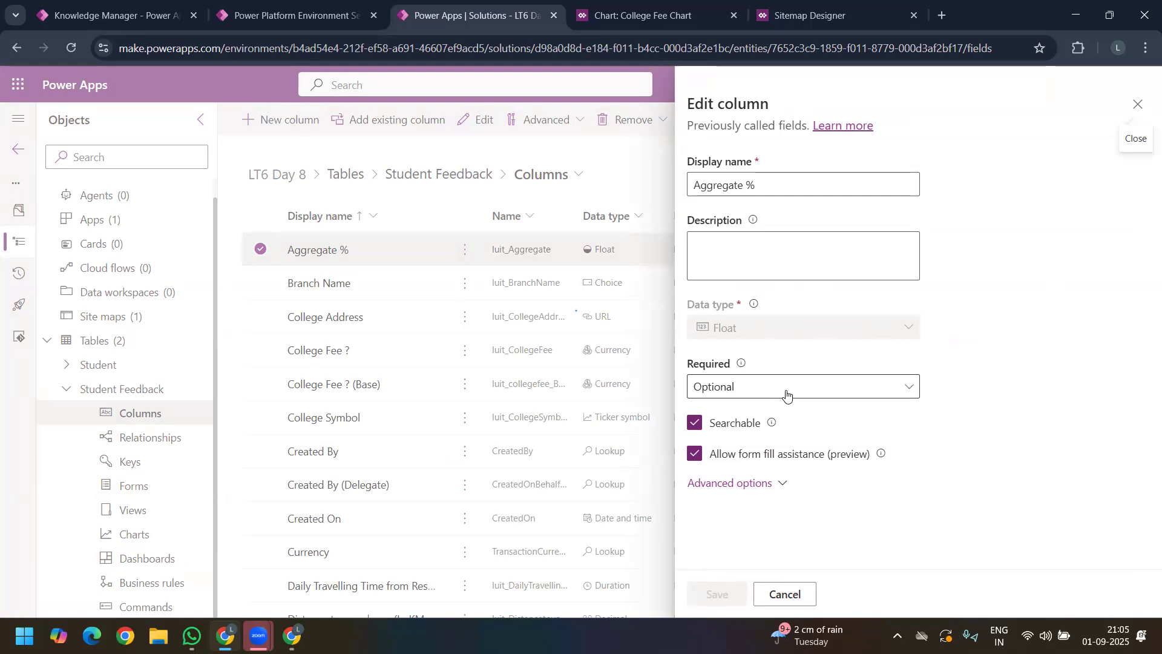
click(789, 494)
click(786, 487)
drag(1153, 262, 1141, 334)
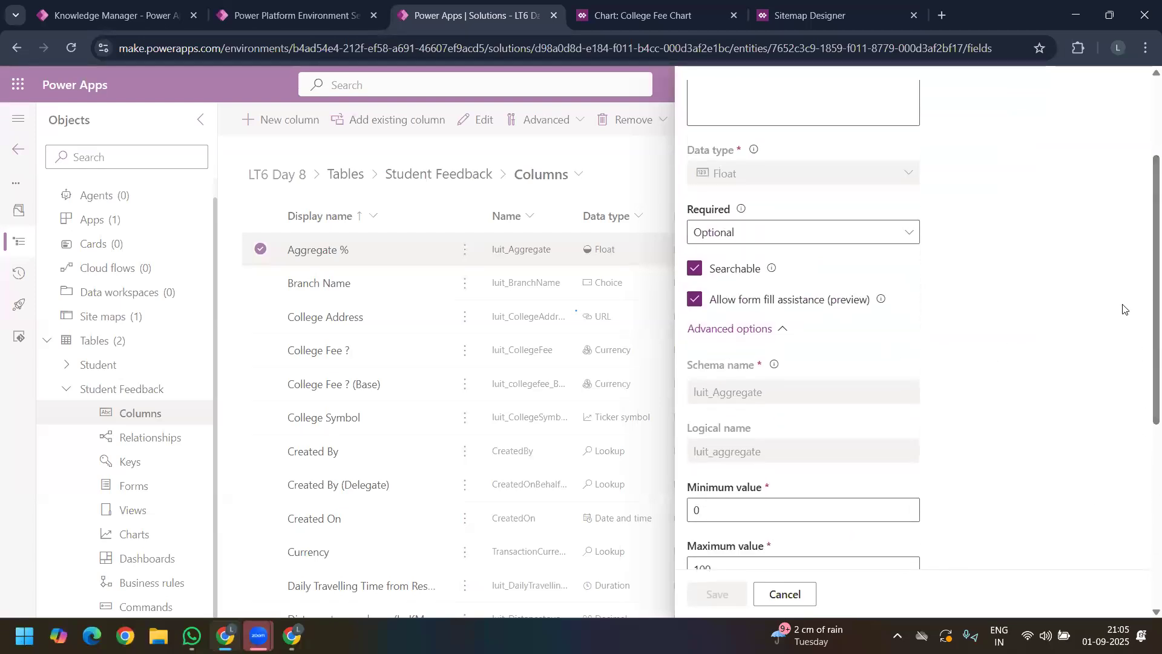
scroll(1147, 272, down, 2)
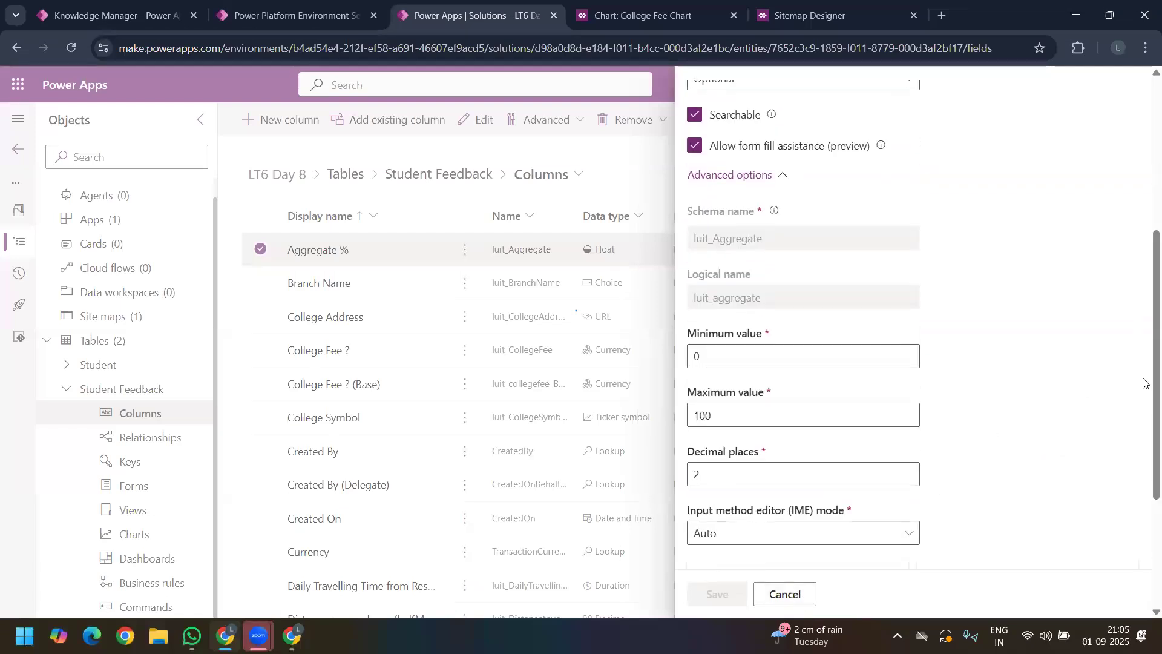
drag(1144, 382, 1136, 466)
scroll(1142, 356, down, 3)
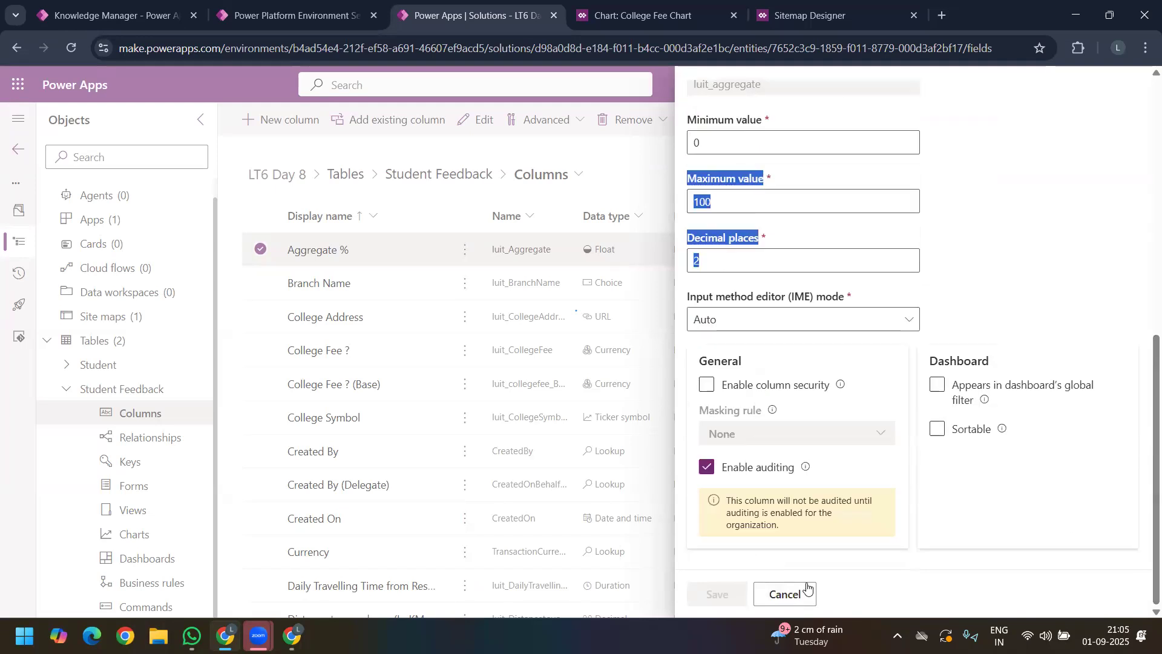
click(807, 587)
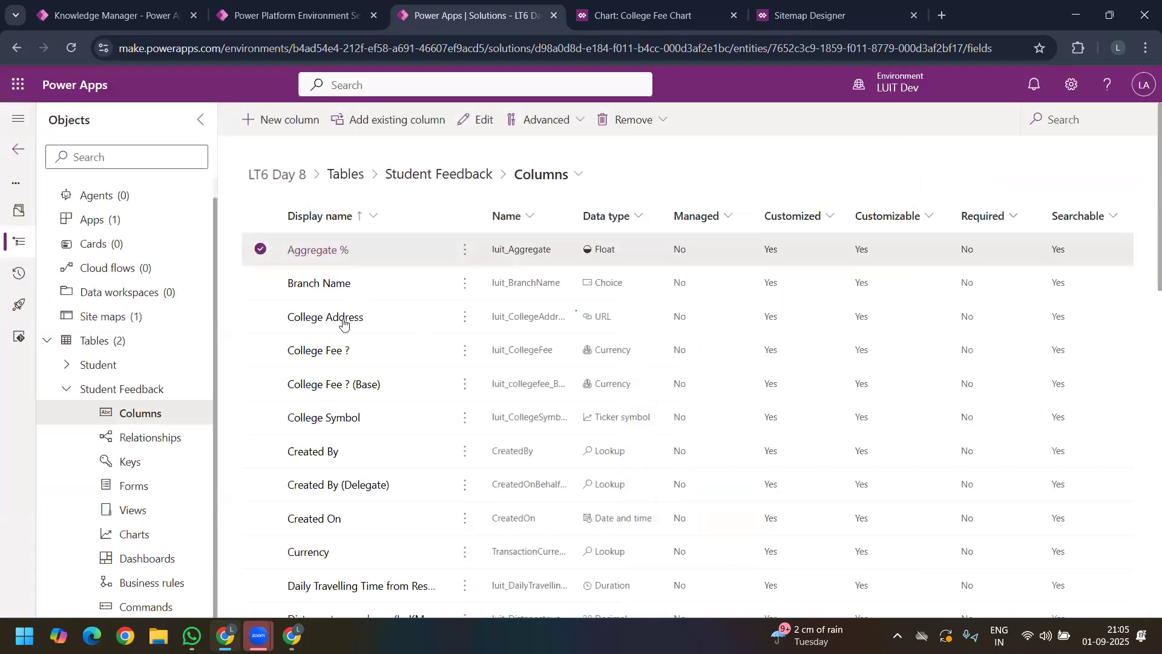
Step: Open the Branch Name column, examine its settings, and close it without changes
click(385, 296)
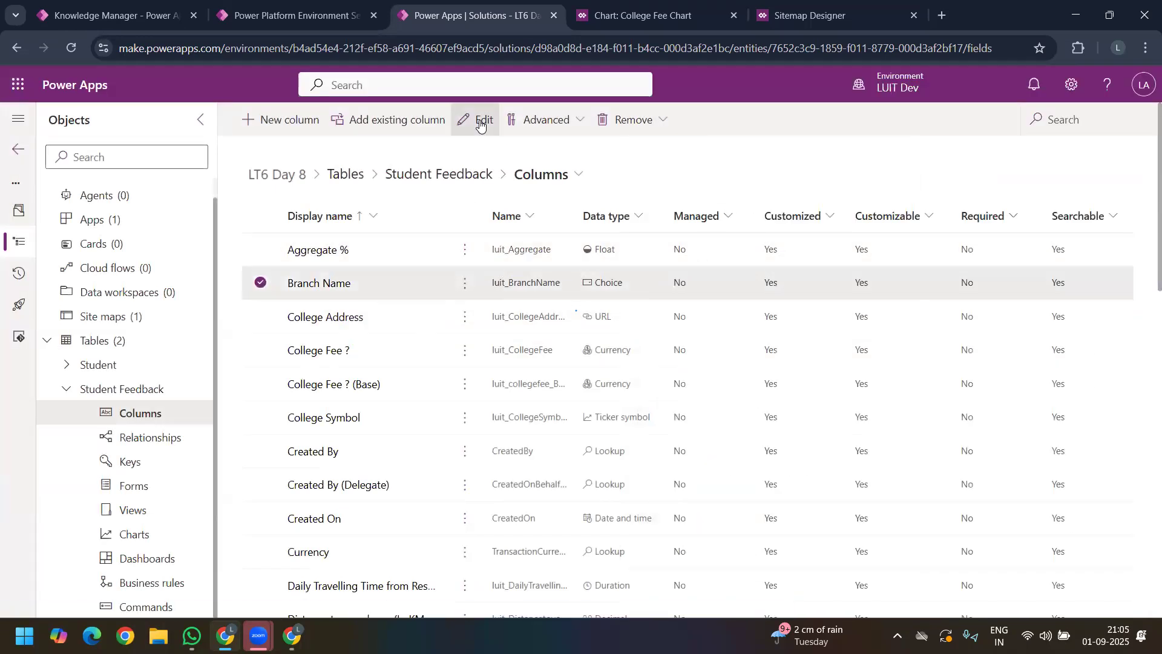
click(480, 125)
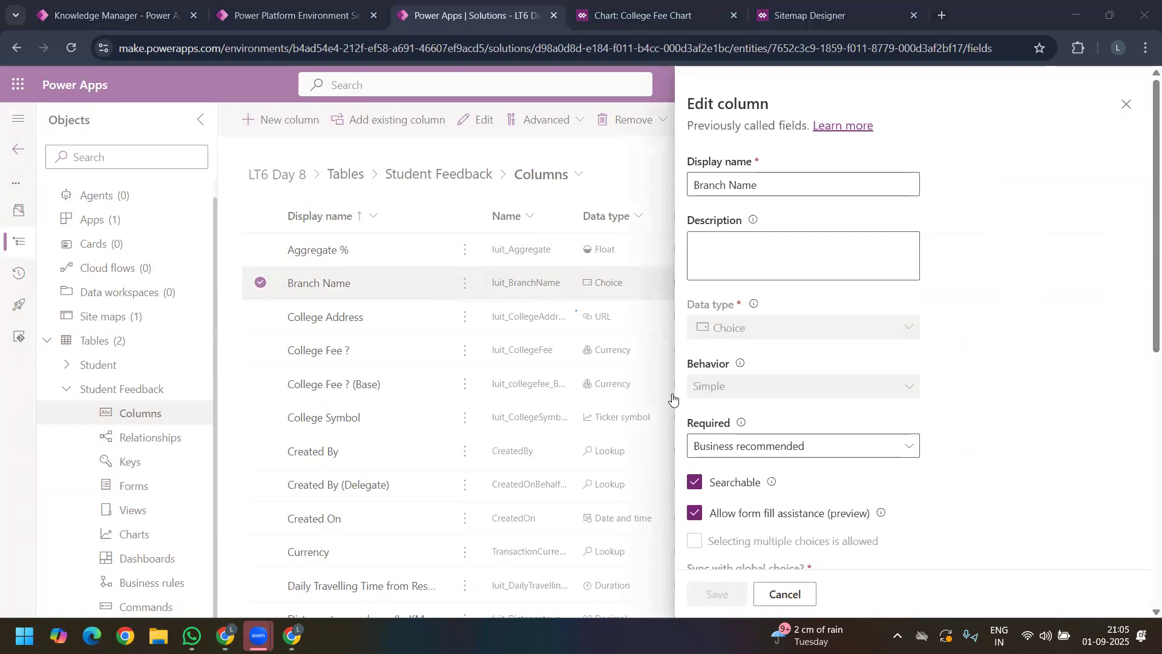
click(791, 595)
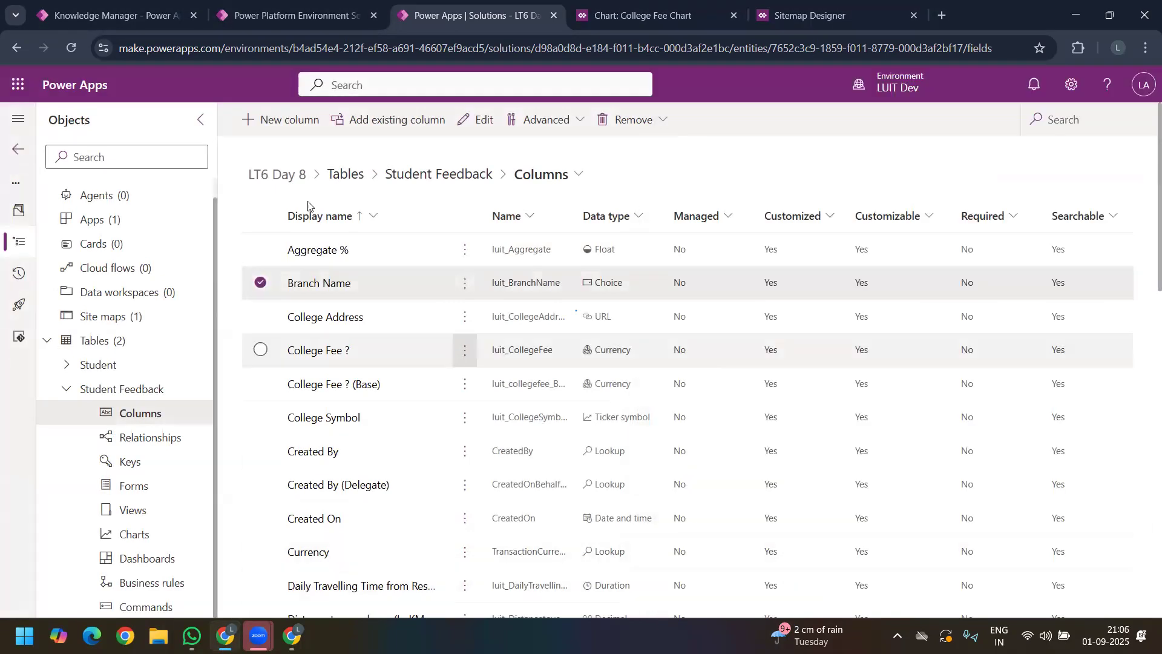
Step: Start a new Student Feedback column with the Whole number data type and check its available behavior options
click(289, 124)
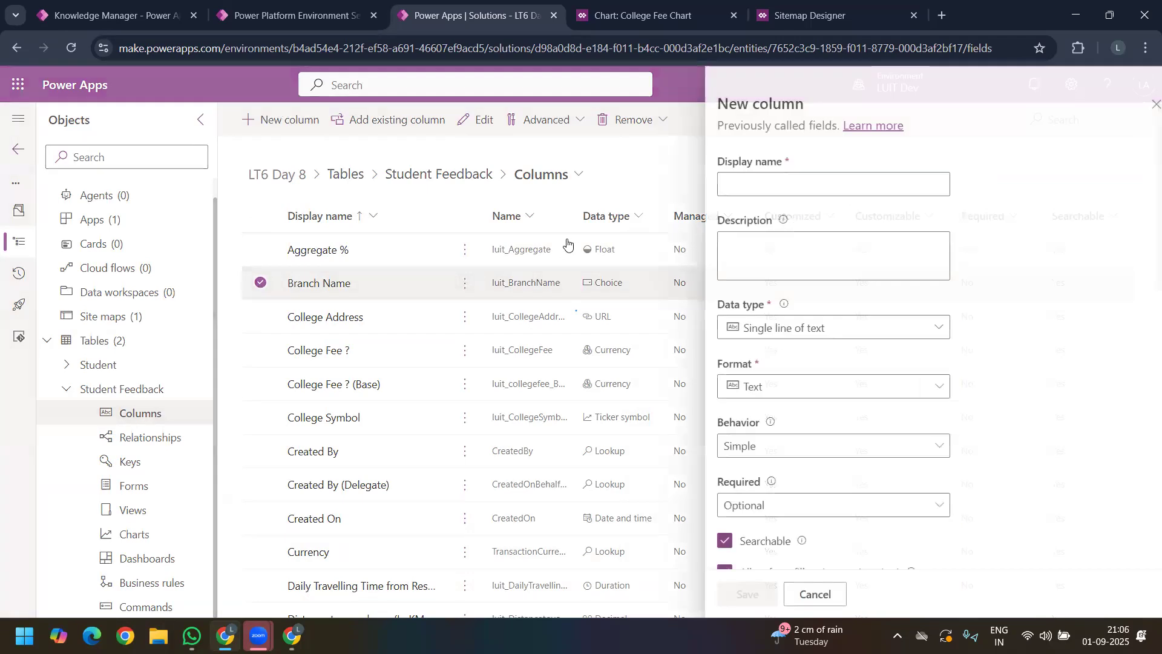
click(781, 328)
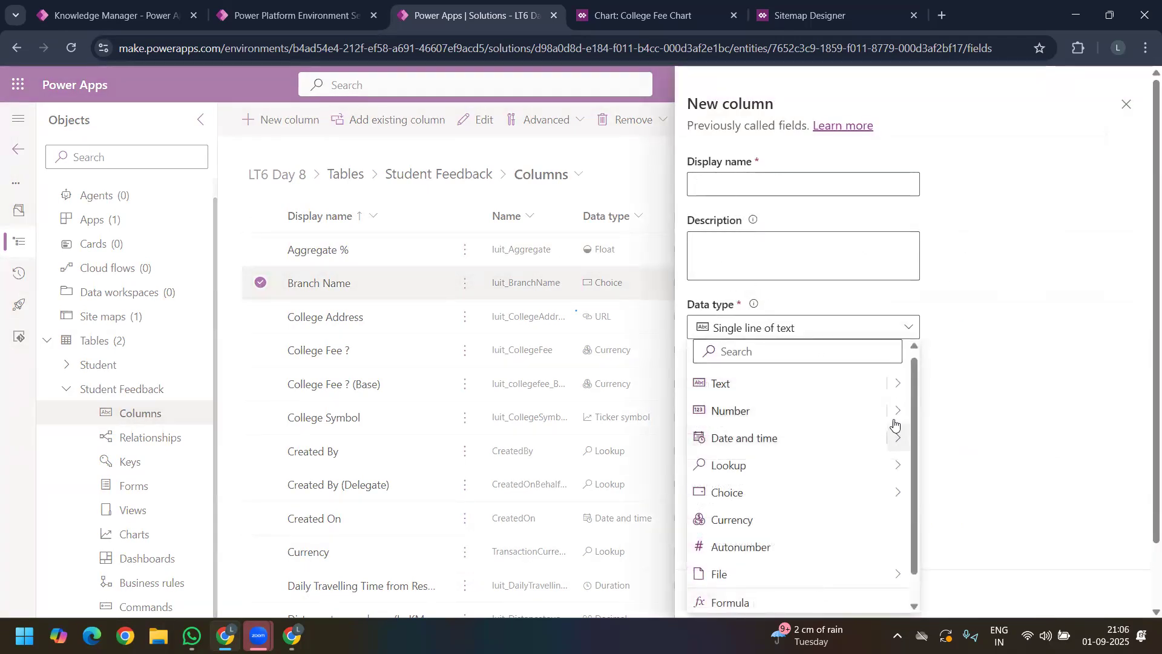
click(926, 409)
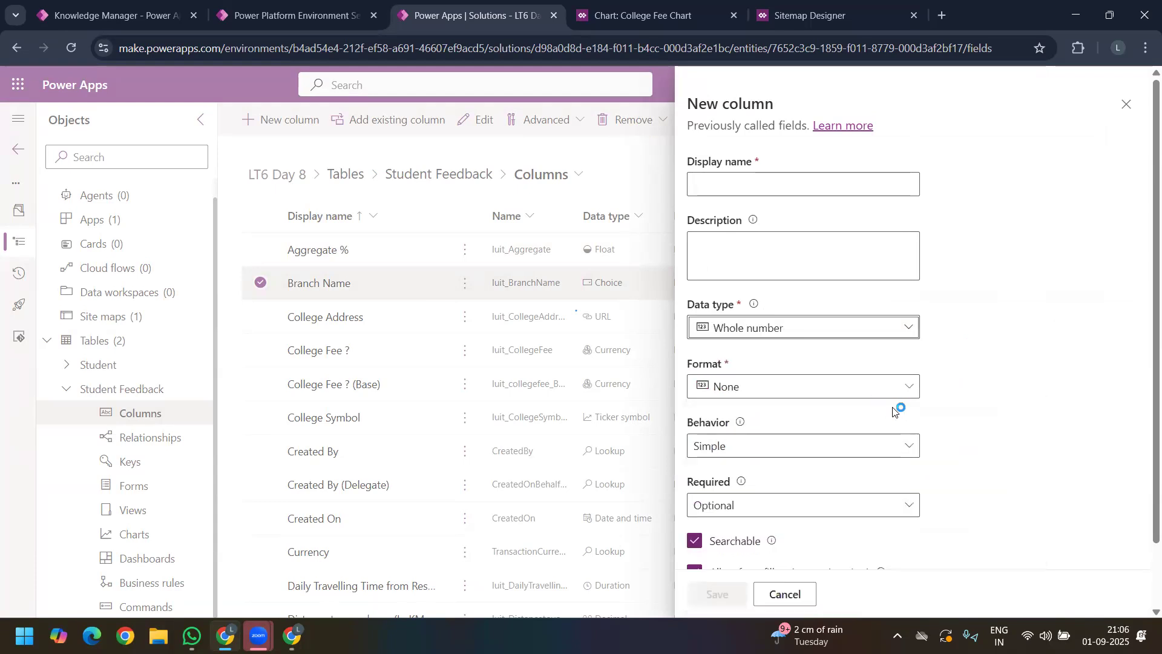
click(770, 454)
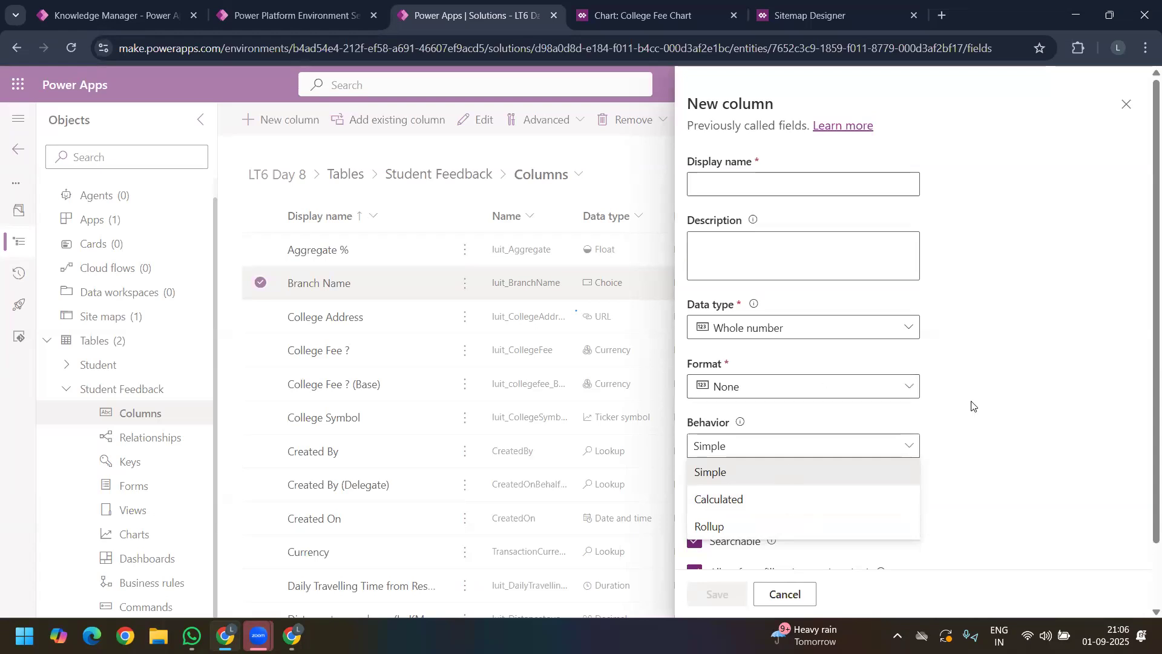
click(798, 593)
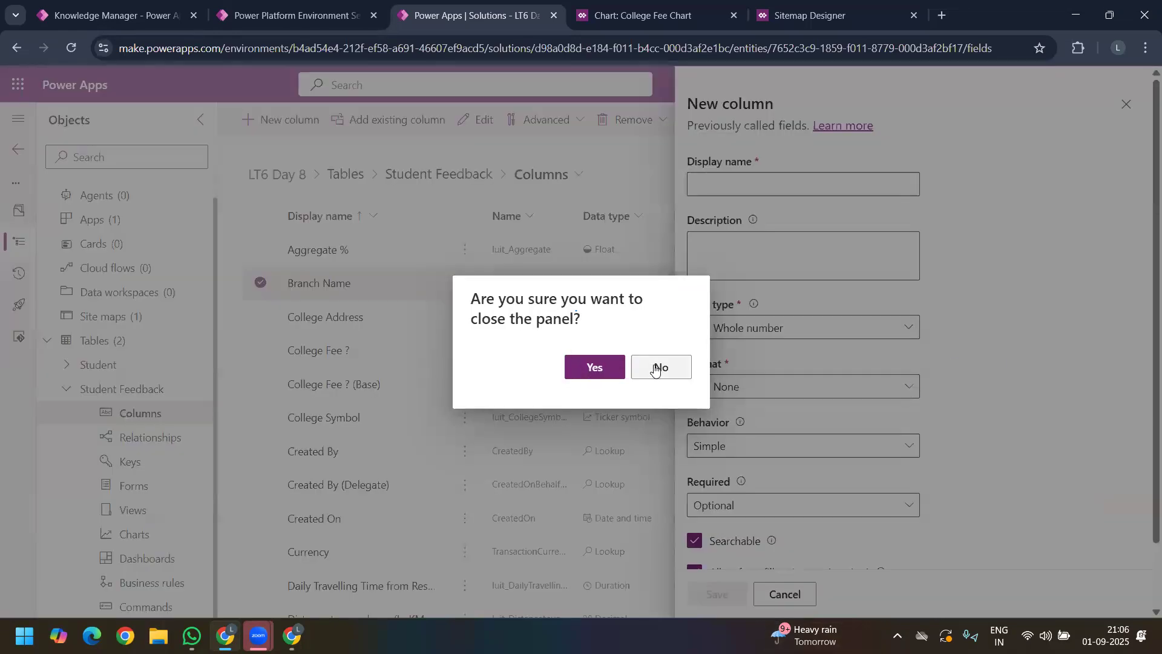
click(656, 367)
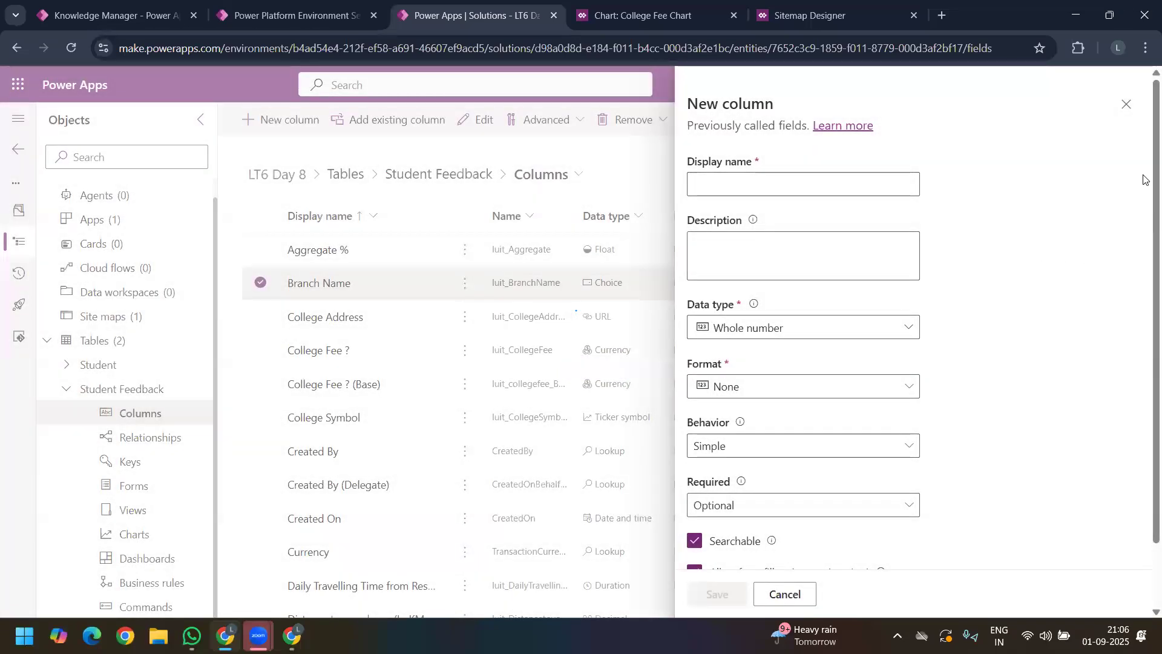
scroll(1146, 284, down, 2)
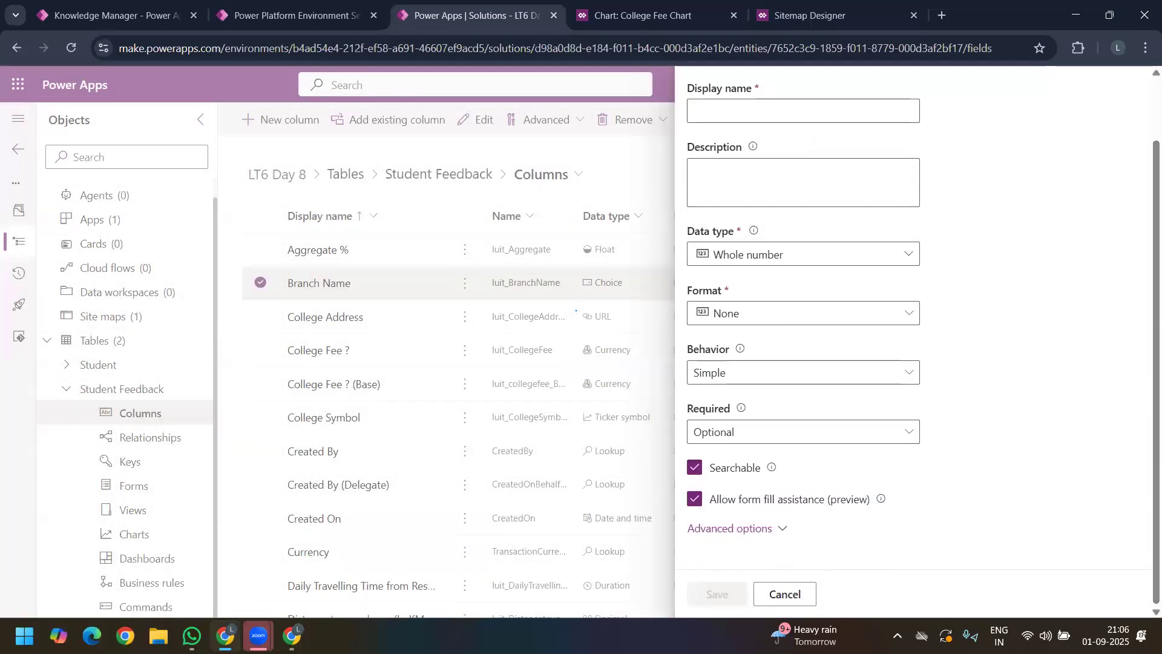